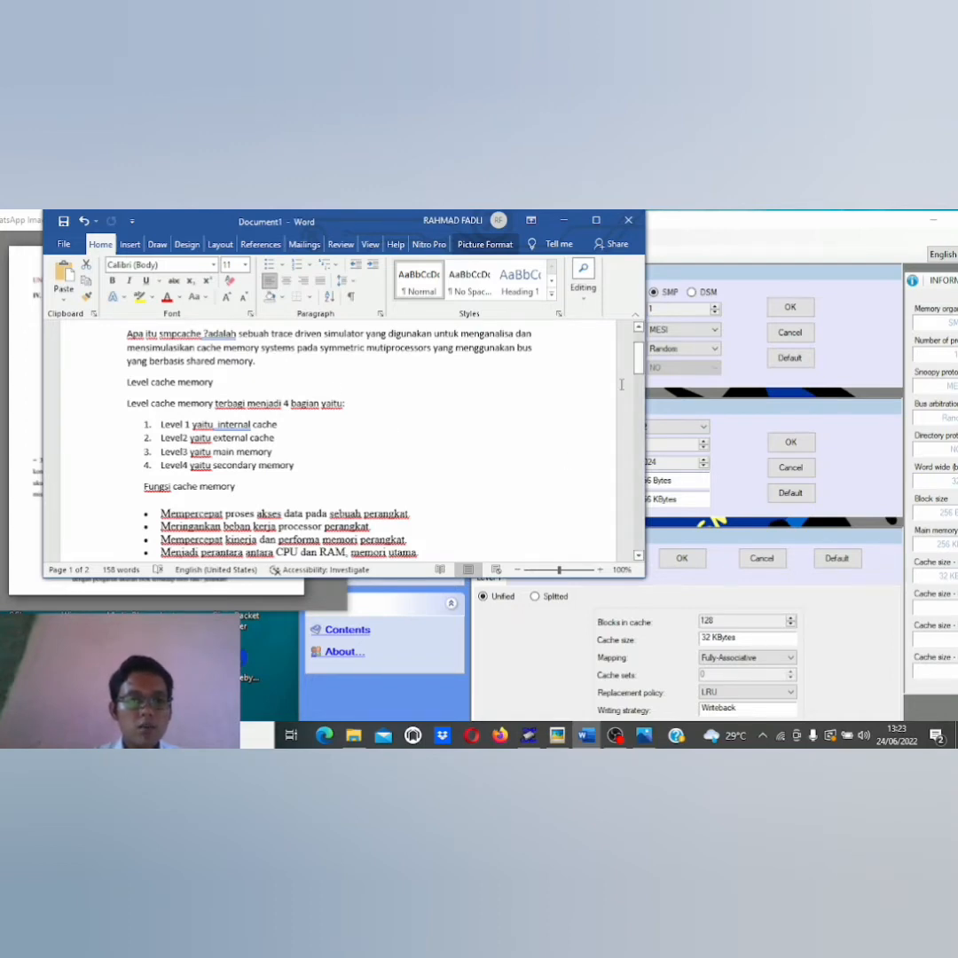
Review the cache memory notes in Word and bring the assignment image into view beside the SMPCache settings.
mouse_move(639, 354)
left_mouse_down()
mouse_move(640, 390)
mouse_move(648, 366)
left_mouse_up()
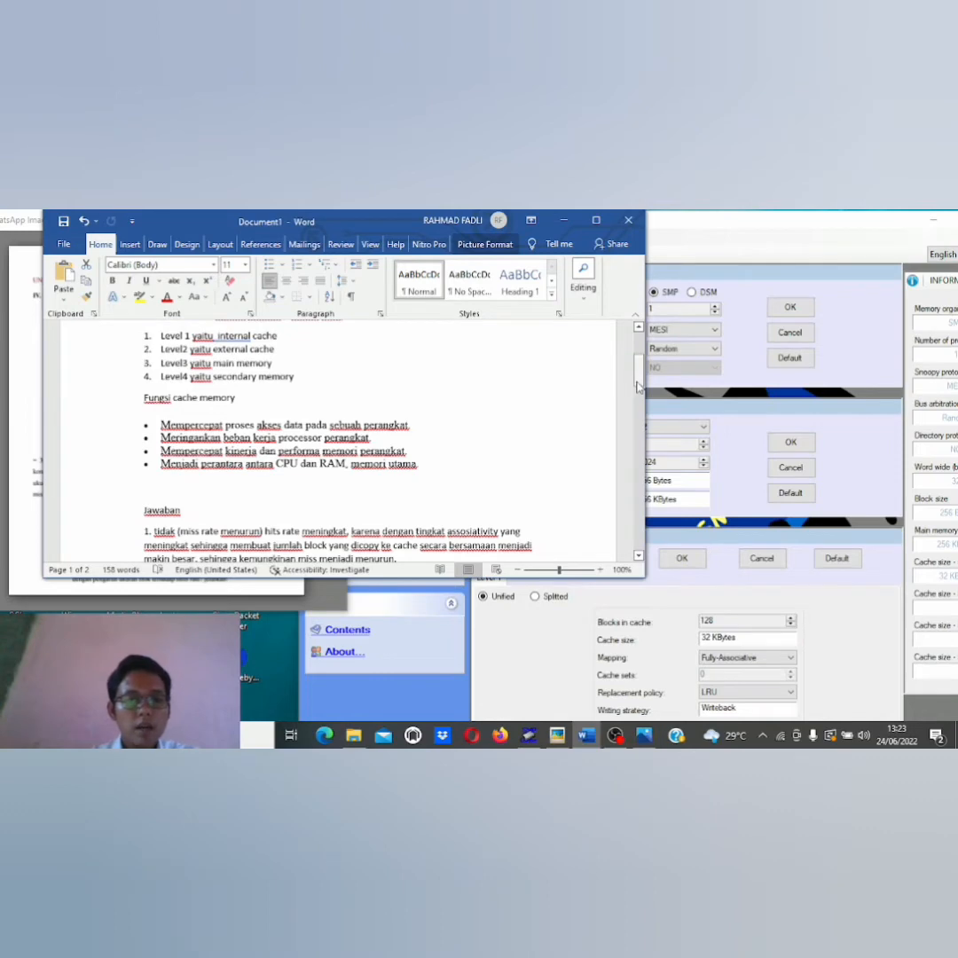
left_click(730, 222)
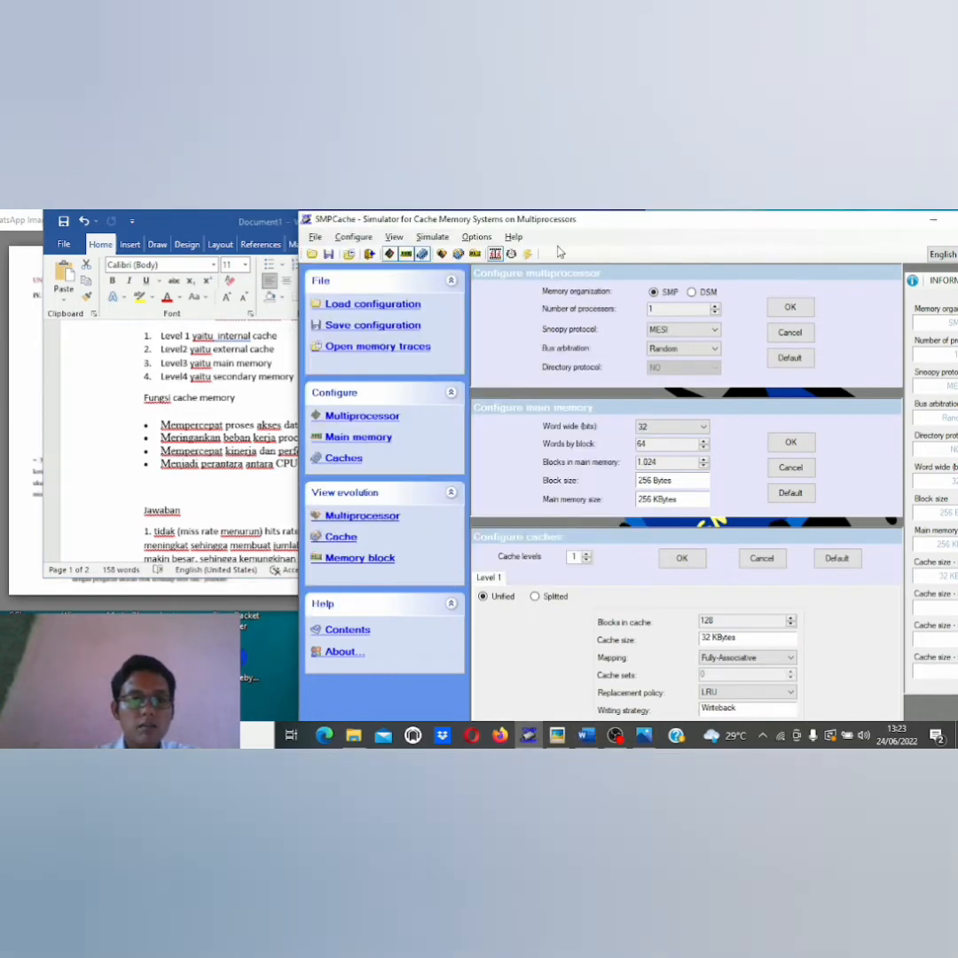
left_click(31, 217)
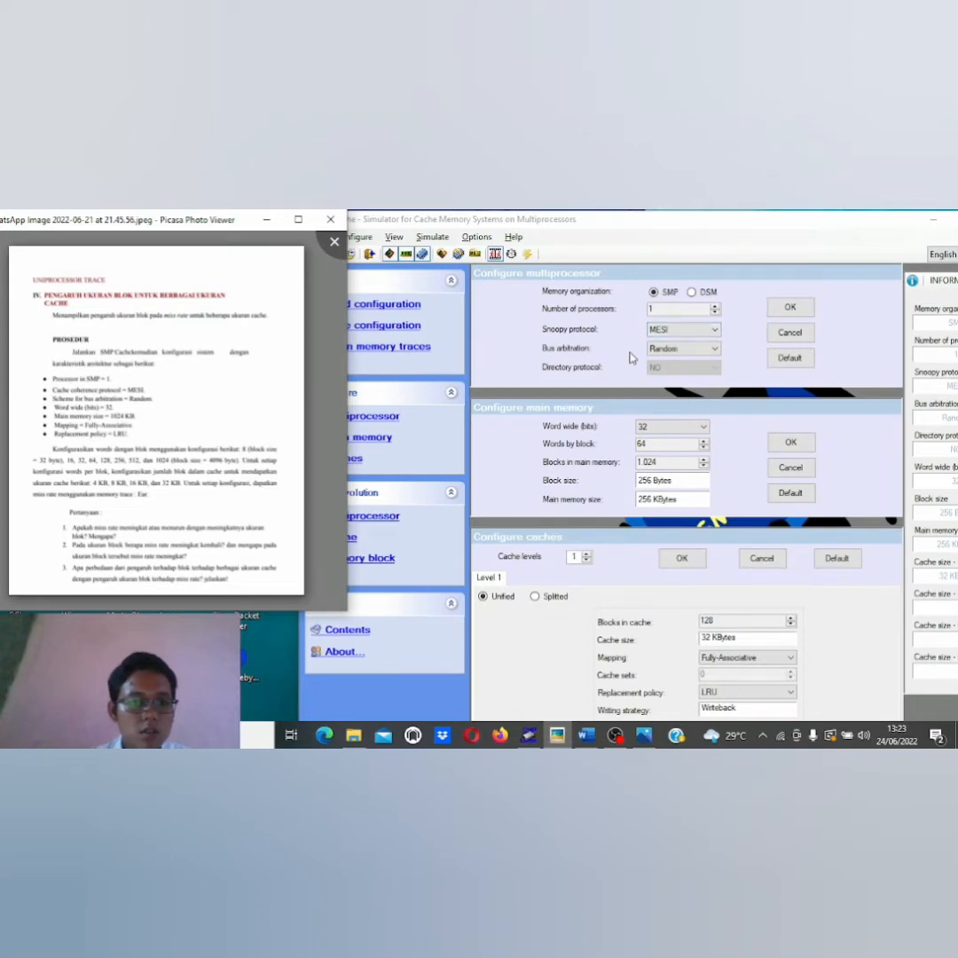
Accept the multiprocessor, main memory and cache configurations in SMPCache.
left_click(790, 307)
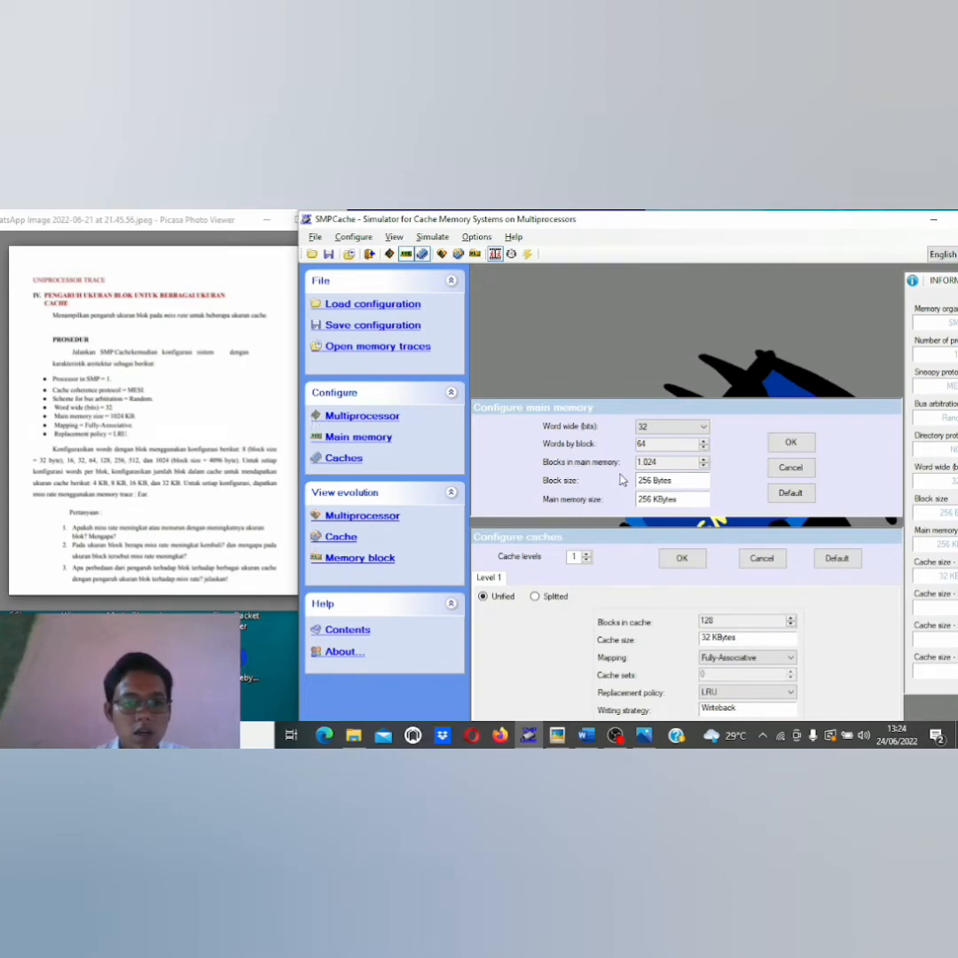
left_click(790, 443)
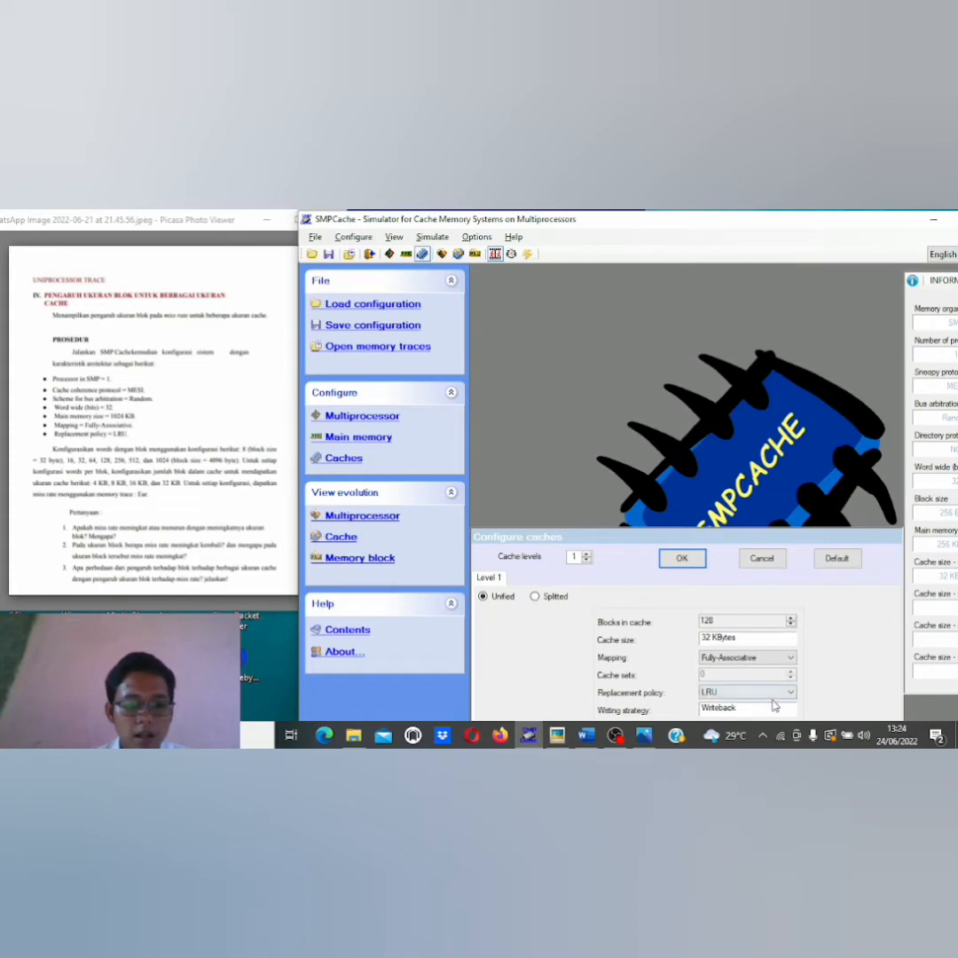
left_click(681, 558)
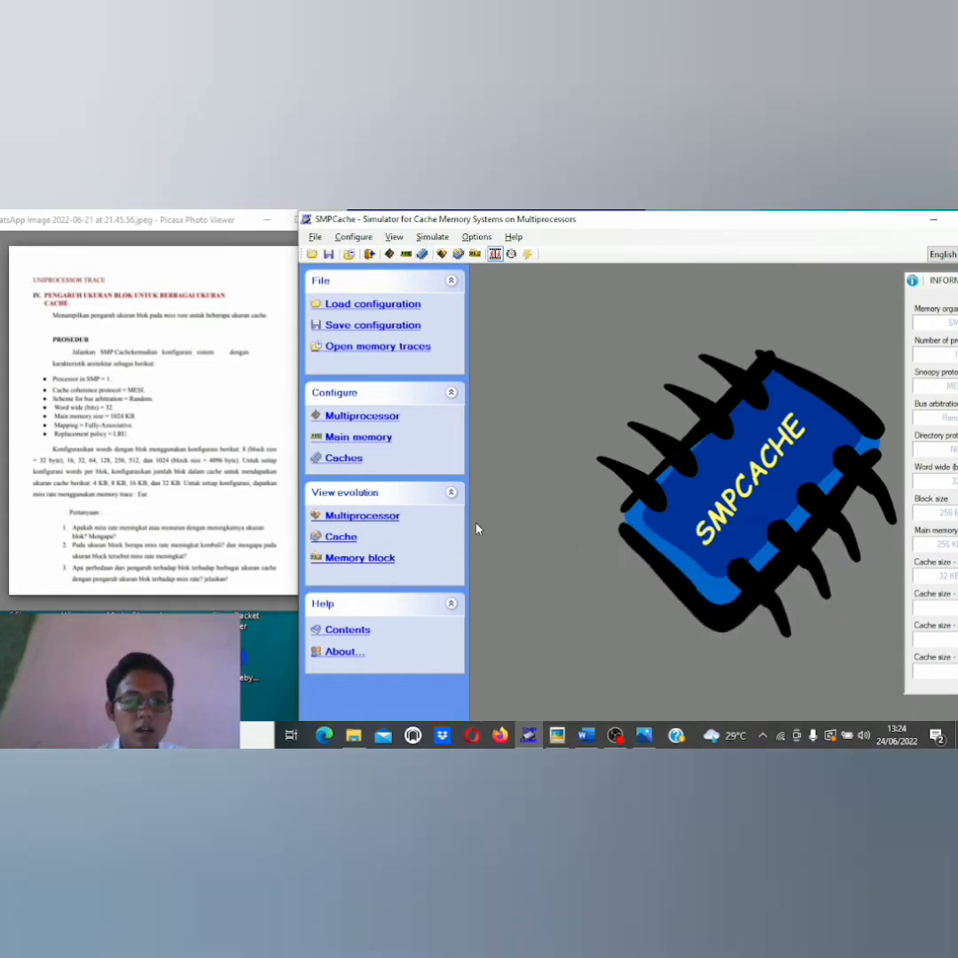
Open the multiprocessor evolution in Text format and show its hits and misses.
left_click(395, 516)
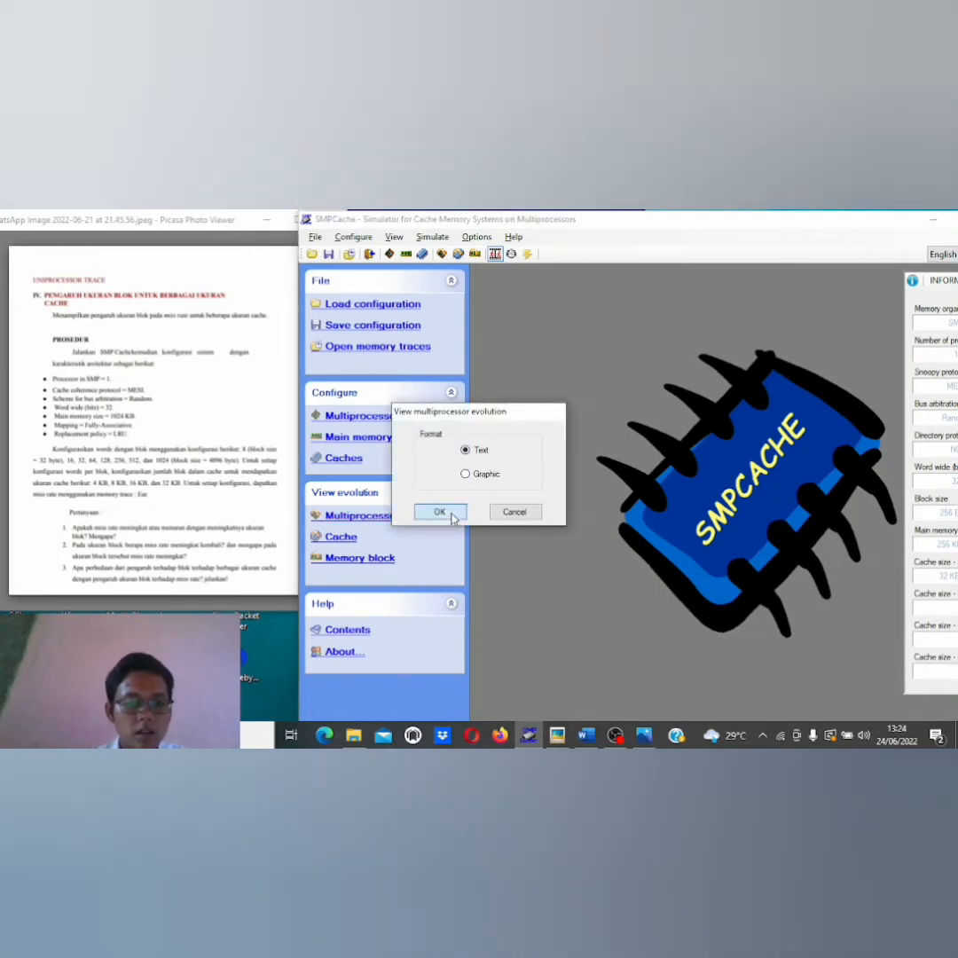
left_click(441, 513)
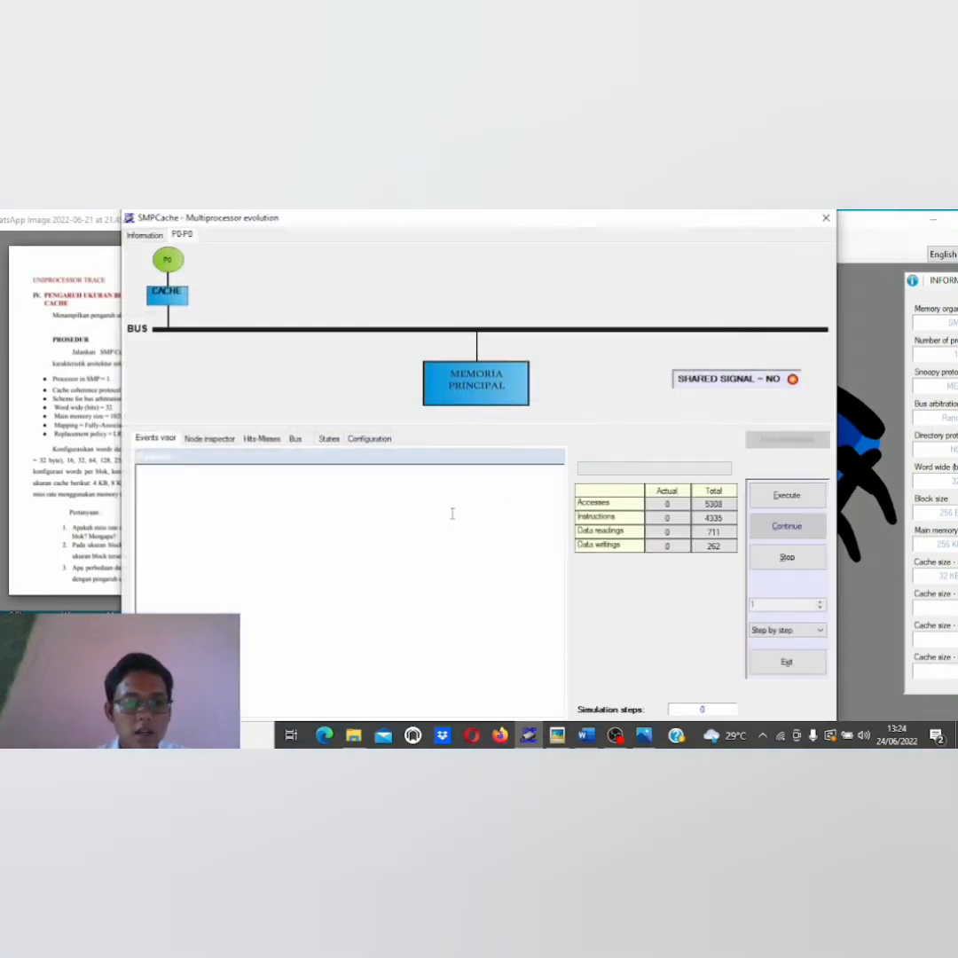
left_click(277, 440)
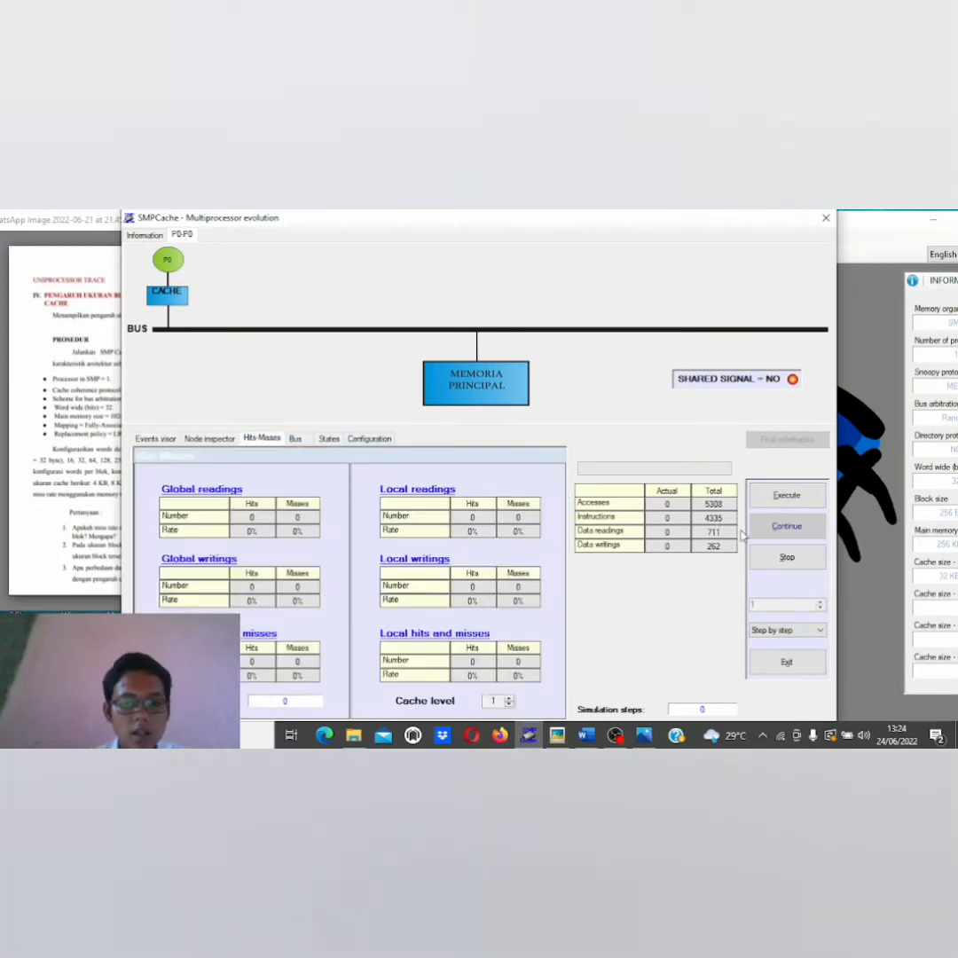
Try to execute the multiprocessor simulation in Complete mode.
left_click(792, 632)
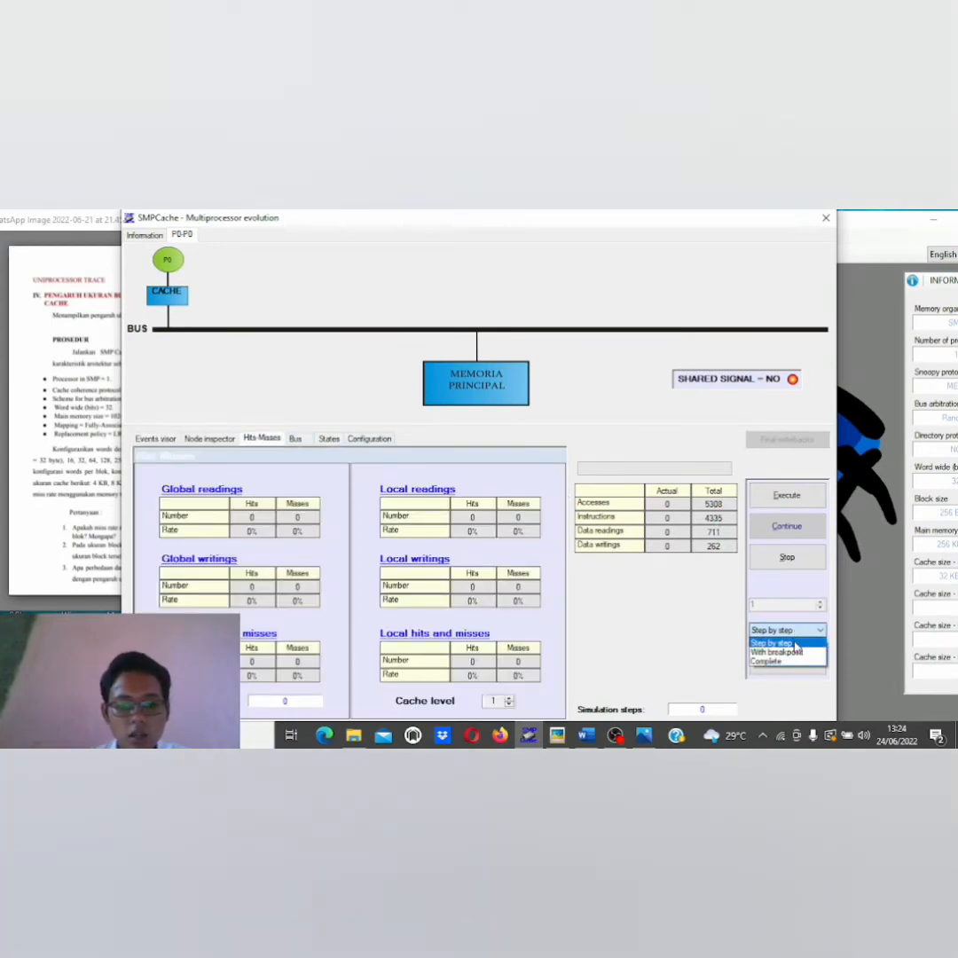
left_click(790, 661)
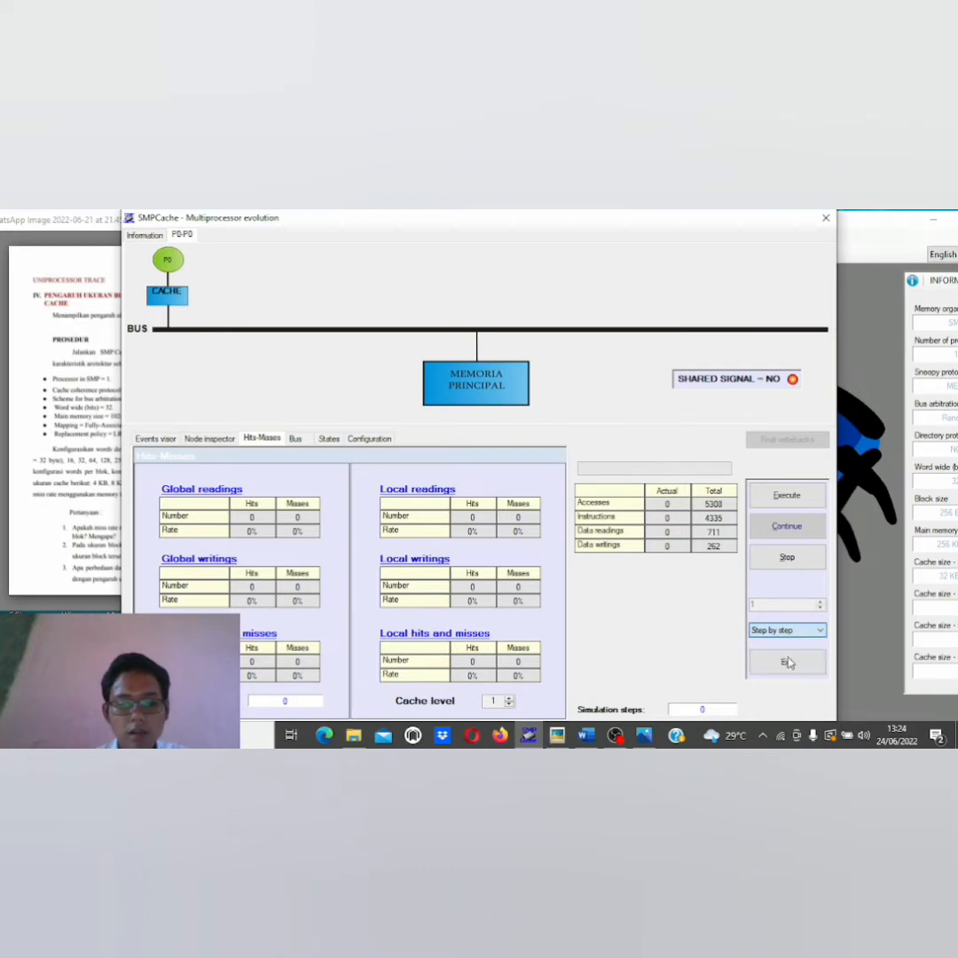
left_click(785, 501)
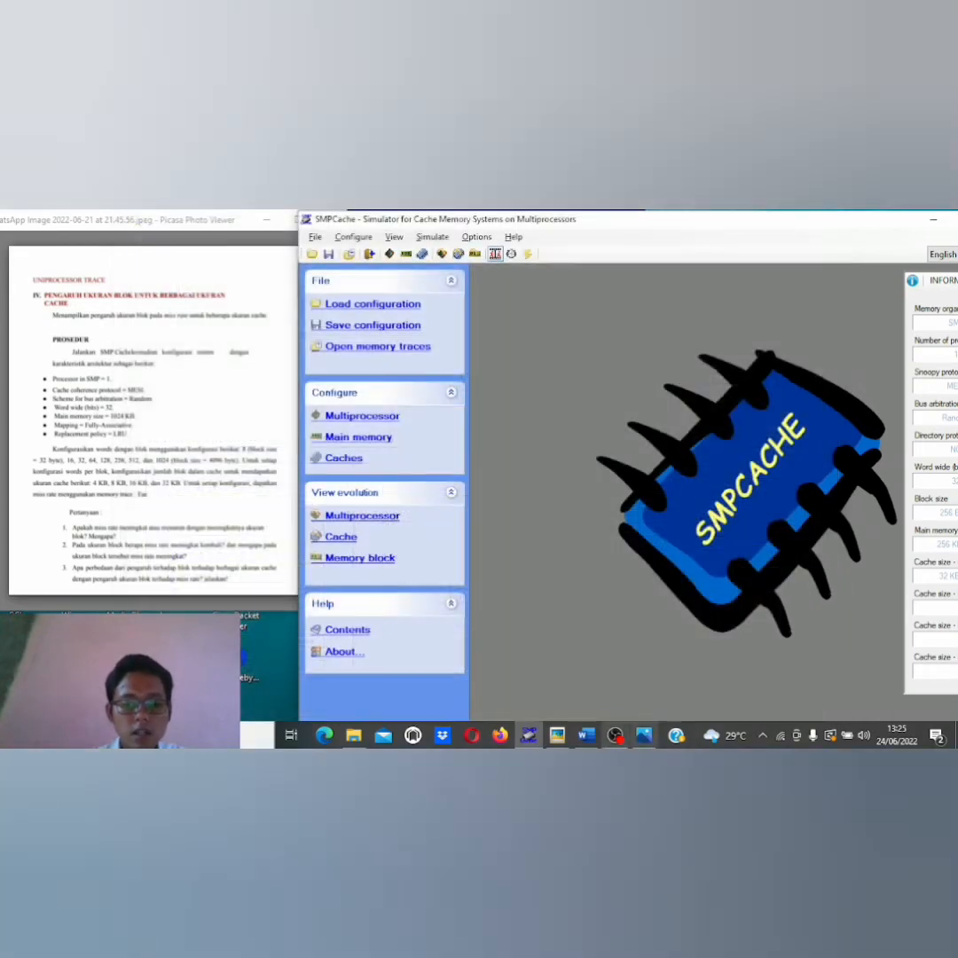
Examine the saved screenshot of the simulation's hits and misses, and return to the Word document.
left_click(592, 738)
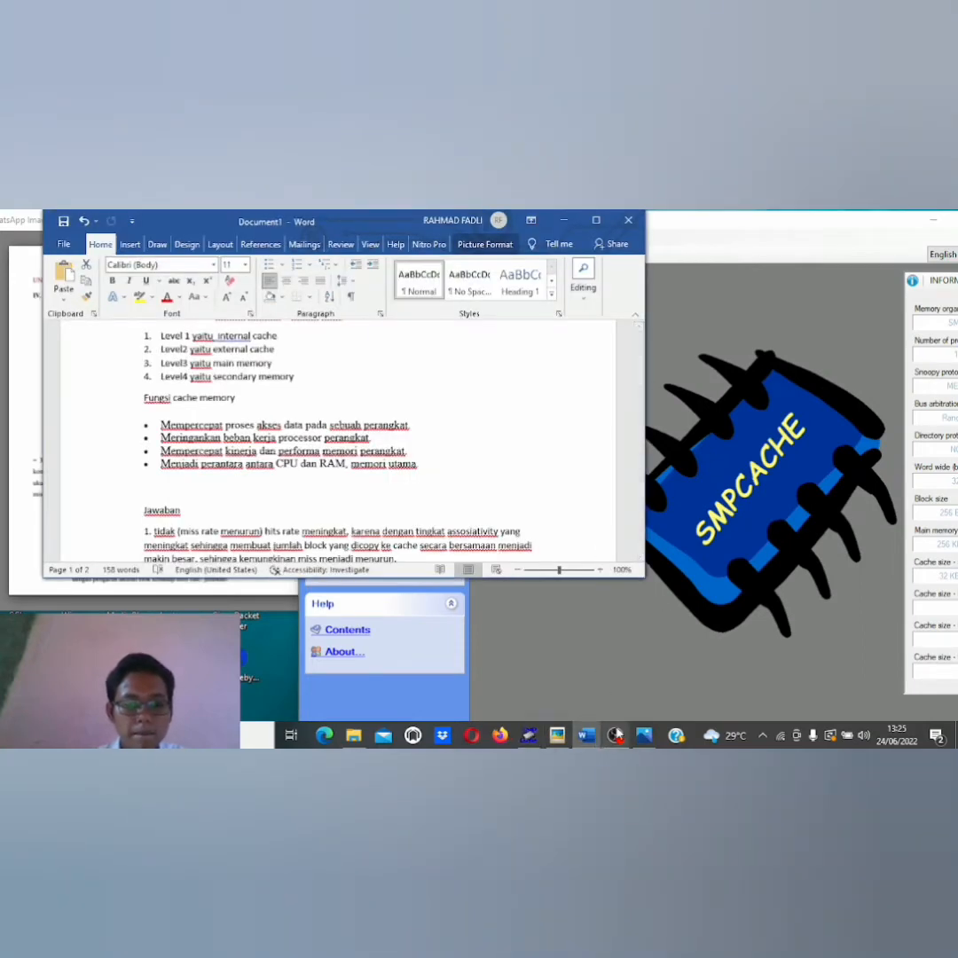
left_click(643, 735)
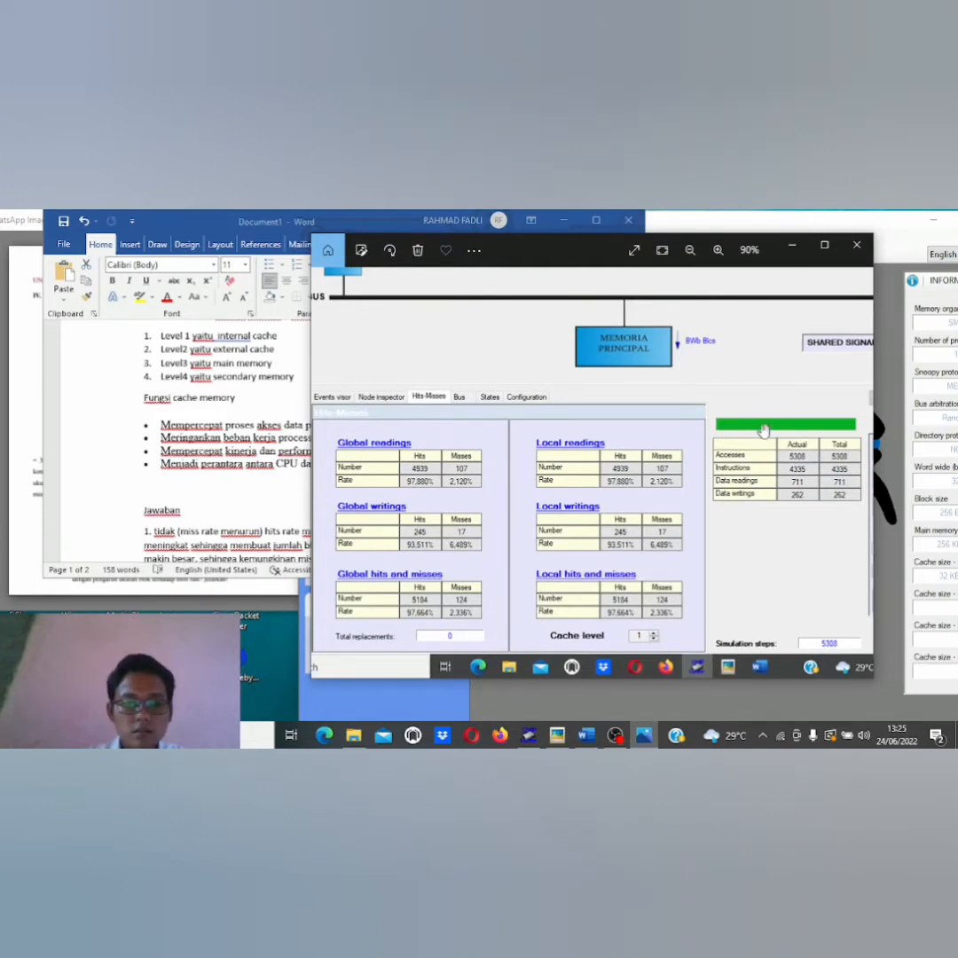
left_click(798, 245)
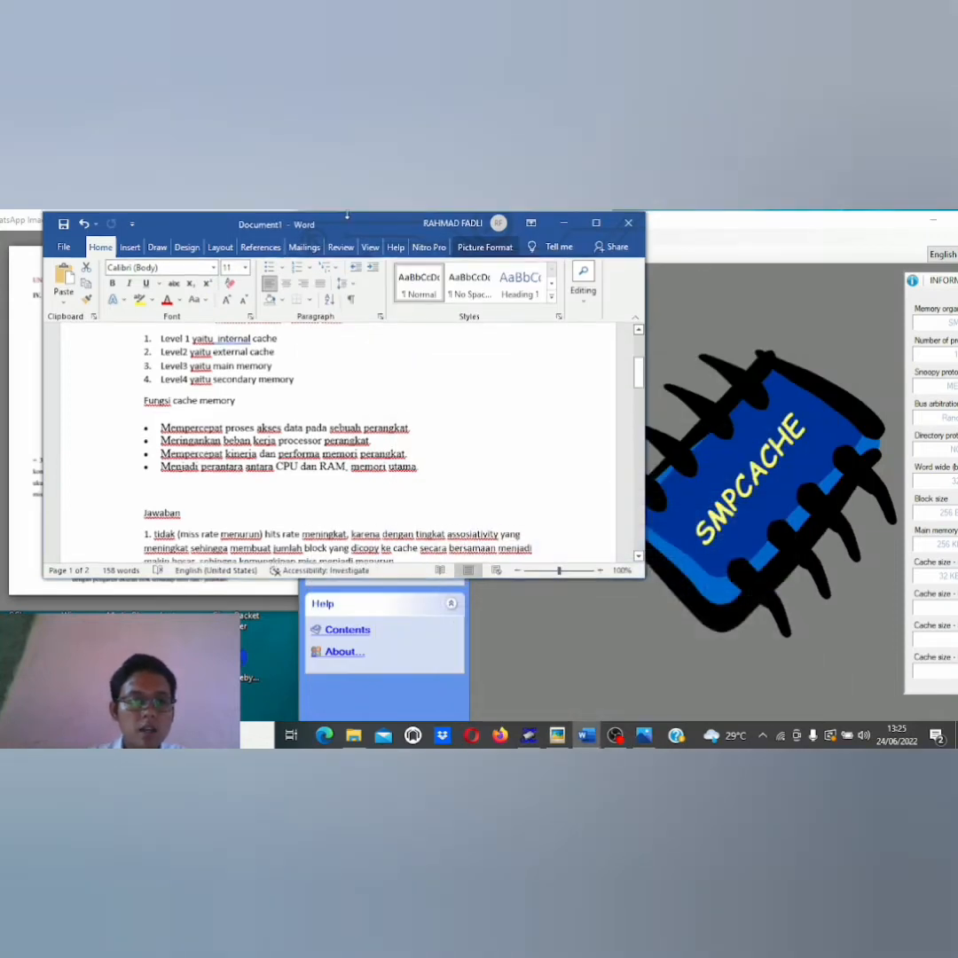
Arrange the Word document and the assignment image side by side and enlarge the image window.
left_click_drag(346, 213, 535, 252)
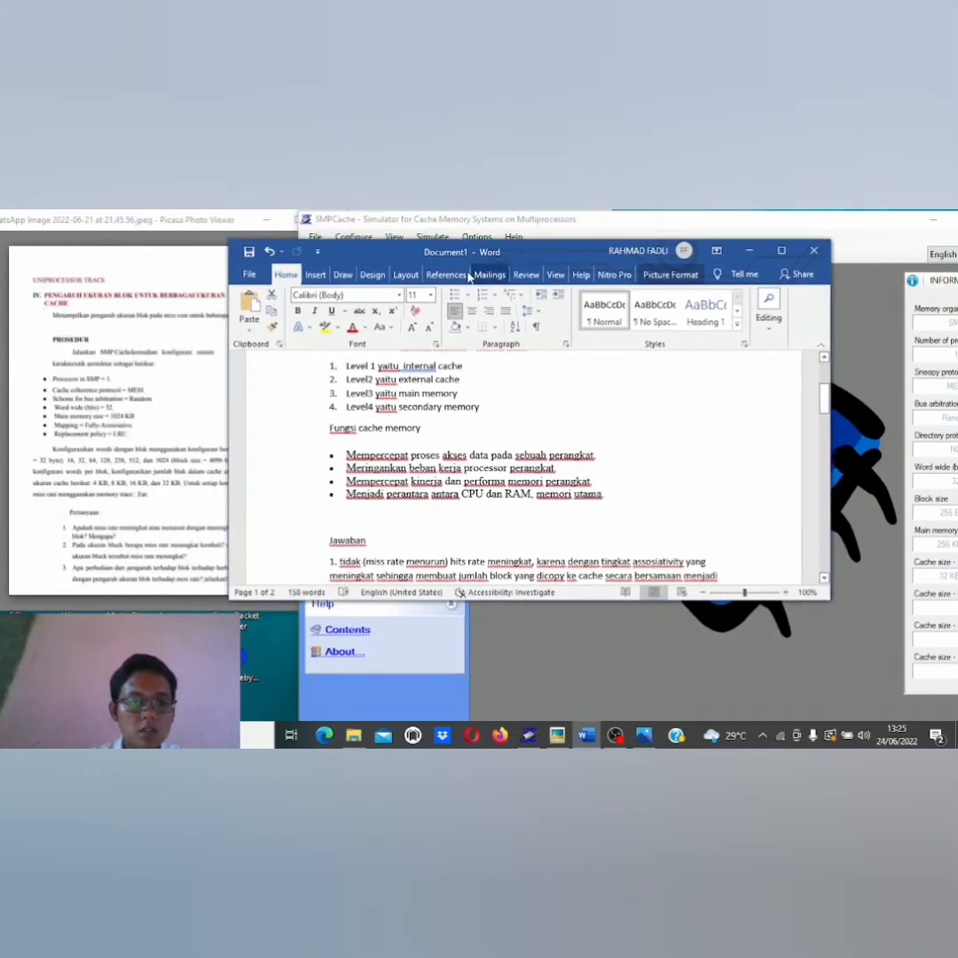
left_click_drag(382, 256, 465, 260)
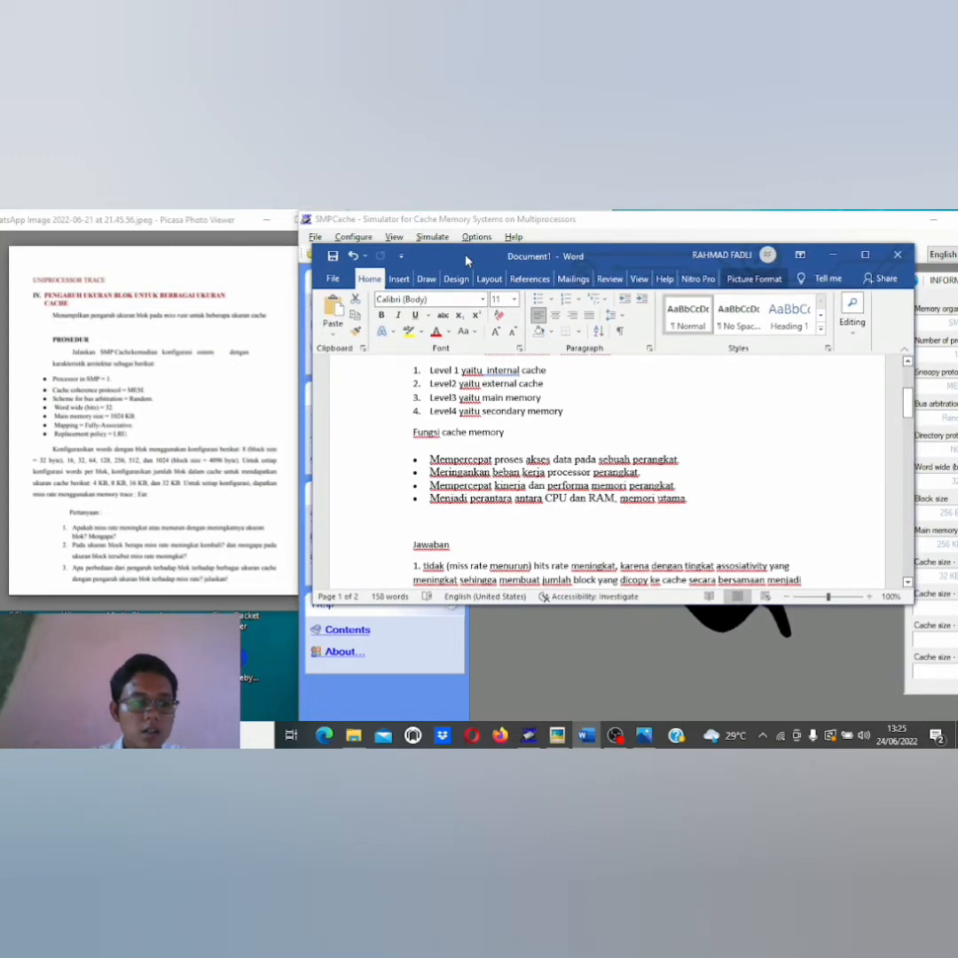
left_click_drag(214, 221, 257, 239)
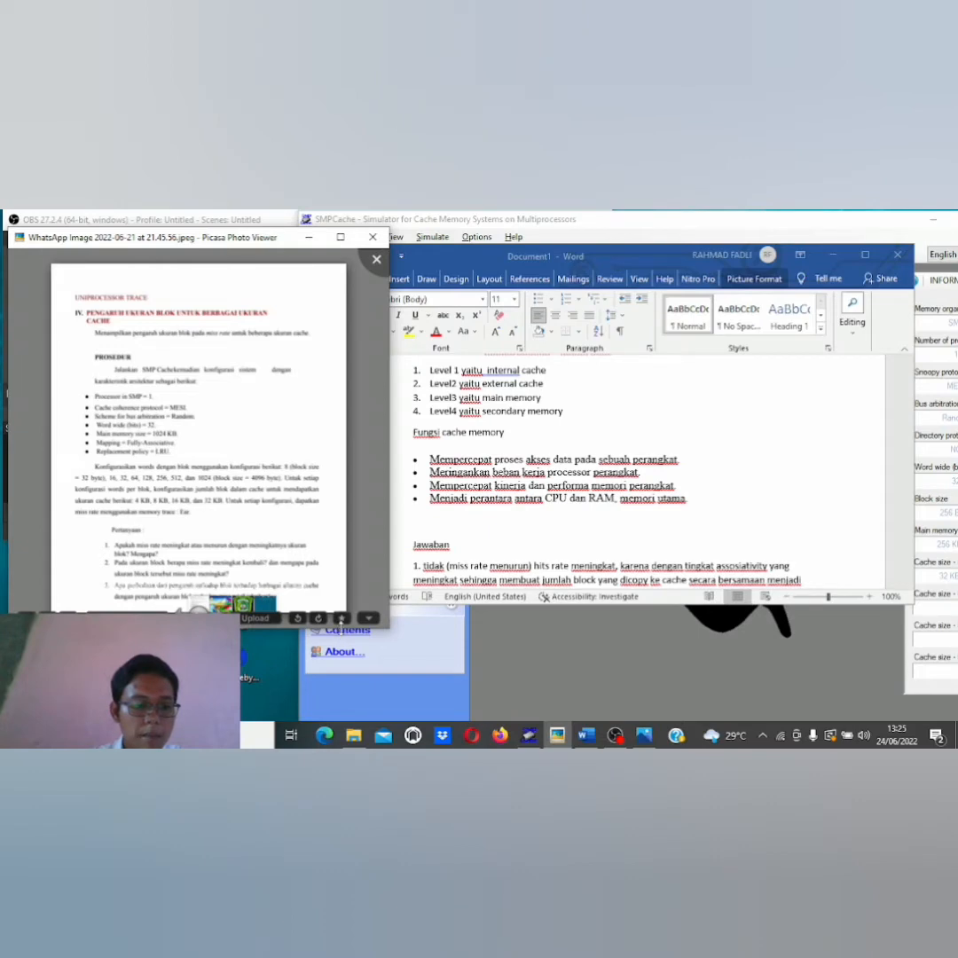
left_click(340, 621)
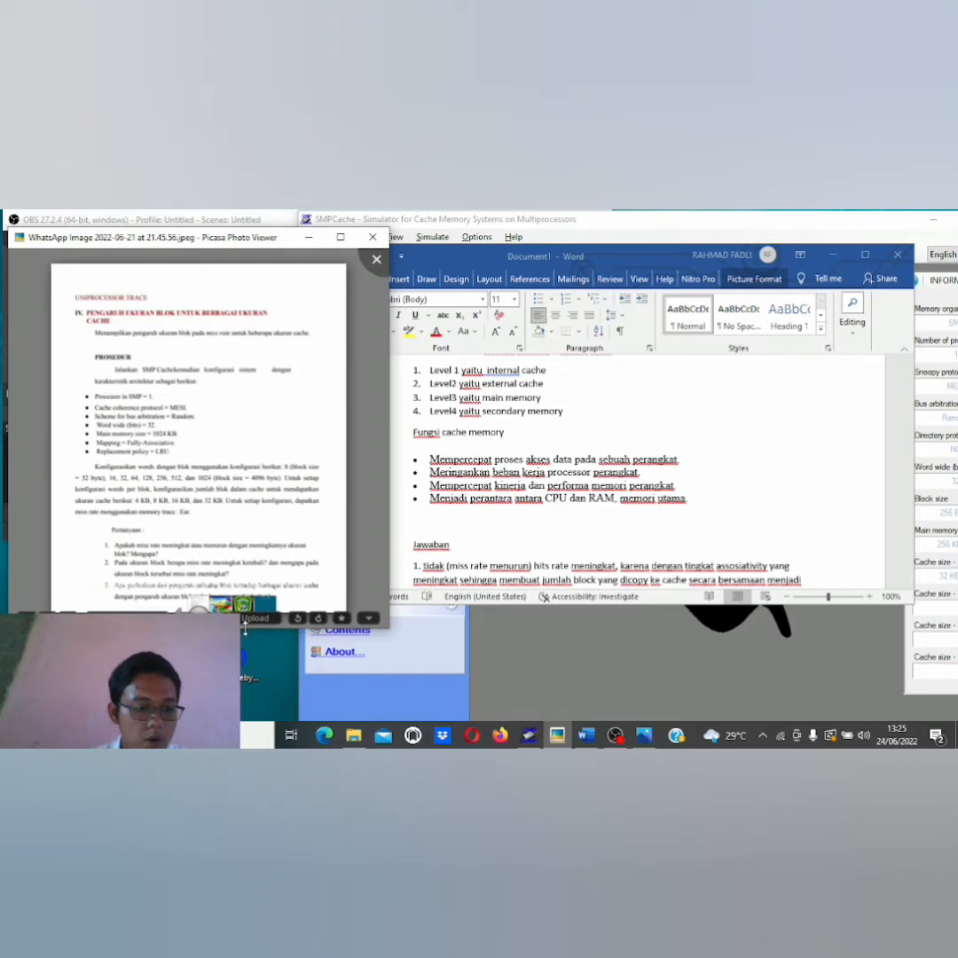
scroll(338, 613, "up", 1)
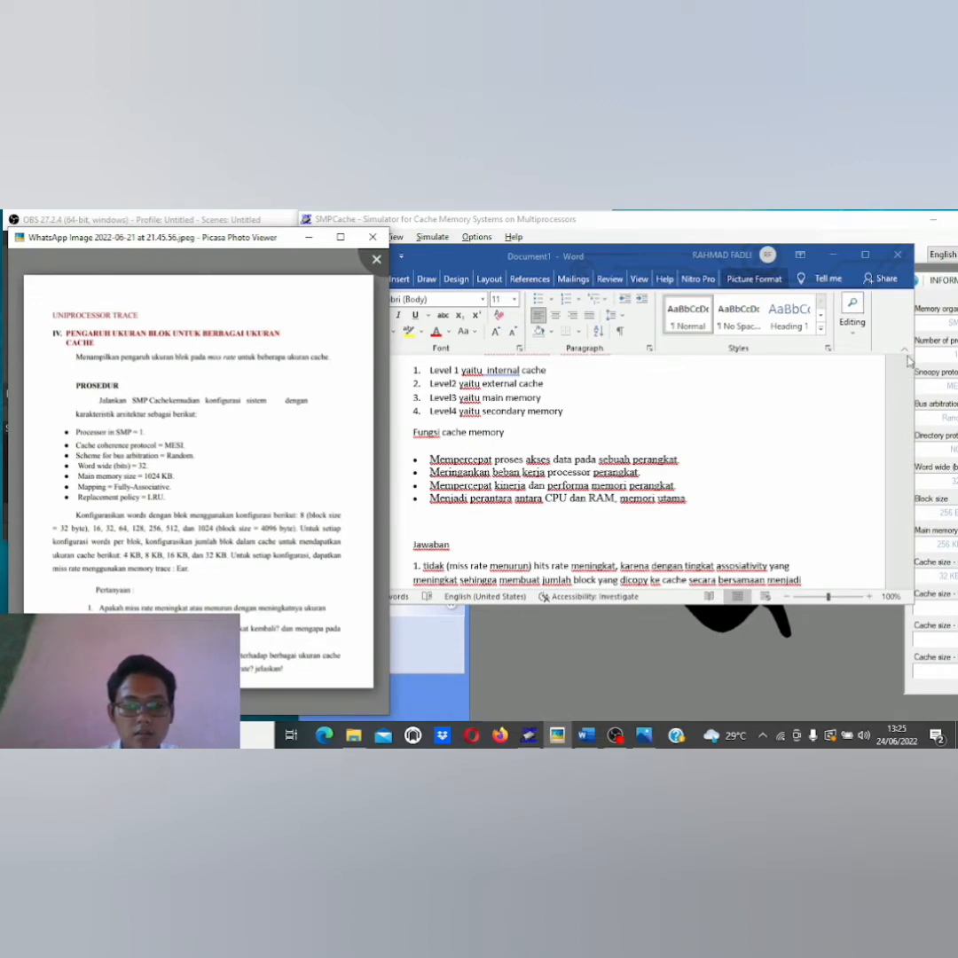
Read answers 1 to 3 under Jawaban in the Word document against the questions in the assignment image.
left_click(885, 393)
key("Up")
key("Up")
key("Up")
key("Up")
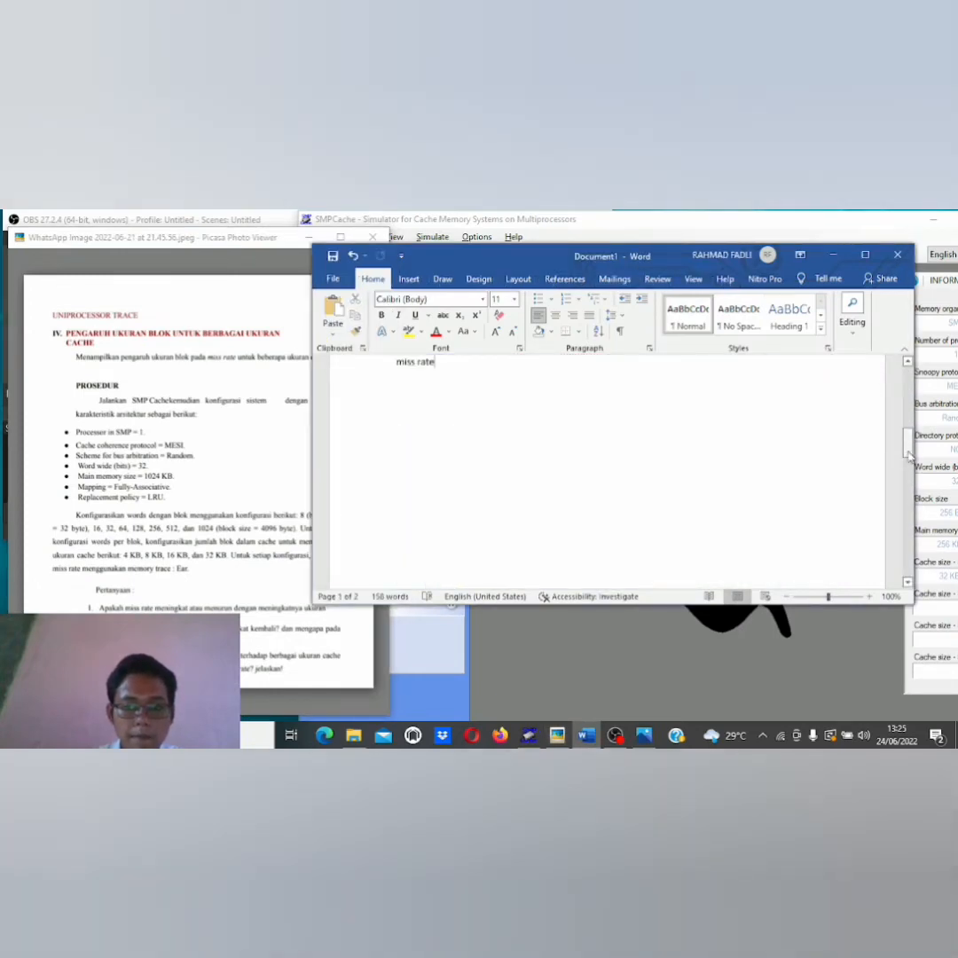
left_click_drag(906, 448, 905, 427)
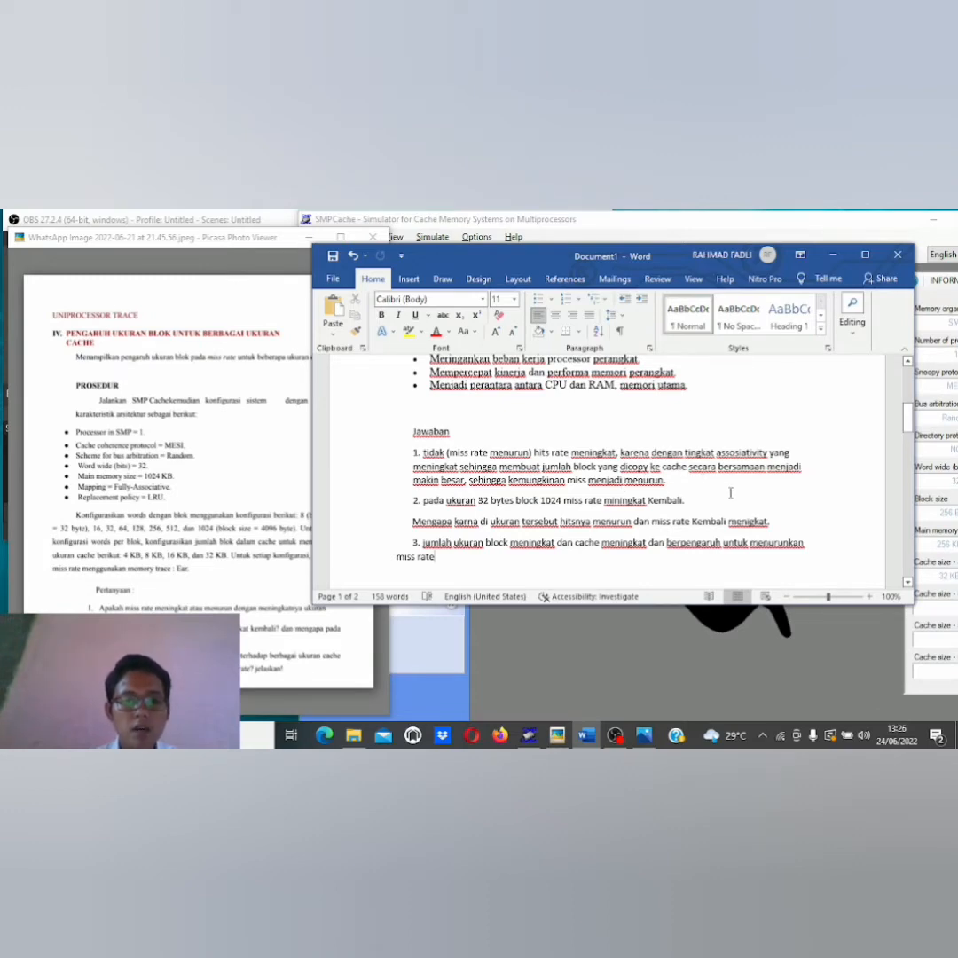
left_click(227, 249)
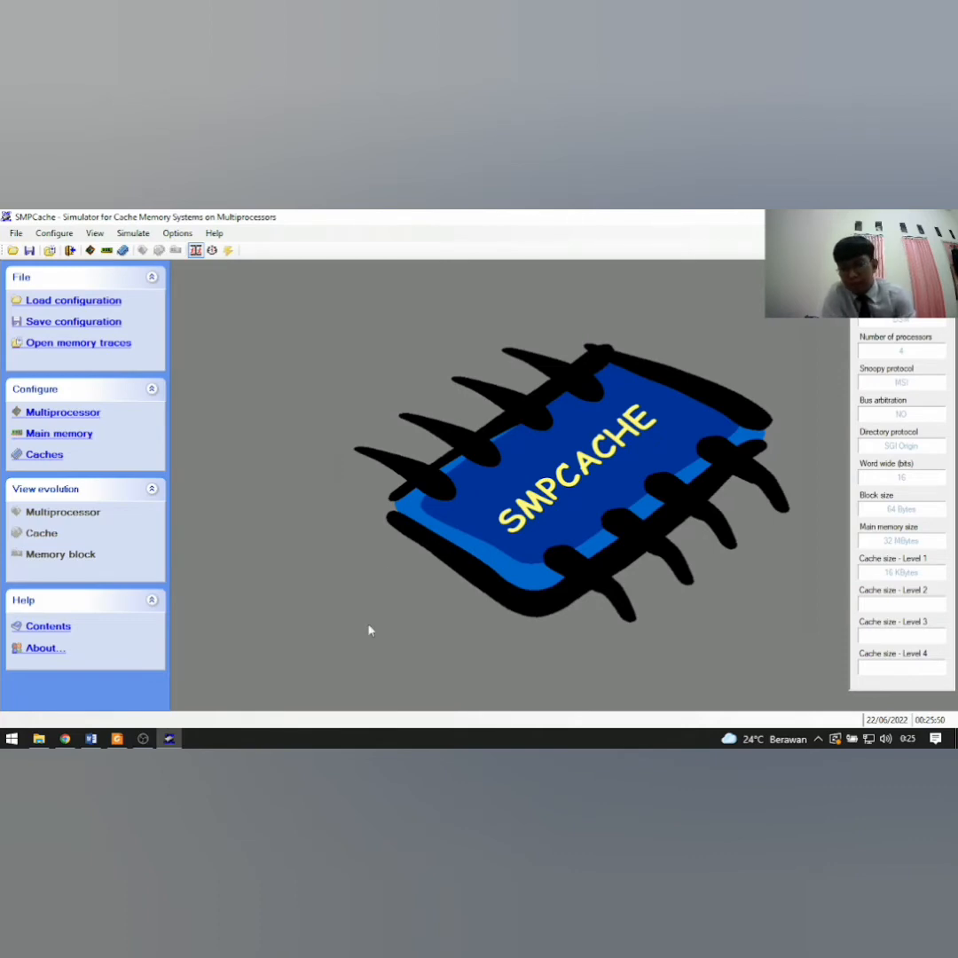
Switch to Foxit PDF Reader and read the objective and procedure of section V in modul cache.pdf.
left_click(116, 738)
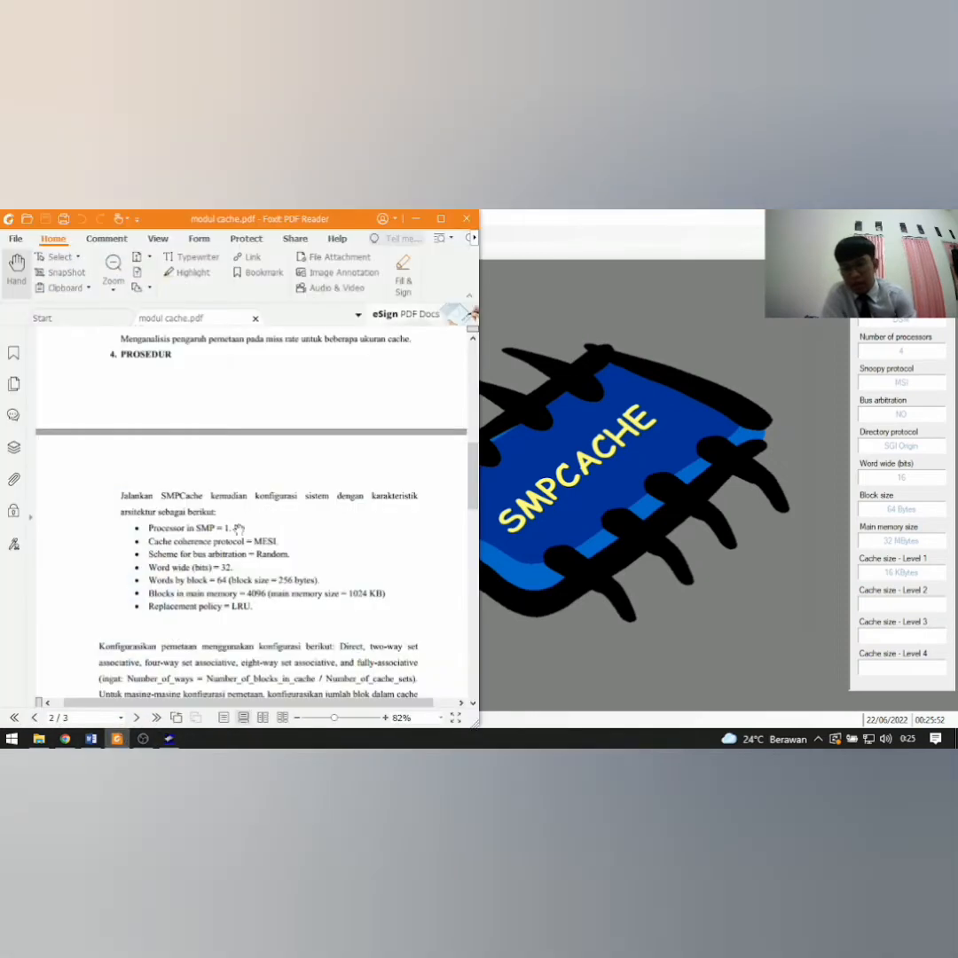
scroll(206, 523, "up", 1)
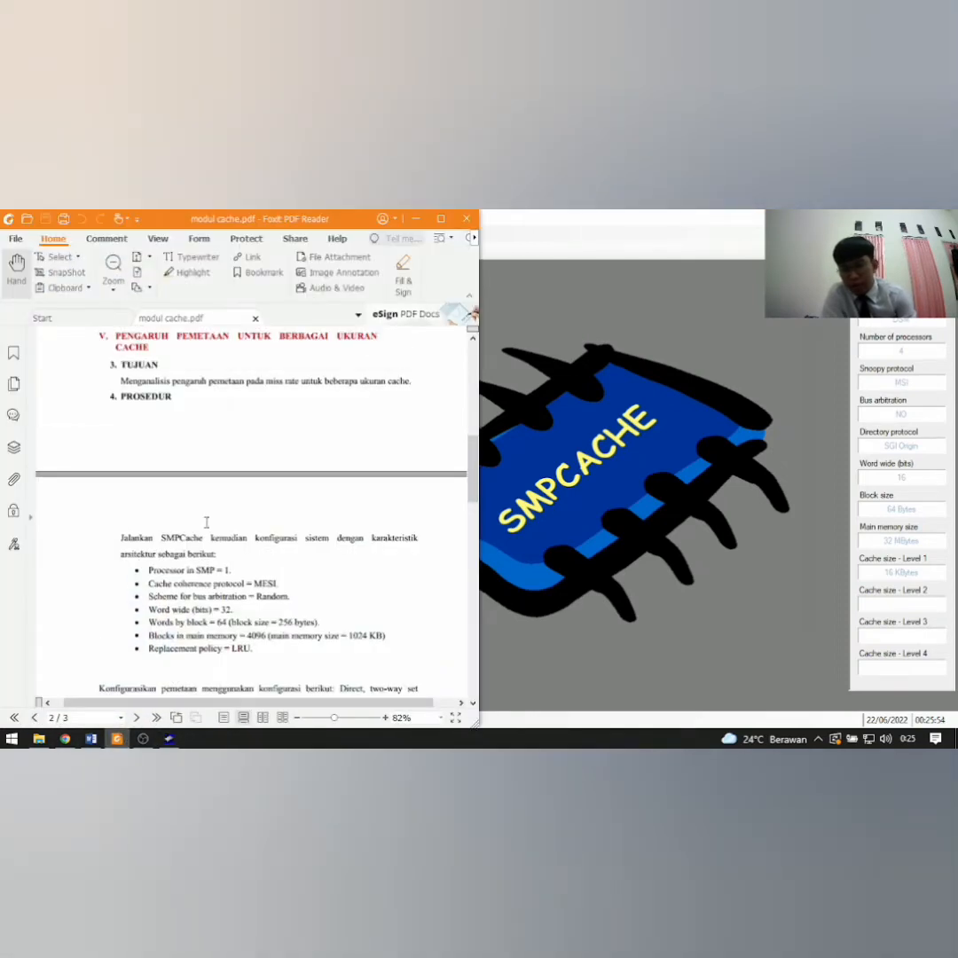
scroll(206, 522, "up", 2)
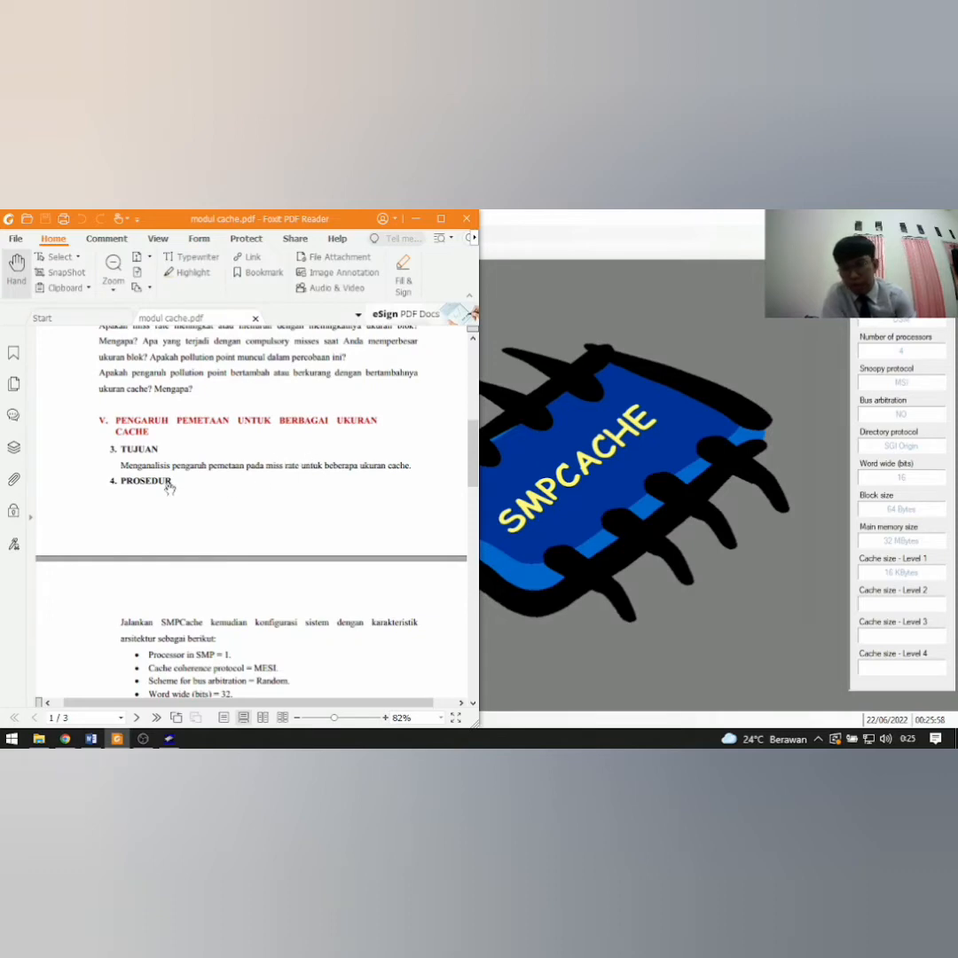
scroll(256, 535, "down", 3)
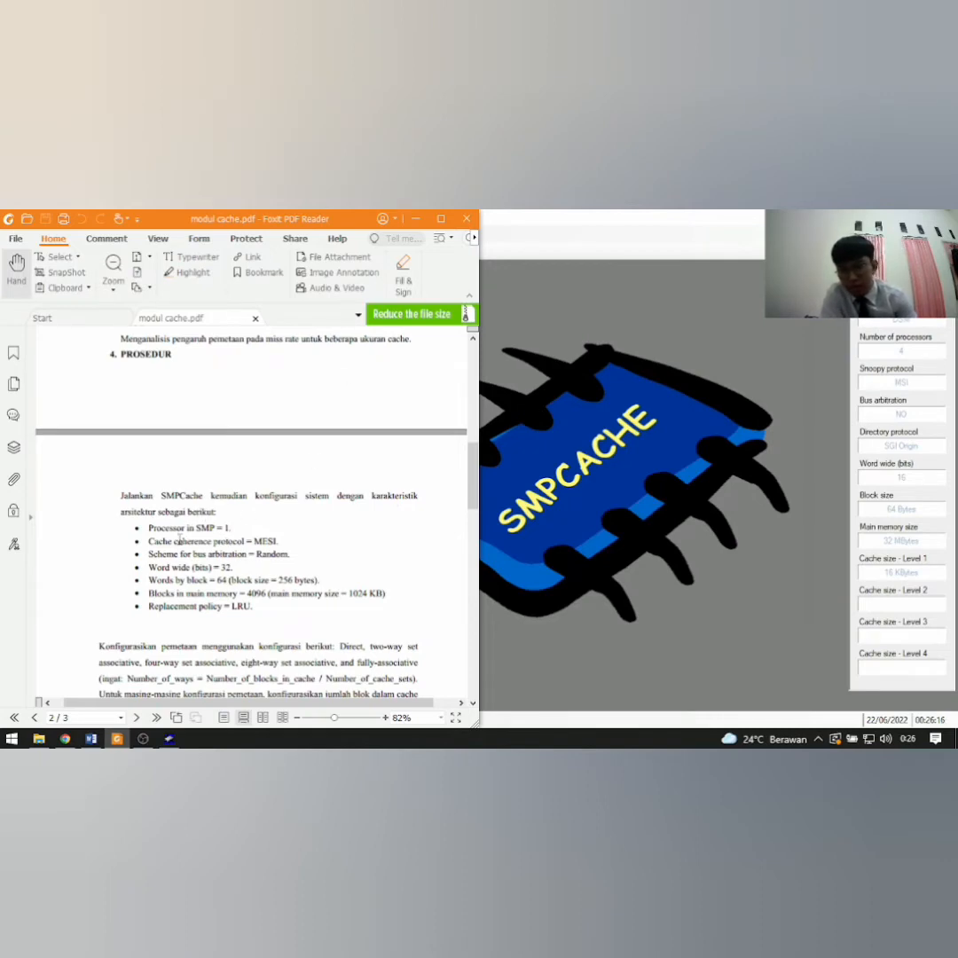
left_click(415, 219)
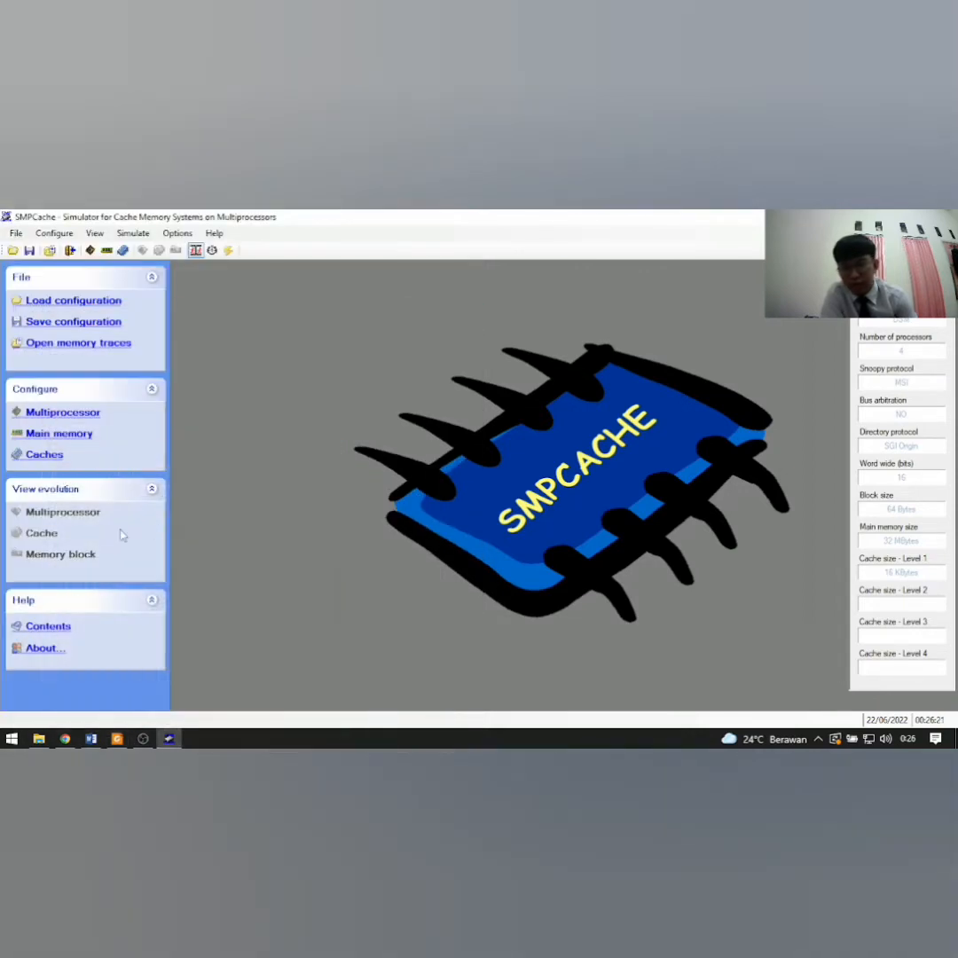
Open the multiprocessor, main memory and caches configurations in SMPCache.
left_click(62, 413)
left_click(84, 439)
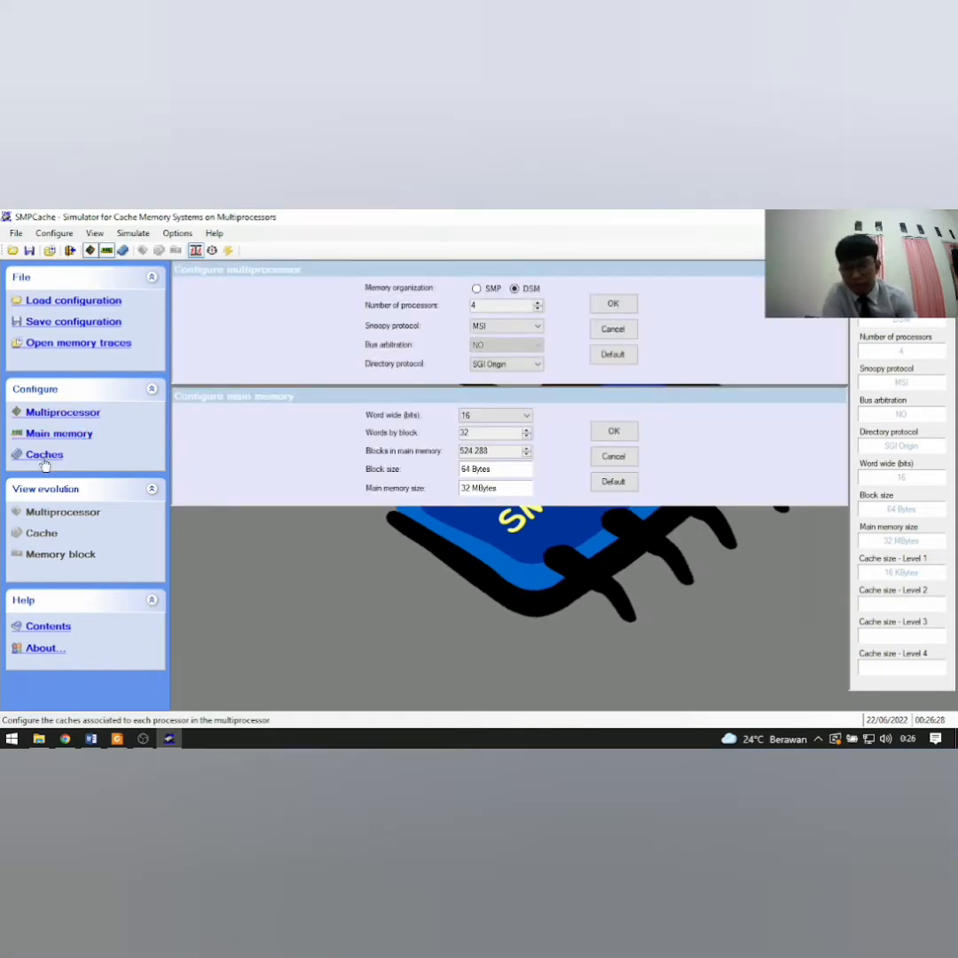
left_click(45, 454)
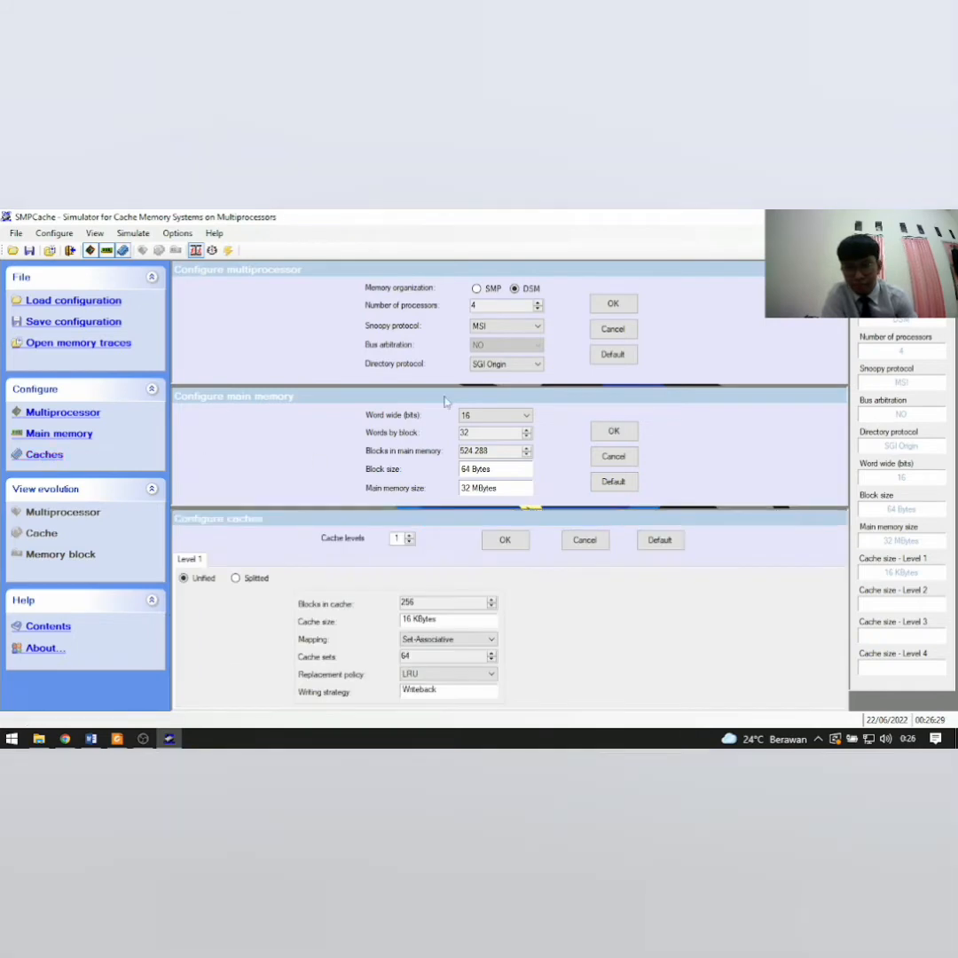
Set the multiprocessor to SMP with 1 processor, MESI snoopy protocol and Random bus arbitration, following modul cache.pdf.
left_click(477, 290)
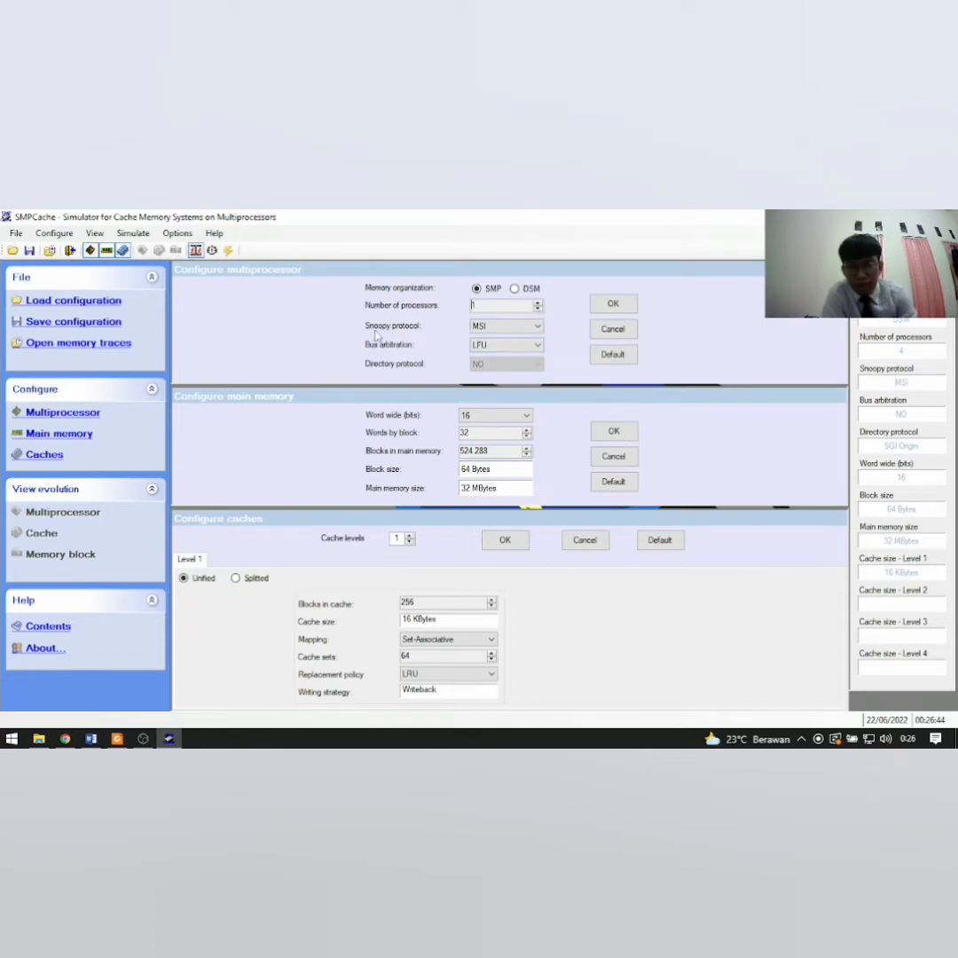
left_click(116, 739)
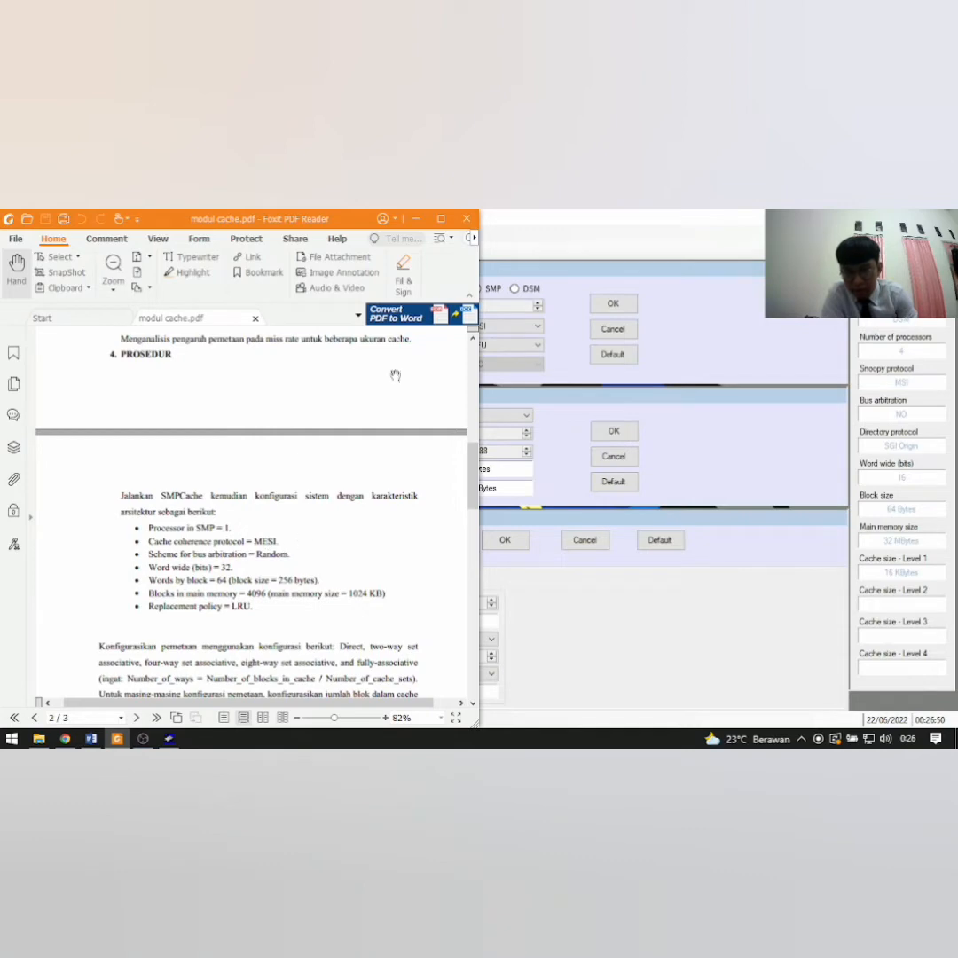
left_click(417, 219)
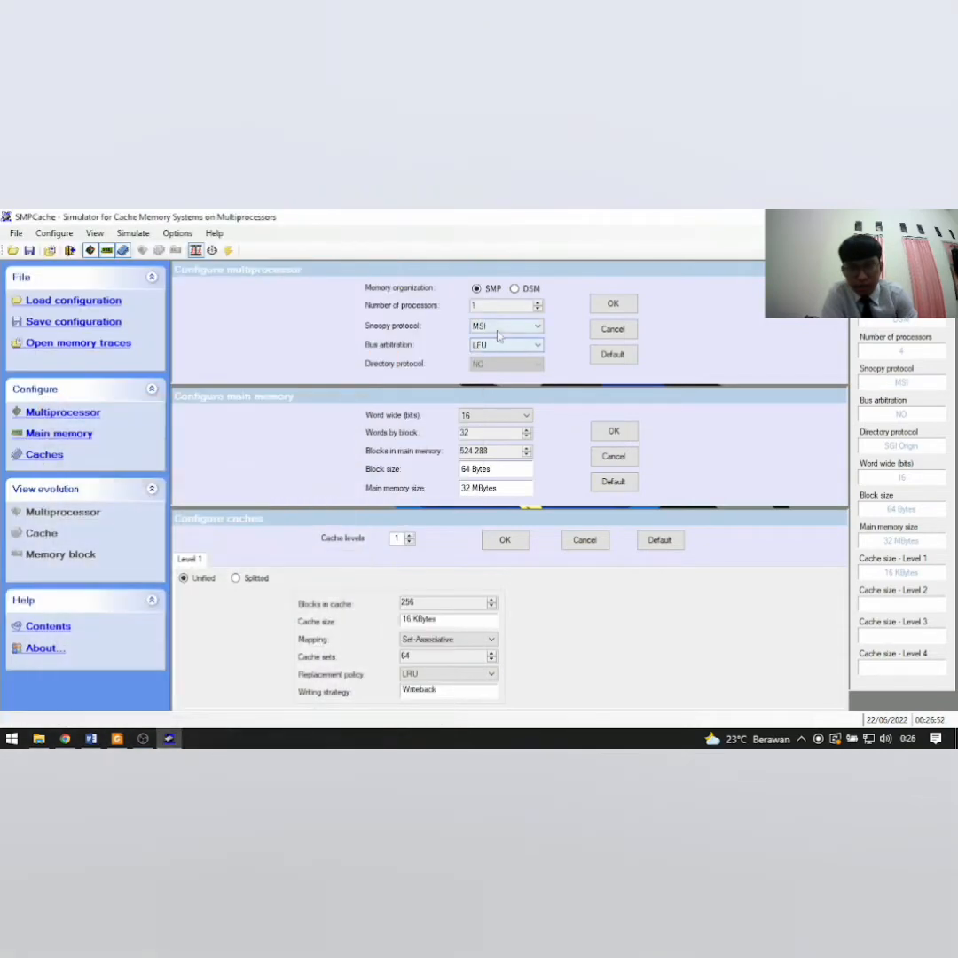
left_click(502, 328)
left_click(498, 349)
left_click(479, 346)
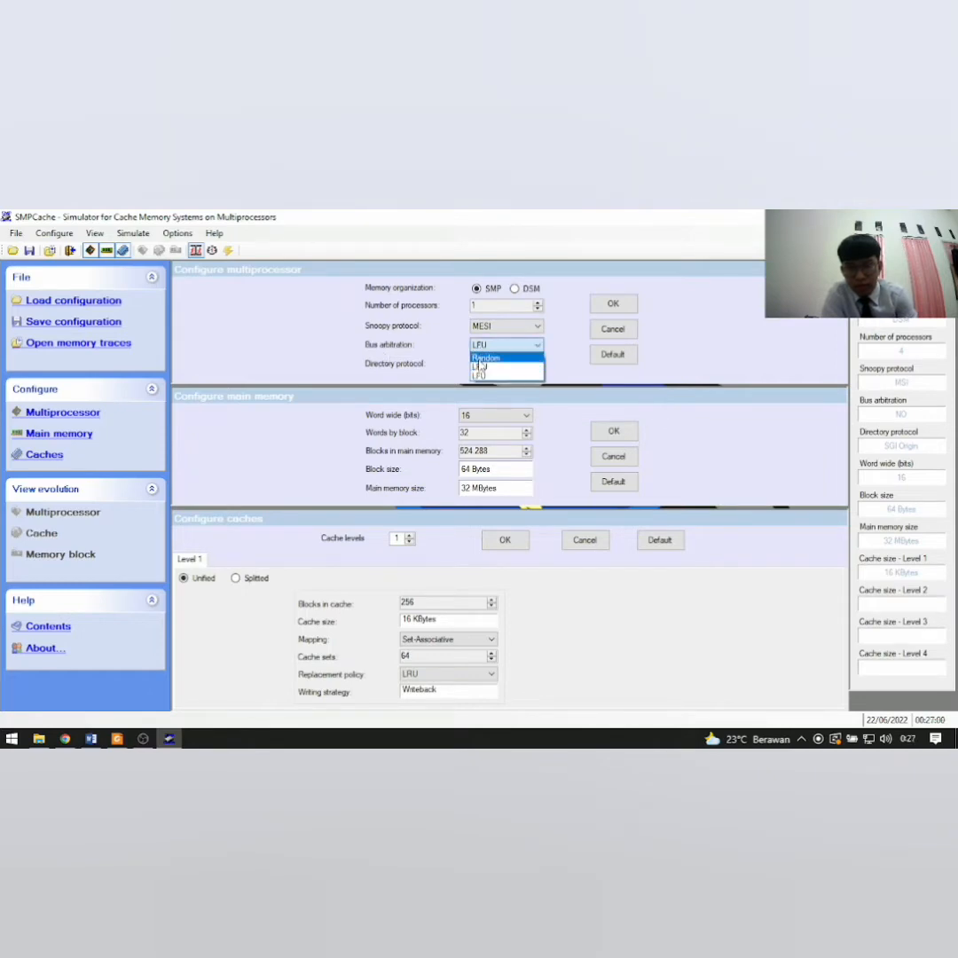
left_click(480, 359)
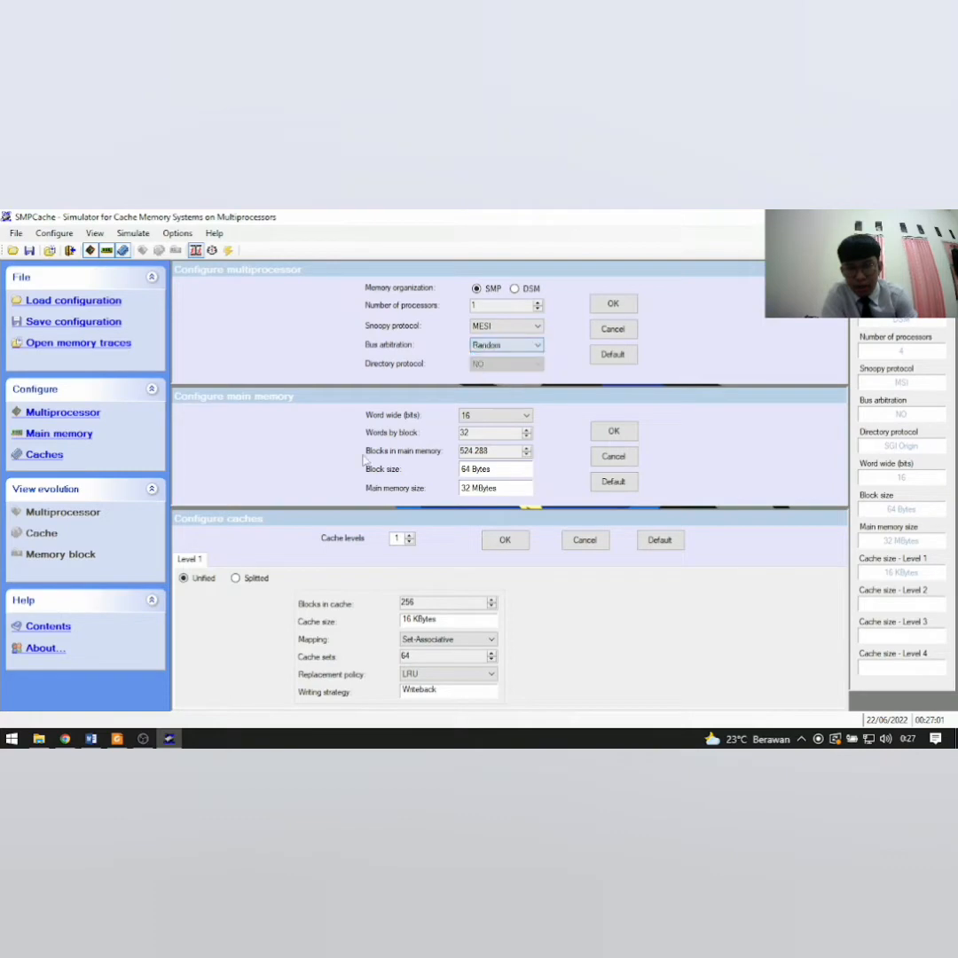
Set the main memory's word width to 32 bits and words by block to 64, following modul cache.pdf.
left_click(117, 739)
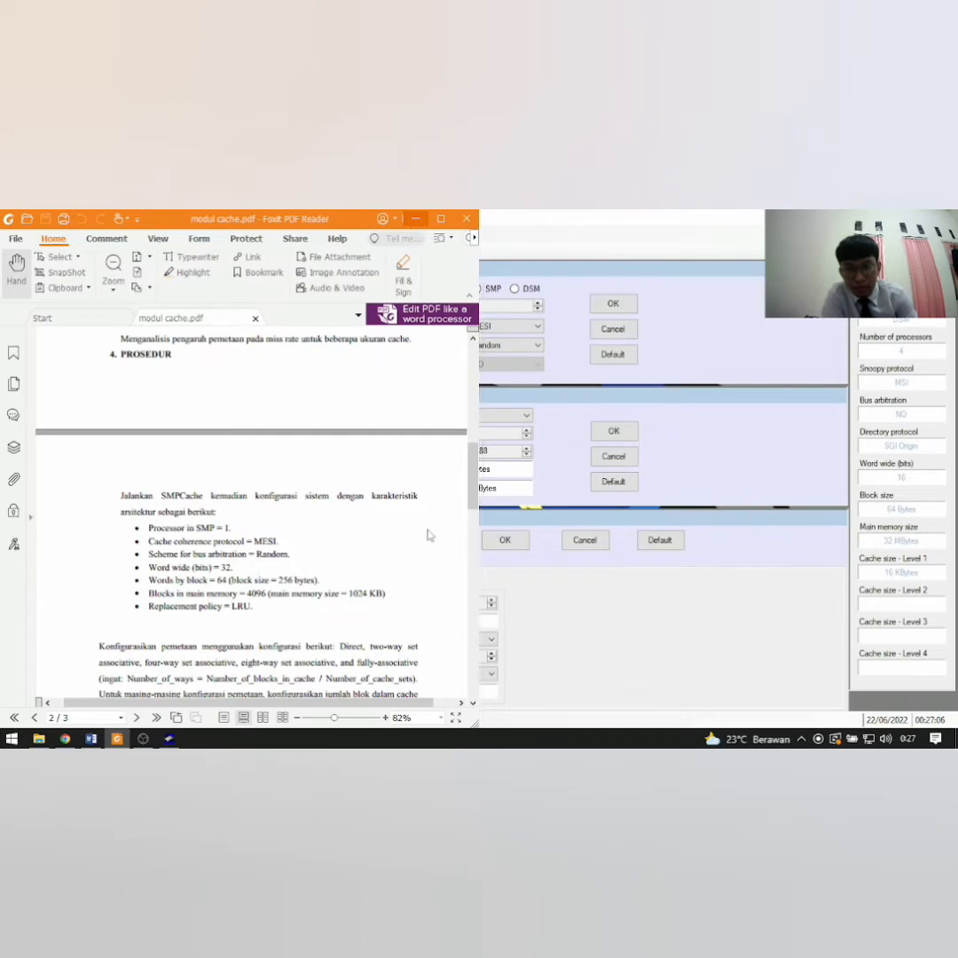
key("alt+Tab")
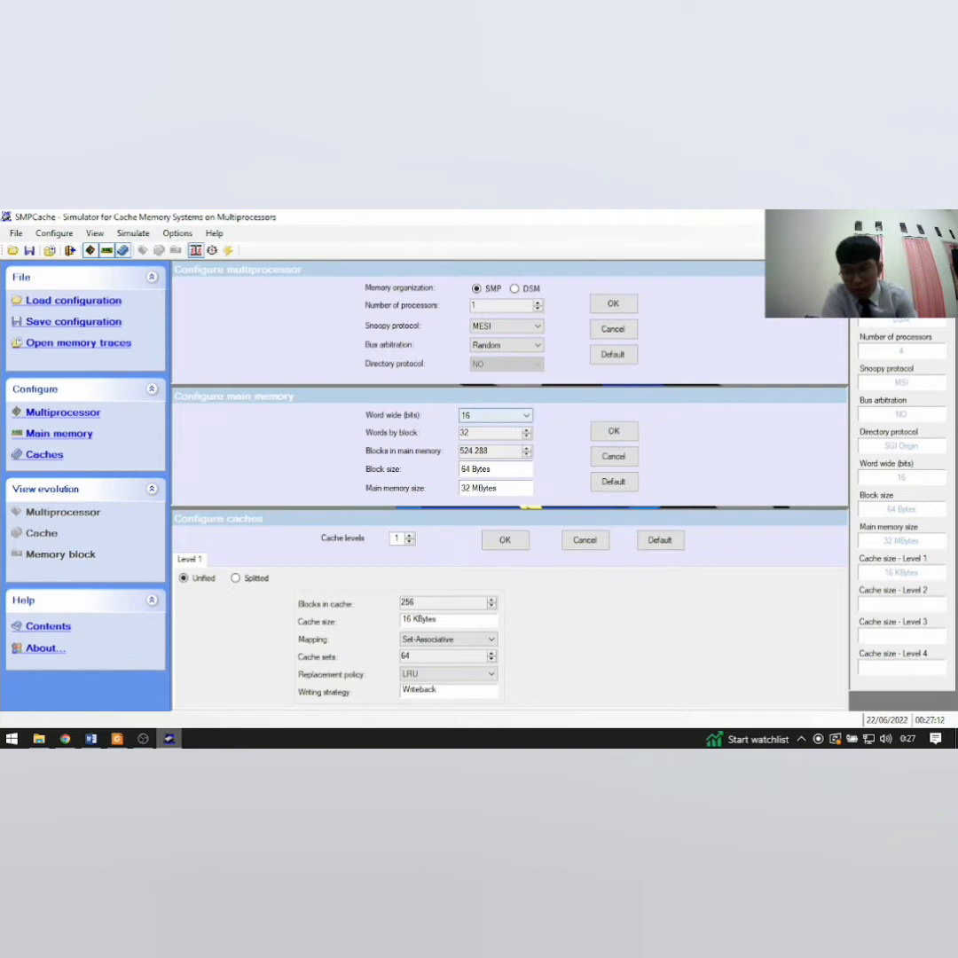
left_click(123, 737)
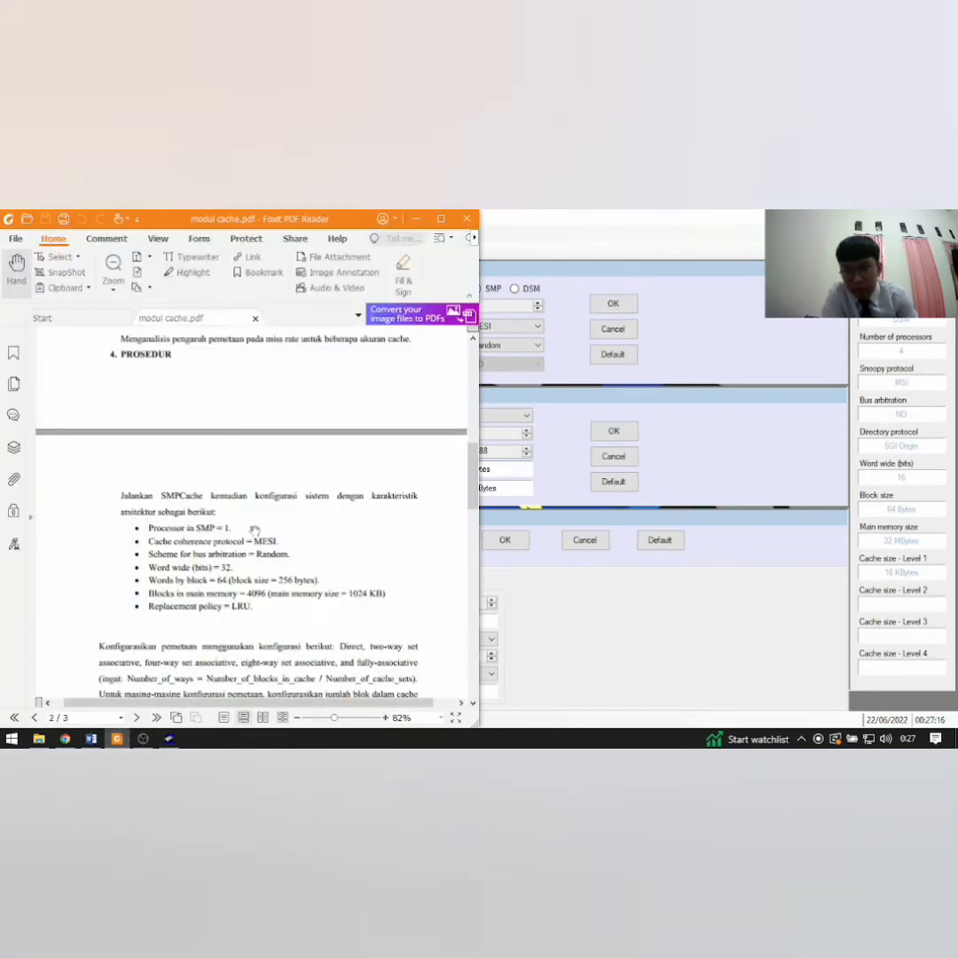
left_click(566, 506)
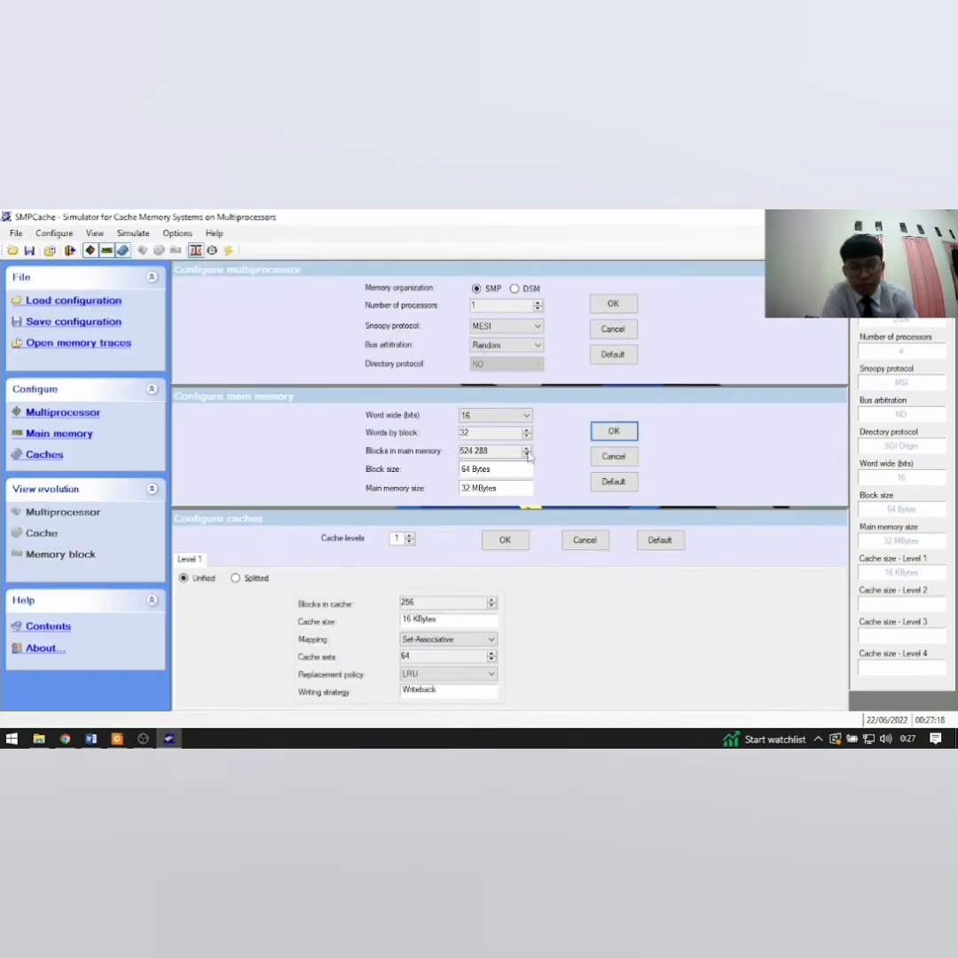
left_click(486, 417)
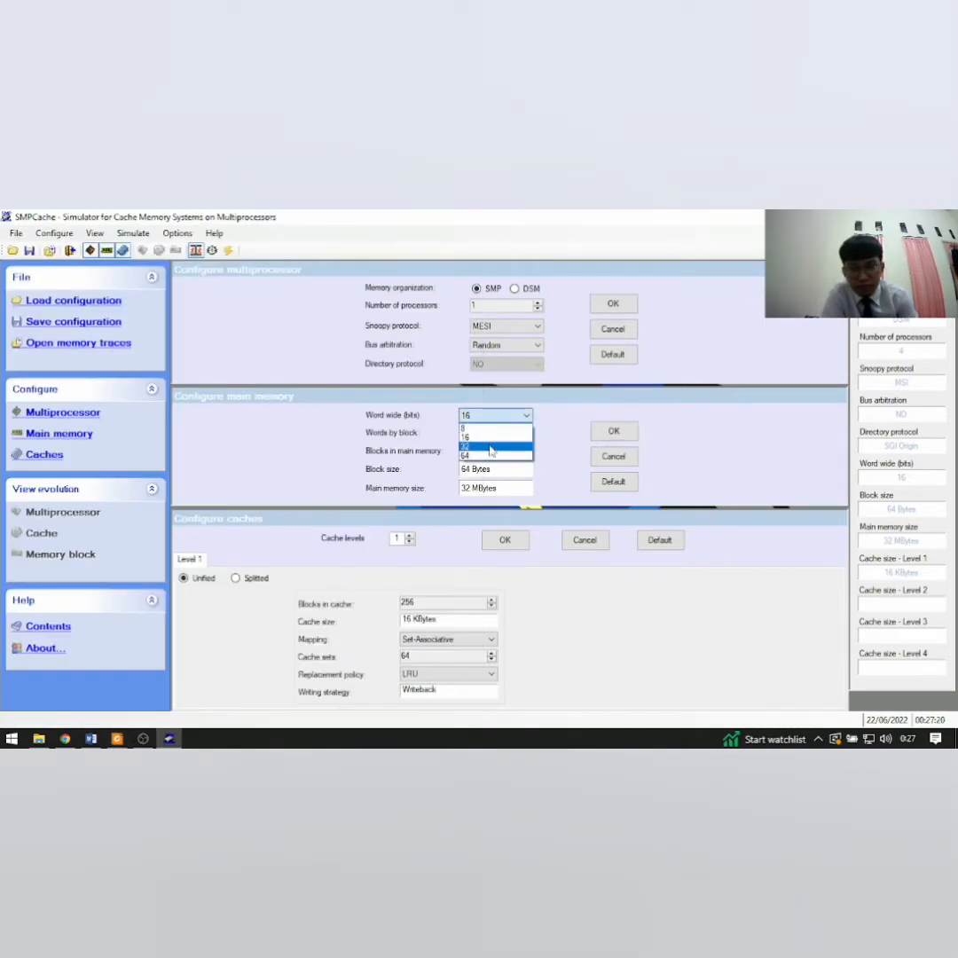
left_click(493, 447)
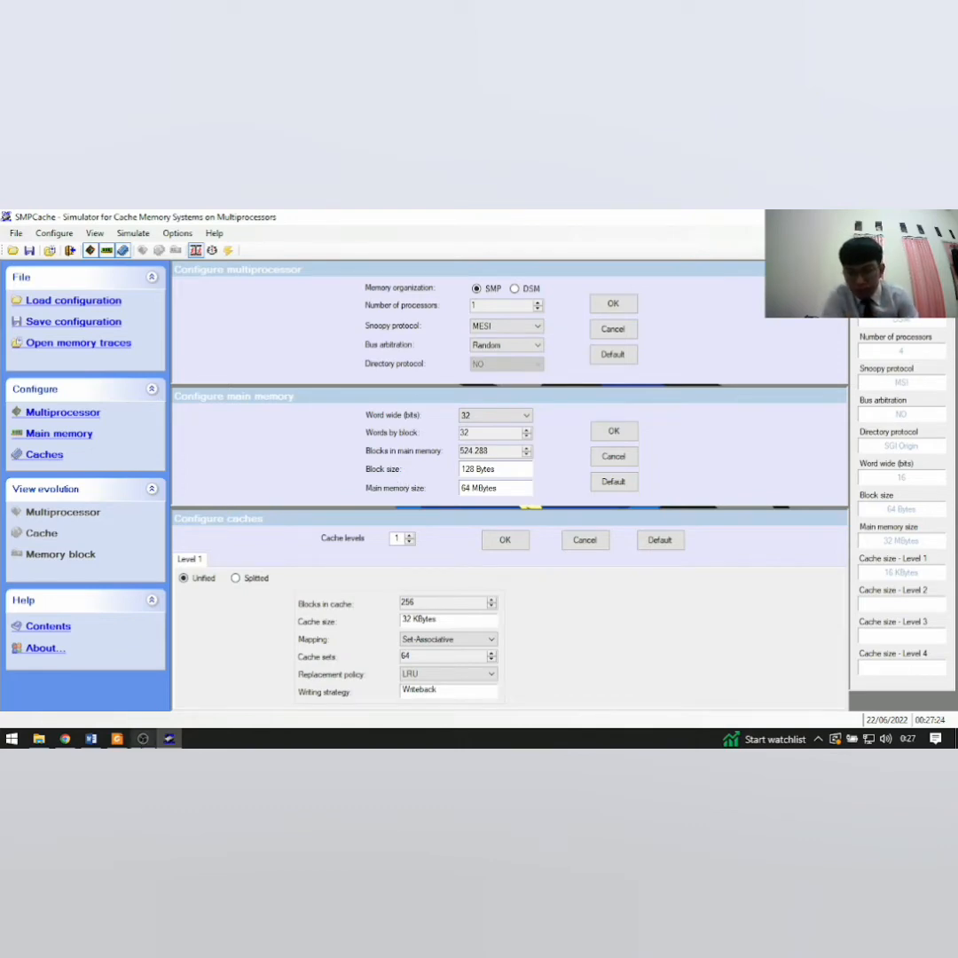
left_click(117, 738)
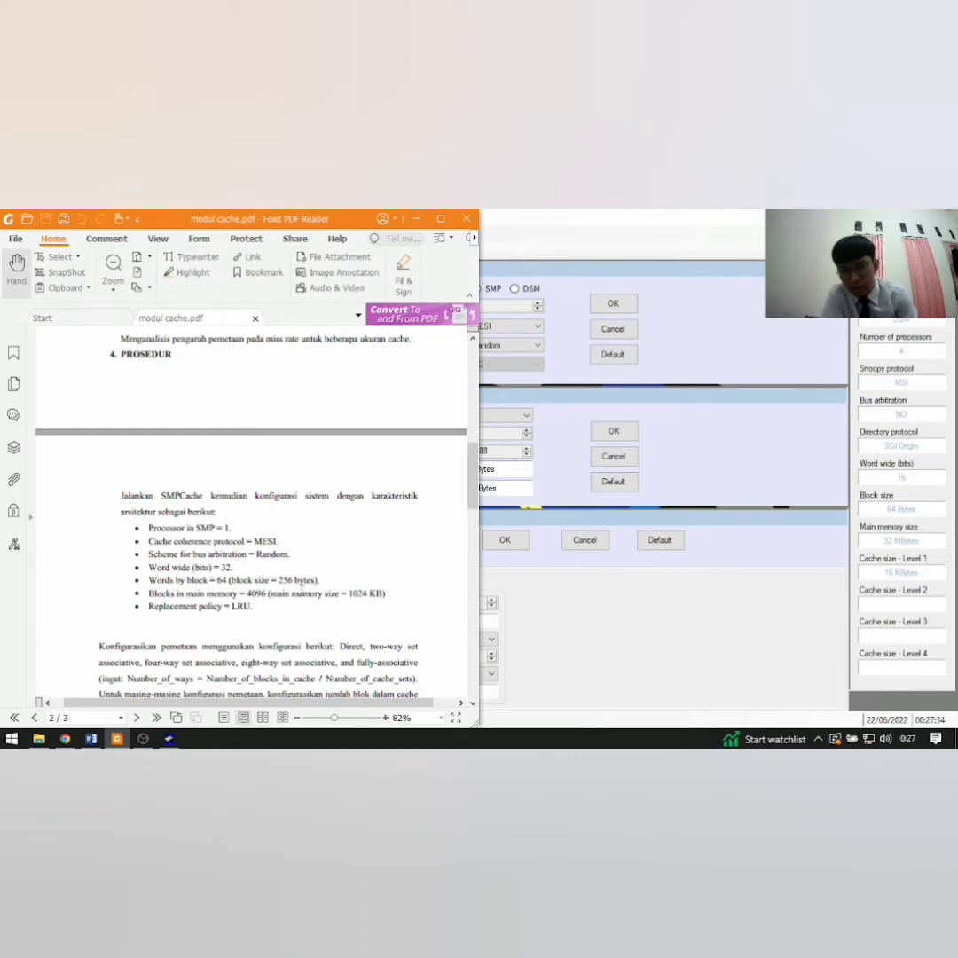
left_click(412, 218)
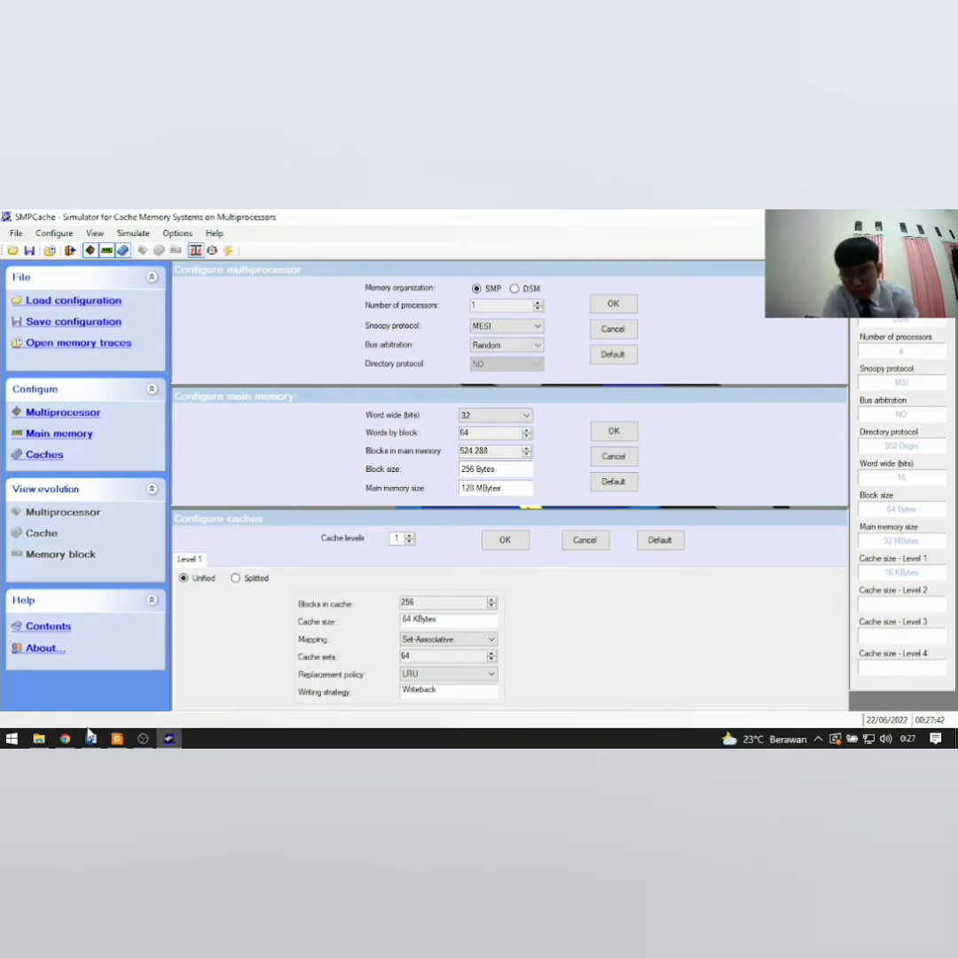
Set the blocks in main memory to 4096, following the procedure in modul cache.pdf.
left_click(116, 738)
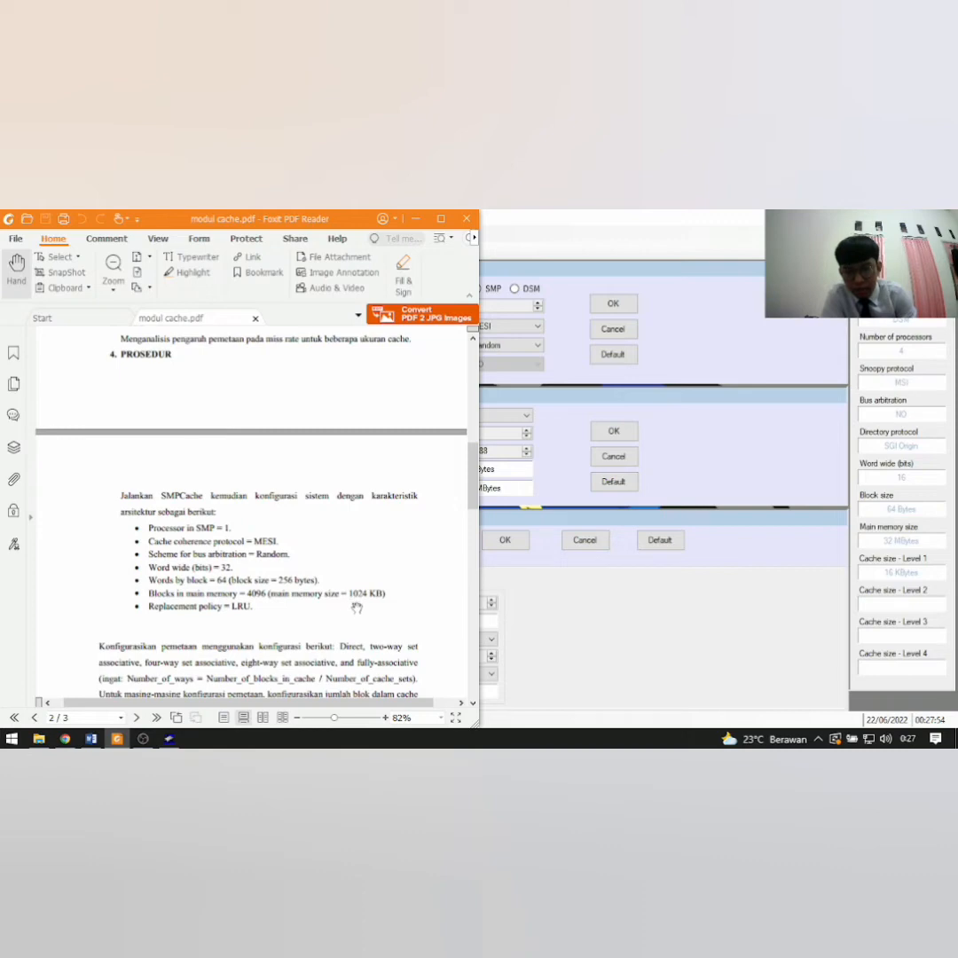
left_click(416, 219)
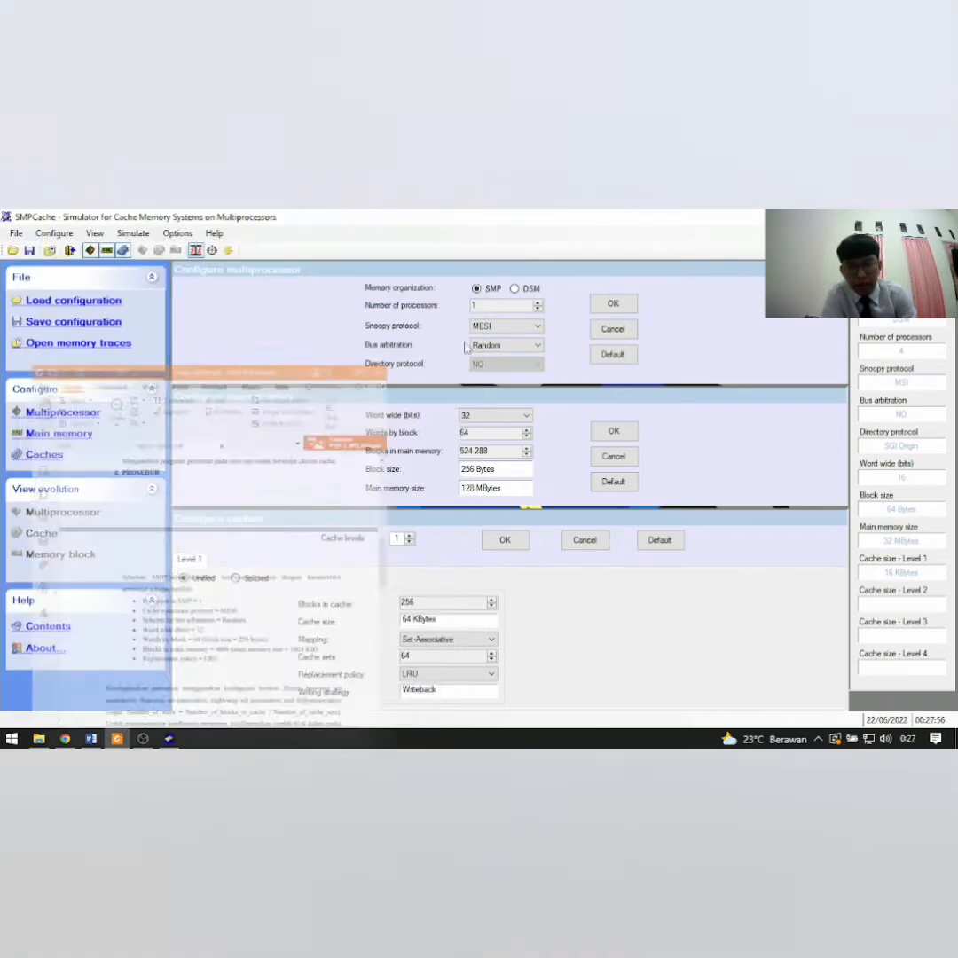
left_click(527, 449)
left_click(527, 449)
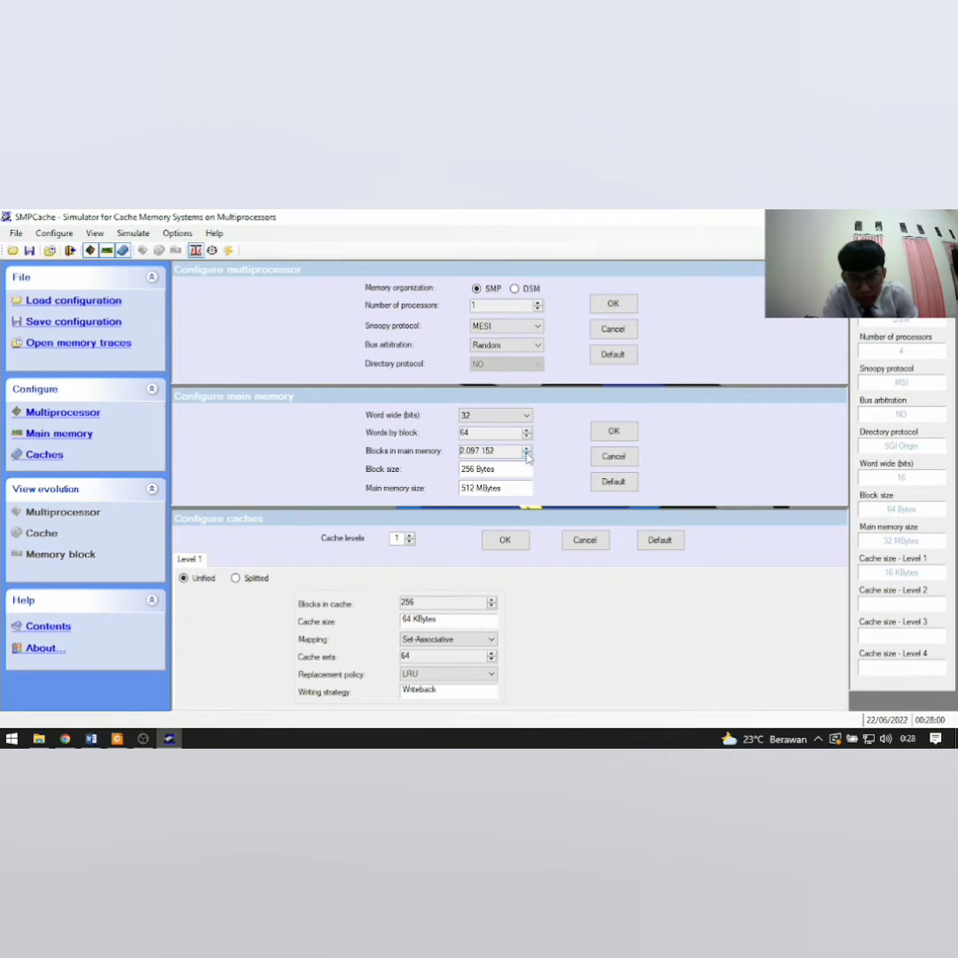
double_click(527, 453)
left_click(527, 453)
double_click(527, 453)
left_click(527, 455)
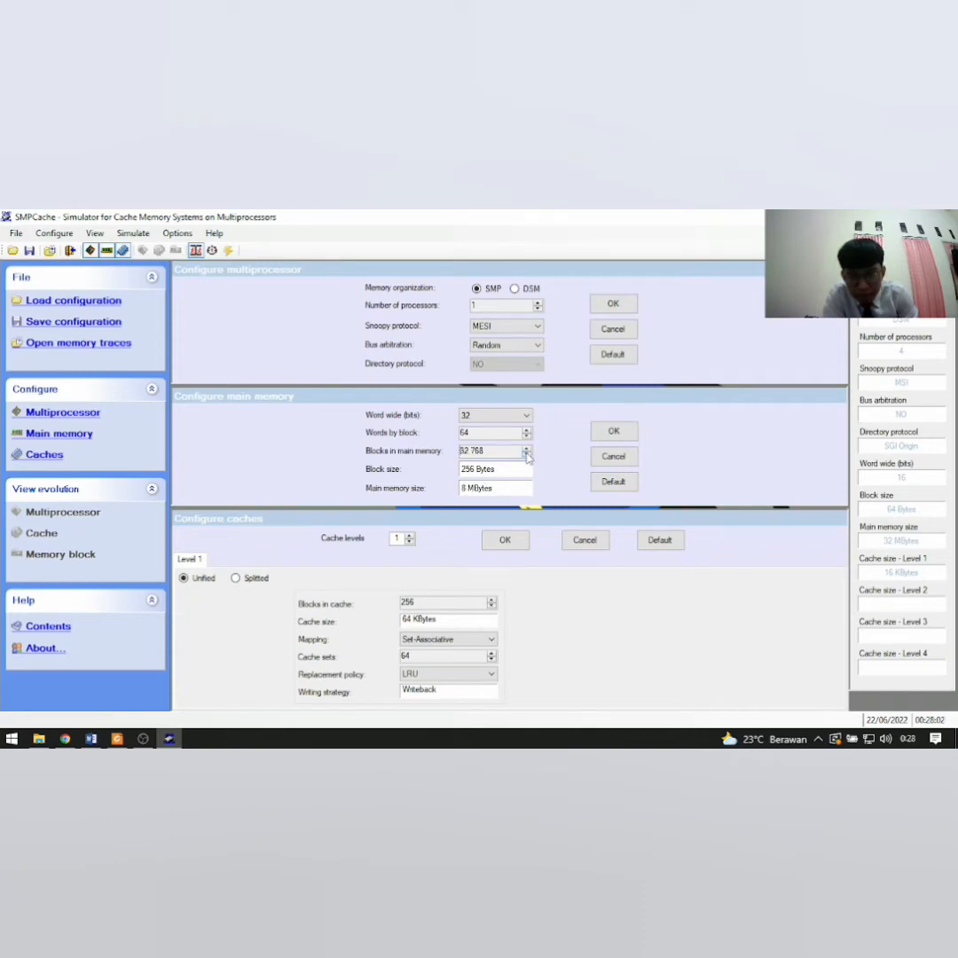
left_click(527, 455)
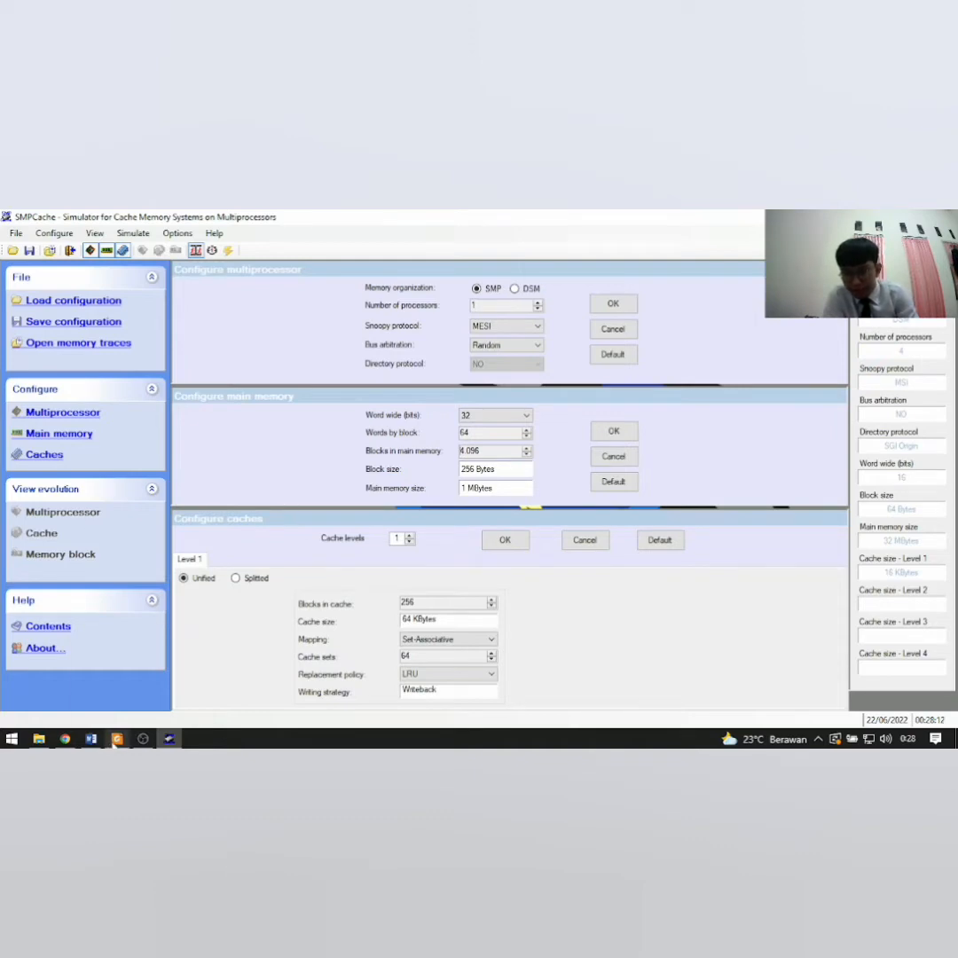
Switch to Word and read the mapping techniques, cache sizes and block settings in the Hasil Data Uji SMPCACHE Bagian 2 table.
mouse_move(114, 742)
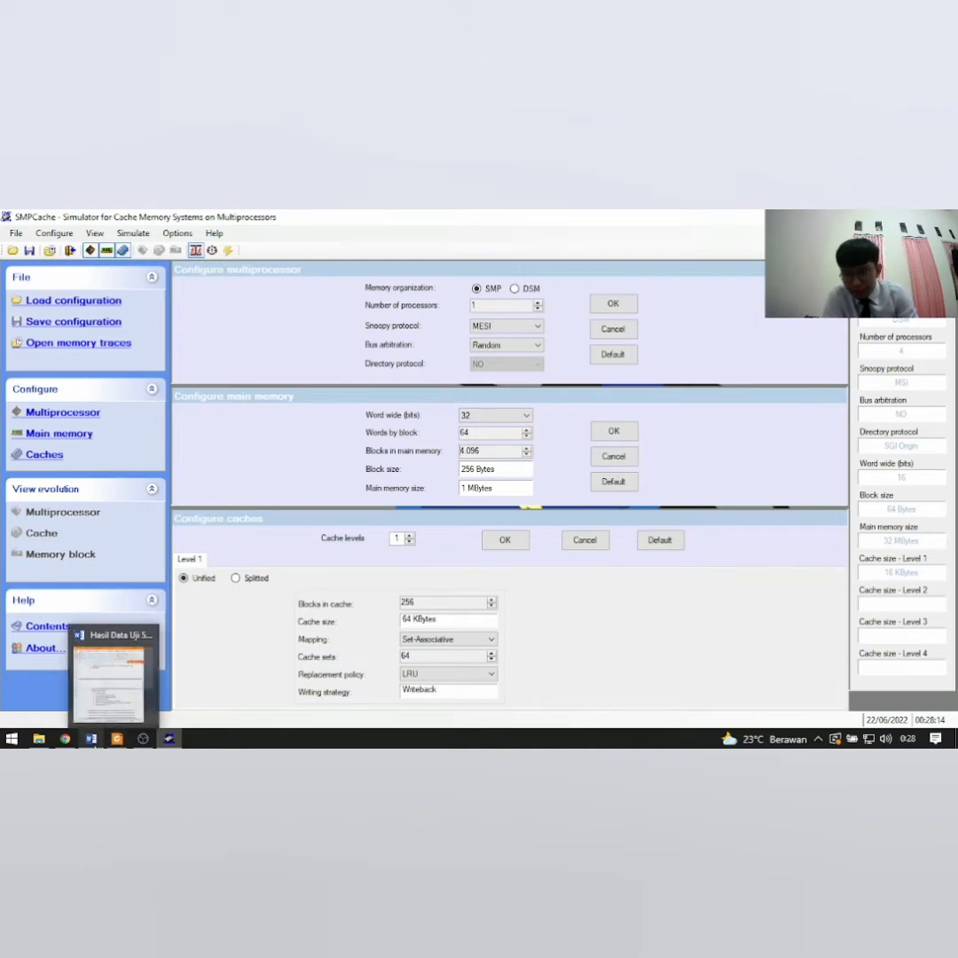
left_click(90, 739)
scroll(328, 417, "up", 1)
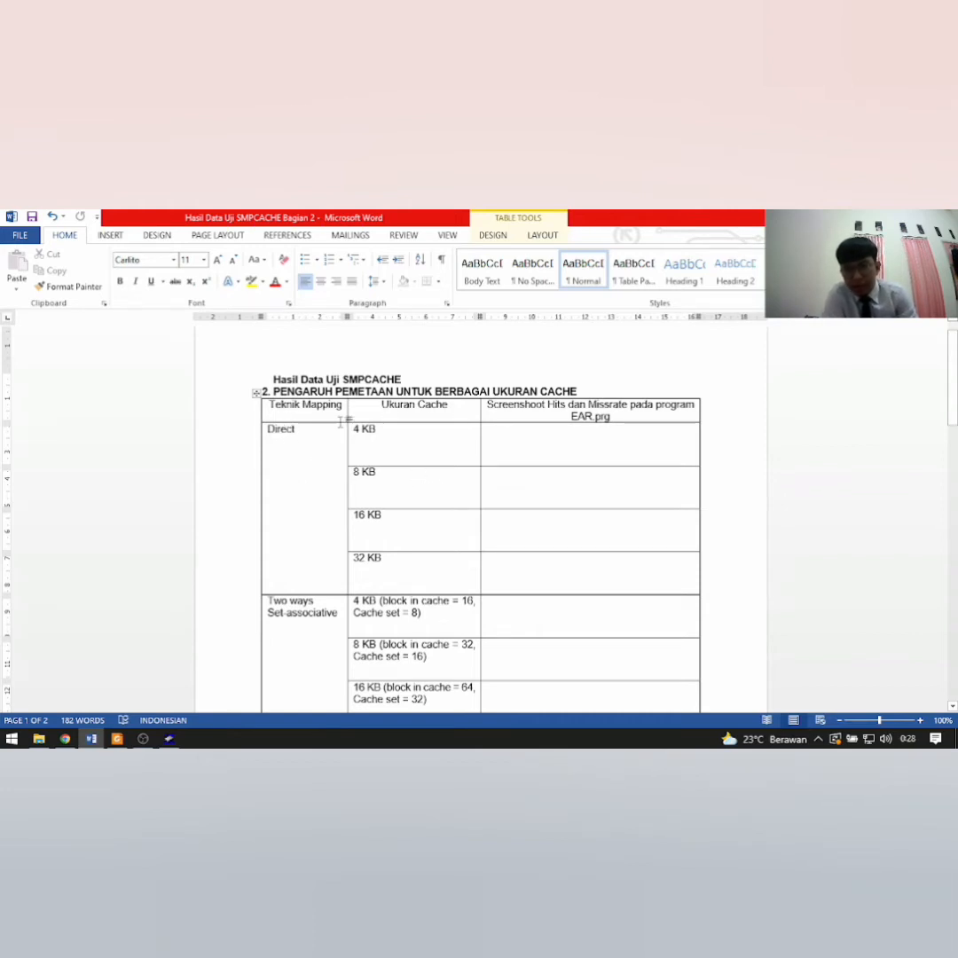
scroll(288, 444, "down", 2)
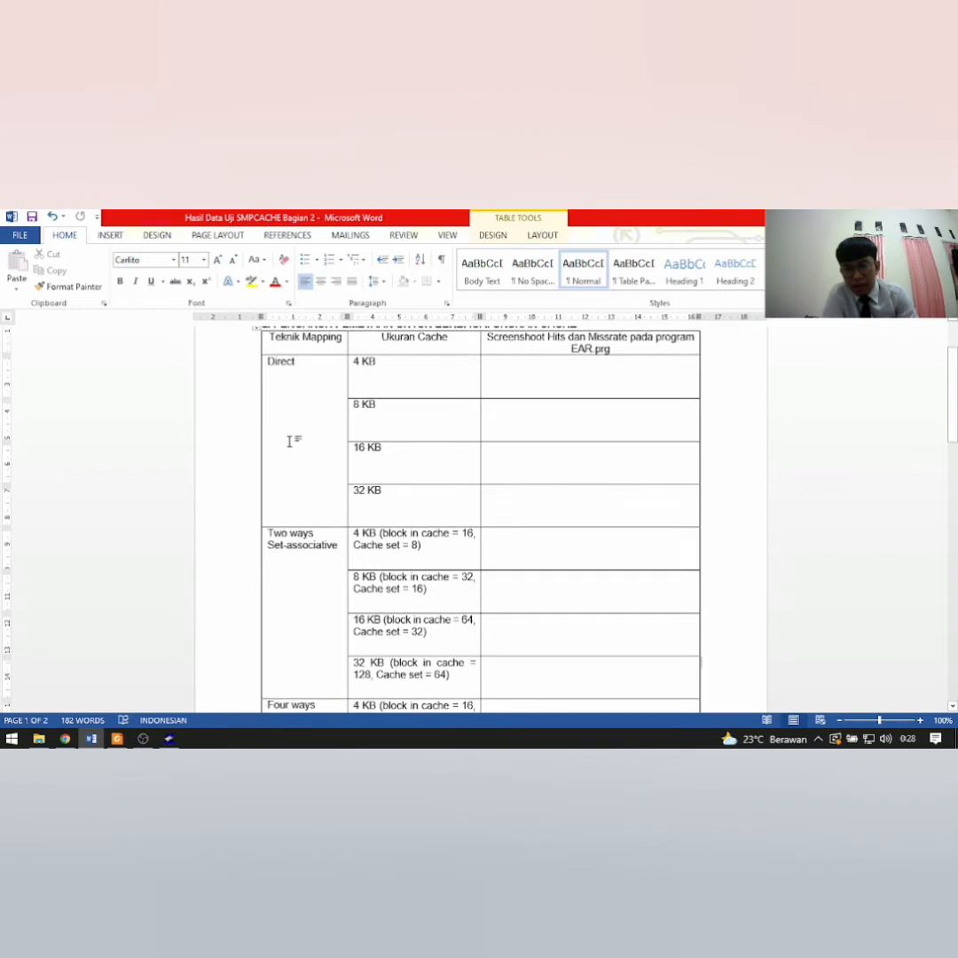
scroll(289, 441, "down", 2)
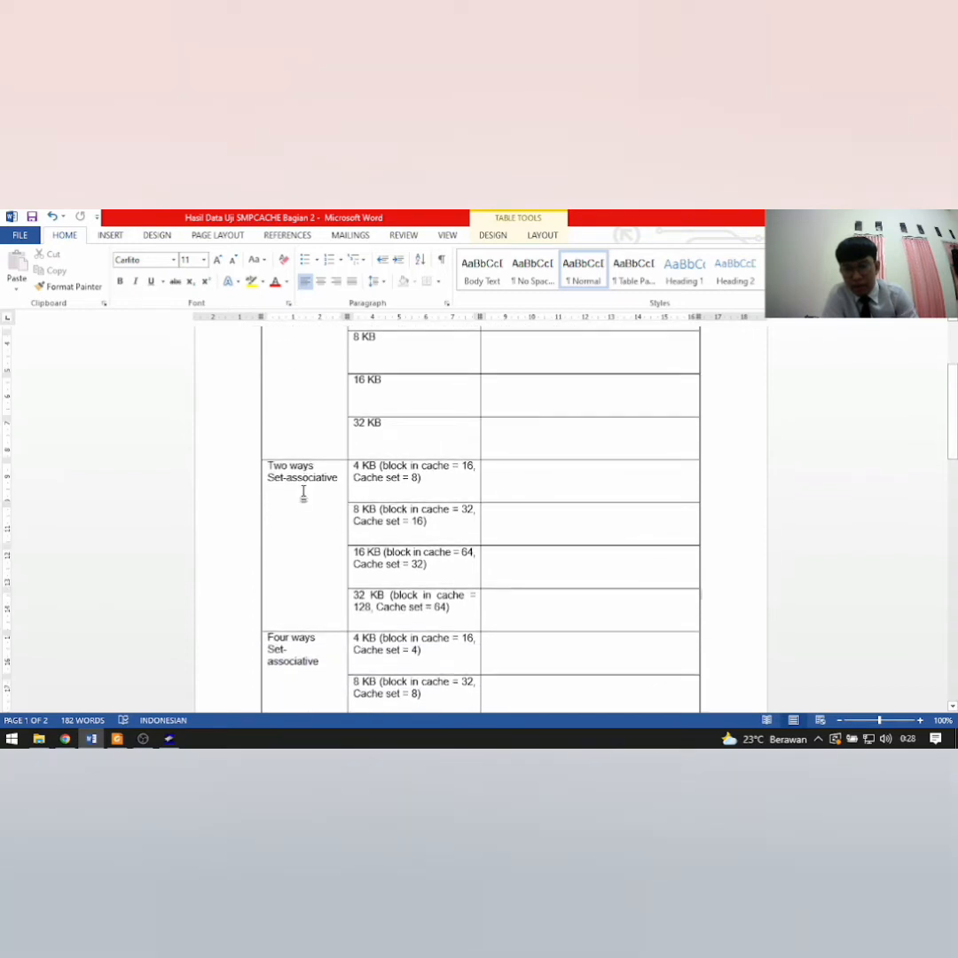
scroll(306, 502, "down", 4)
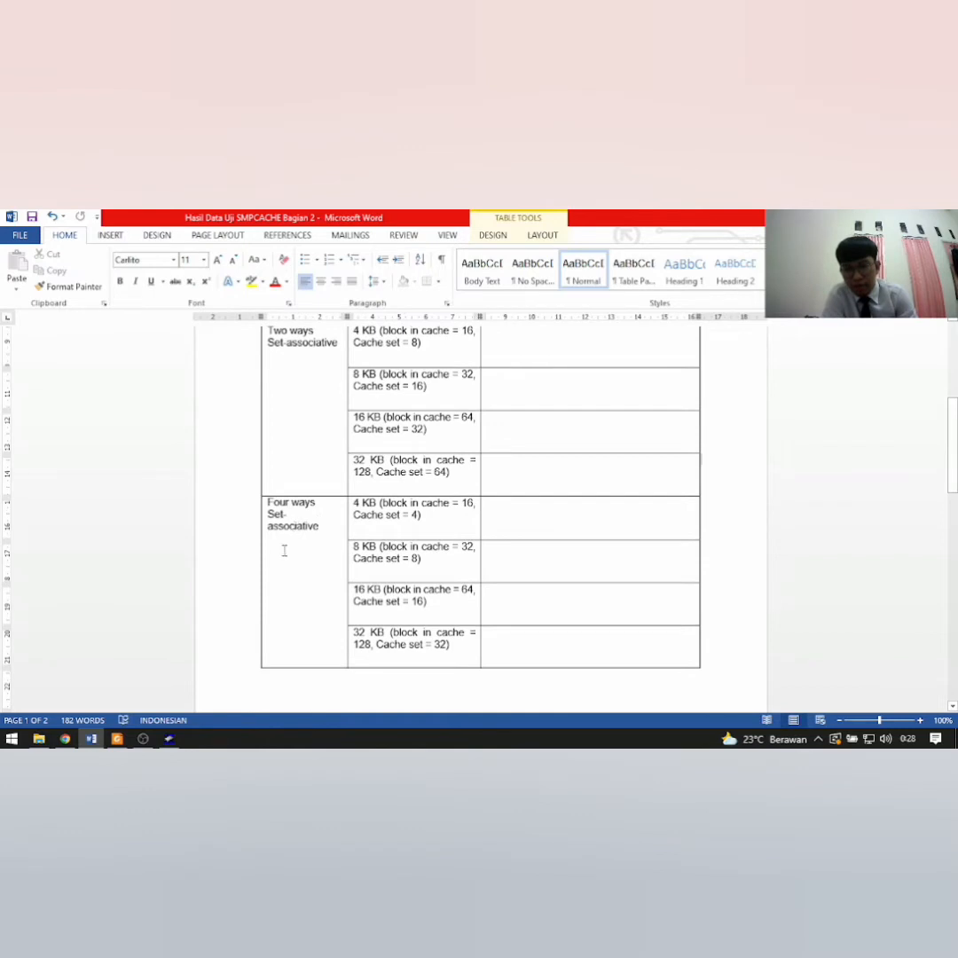
scroll(285, 551, "down", 13)
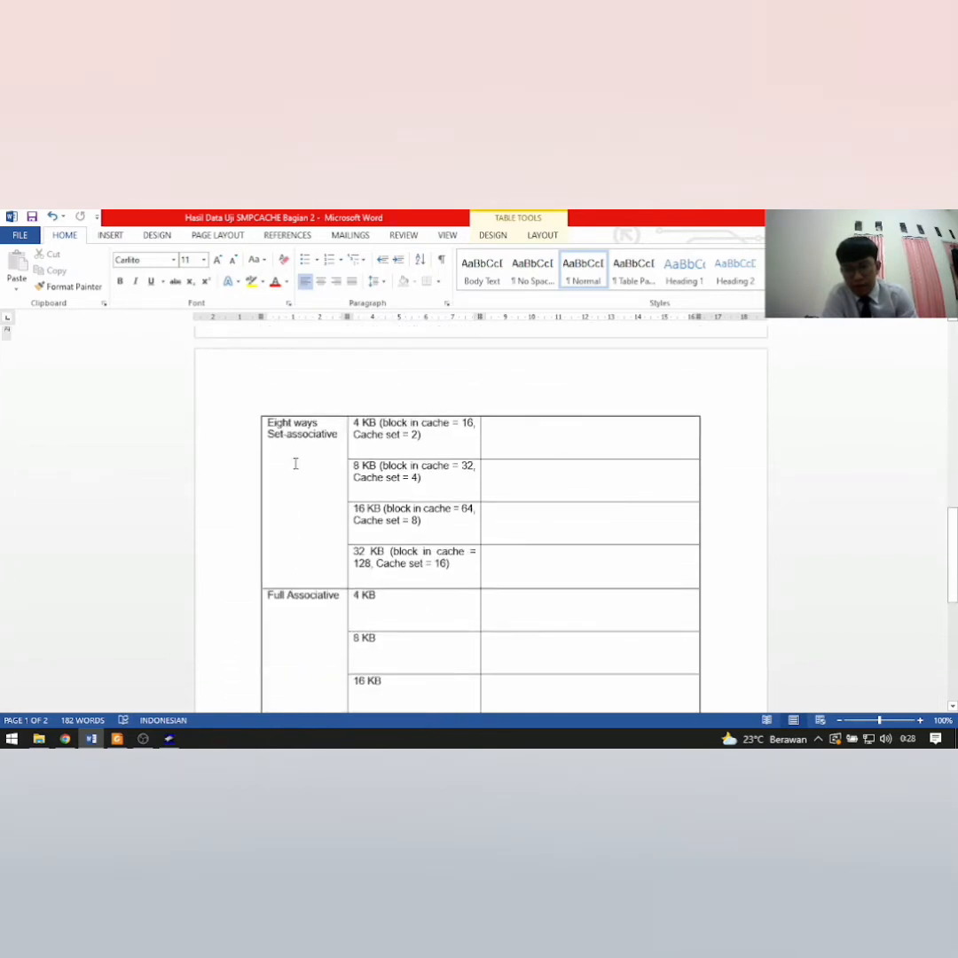
scroll(300, 484, "down", 3)
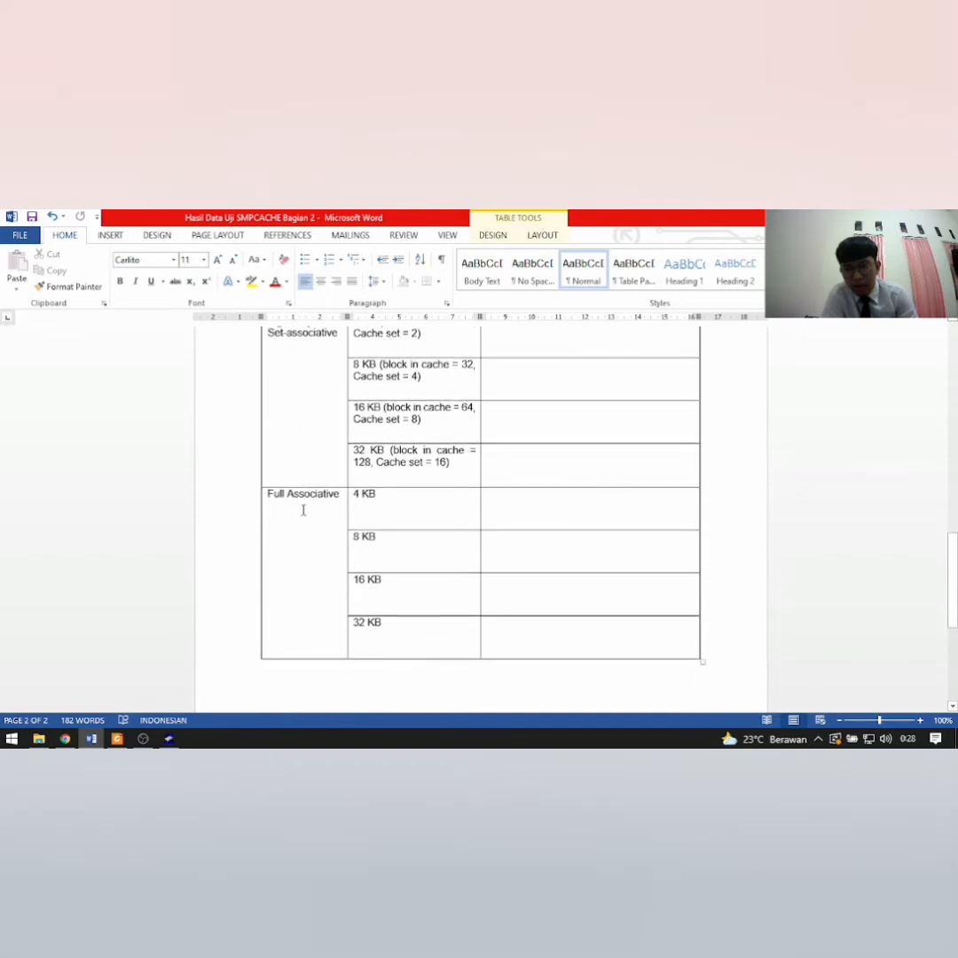
scroll(304, 510, "up", 20)
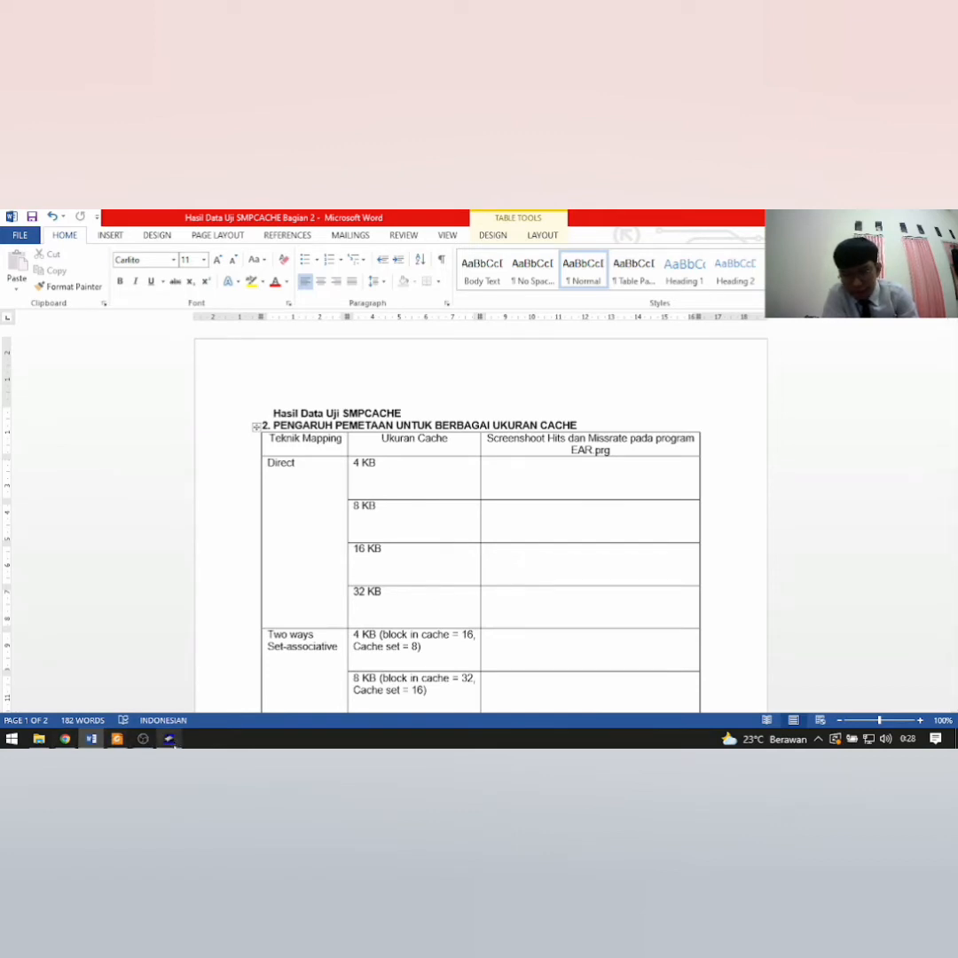
Switch to SMPCache and set the level 1 cache to 16 blocks.
left_click(169, 738)
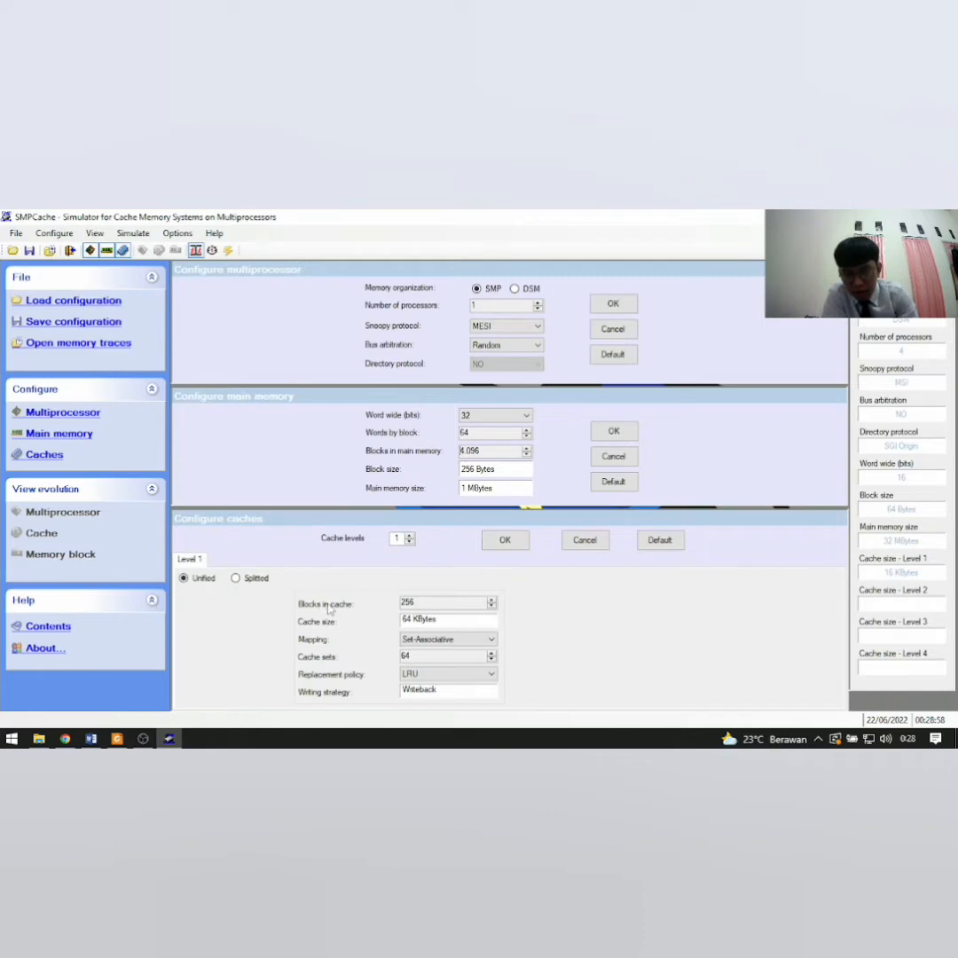
left_click(492, 606)
left_click(492, 606)
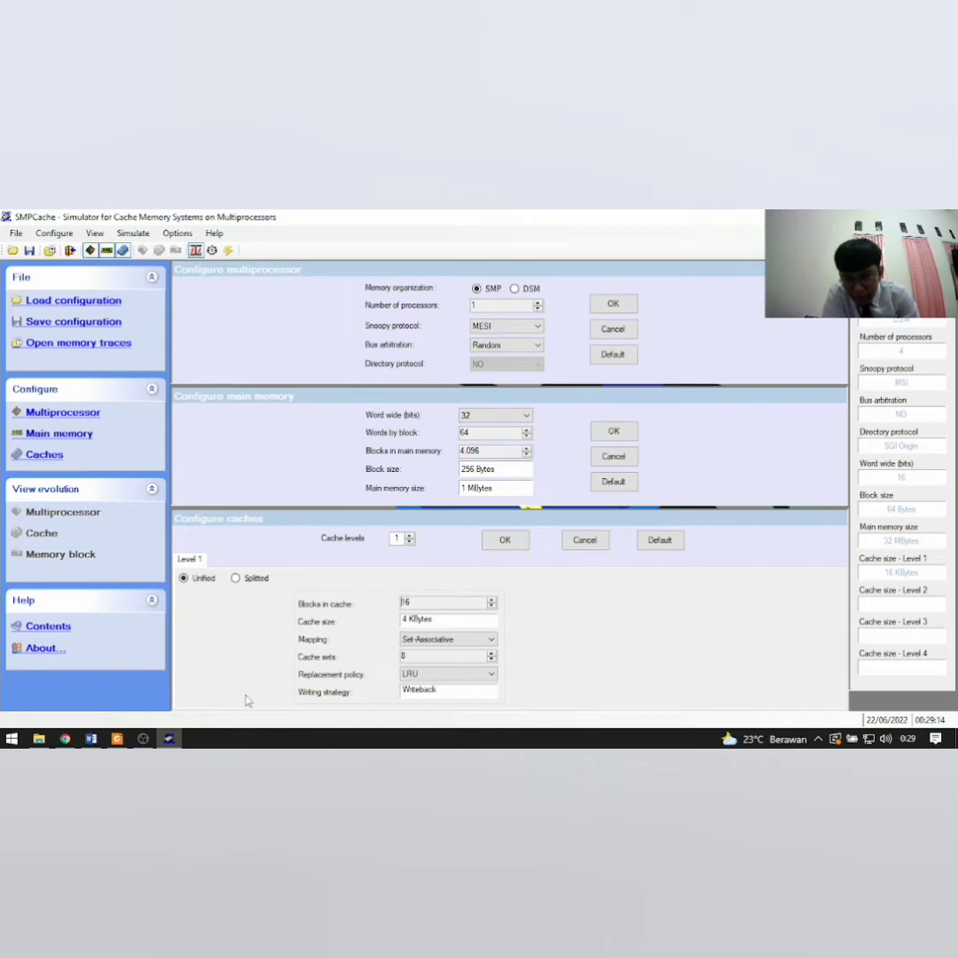
Set the level 1 cache mapping to Direct, checking it against the Teknik Mapping column of the Word table.
left_click(118, 740)
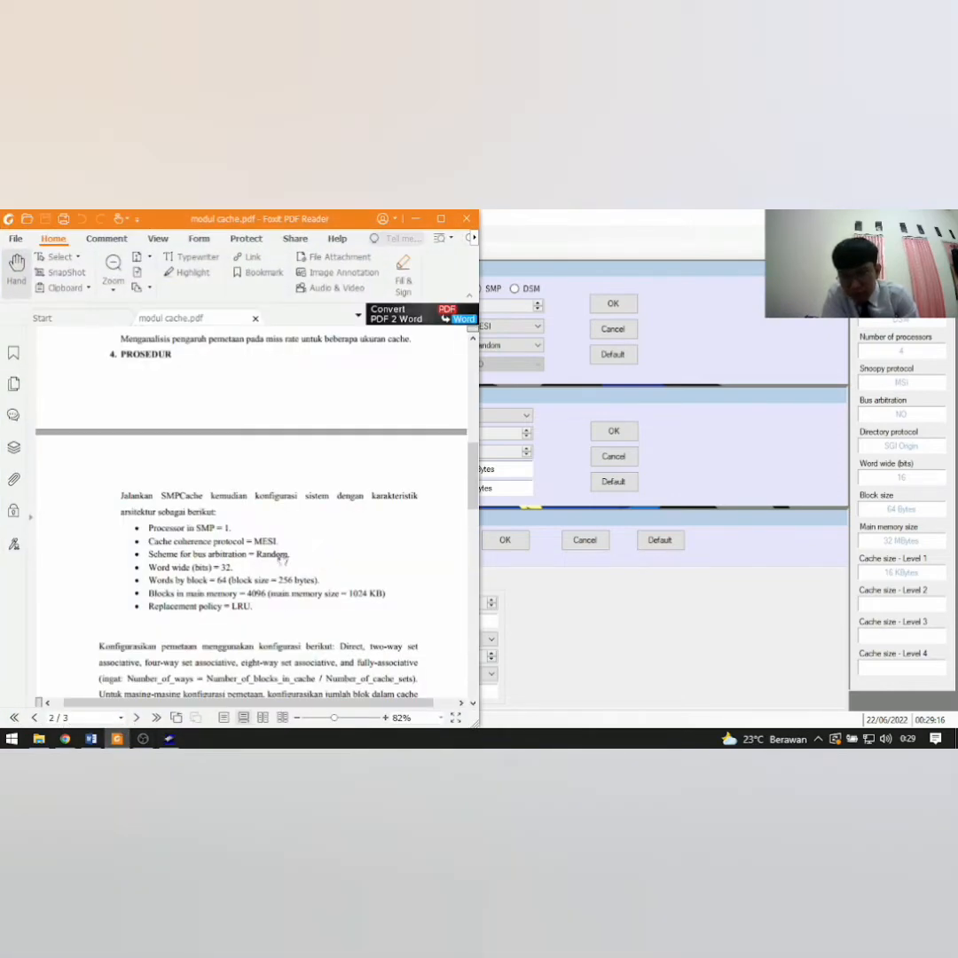
left_click(91, 739)
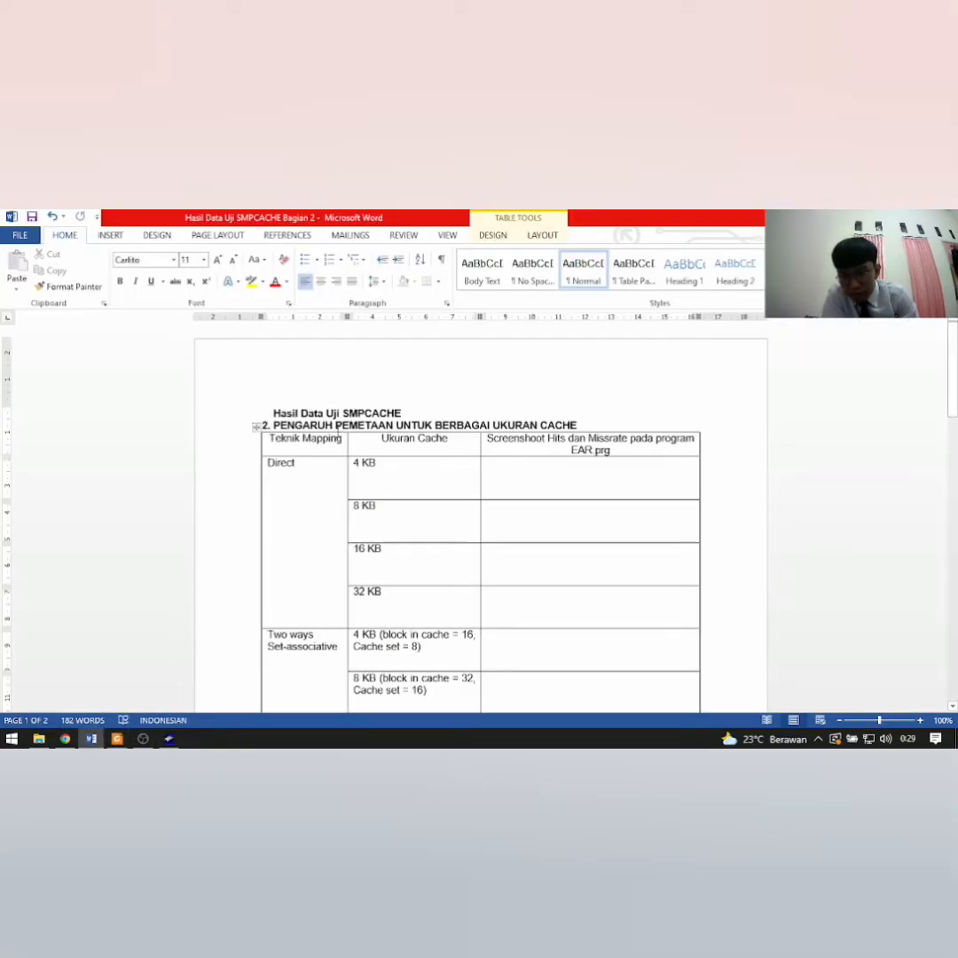
scroll(337, 484, "down", 1)
scroll(327, 467, "up", 1)
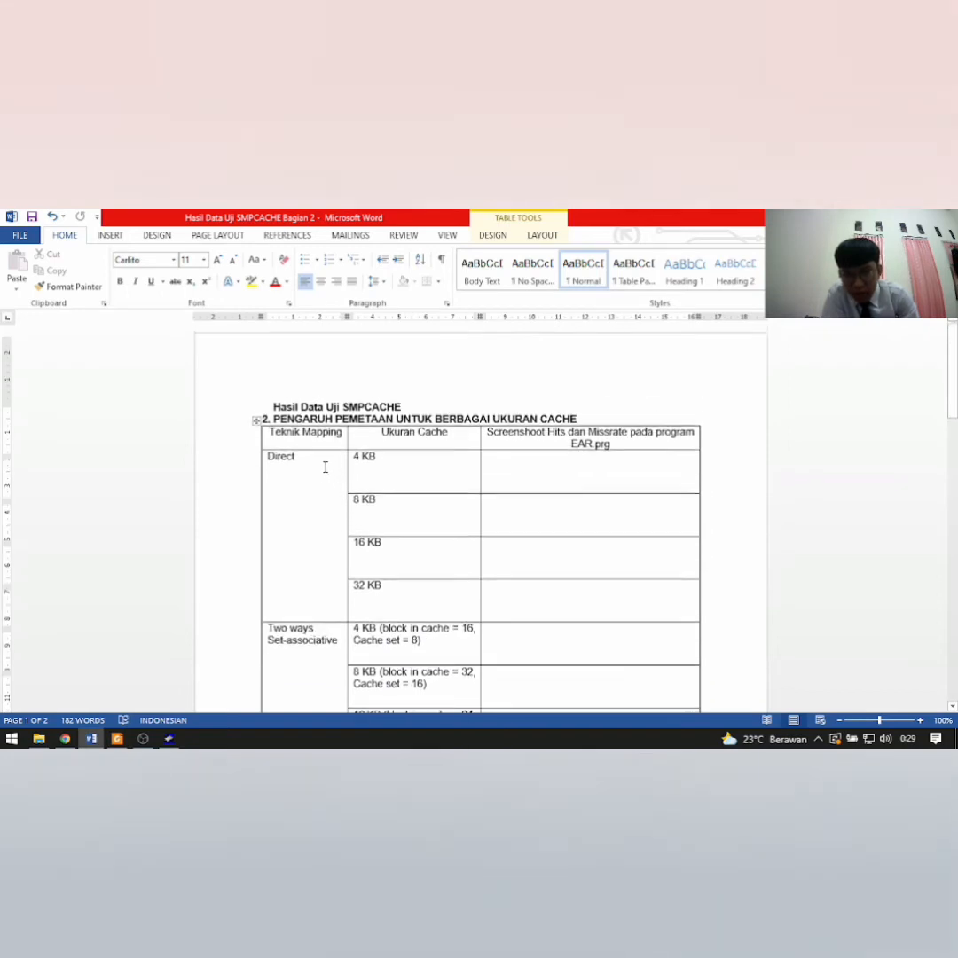
left_click(168, 738)
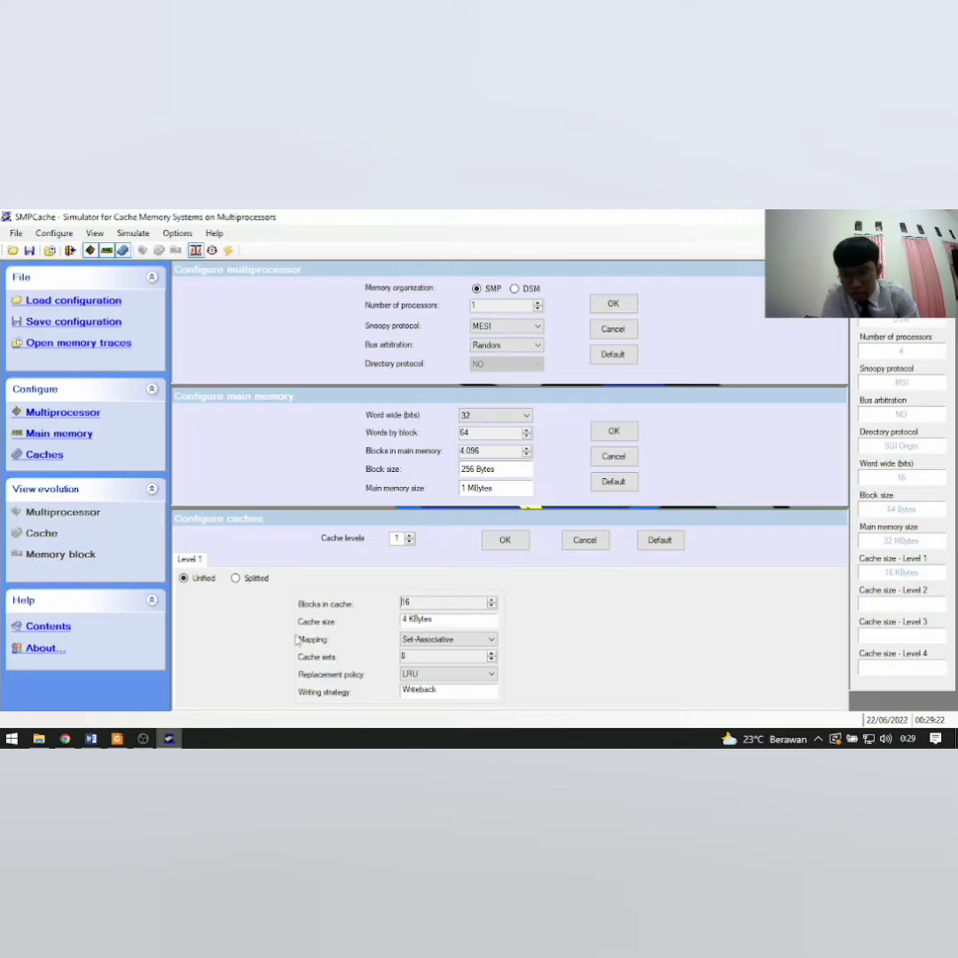
left_click(416, 640)
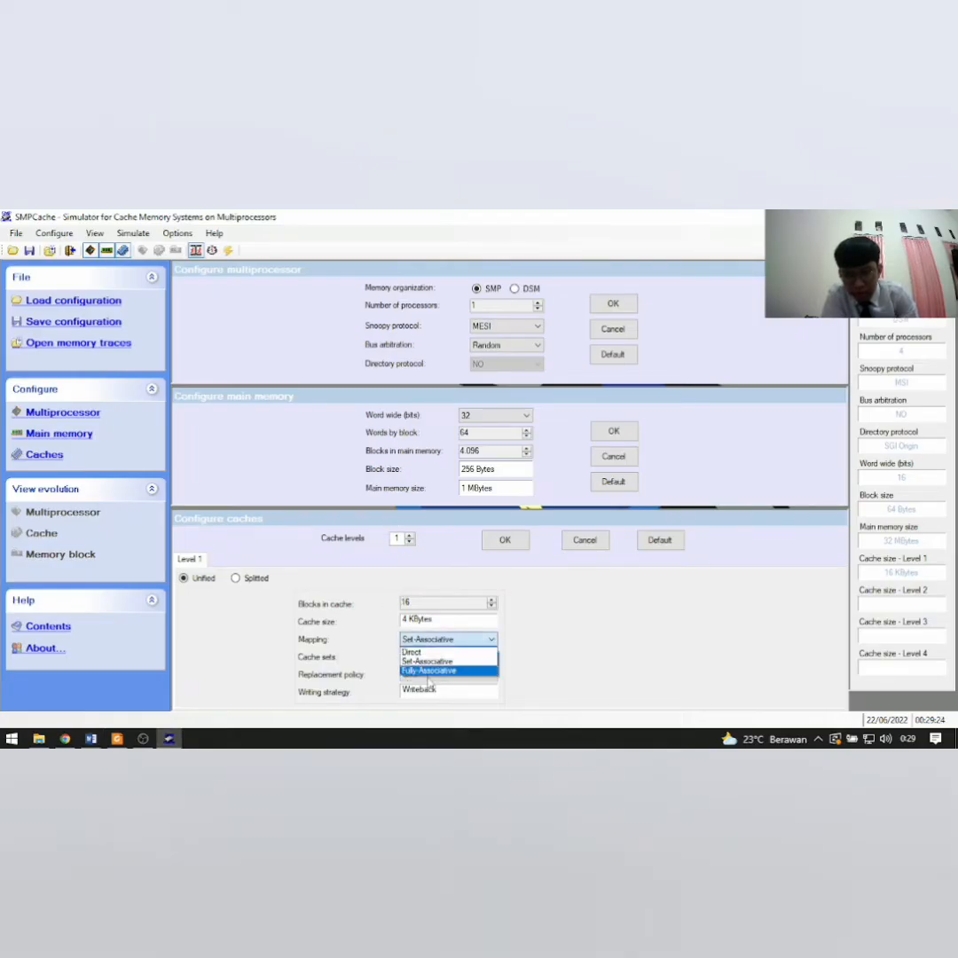
left_click(413, 652)
left_click(91, 738)
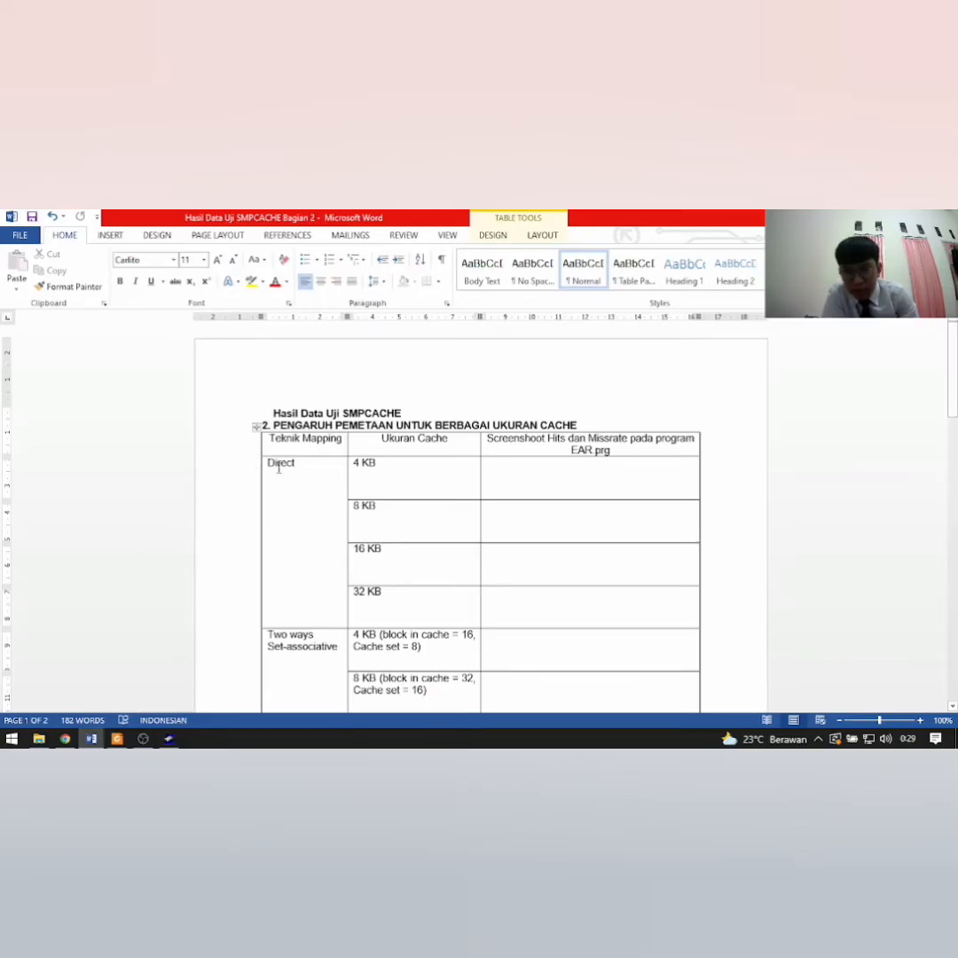
left_click(166, 742)
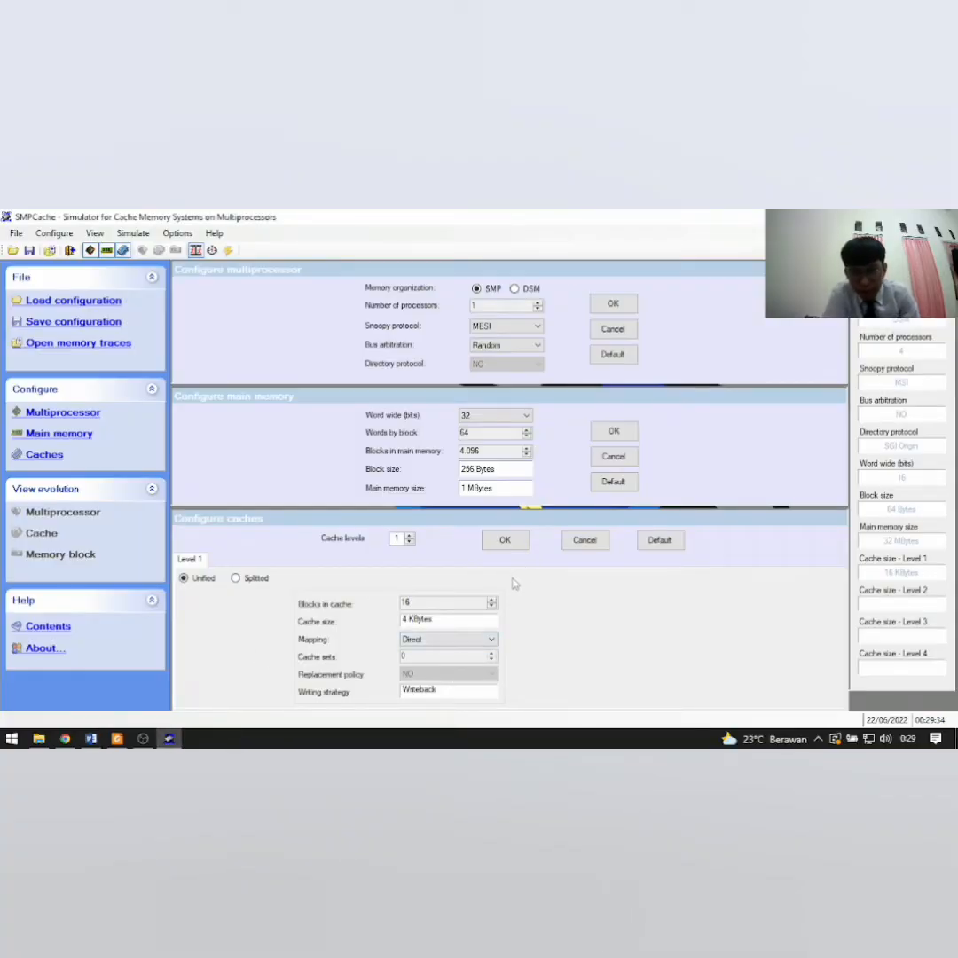
Apply the multiprocessor, main memory and caches configurations.
left_click(609, 308)
left_click(625, 431)
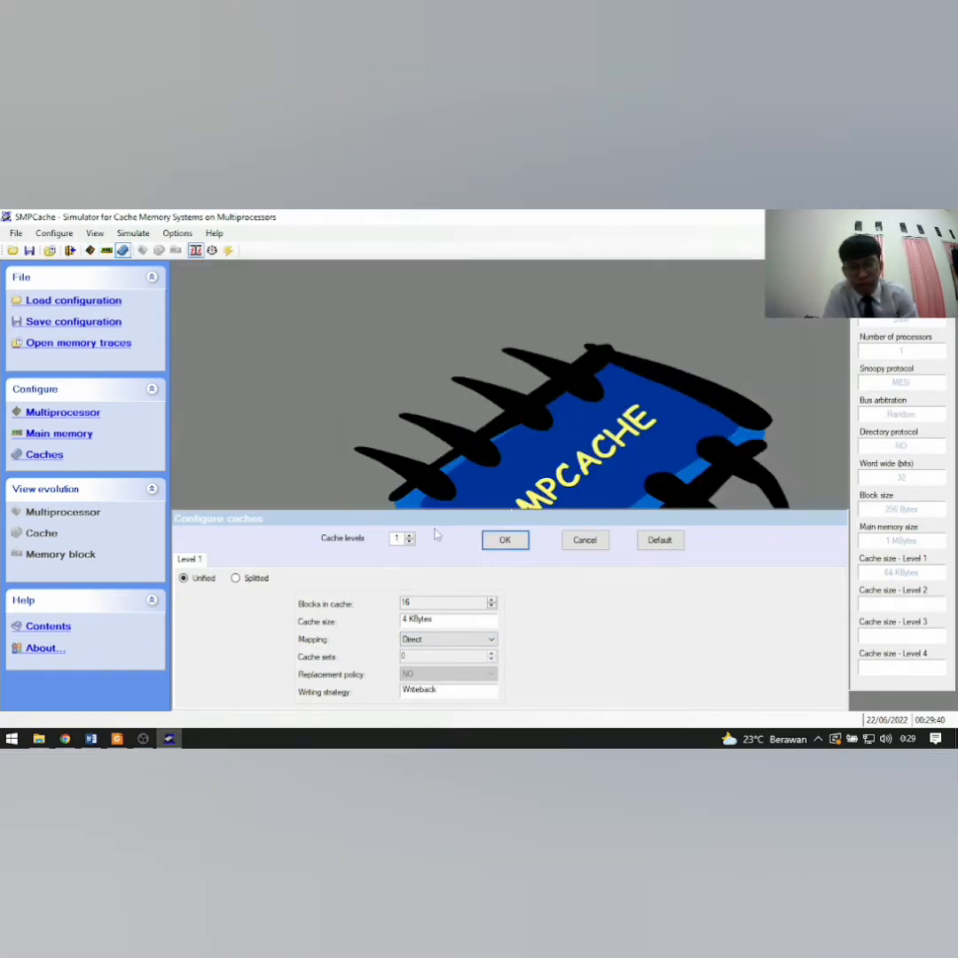
left_click(494, 547)
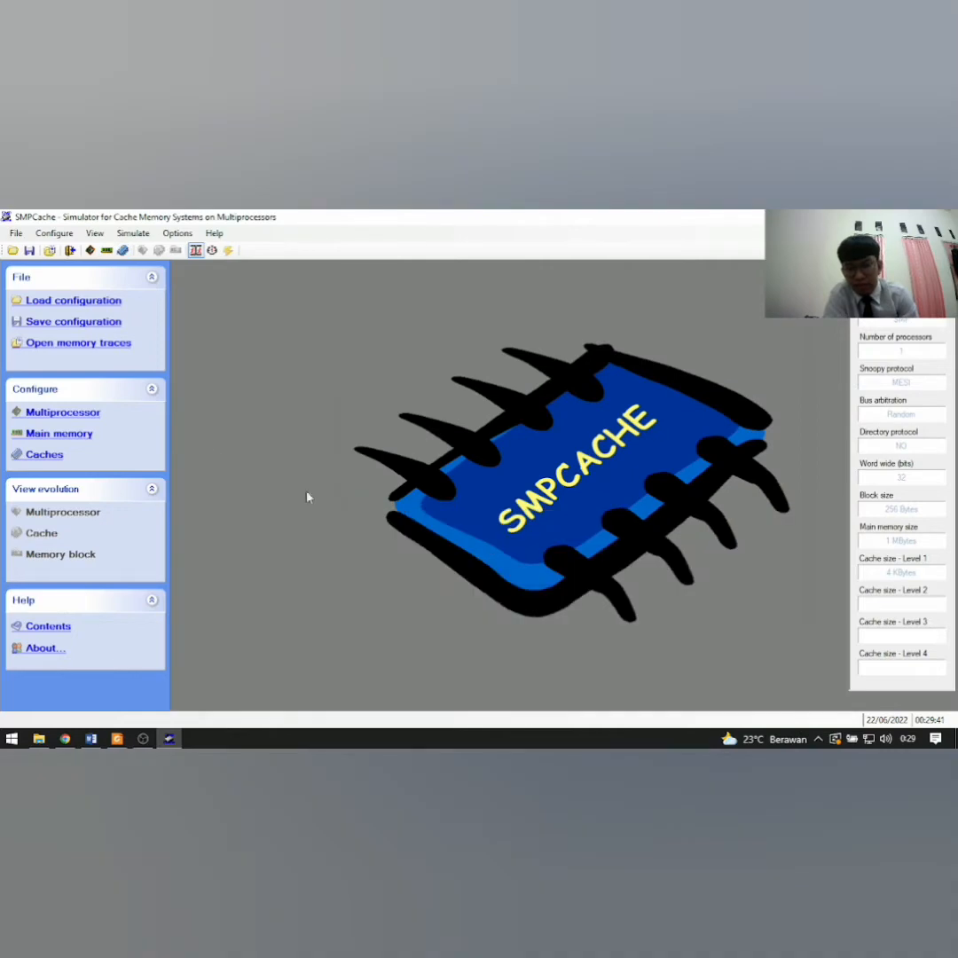
Load the EAR.prg memory trace from the Traces\PRG folder for processor P0, checking the required program in the other open window.
left_click(76, 346)
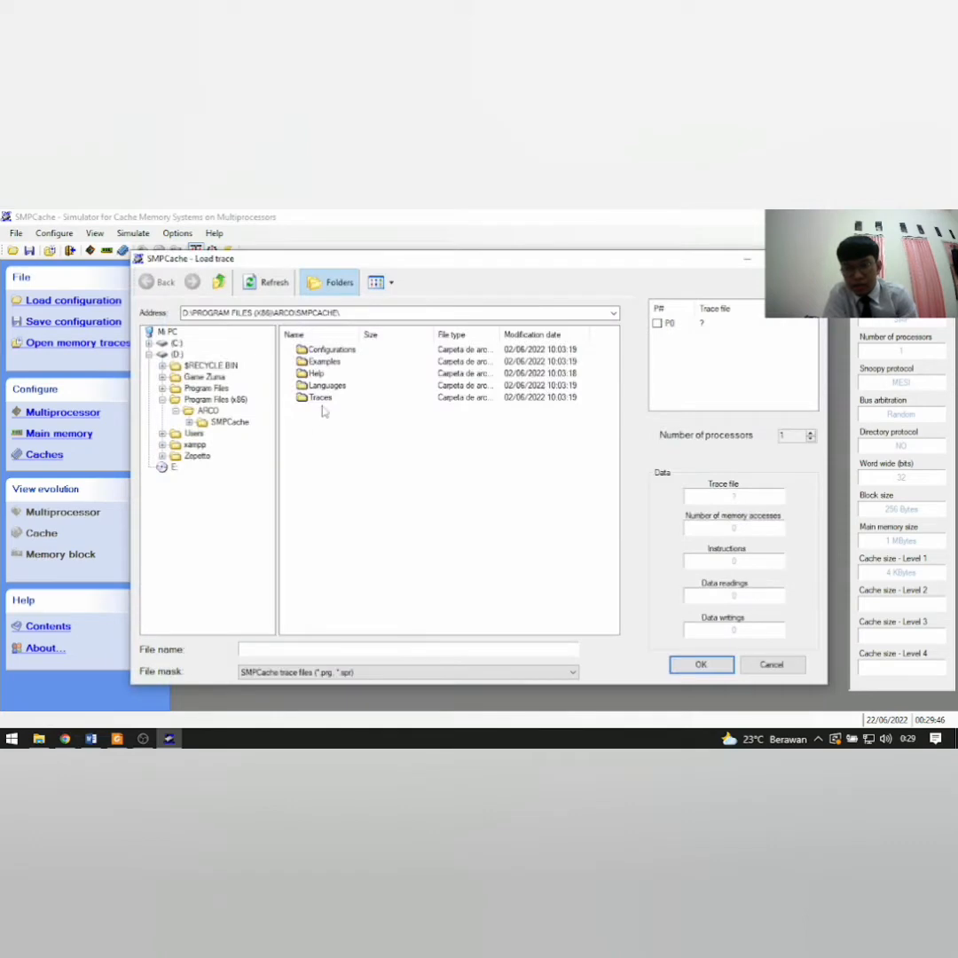
double_click(321, 400)
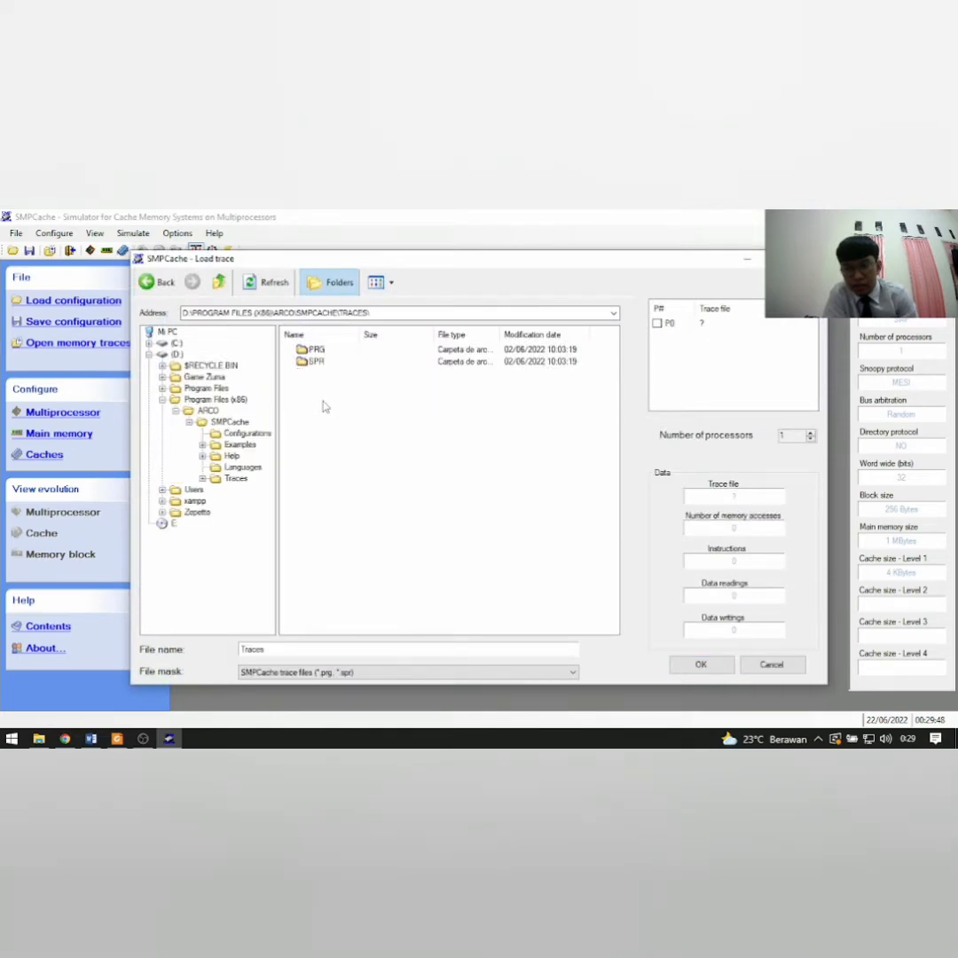
double_click(312, 351)
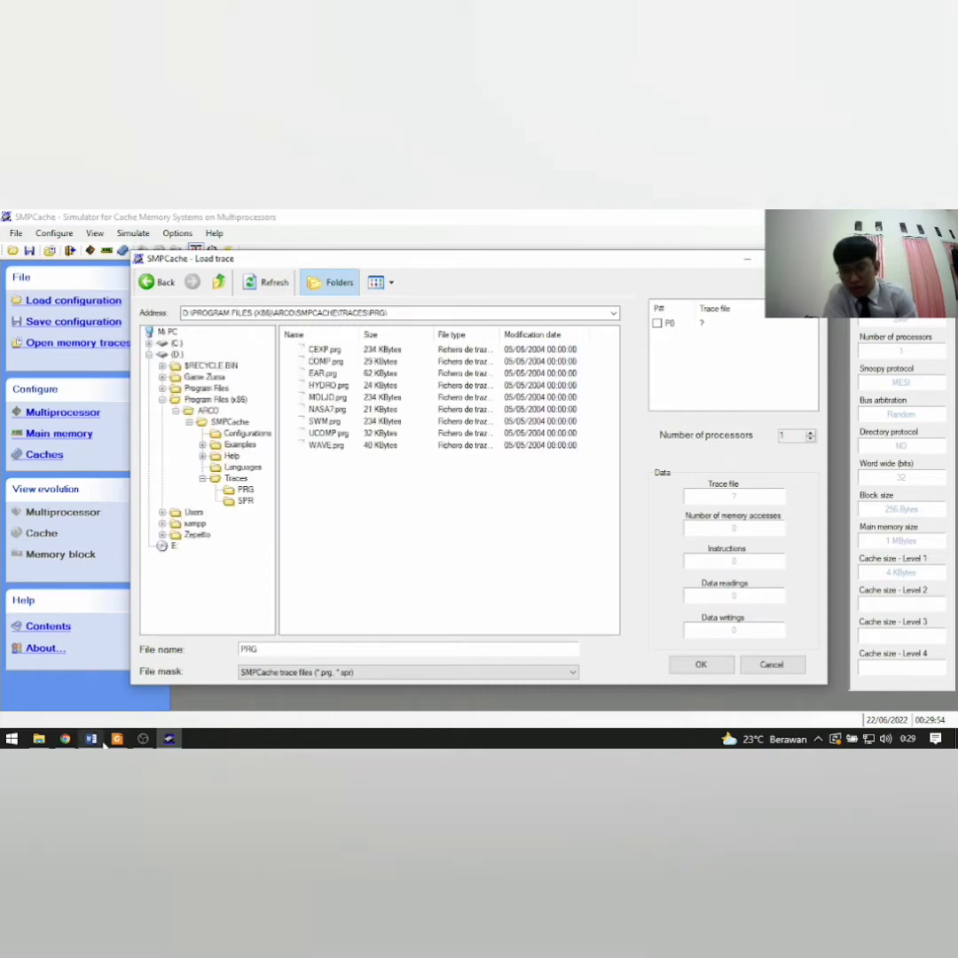
key("alt+Tab")
scroll(182, 489, "down", 3)
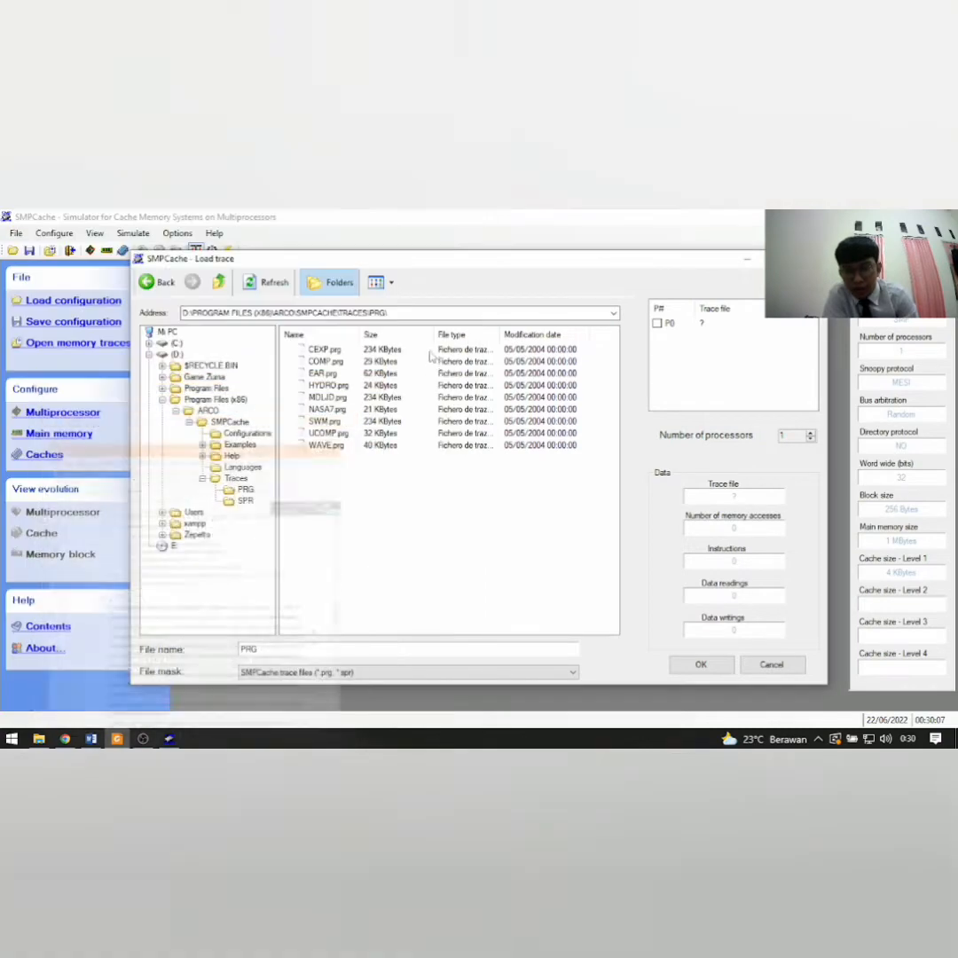
left_click(415, 218)
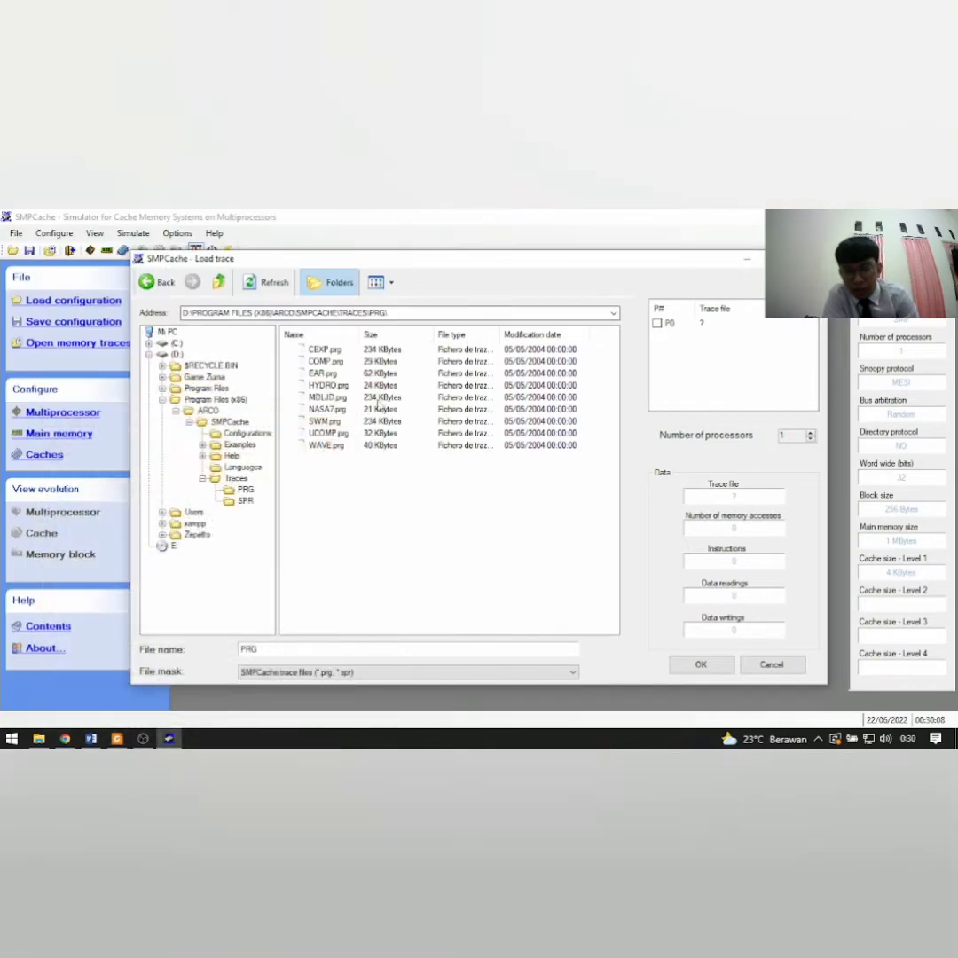
left_click(321, 373)
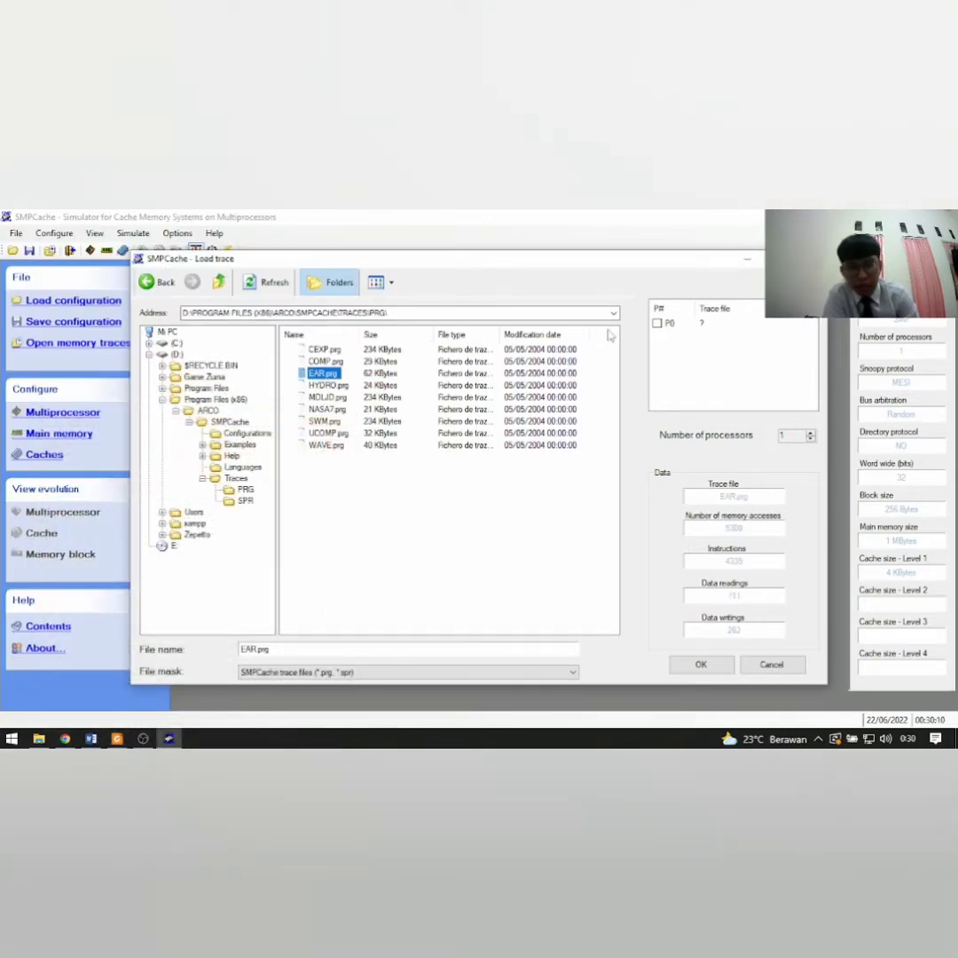
left_click(657, 324)
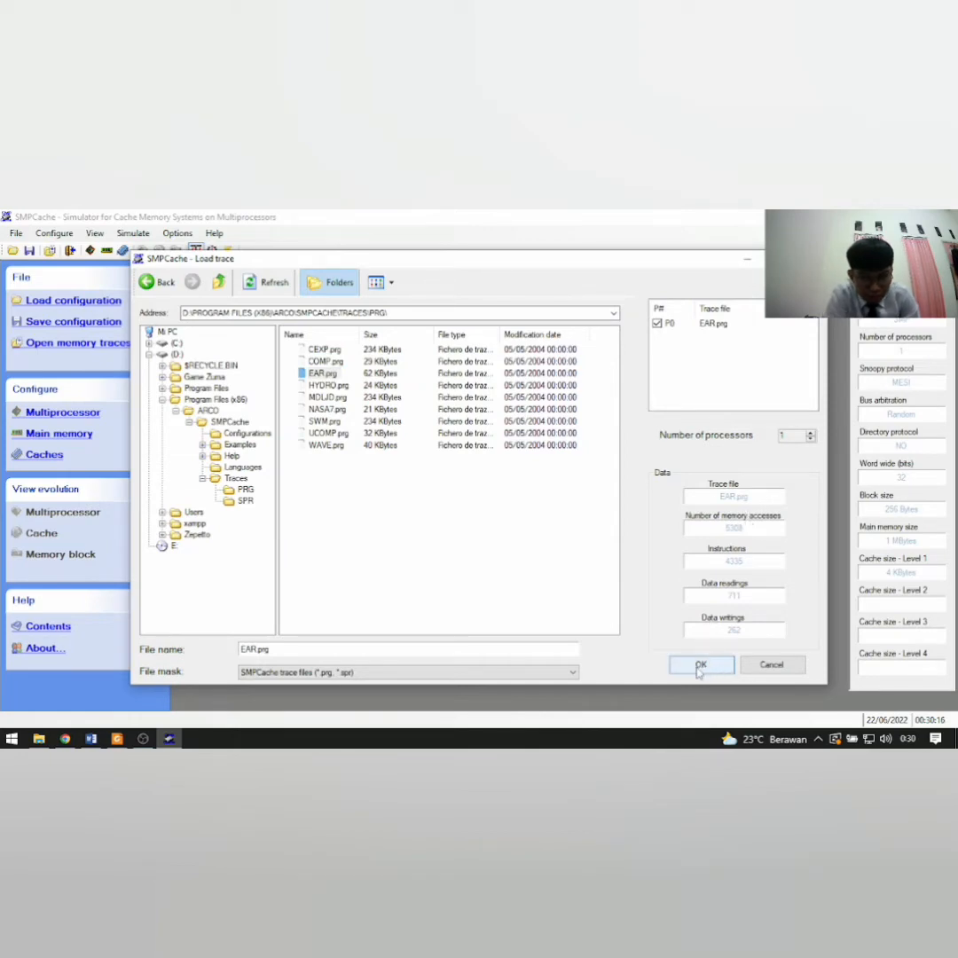
left_click(699, 666)
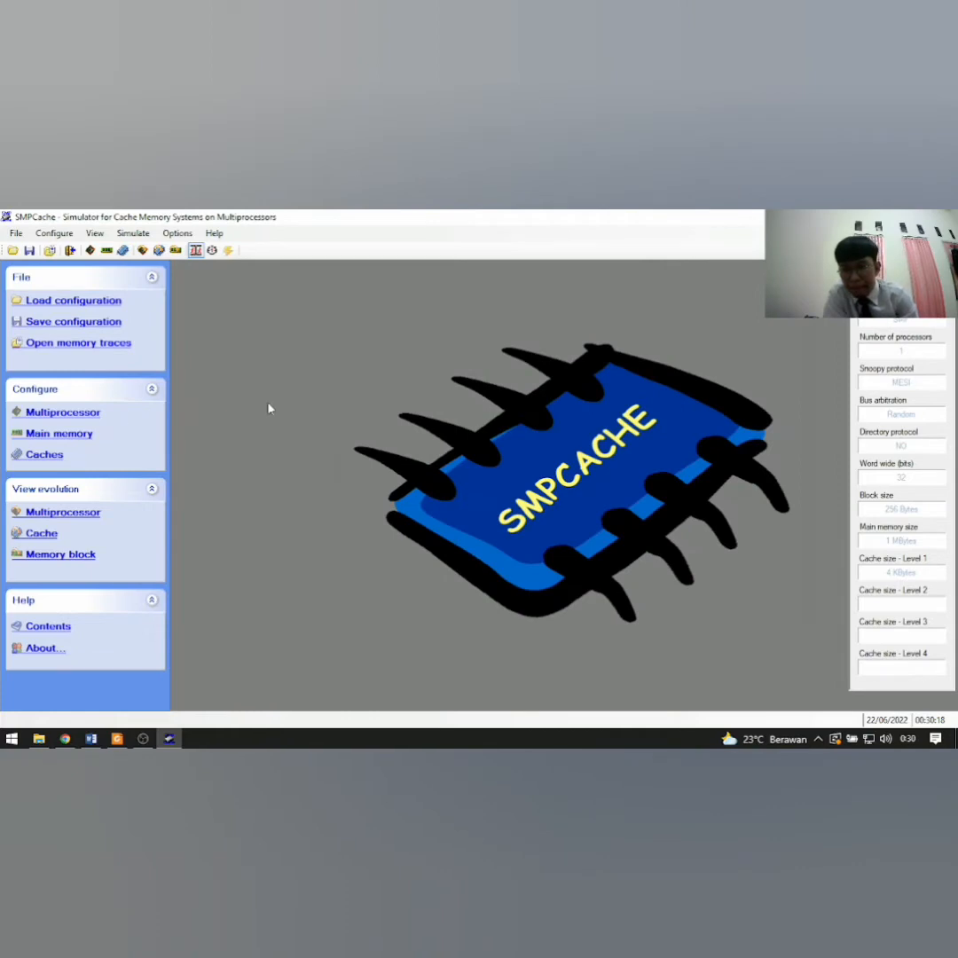
Open the multiprocessor evolution in Text format and execute a Complete simulation with the 4 KB cache.
left_click(85, 521)
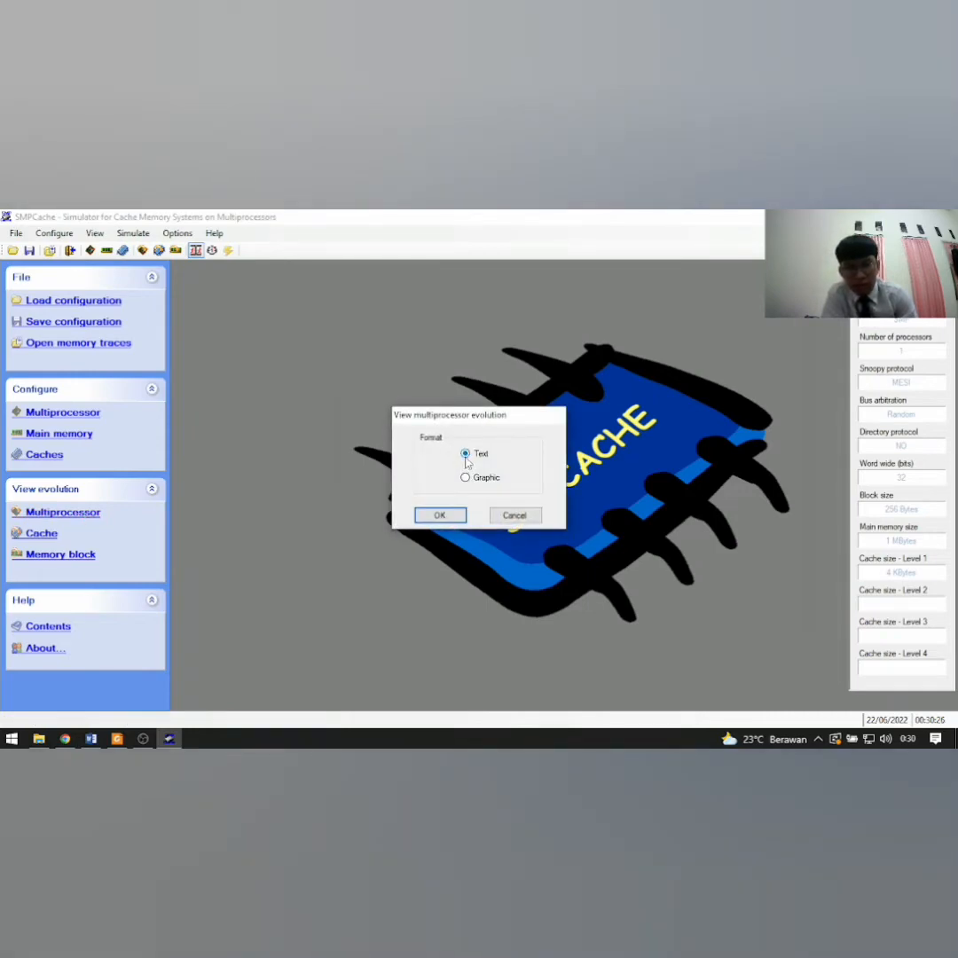
left_click(438, 514)
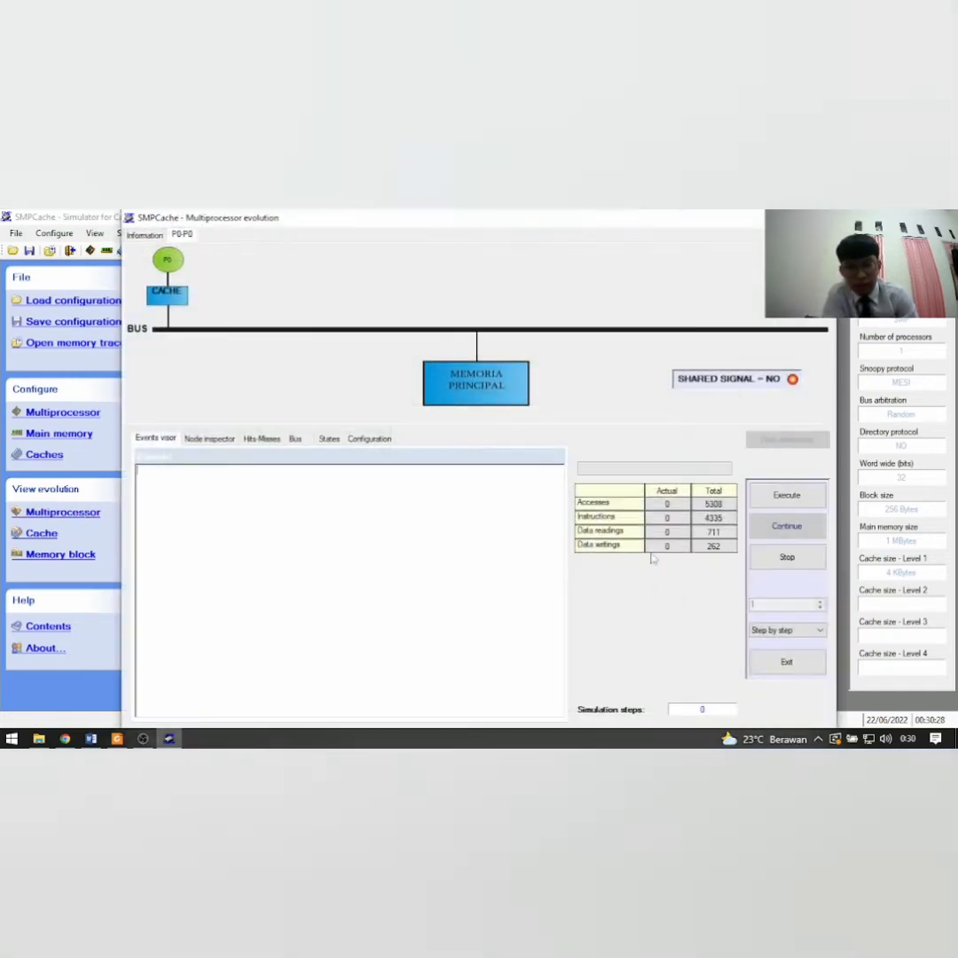
left_click(799, 637)
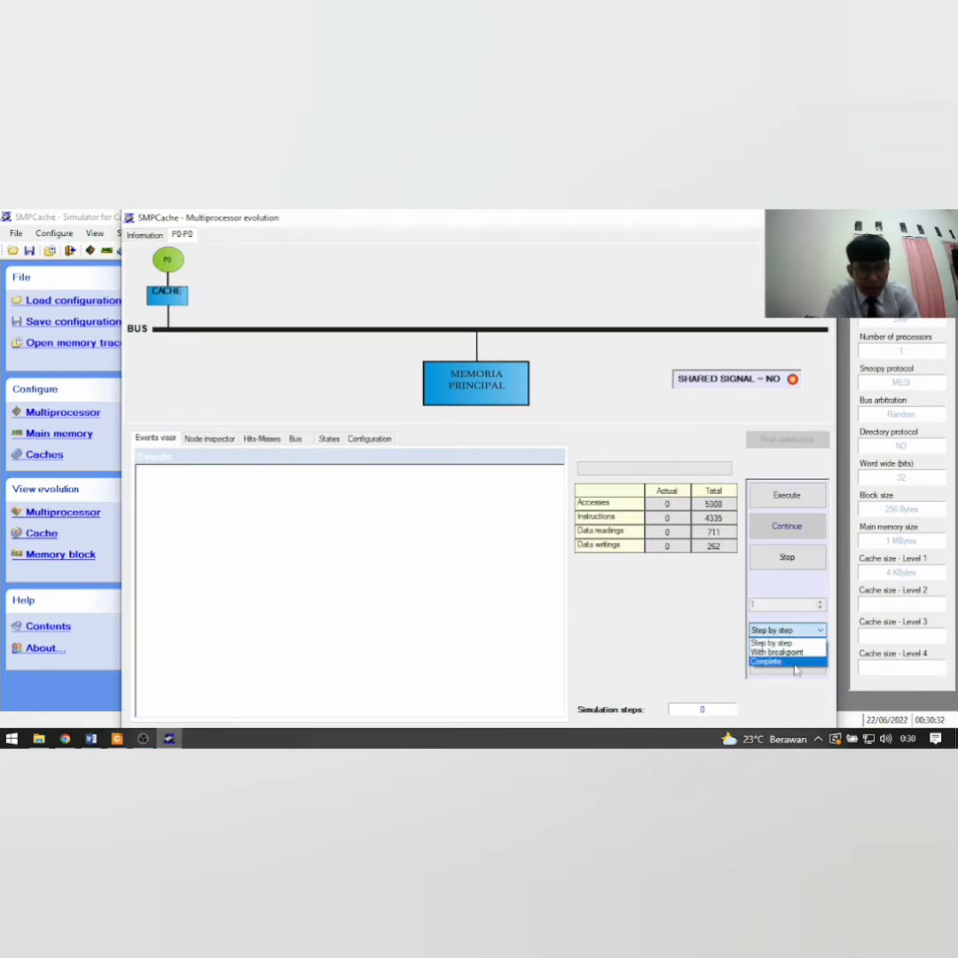
left_click(796, 664)
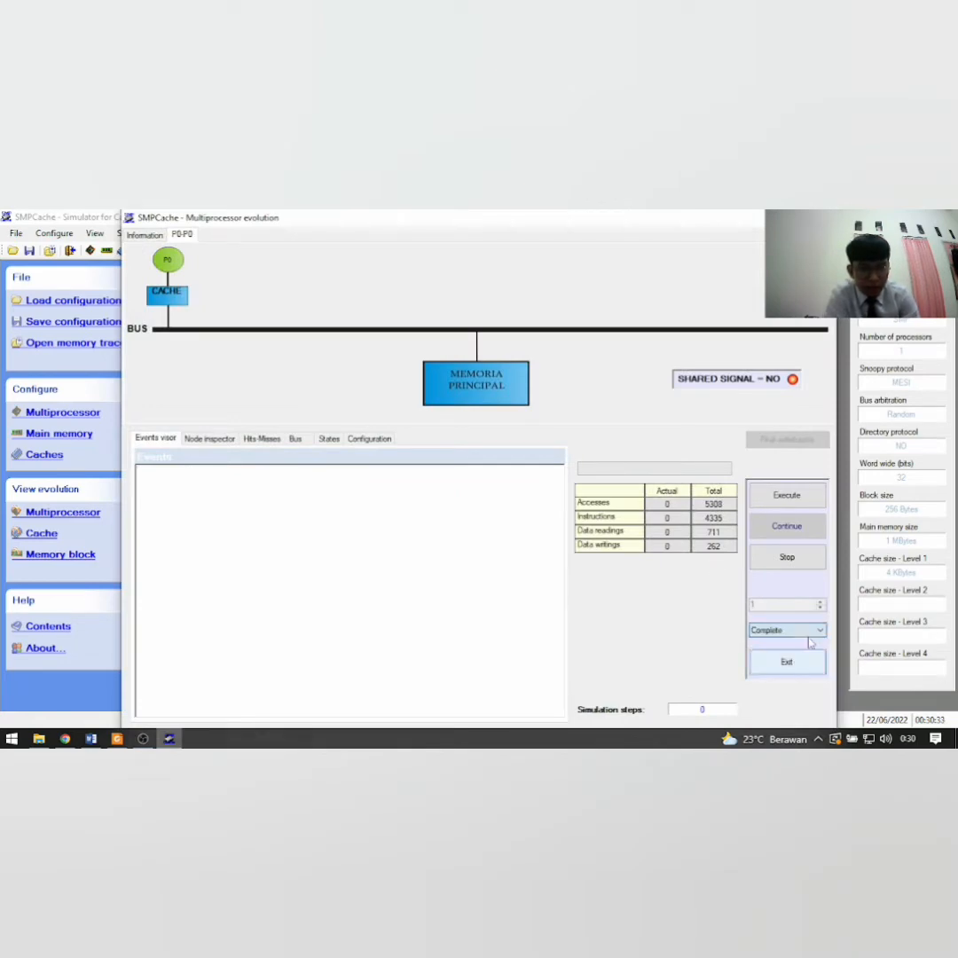
left_click(805, 497)
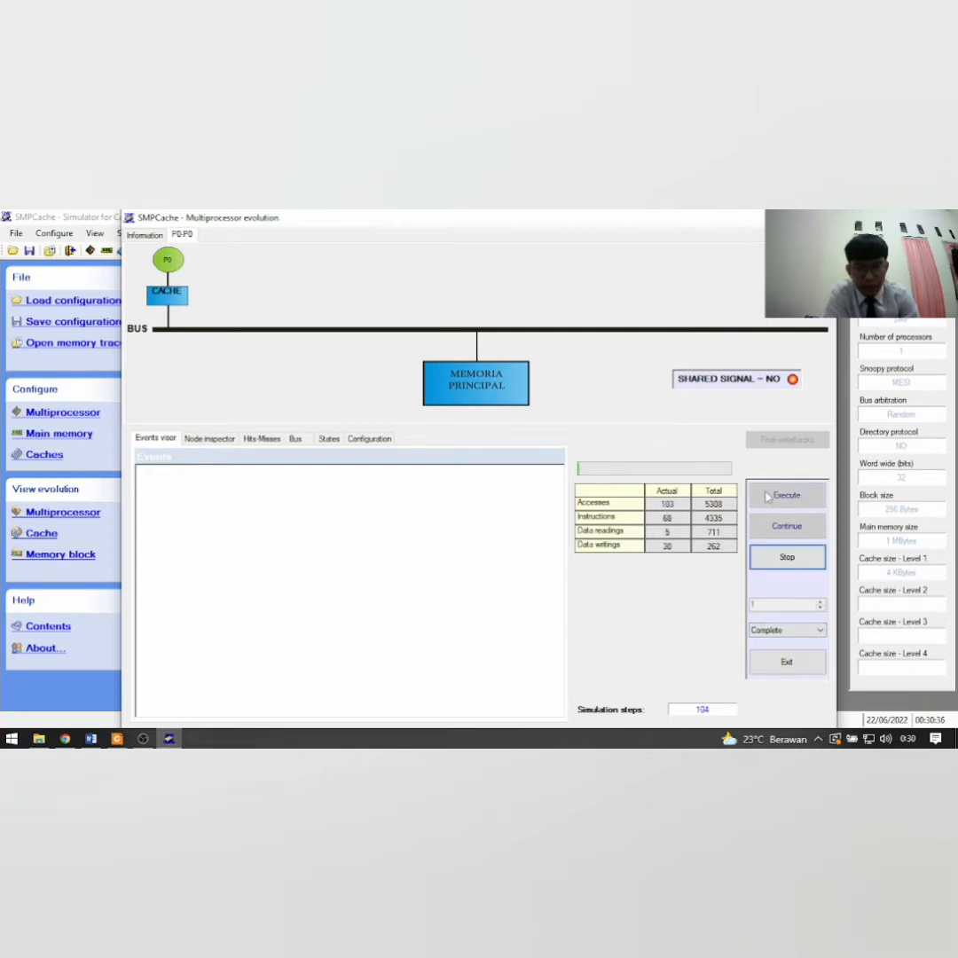
Show the Hits-Misses statistics and empty the caches by performing the final writebacks.
left_click(262, 437)
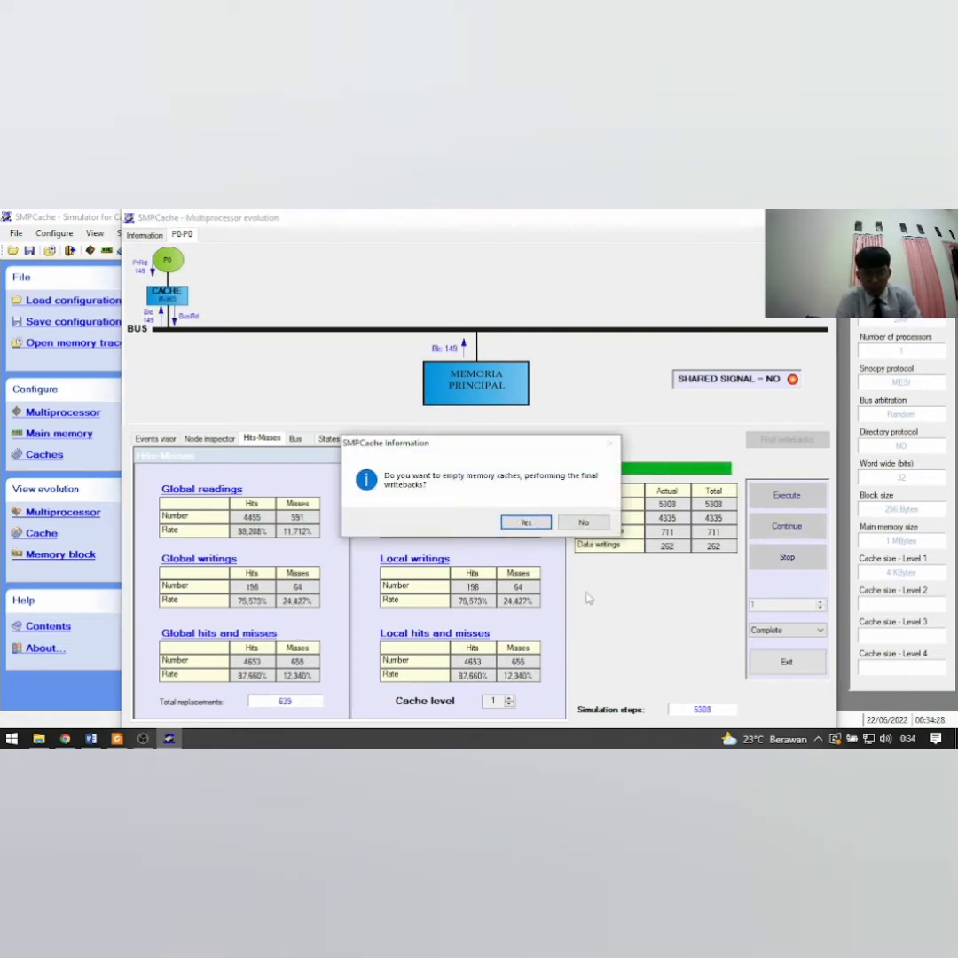
left_click(526, 524)
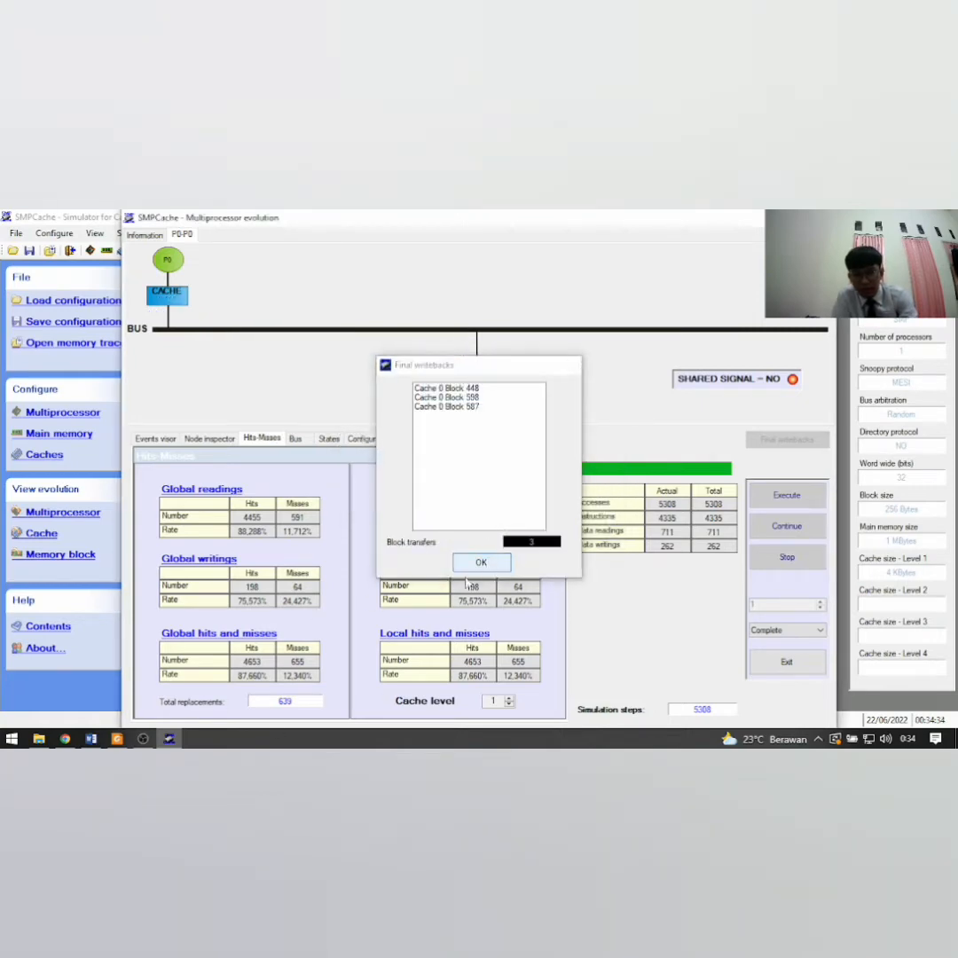
left_click(487, 562)
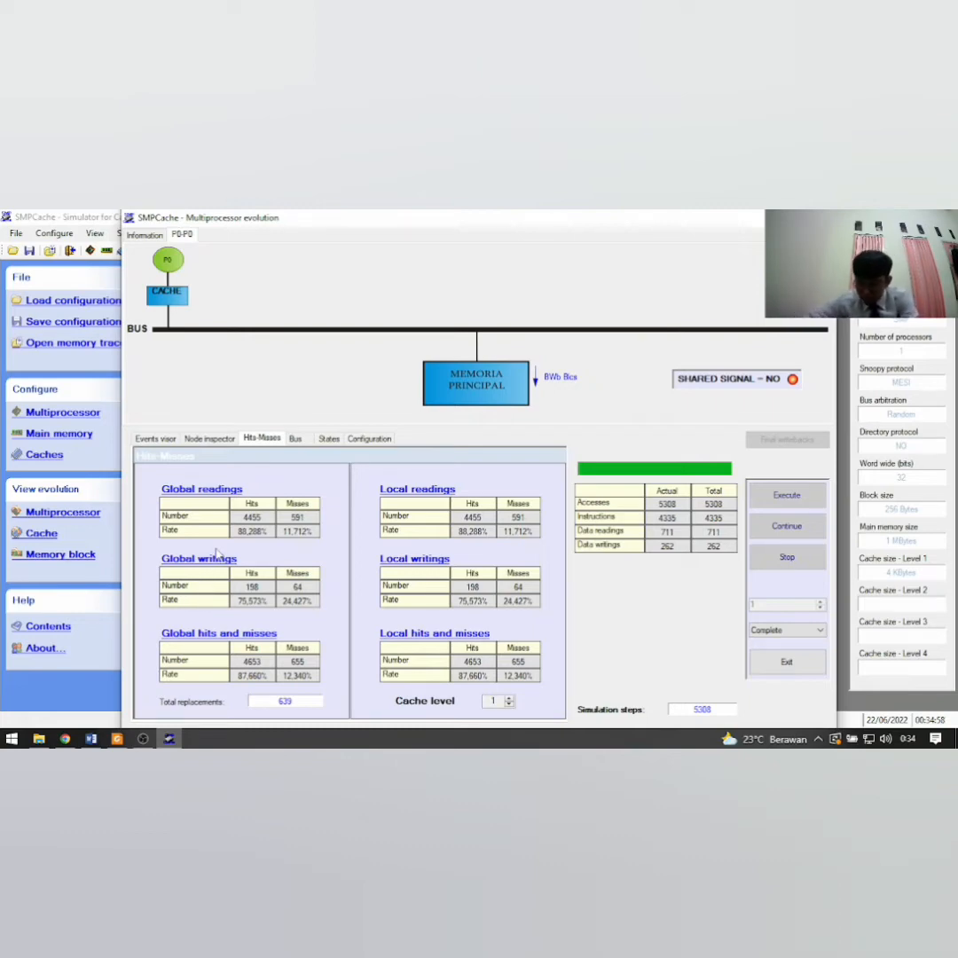
Snip the Global hits and misses table and paste it into the Direct 4 KB row's screenshot cell in Word.
key("super+shift+s")
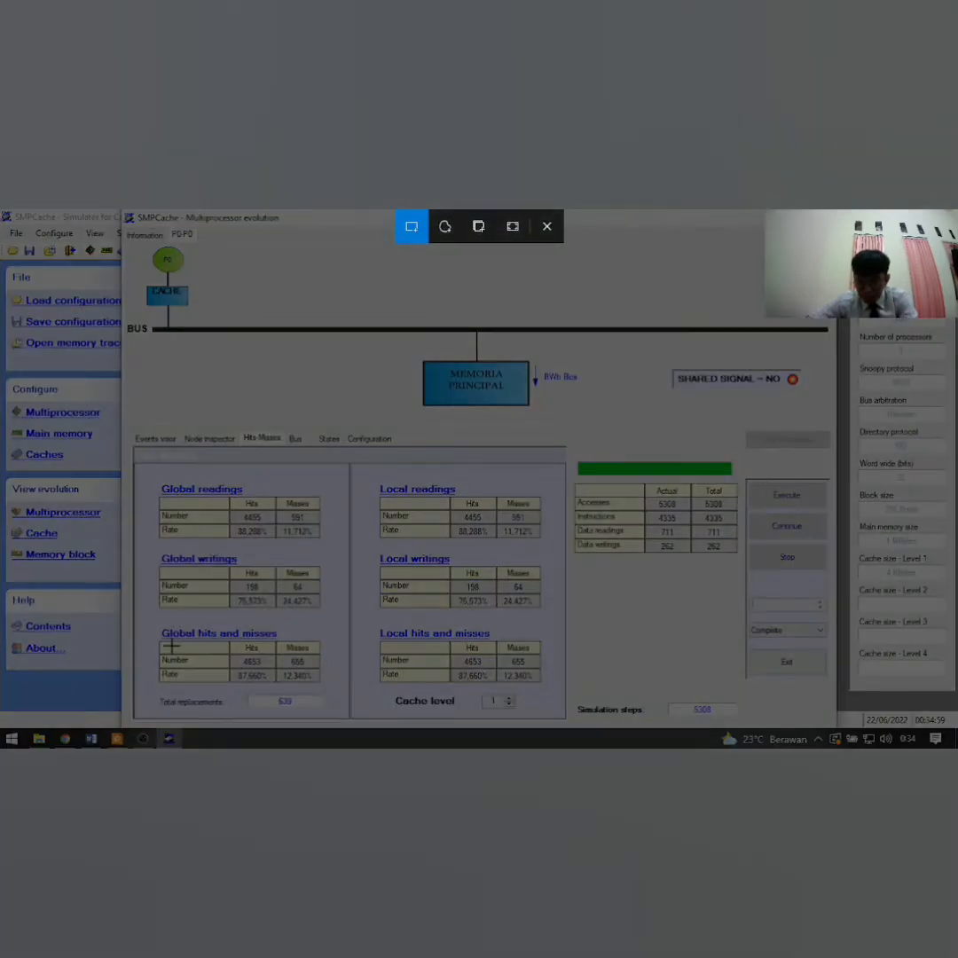
left_click_drag(157, 626, 324, 688)
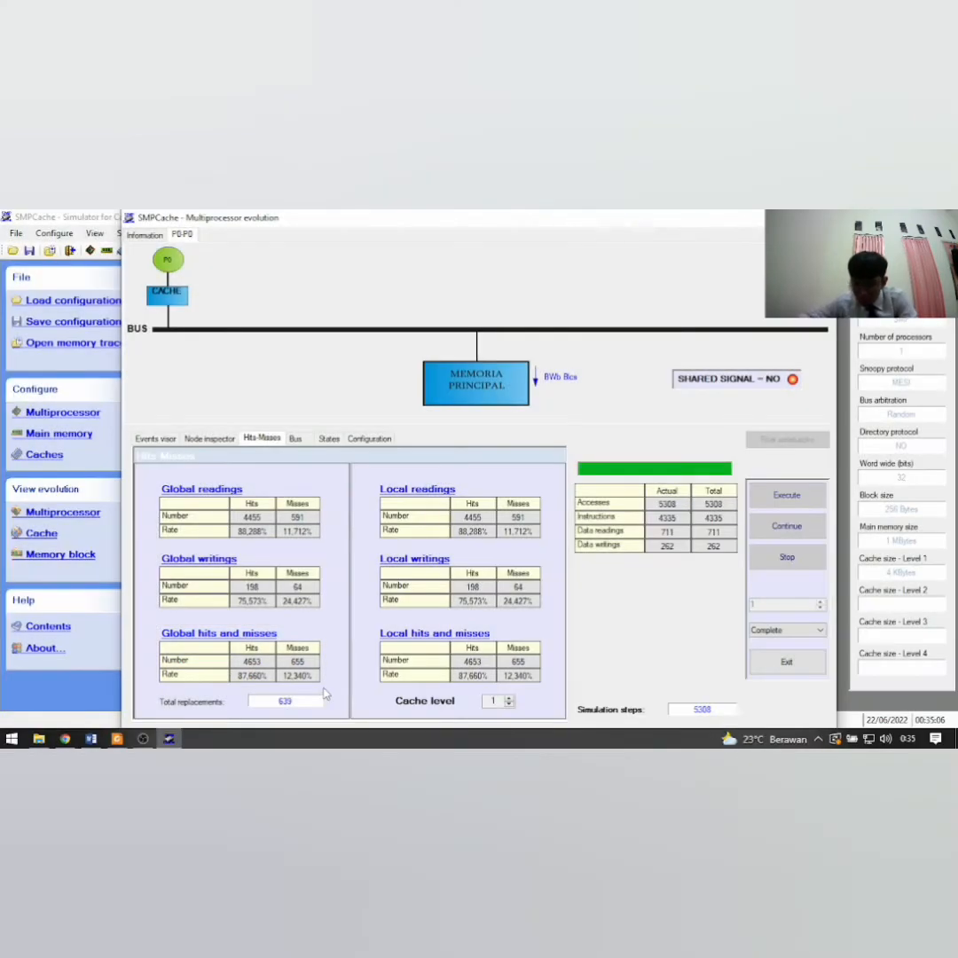
left_click(91, 738)
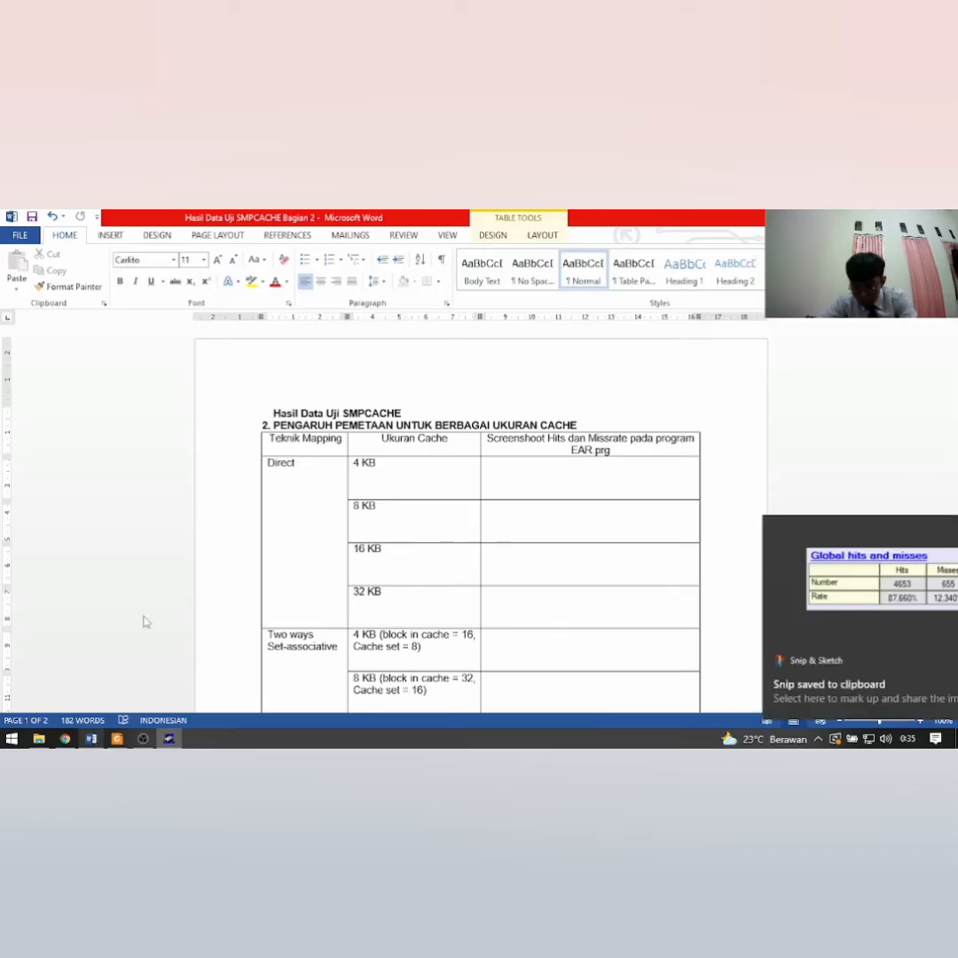
left_click(517, 483)
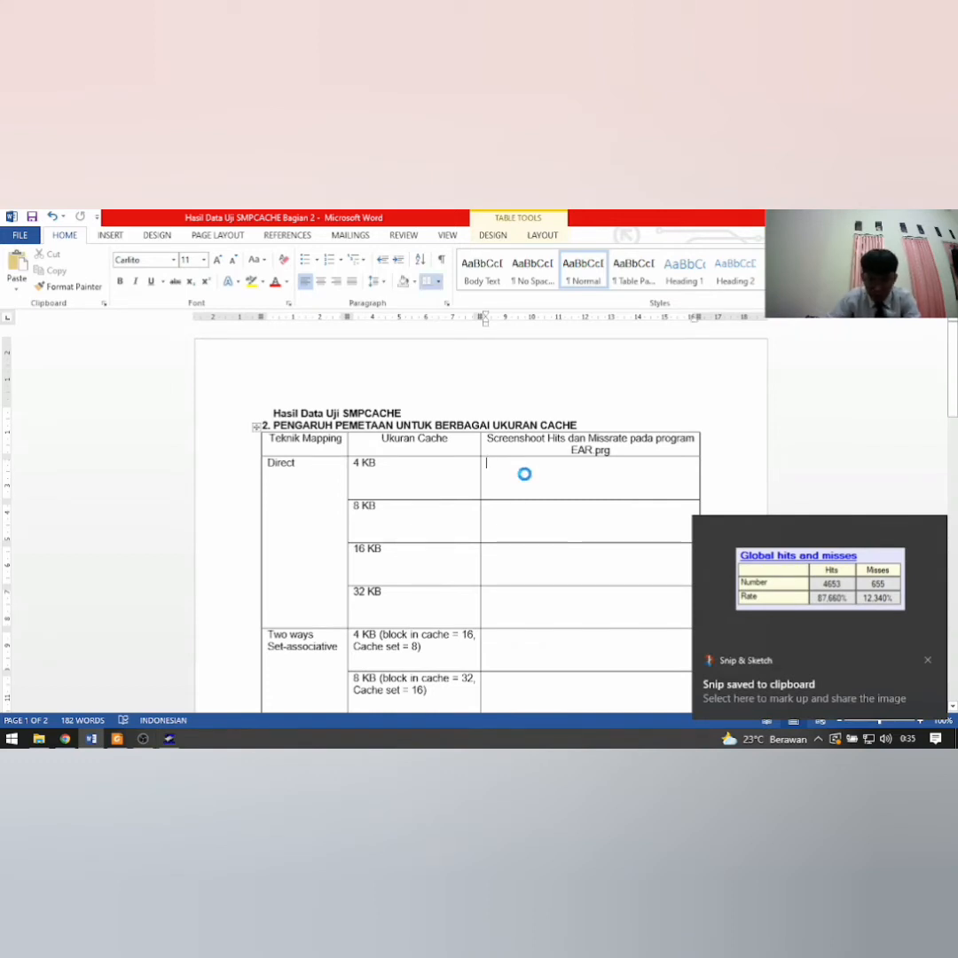
key("ctrl+v")
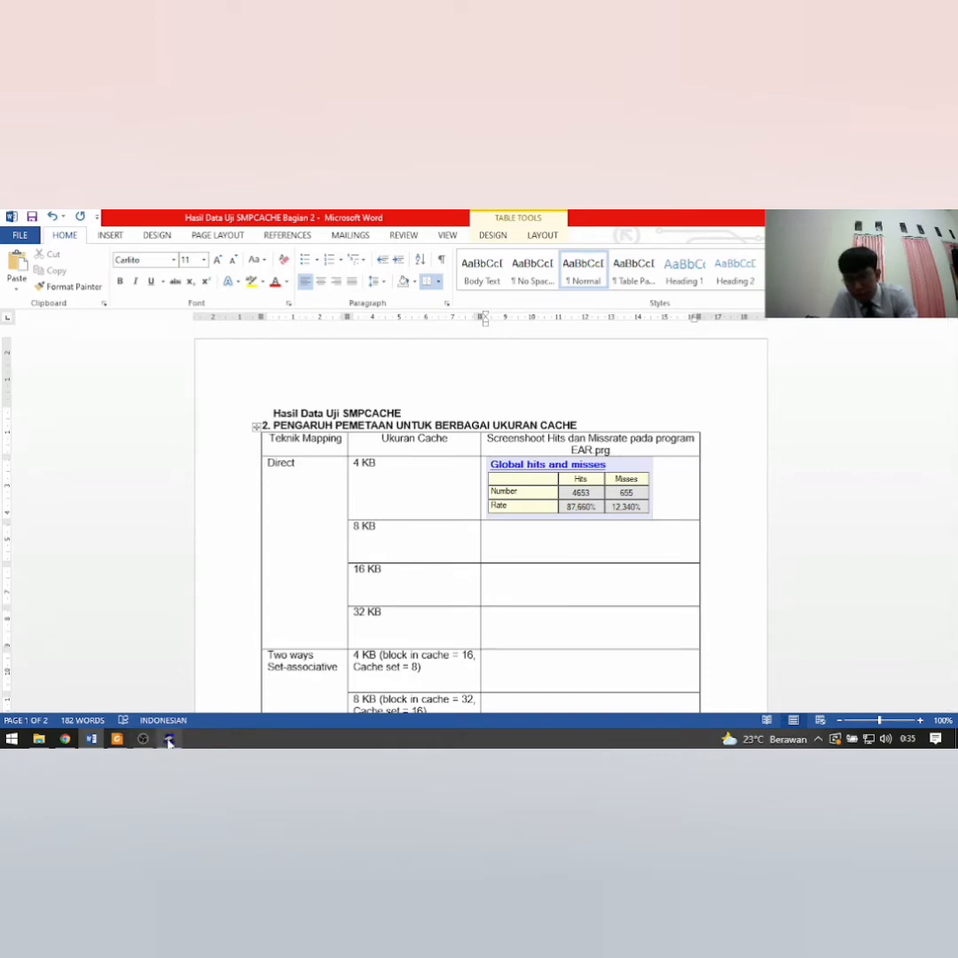
Switch to SMPCache, exit the multiprocessor evolution and set the level 1 cache to 32 blocks with Direct mapping.
left_click(168, 740)
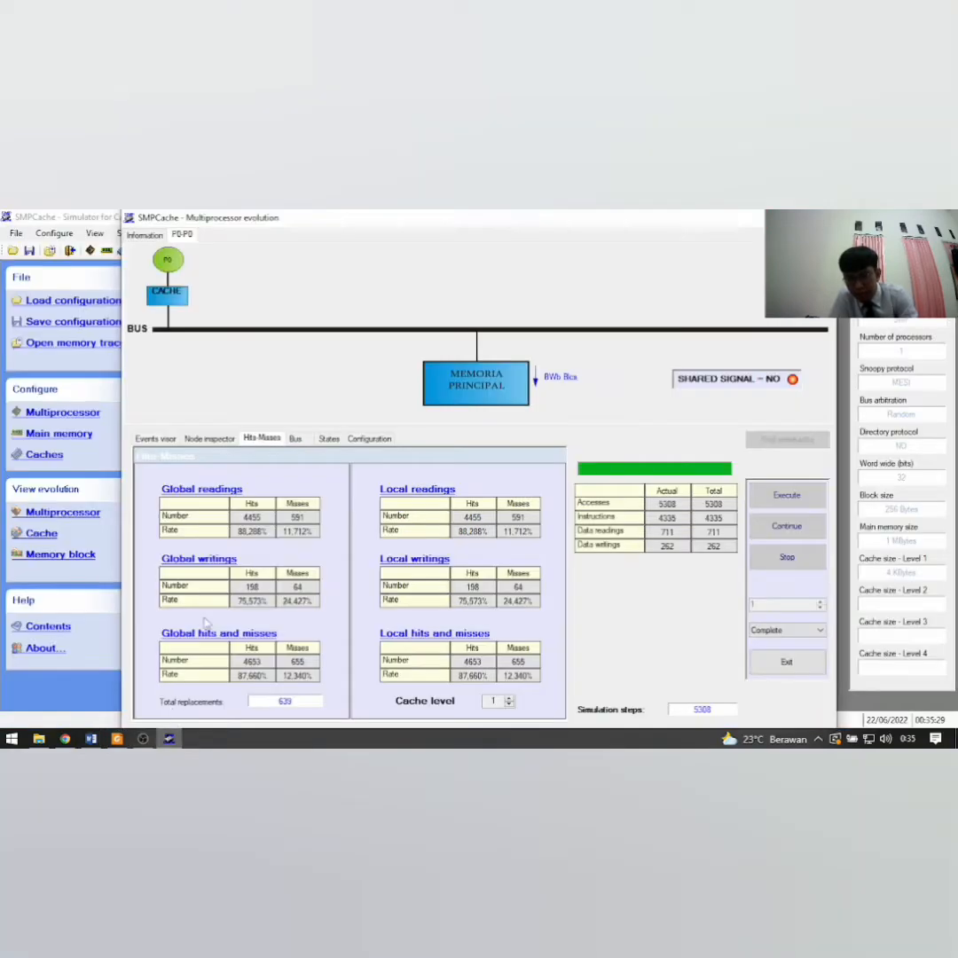
left_click(771, 663)
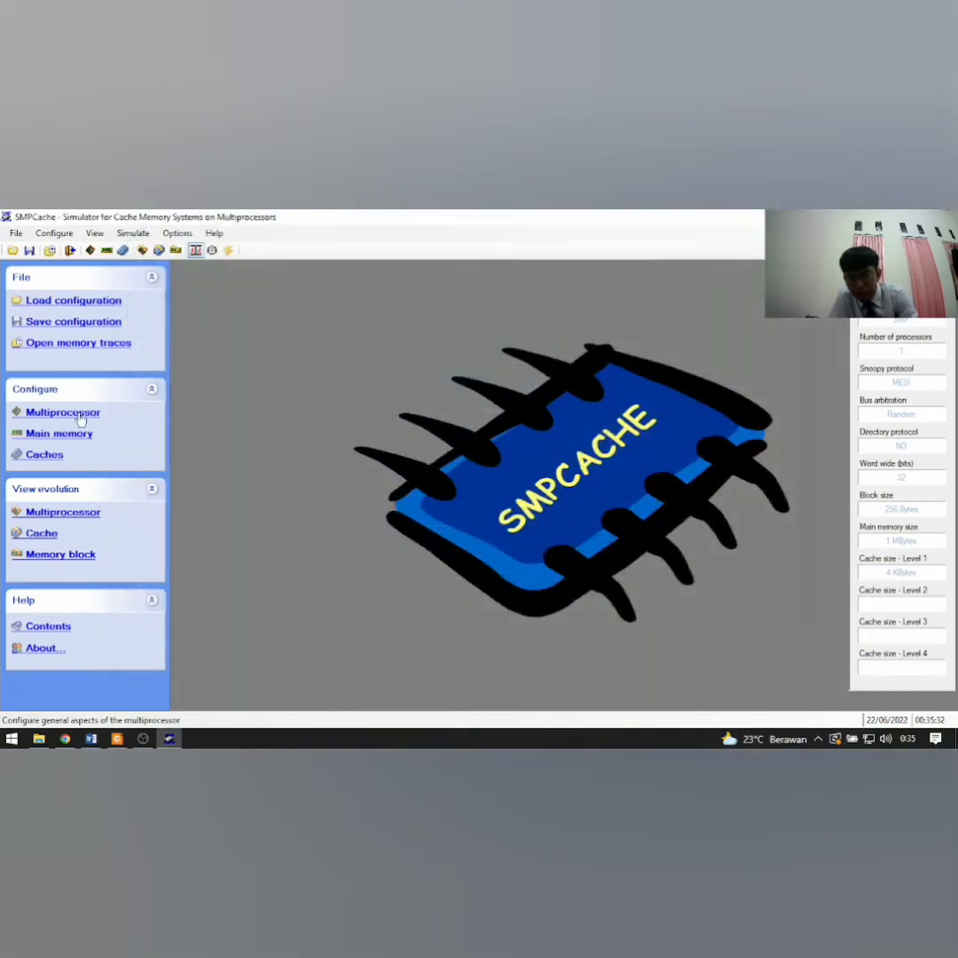
left_click(55, 456)
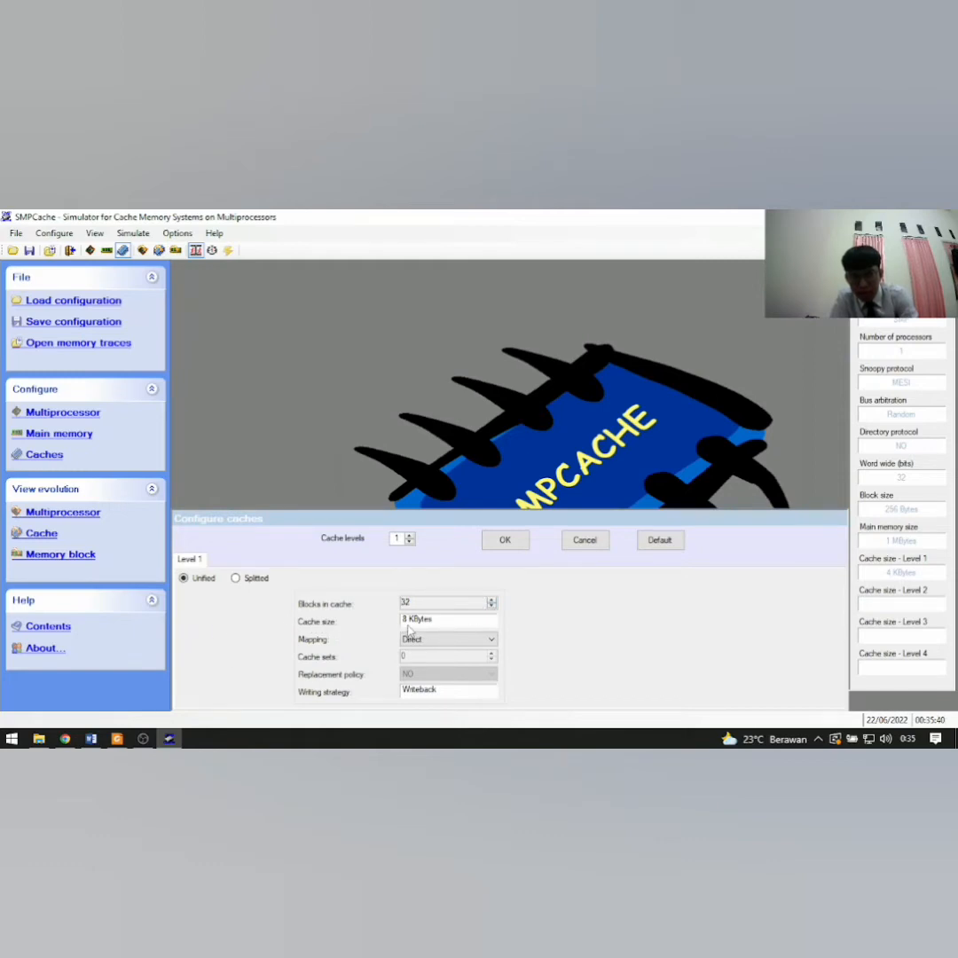
left_click(506, 544)
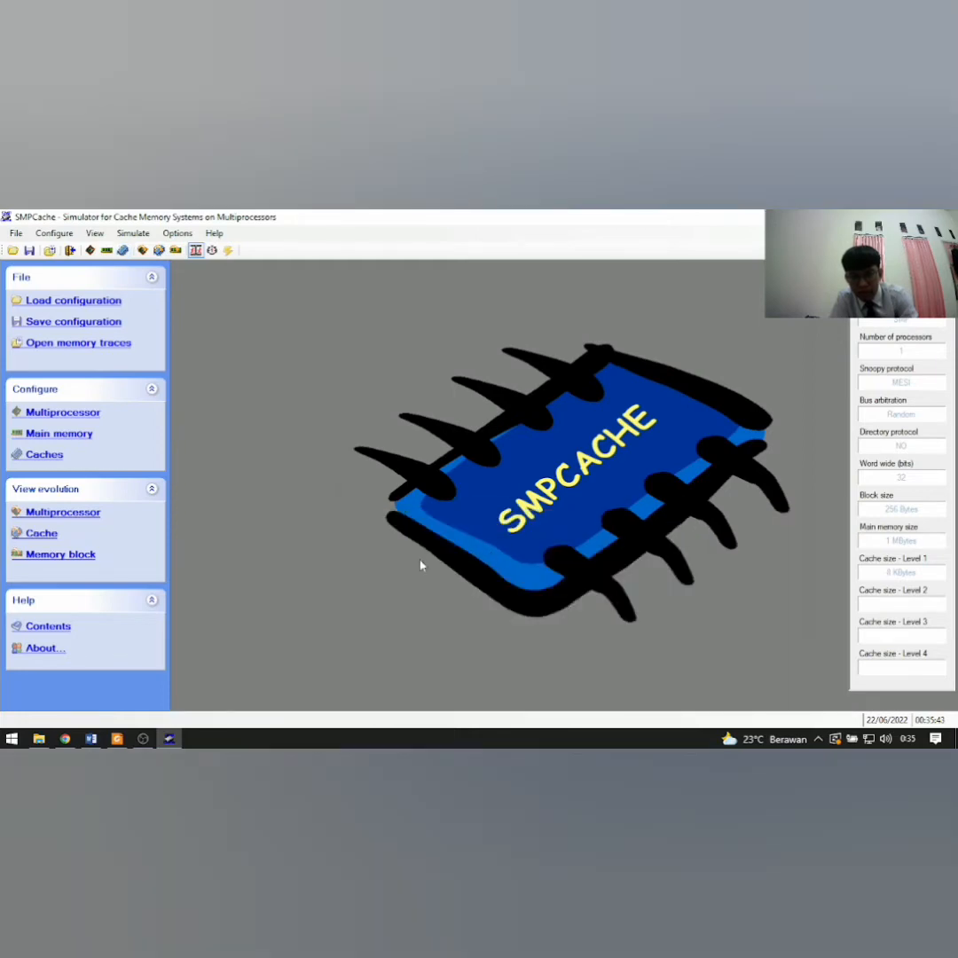
Open the multiprocessor evolution in Text format and execute a Complete simulation with the 8 KB cache.
left_click(96, 514)
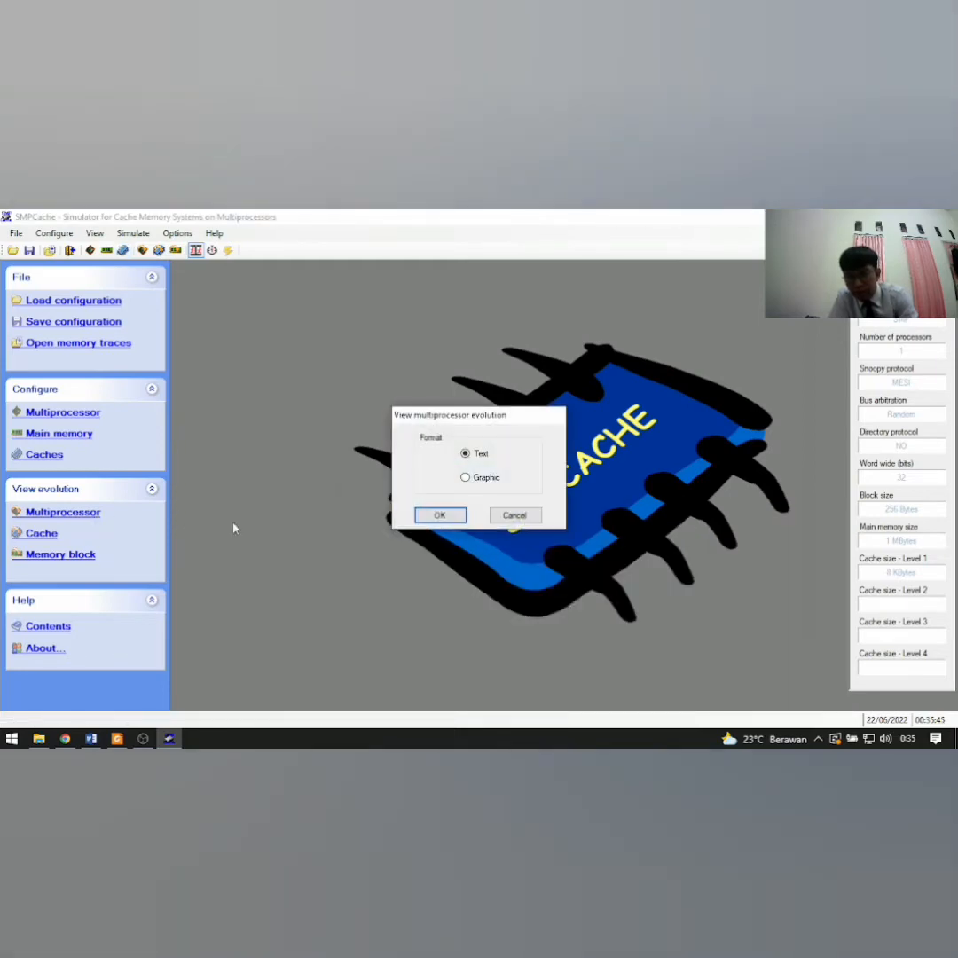
left_click(434, 518)
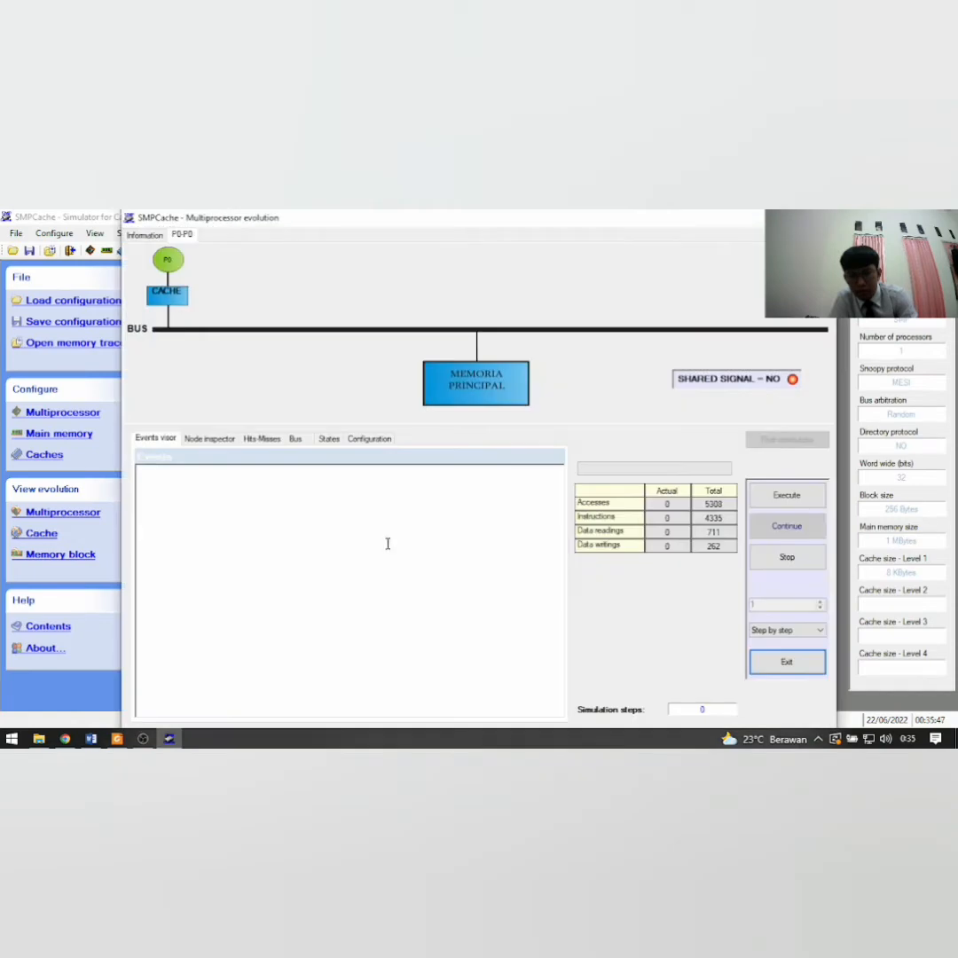
left_click(782, 634)
left_click(780, 658)
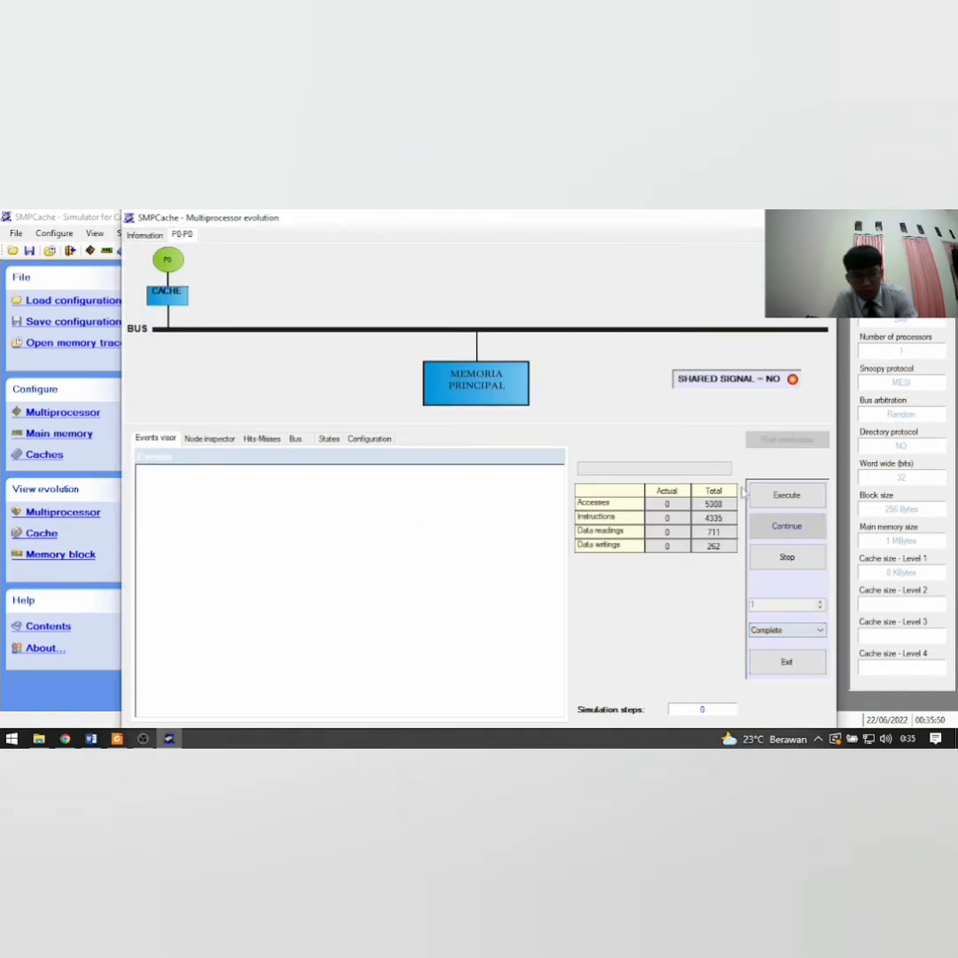
left_click(777, 500)
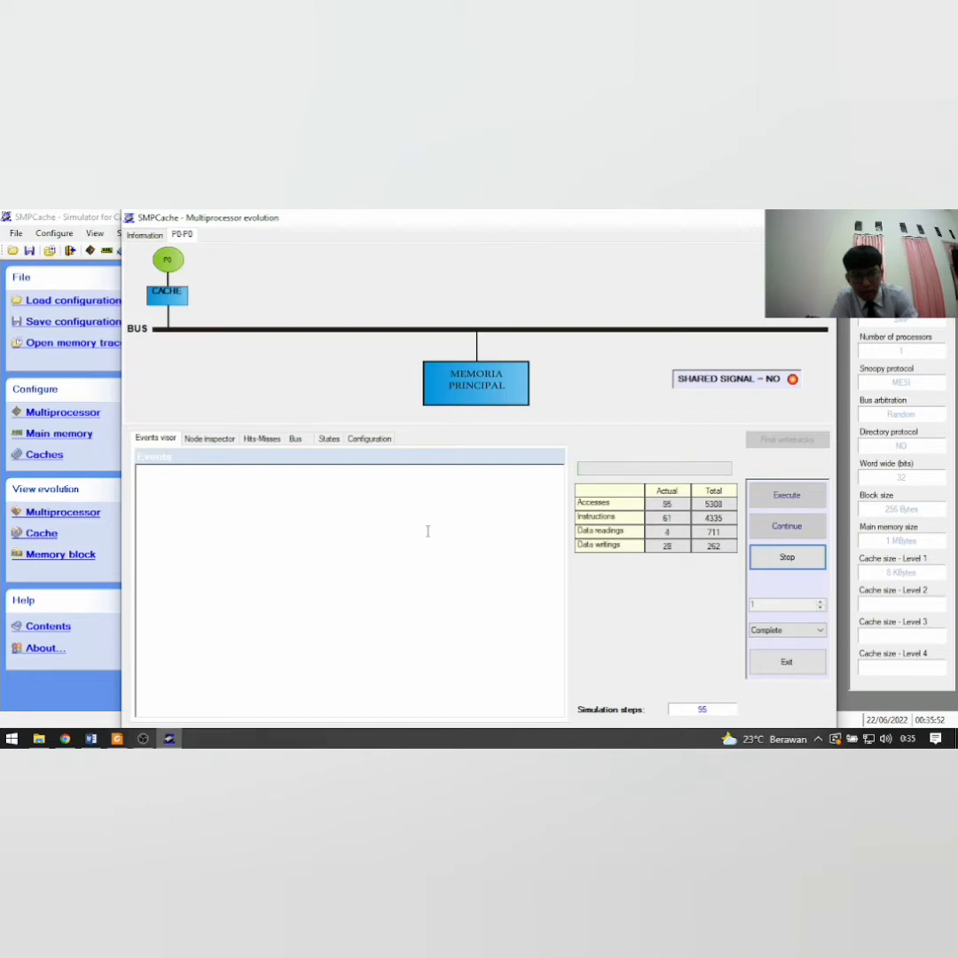
Show the Hits-Misses statistics for the 8 KB run and perform the final writebacks to empty the caches.
left_click(266, 440)
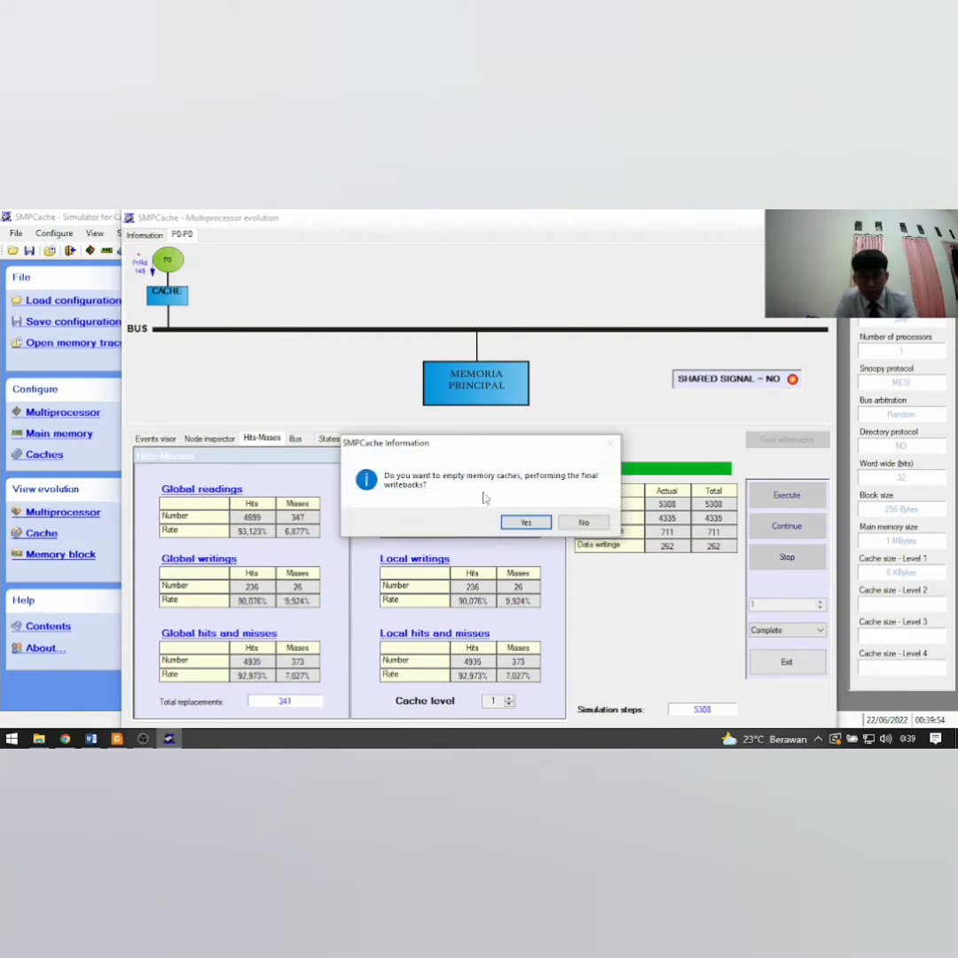
left_click(525, 523)
left_click(480, 560)
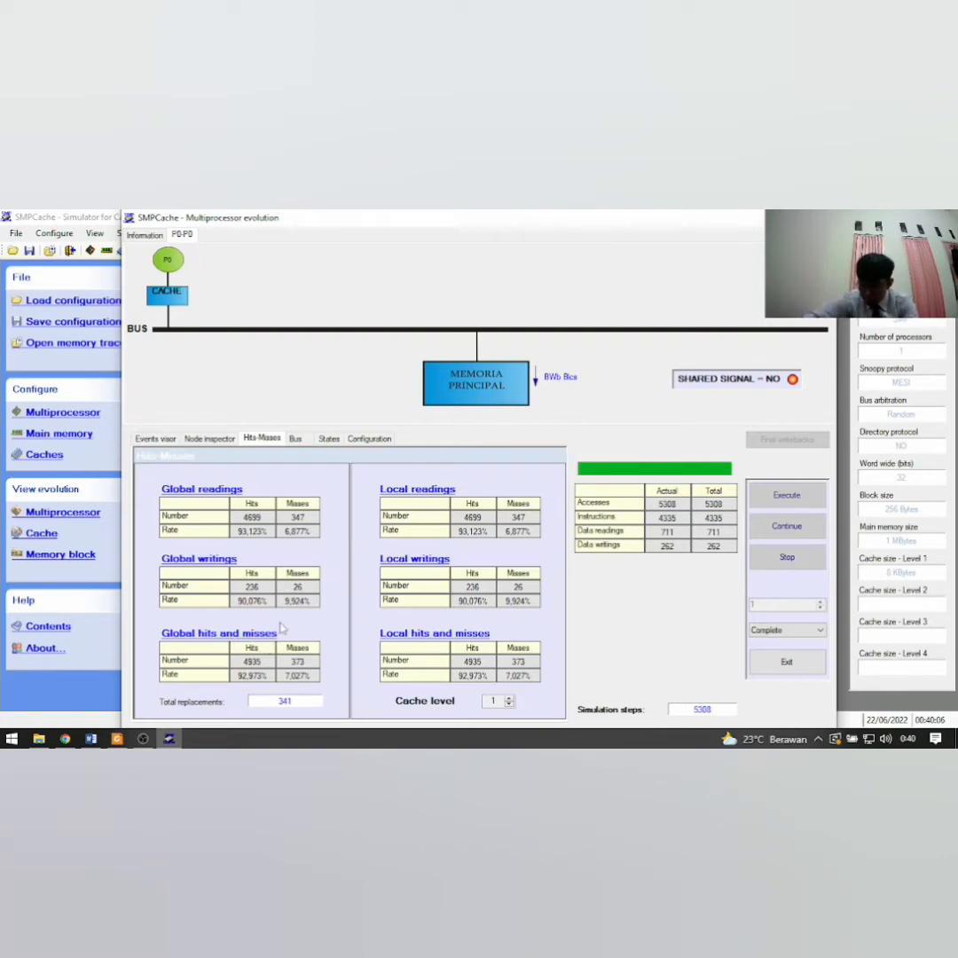
Snip the Global hits and misses table and paste it into the Direct 8 KB row's screenshot cell in Word.
key("super+shift+s")
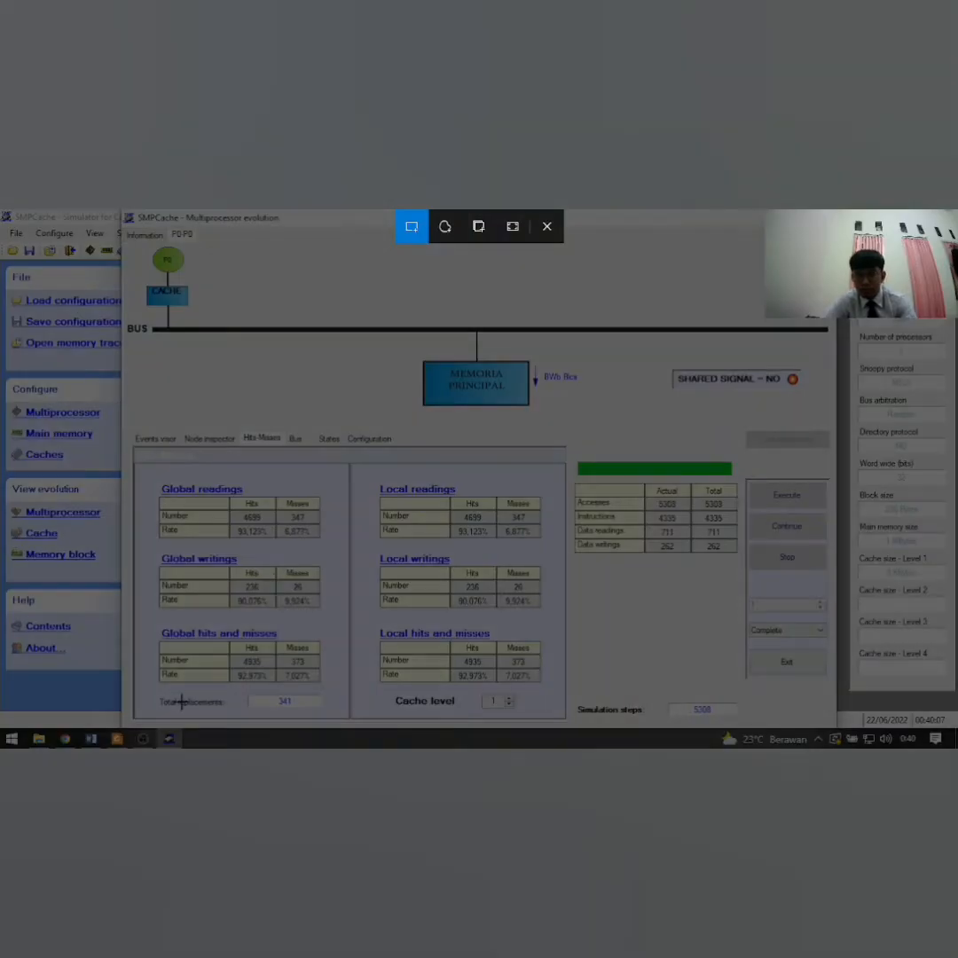
left_click_drag(160, 627, 324, 690)
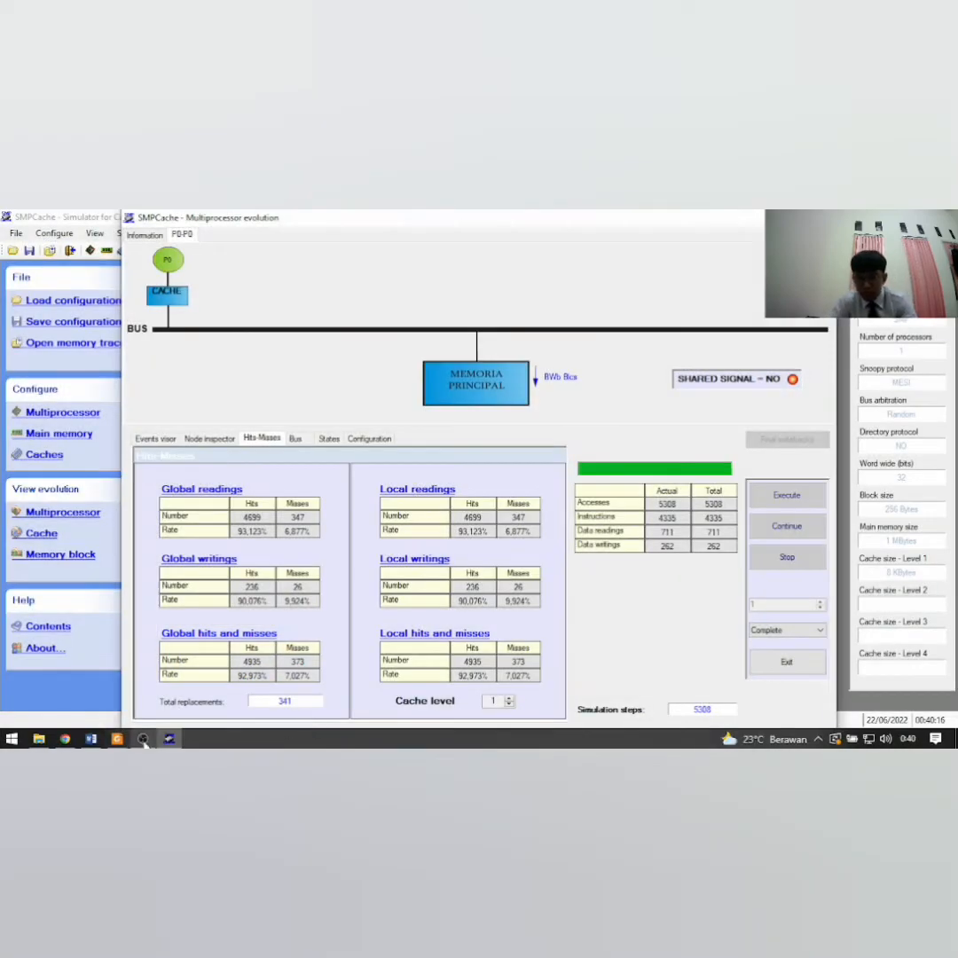
mouse_move(140, 738)
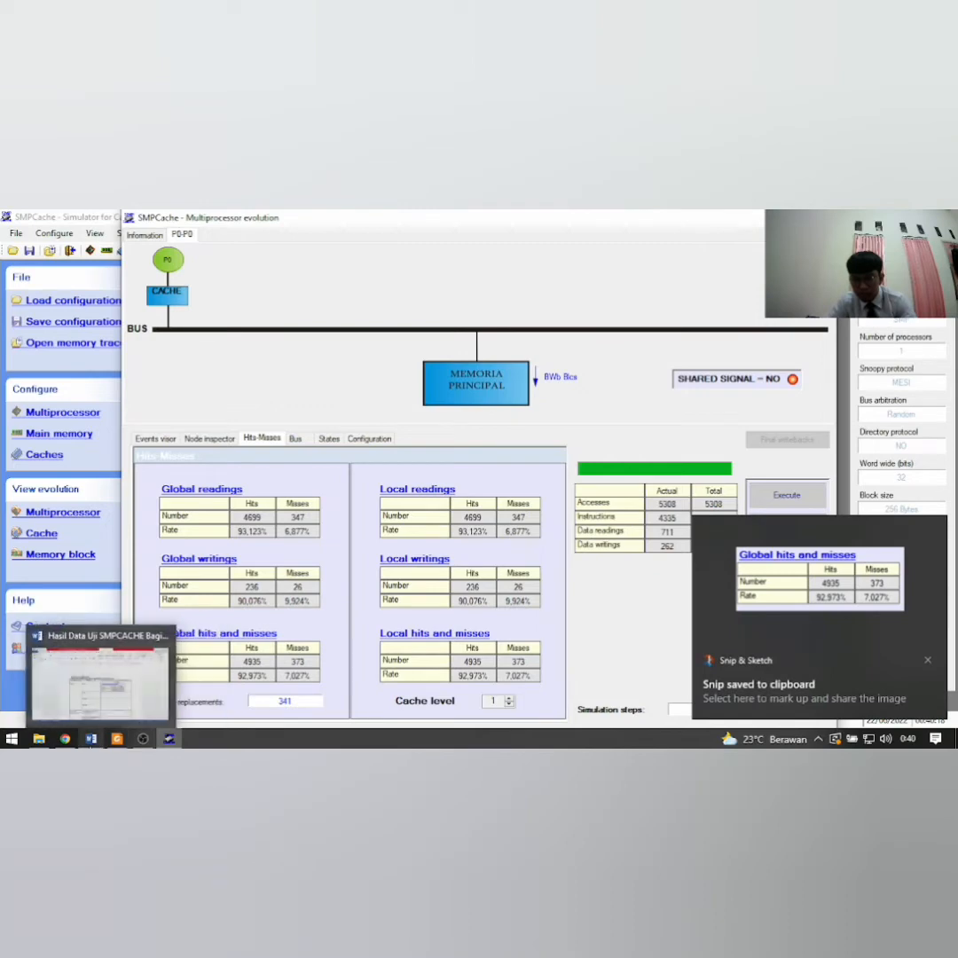
left_click(91, 738)
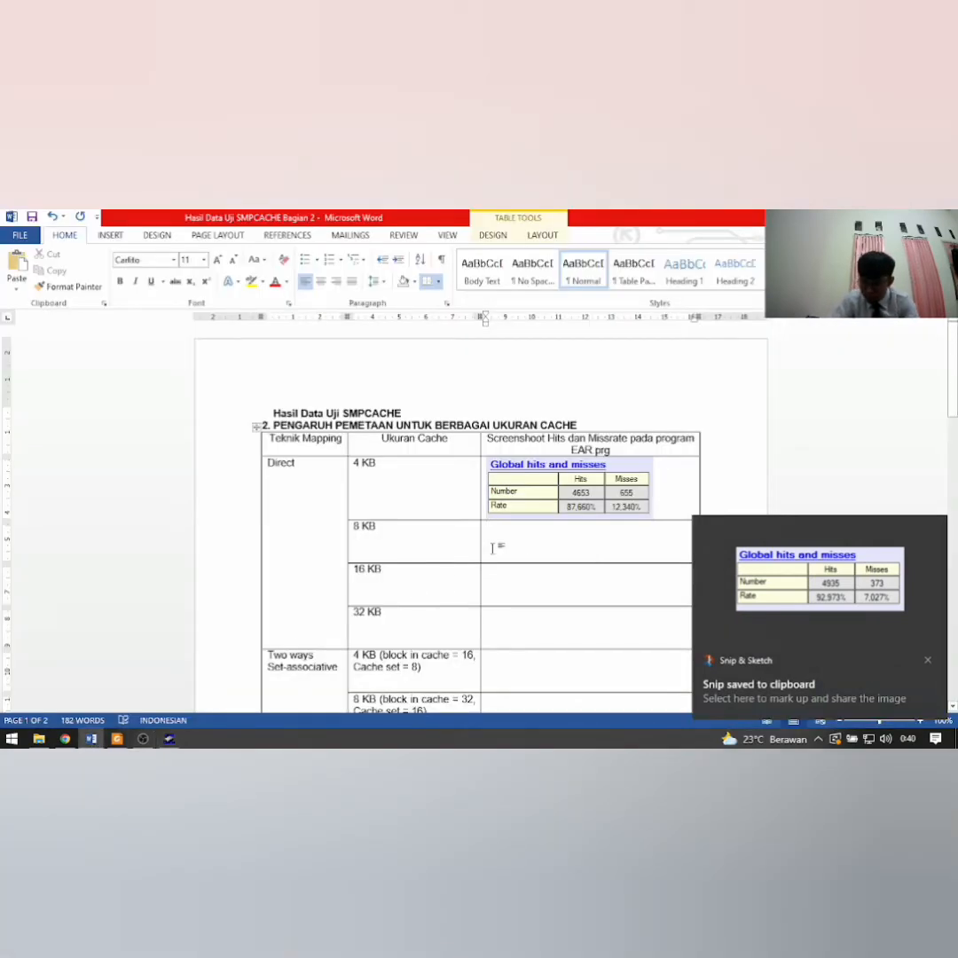
key("ctrl+v")
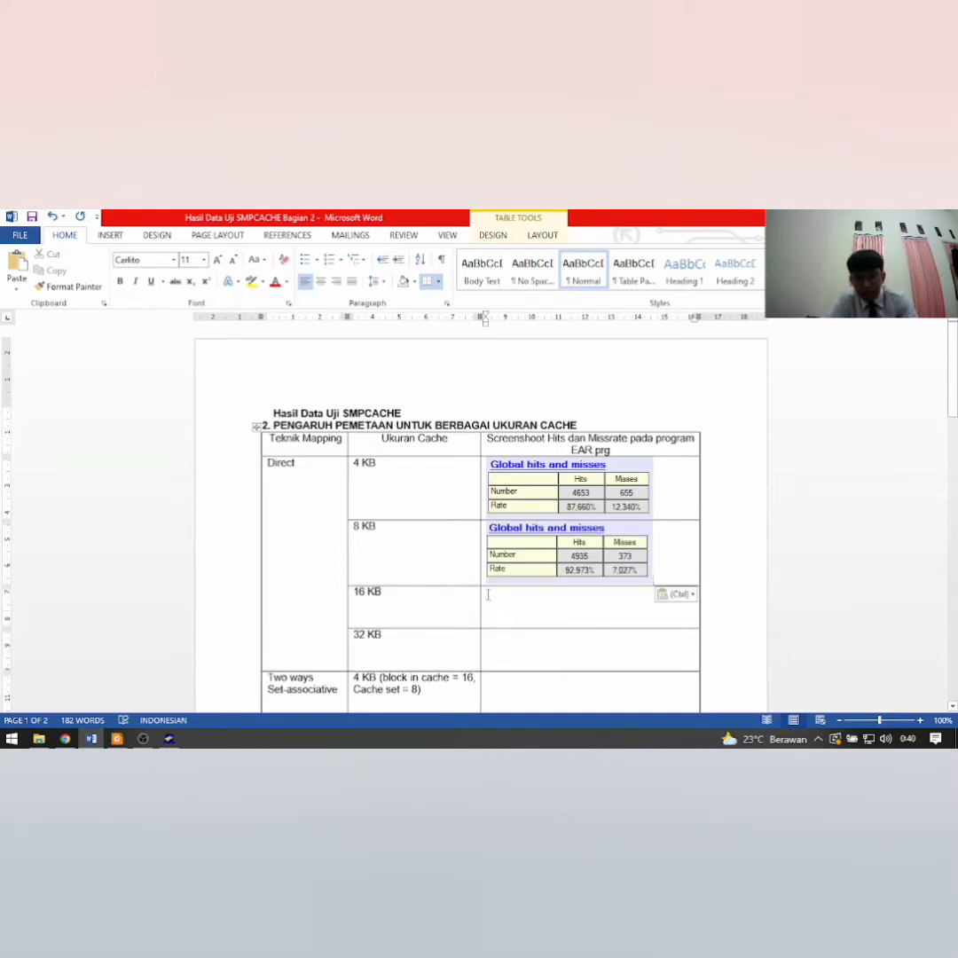
scroll(436, 582, "down", 2)
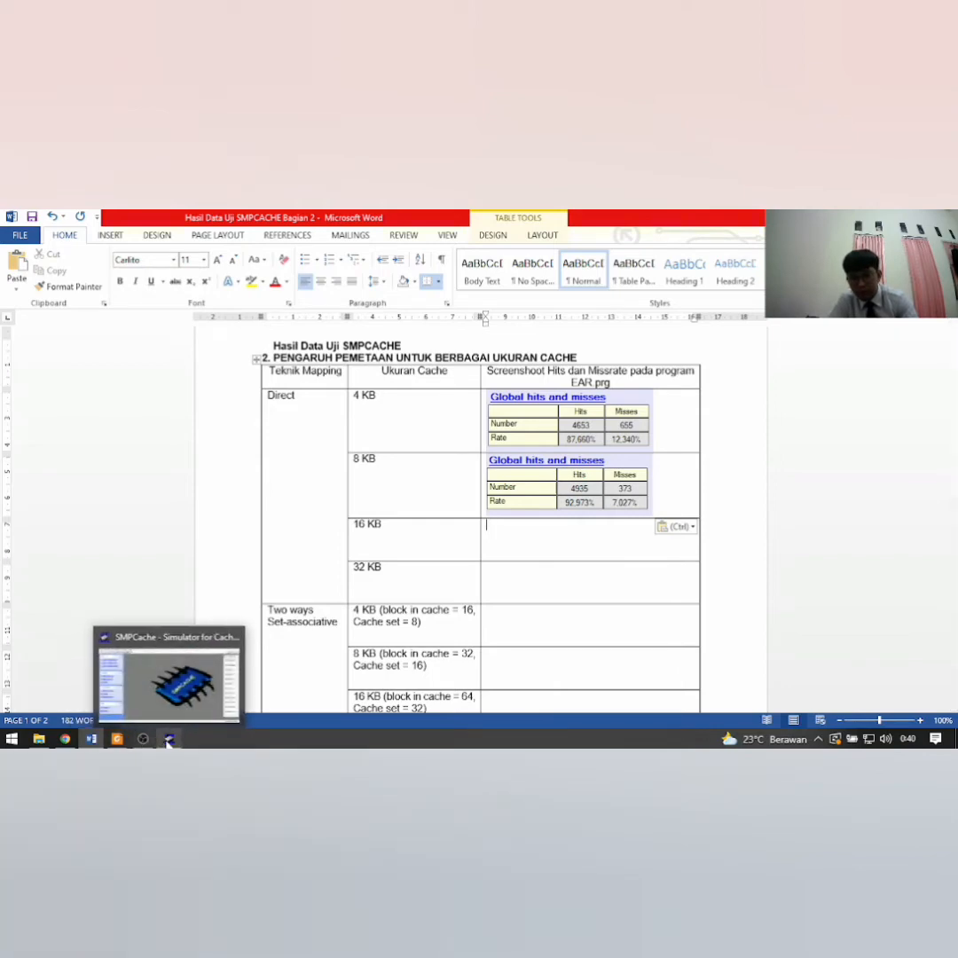
Switch to SMPCache, exit the multiprocessor evolution and set the level 1 cache to 64 blocks, giving 16 KBytes.
left_click(169, 741)
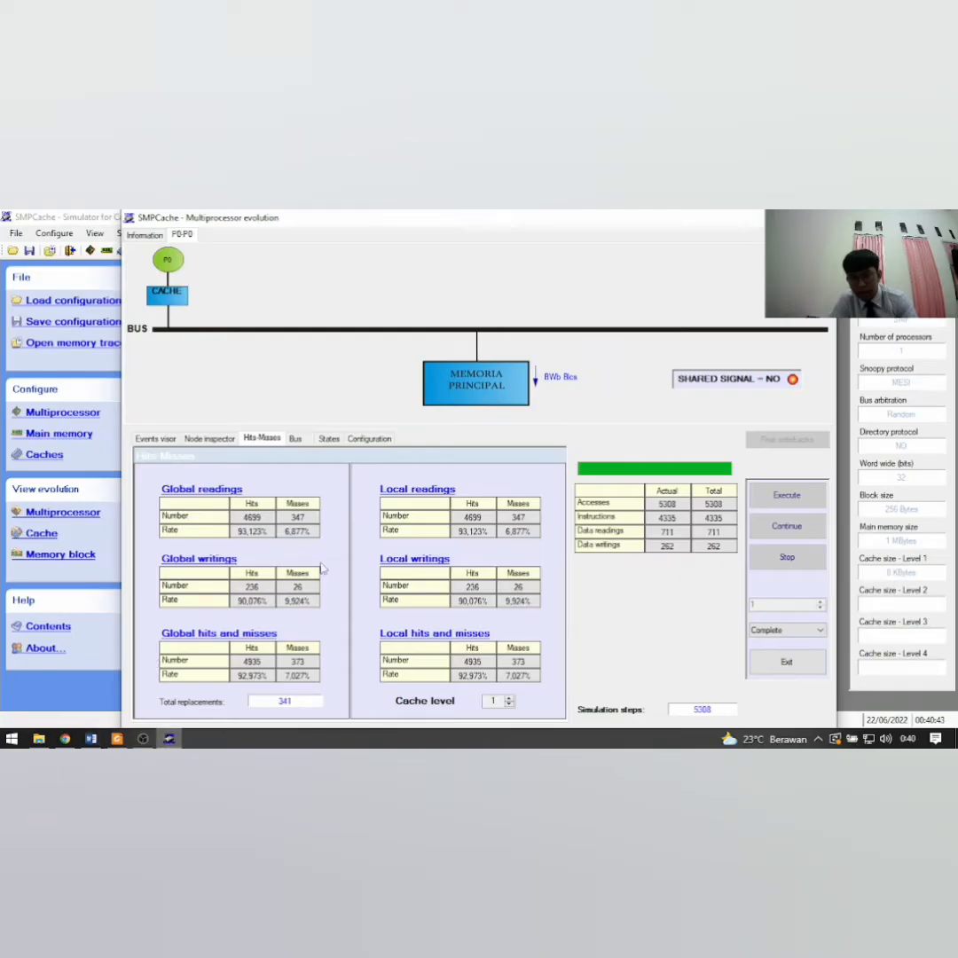
left_click(787, 662)
left_click(59, 454)
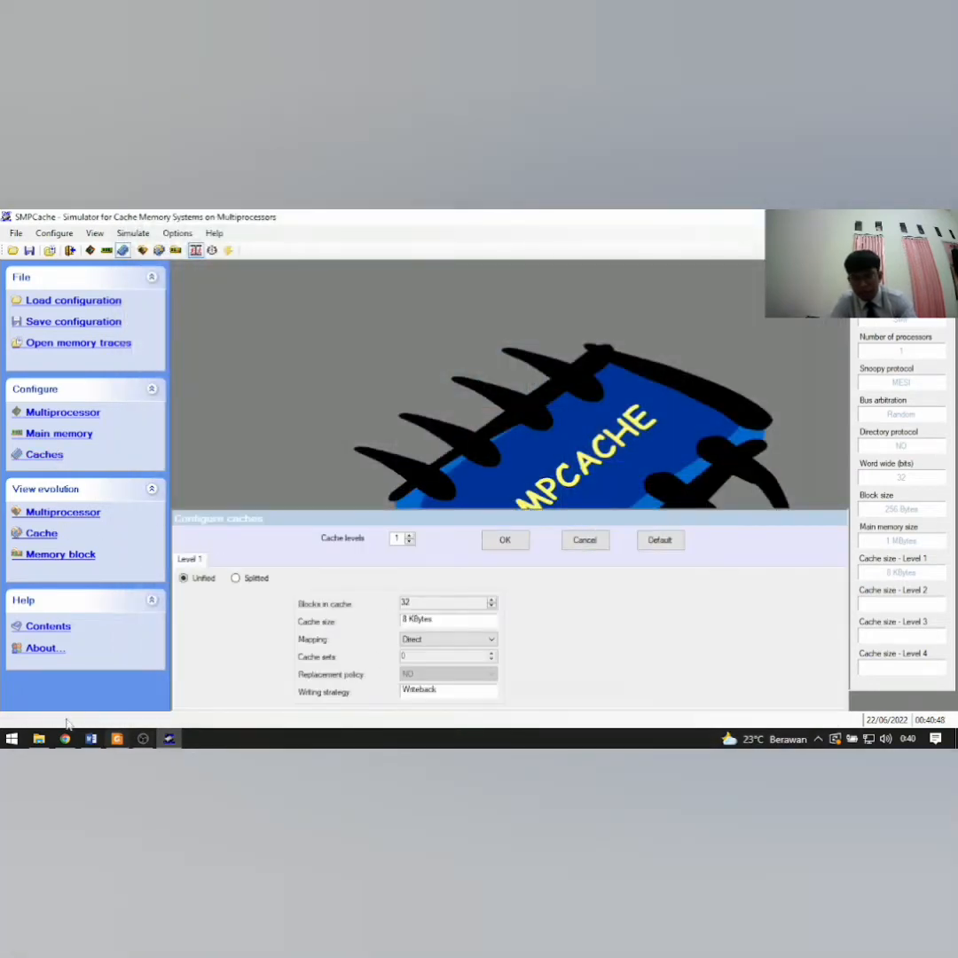
left_click(490, 602)
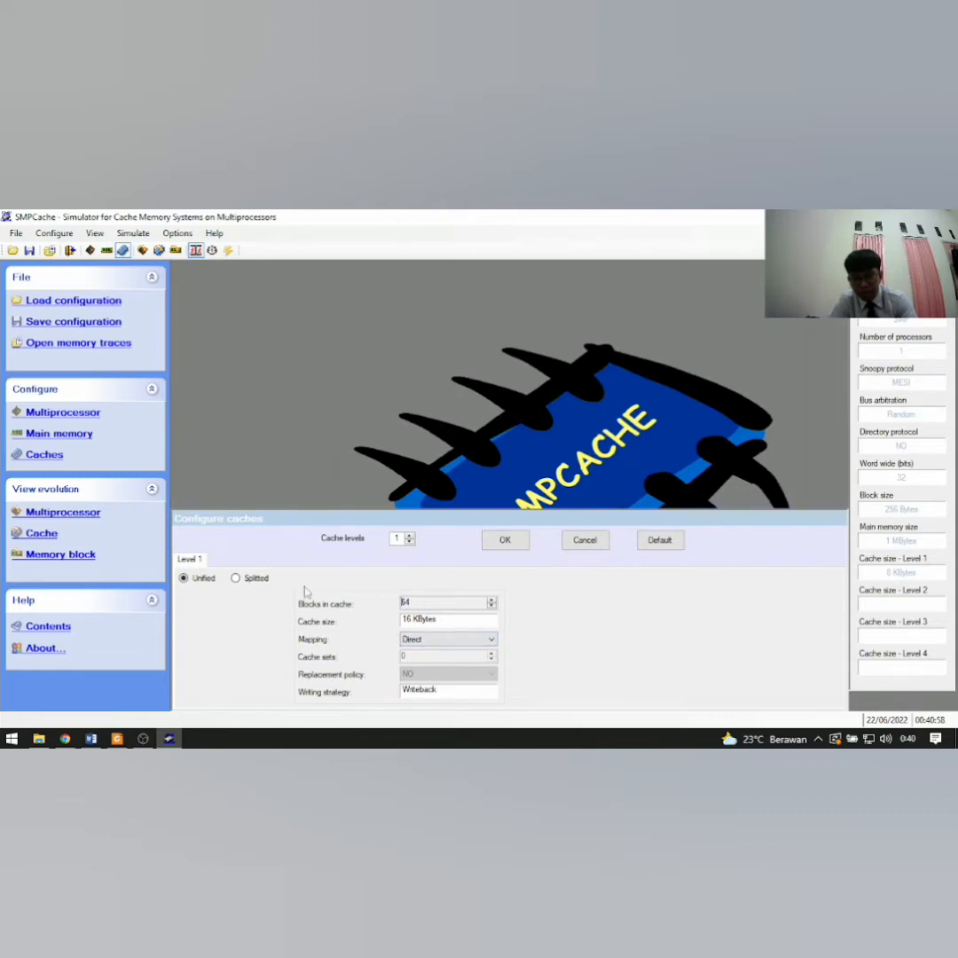
left_click(509, 542)
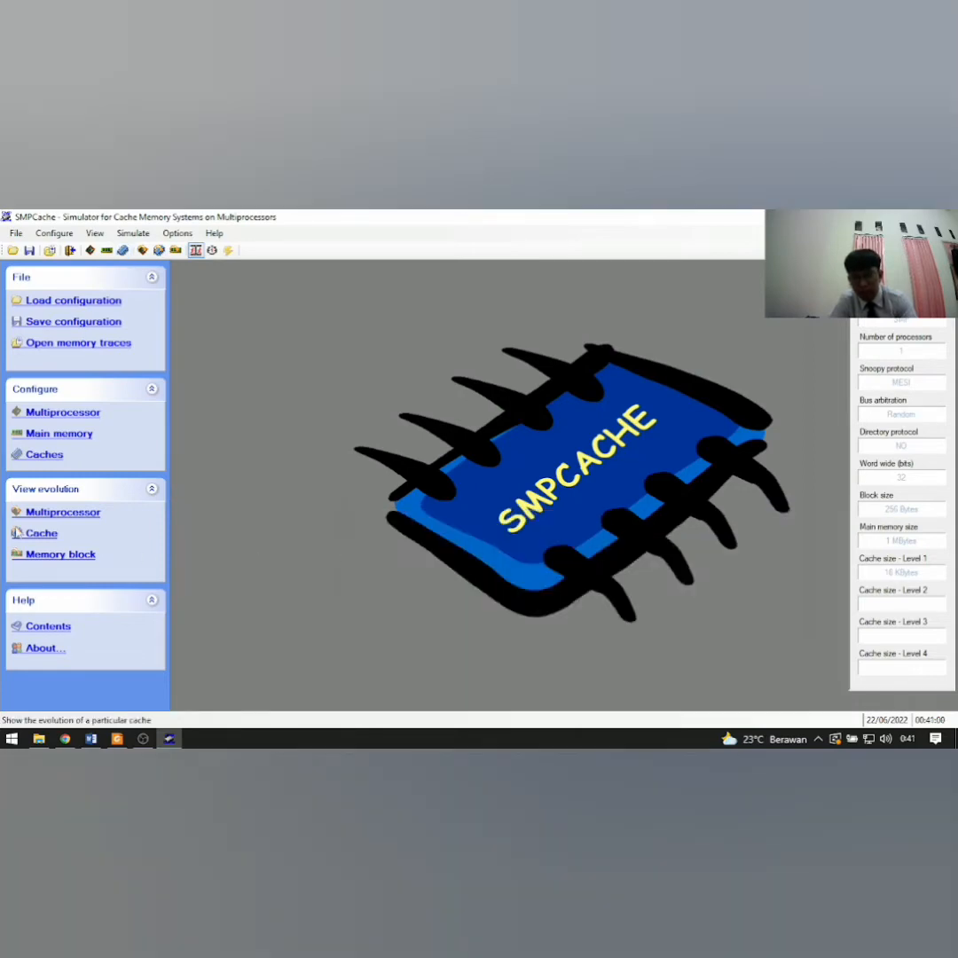
Open the multiprocessor evolution in Text format and execute a Complete simulation with the 16 KB cache.
left_click(59, 514)
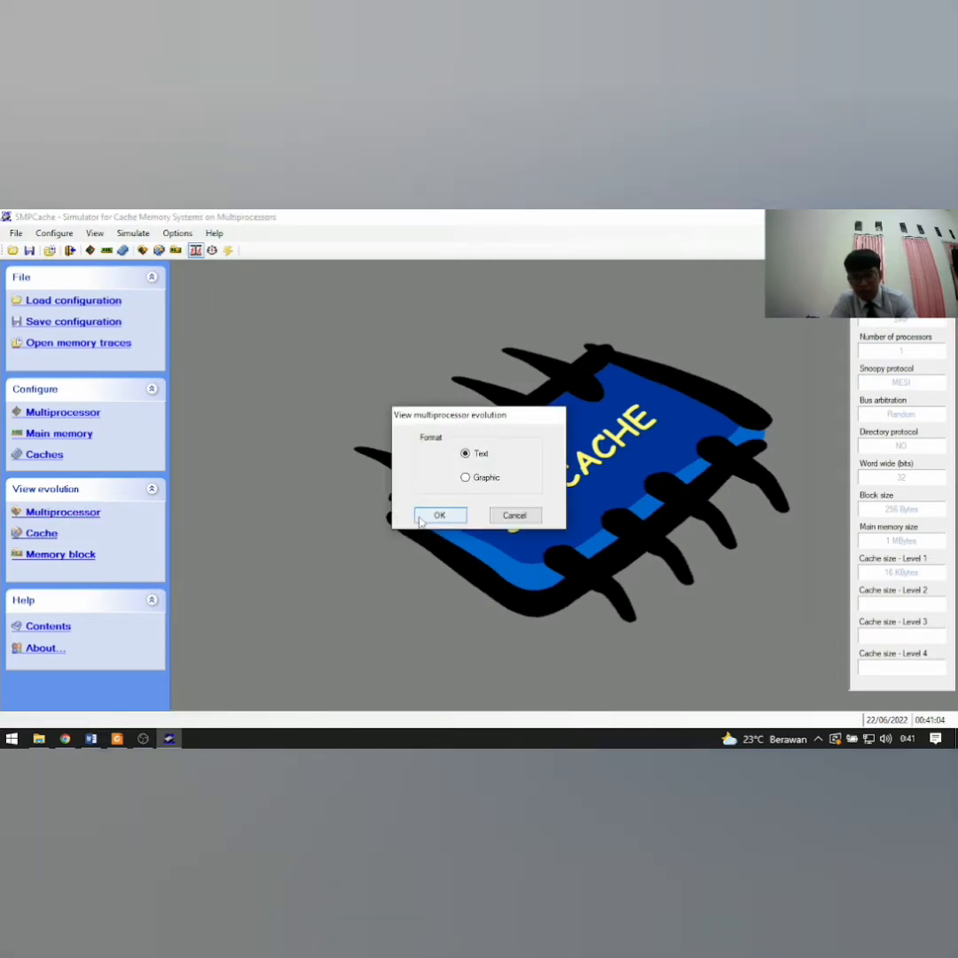
left_click(422, 520)
left_click(785, 630)
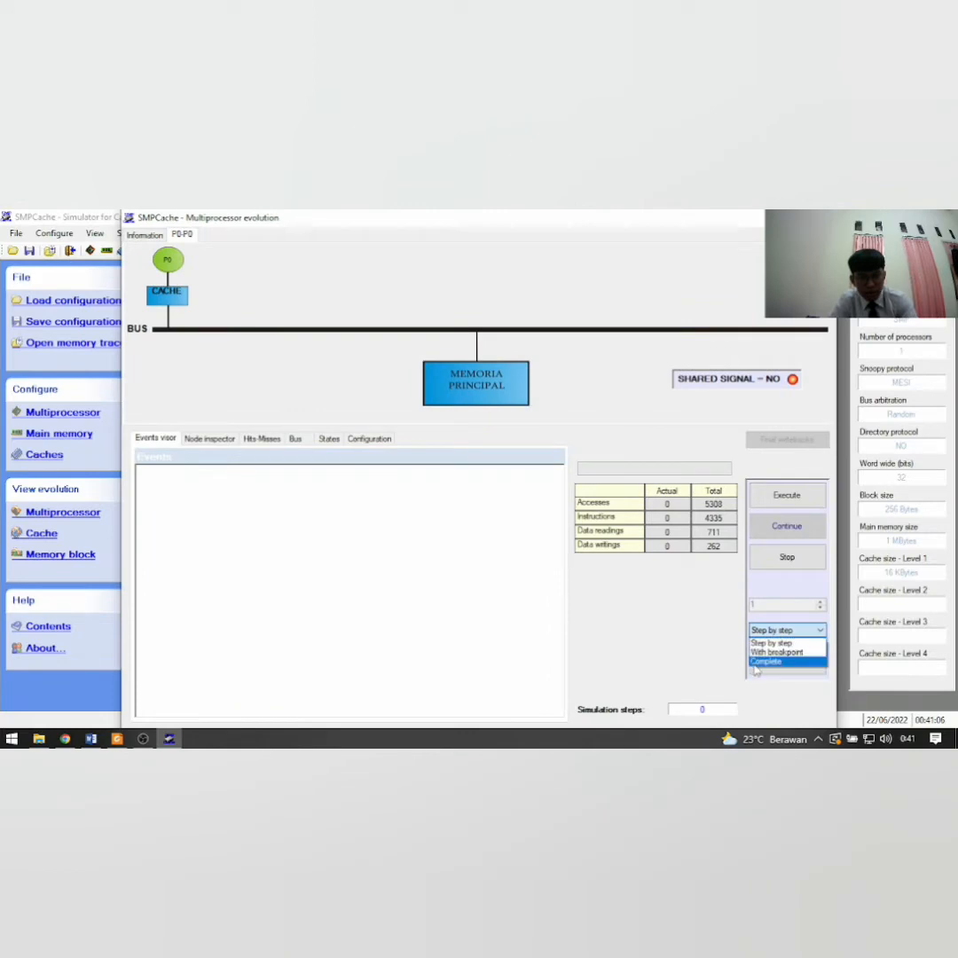
left_click(761, 662)
left_click(787, 496)
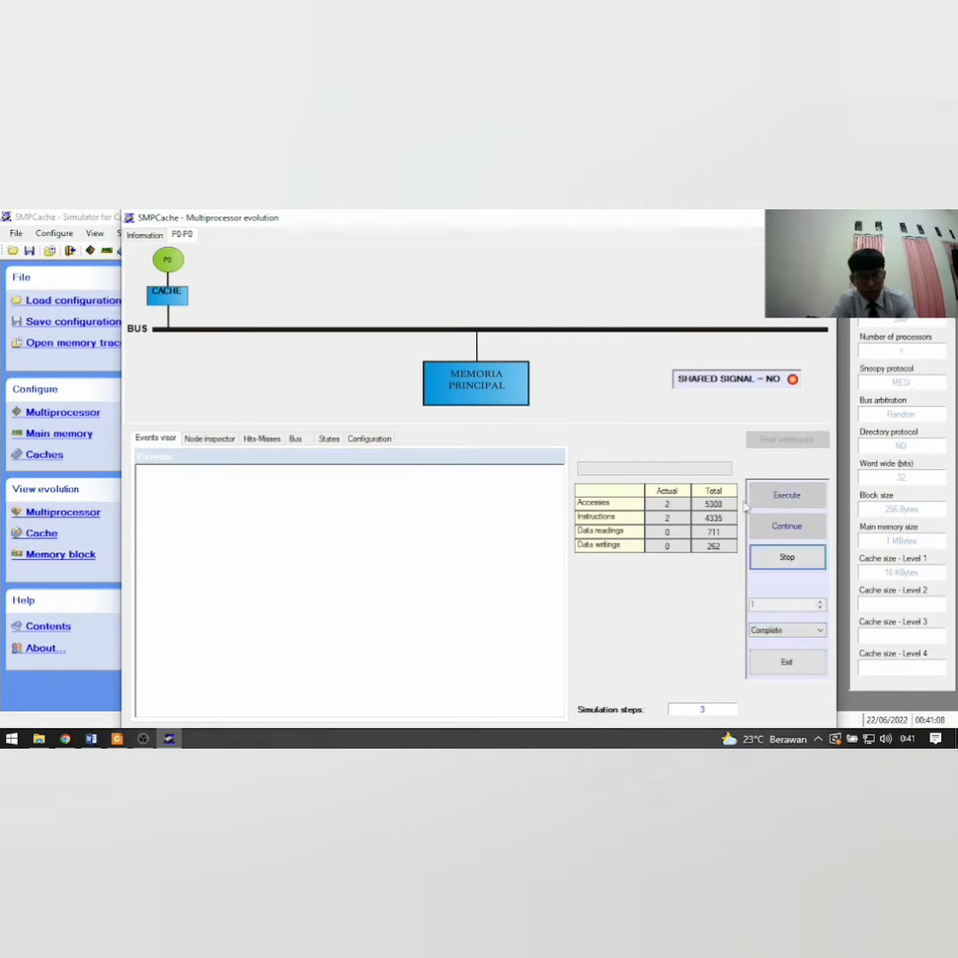
Show the Hits-Misses statistics for the 16 KB run and perform the final writebacks to empty the caches.
left_click(265, 439)
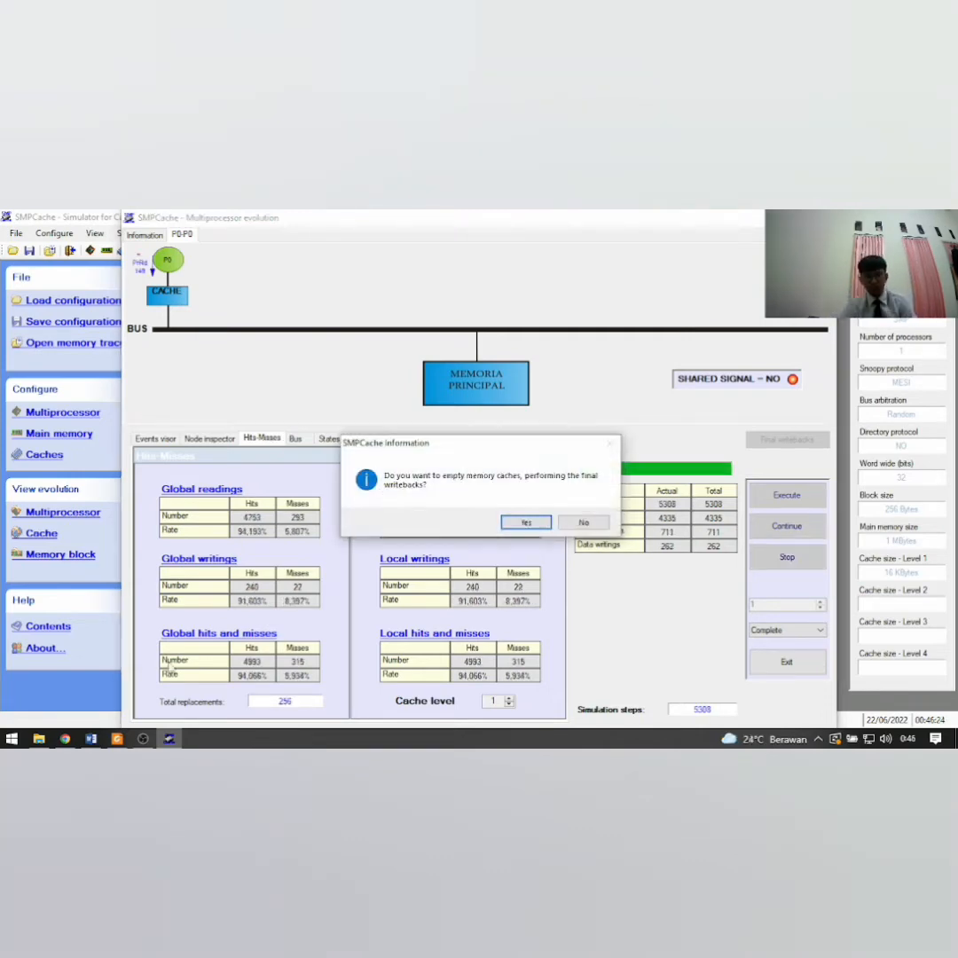
left_click(526, 524)
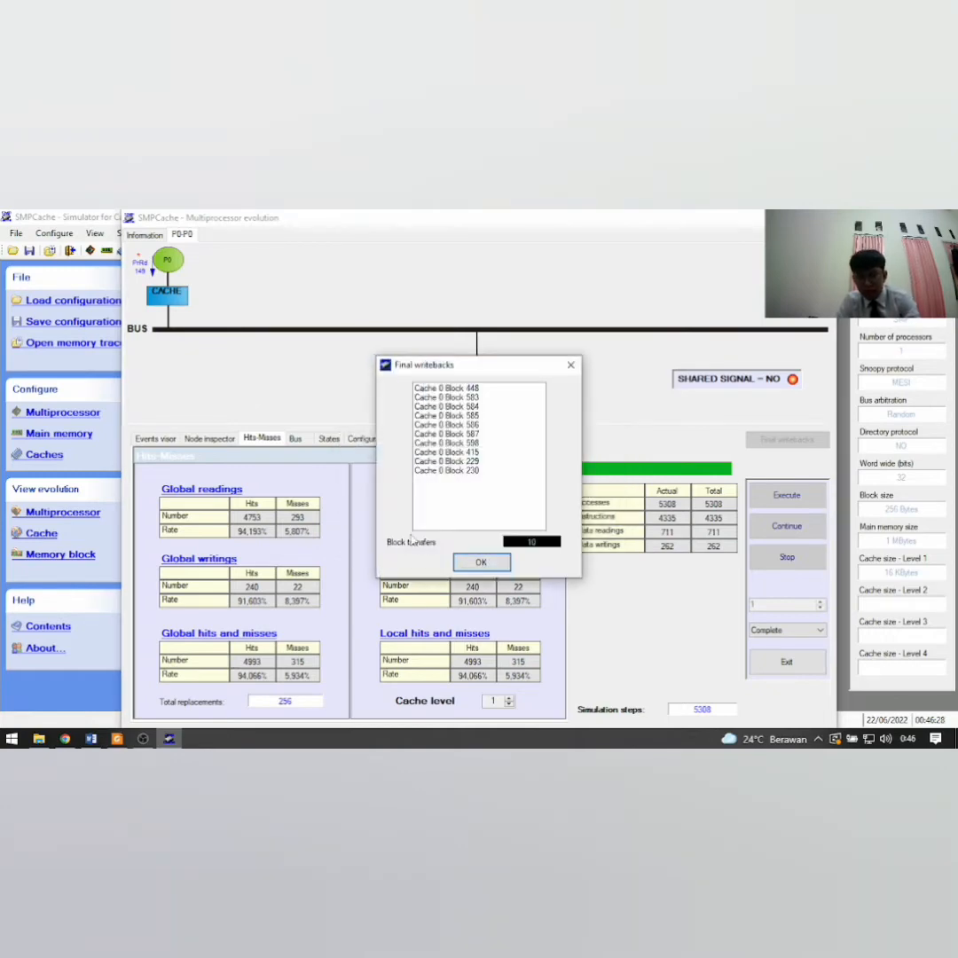
left_click(472, 565)
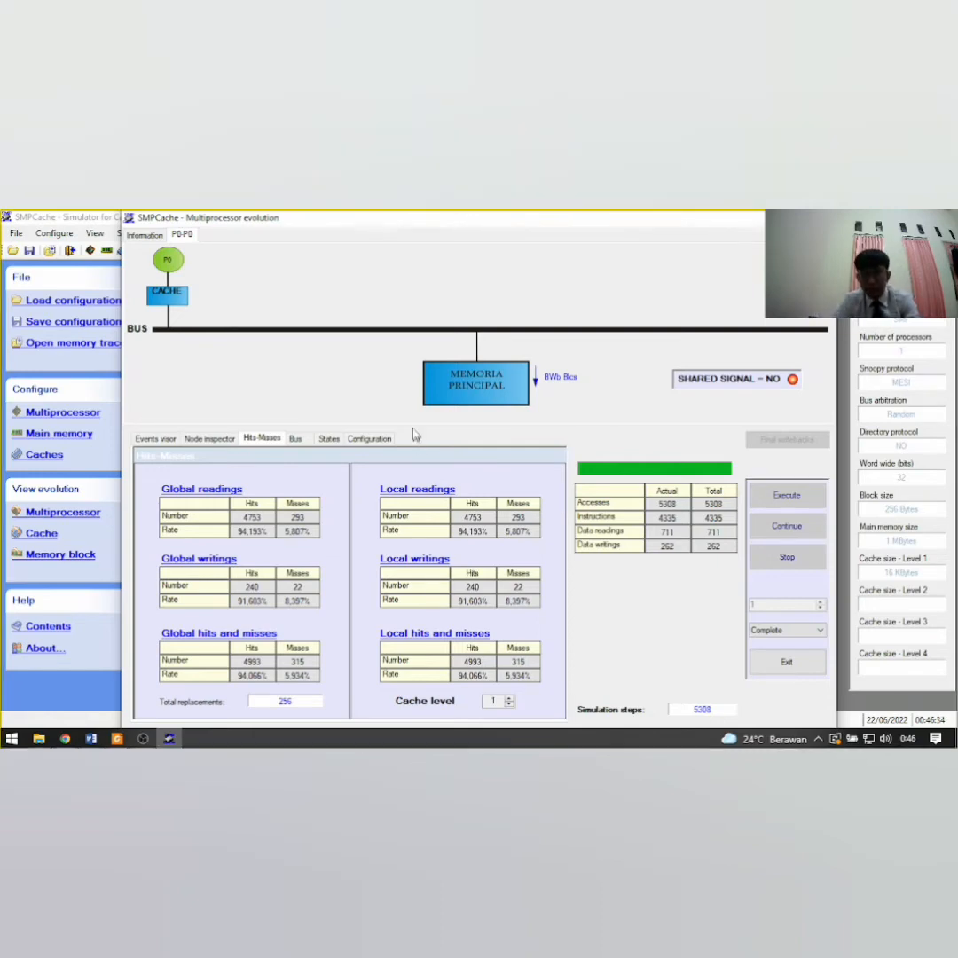
Snip the Global hits and misses table and paste it into the Direct 16 KB row's screenshot cell in Word.
key("super+shift+s")
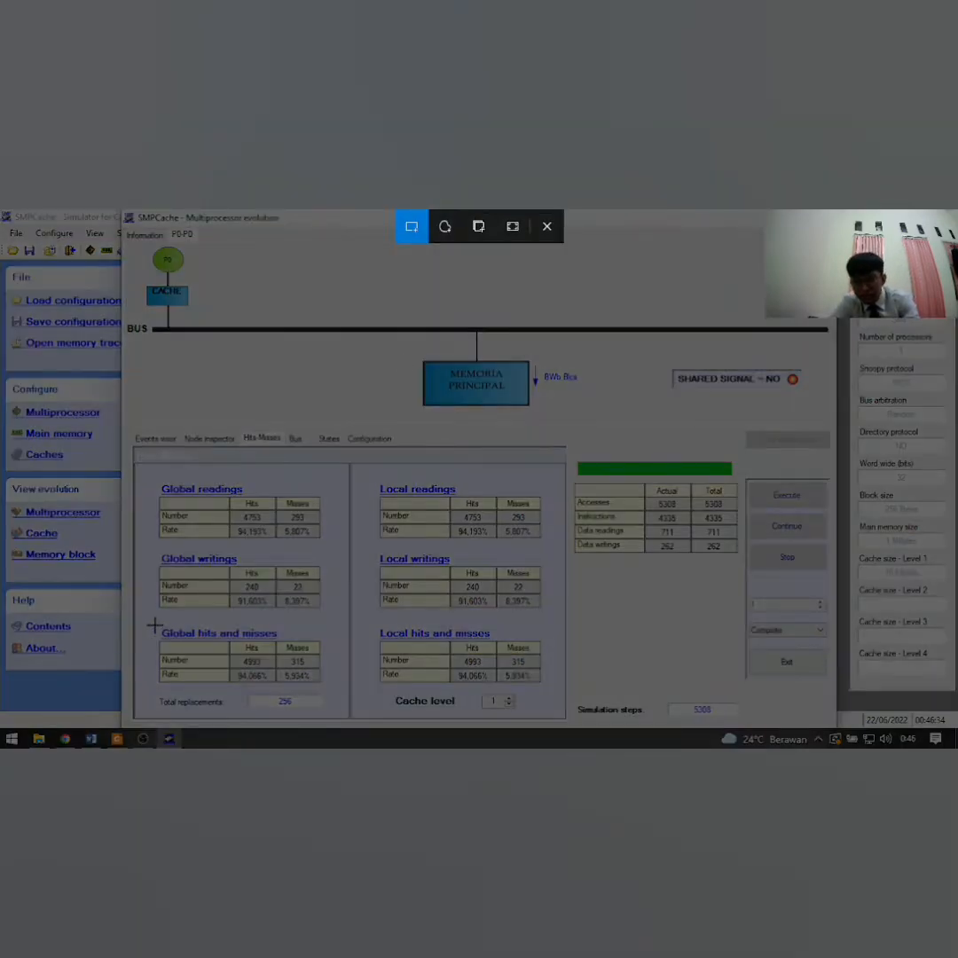
left_click_drag(156, 625, 326, 685)
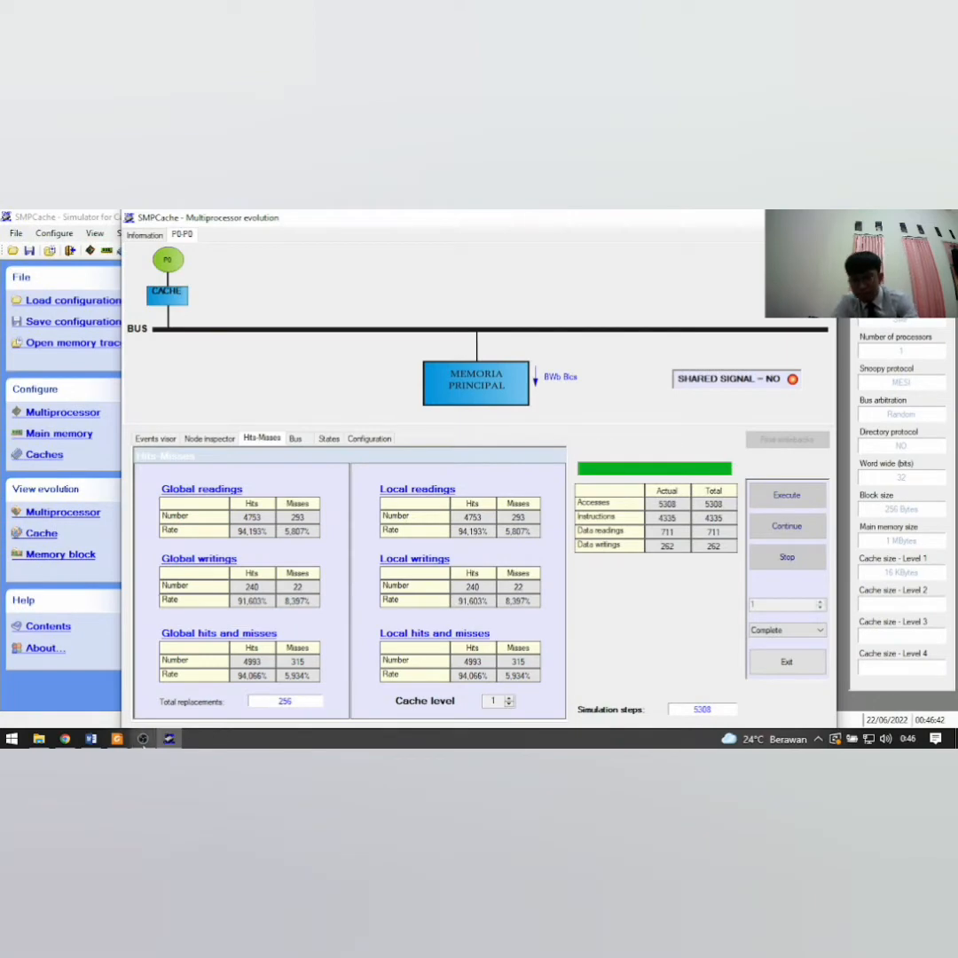
left_click(90, 739)
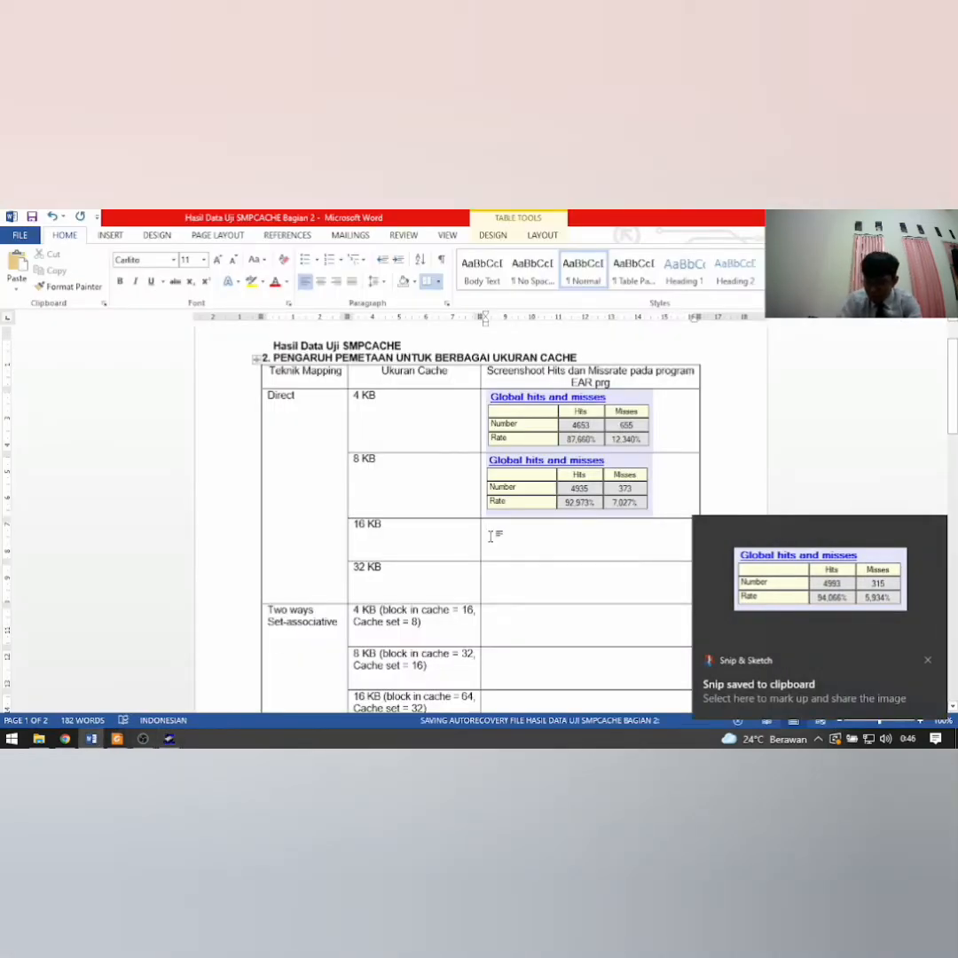
key("ctrl+v")
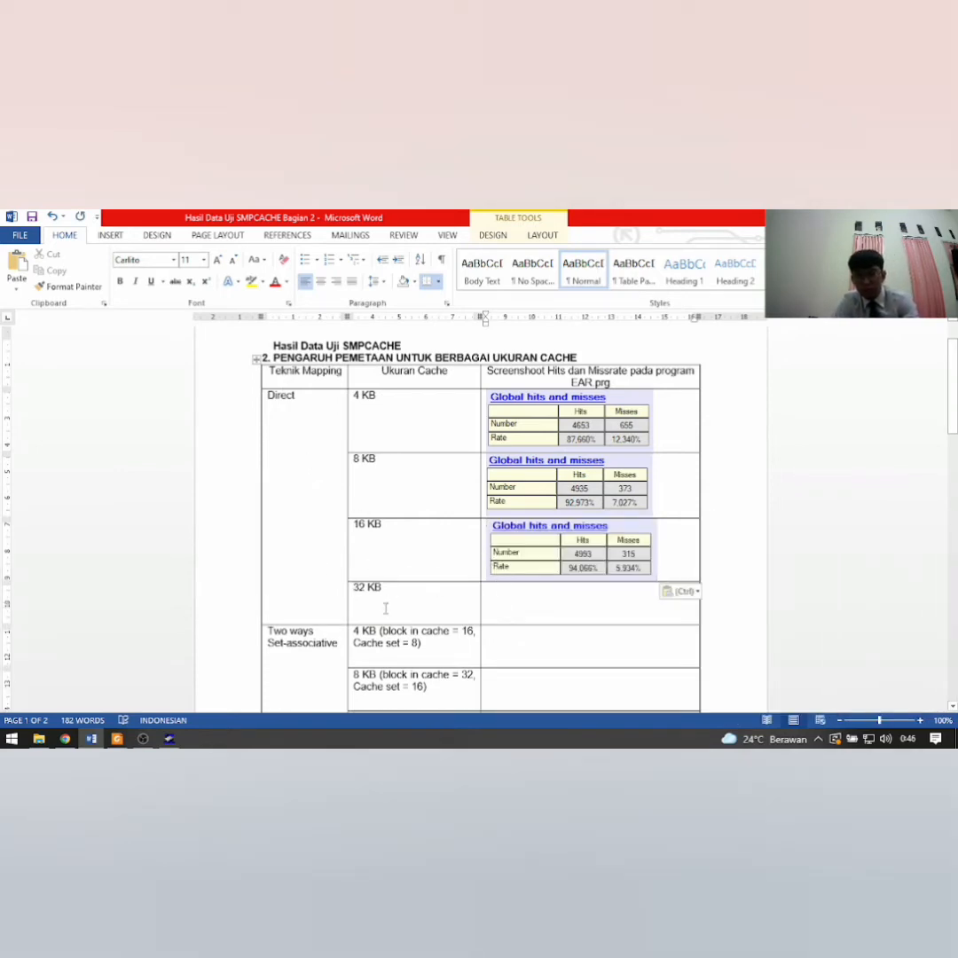
left_click(386, 584)
Switch to SMPCache, exit the multiprocessor evolution and raise the level 1 cache's block count to reach a 32 KByte cache size.
left_click(169, 738)
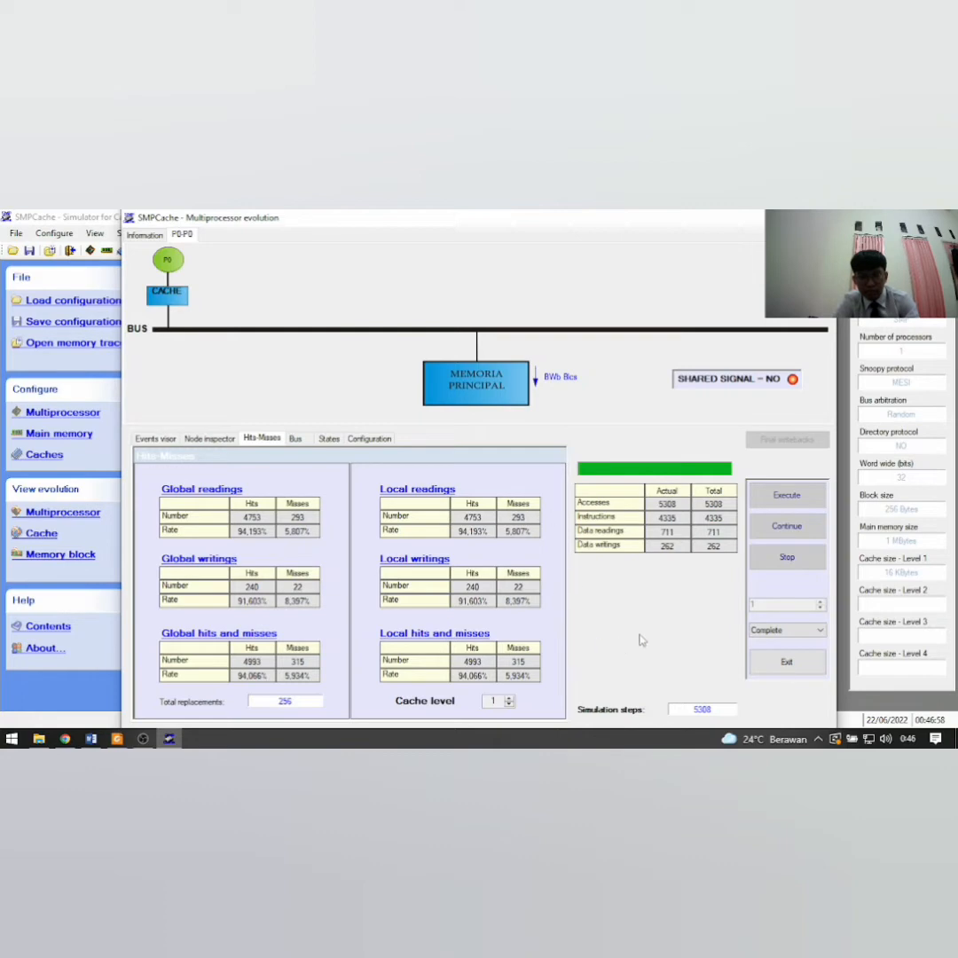
left_click(779, 664)
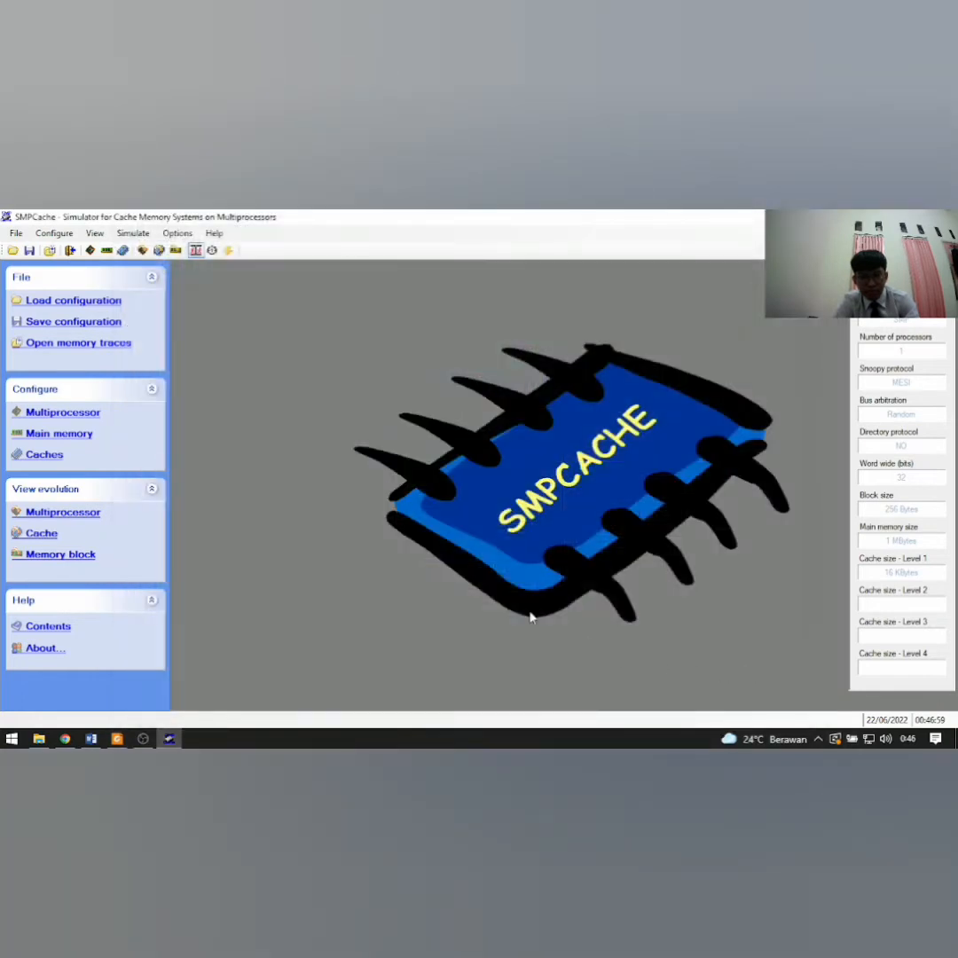
left_click(53, 455)
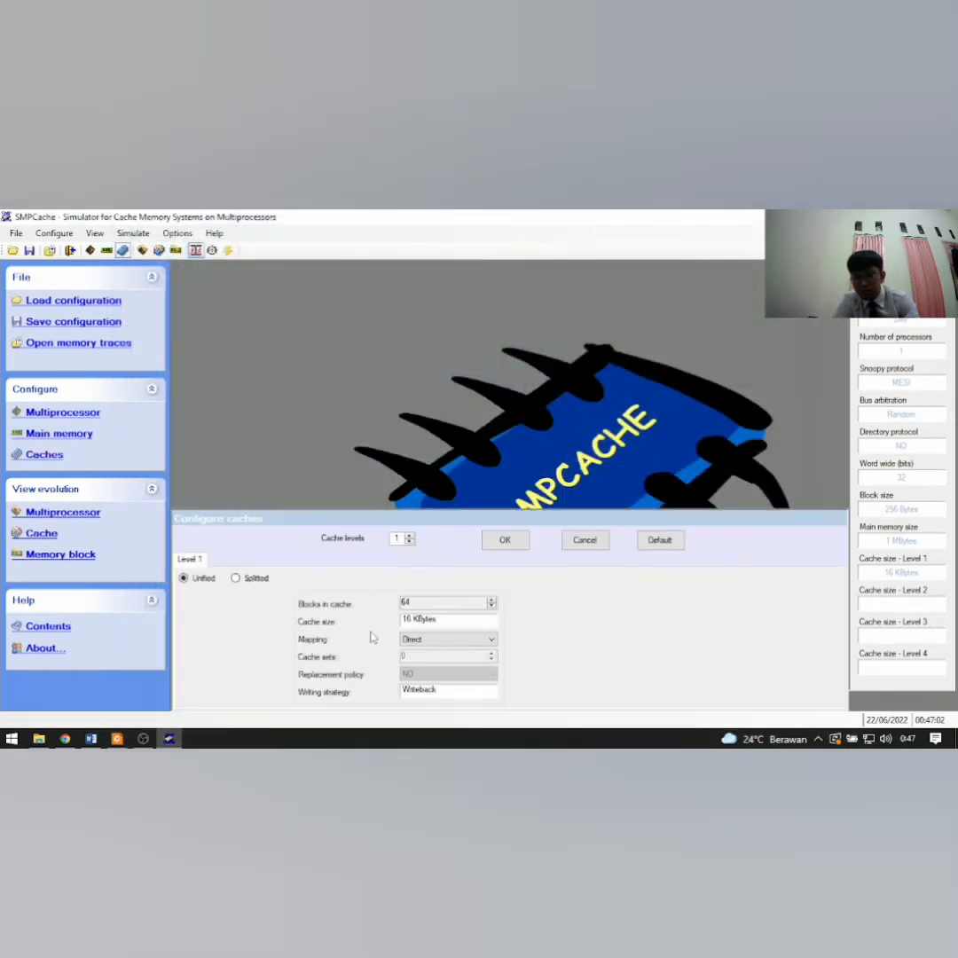
left_click(492, 606)
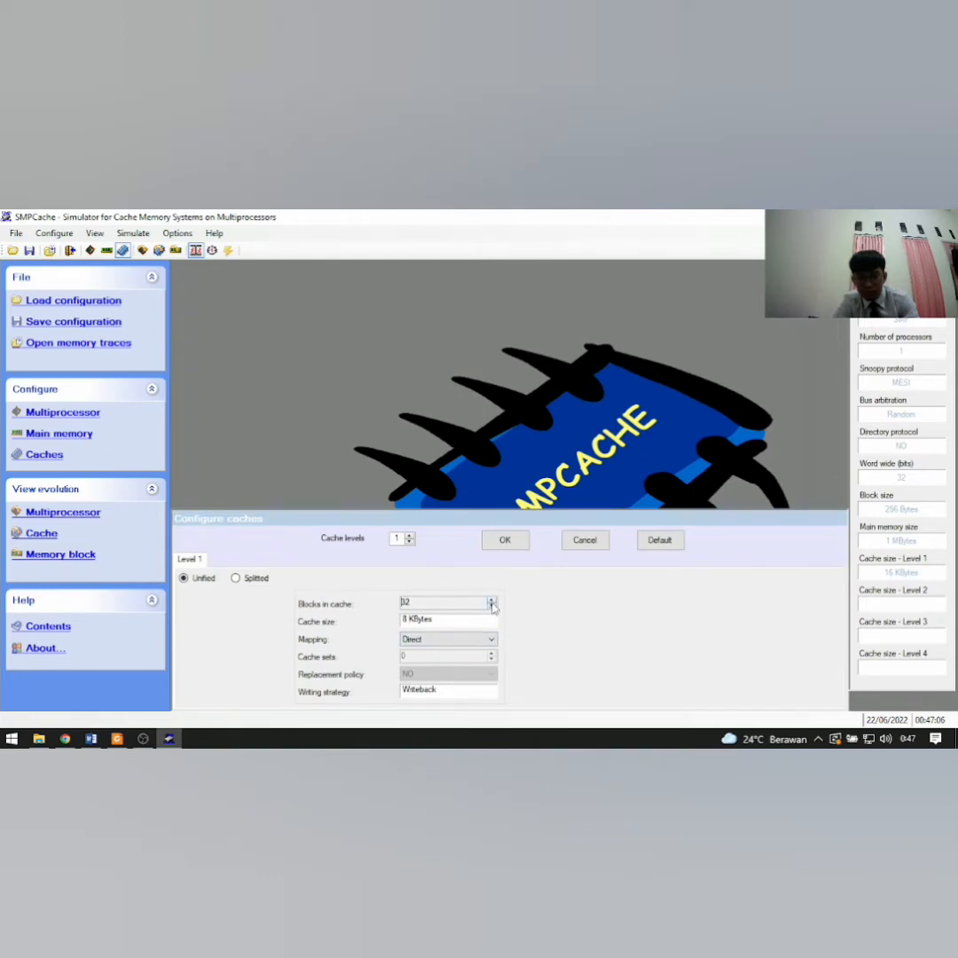
left_click(492, 602)
left_click(504, 540)
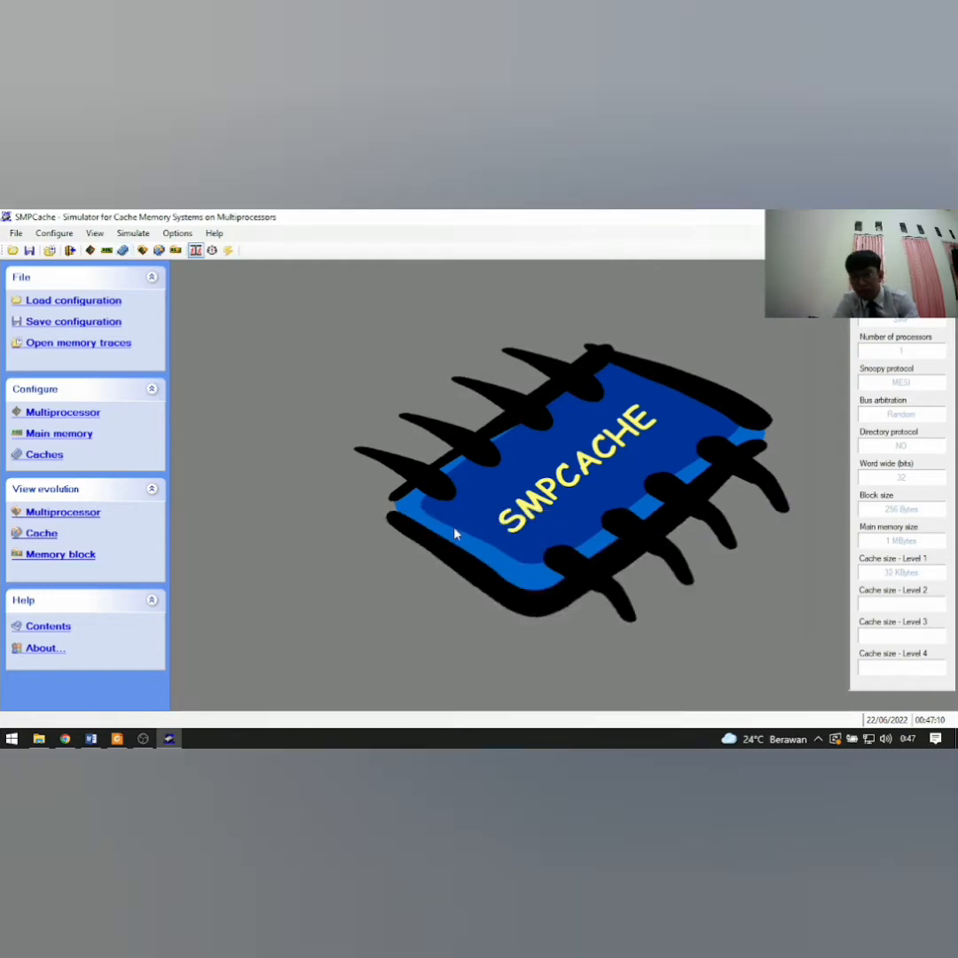
Open the multiprocessor evolution in Text format and execute a Complete simulation with the 32 KB cache.
left_click(89, 514)
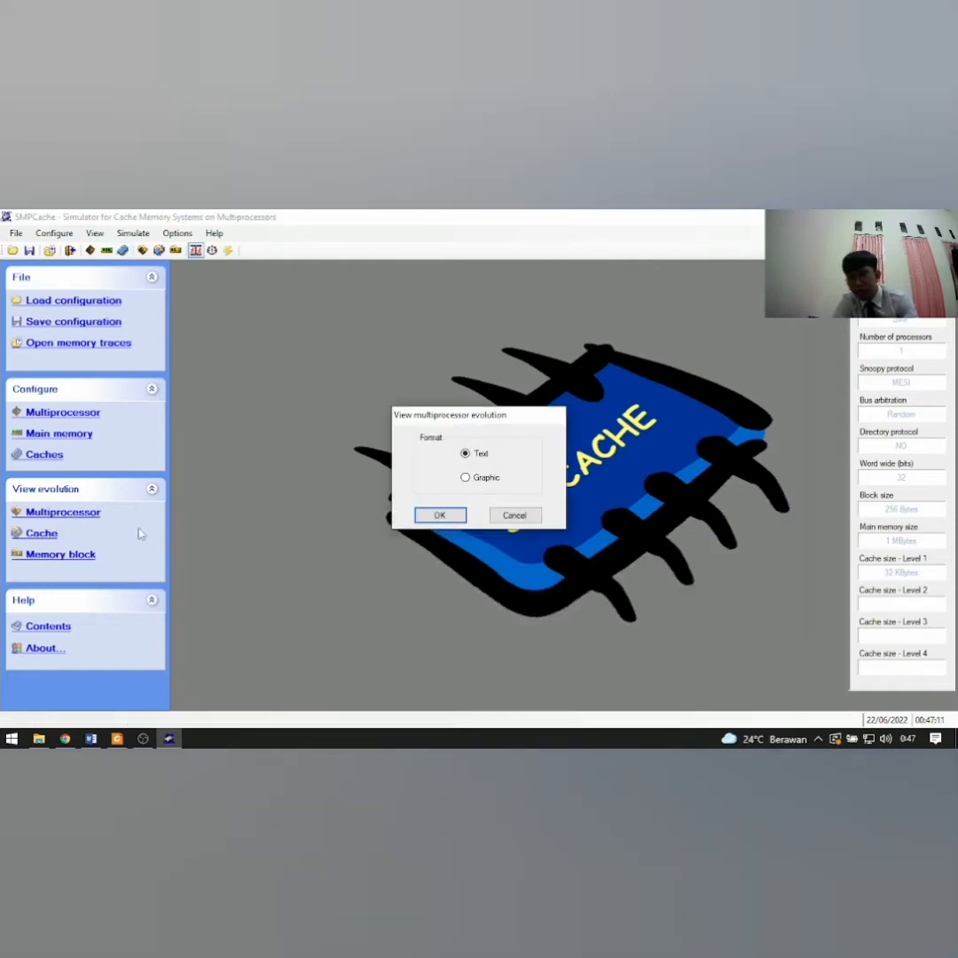
left_click(440, 516)
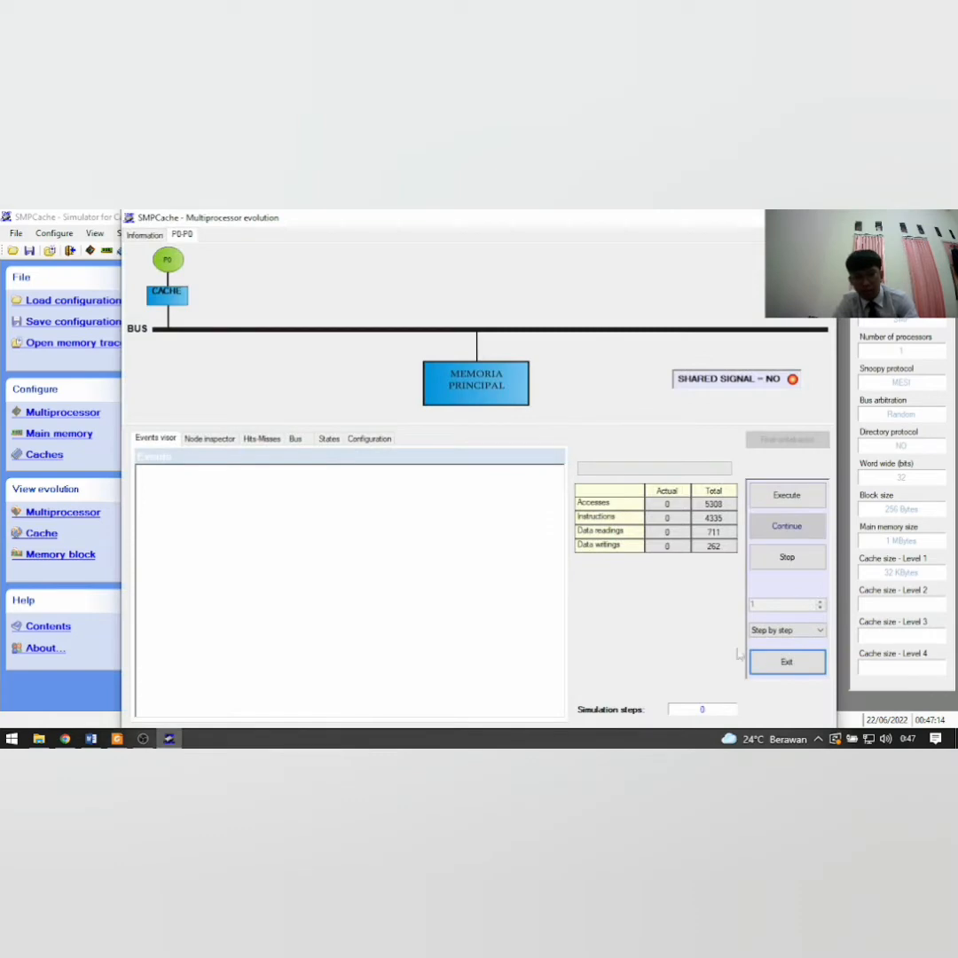
left_click(774, 632)
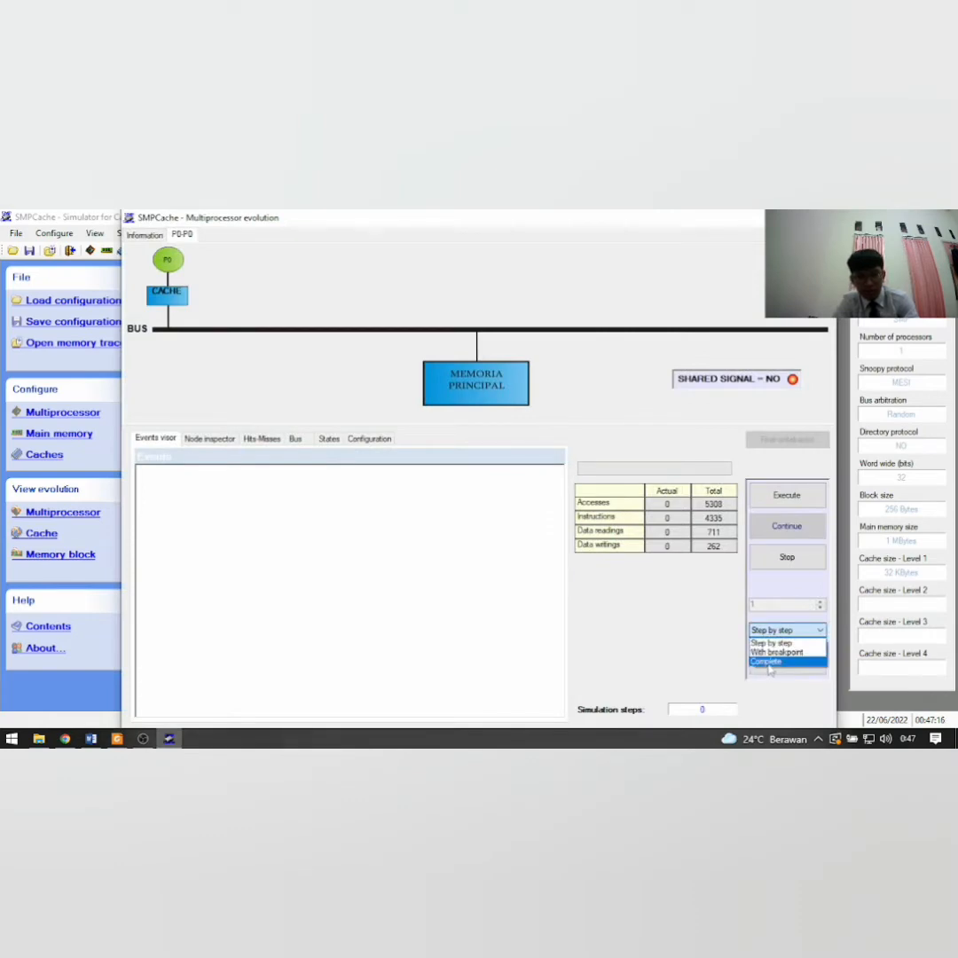
left_click(768, 661)
left_click(786, 495)
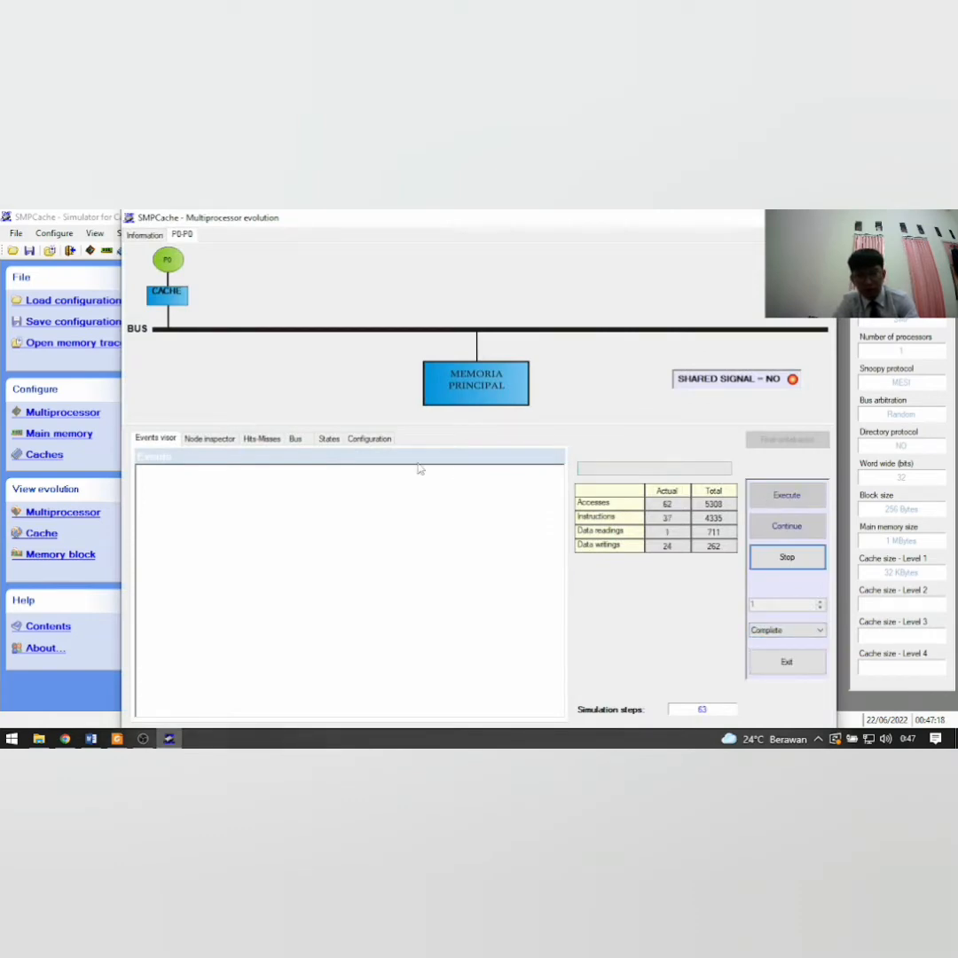
Show the Hits-Misses statistics for the 32 KB run and perform the final writebacks to empty the caches.
left_click(252, 439)
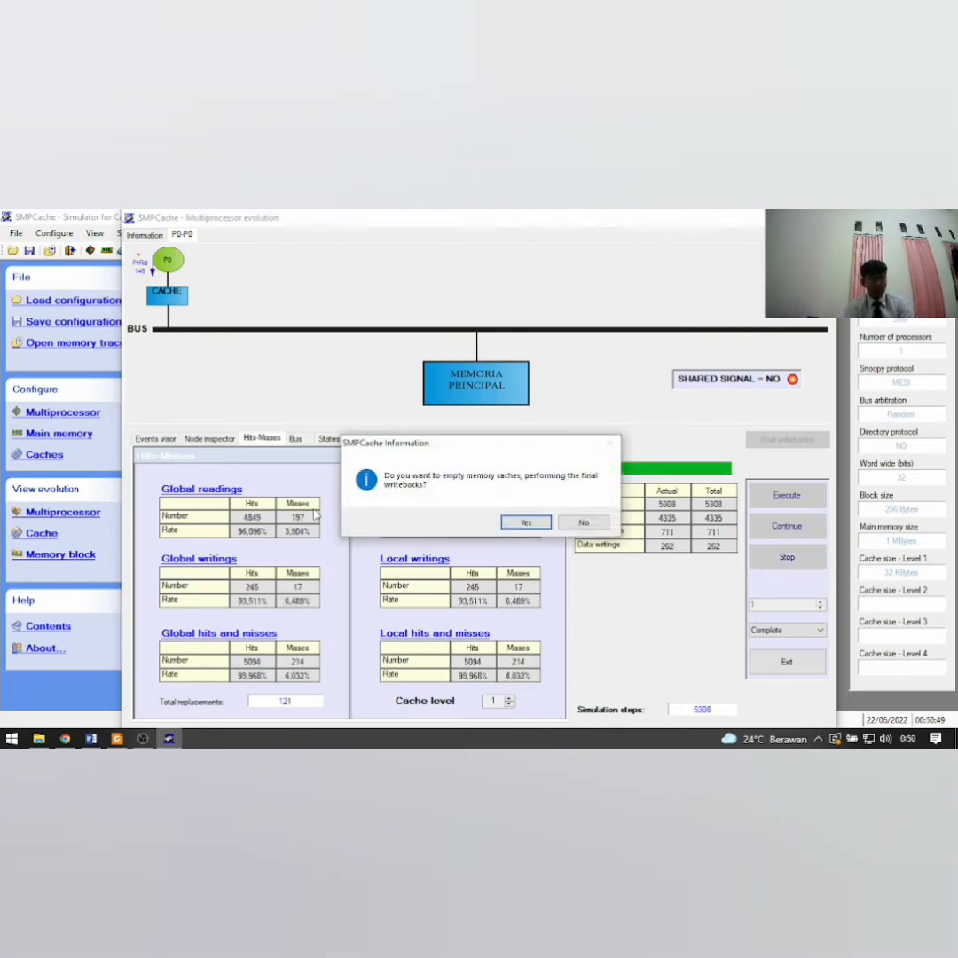
left_click(526, 523)
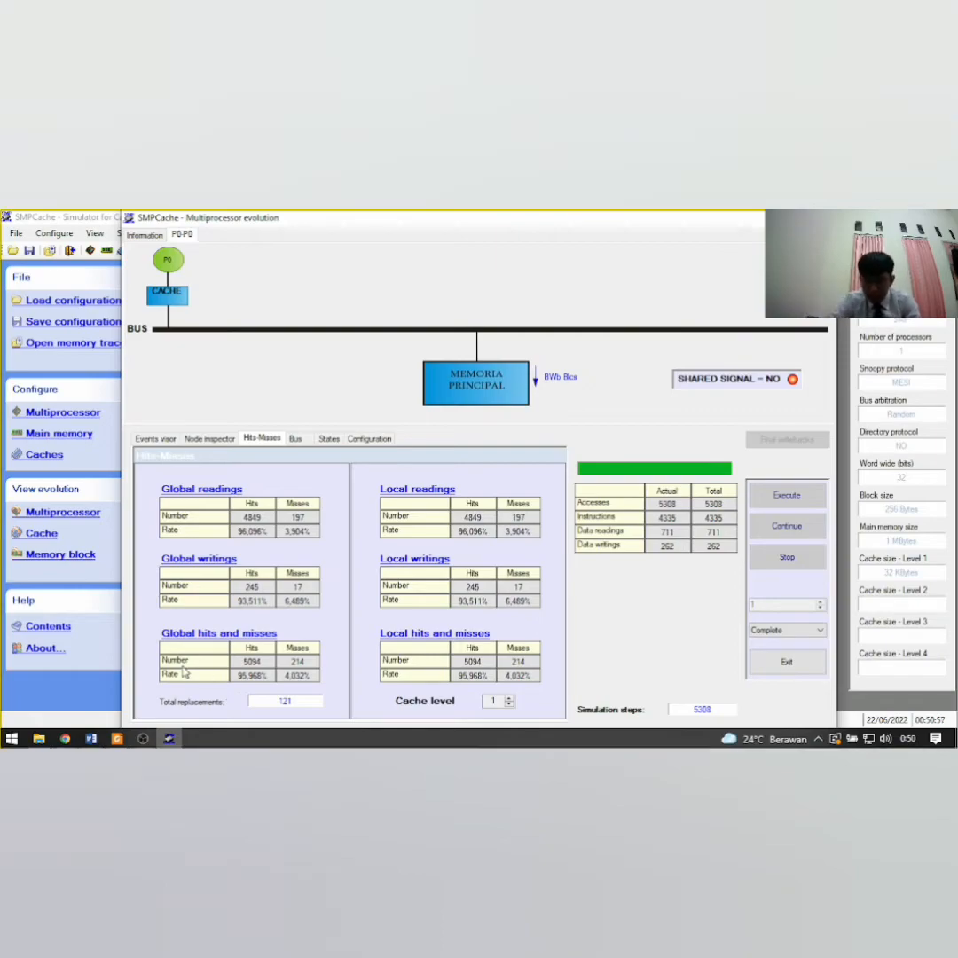
Snip the Global hits and misses table and paste it into the Direct 32 KB row's screenshot cell in Word.
key("super+shift+s")
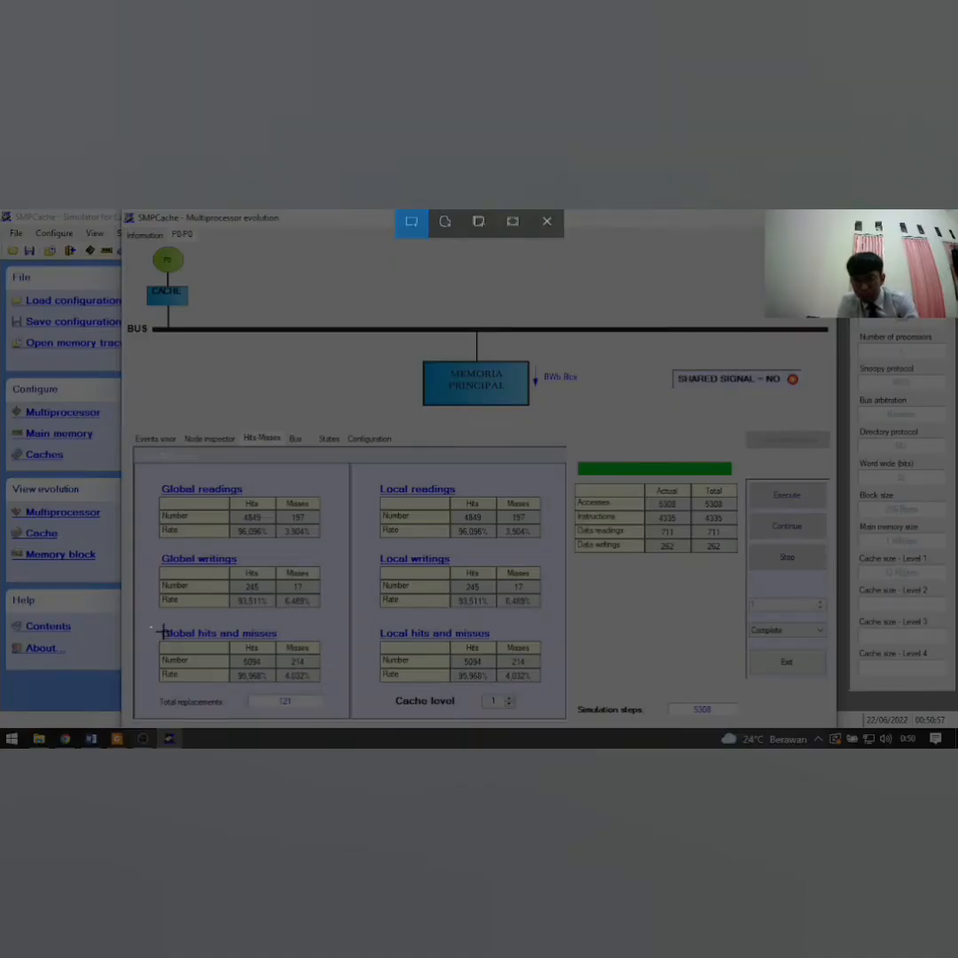
left_click_drag(152, 626, 325, 687)
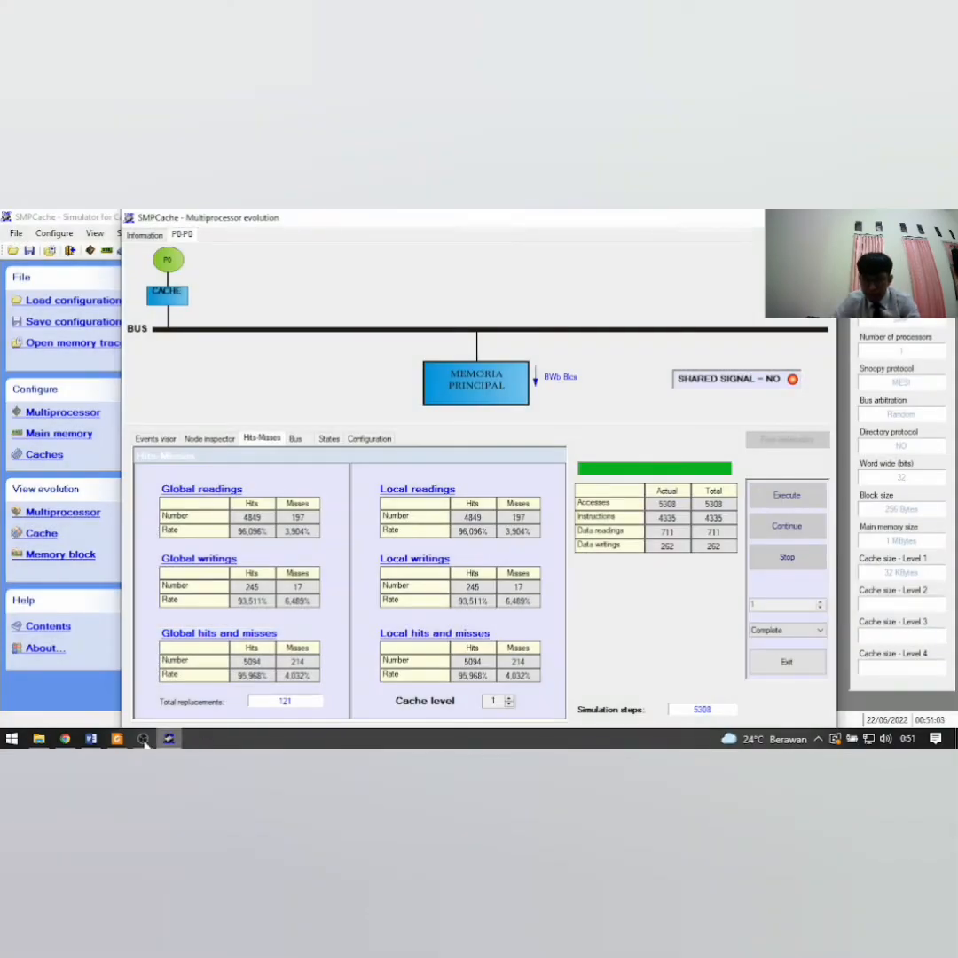
left_click(91, 738)
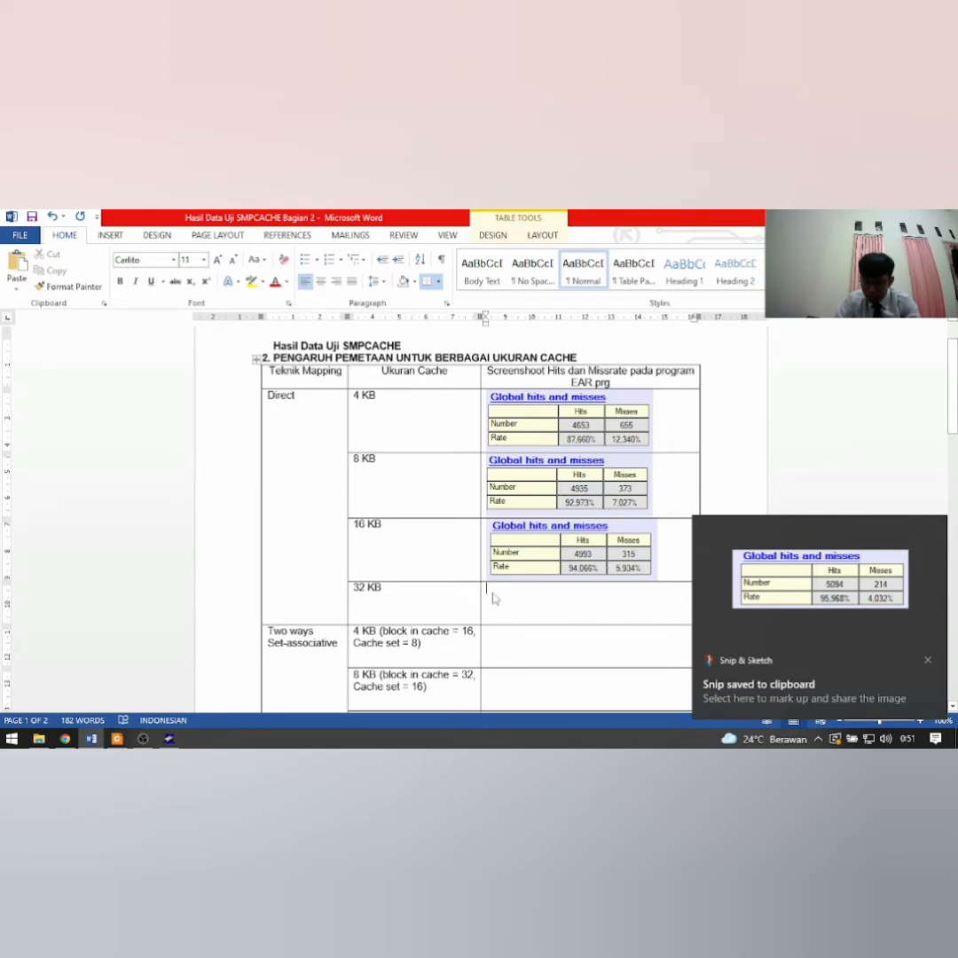
key("ctrl+v")
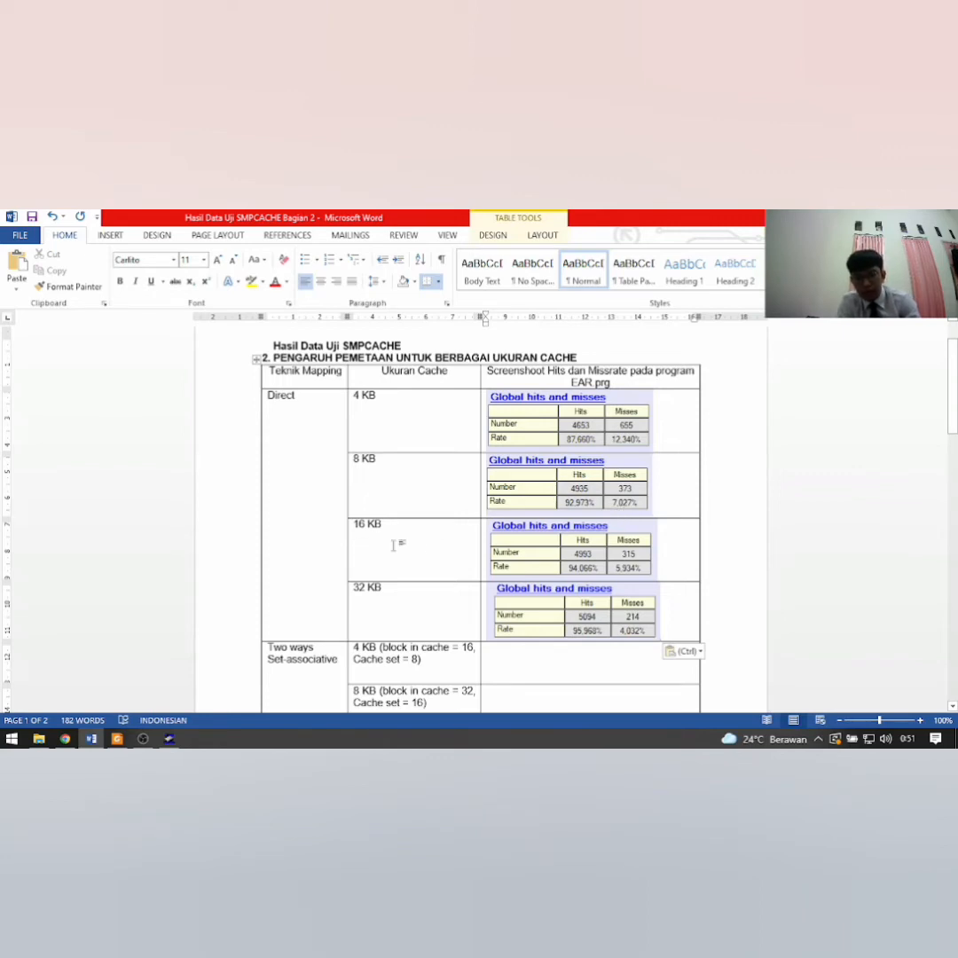
Review the completed Direct mapping results and the cache settings listed for the set-associative rows in the Word table.
scroll(568, 532, "down", 2)
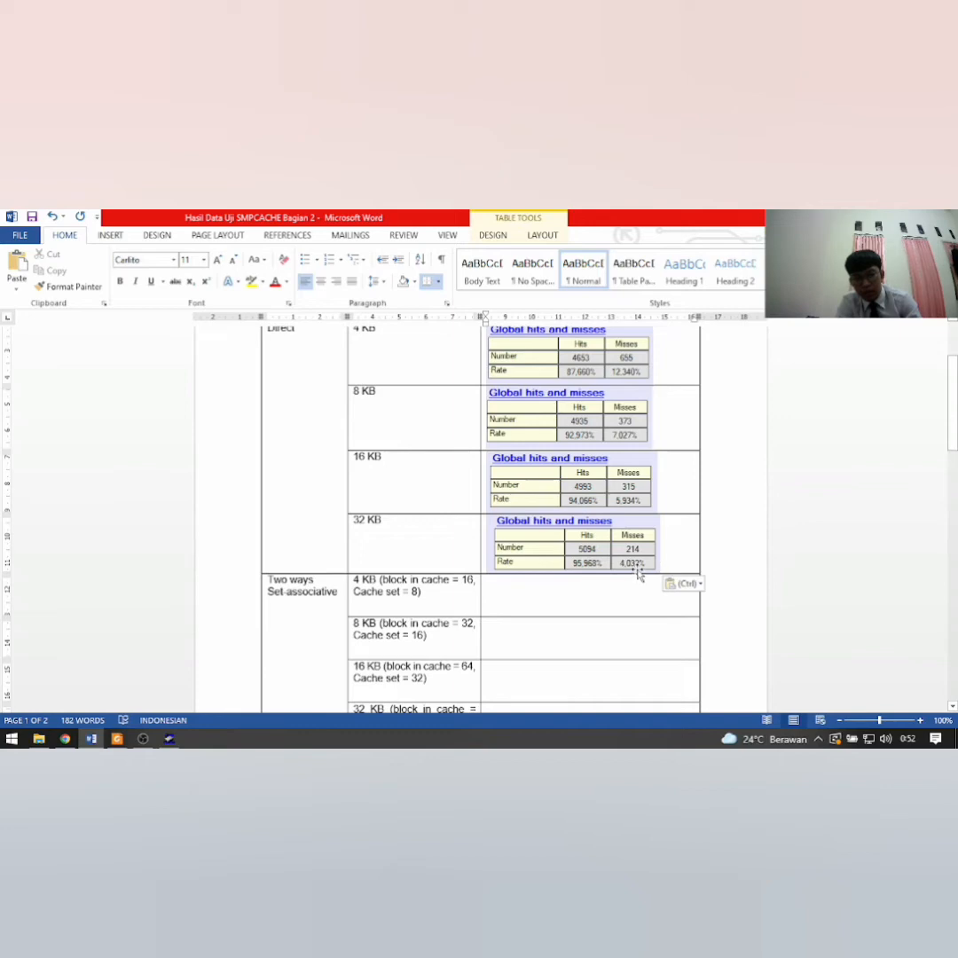
scroll(485, 484, "up", 3)
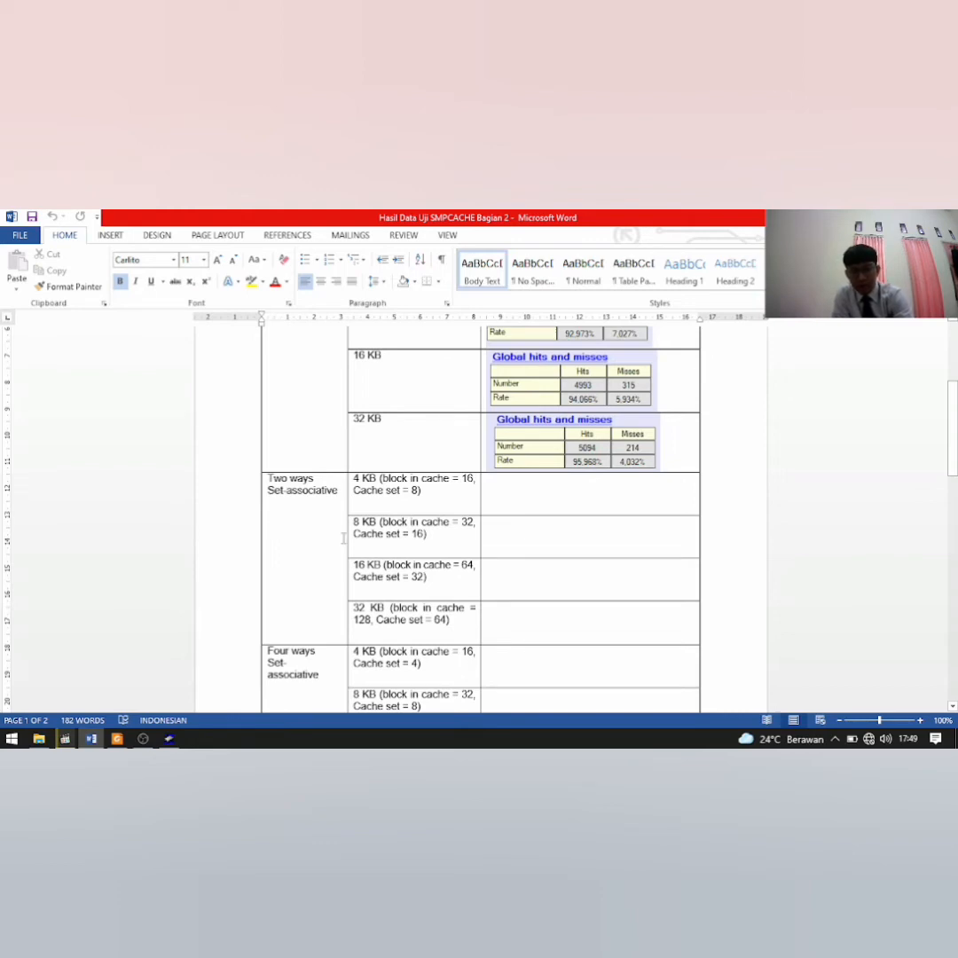
scroll(370, 501, "up", 4)
scroll(370, 500, "down", 4)
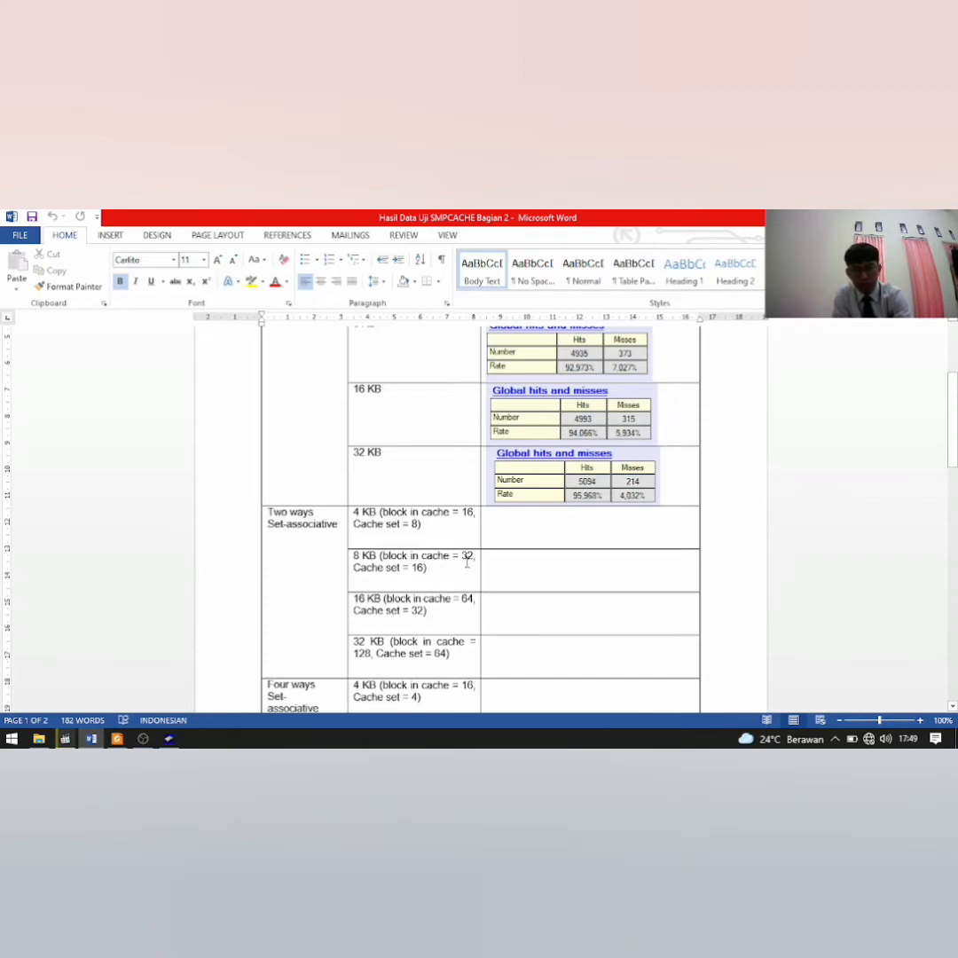
scroll(468, 561, "down", 1)
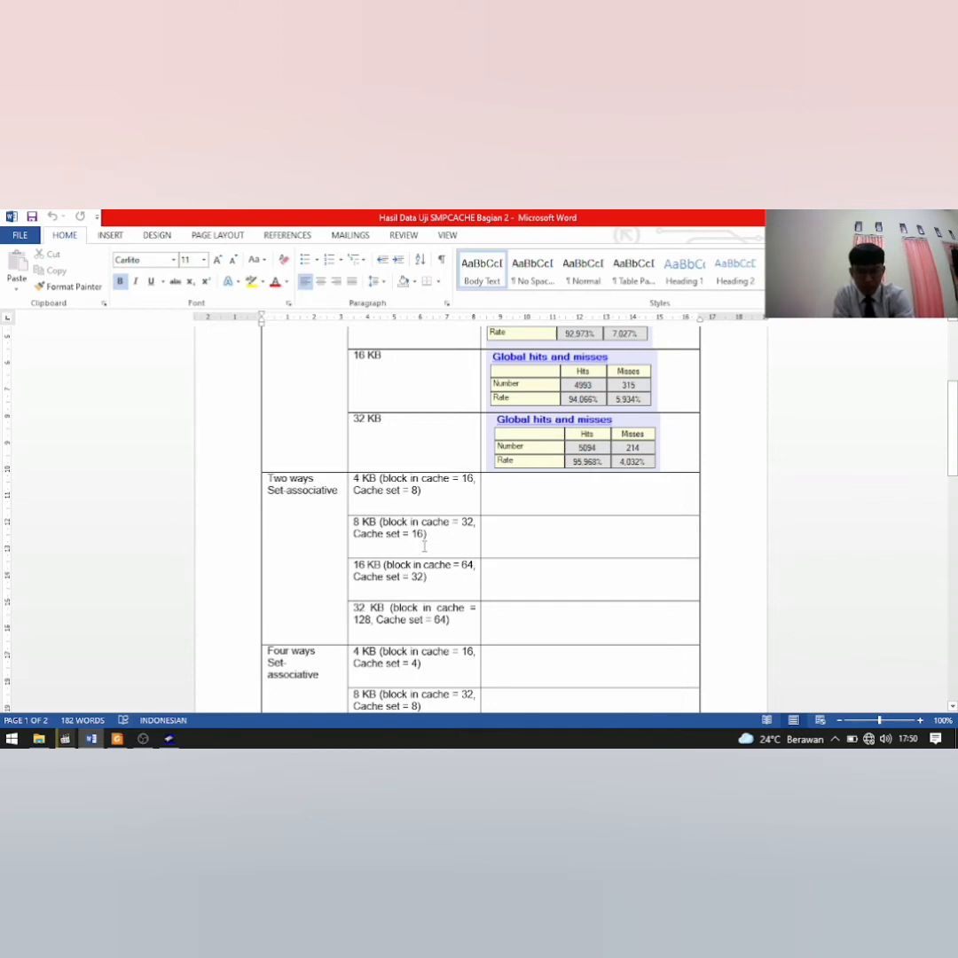
scroll(388, 542, "up", 3)
scroll(425, 545, "down", 2)
scroll(425, 545, "down", 3)
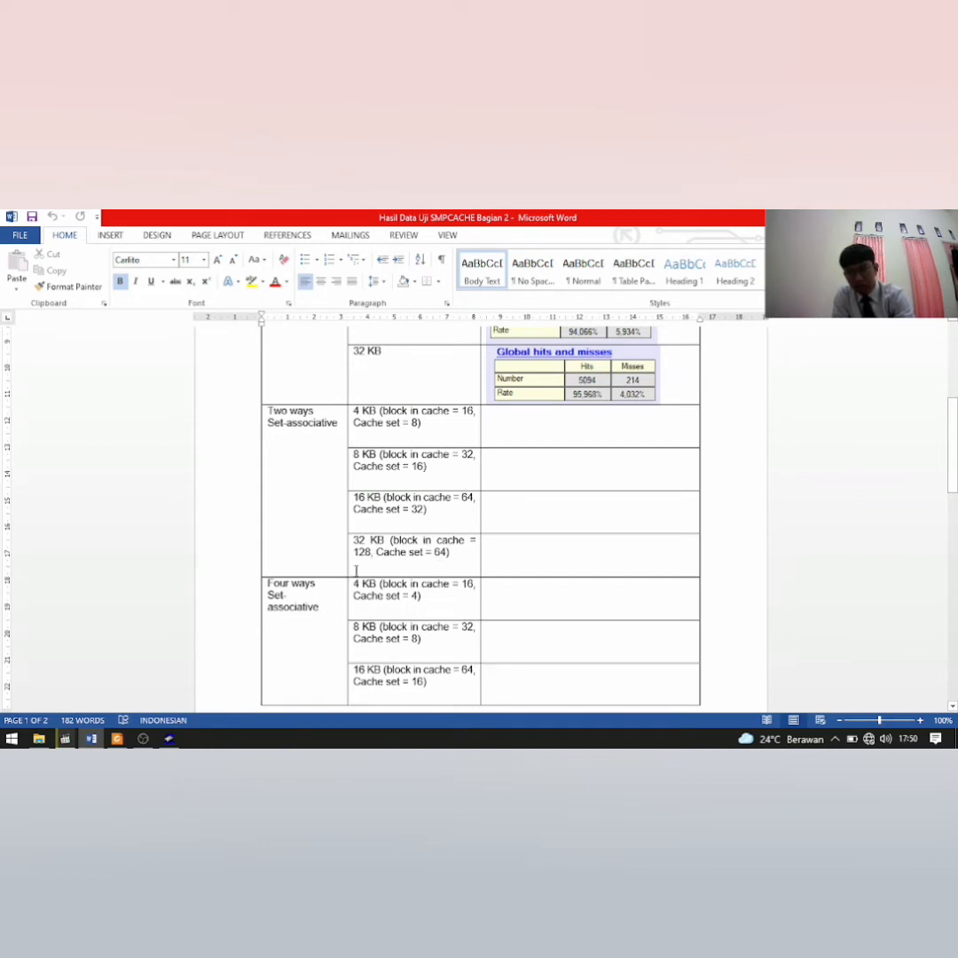
scroll(369, 497, "up", 3)
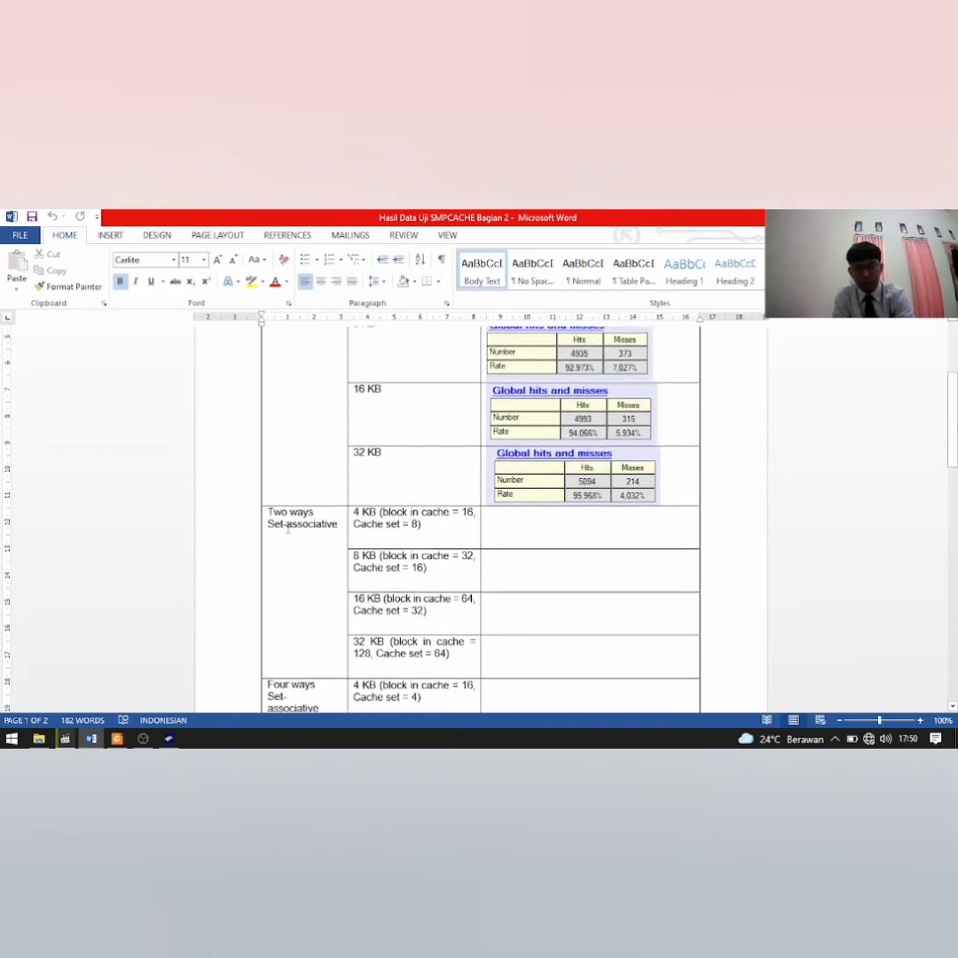
scroll(436, 531, "up", 2)
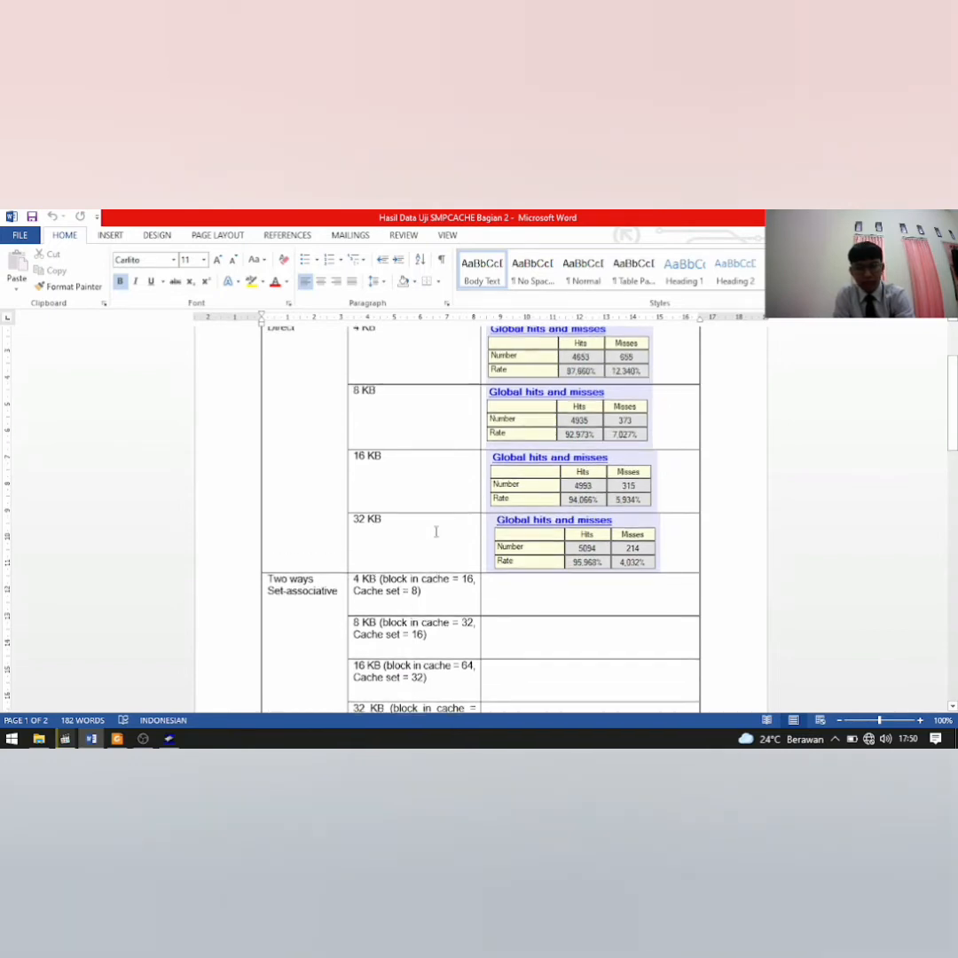
scroll(430, 525, "down", 3)
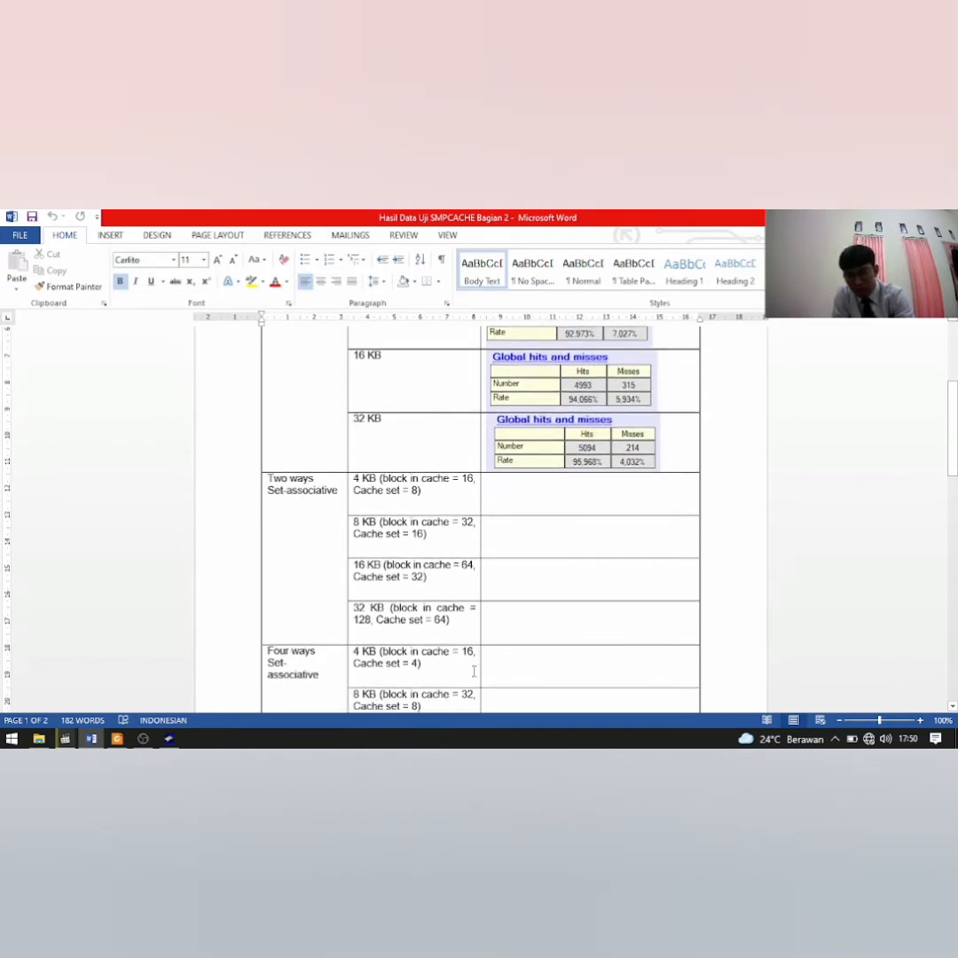
Read the mapping and cache size instructions in modul cache.pdf and compare the Word table's two-way 4 KB row with SMPCache's cache settings.
left_click(169, 739)
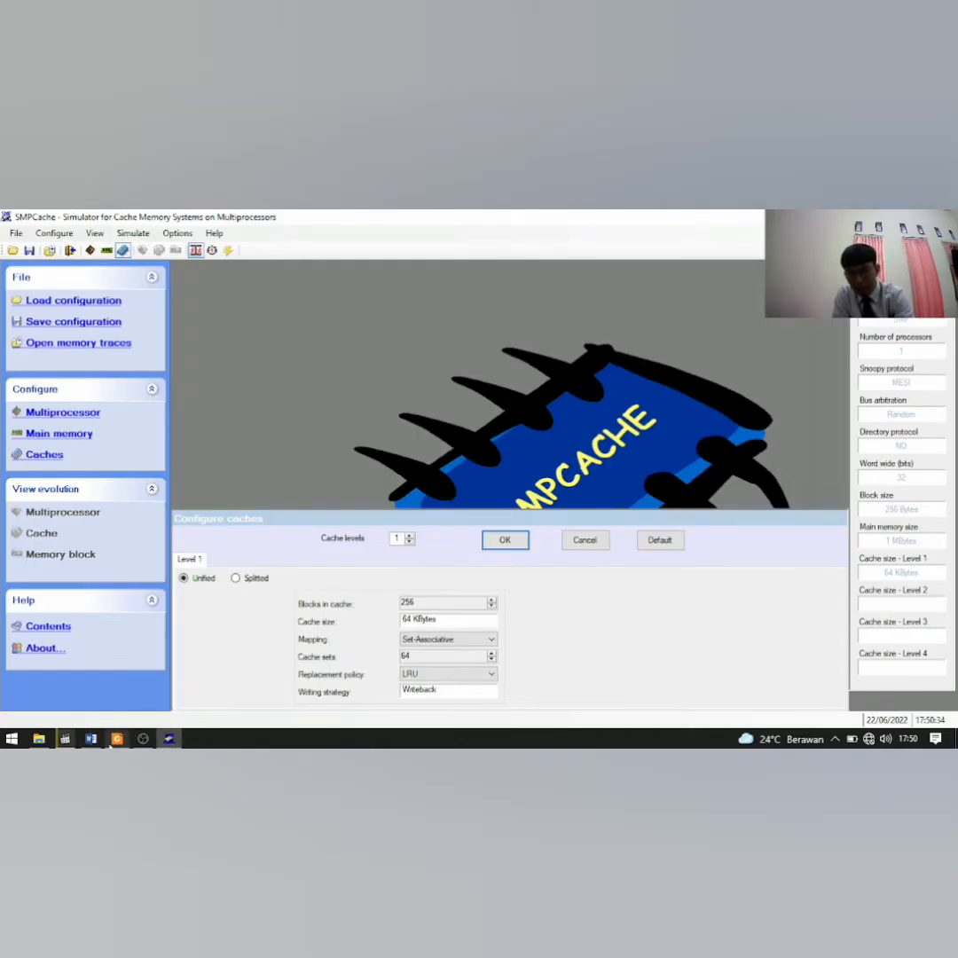
left_click(92, 739)
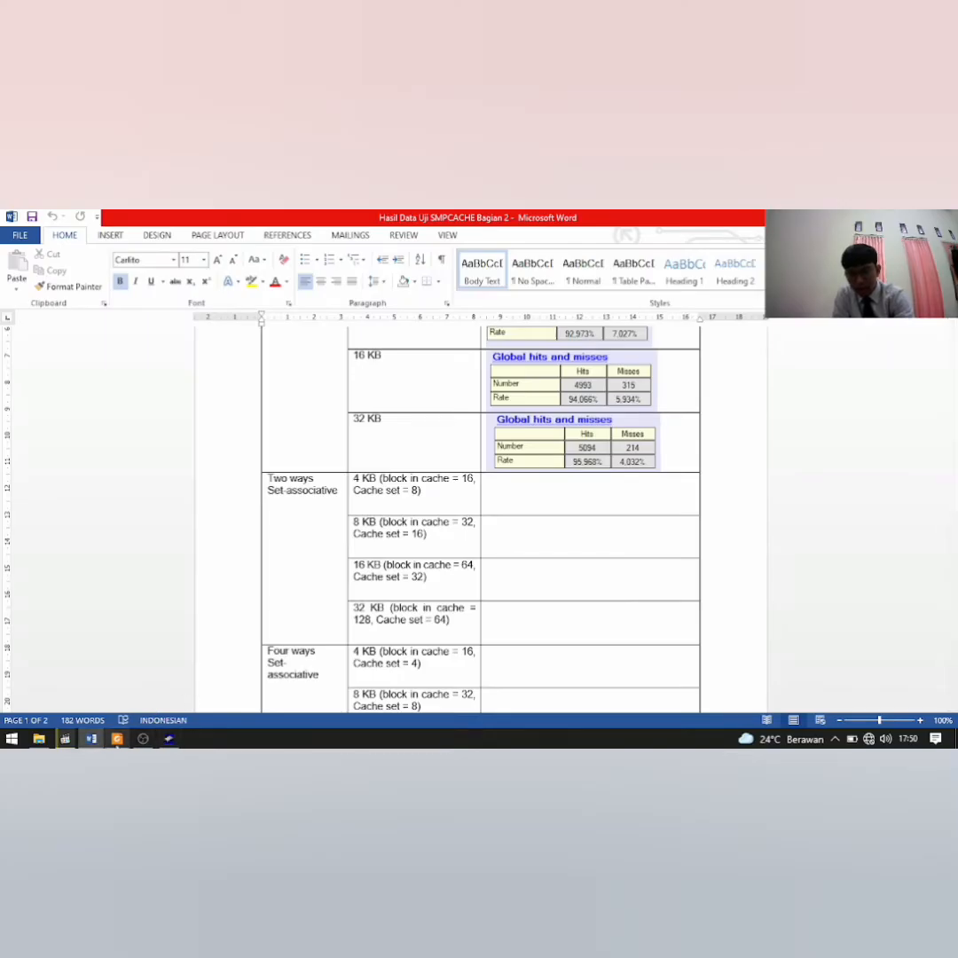
left_click(116, 739)
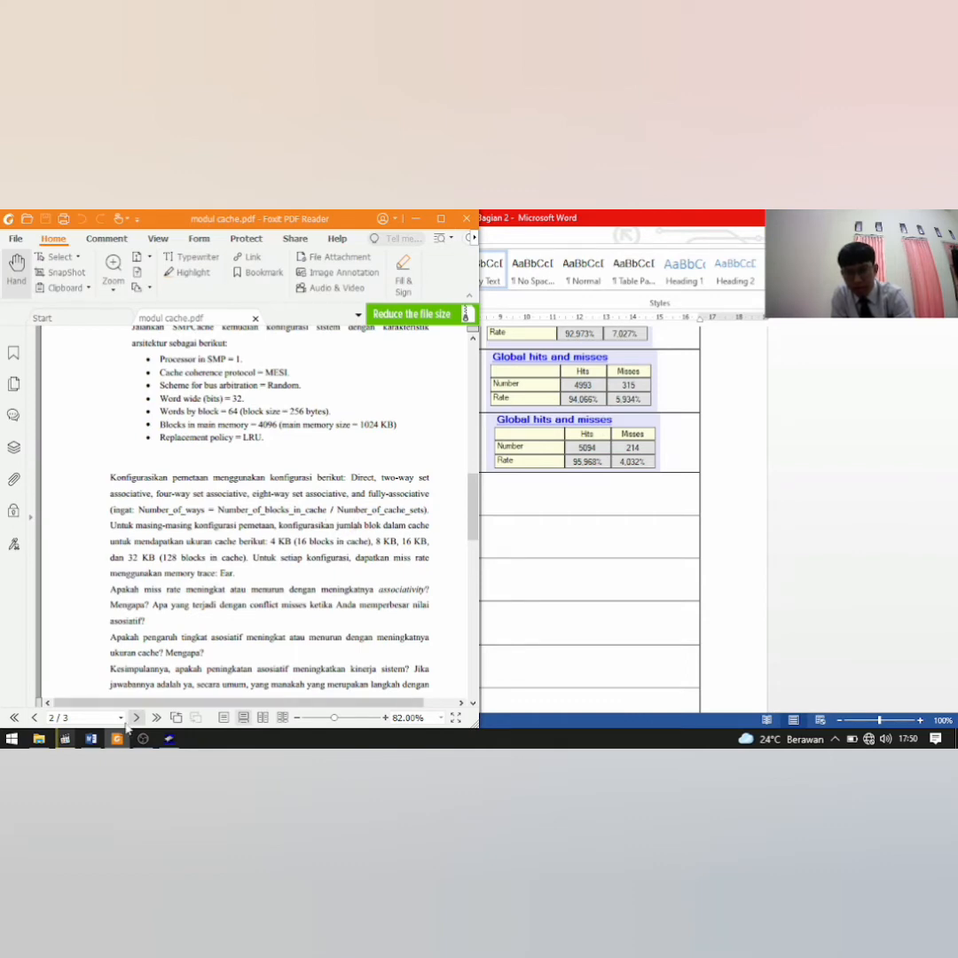
mouse_move(96, 741)
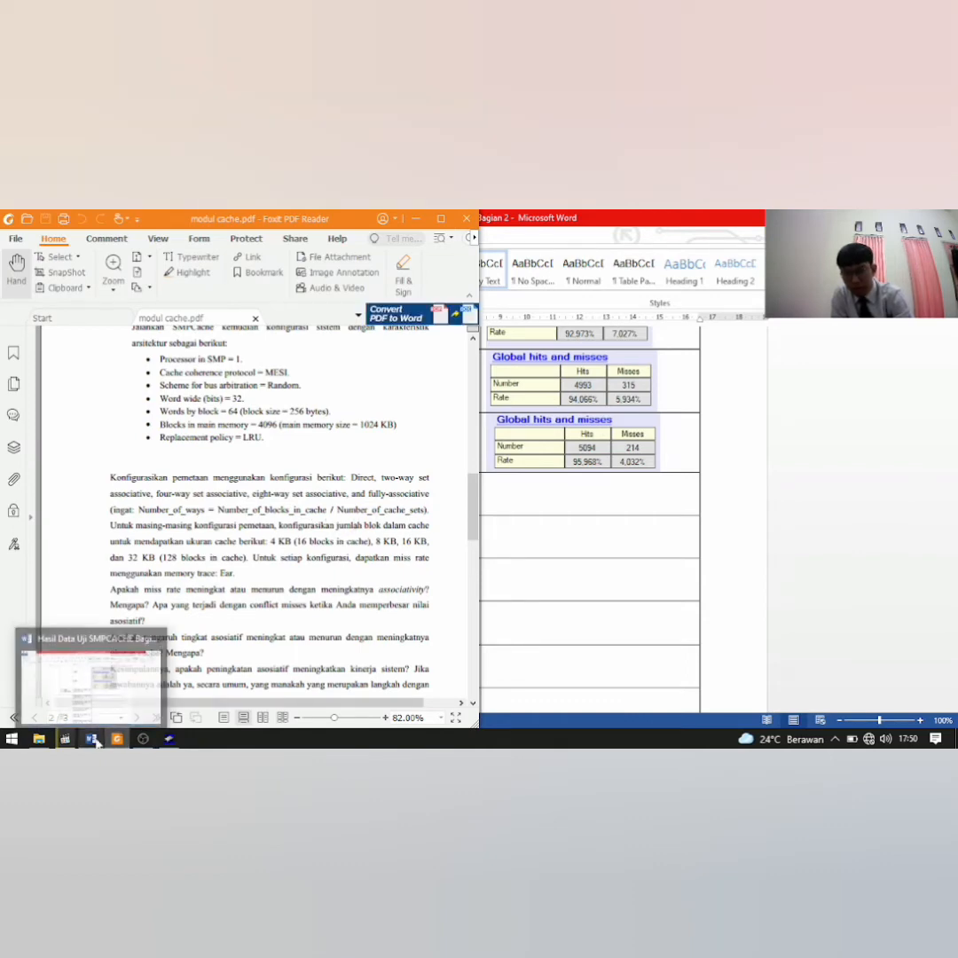
left_click(87, 593)
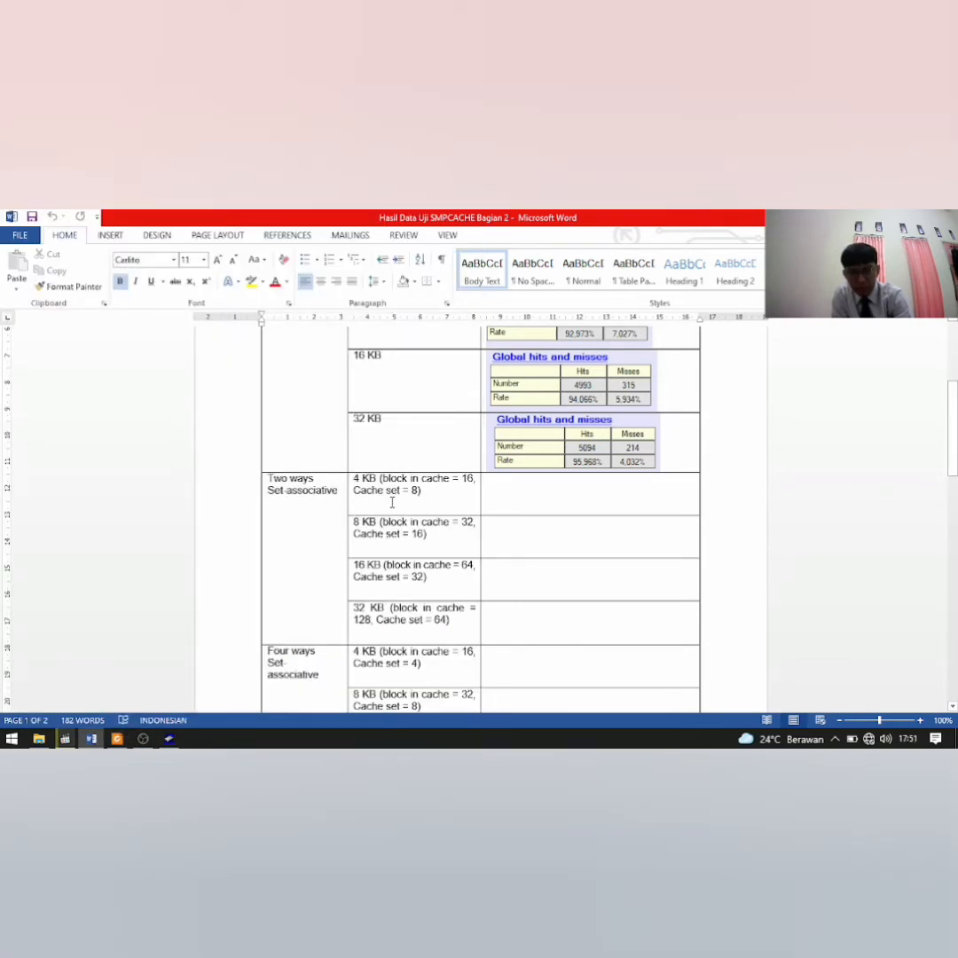
left_click(169, 739)
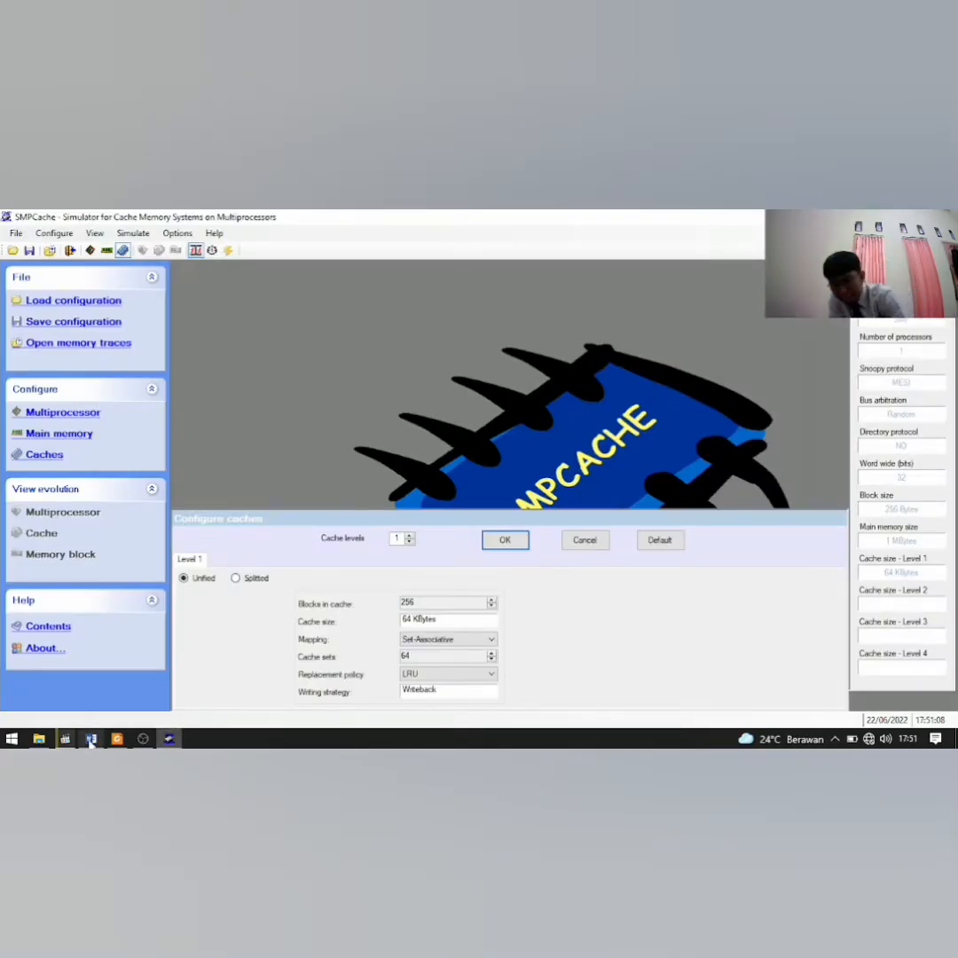
mouse_move(91, 741)
left_click(78, 628)
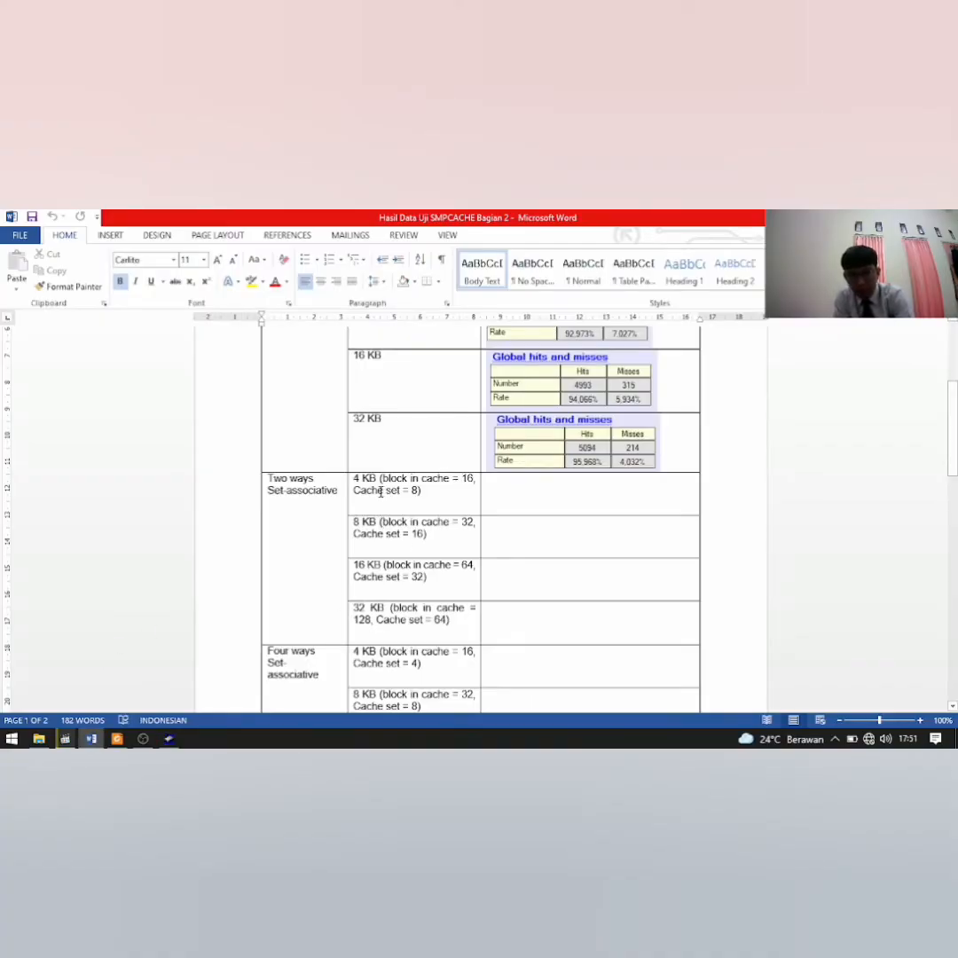
Switch to SMPCache and lower the level 1 cache's block count to 16 for a 4 KByte cache size.
left_click(170, 739)
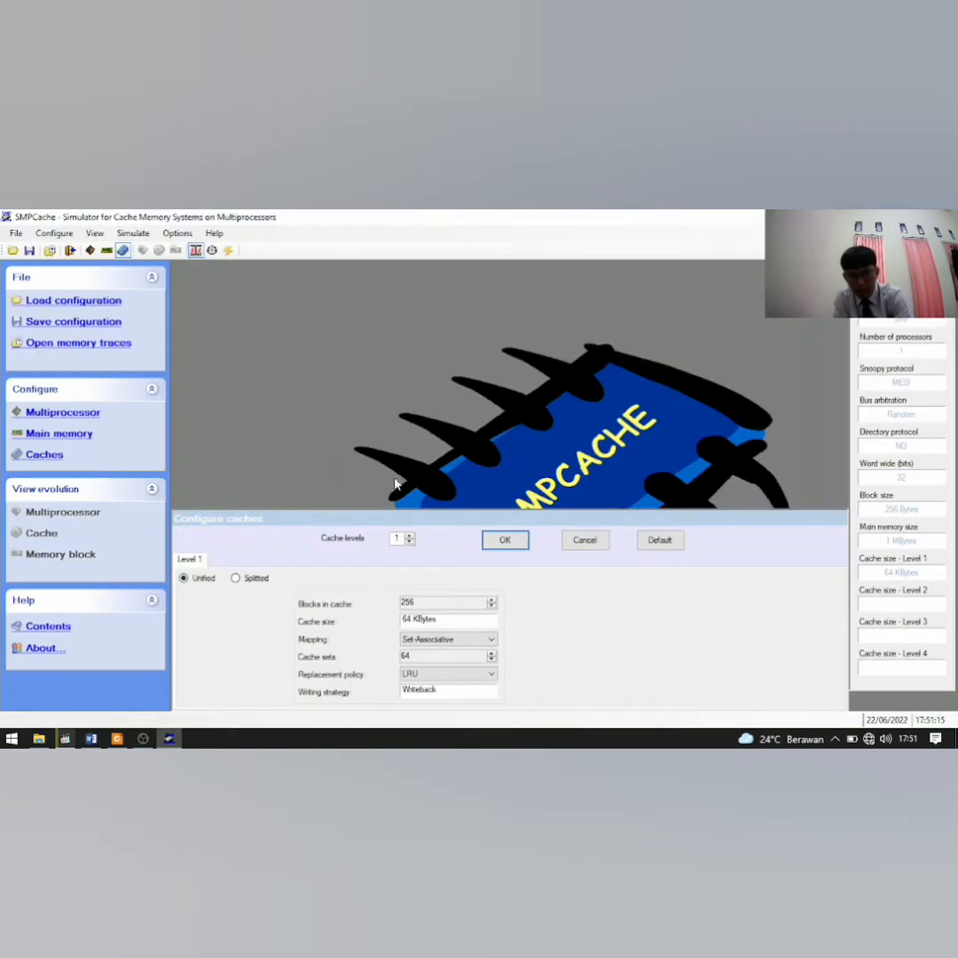
left_click(490, 607)
left_click(491, 606)
left_click(490, 607)
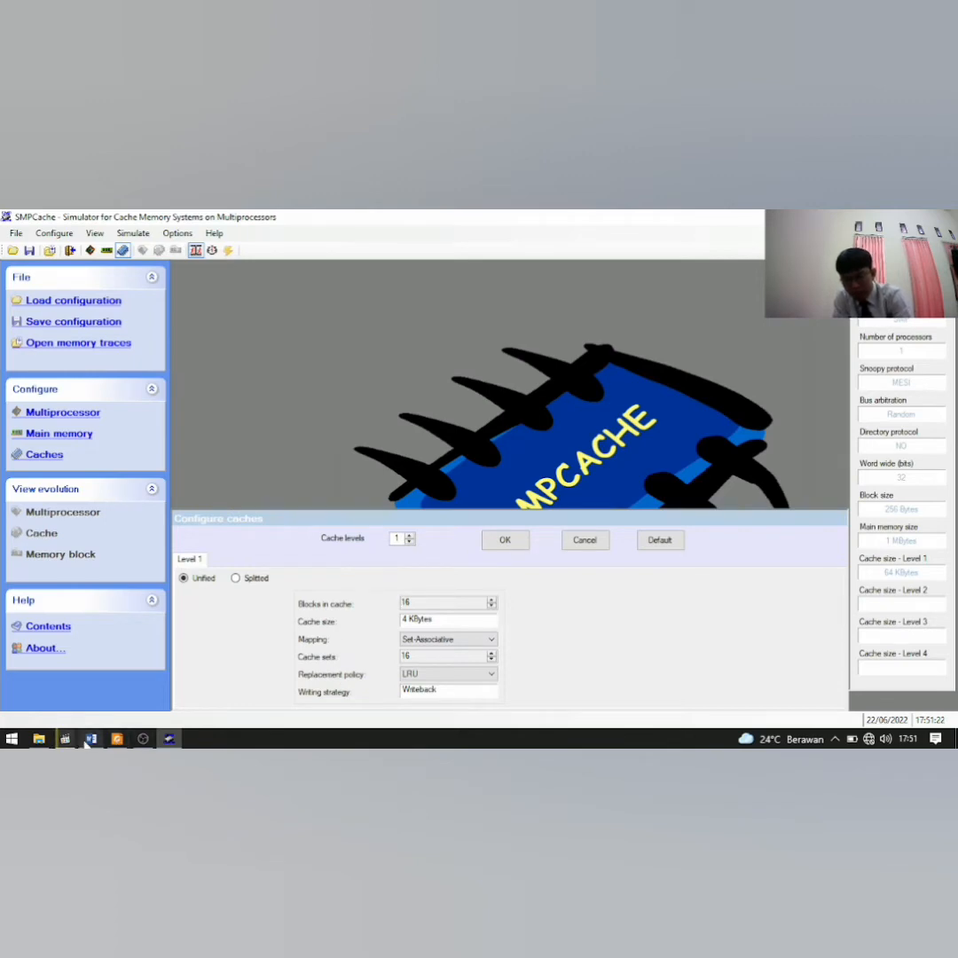
Recheck the two-way set-associative rows in Word, and choose Set-Associative as the level 1 cache's mapping in SMPCache.
mouse_move(88, 741)
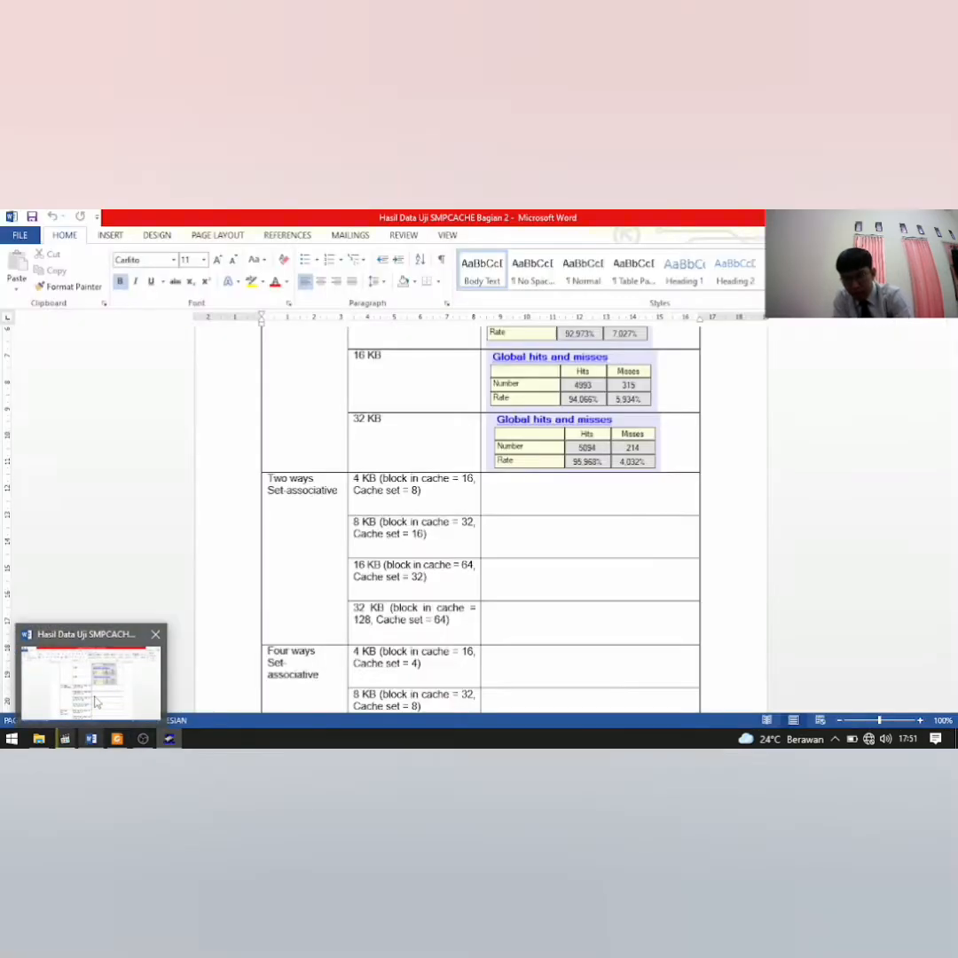
left_click(89, 675)
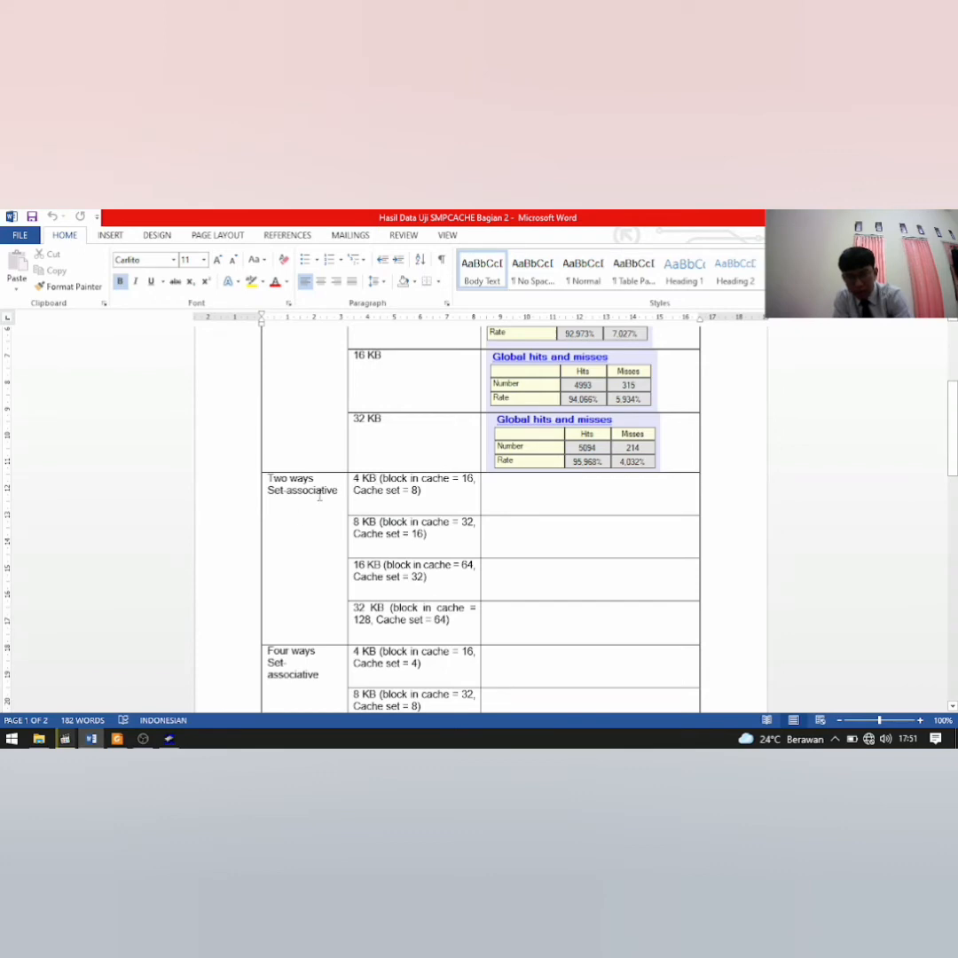
scroll(290, 479, "up", 3)
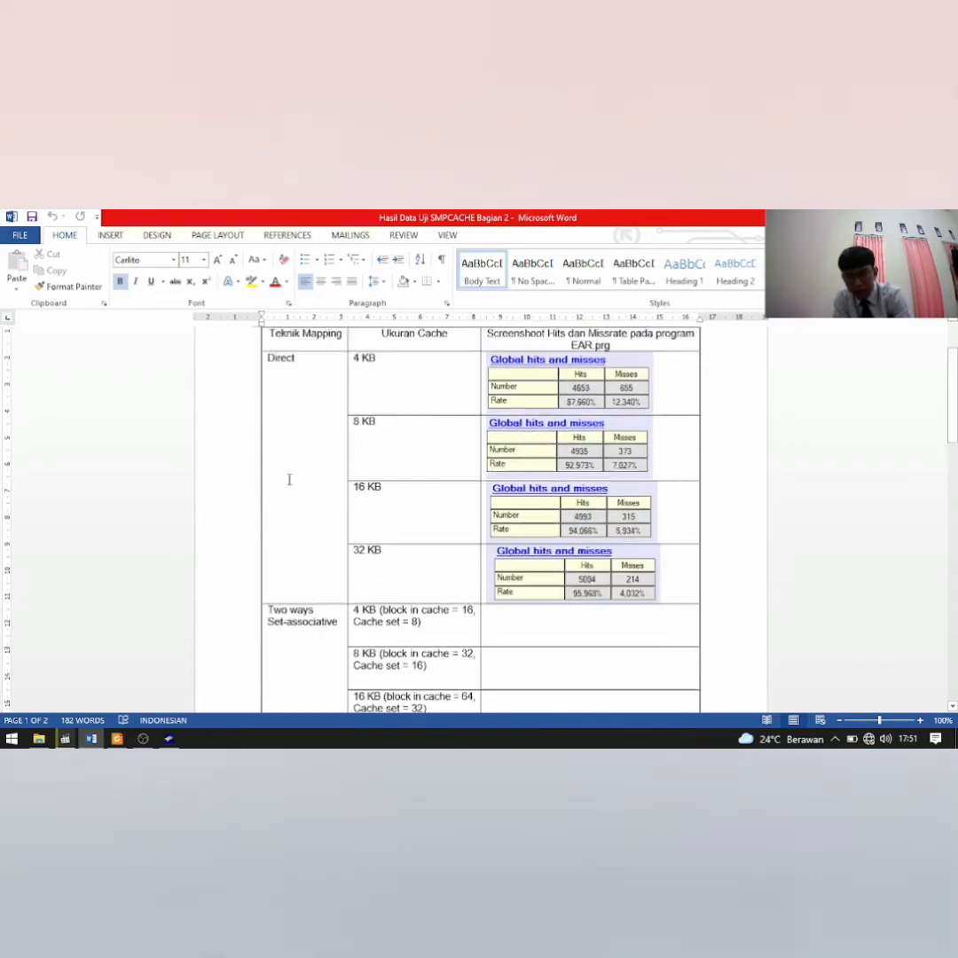
scroll(289, 479, "up", 2)
scroll(289, 479, "down", 5)
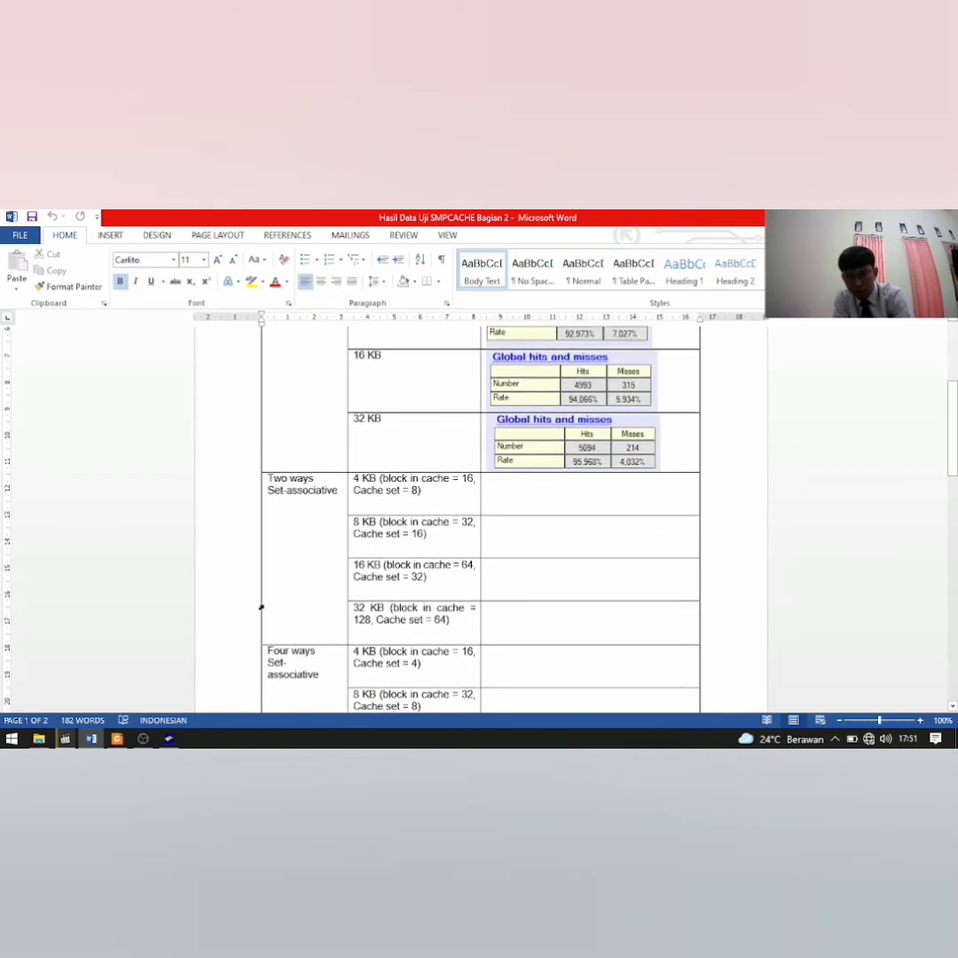
left_click(177, 712)
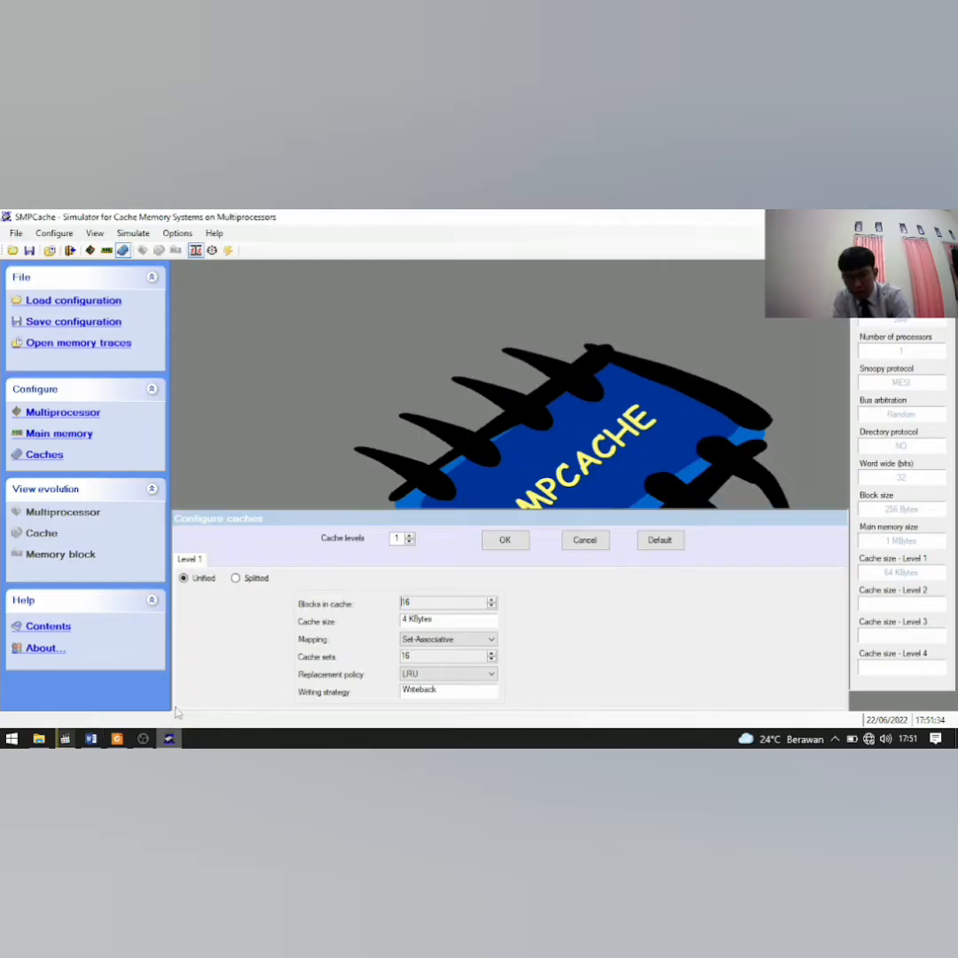
left_click(491, 641)
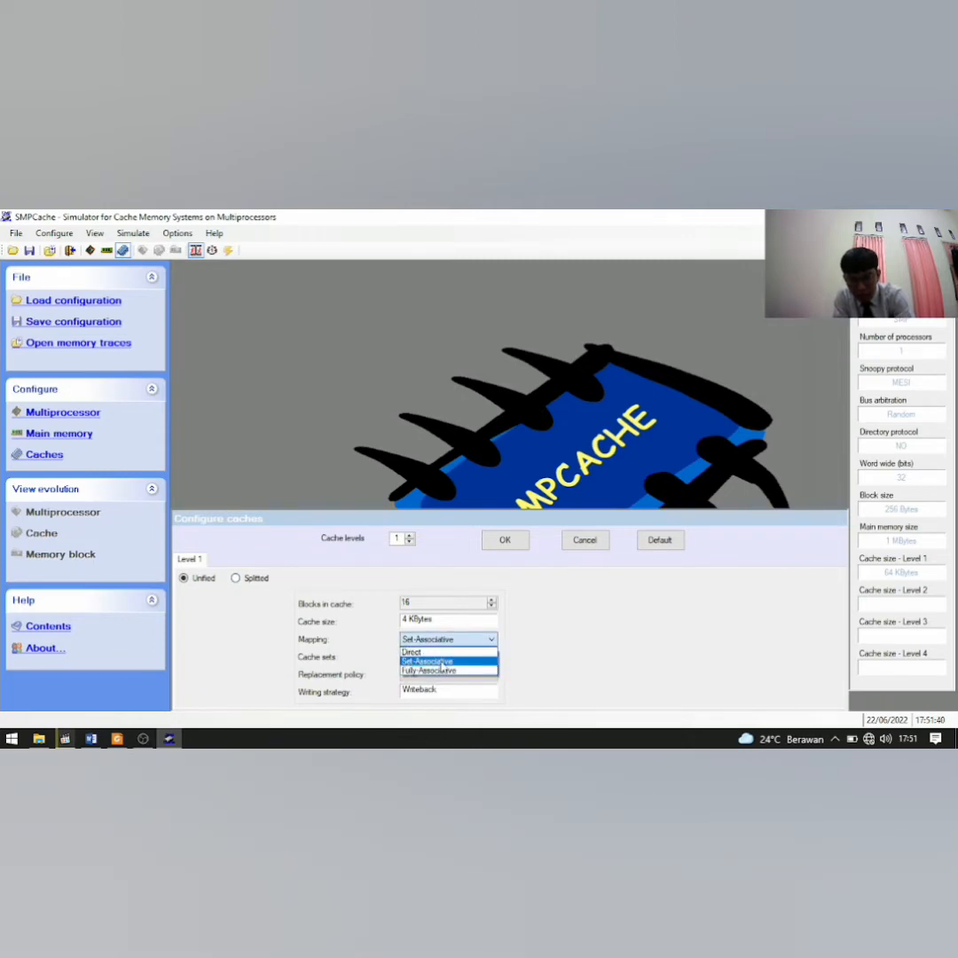
left_click(440, 664)
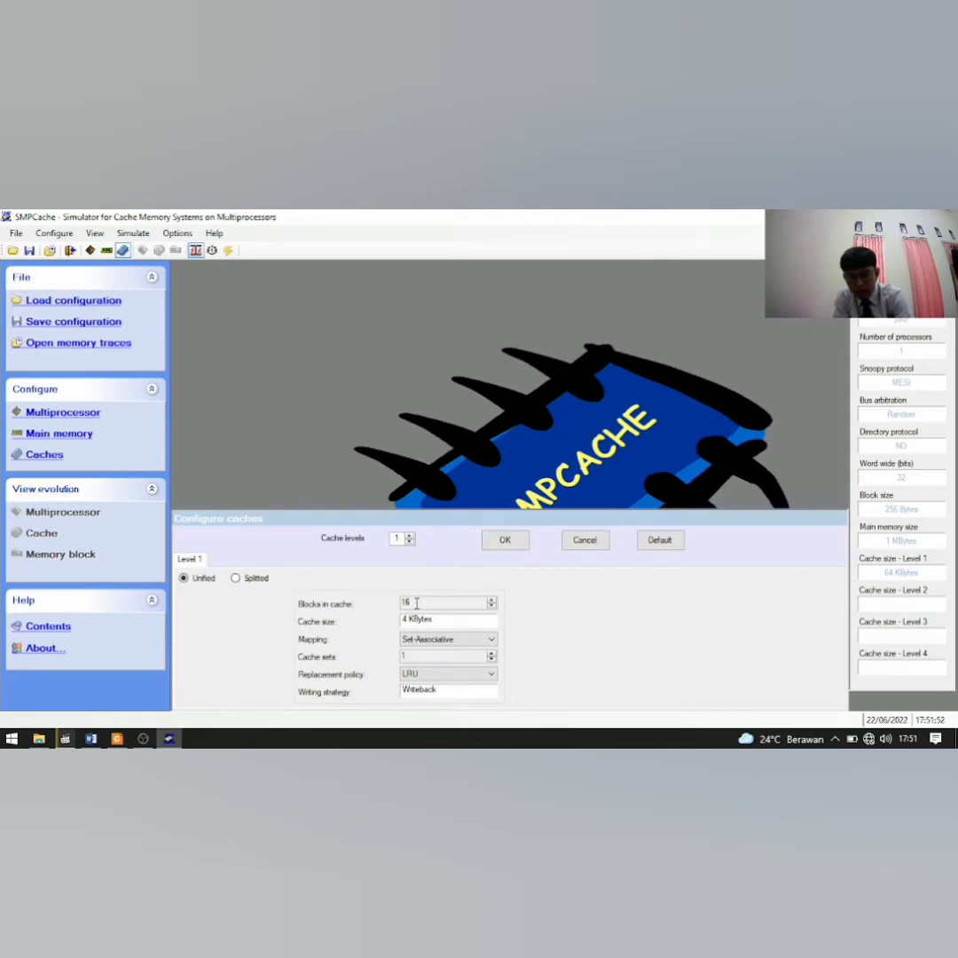
Check the two-way 4 KB row in Word, set the cache sets to 8 in SMPCache and apply the cache configuration.
left_click(91, 738)
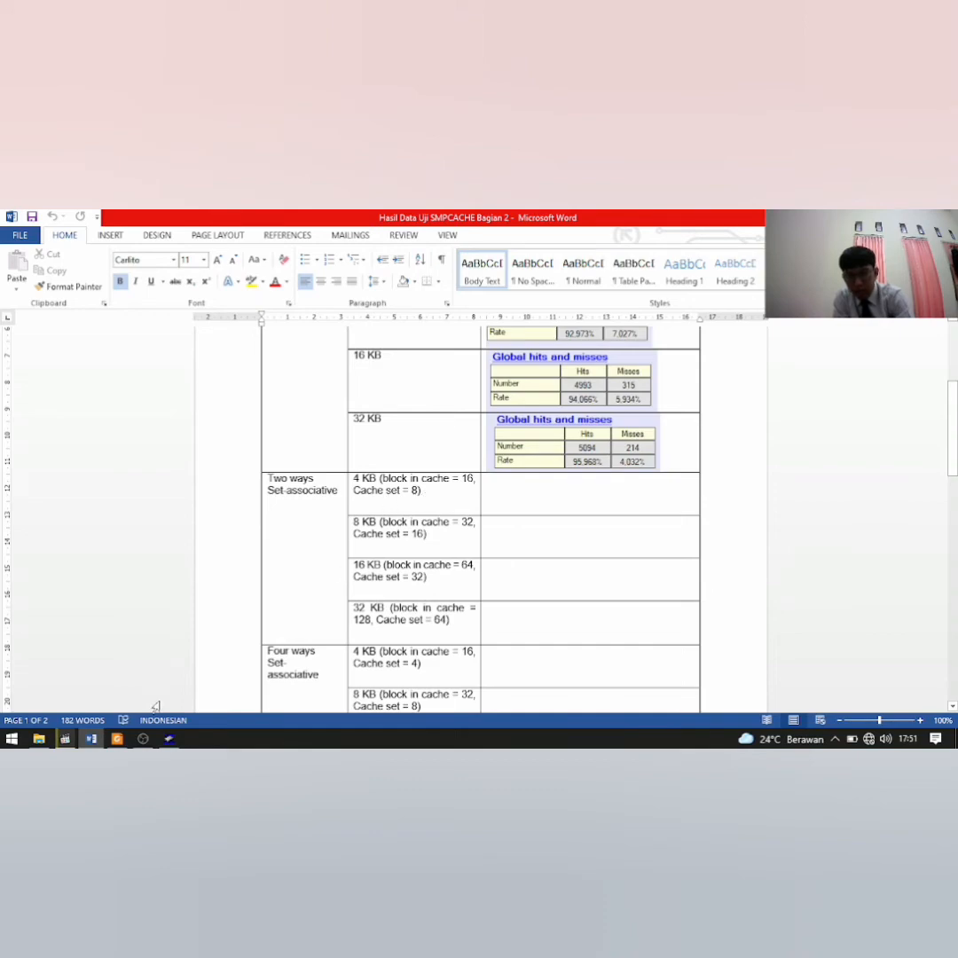
left_click(168, 738)
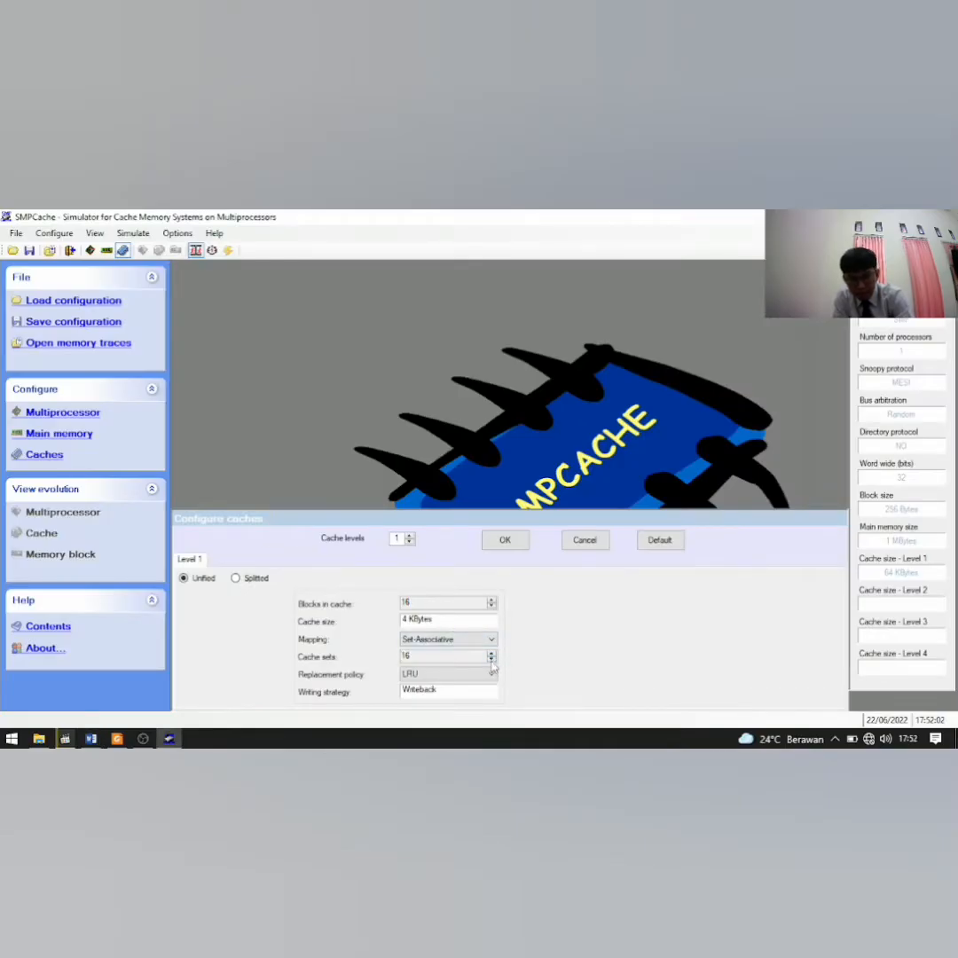
left_click(491, 661)
left_click(505, 540)
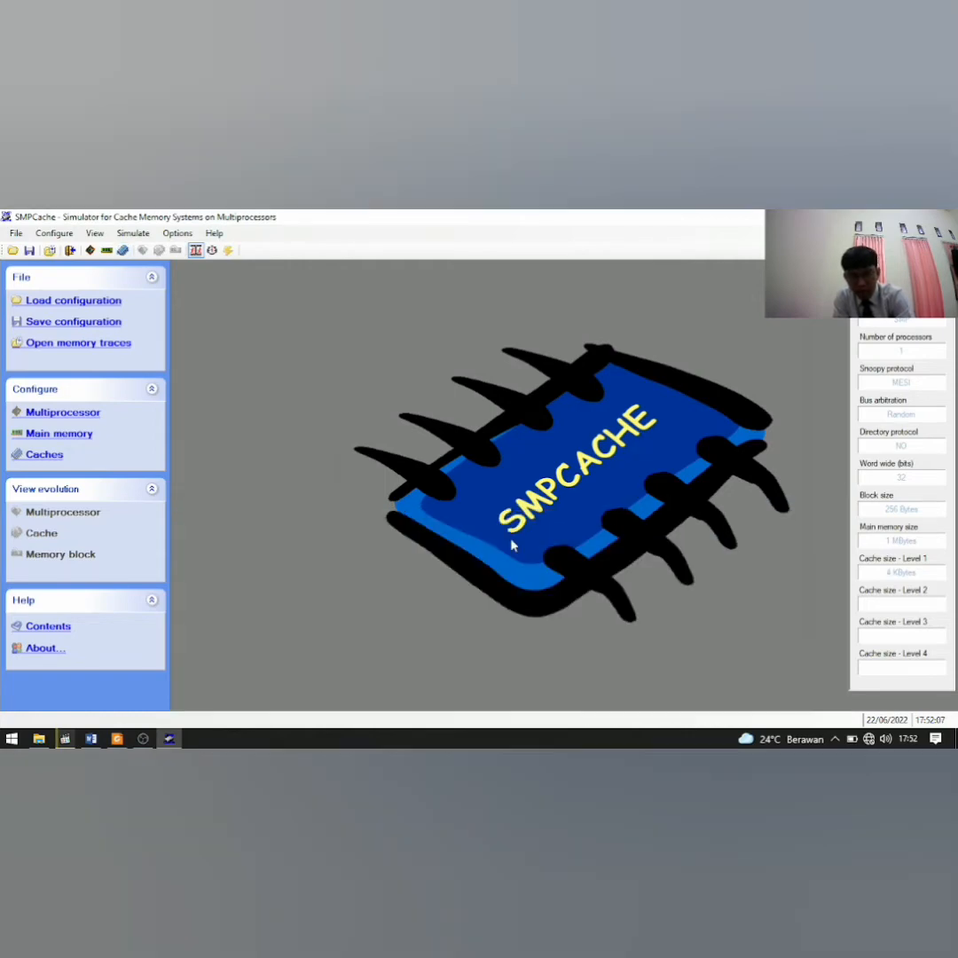
Load the EAR.prg memory trace from the Traces\PRG folder for processor P0.
left_click(78, 346)
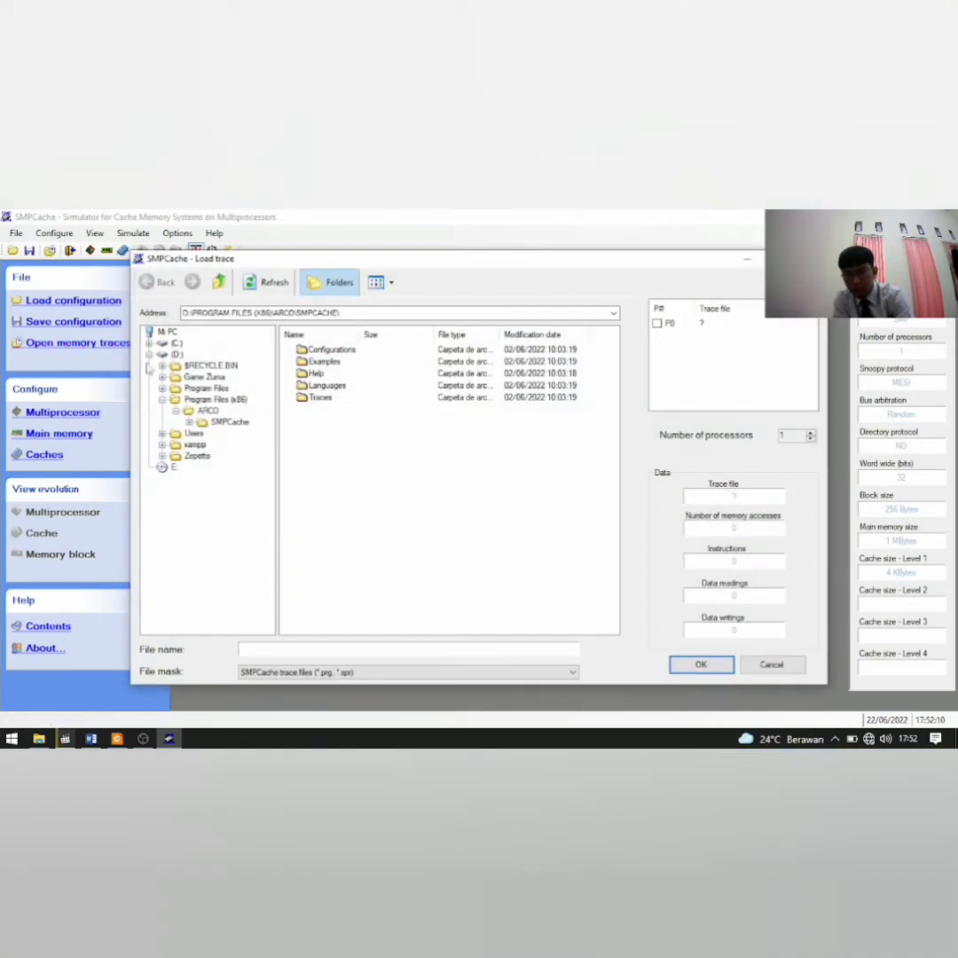
left_click(333, 404)
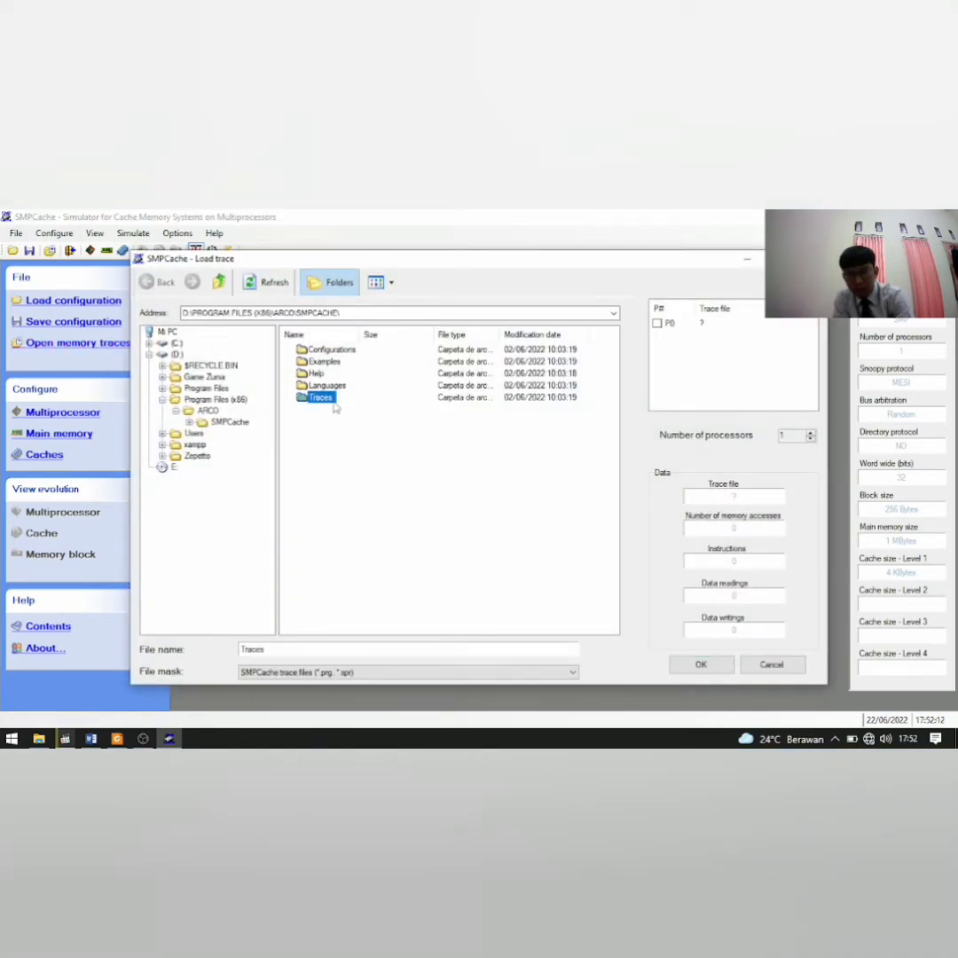
double_click(335, 406)
left_click(317, 351)
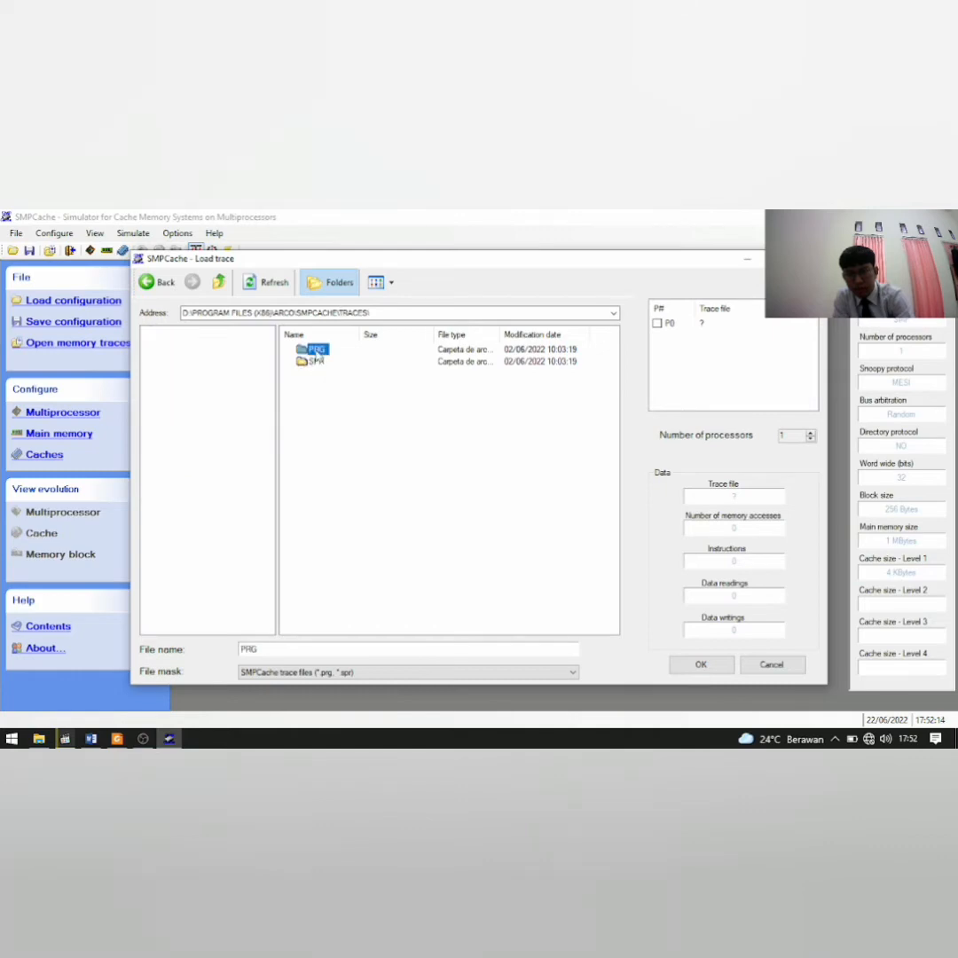
double_click(317, 351)
left_click(322, 373)
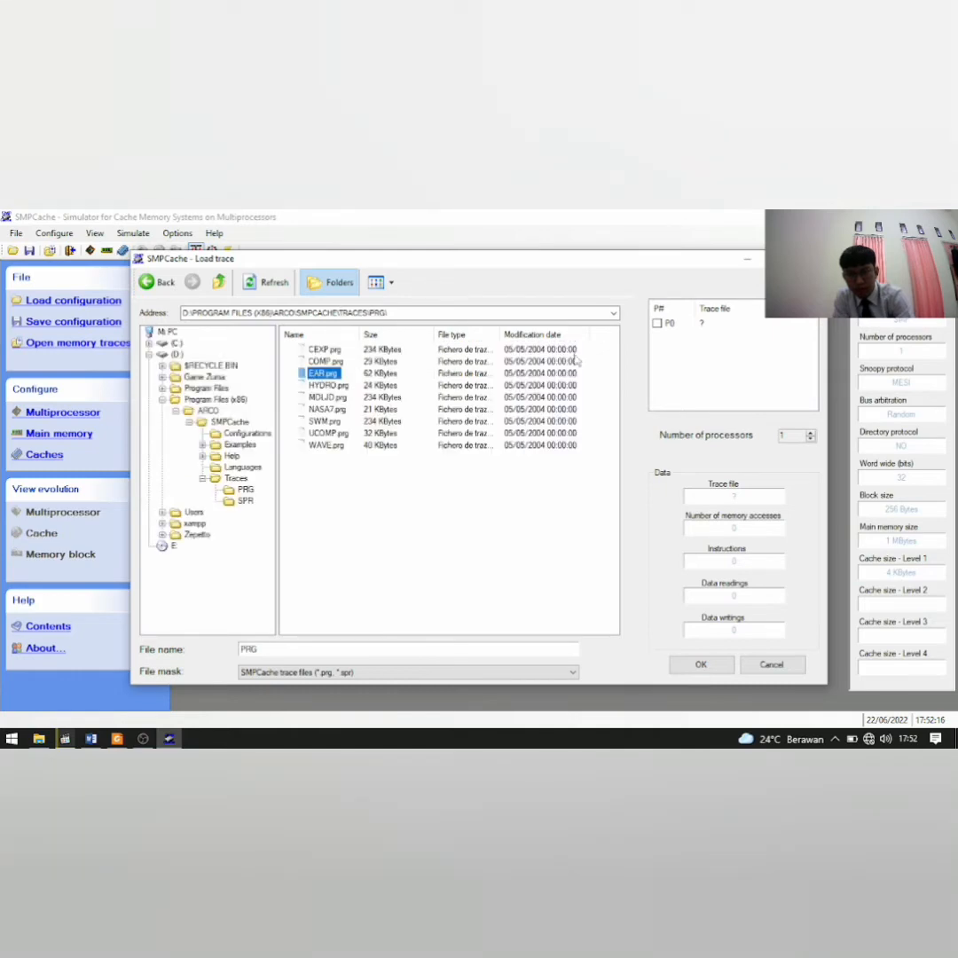
left_click(657, 323)
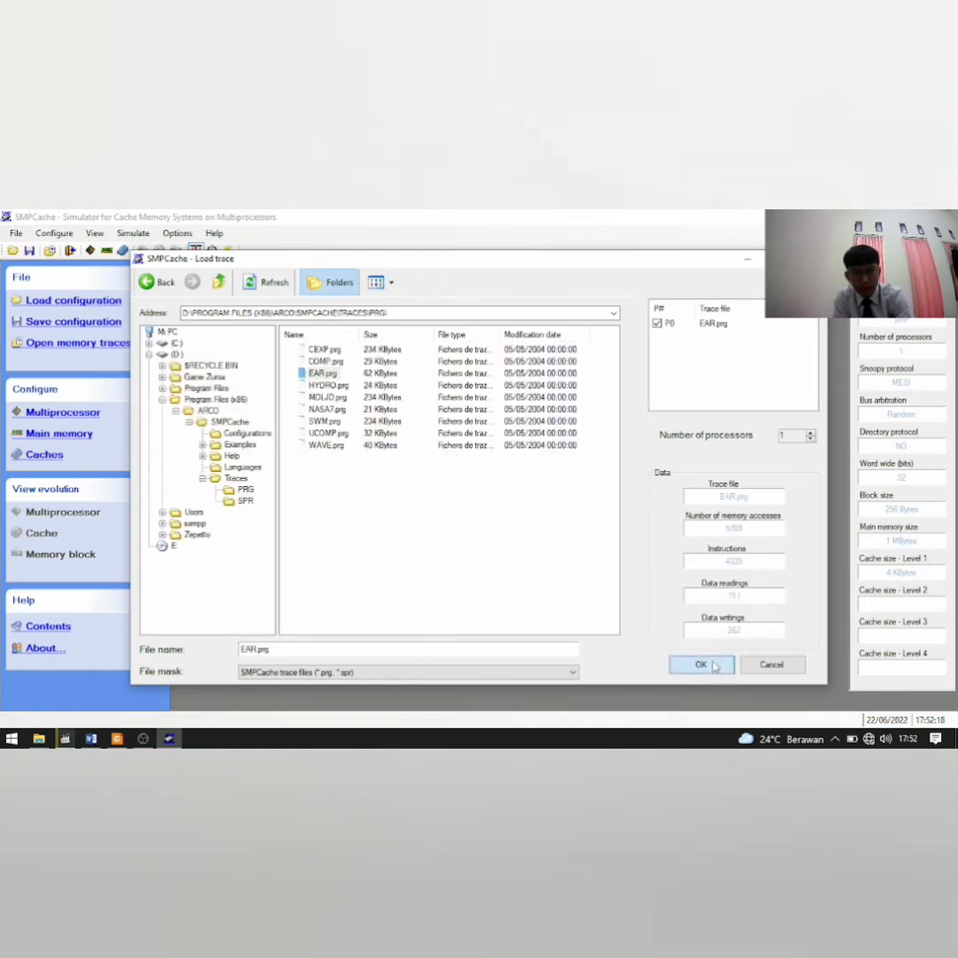
left_click(701, 664)
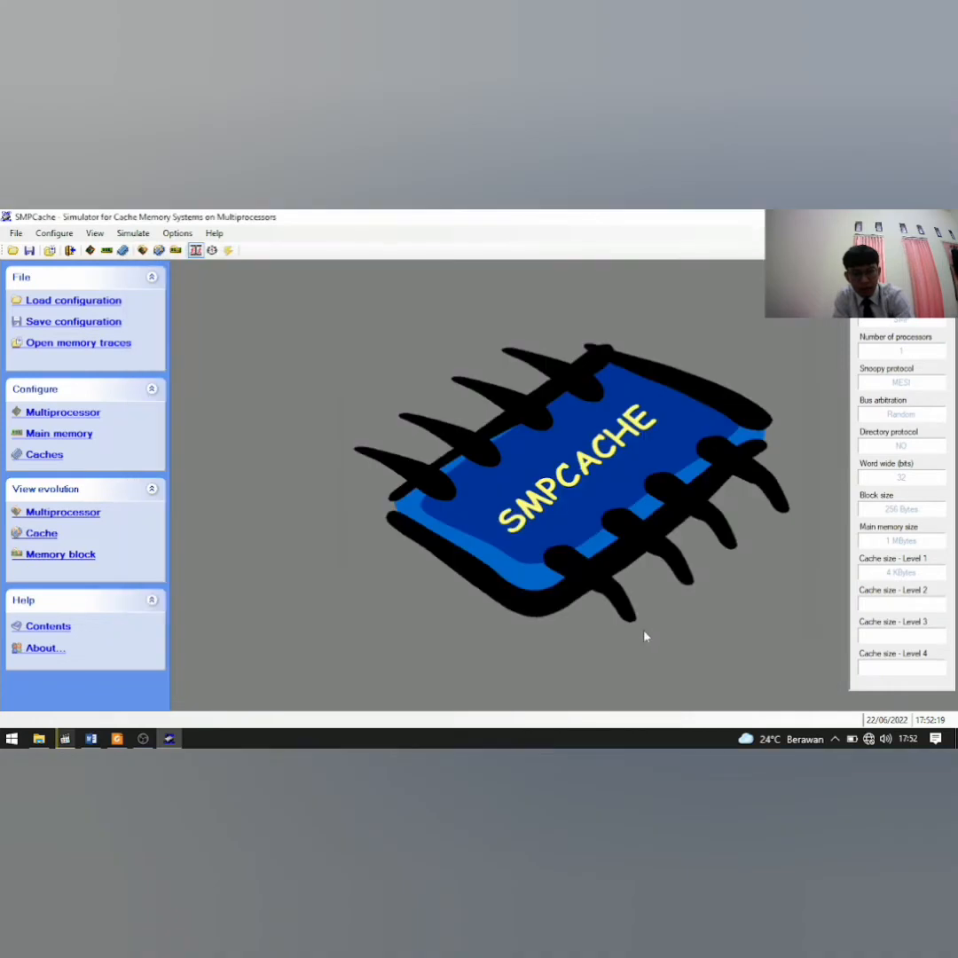
Run the complete multiprocessor simulation in text format, view its hits and misses, and perform the final writebacks.
left_click(93, 517)
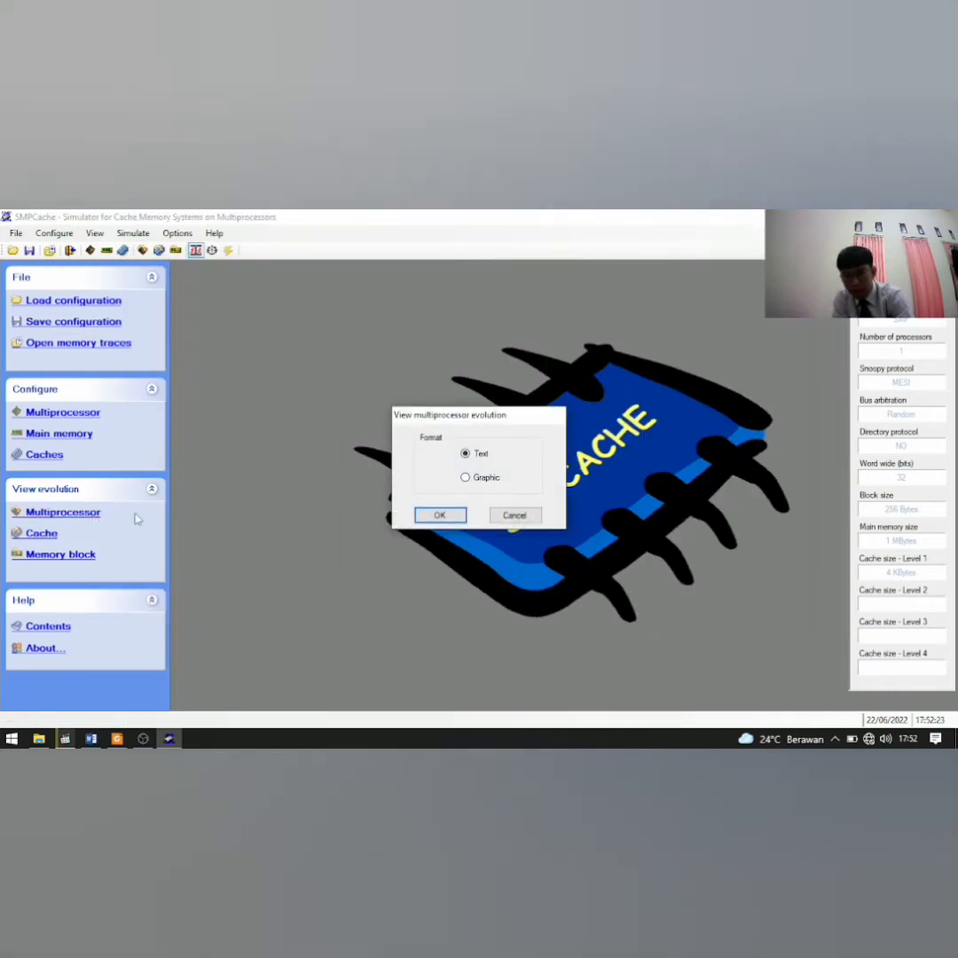
left_click(439, 516)
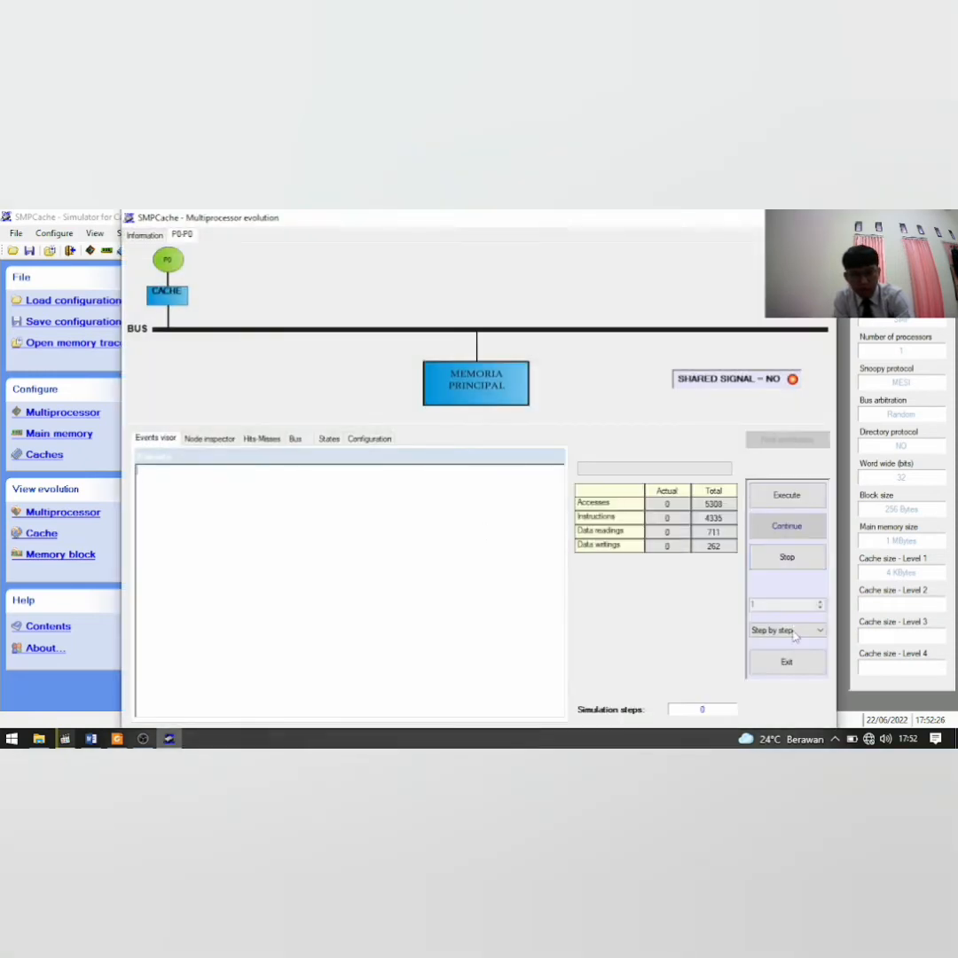
left_click(786, 630)
left_click(770, 663)
left_click(785, 495)
left_click(266, 440)
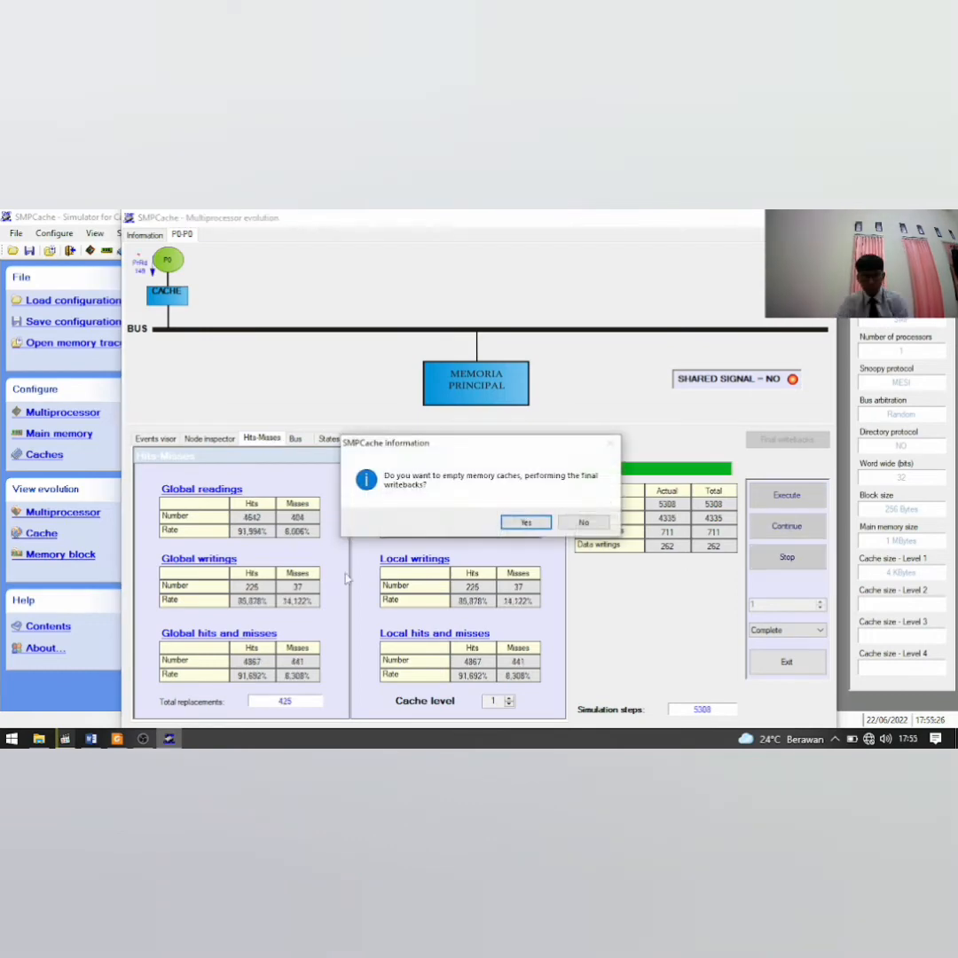
left_click(530, 522)
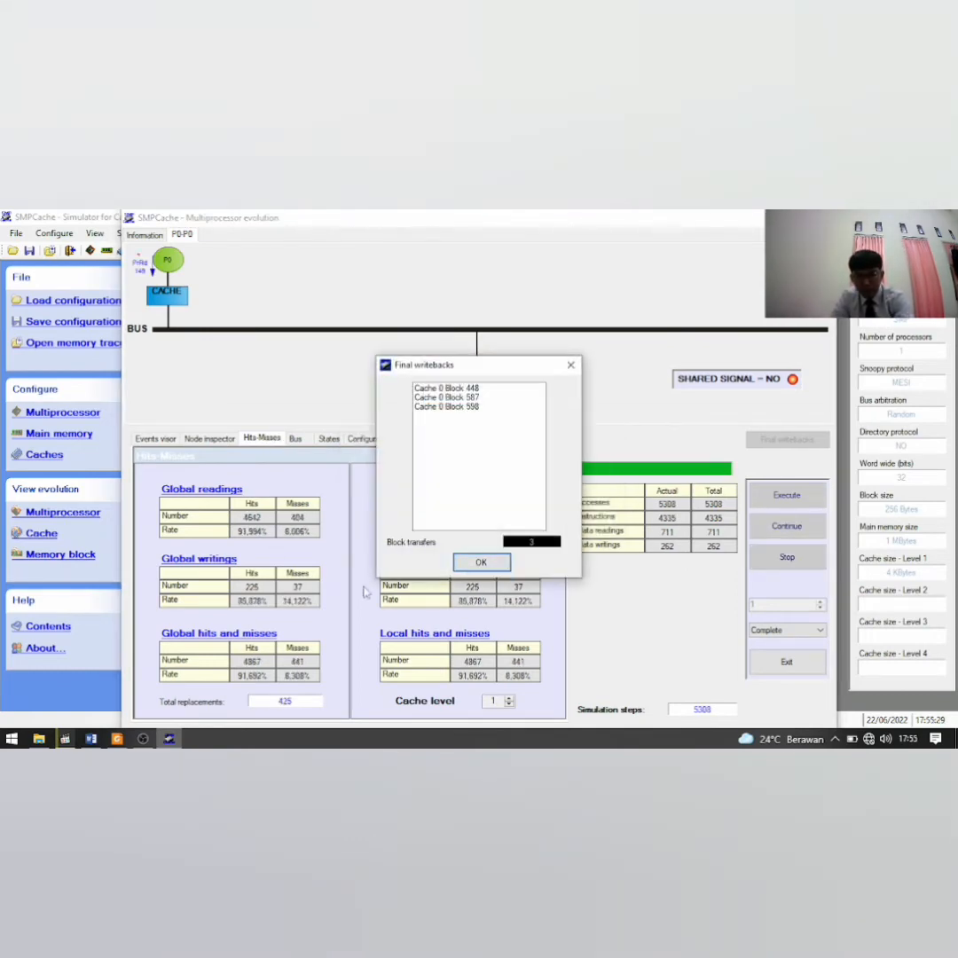
left_click(479, 563)
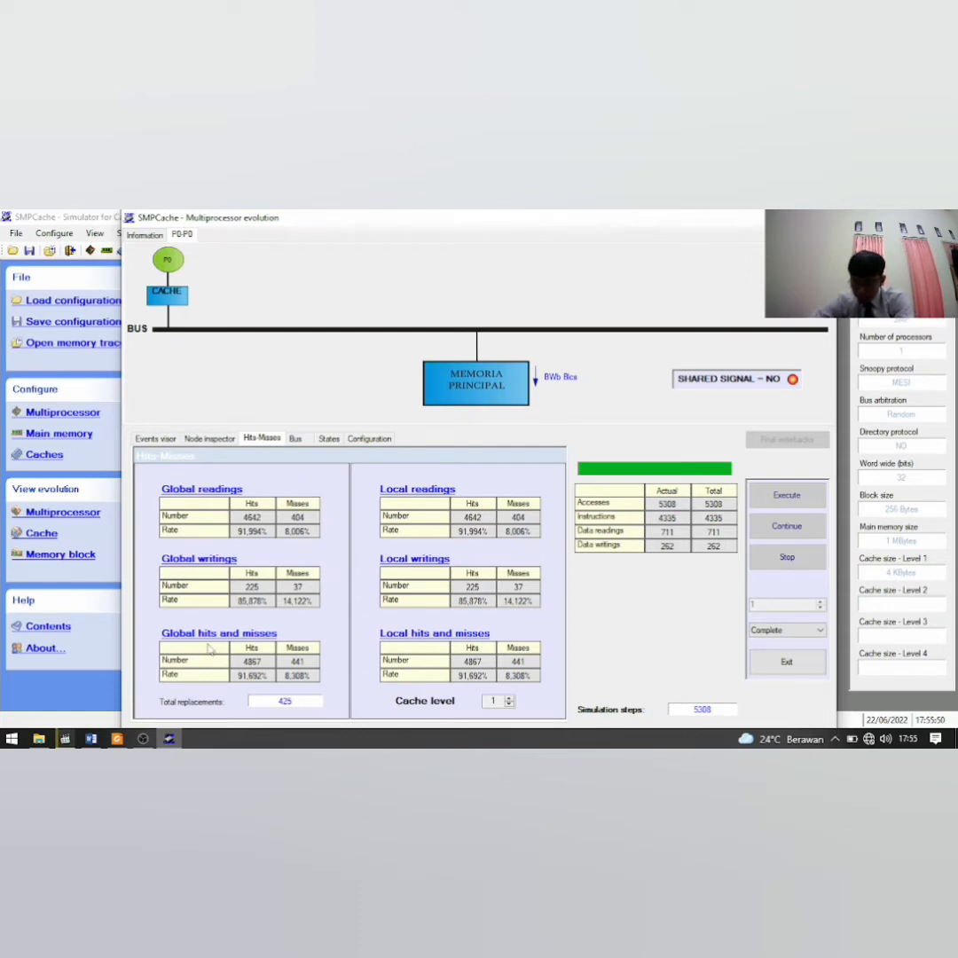
Snip the global hits and misses table and paste it into Word's two-way set-associative 4 KB row.
key("super+shift+s")
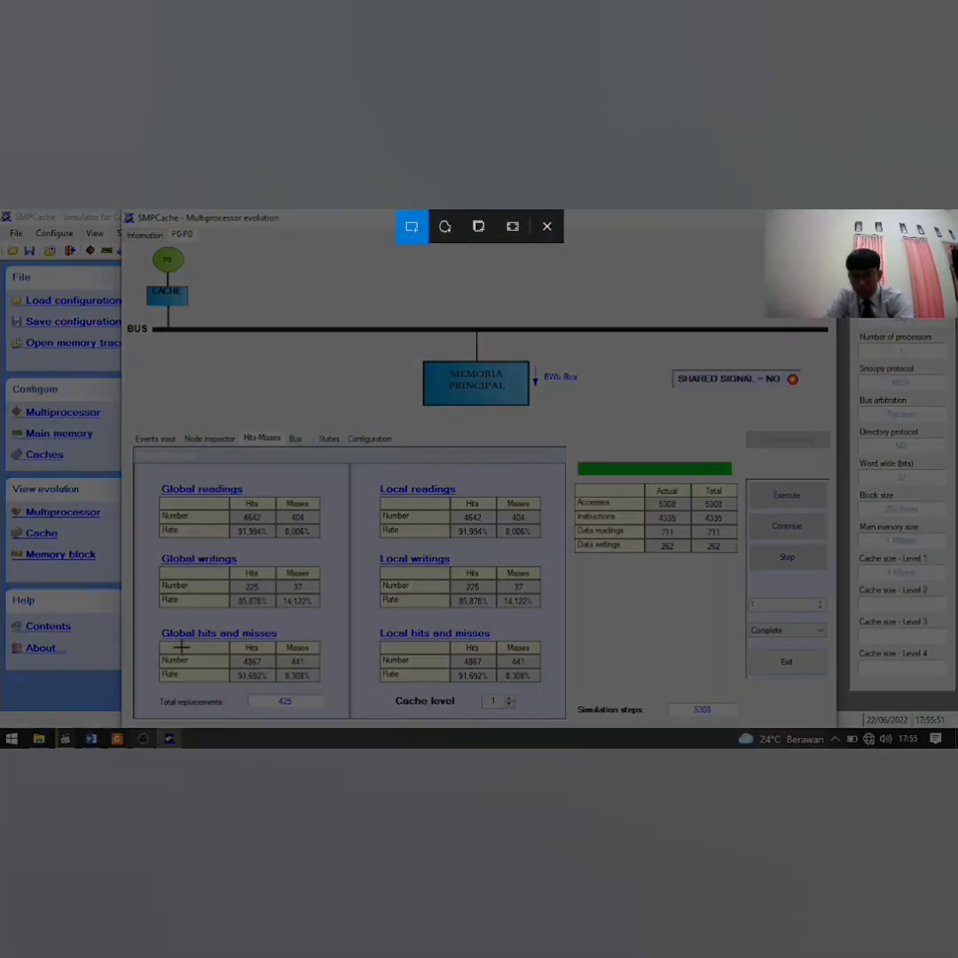
left_click_drag(156, 627, 322, 685)
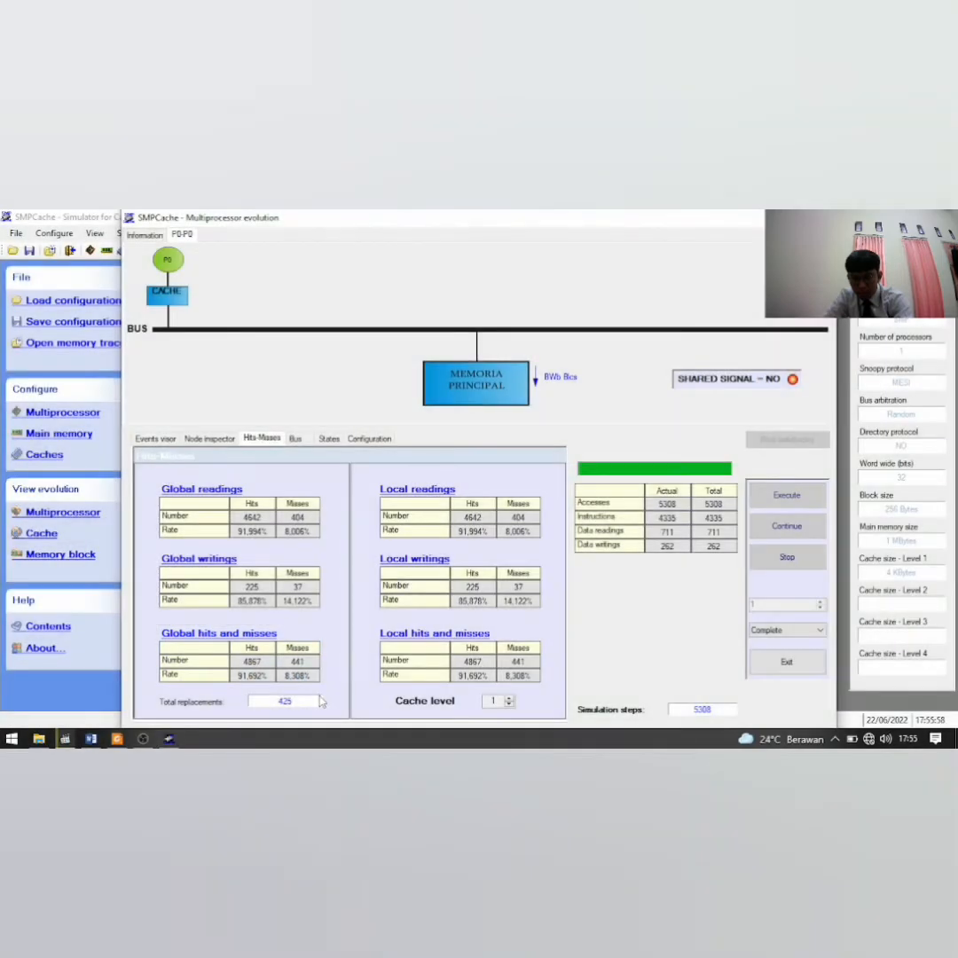
left_click(99, 745)
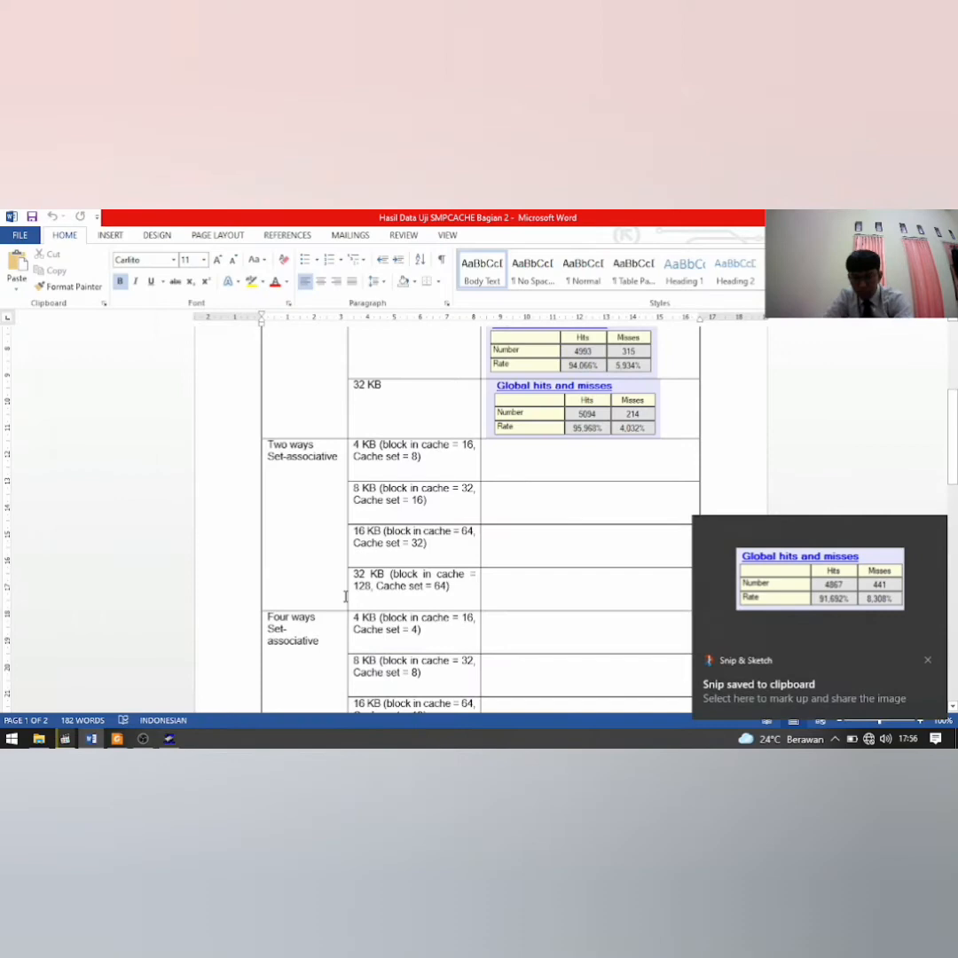
left_click(520, 472)
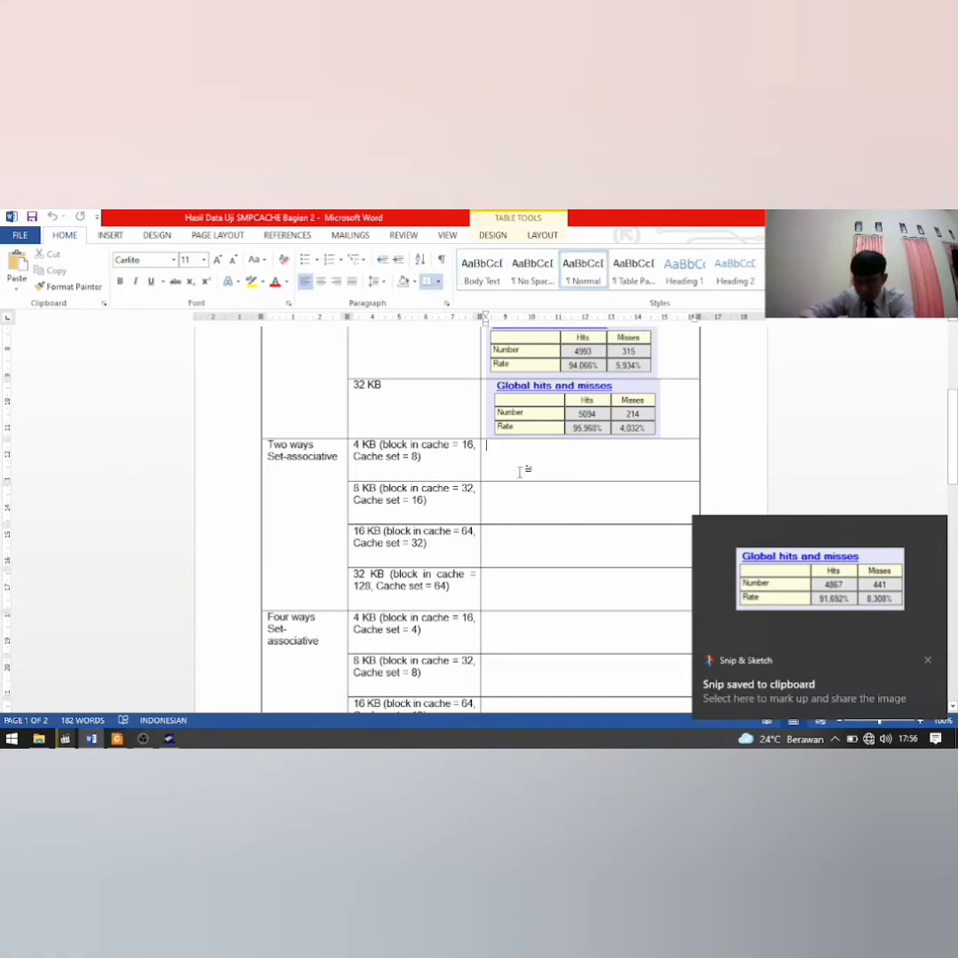
key("ctrl+v")
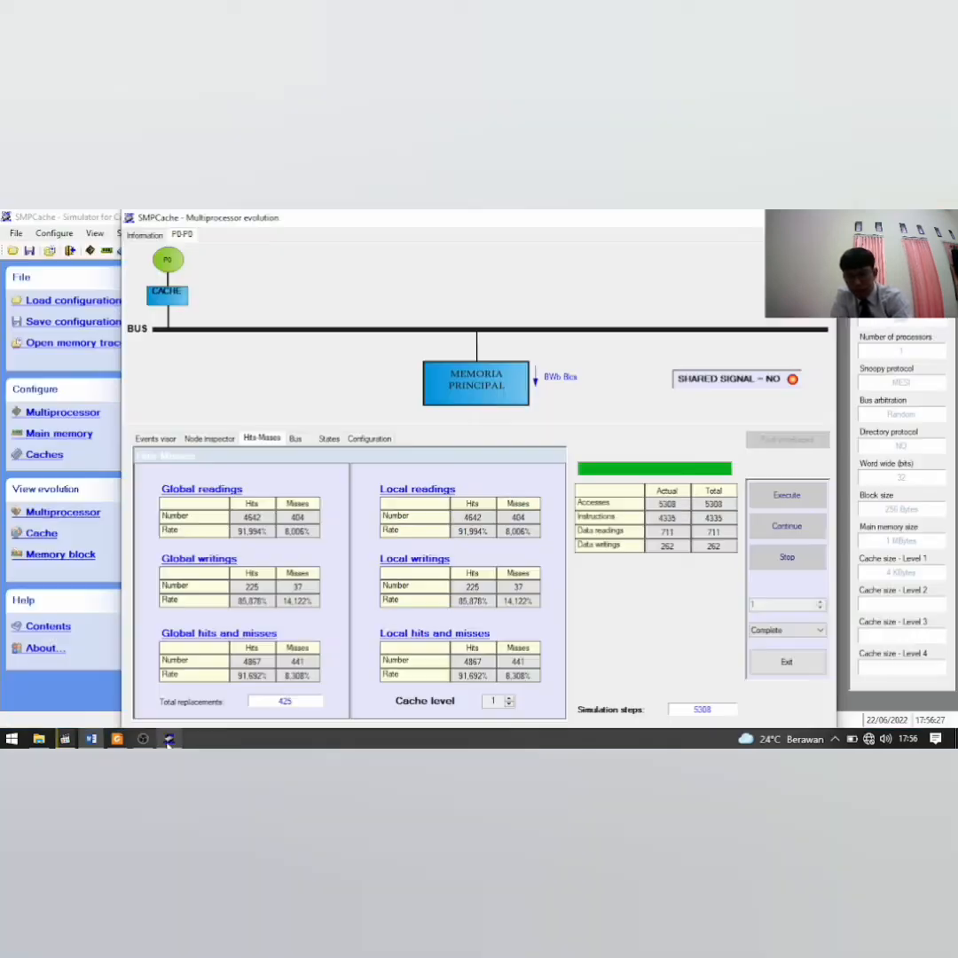
Return to SMPCache, close the finished simulation, and raise the level 1 cache's block count to 32 per Word's 8 KB row.
left_click(169, 738)
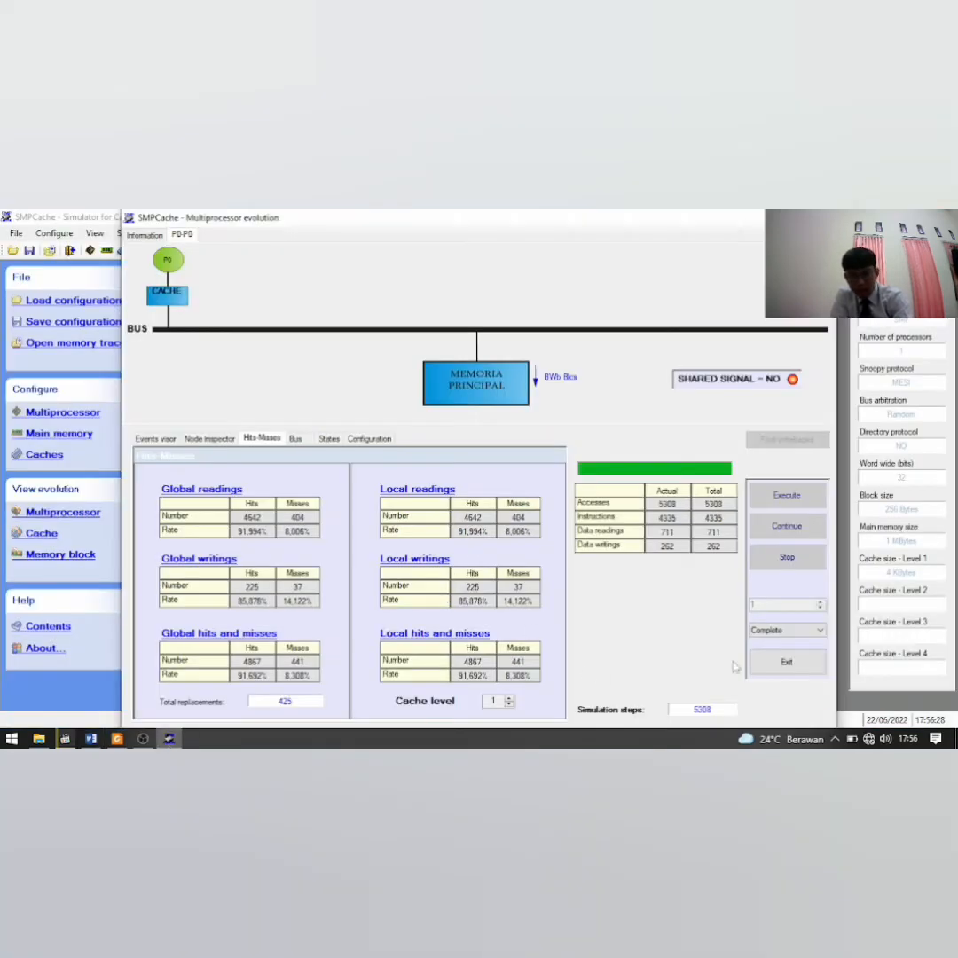
left_click(787, 663)
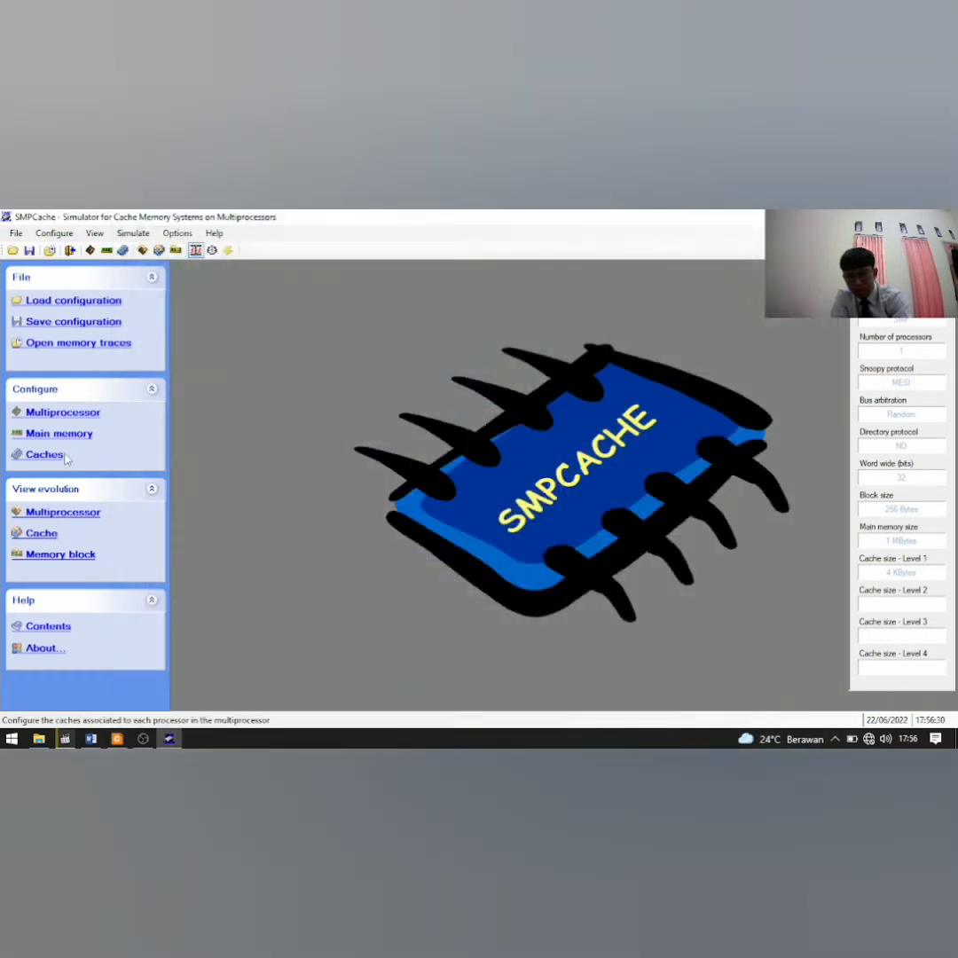
left_click(45, 455)
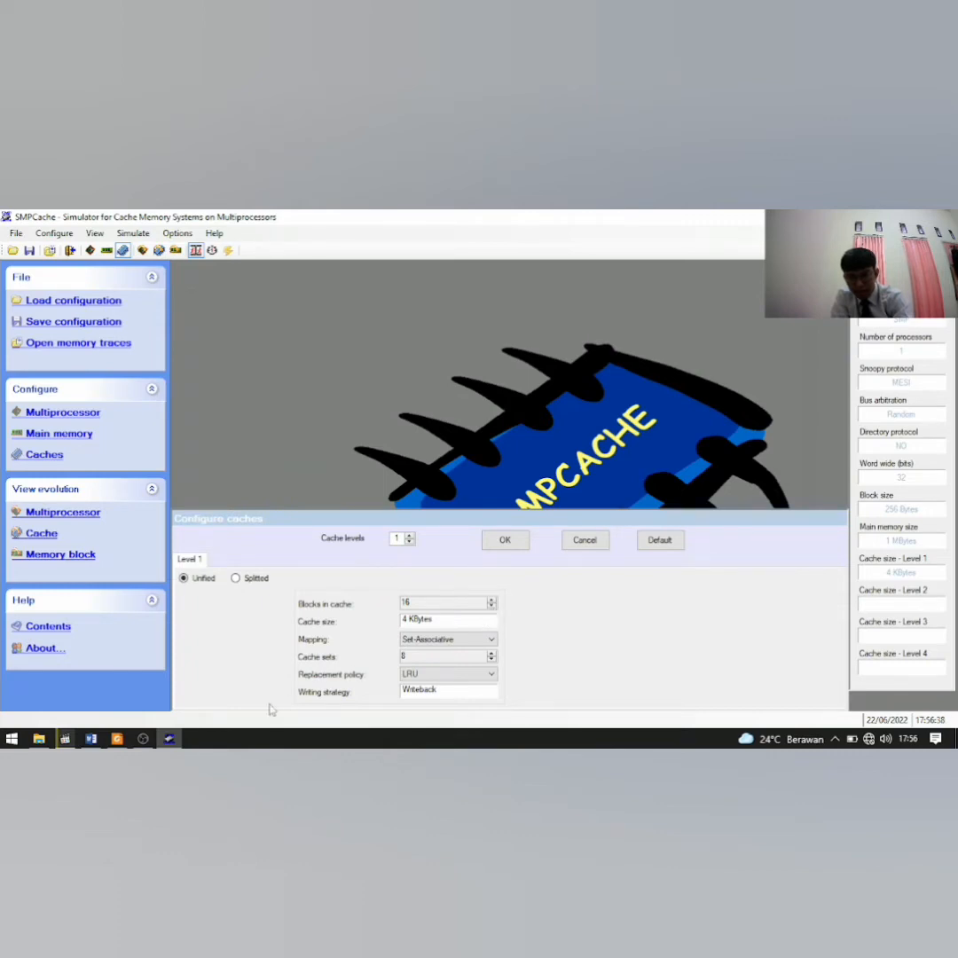
left_click(91, 739)
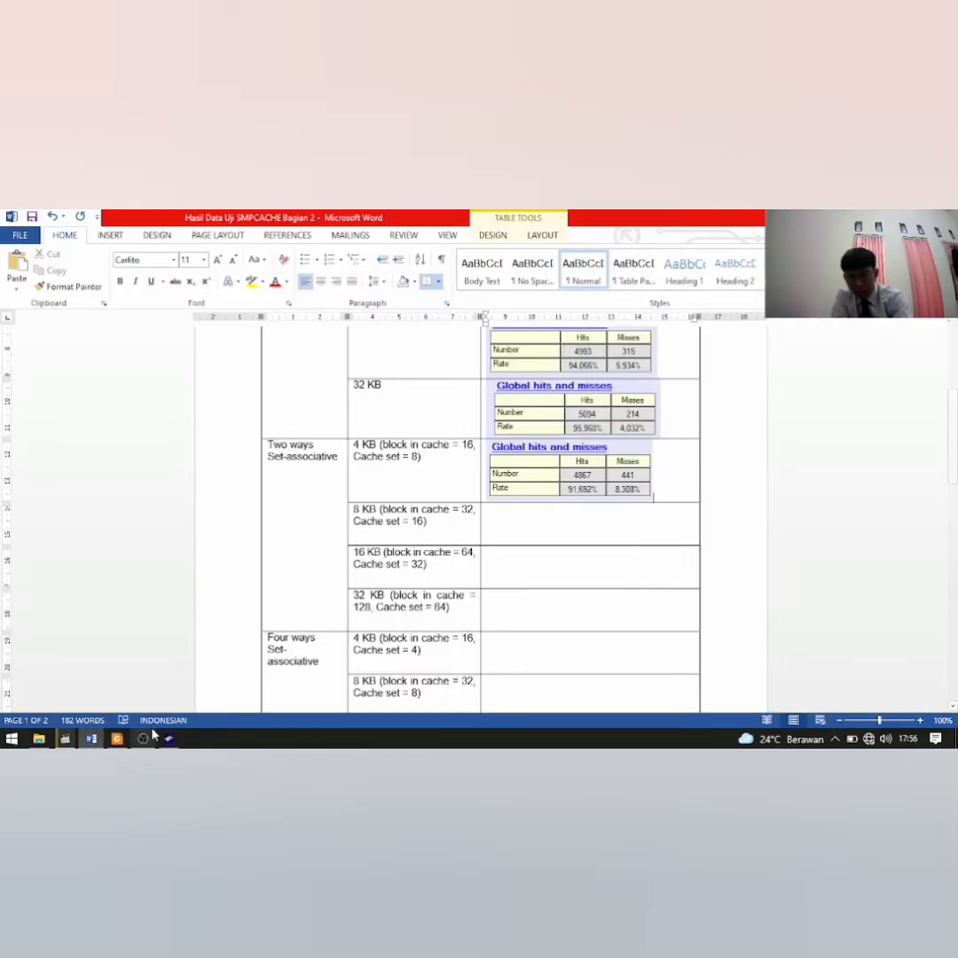
mouse_move(169, 739)
left_click(195, 697)
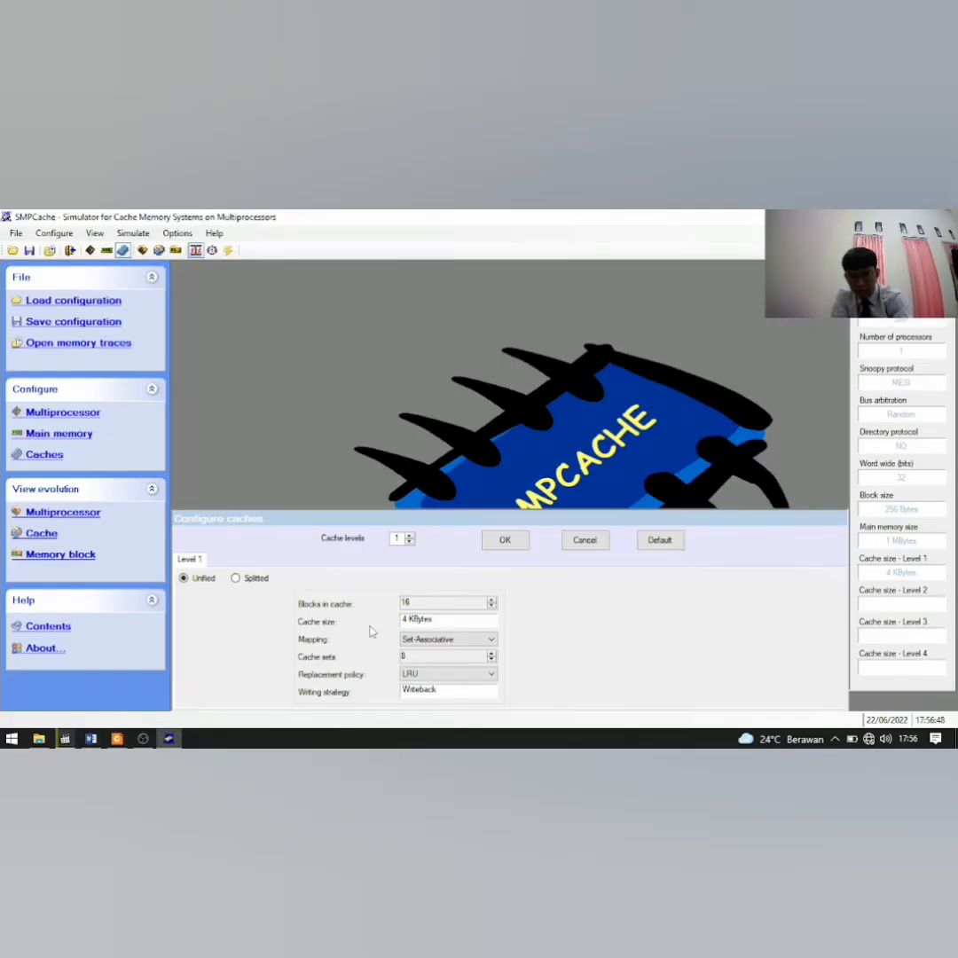
left_click(492, 601)
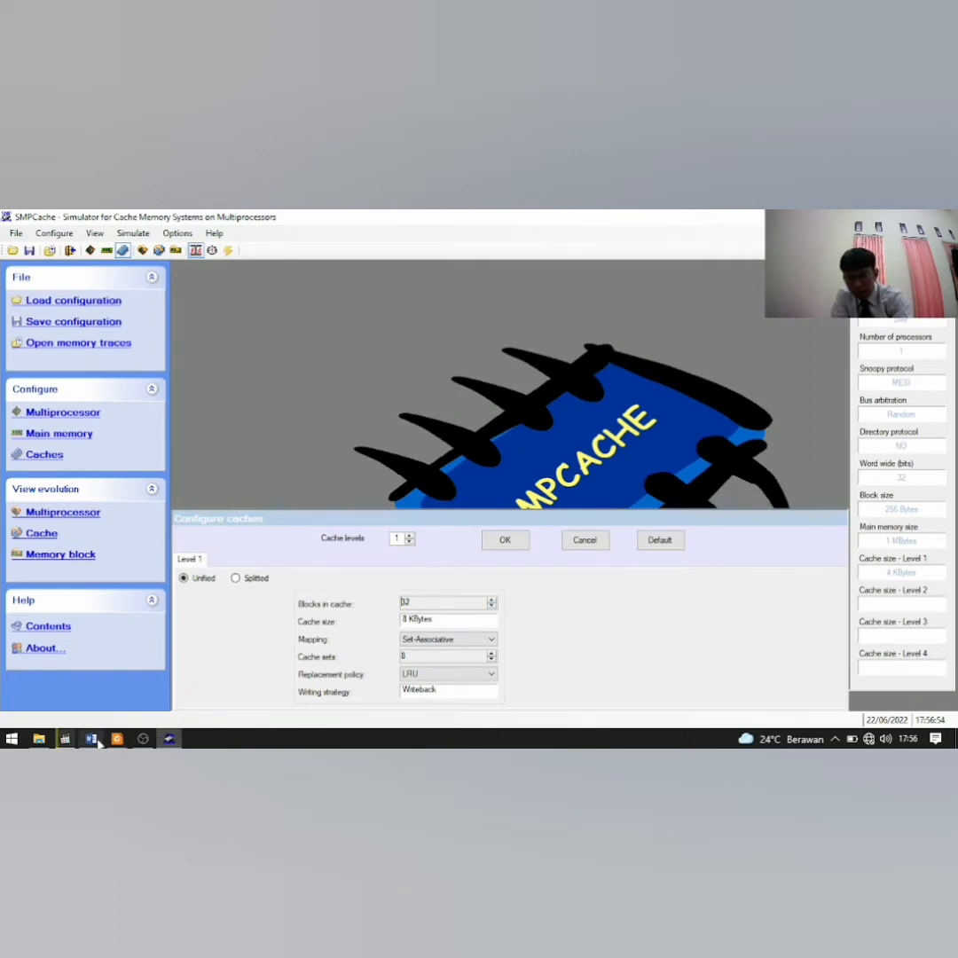
Check the two-way 8 KB row in Word, set the cache sets to 16 in SMPCache and apply the cache configuration.
mouse_move(96, 741)
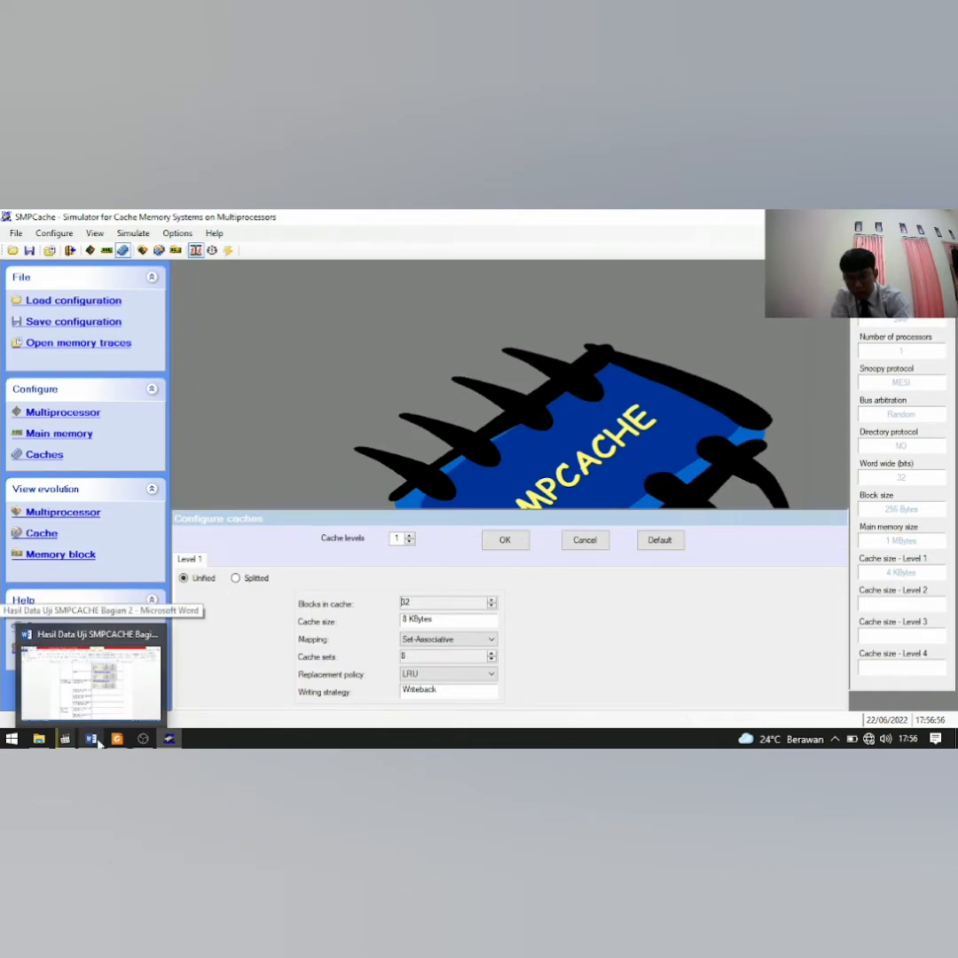
left_click(98, 696)
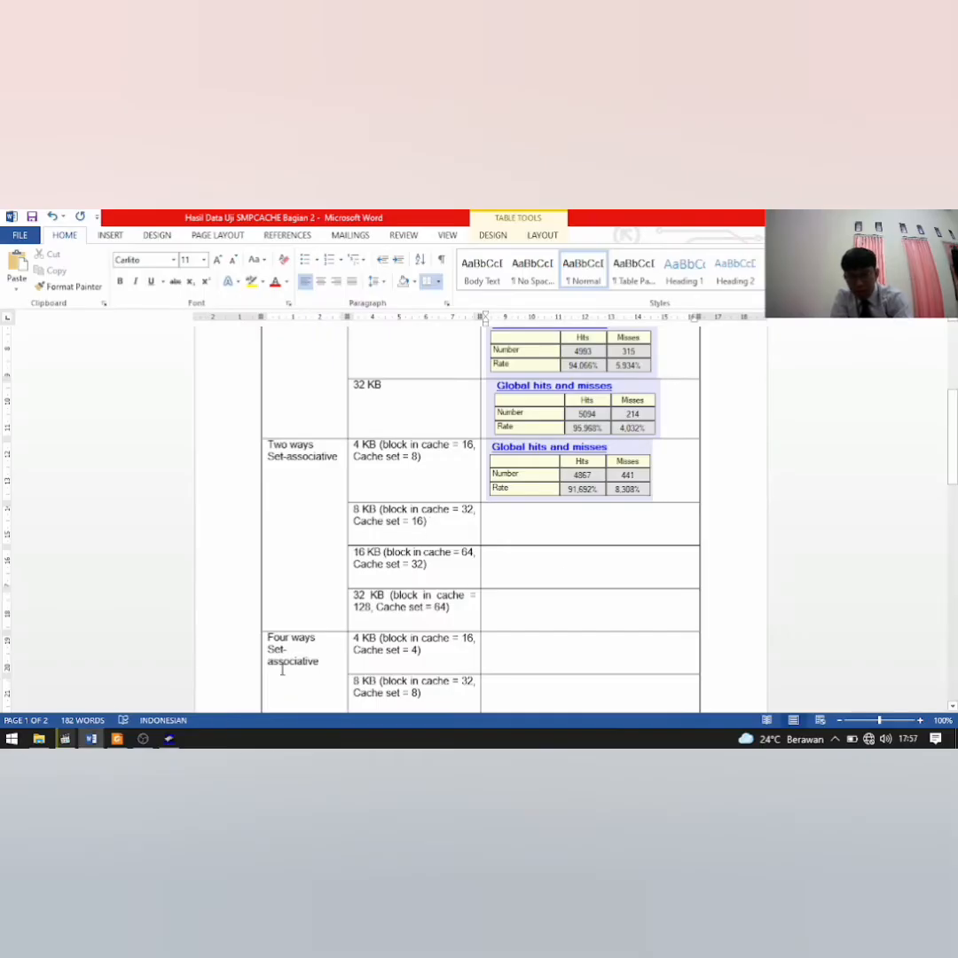
key("alt+Tab")
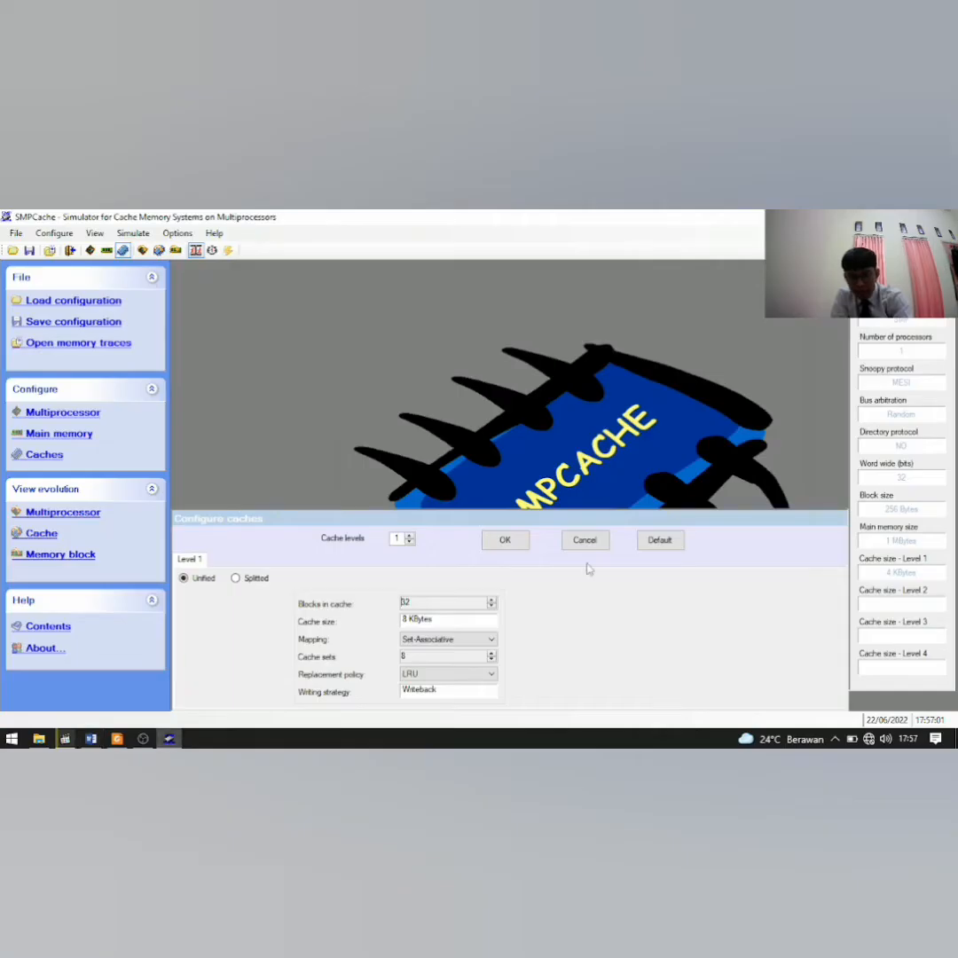
left_click(491, 652)
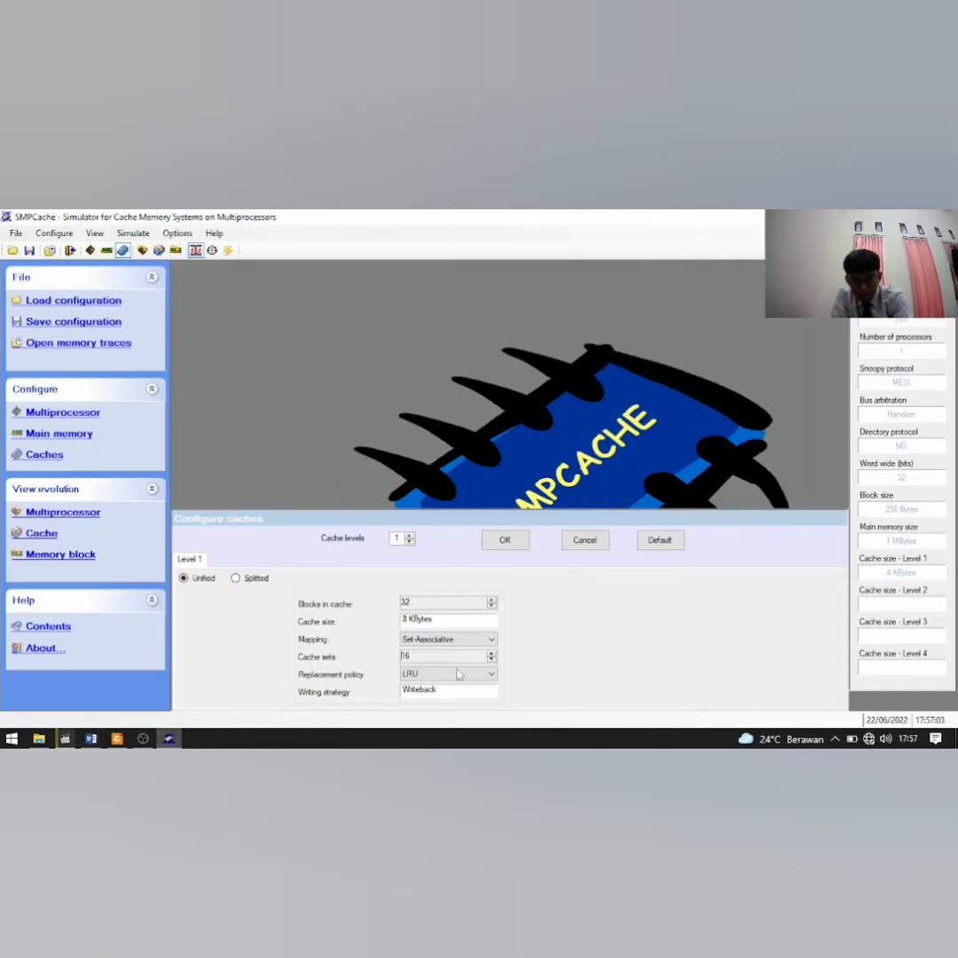
left_click(505, 540)
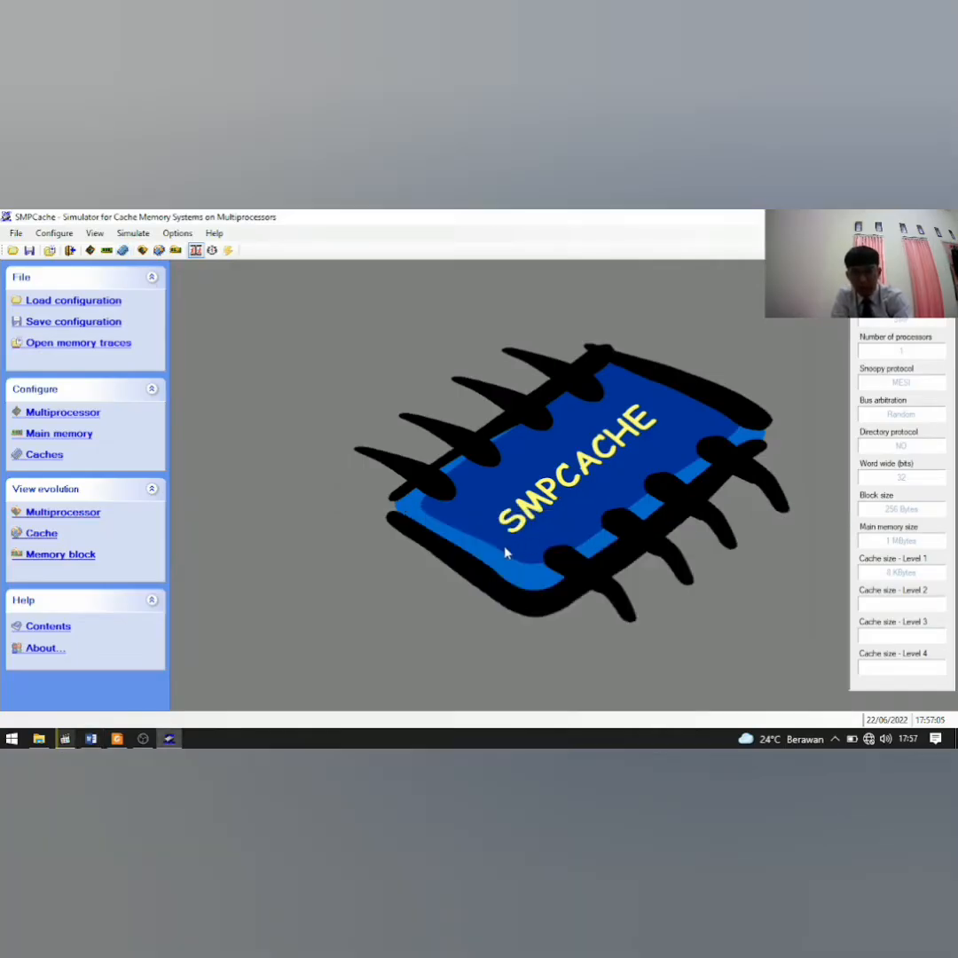
Simulate the 8 KB two-way cache completely in text format, showing hits and misses, and carry out the final writebacks.
left_click(62, 511)
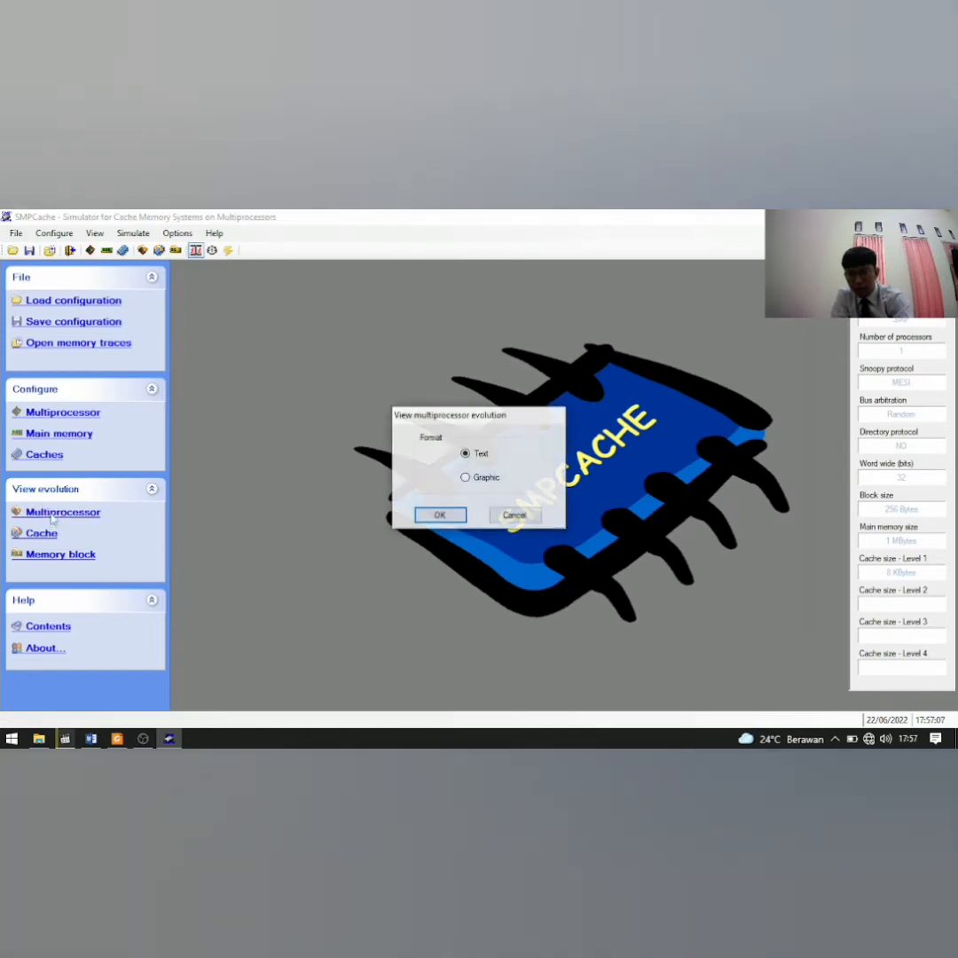
left_click(435, 515)
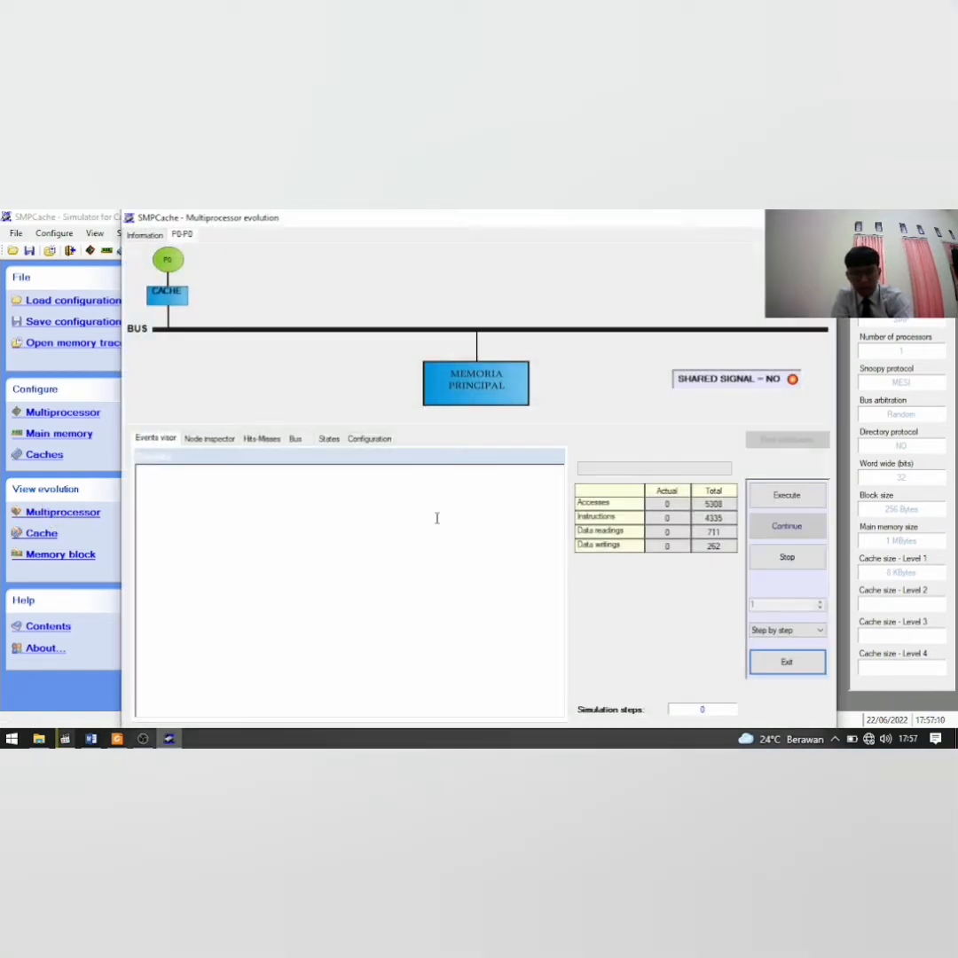
left_click(821, 630)
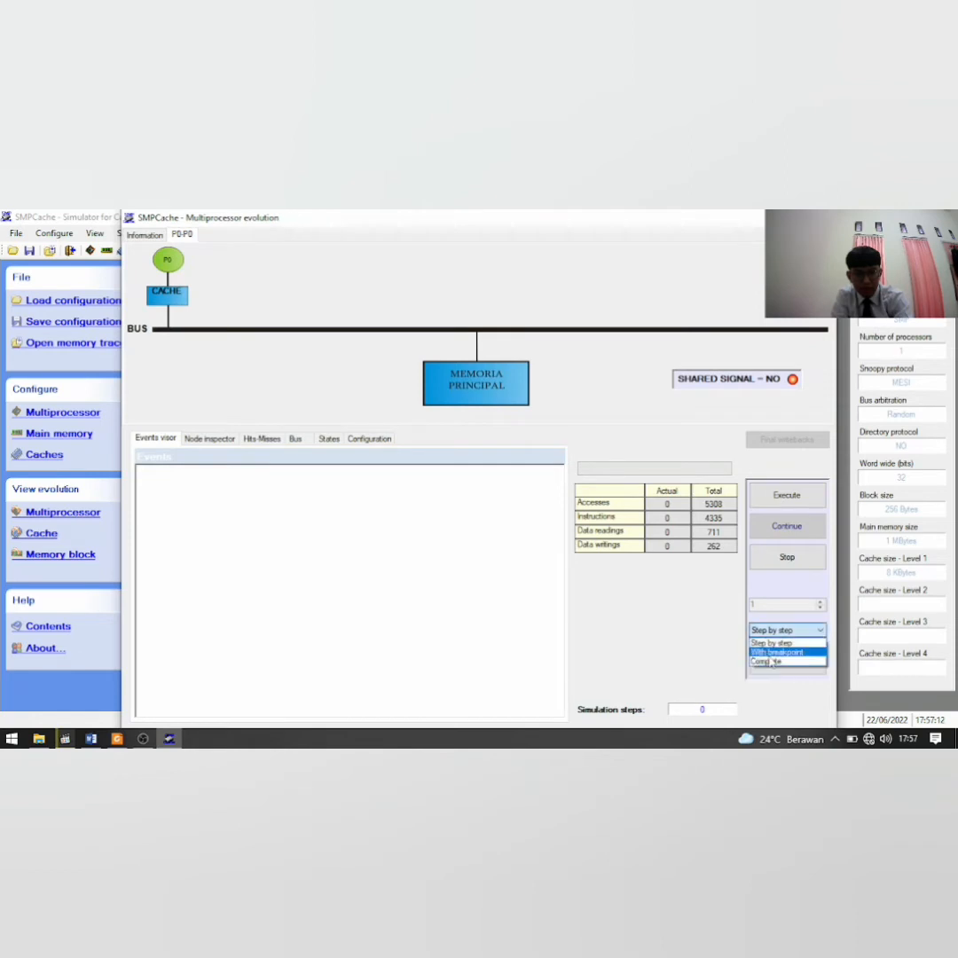
left_click(774, 660)
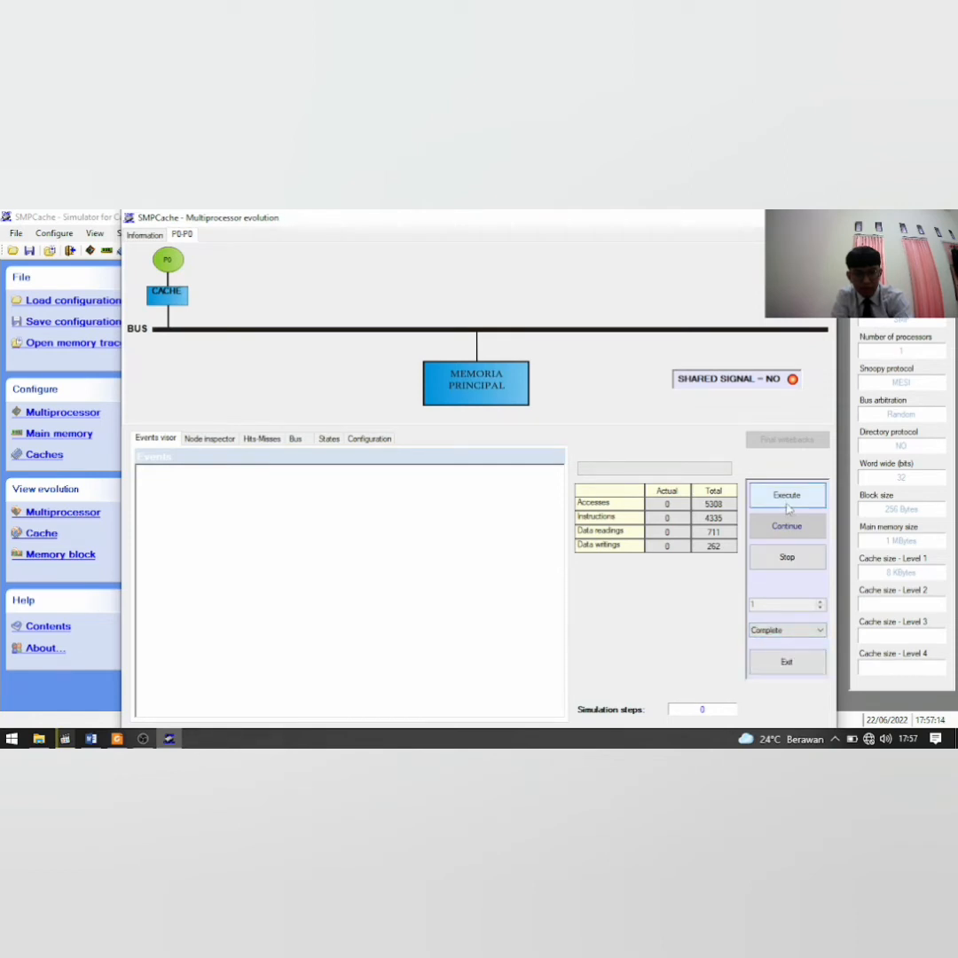
left_click(787, 499)
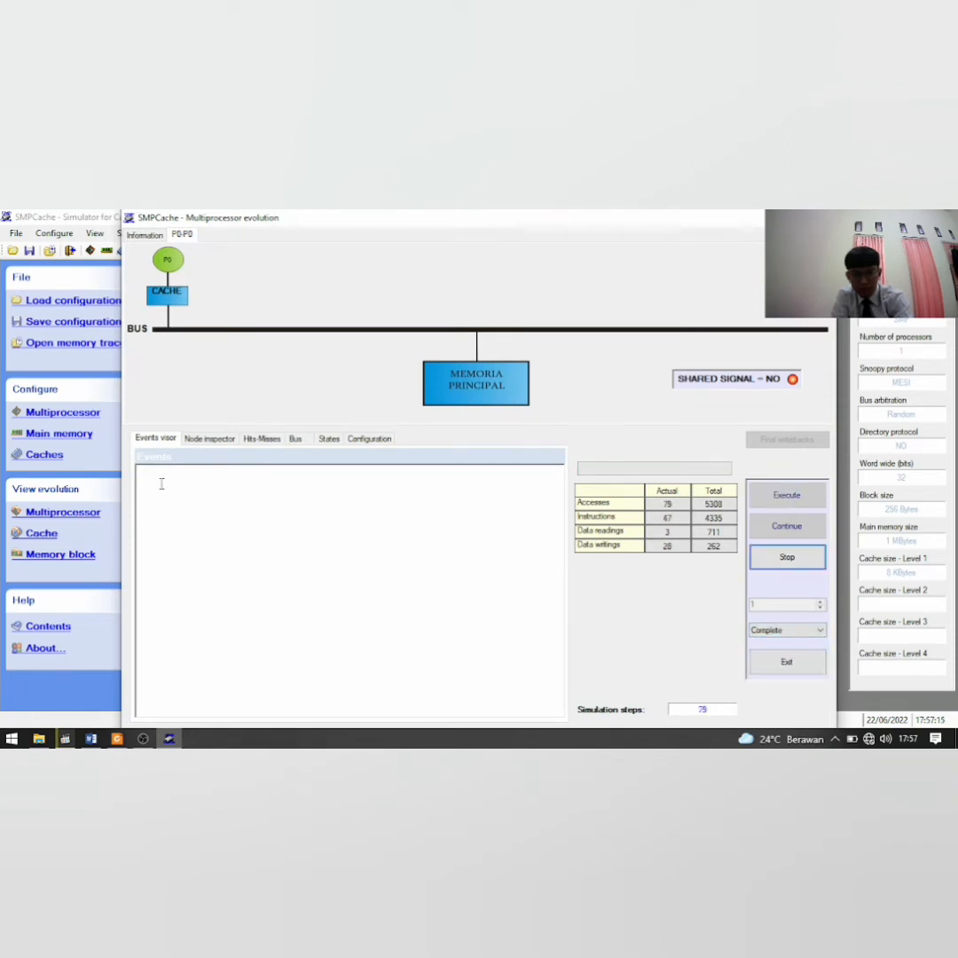
left_click(271, 440)
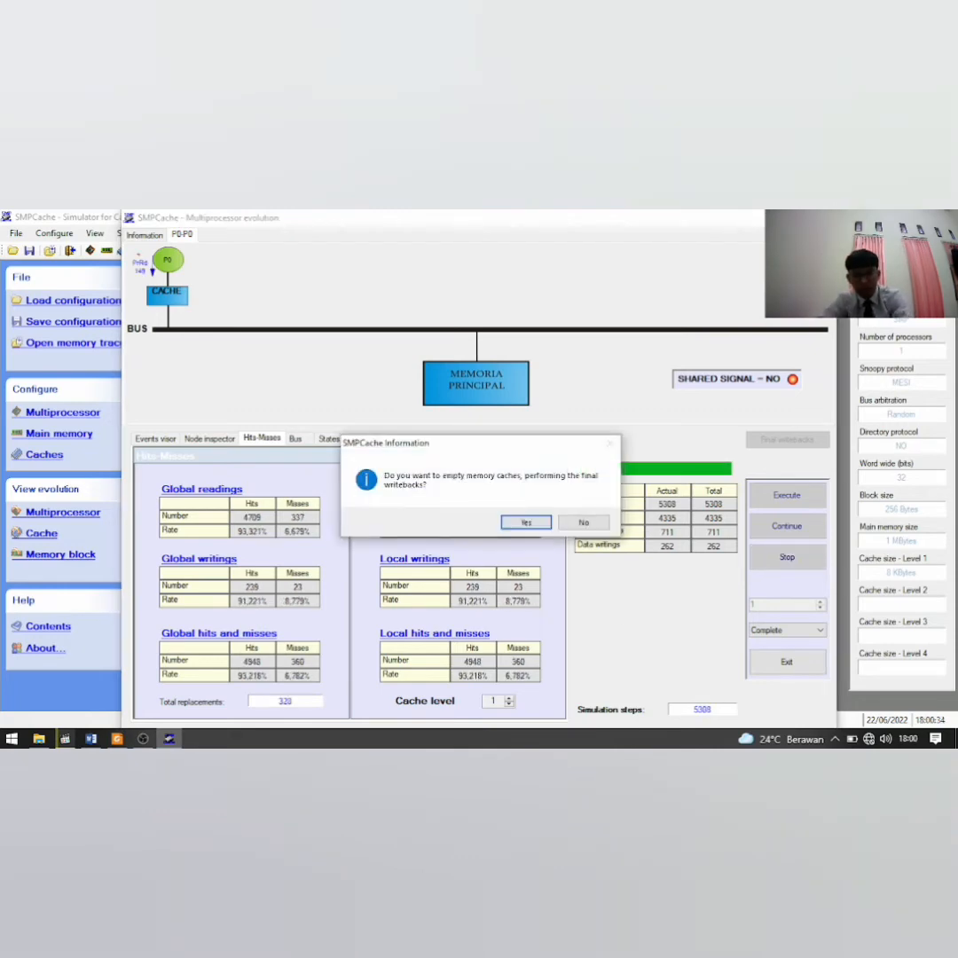
left_click(526, 522)
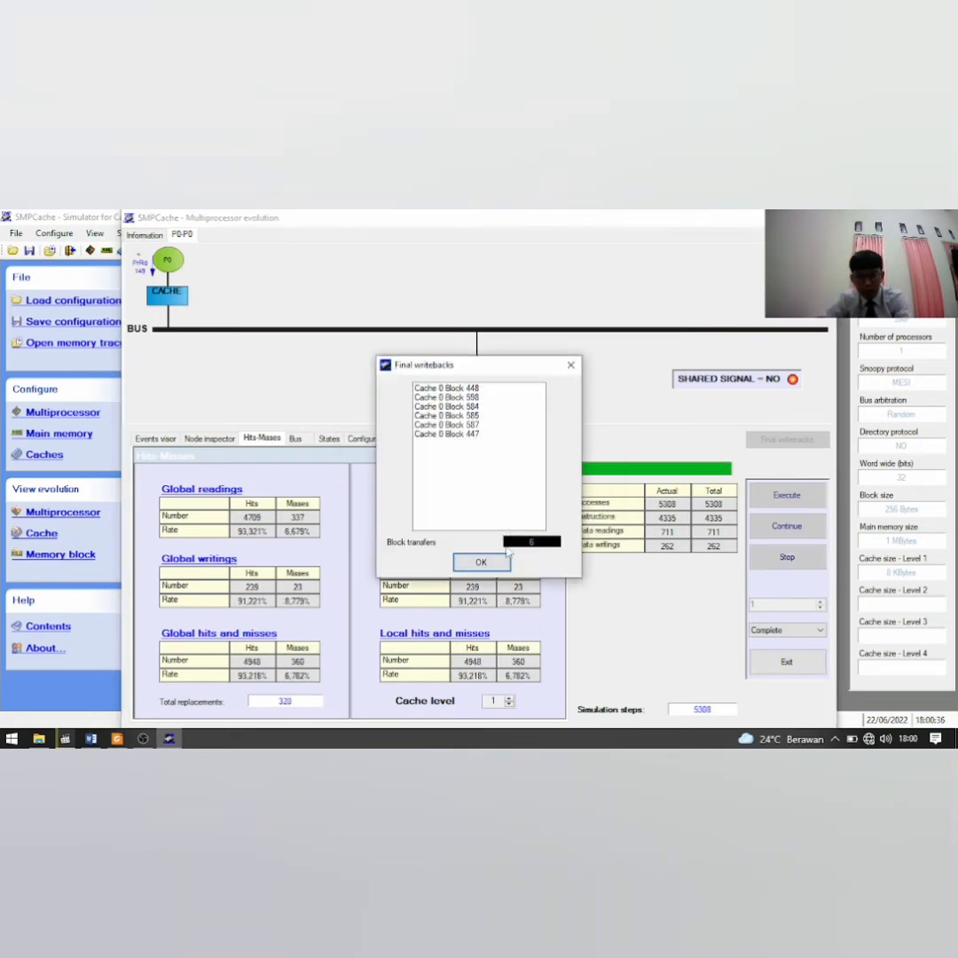
left_click(482, 562)
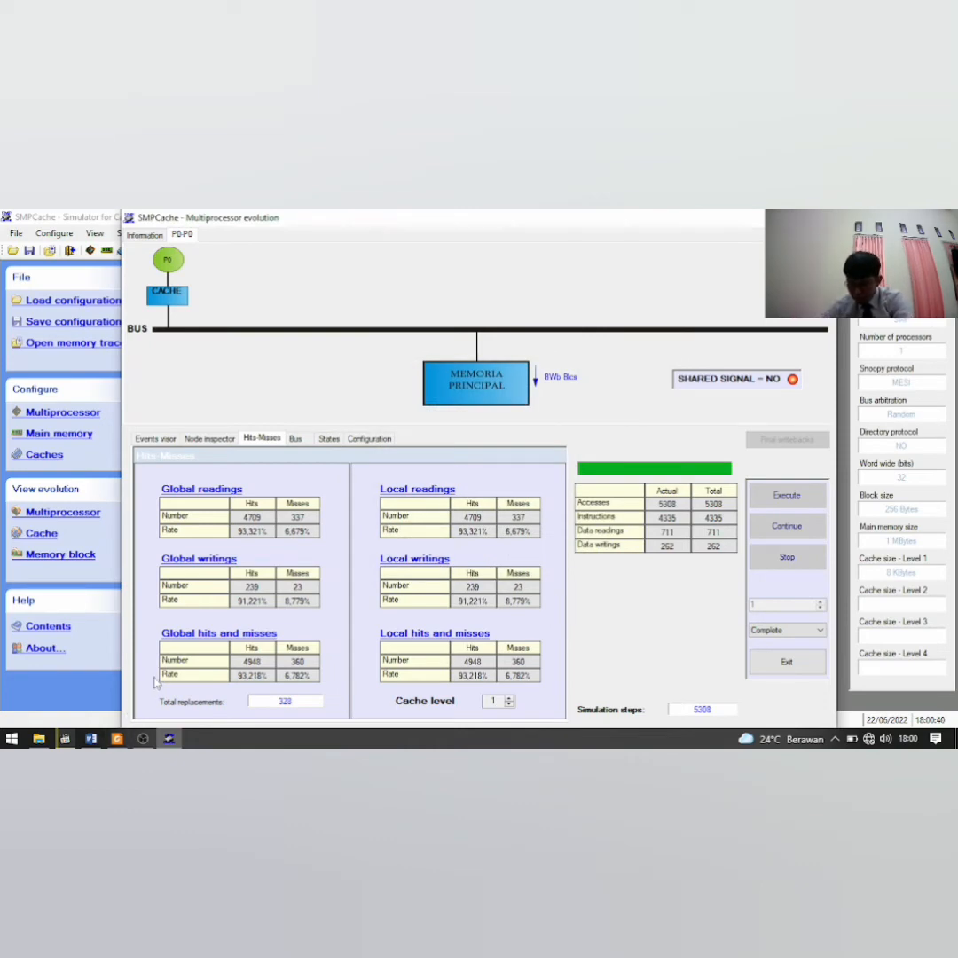
Capture the global hits and misses table and paste it into Word's two-way set-associative 8 KB row.
key("super+shift+s")
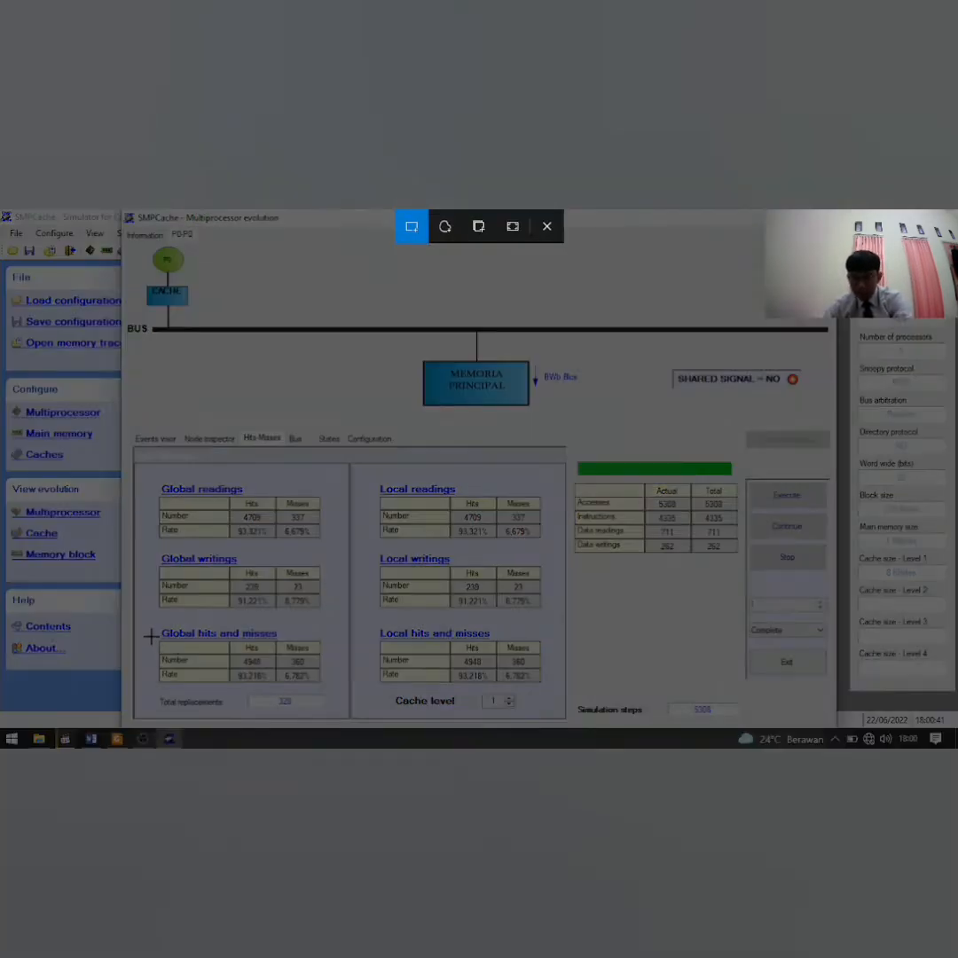
mouse_move(154, 628)
left_mouse_down()
mouse_move(278, 646)
mouse_move(324, 684)
left_mouse_up()
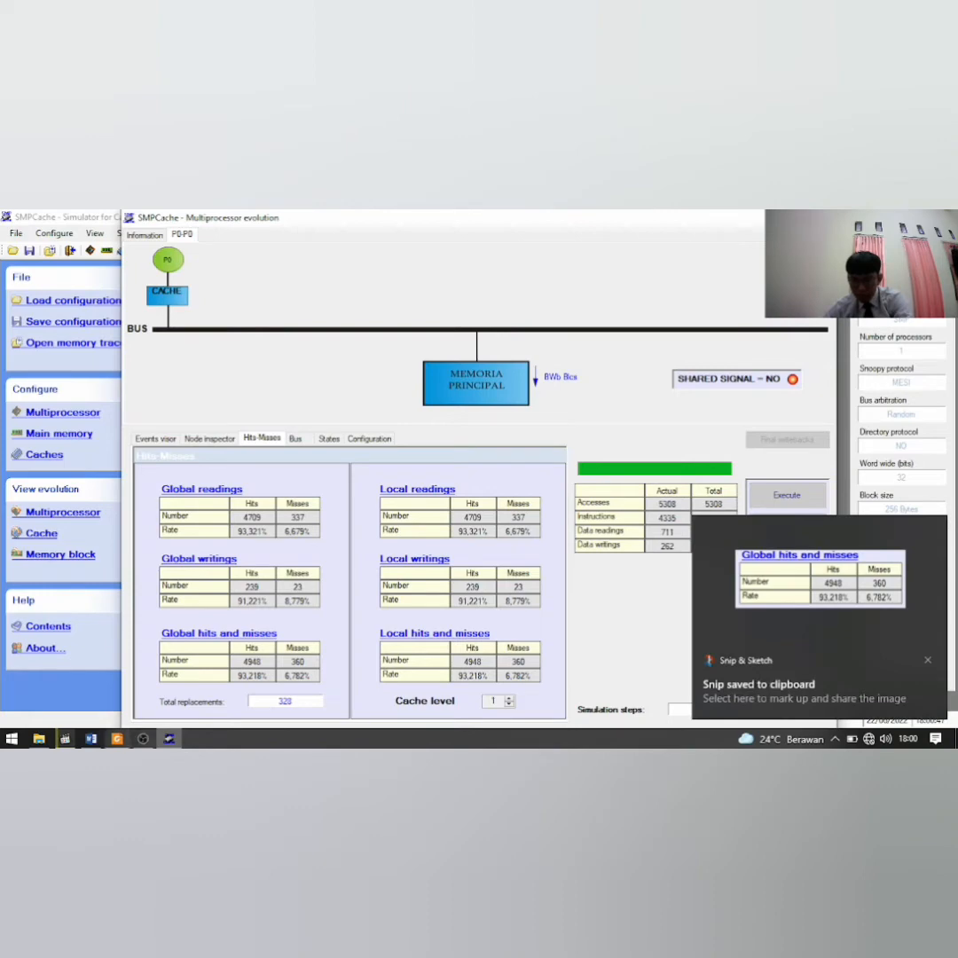
left_click(90, 738)
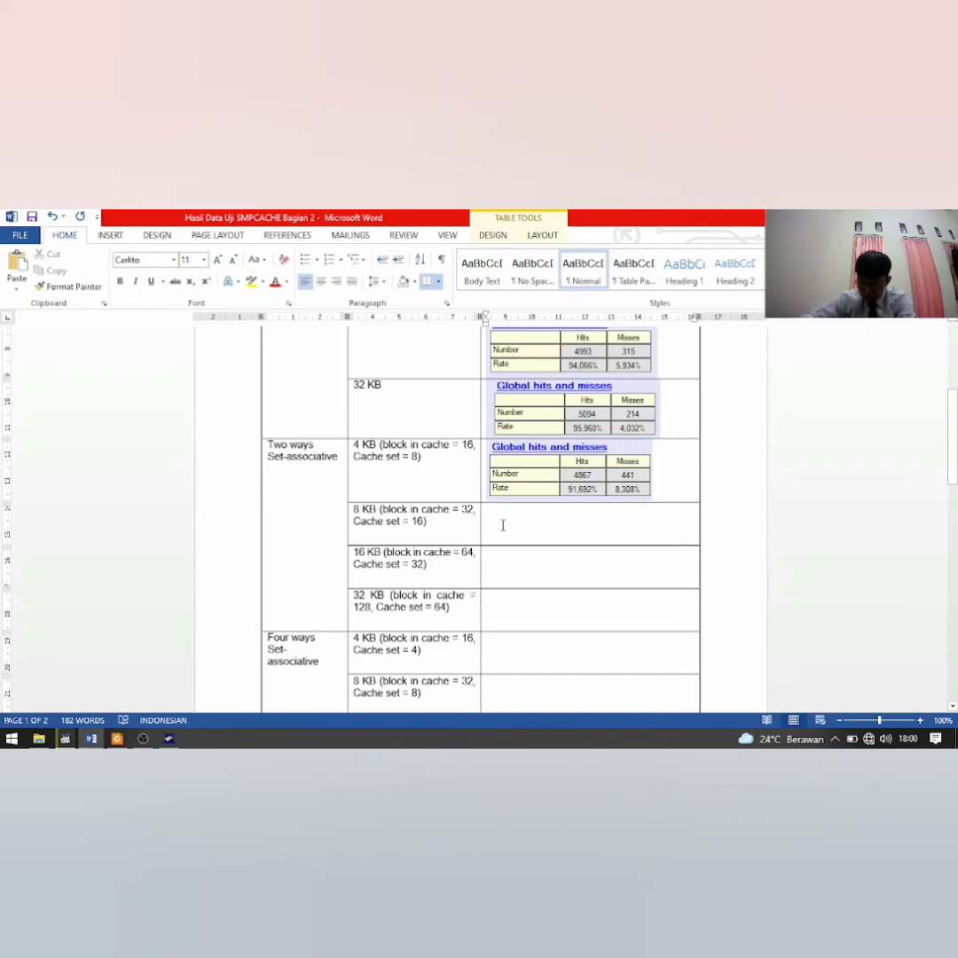
key("ctrl+v")
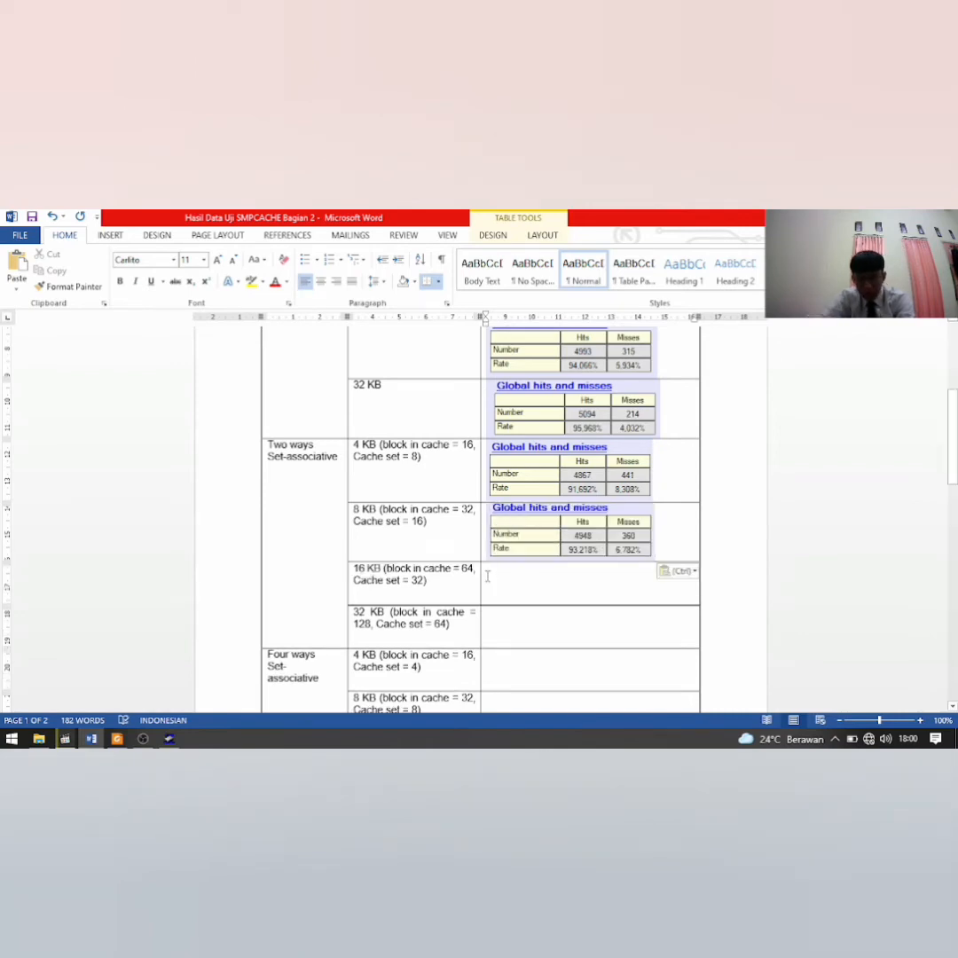
scroll(484, 570, "down", 1)
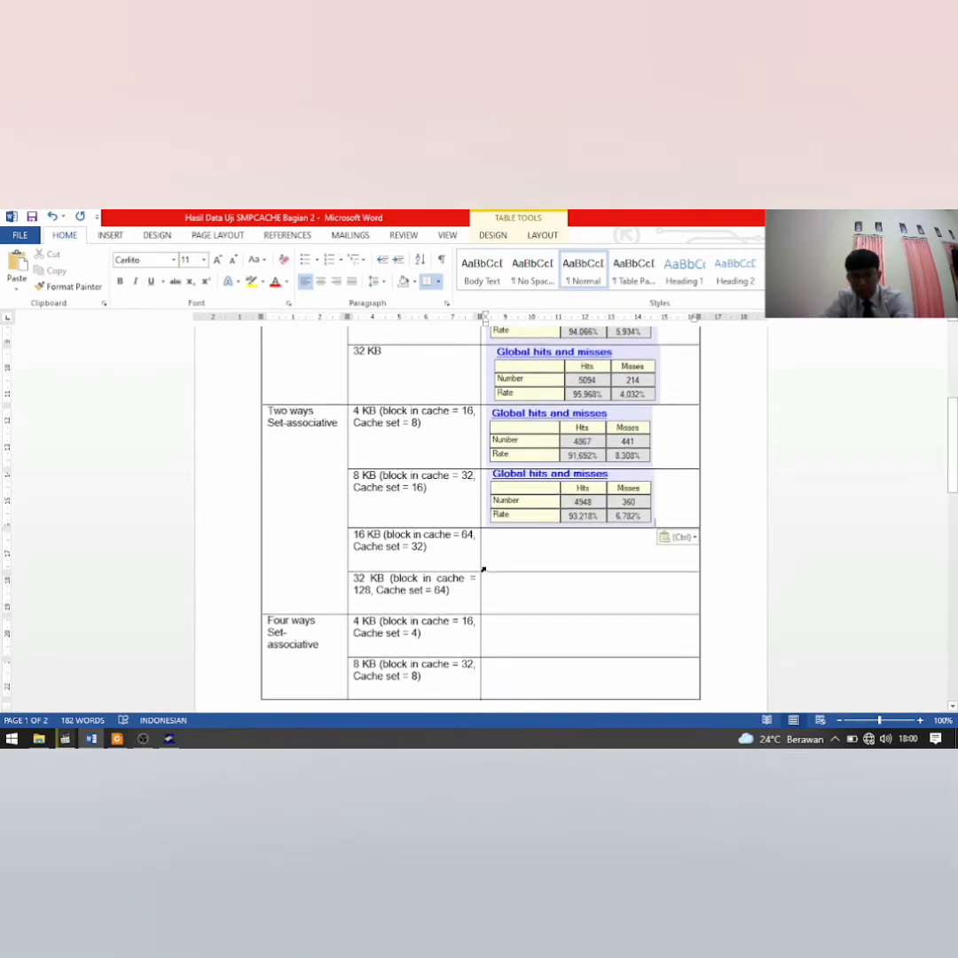
scroll(483, 564, "down", 1)
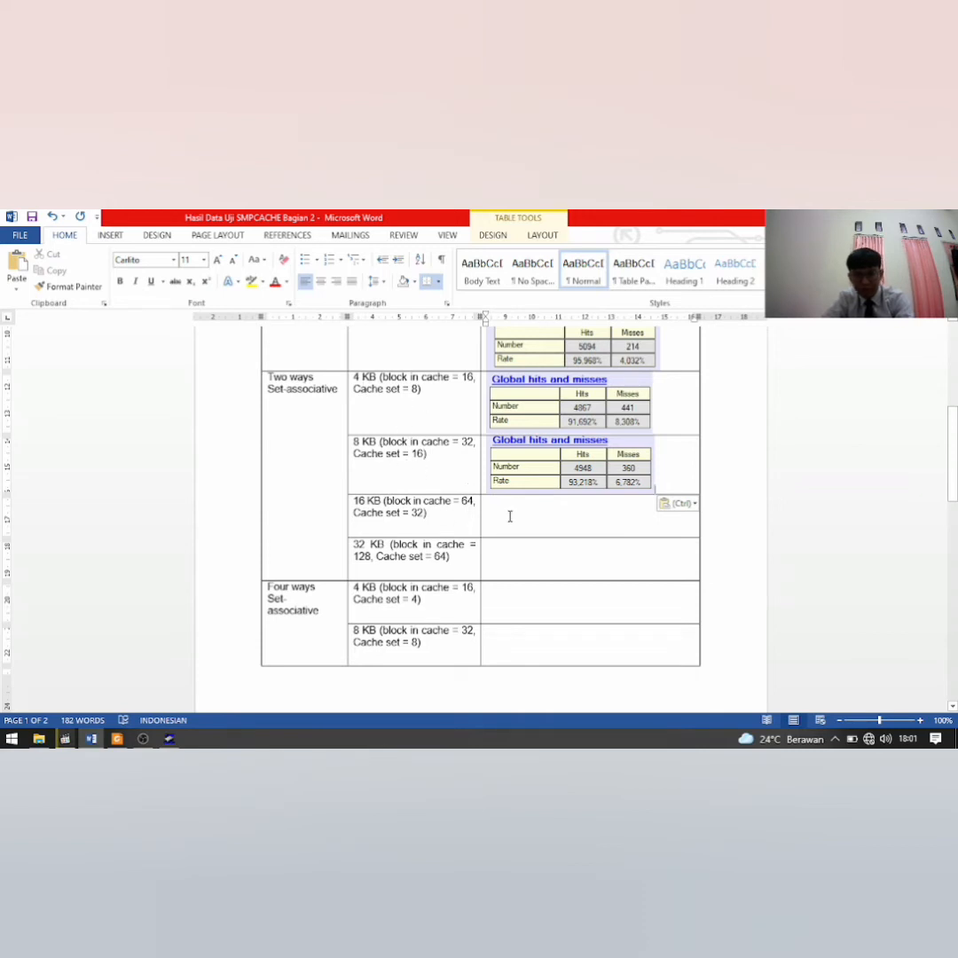
Return to SMPCache, close the finished simulation, and configure the level 1 cache with 64 blocks and 32 cache sets per Word's 16 KB row.
left_click(169, 738)
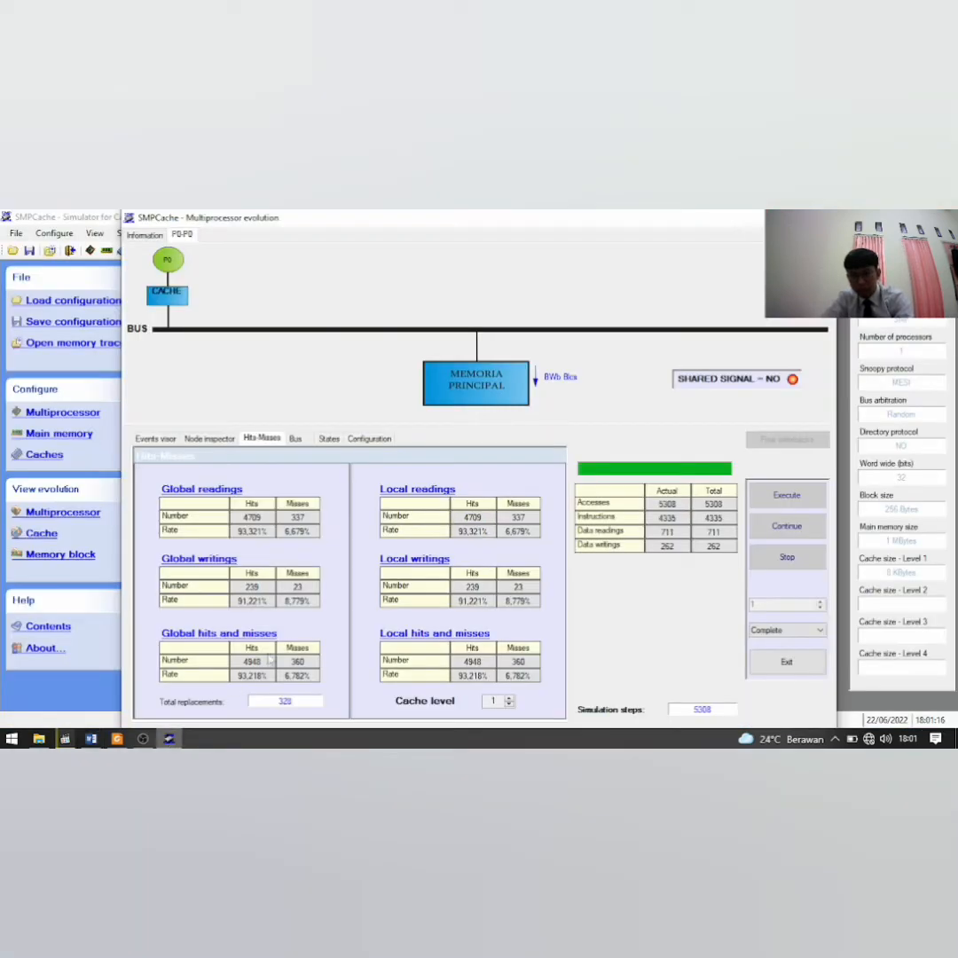
left_click(786, 662)
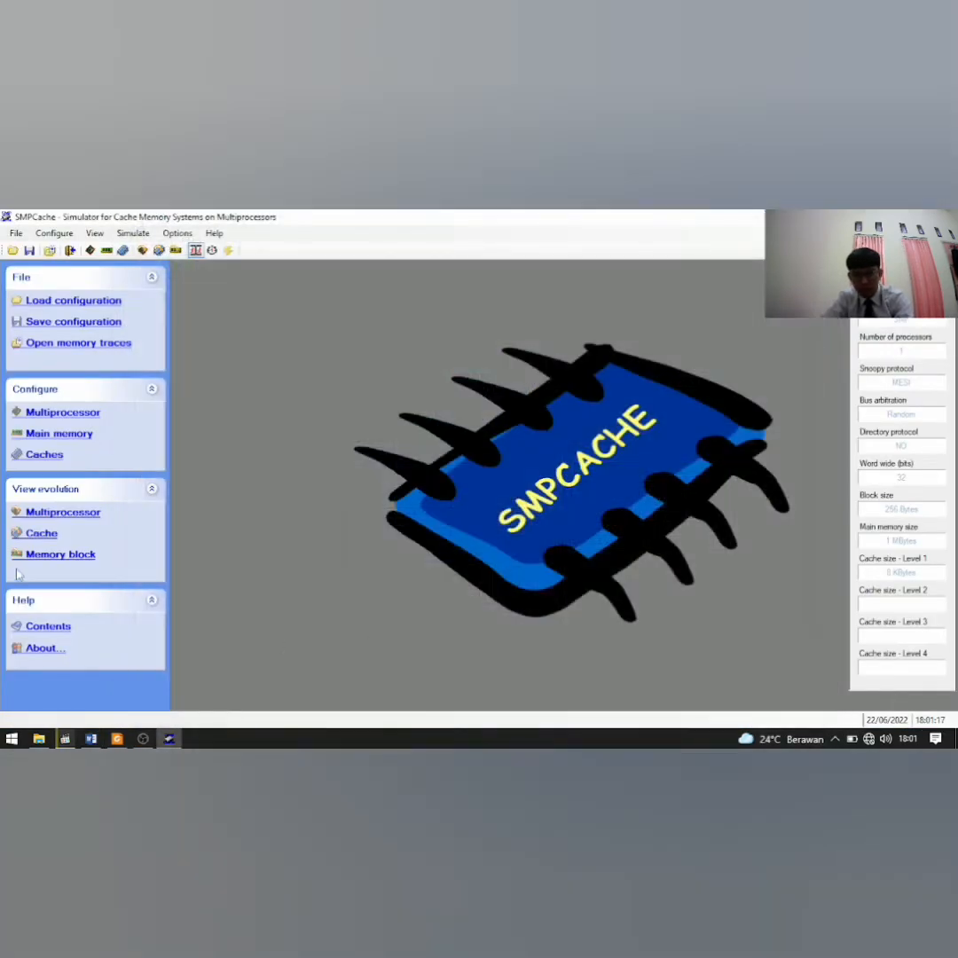
left_click(40, 454)
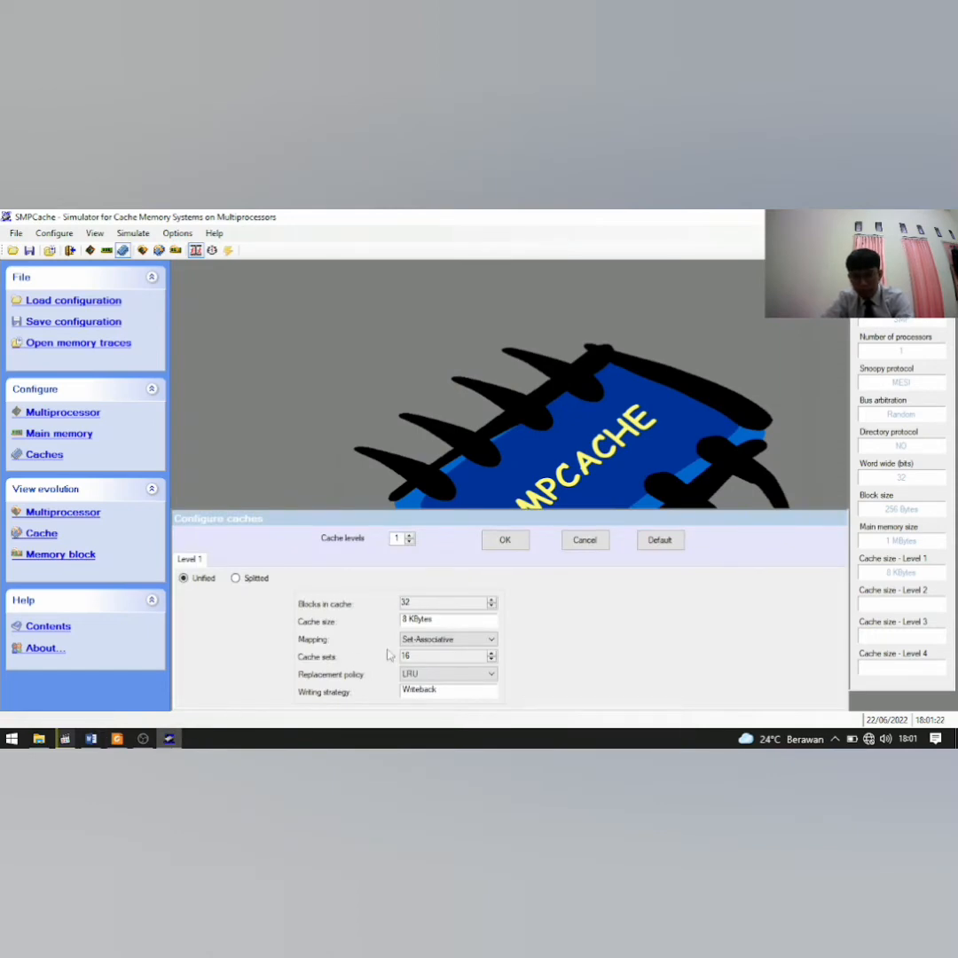
left_click(493, 601)
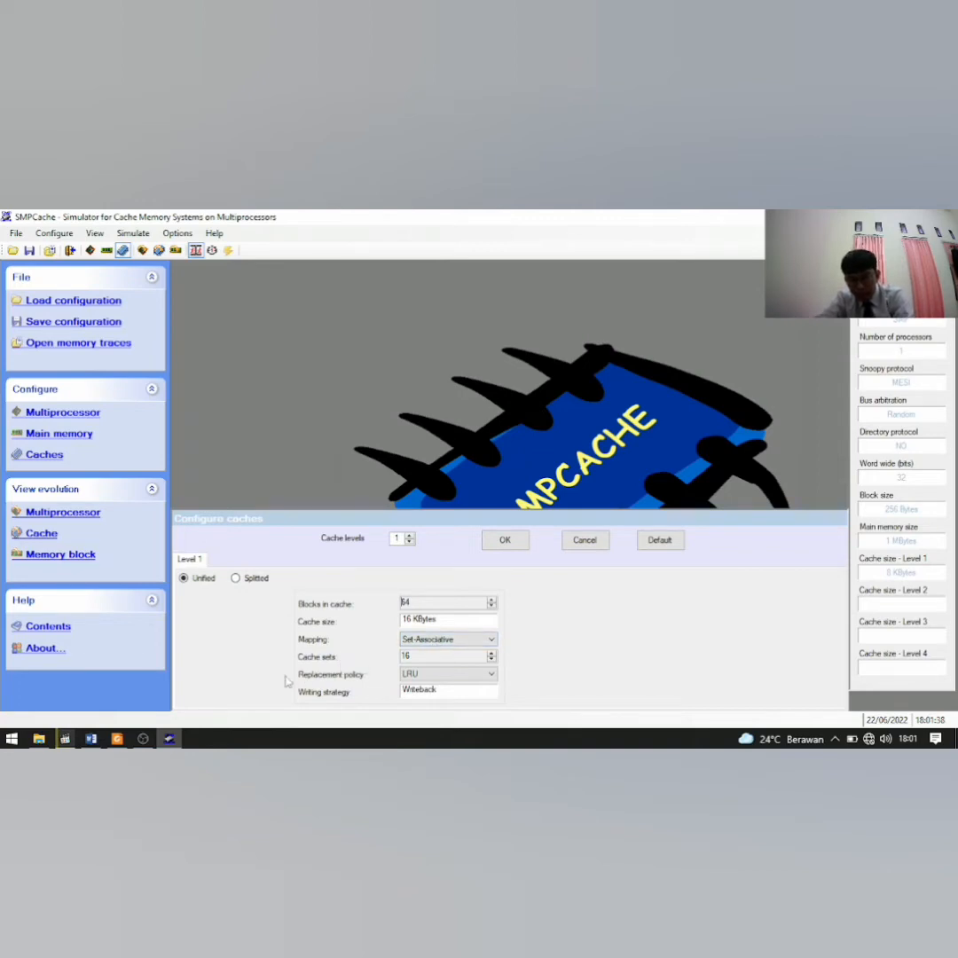
left_click(92, 739)
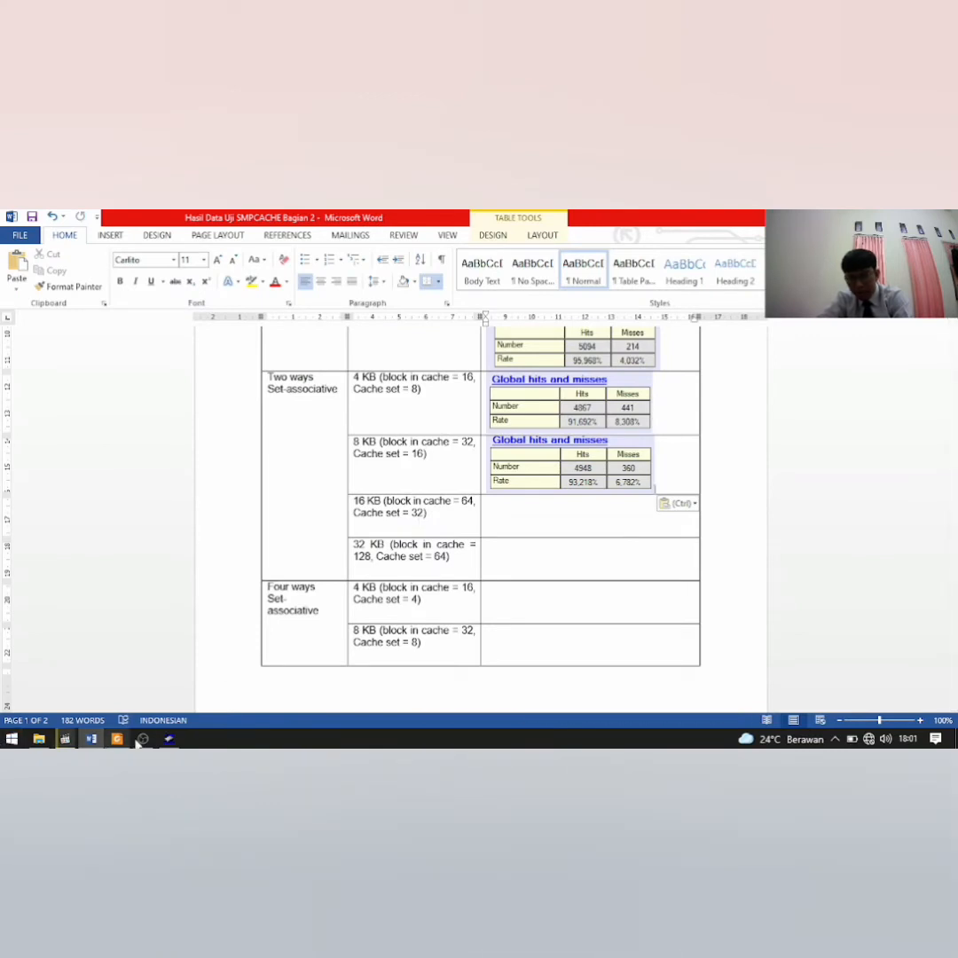
left_click(169, 739)
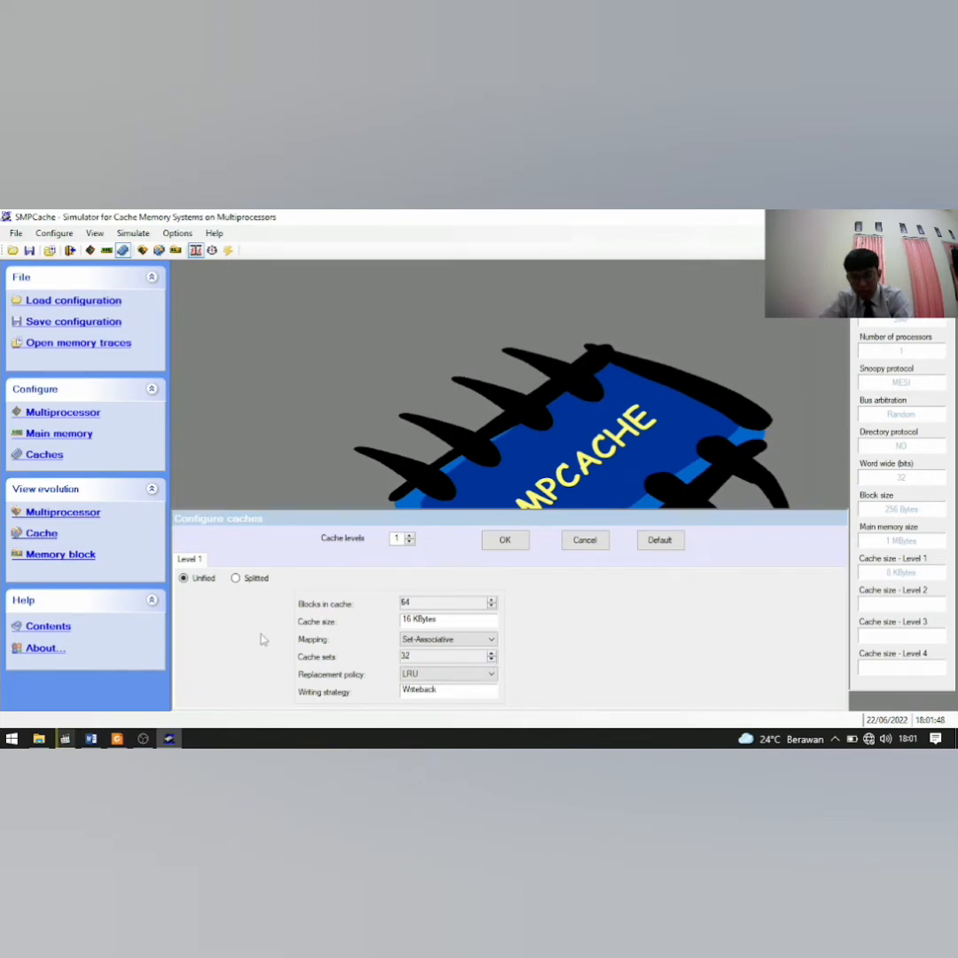
left_click(507, 541)
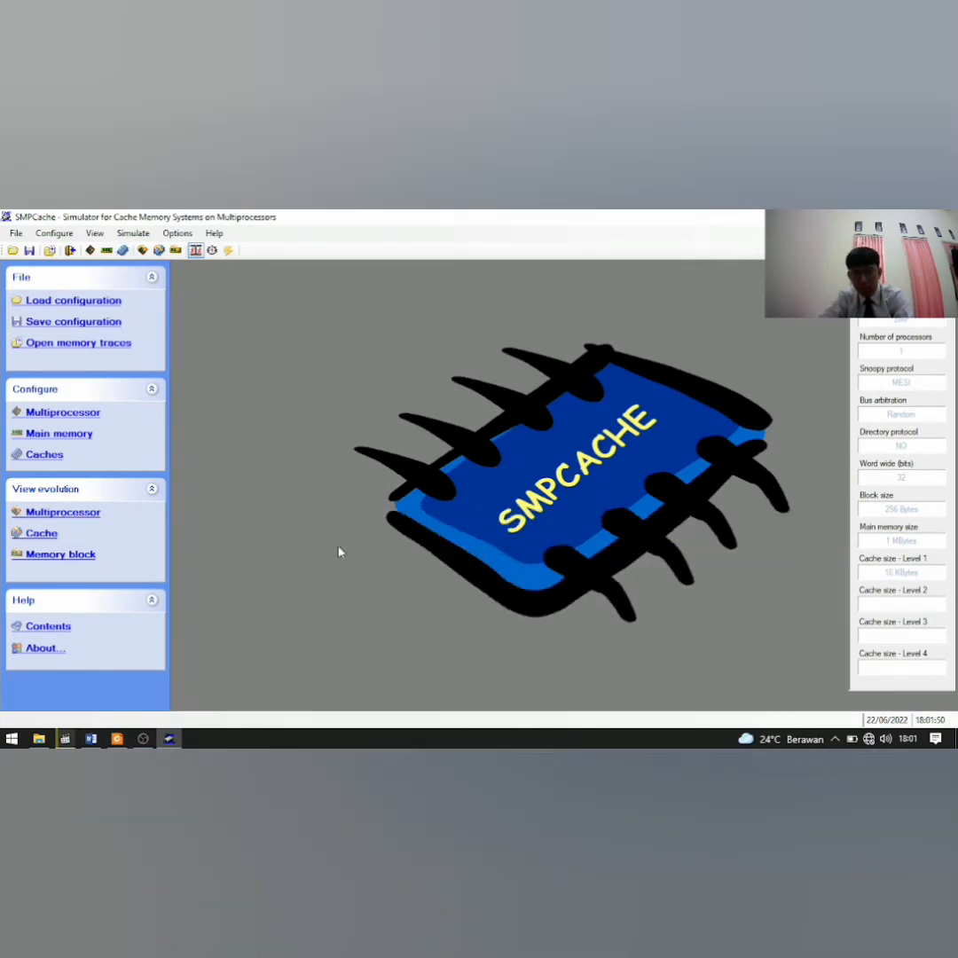
Simulate the 16 KB two-way cache completely in text format, showing hits and misses, and carry out the final writebacks.
left_click(64, 512)
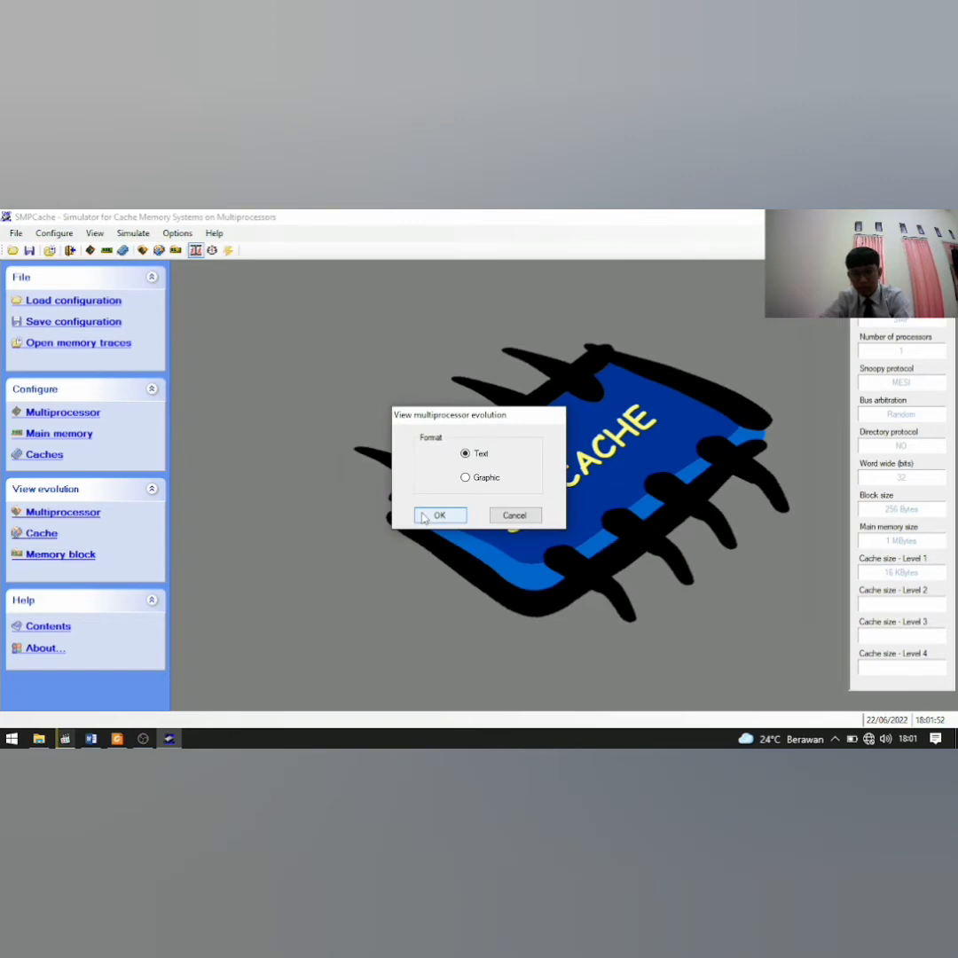
left_click(438, 515)
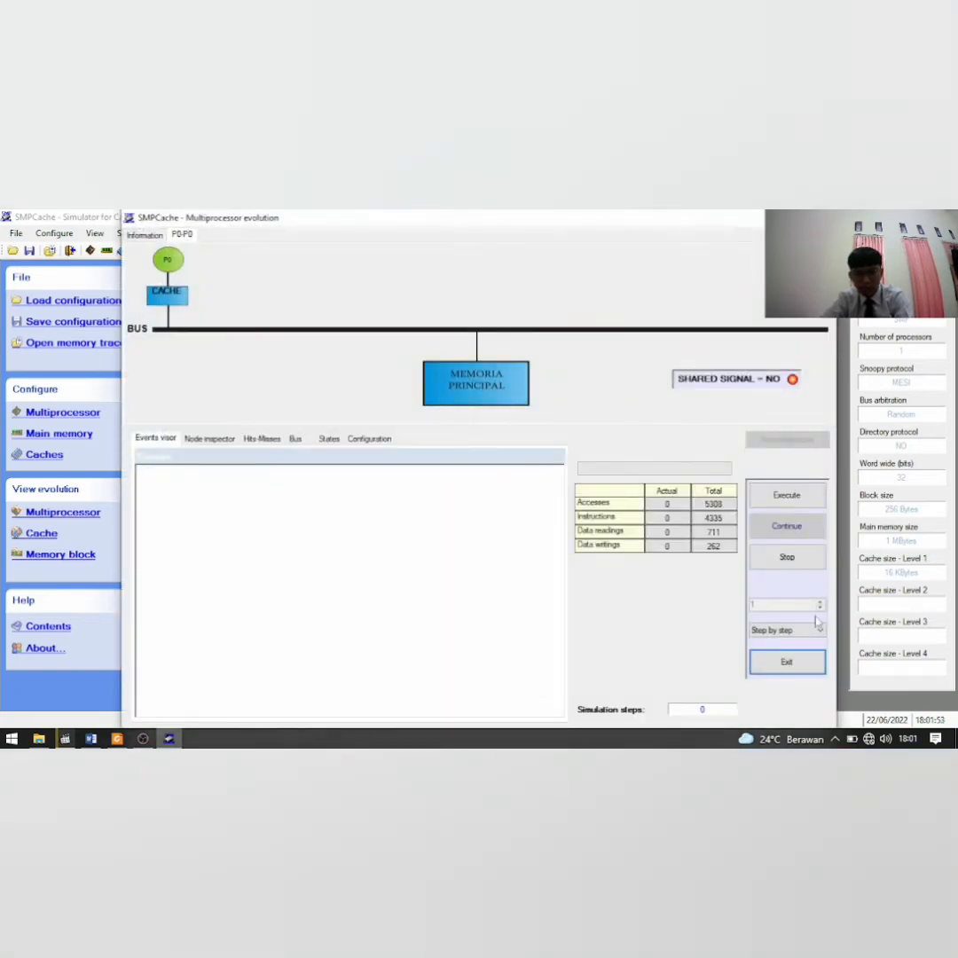
left_click(818, 629)
left_click(787, 661)
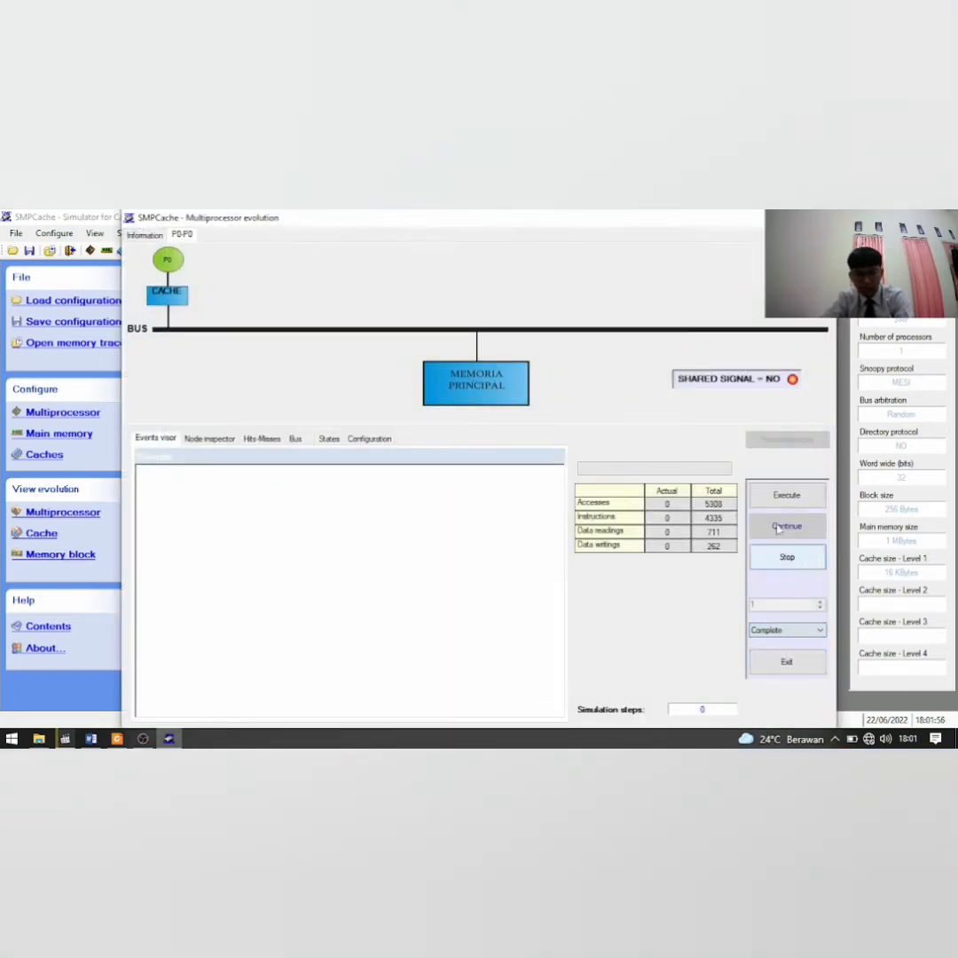
left_click(786, 495)
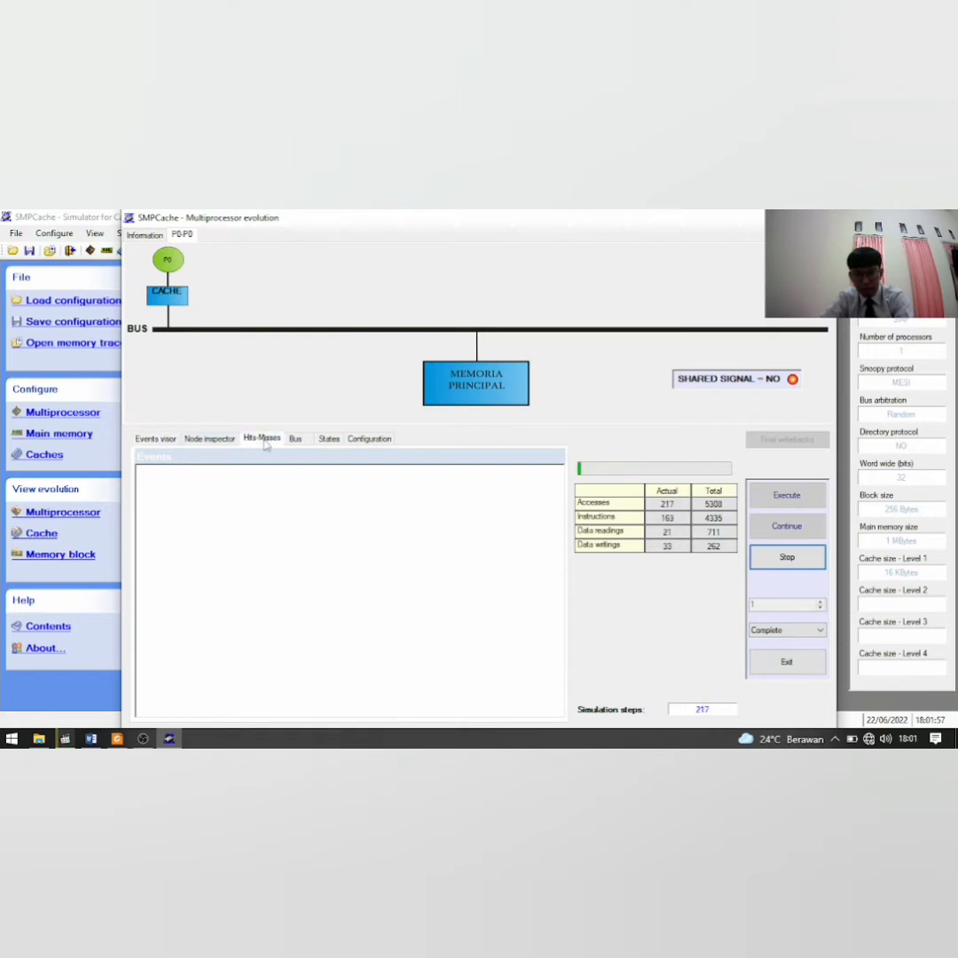
left_click(262, 439)
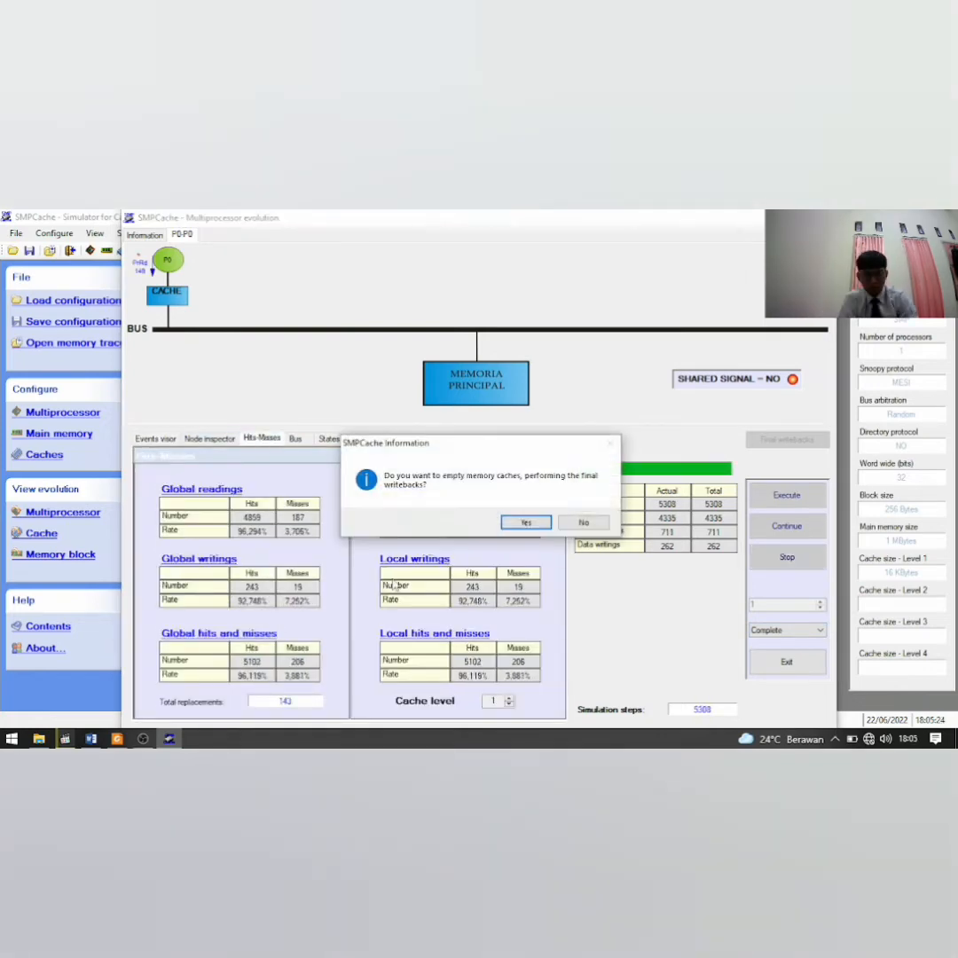
left_click(528, 524)
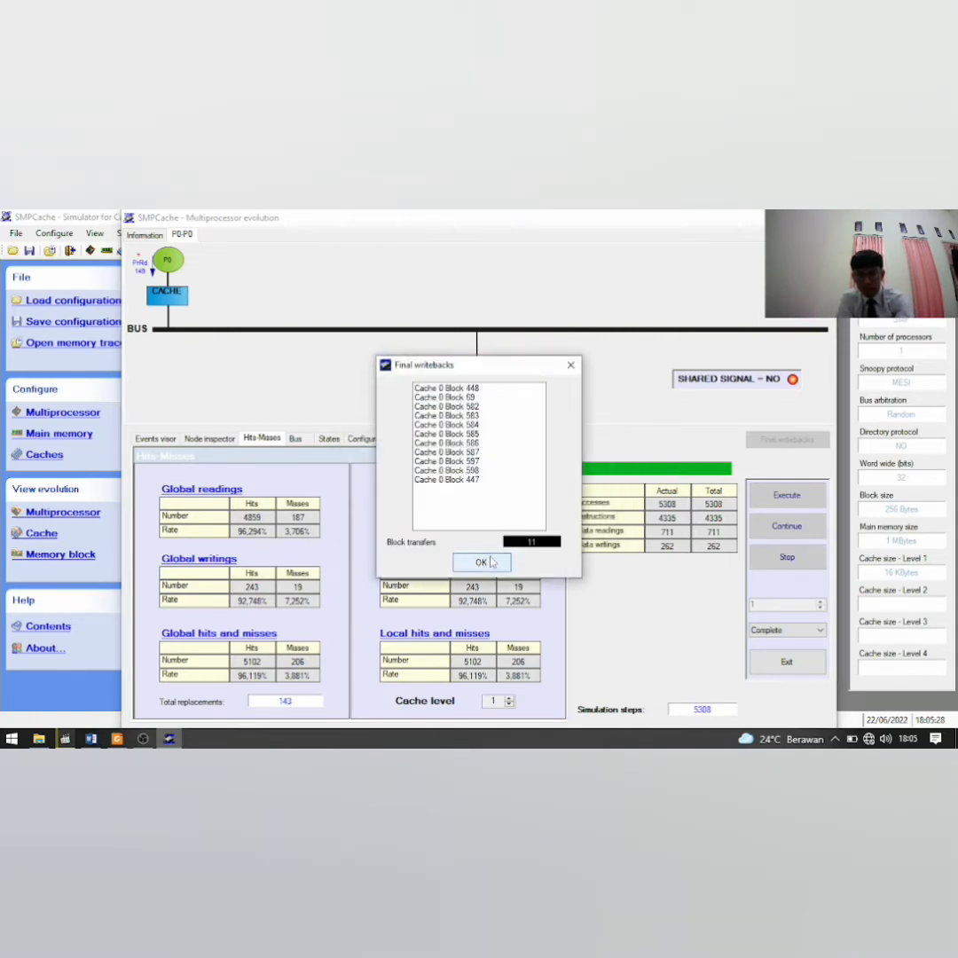
key("Return")
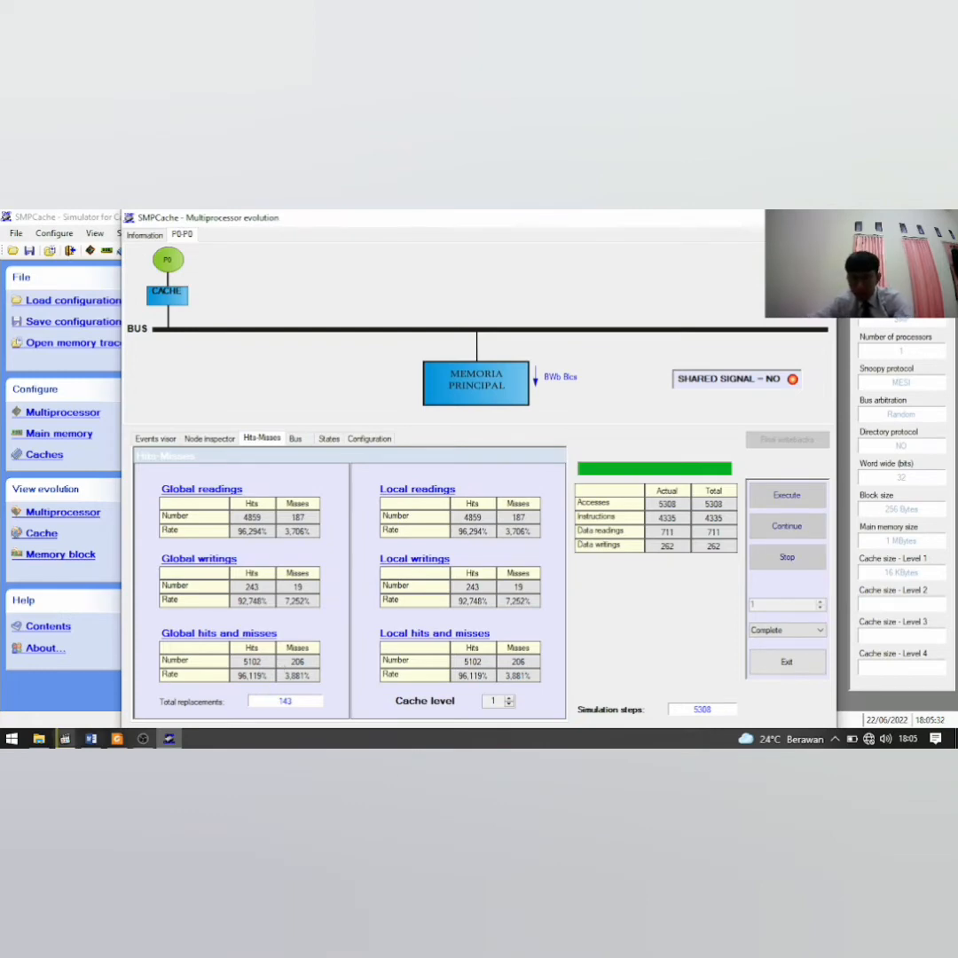
Capture the global hits and misses table and paste it into Word's two-way set-associative 16 KB row.
key("super+shift+s")
left_click_drag(156, 628, 324, 685)
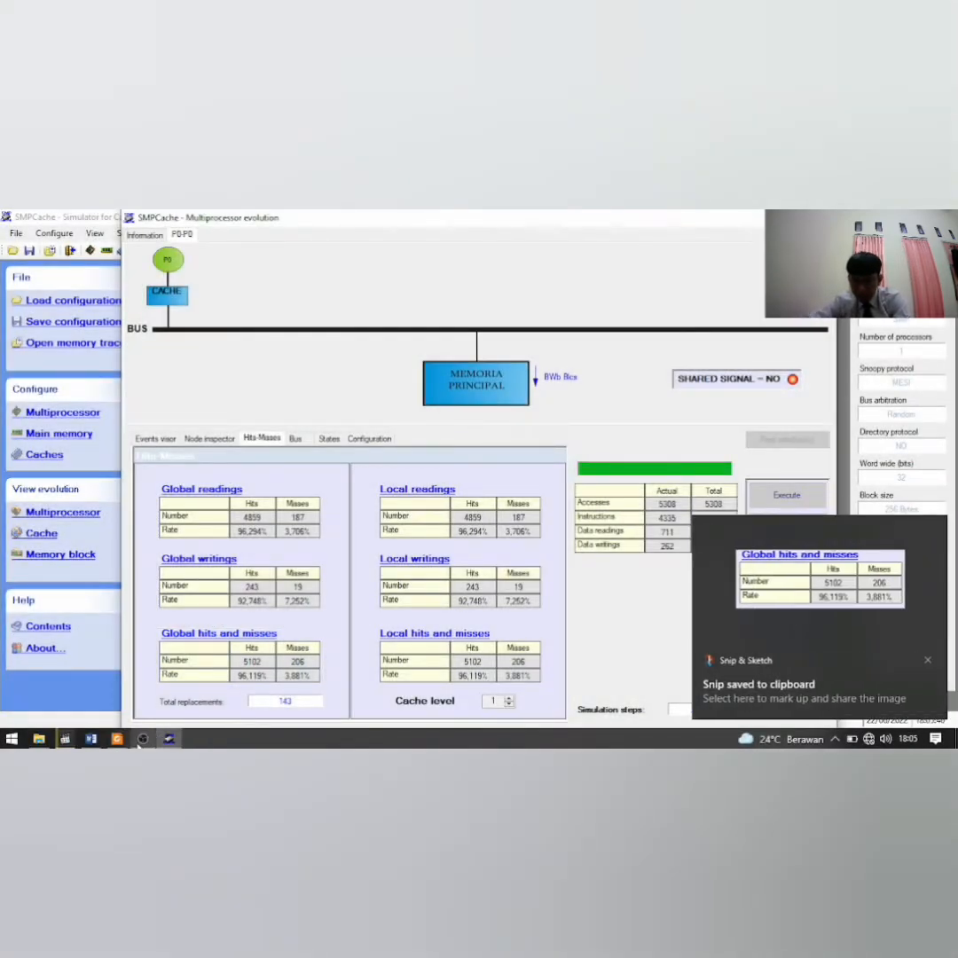
left_click(91, 739)
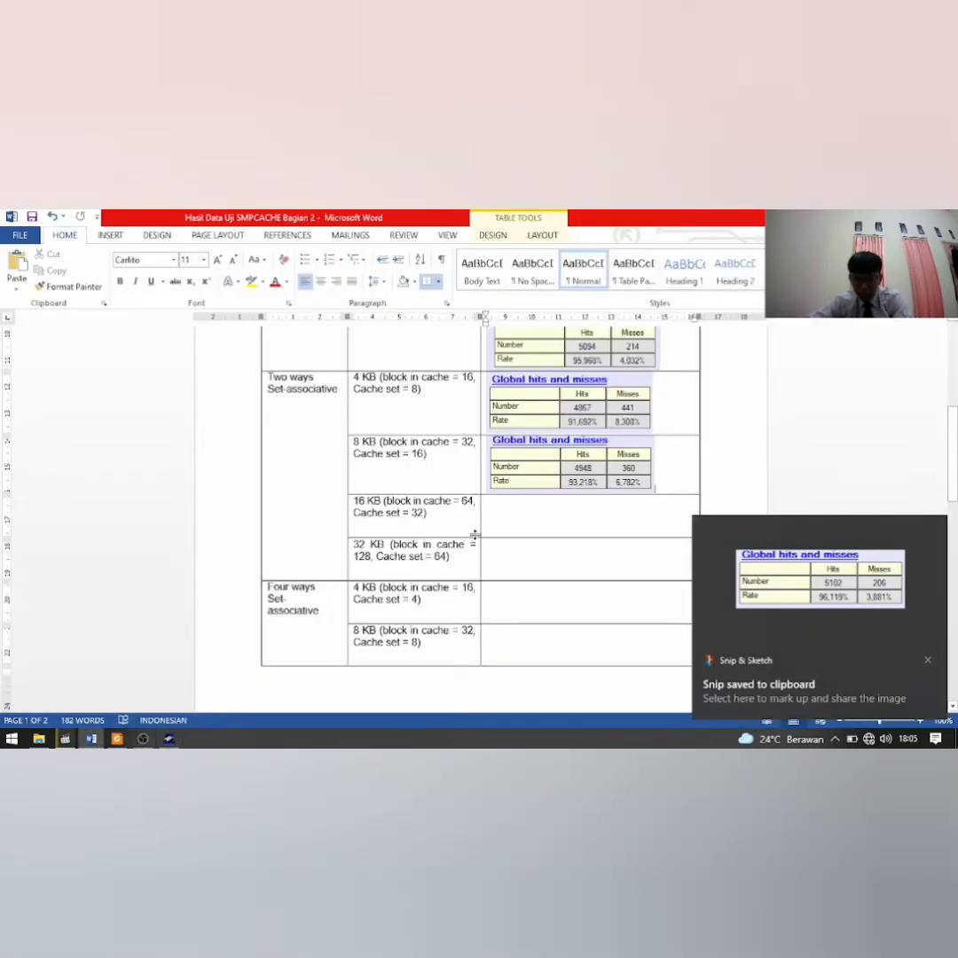
left_click(502, 517)
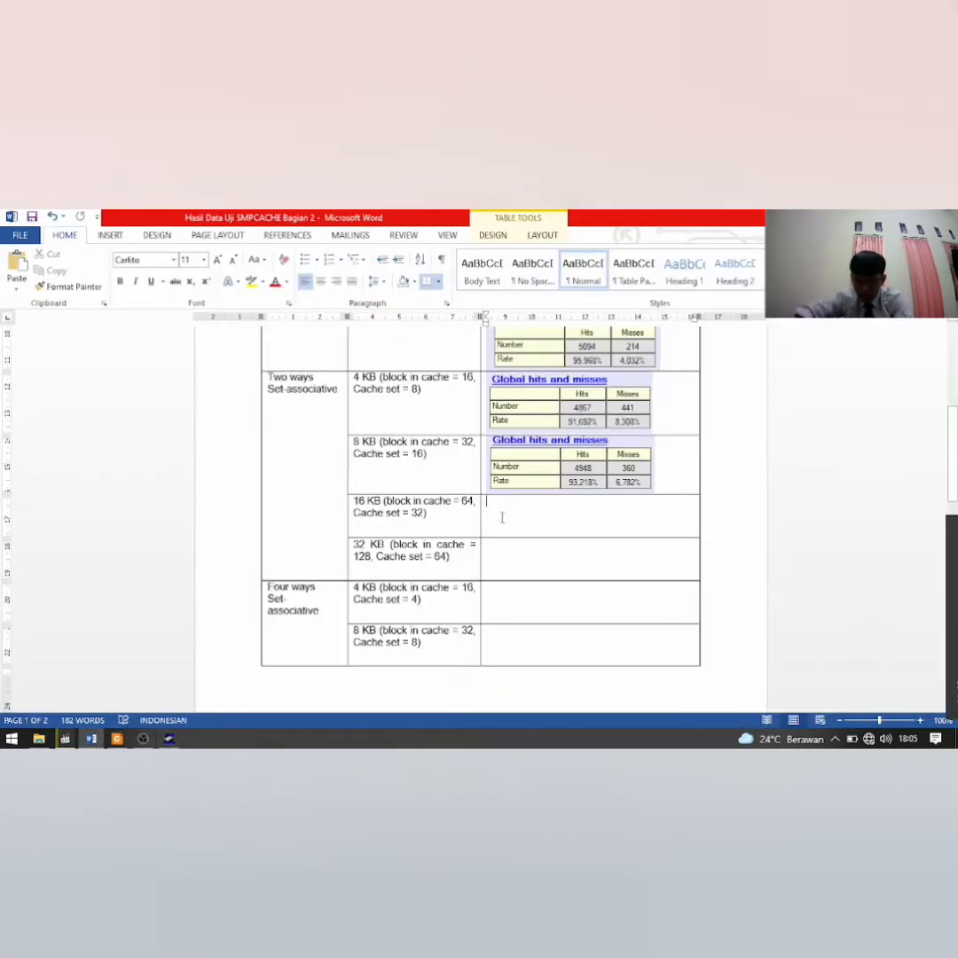
key("ctrl+v")
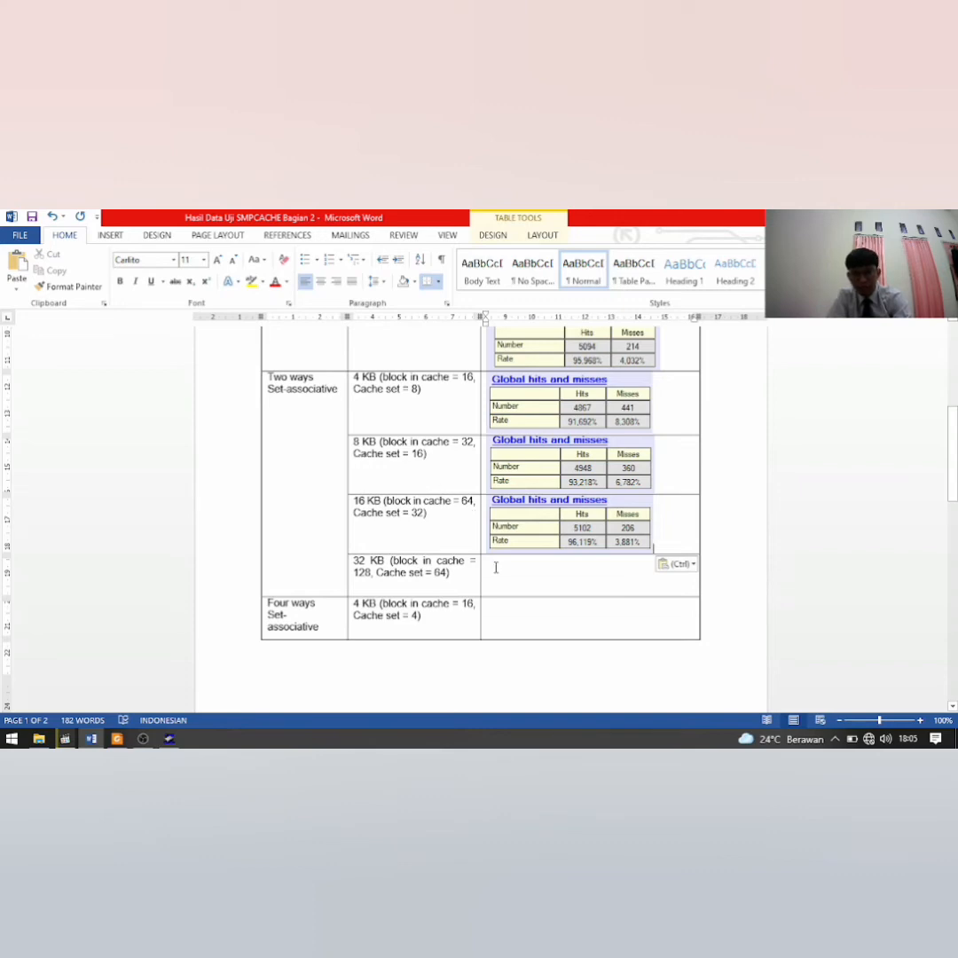
Return to SMPCache, close the finished simulation, and configure the level 1 cache with 128 blocks and 64 cache sets.
key("alt+Tab")
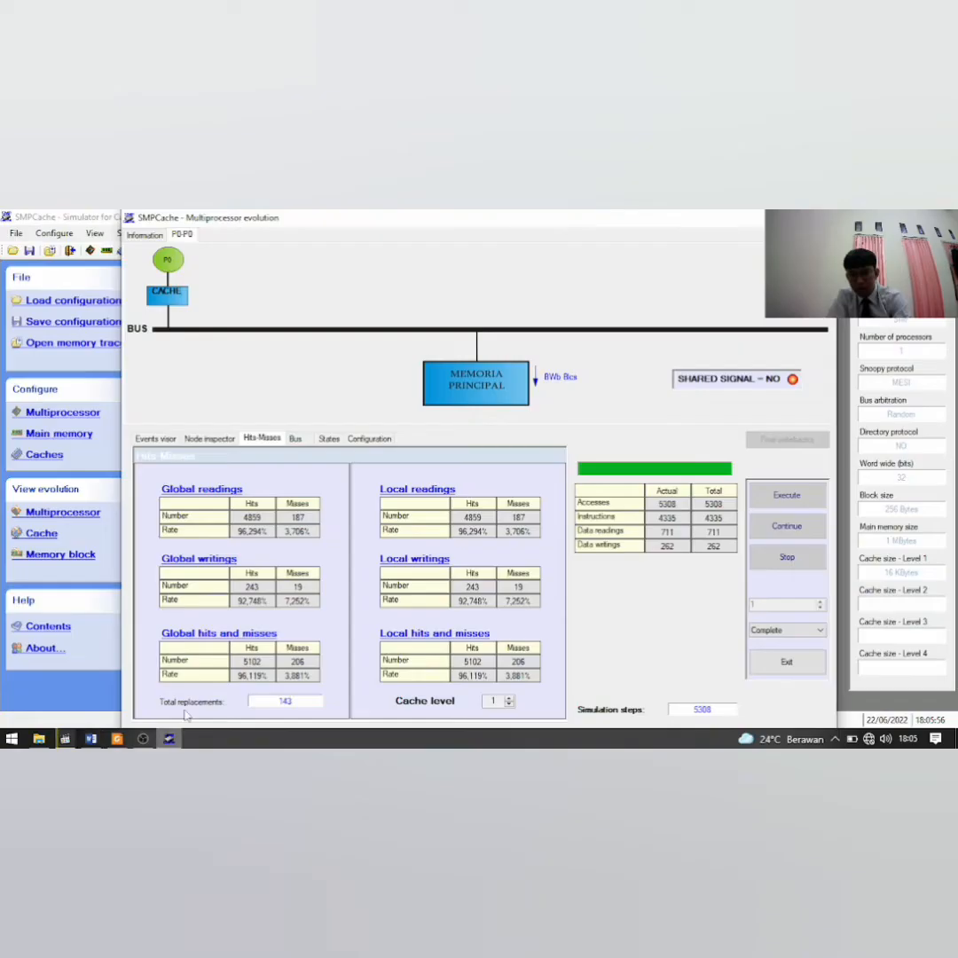
left_click(786, 662)
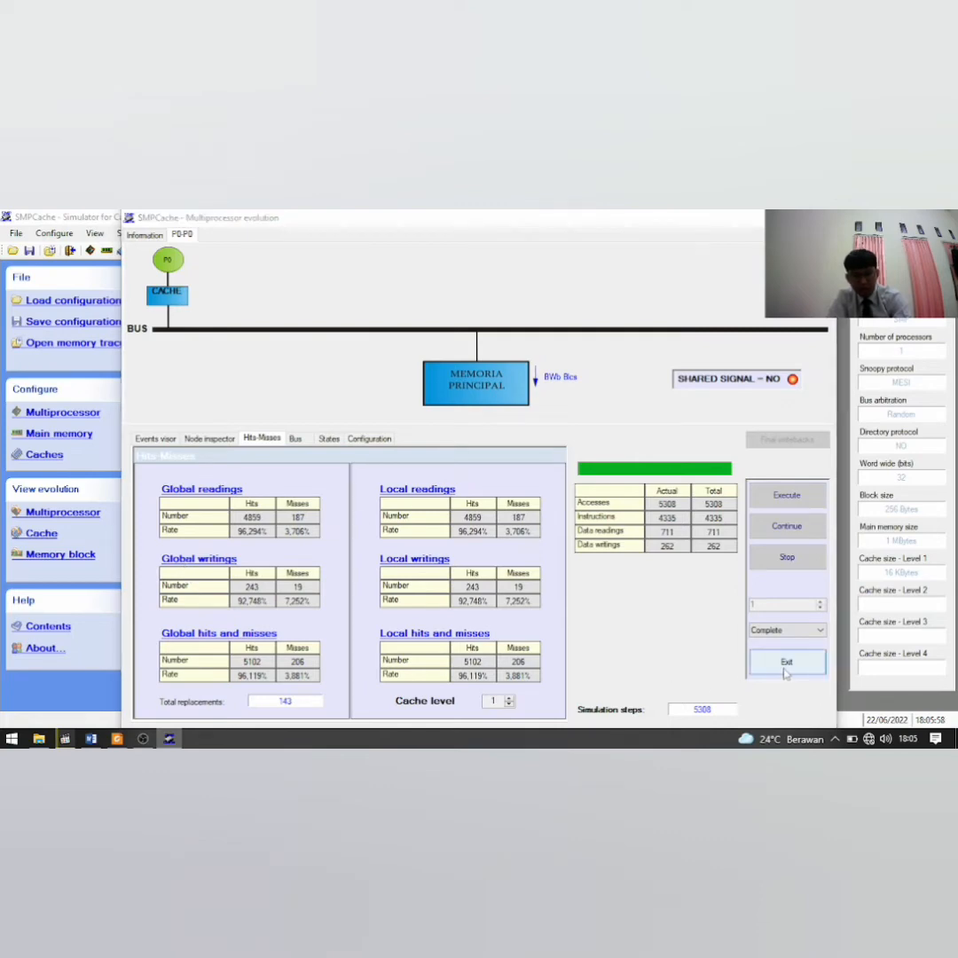
left_click(44, 455)
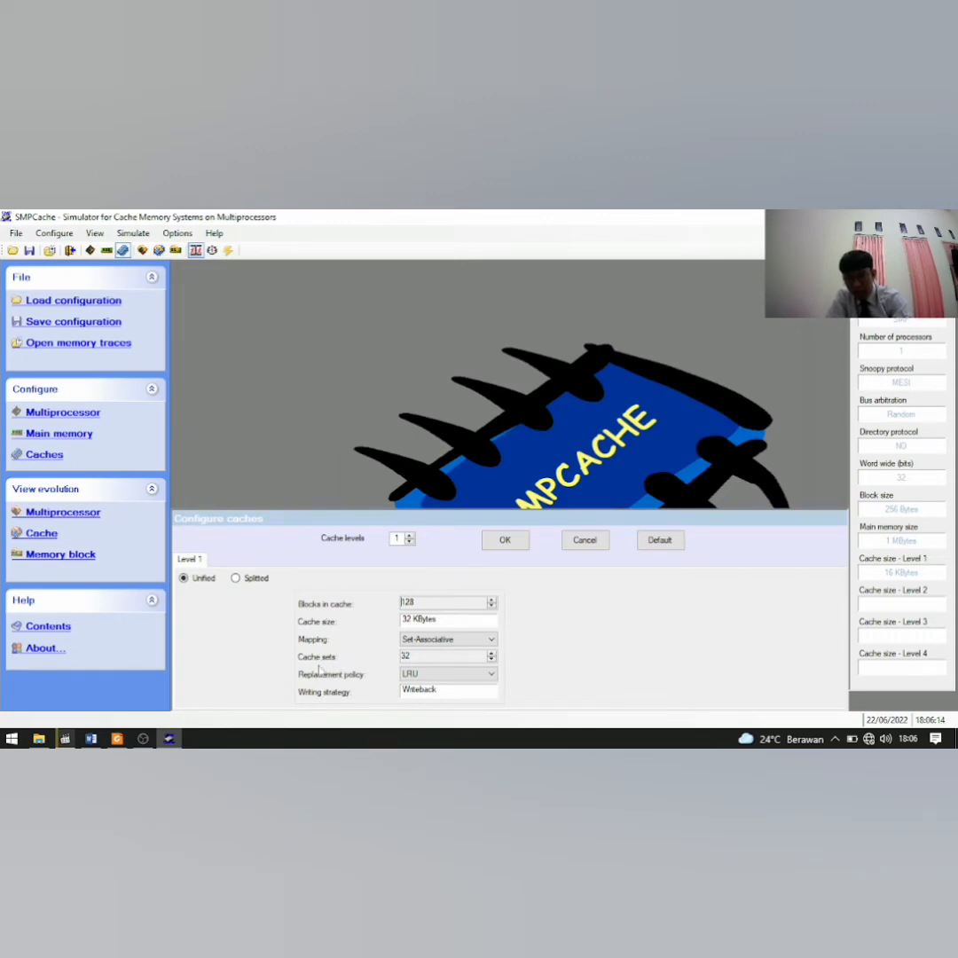
left_click(492, 655)
left_click(503, 541)
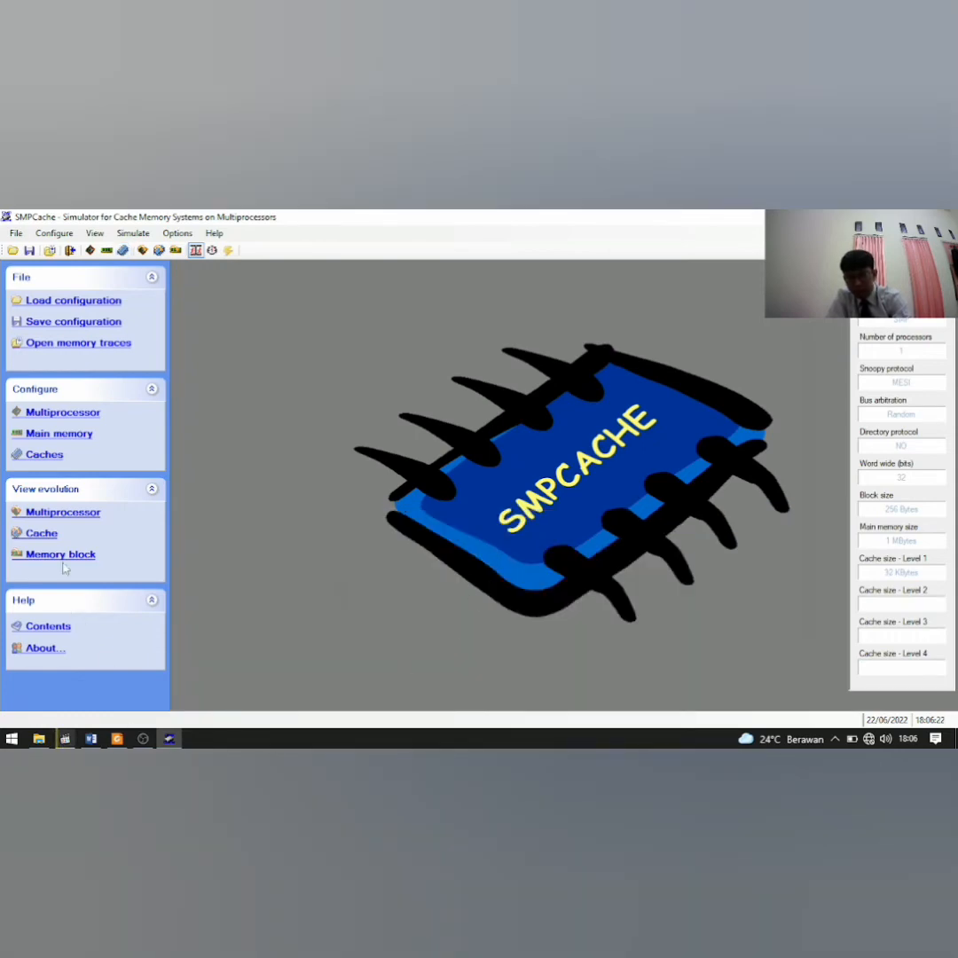
Simulate the 32 KB two-way cache completely in text format, showing hits and misses, and carry out the final writebacks.
left_click(63, 513)
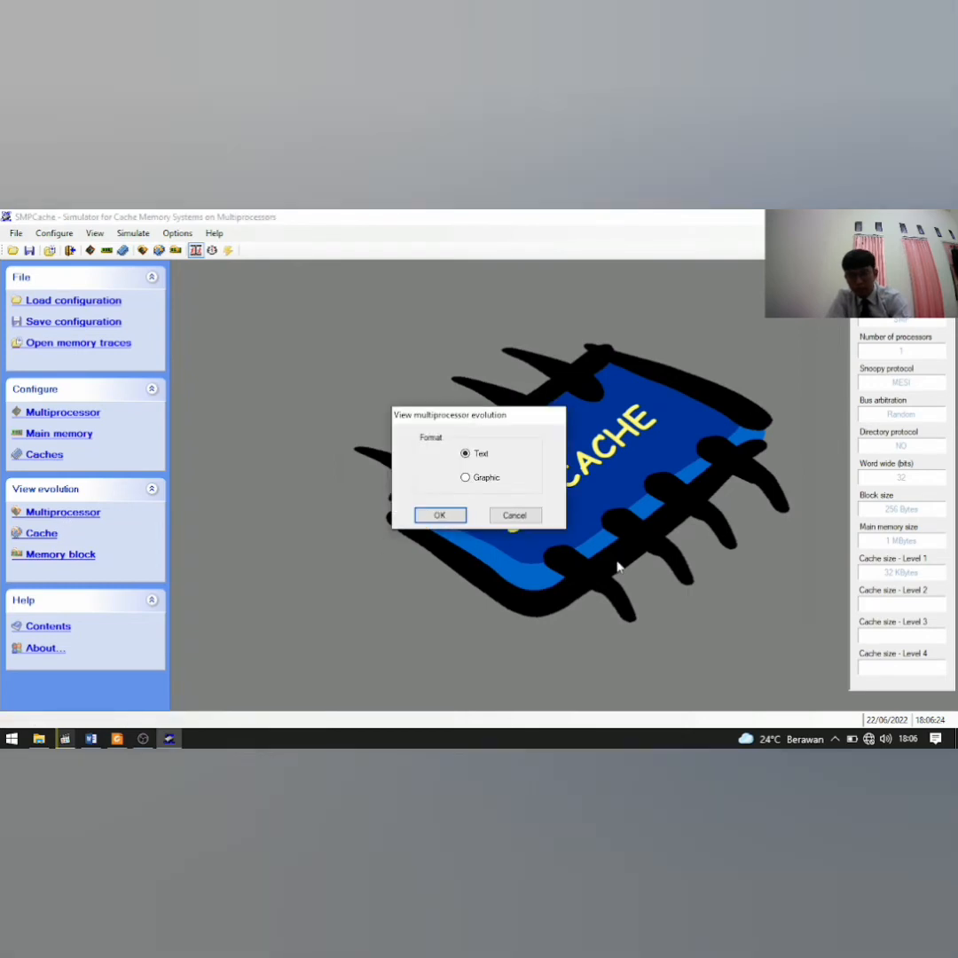
left_click(439, 518)
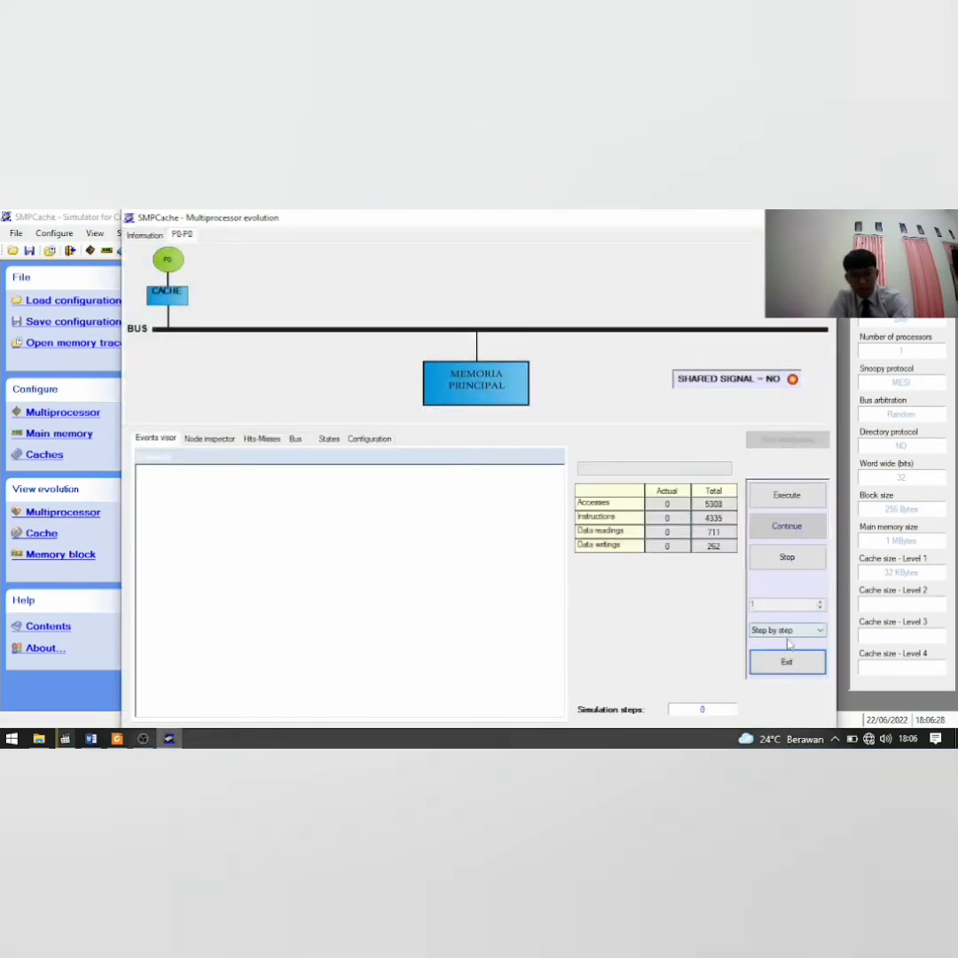
left_click(787, 631)
left_click(785, 664)
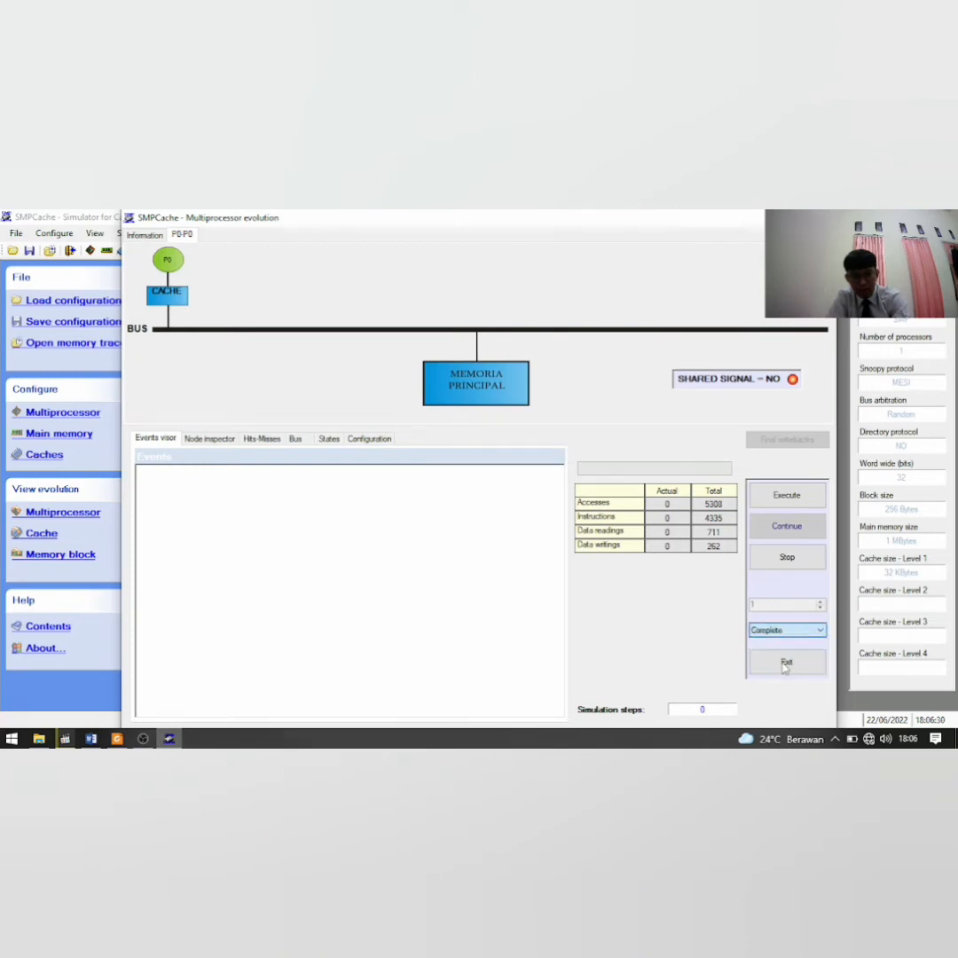
left_click(784, 504)
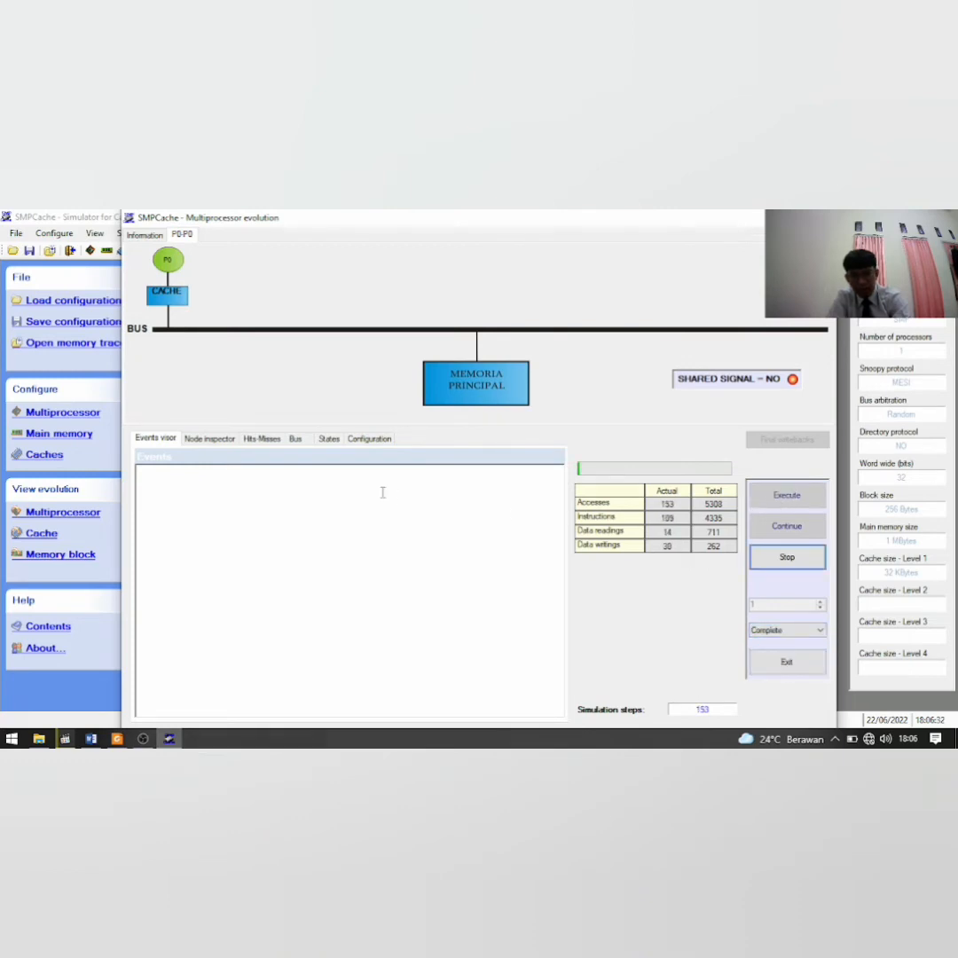
left_click(268, 446)
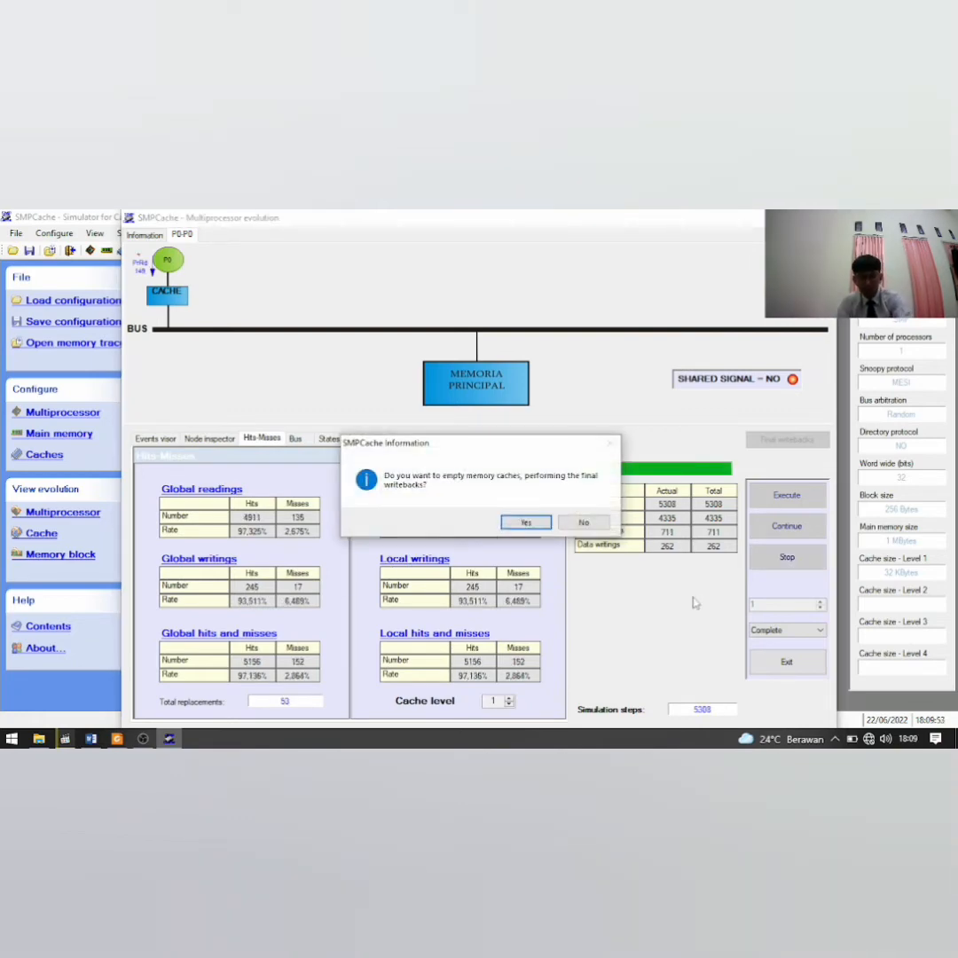
left_click(526, 522)
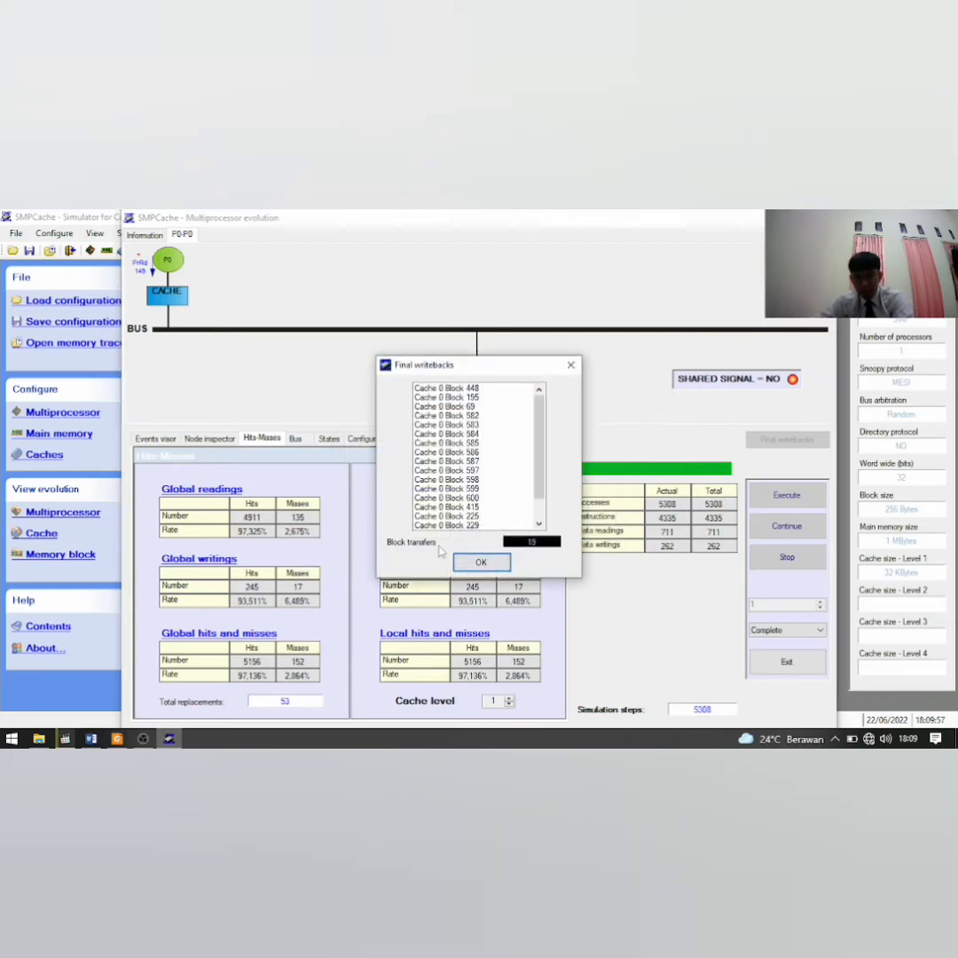
left_click(465, 562)
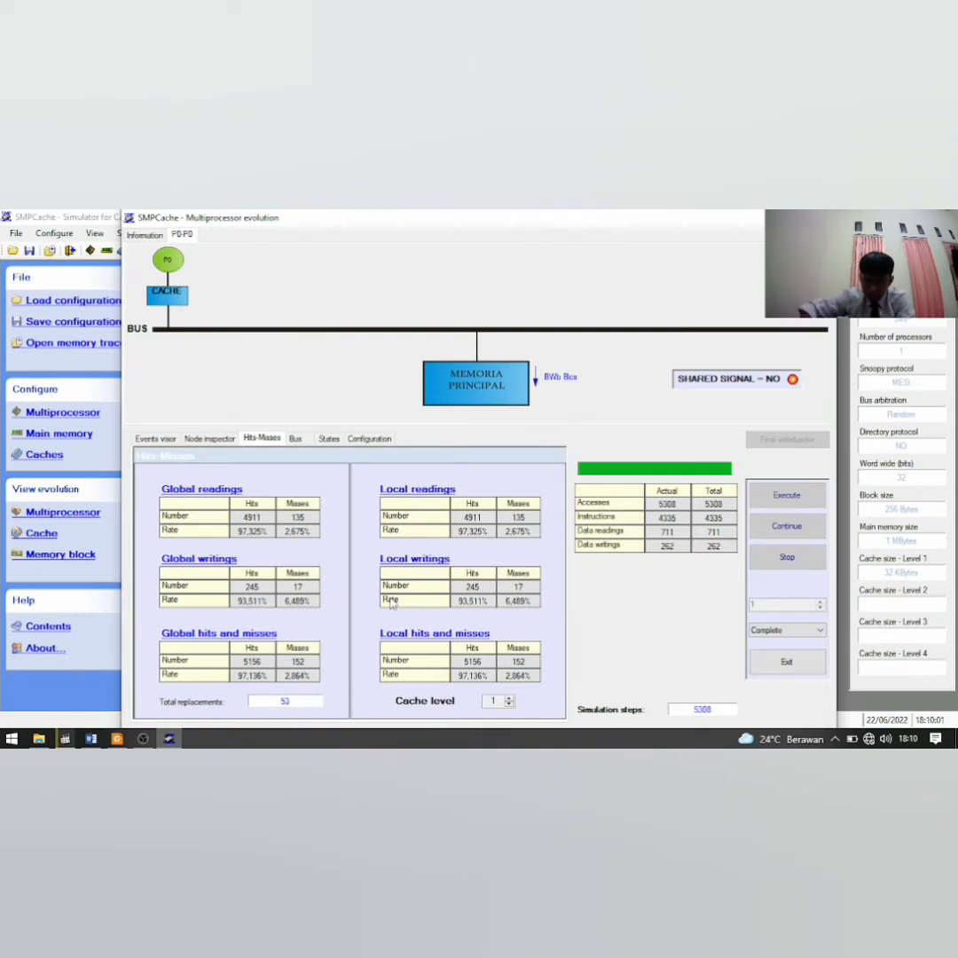
Capture the global hits and misses table and paste it into Word's two-way set-associative 32 KB row.
key("super+shift+s")
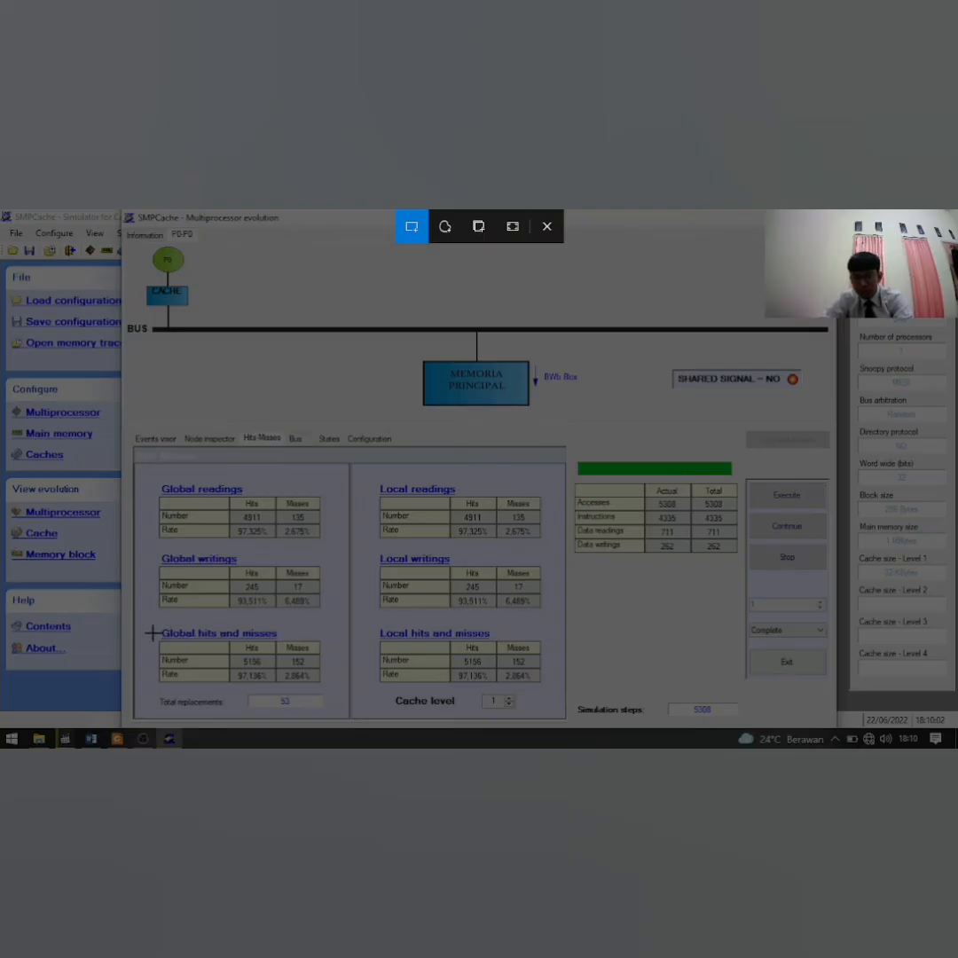
left_click_drag(158, 624, 321, 688)
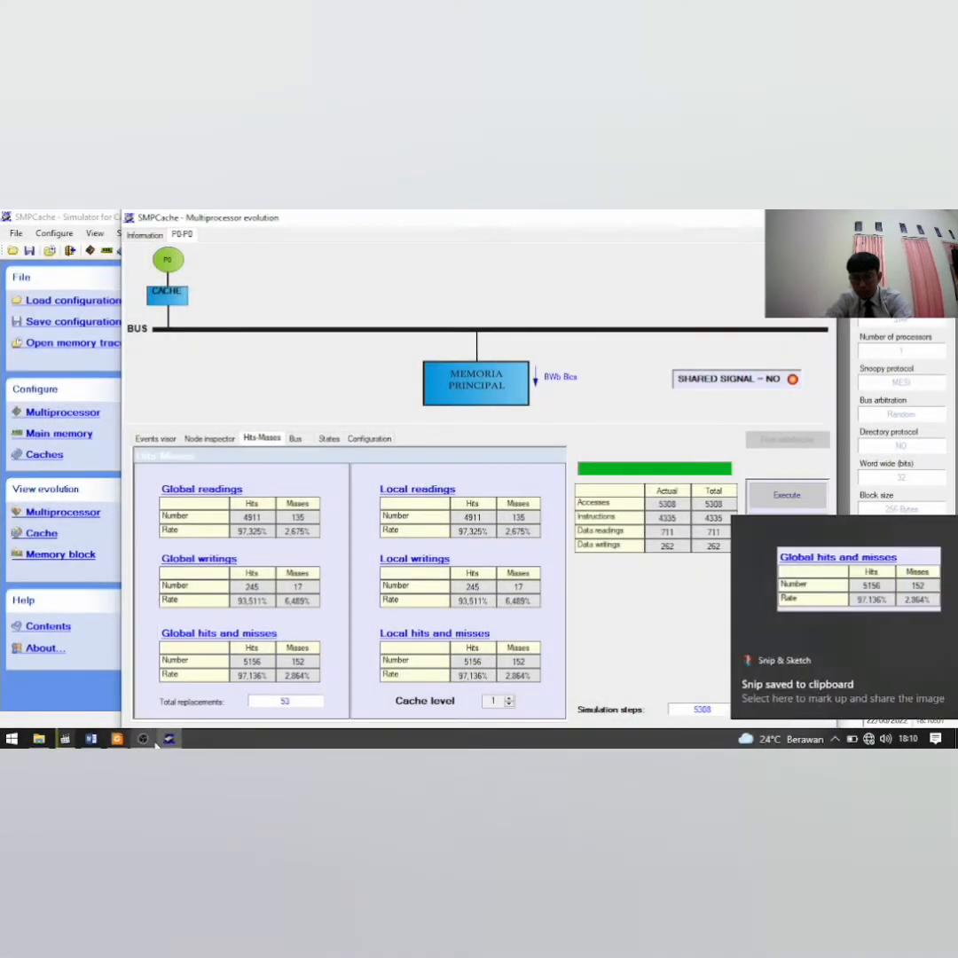
left_click(91, 739)
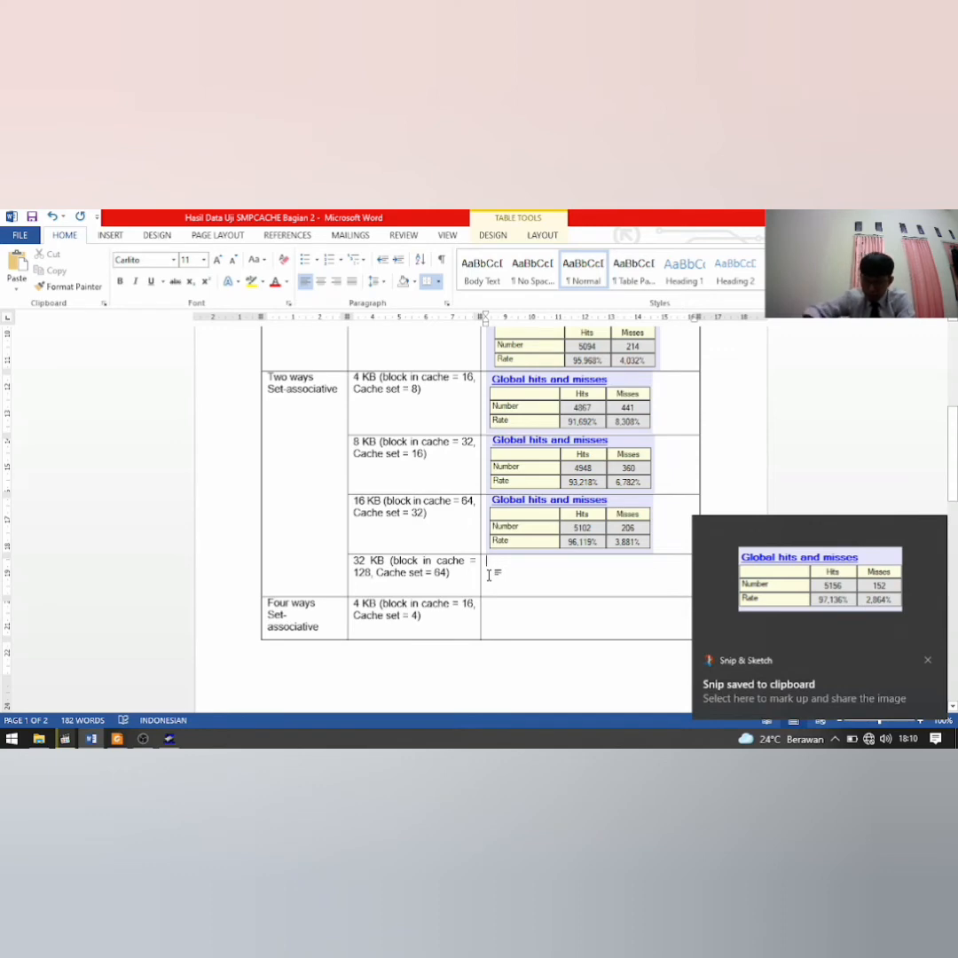
key("ctrl+v")
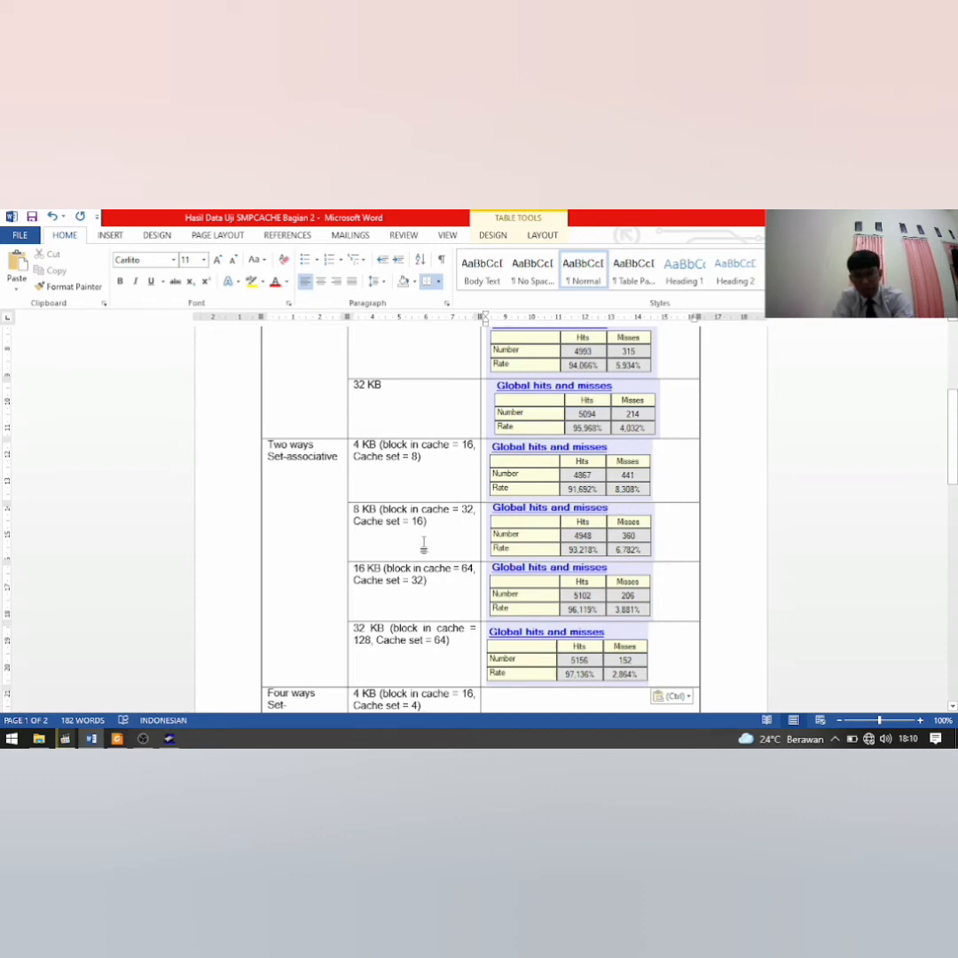
Check the four-way 4 KB row in the Word table, then set blocks in cache to 16 in SMPCache's cache configuration.
scroll(363, 525, "down", 1)
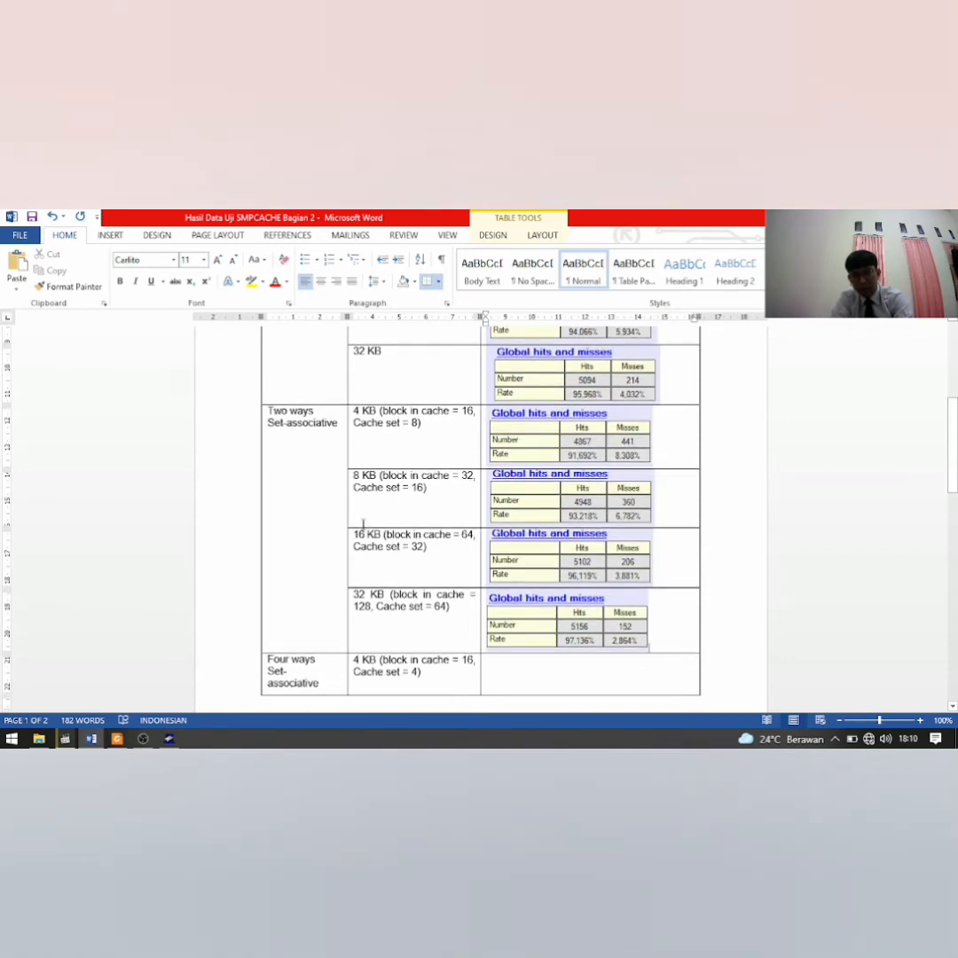
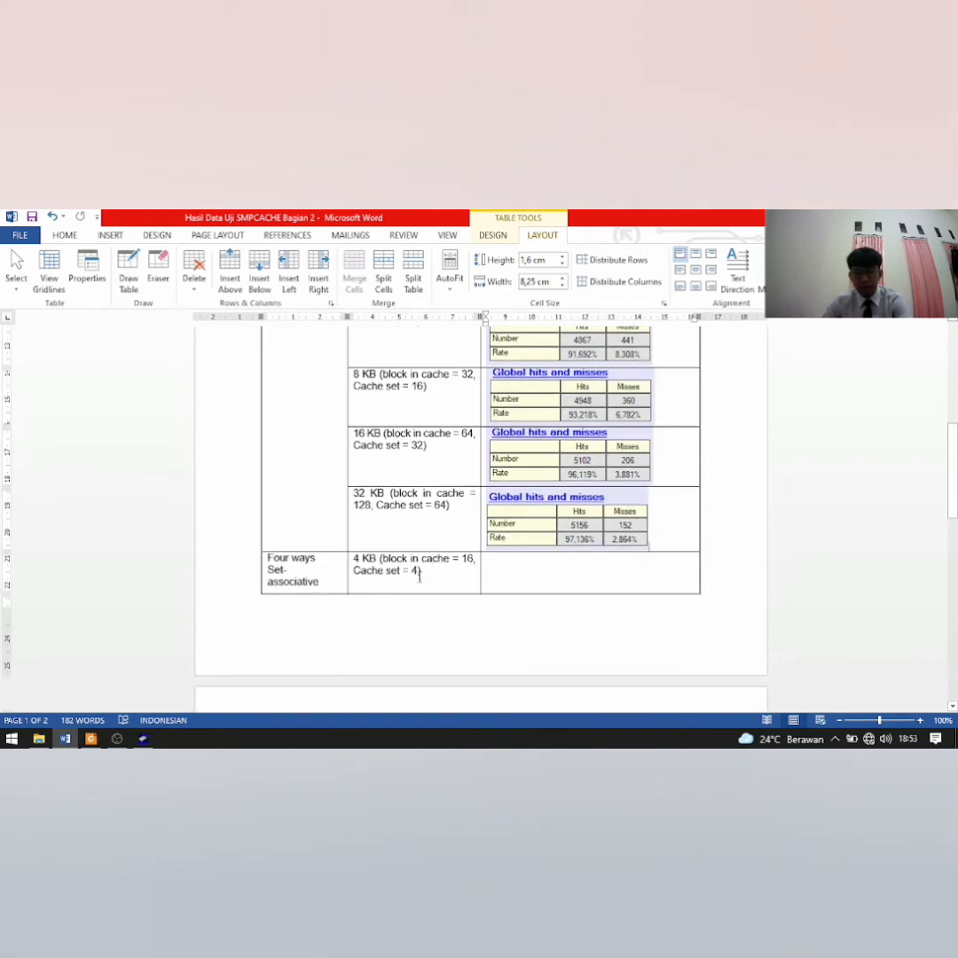
scroll(433, 417, "up", 2)
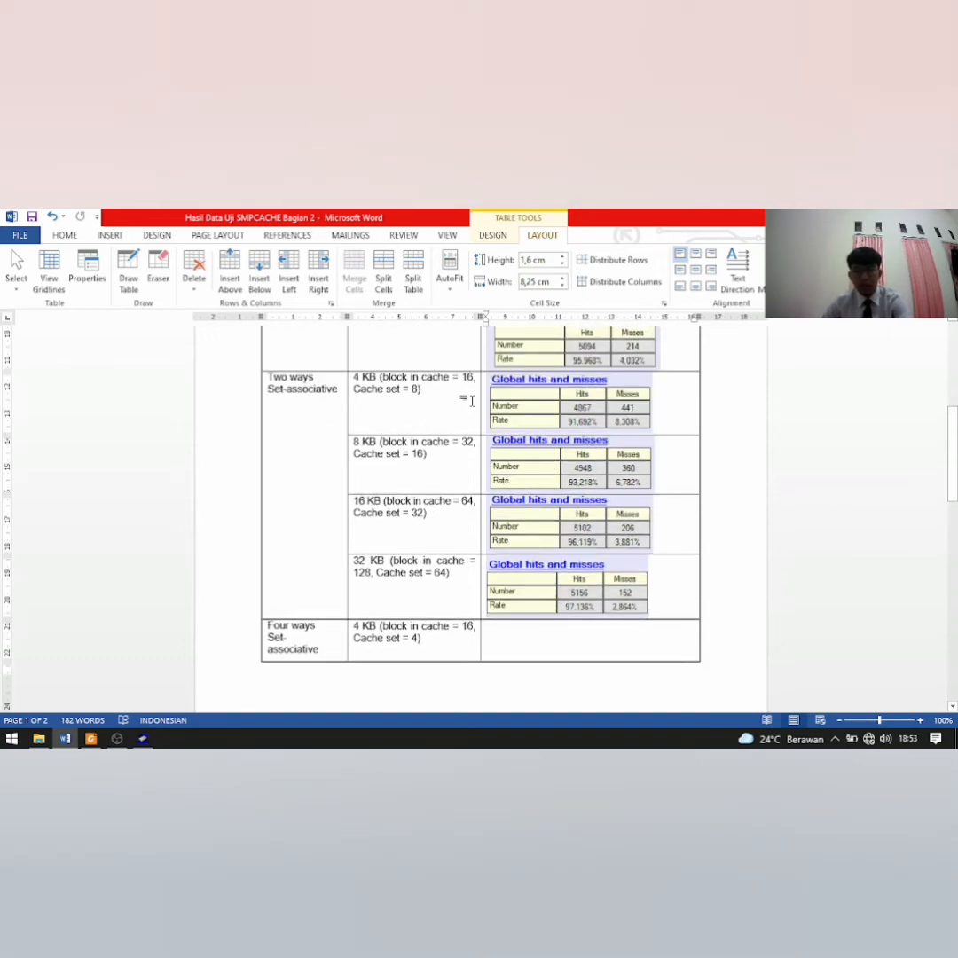
scroll(444, 453, "down", 2)
scroll(391, 543, "down", 2)
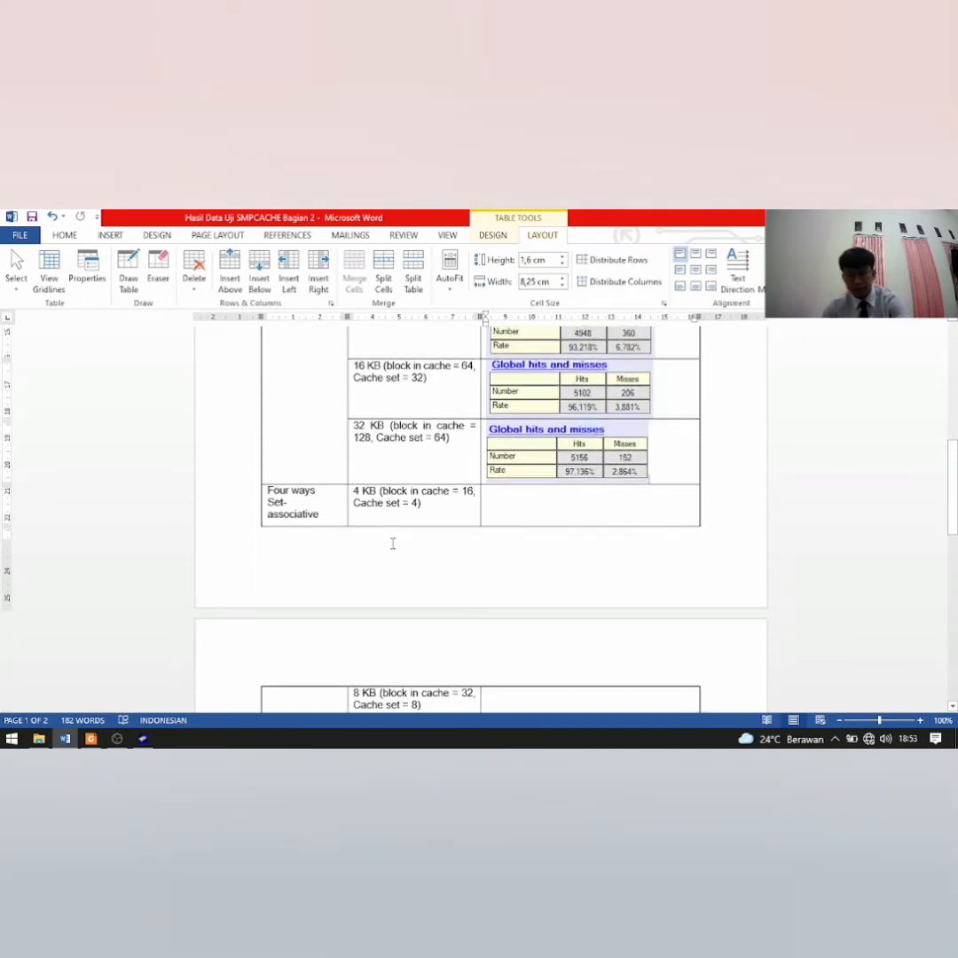
left_click(145, 739)
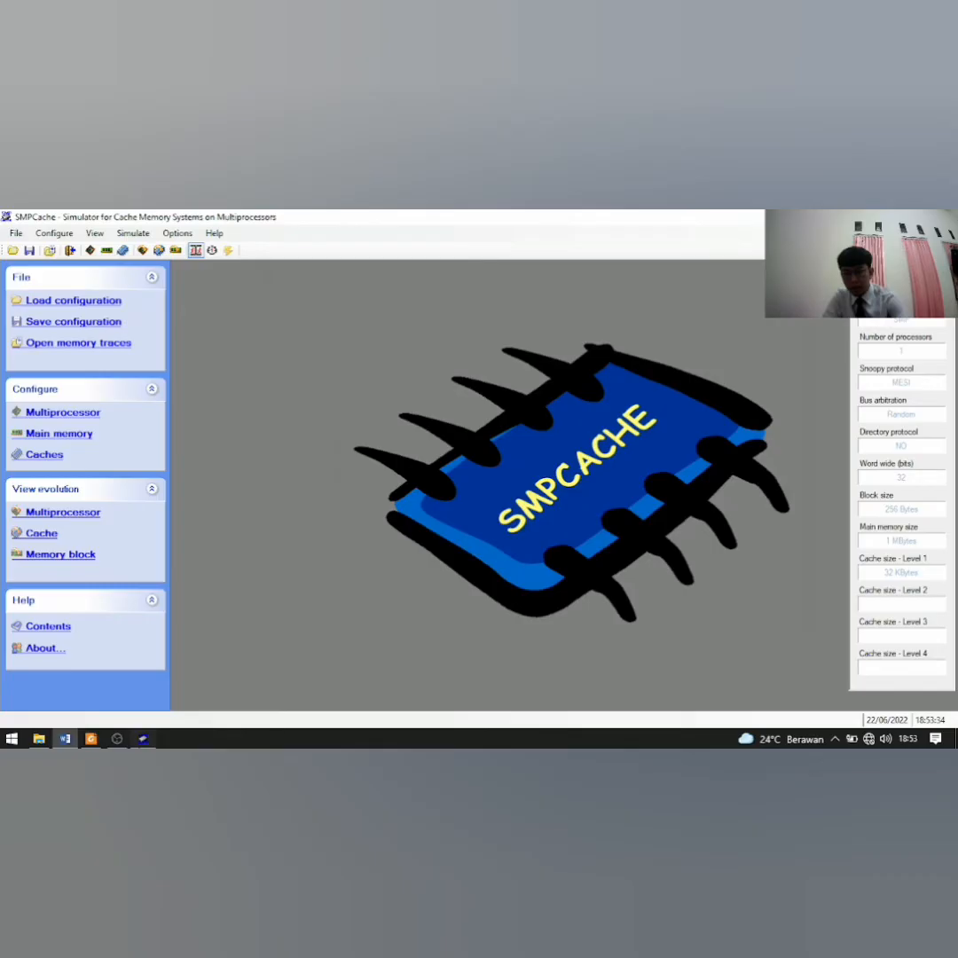
left_click(44, 454)
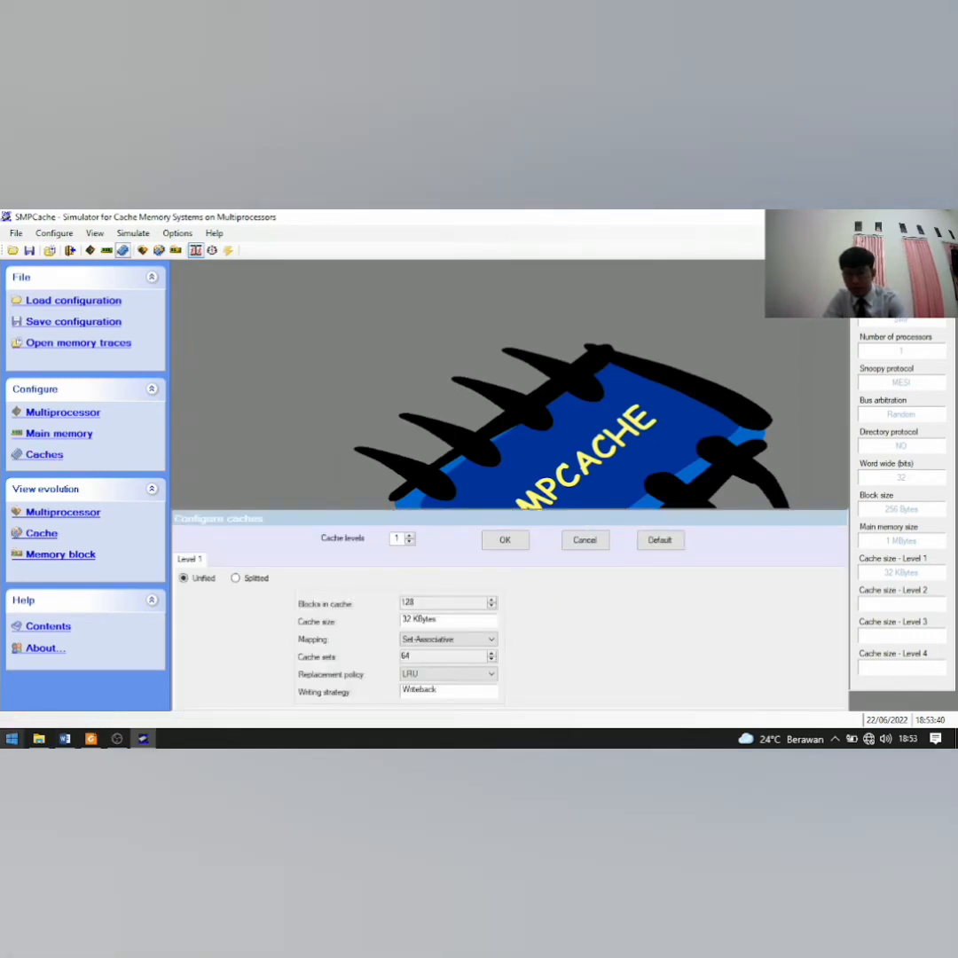
left_click(64, 740)
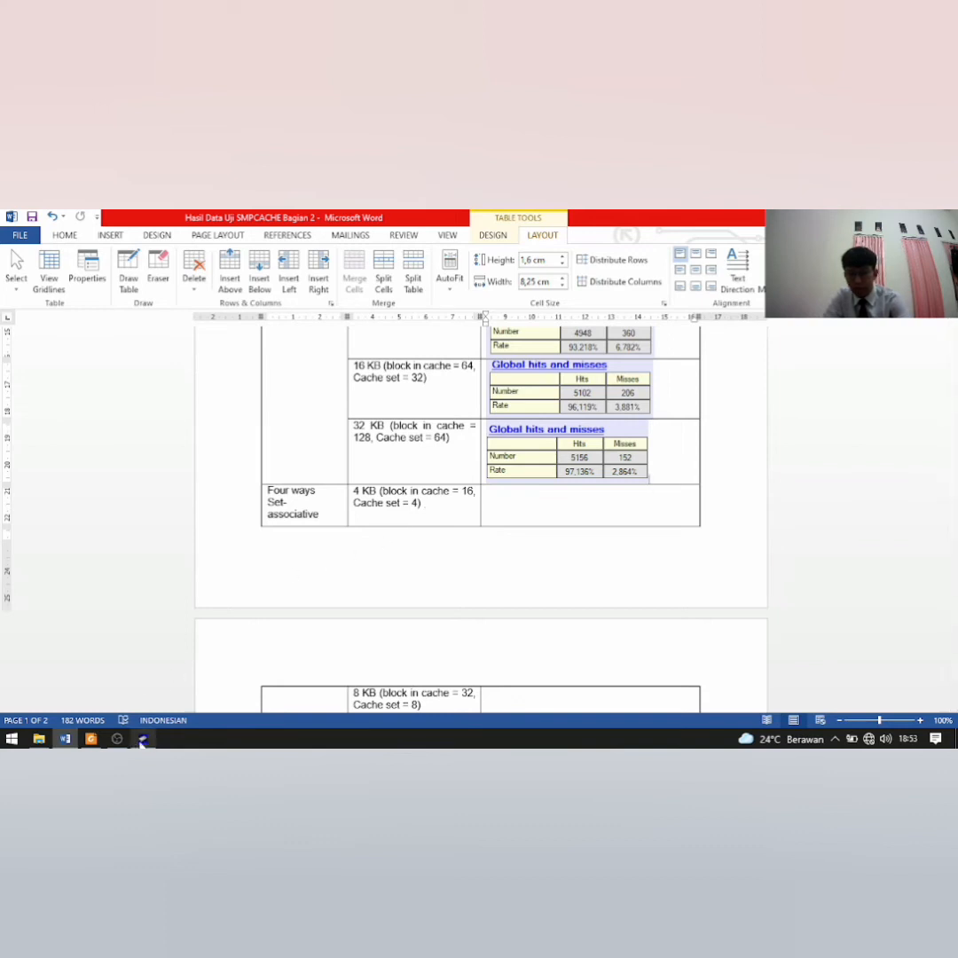
mouse_move(142, 739)
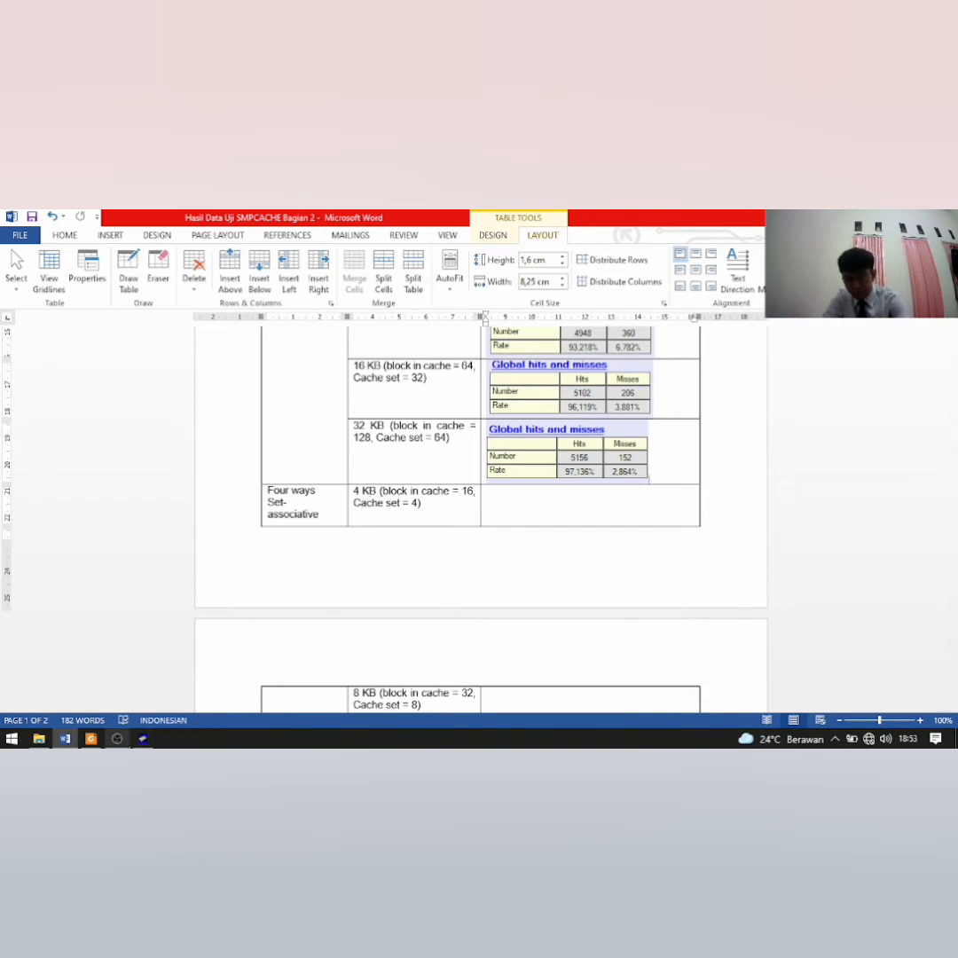
left_click(144, 740)
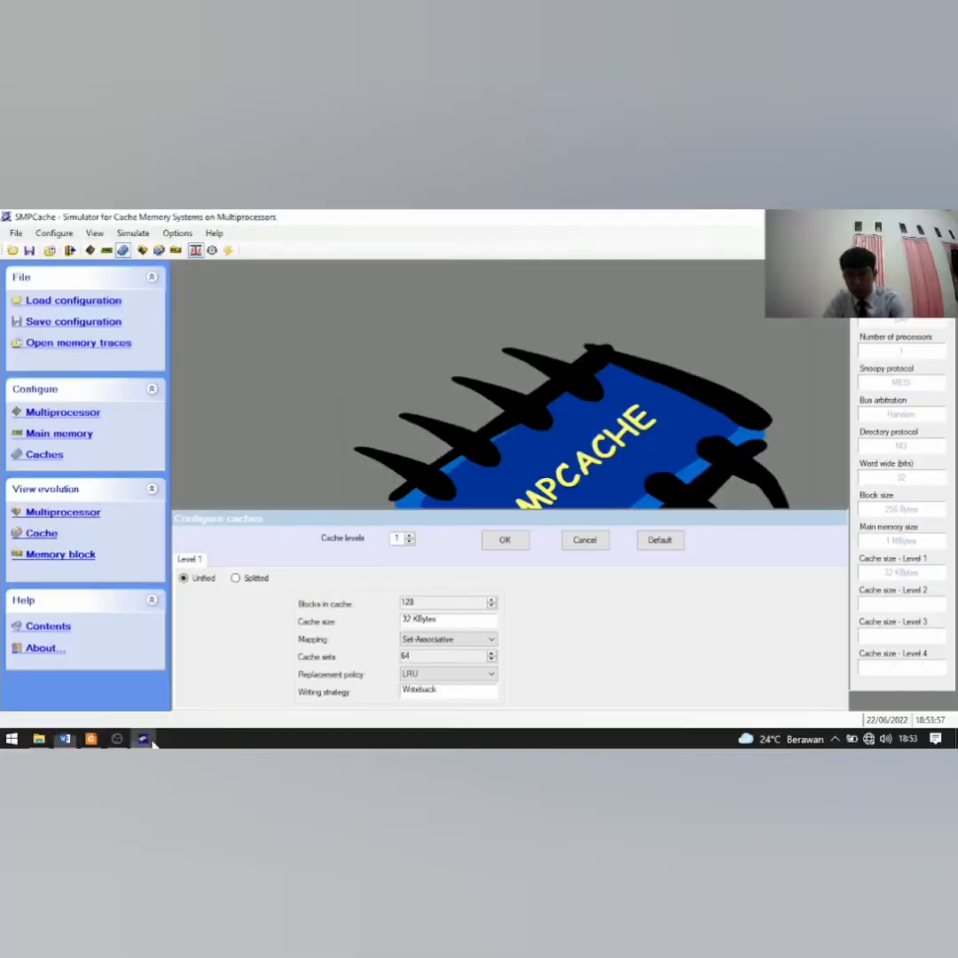
left_click(492, 606)
left_click(492, 606)
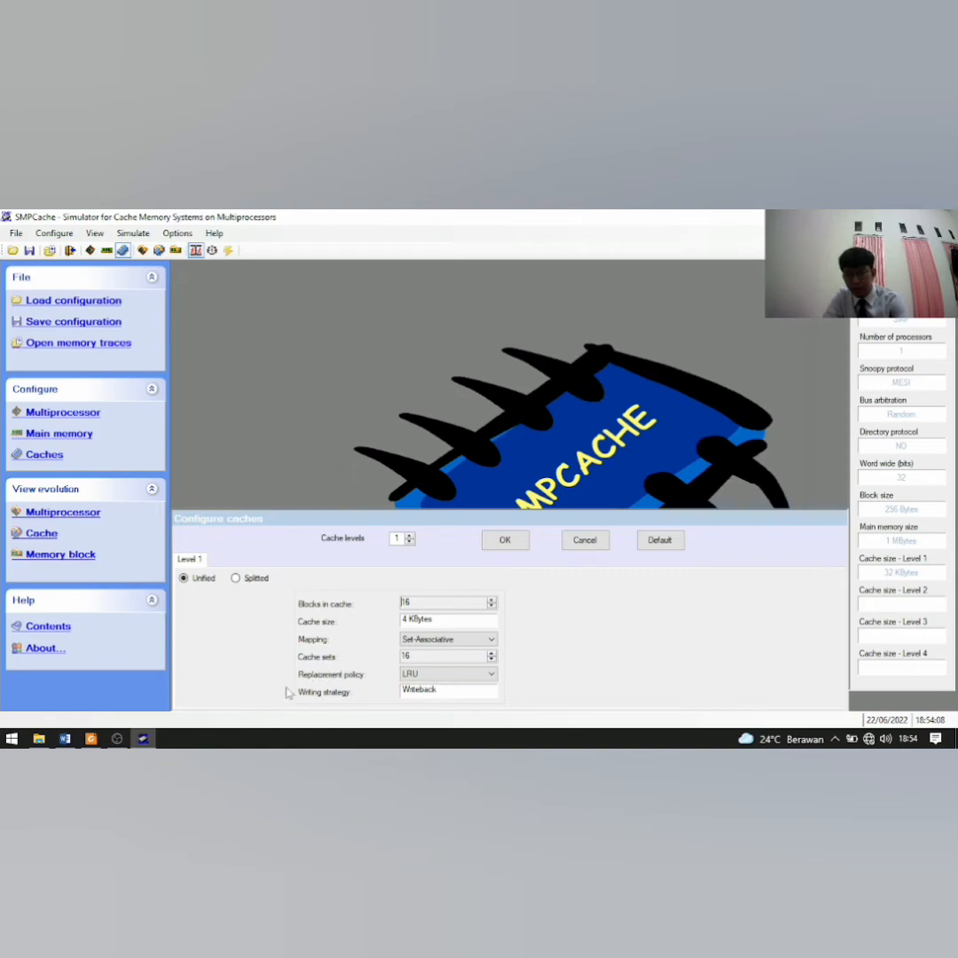
Check the required set count in the Word table, then set cache sets to 4 in SMPCache and apply the configuration.
left_click(76, 743)
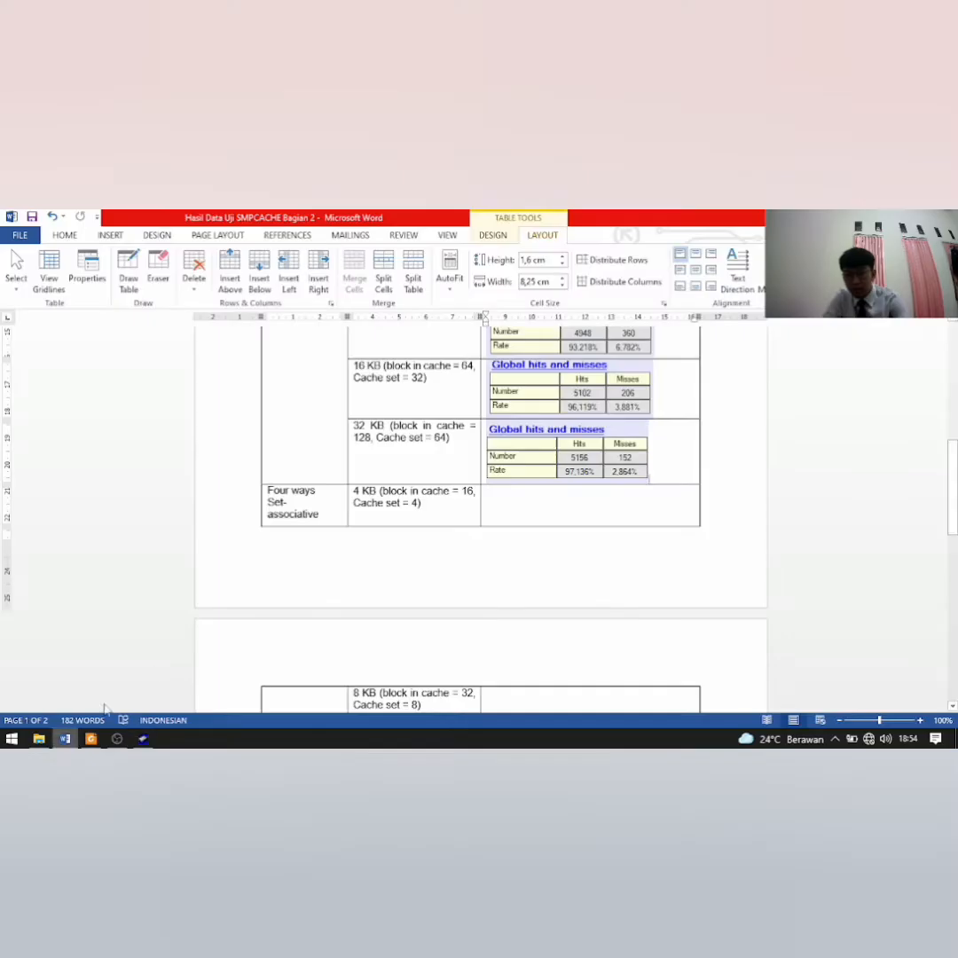
left_click(144, 740)
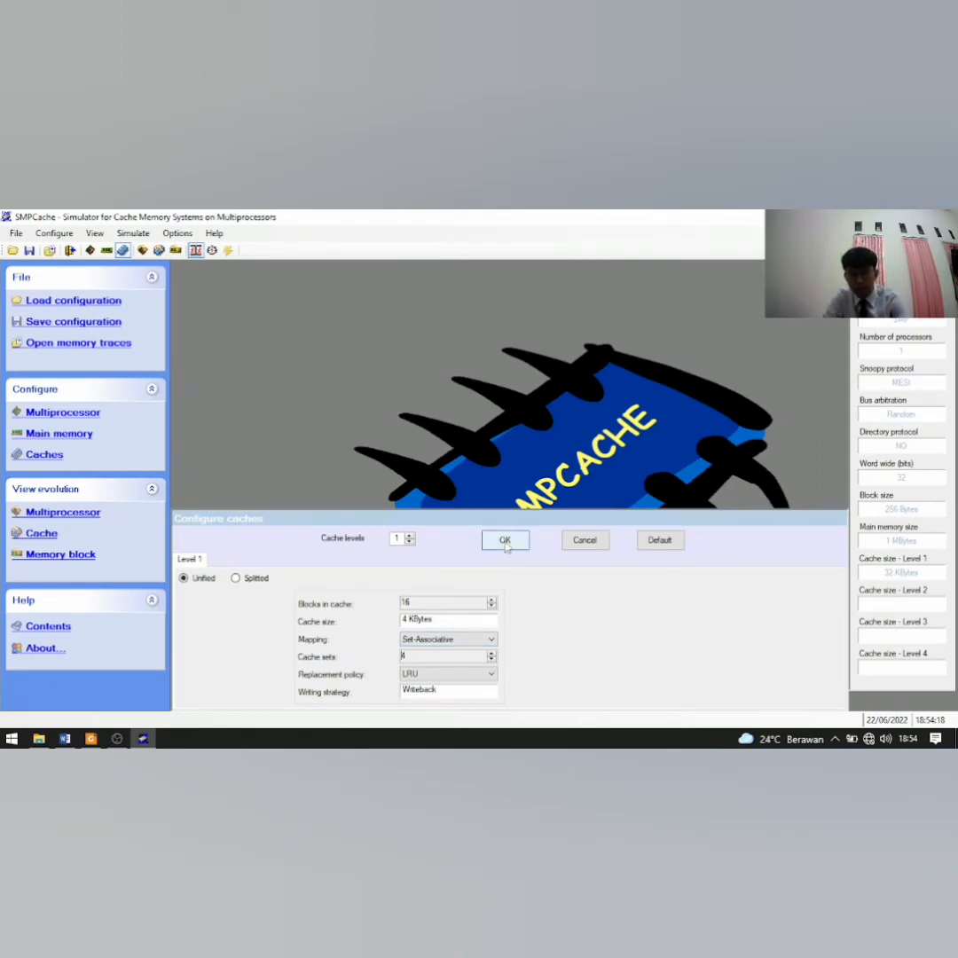
left_click(505, 542)
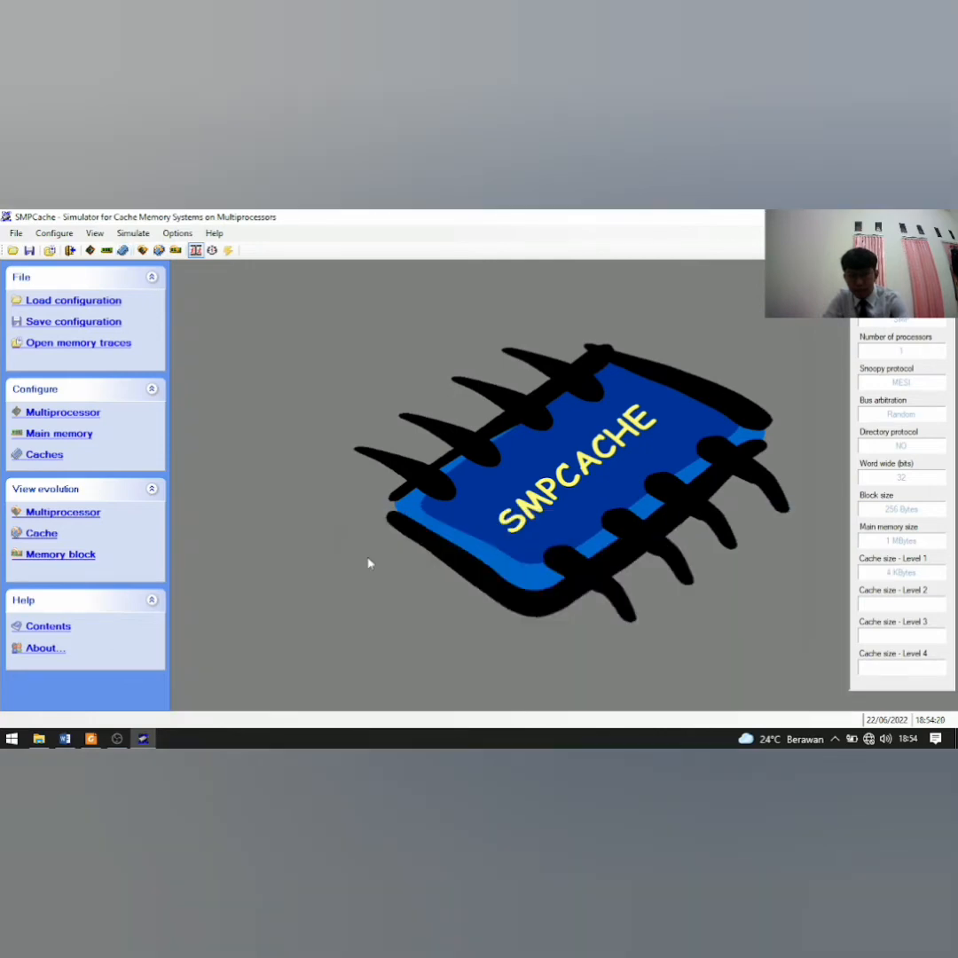
Open the multiprocessor evolution in text format and execute a Complete simulation for the 4 KB four-way cache.
left_click(63, 512)
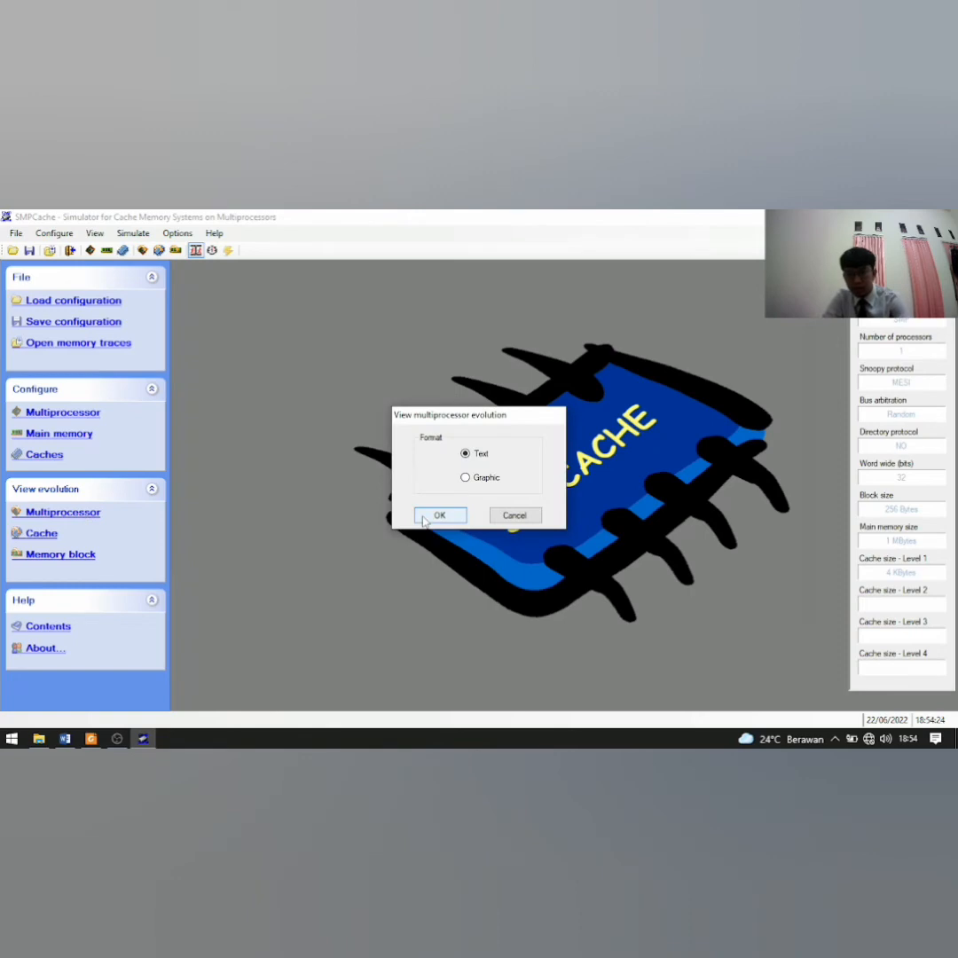
left_click(424, 519)
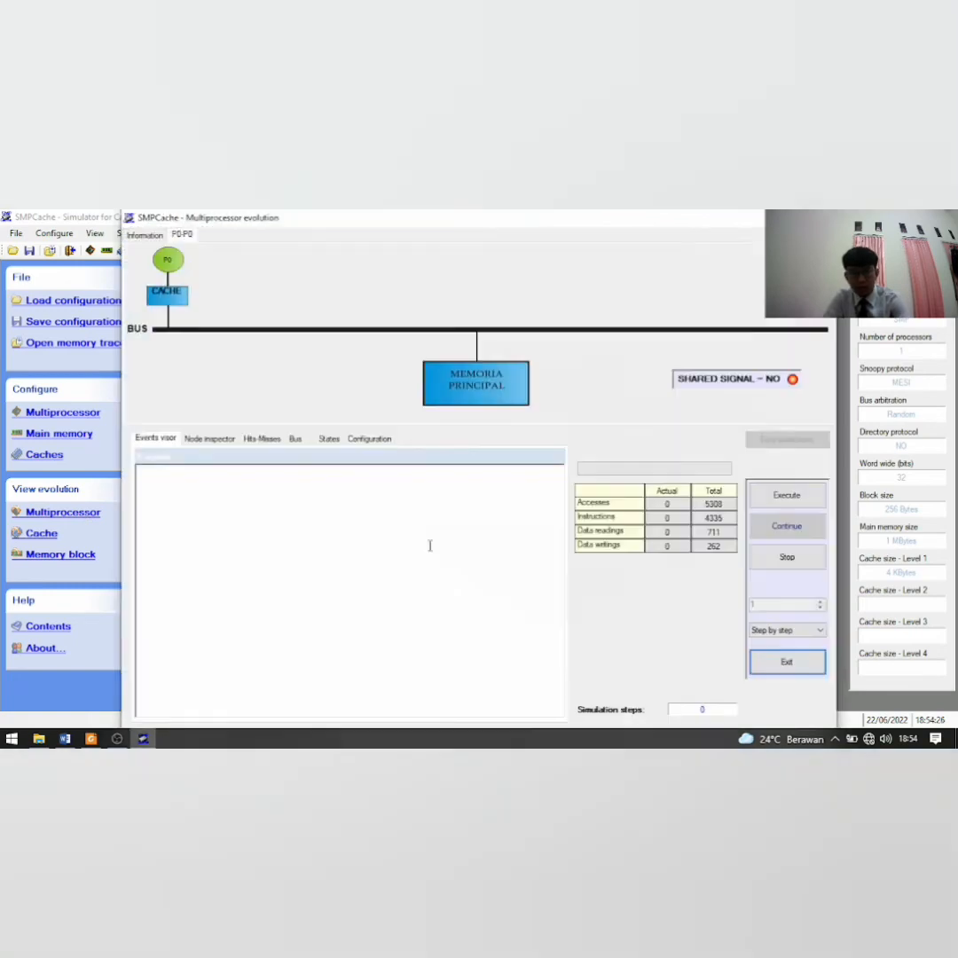
left_click(787, 630)
left_click(779, 662)
left_click(786, 495)
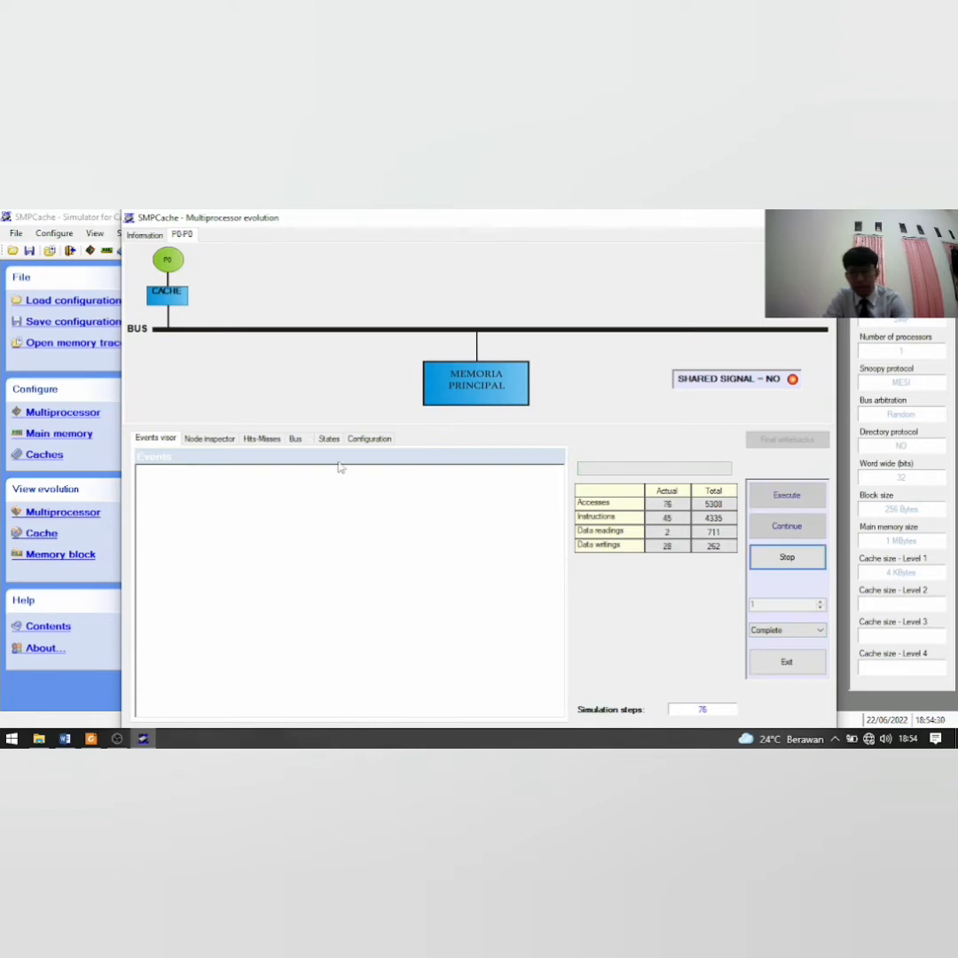
Show the hits and misses of the 4 KB run, empty the caches with final writebacks, and close the writeback list.
left_click(268, 439)
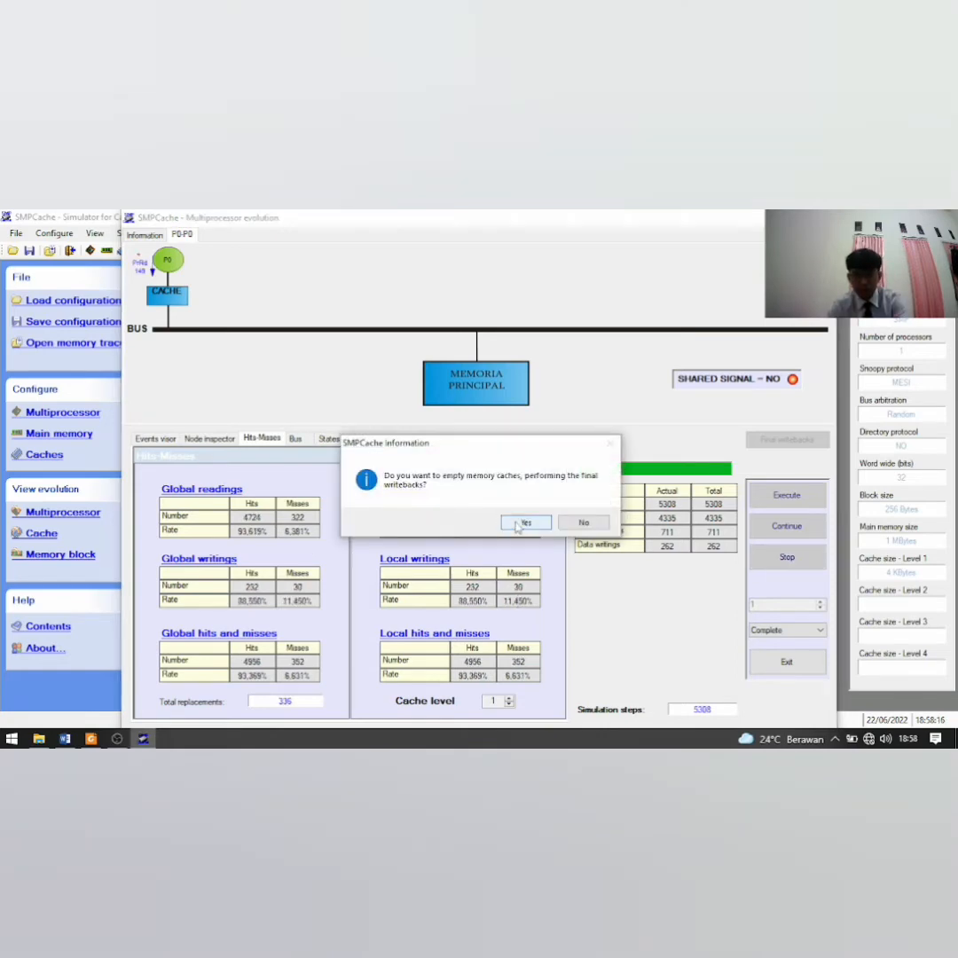
left_click(520, 524)
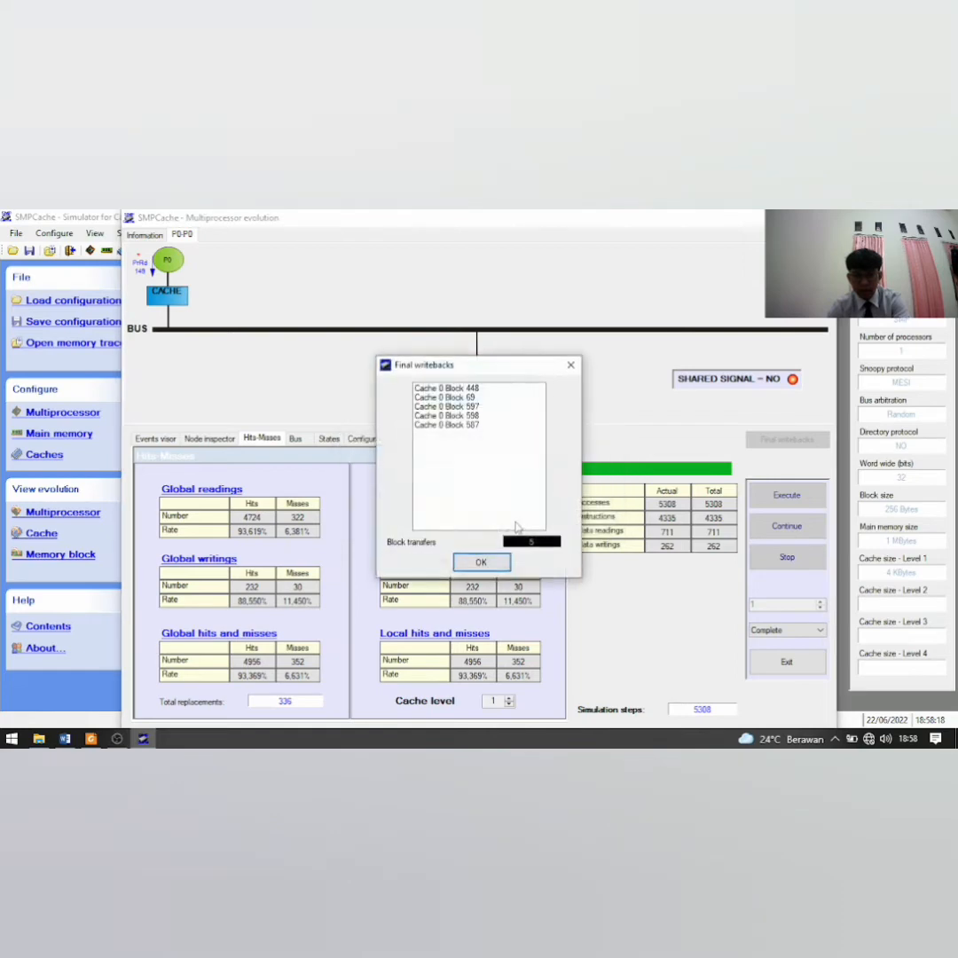
left_click(475, 566)
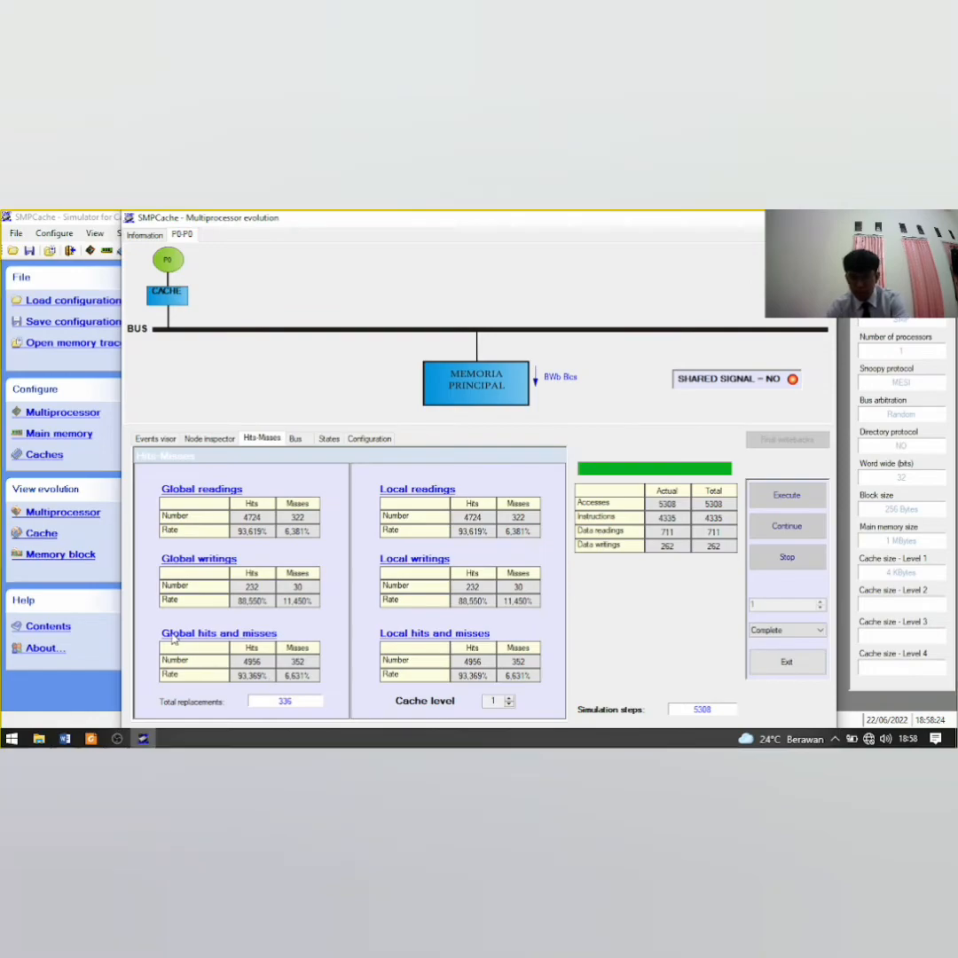
Snip the Global hits and misses table and paste it into the four-way 4 KB result cell of the Word document.
key("super+shift+s")
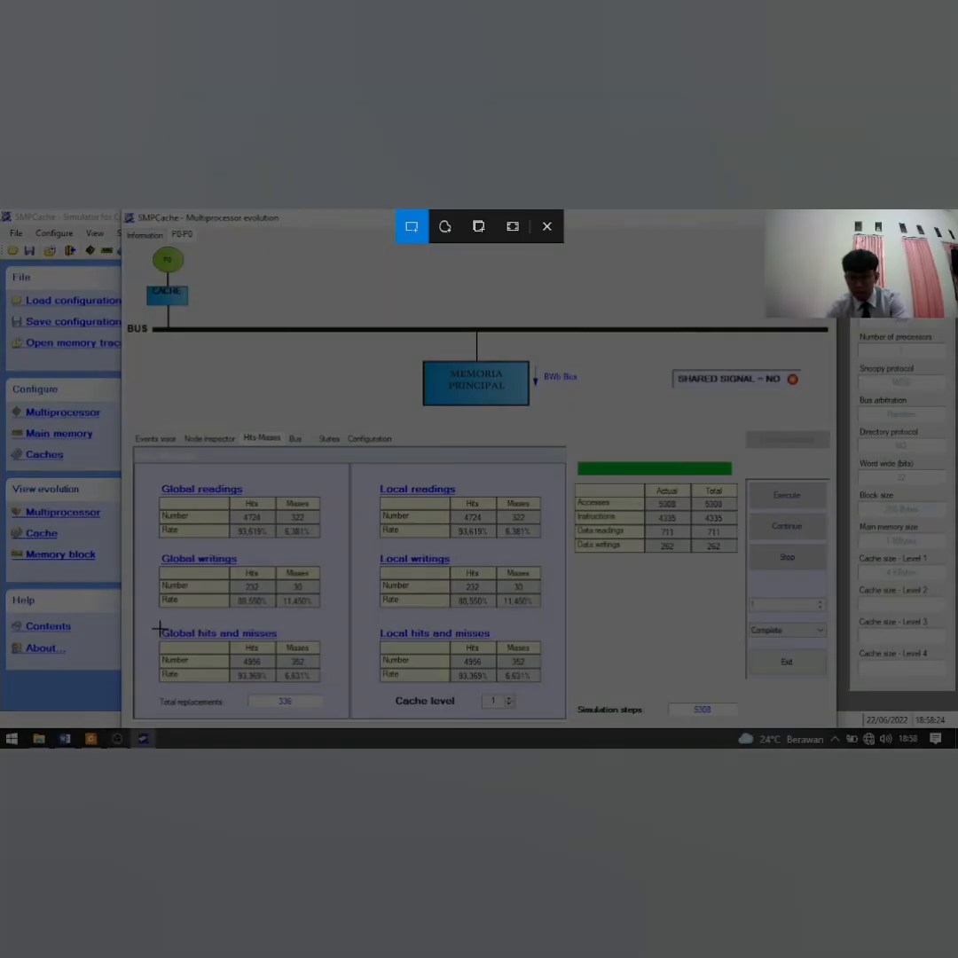
left_click_drag(159, 628, 324, 685)
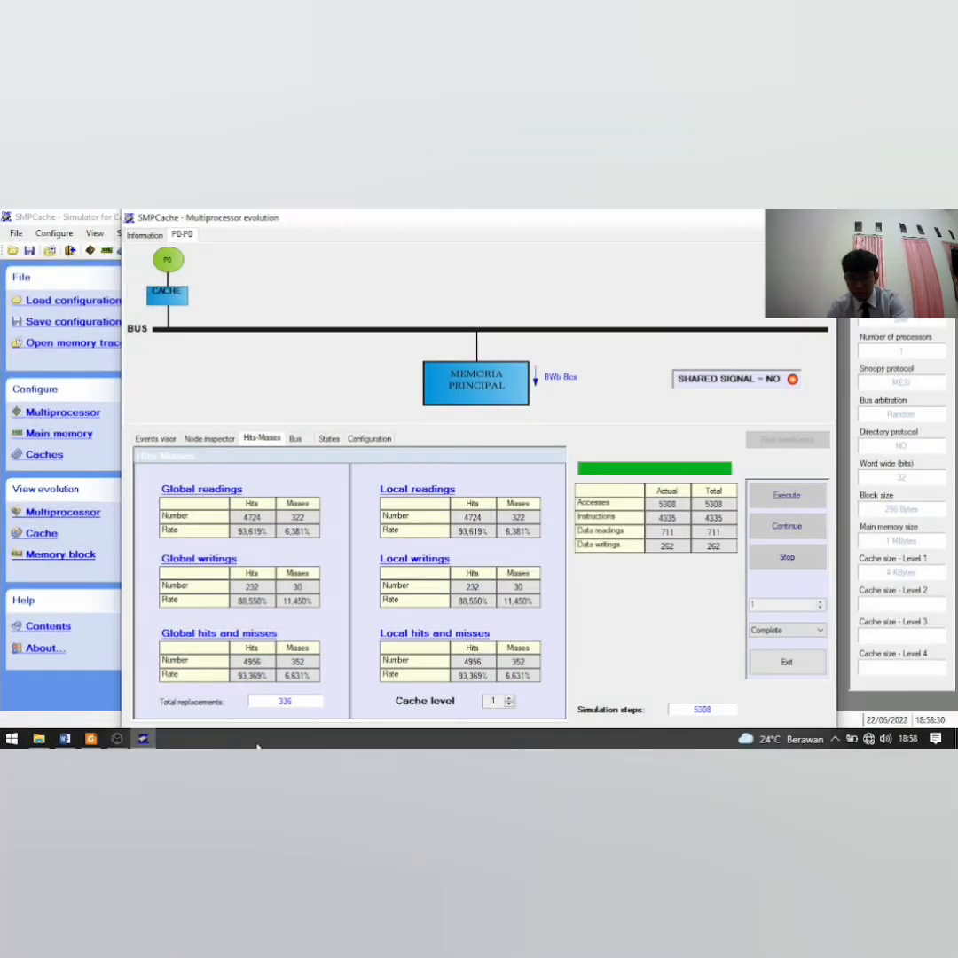
left_click(65, 739)
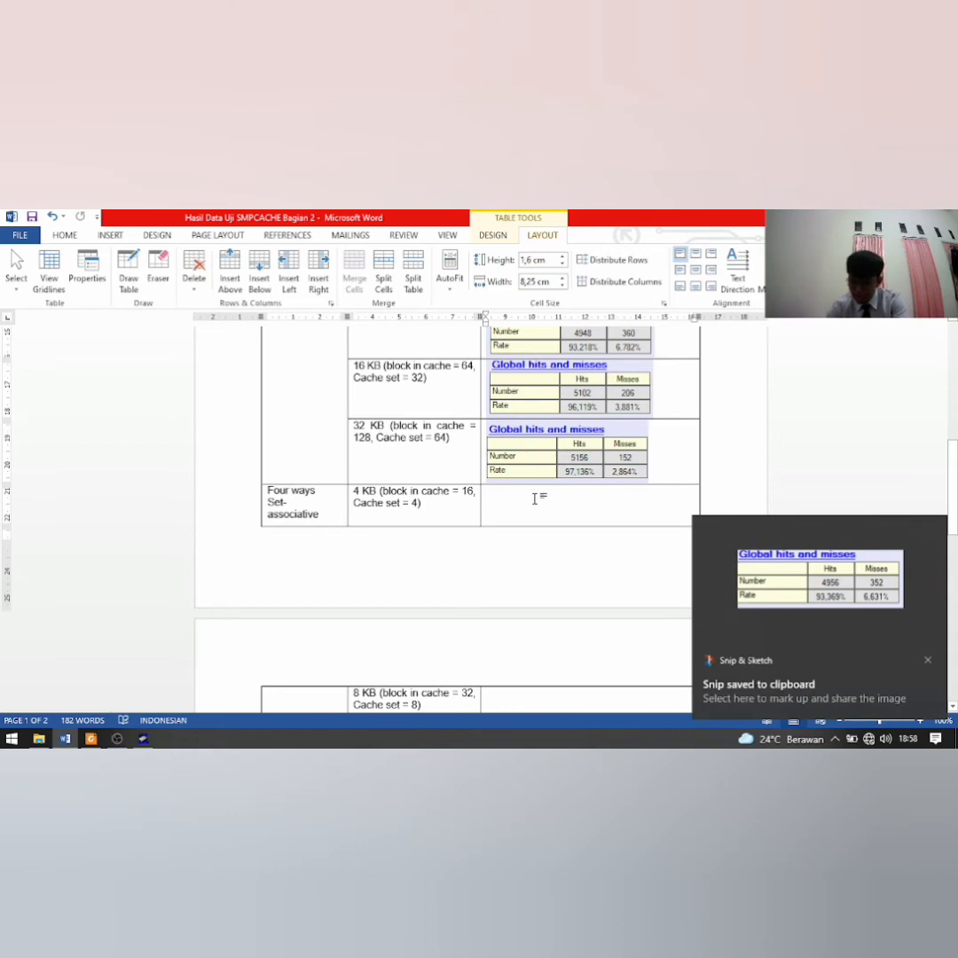
key("ctrl+v")
Exit the finished simulation in SMPCache and configure the cache with 32 blocks and 8 sets, as the Word table's four-way 8 KB row requires.
scroll(506, 566, "down", 5)
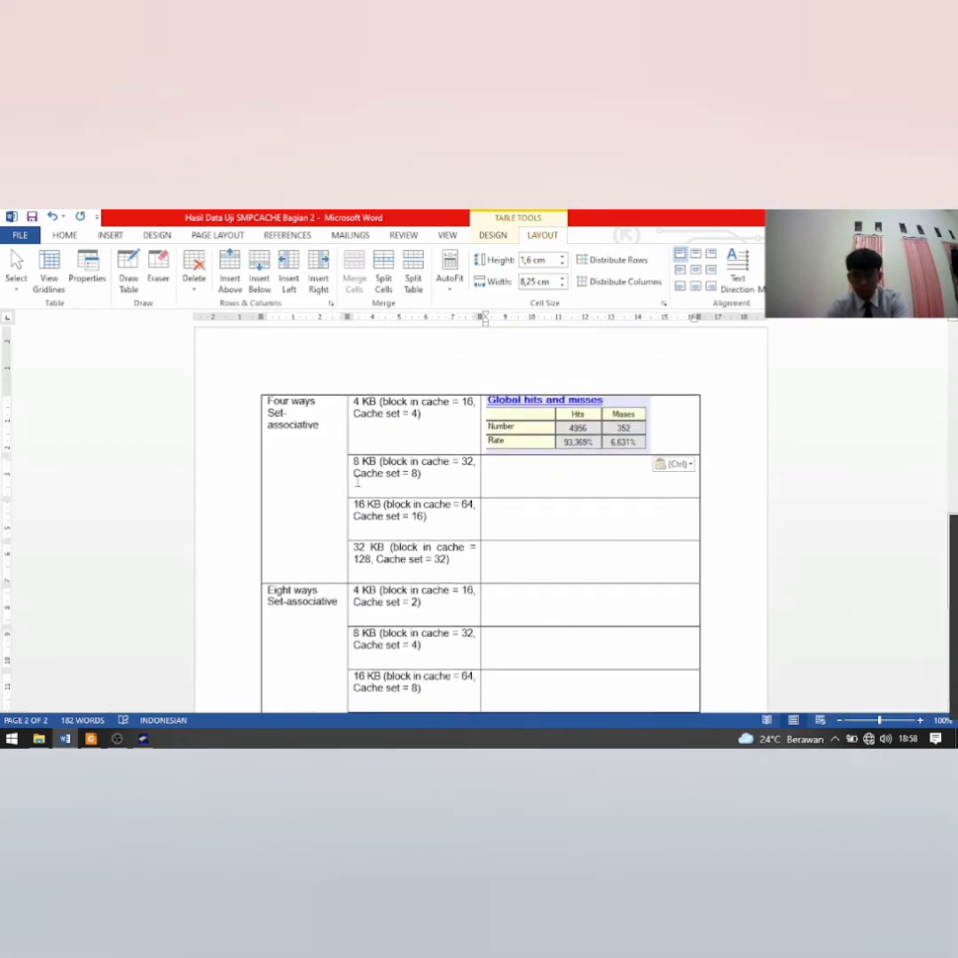
left_click(143, 739)
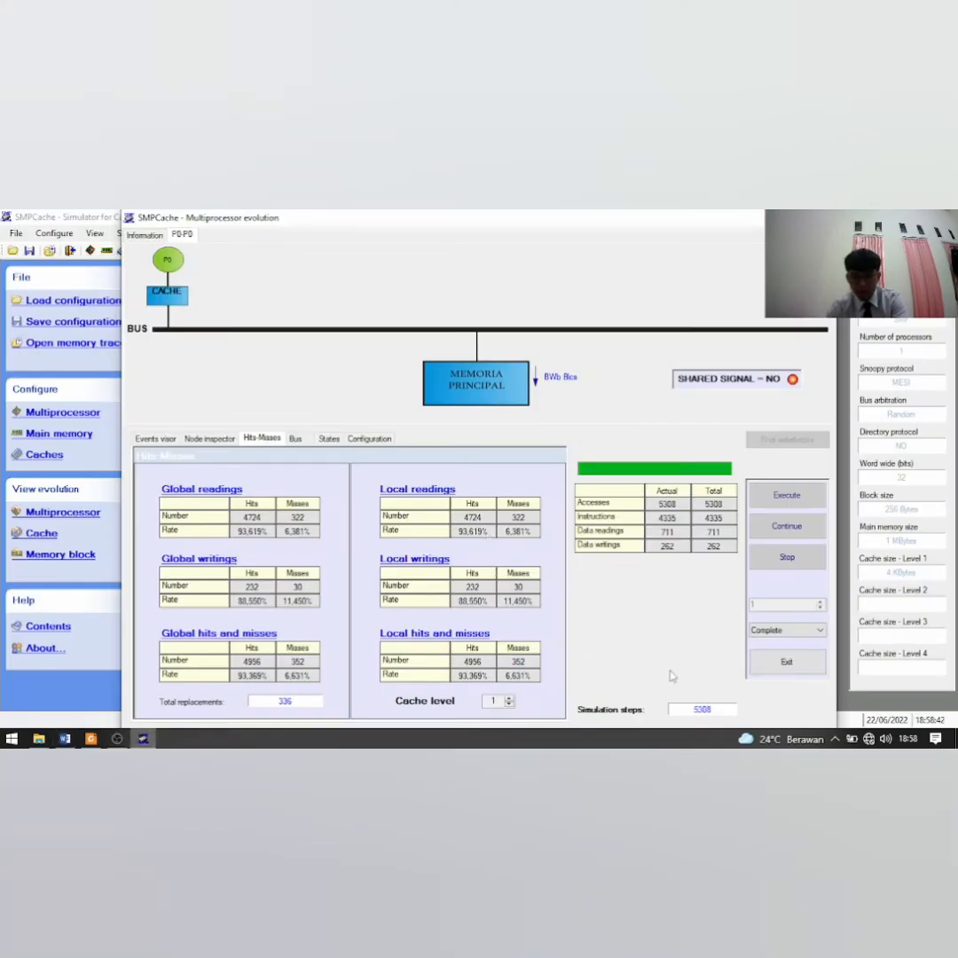
left_click(787, 661)
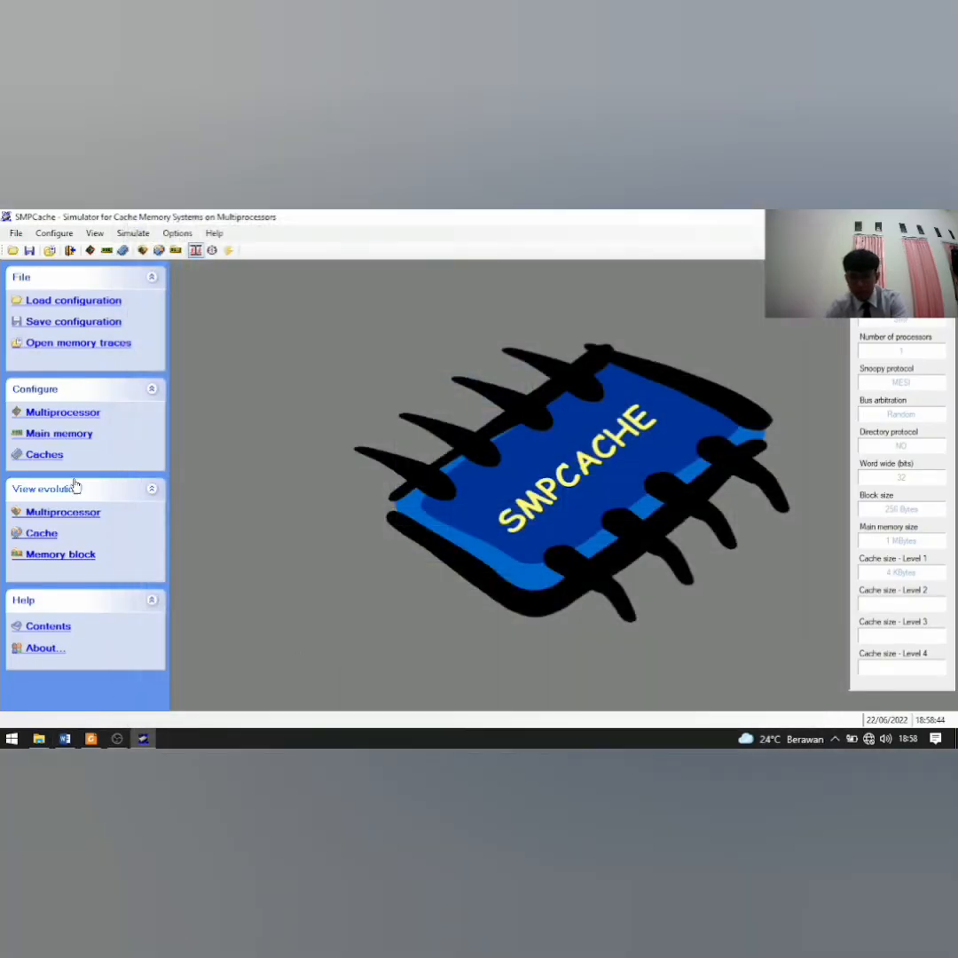
left_click(54, 455)
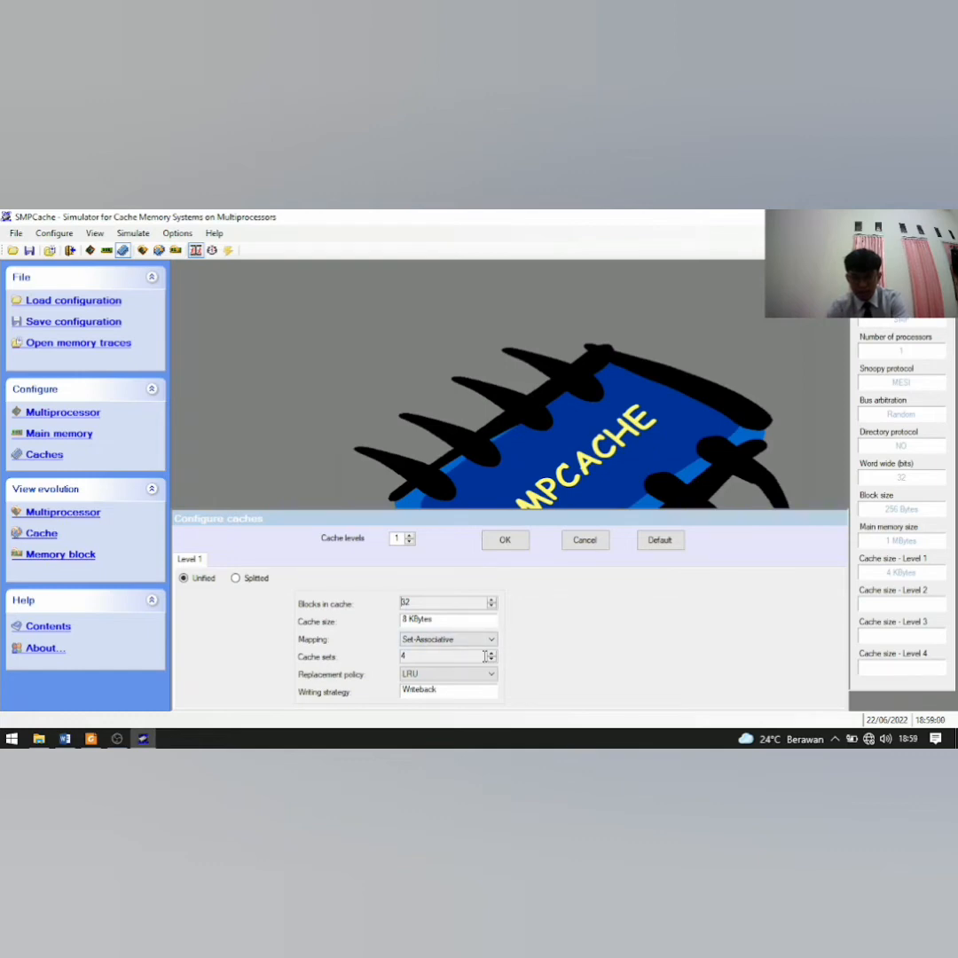
key("alt+Tab")
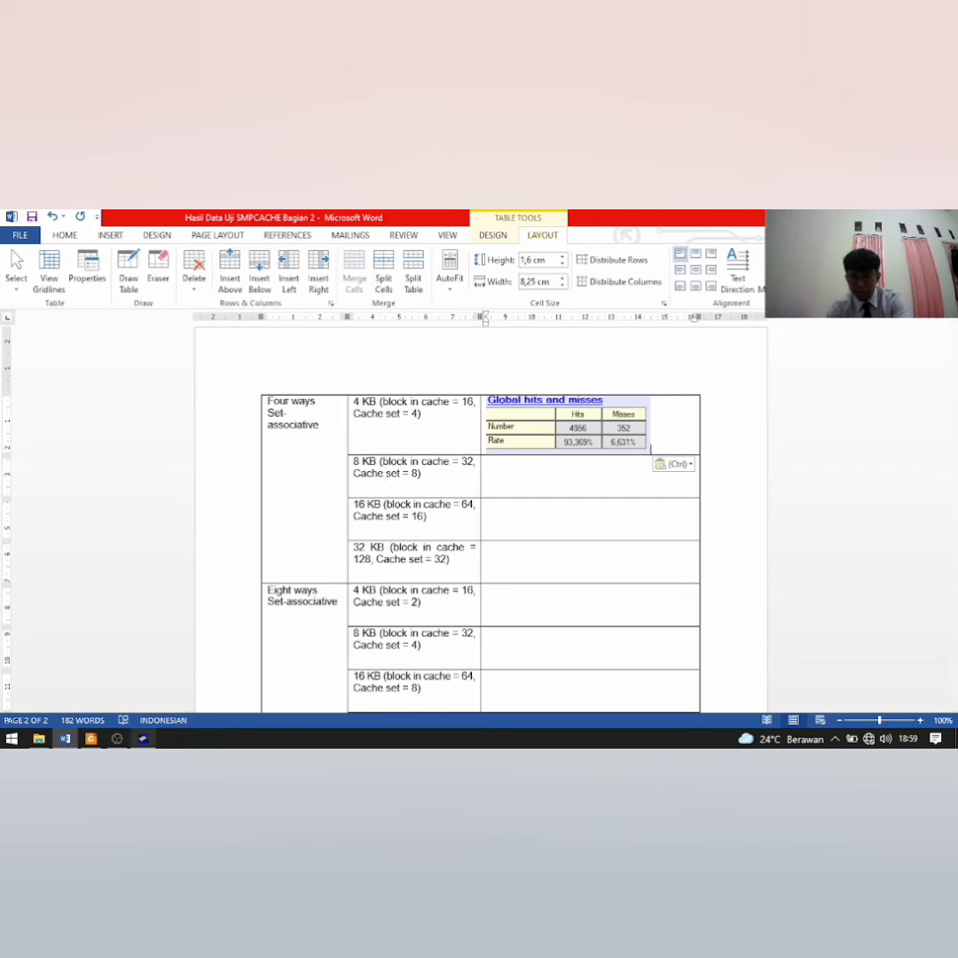
mouse_move(143, 738)
left_click(142, 674)
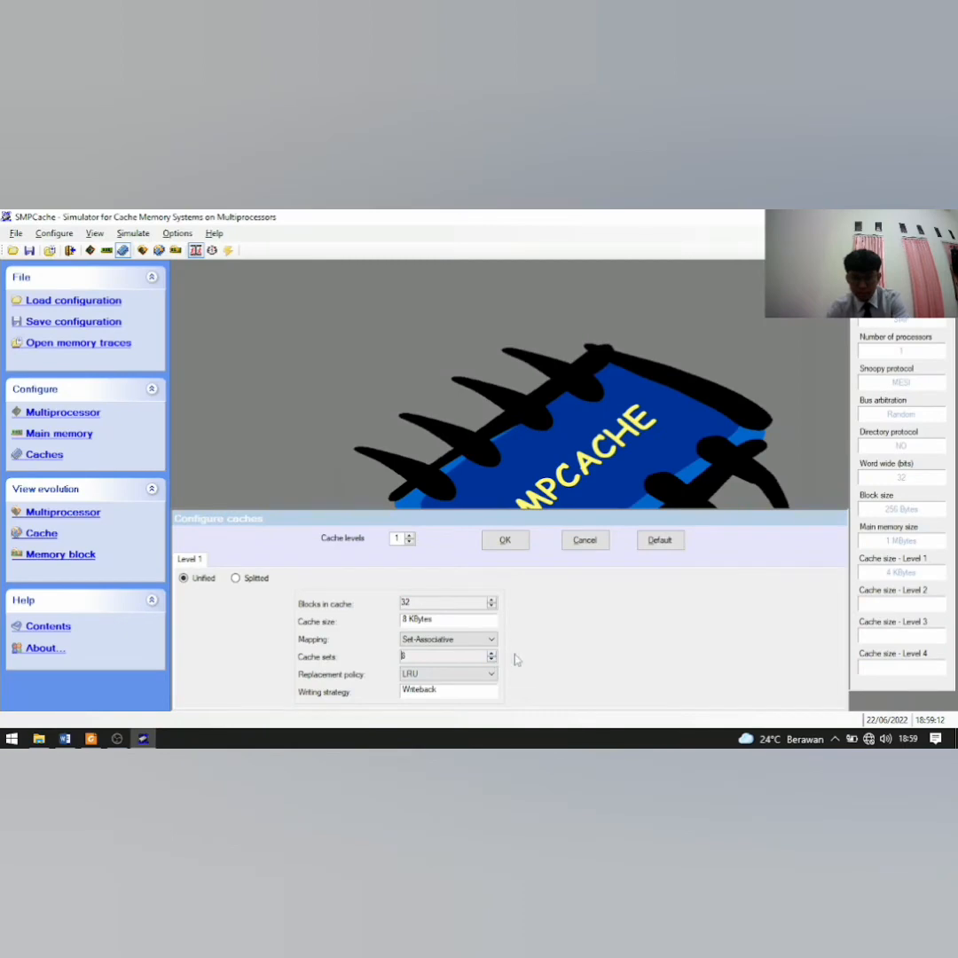
left_click(509, 549)
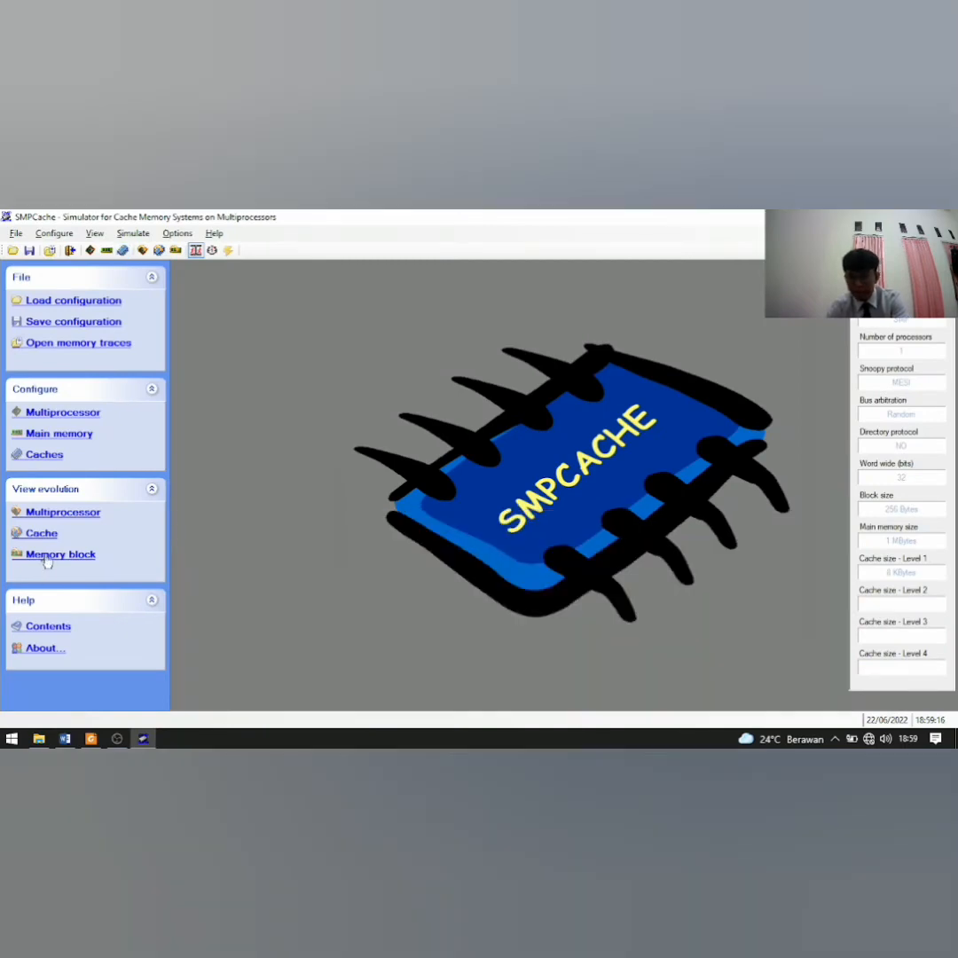
Open the multiprocessor evolution in text format and execute a Complete simulation for the 8 KB four-way cache.
left_click(55, 512)
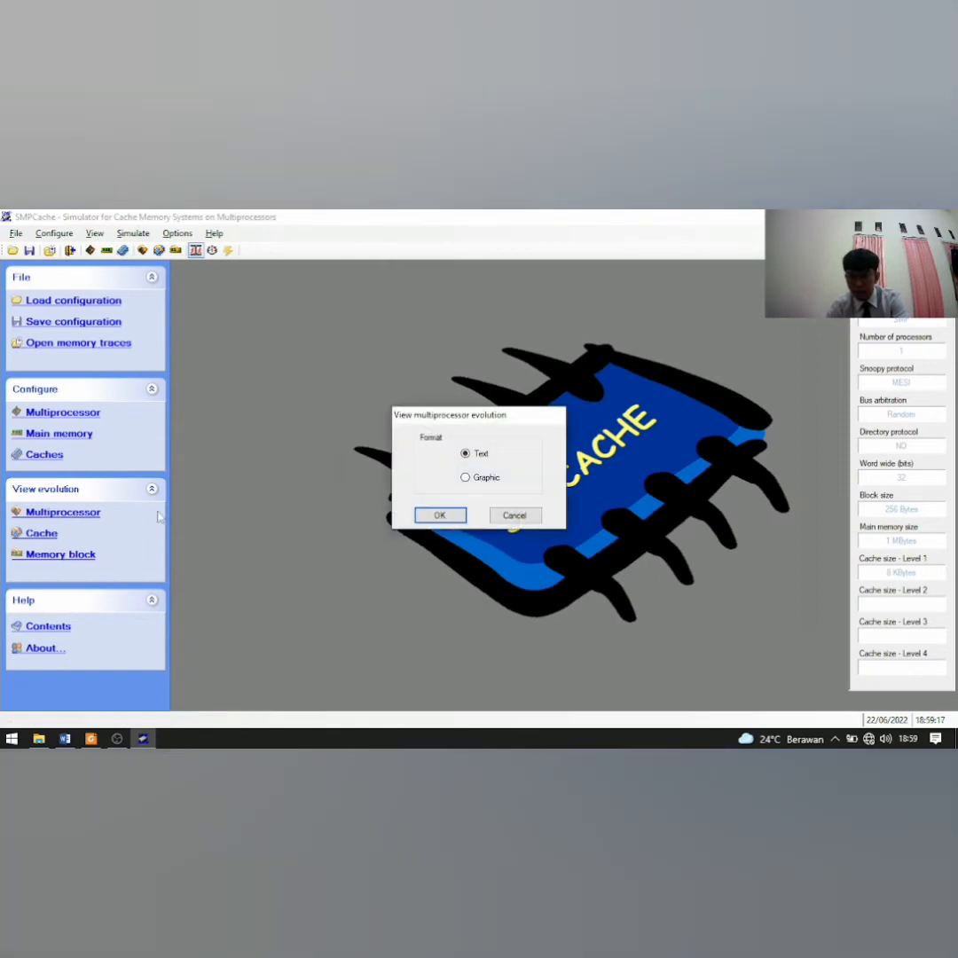
left_click(438, 514)
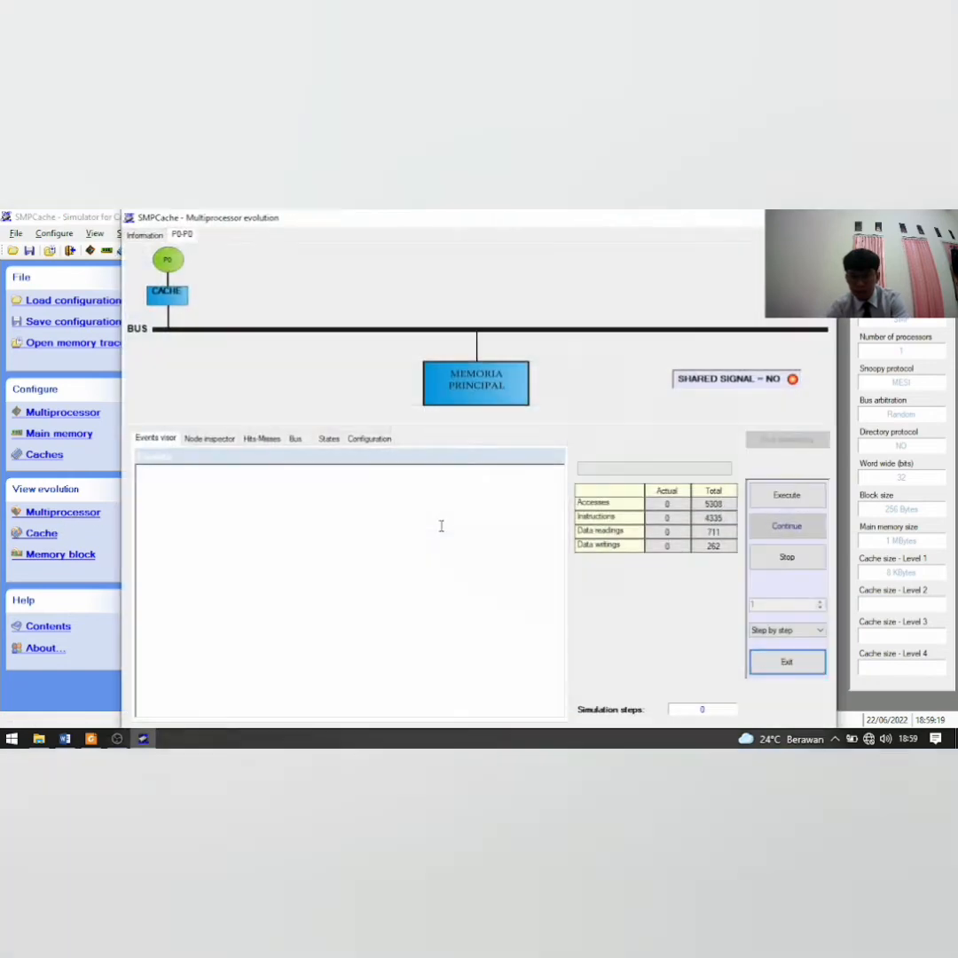
left_click(818, 629)
left_click(787, 663)
left_click(786, 496)
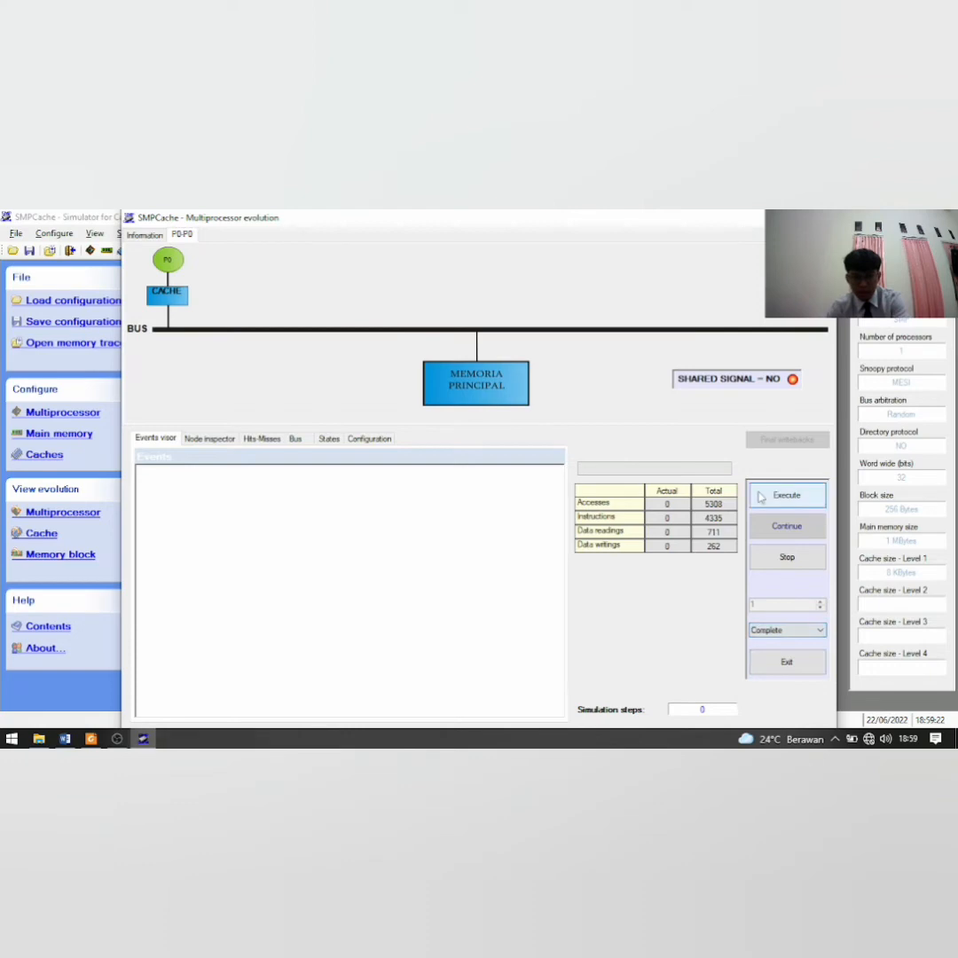
Show the hits and misses of the 8 KB run, empty the caches with final writebacks, and close the writeback list.
left_click(274, 443)
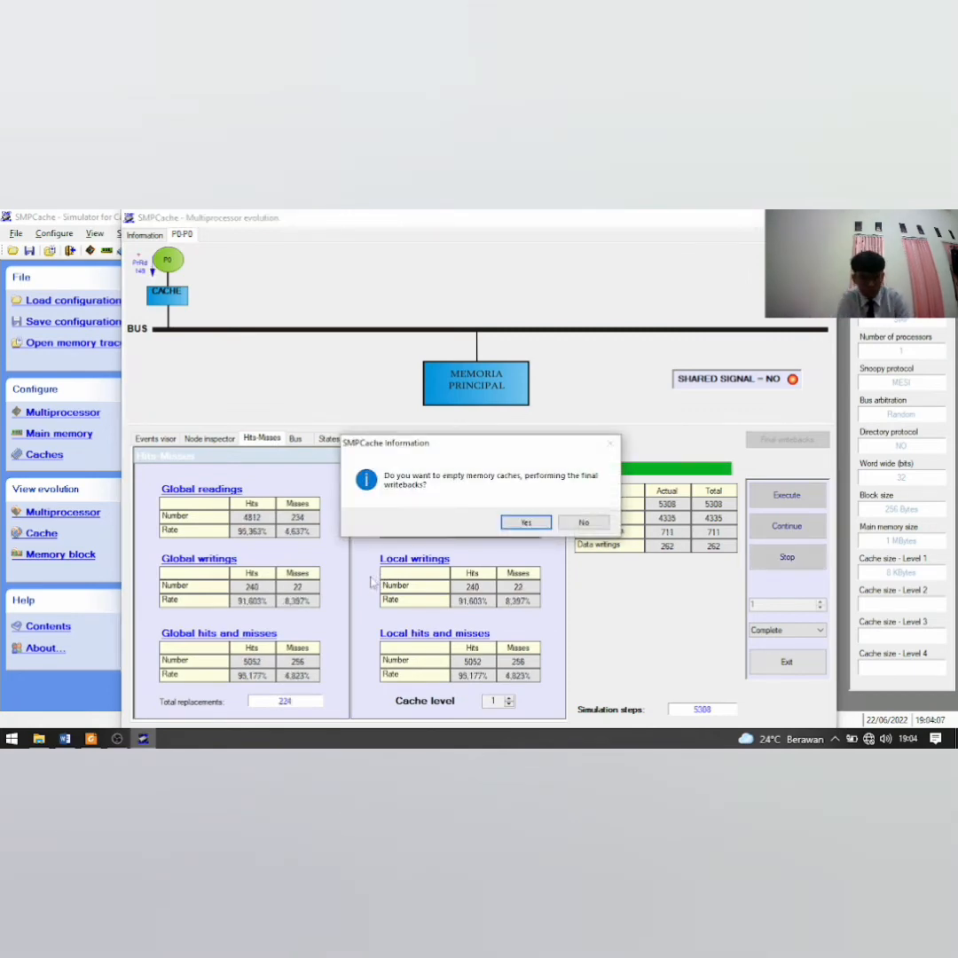
left_click(526, 522)
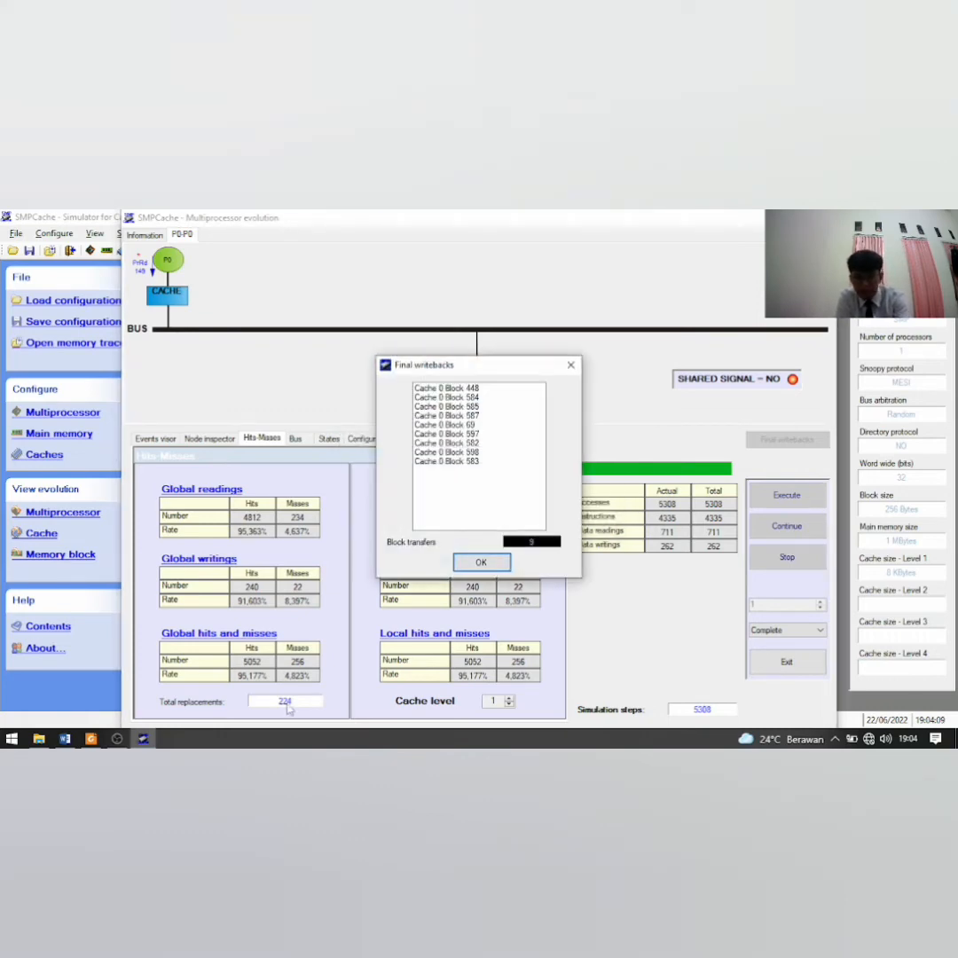
left_click(470, 566)
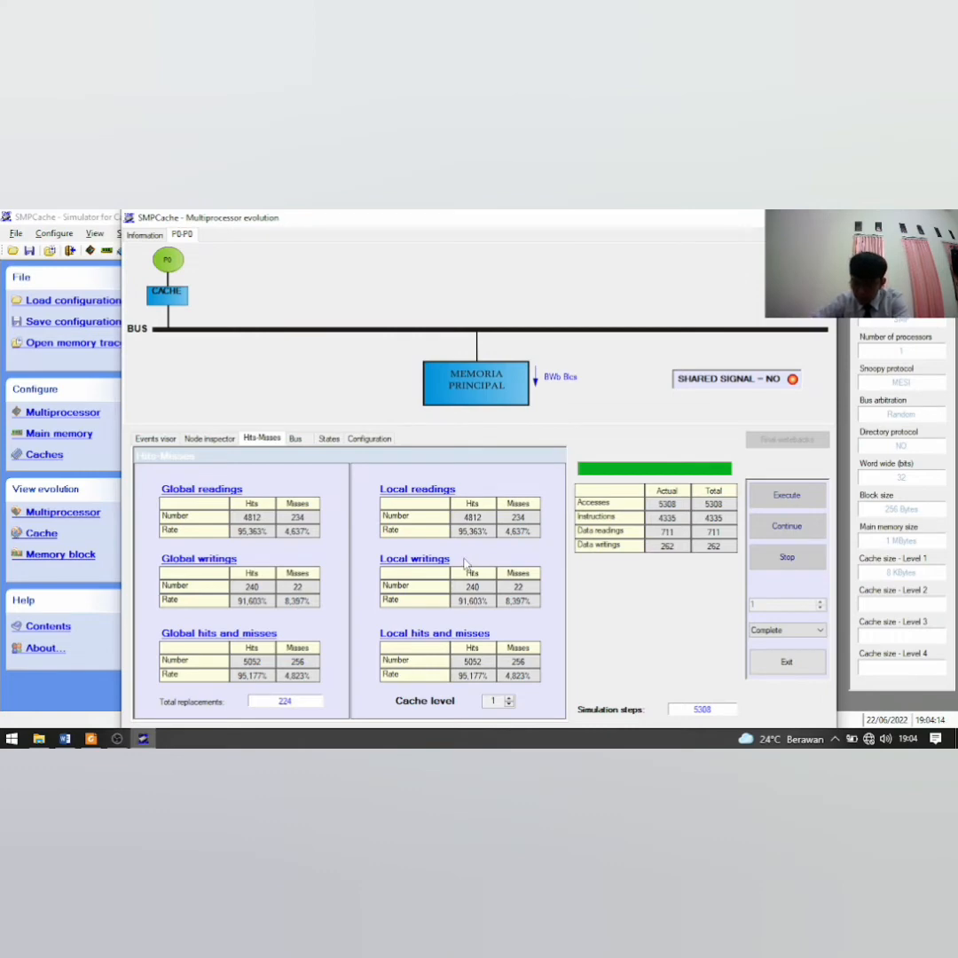
Snip the Global hits and misses table and paste it into the four-way 8 KB result cell of the Word document.
key("super+shift+s")
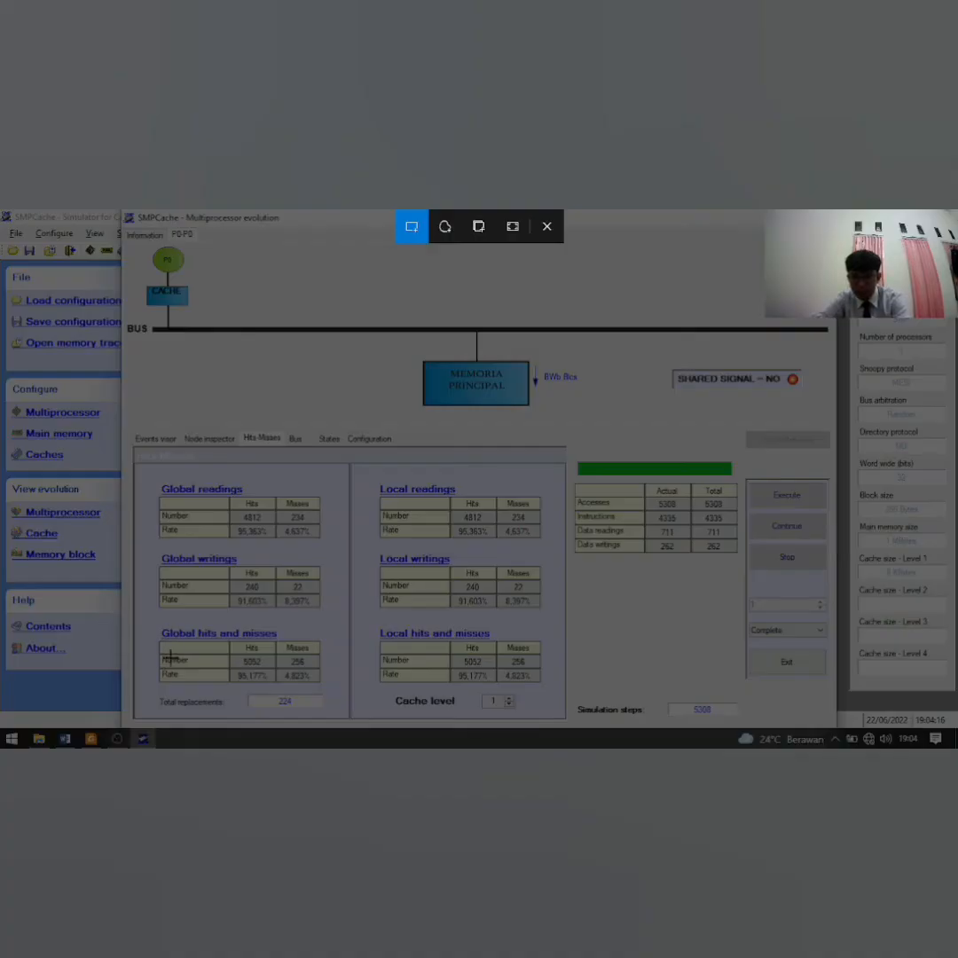
left_click_drag(156, 628, 324, 685)
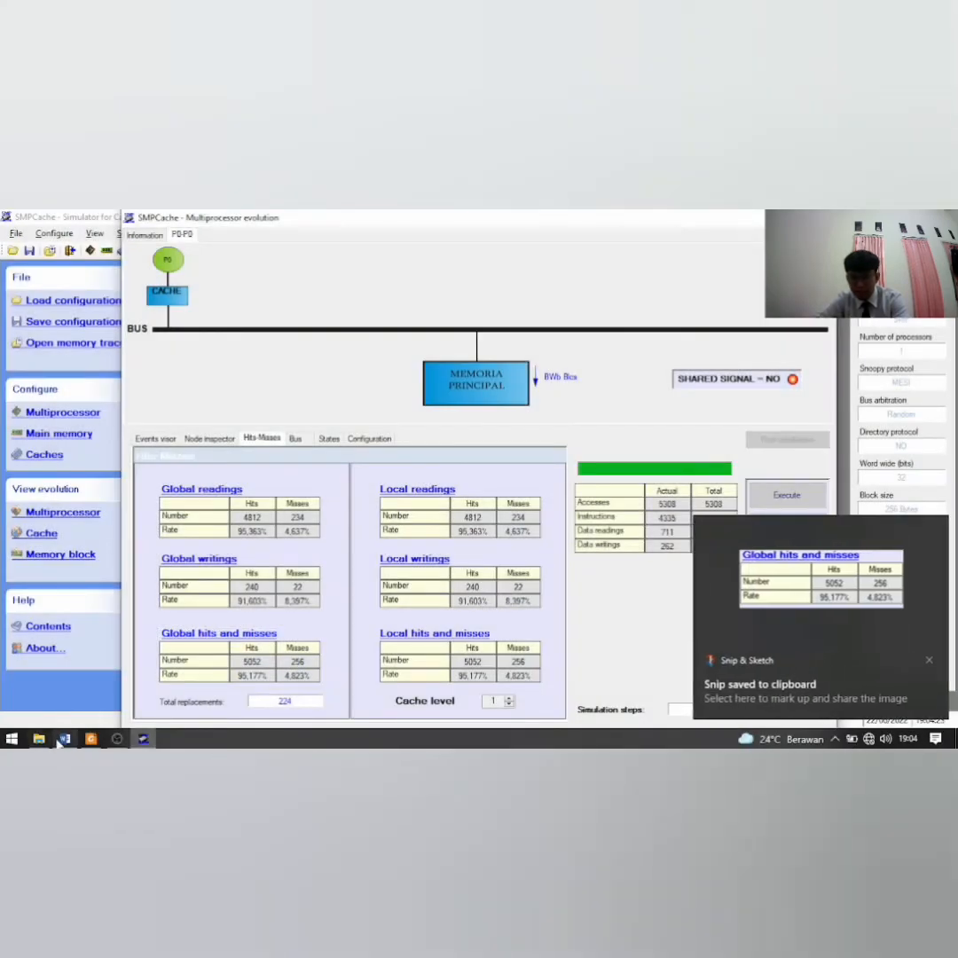
left_click(65, 738)
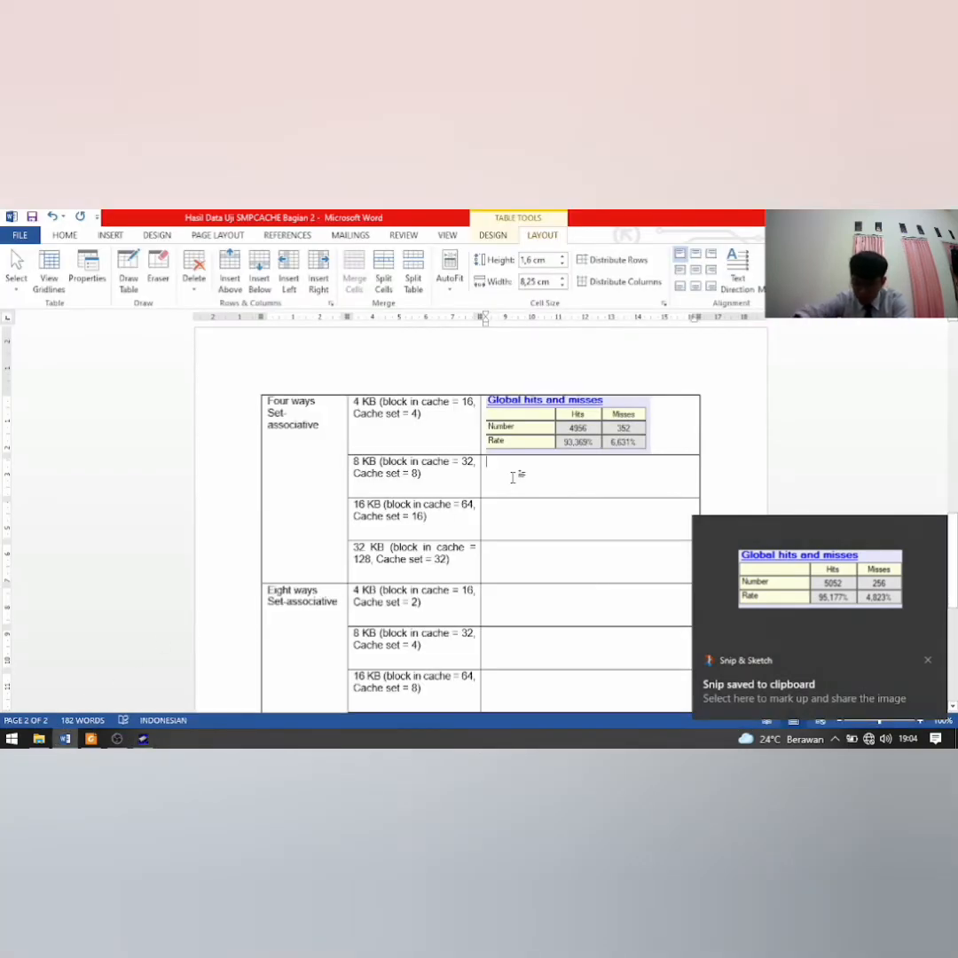
key("ctrl+v")
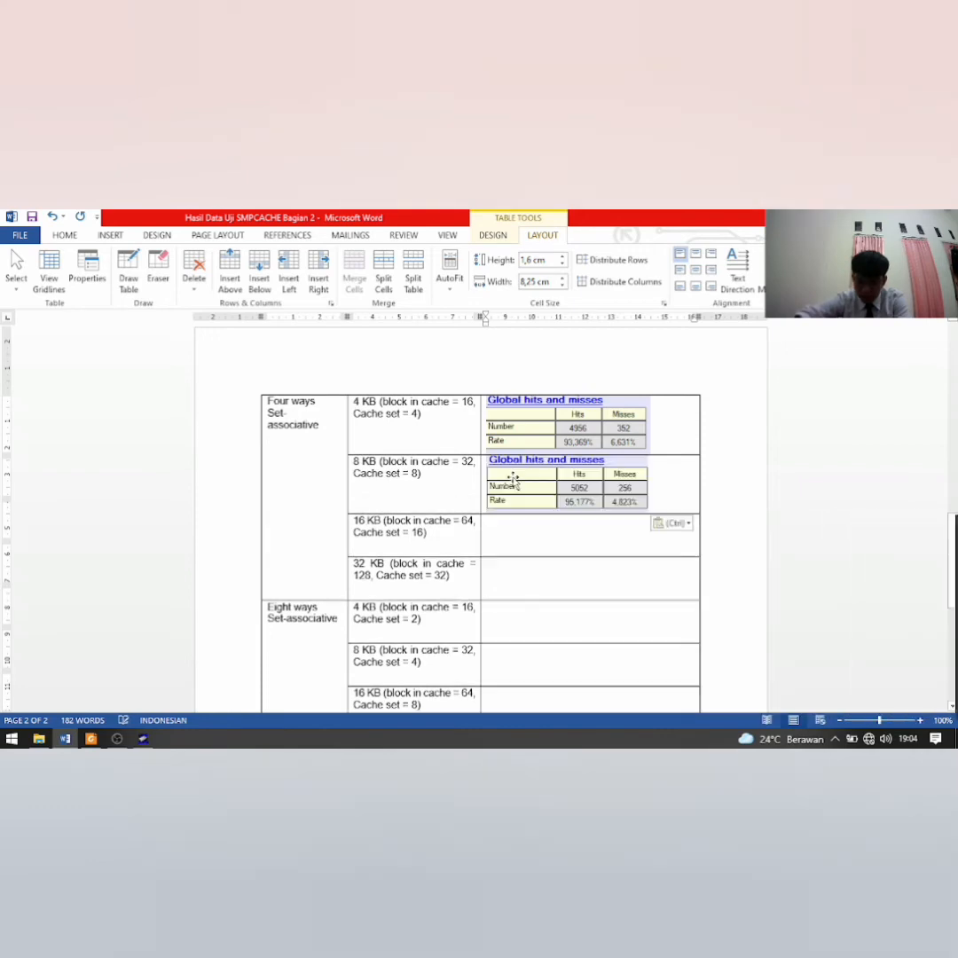
Exit the finished simulation in SMPCache and configure the cache with 64 blocks and 16 sets, matching the Word table's four-way 16 KB row.
scroll(442, 540, "down", 2)
scroll(365, 531, "up", 1)
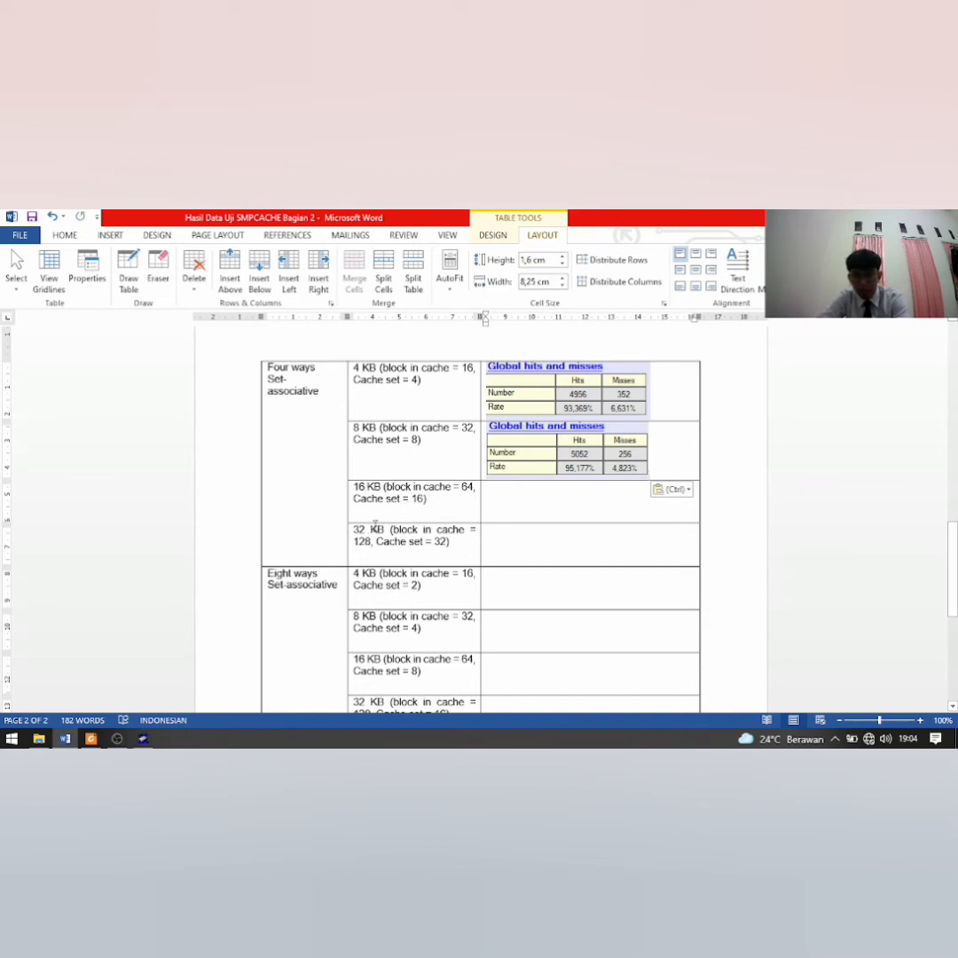
left_click(143, 738)
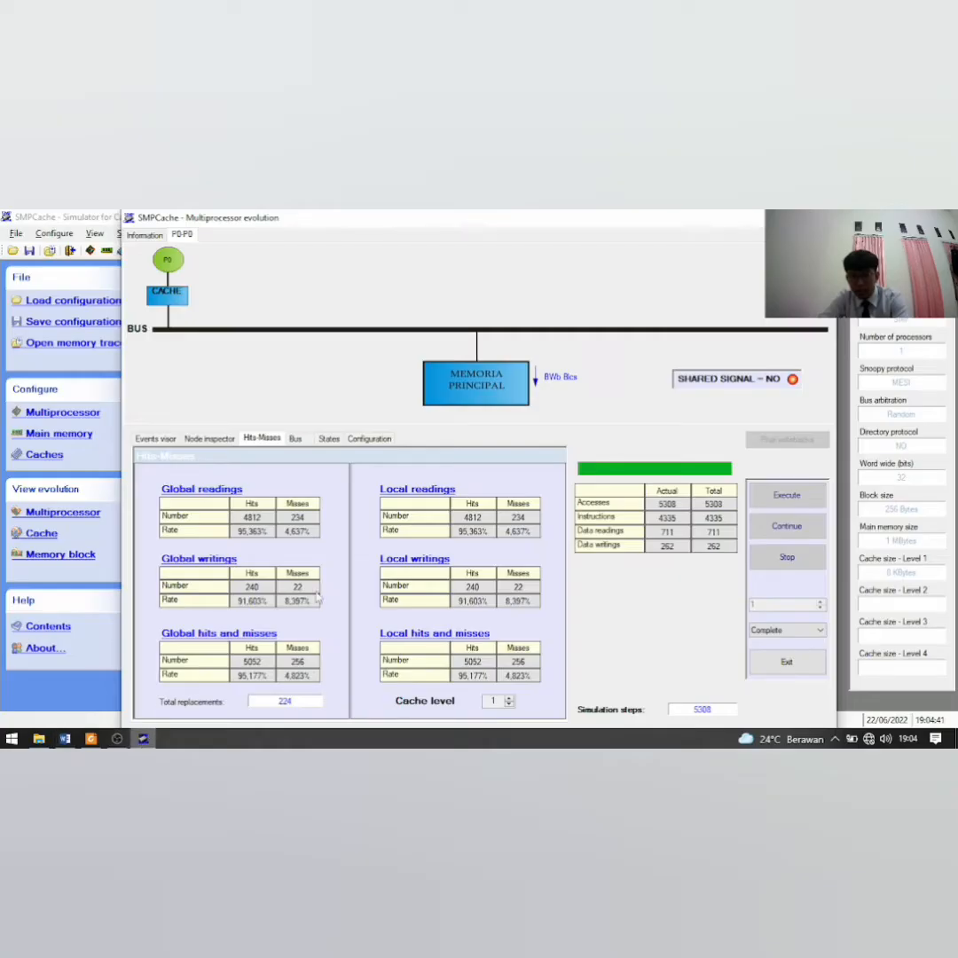
left_click(788, 664)
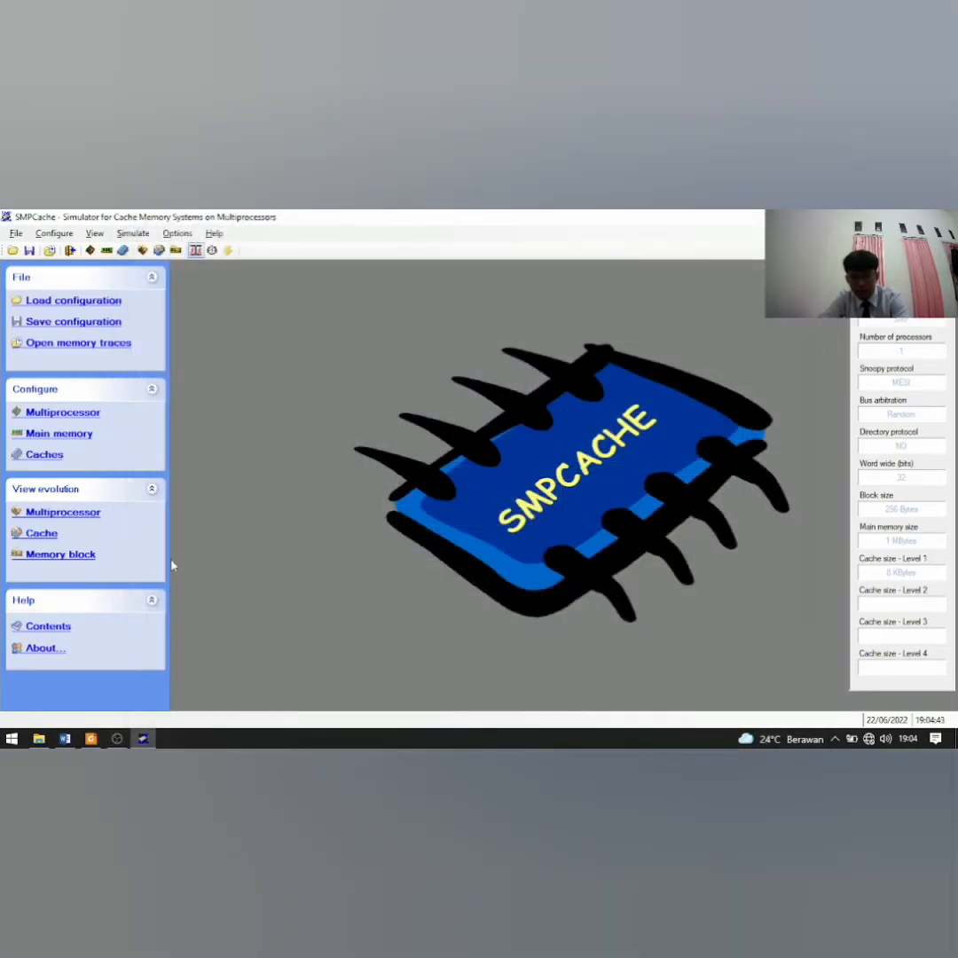
left_click(44, 454)
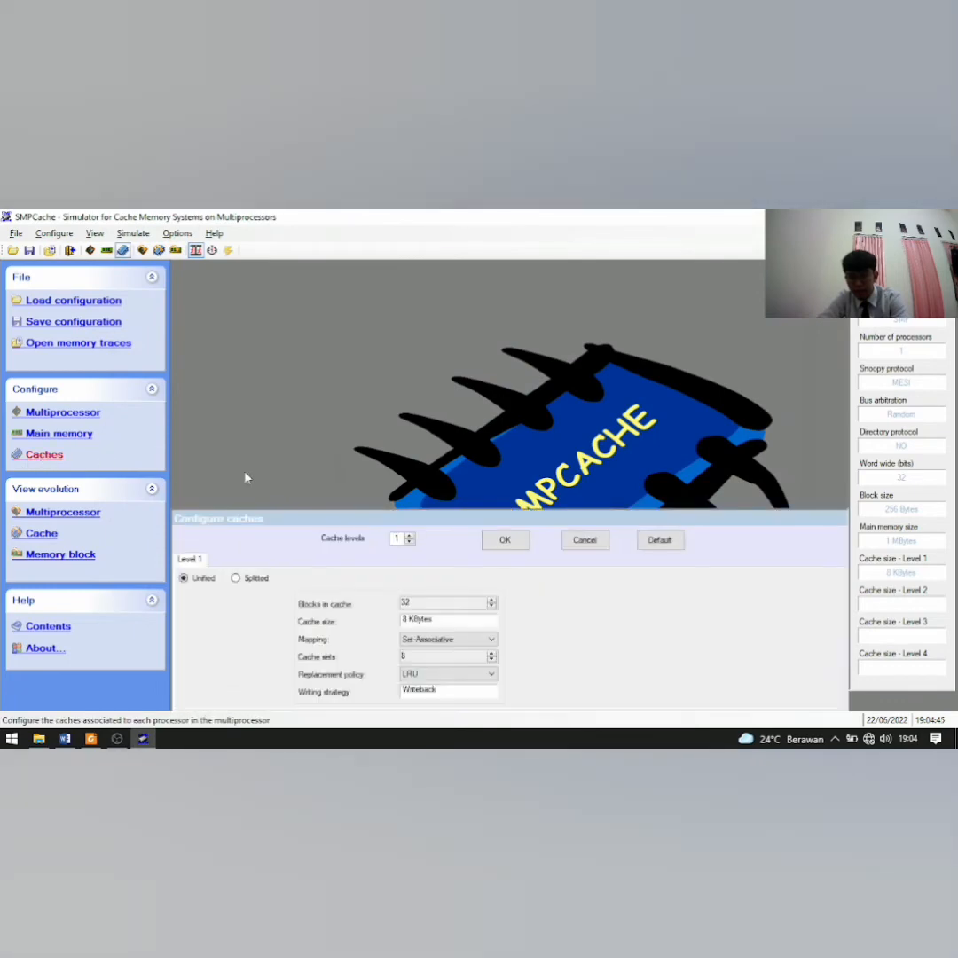
left_click(492, 600)
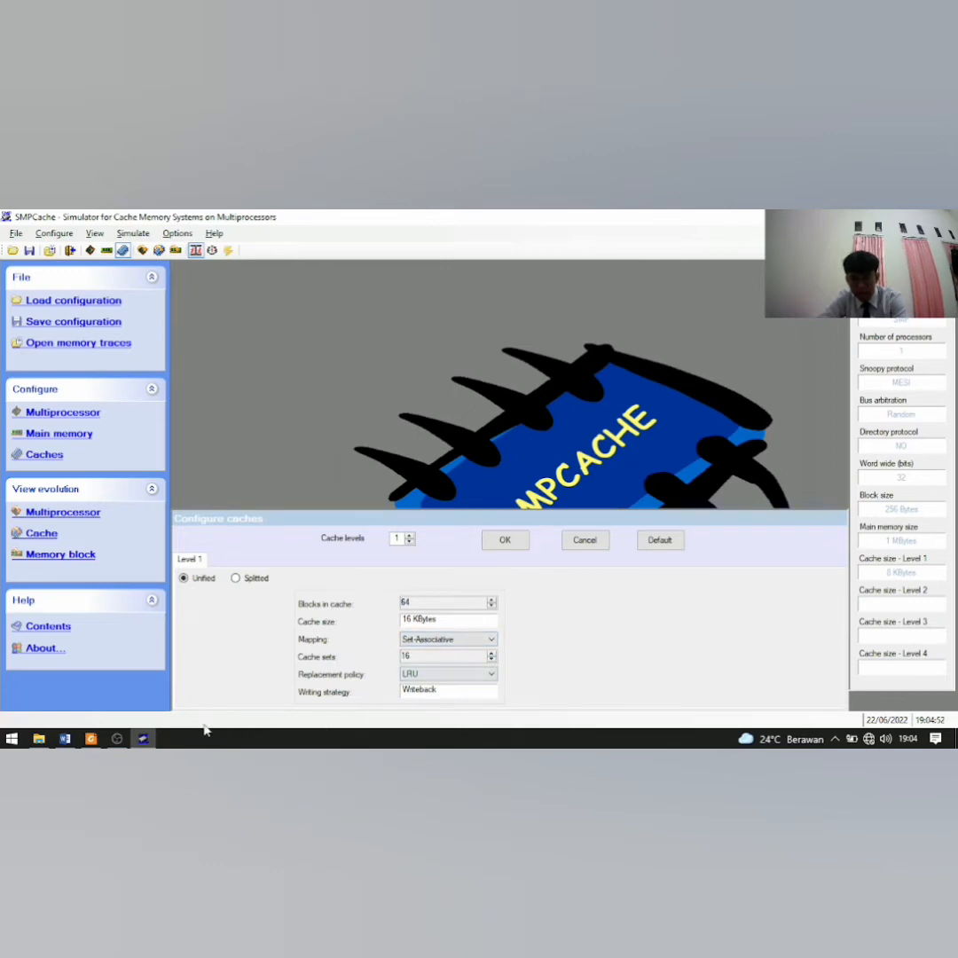
left_click(66, 740)
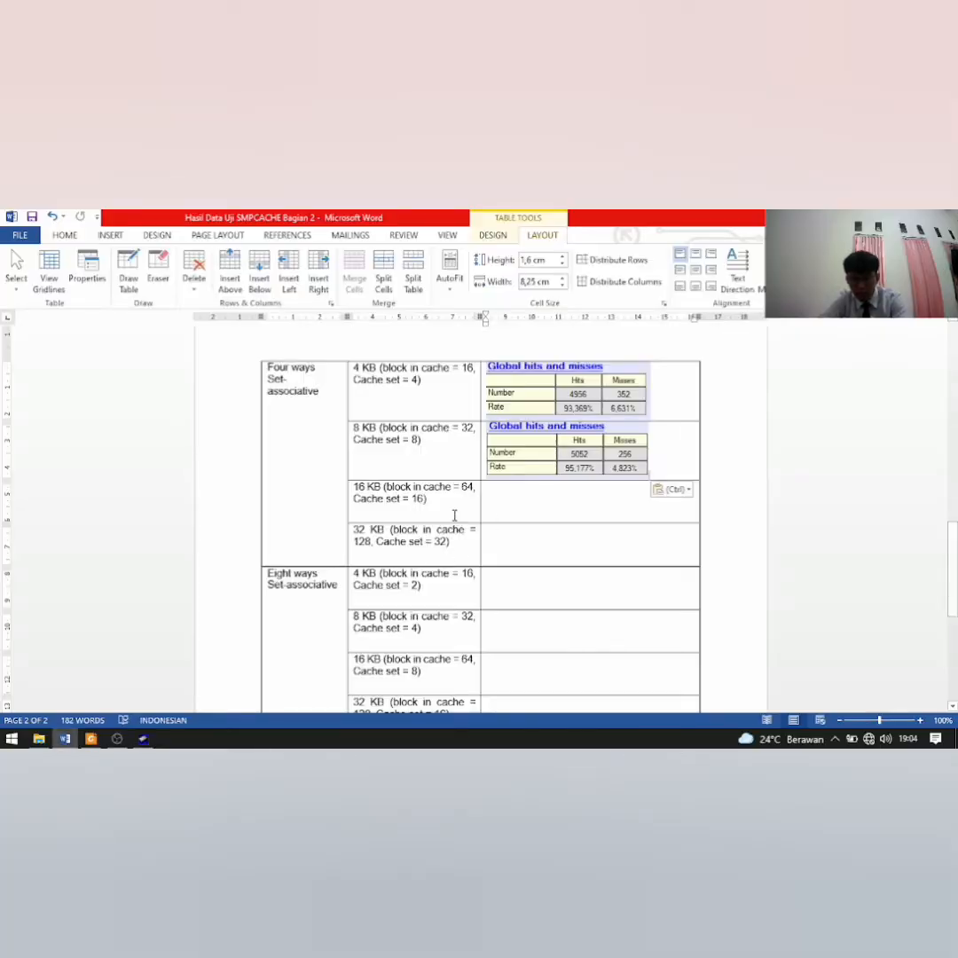
left_click(143, 738)
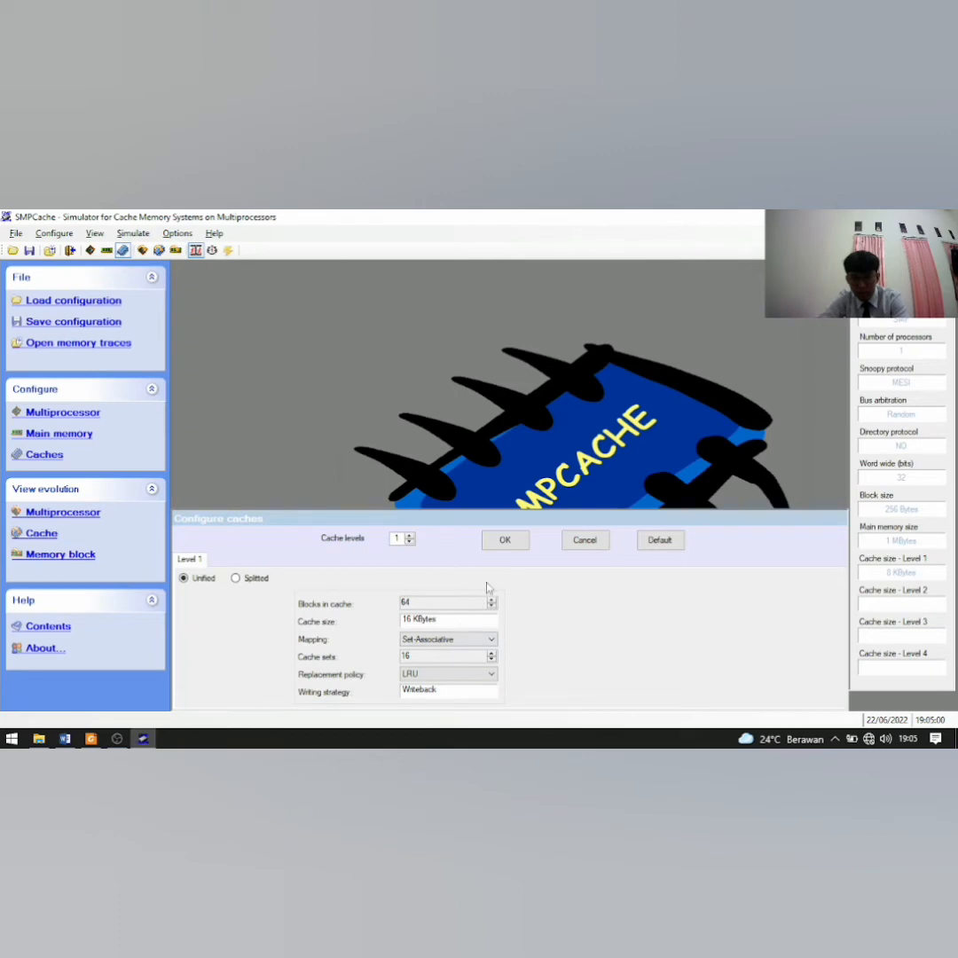
left_click(505, 541)
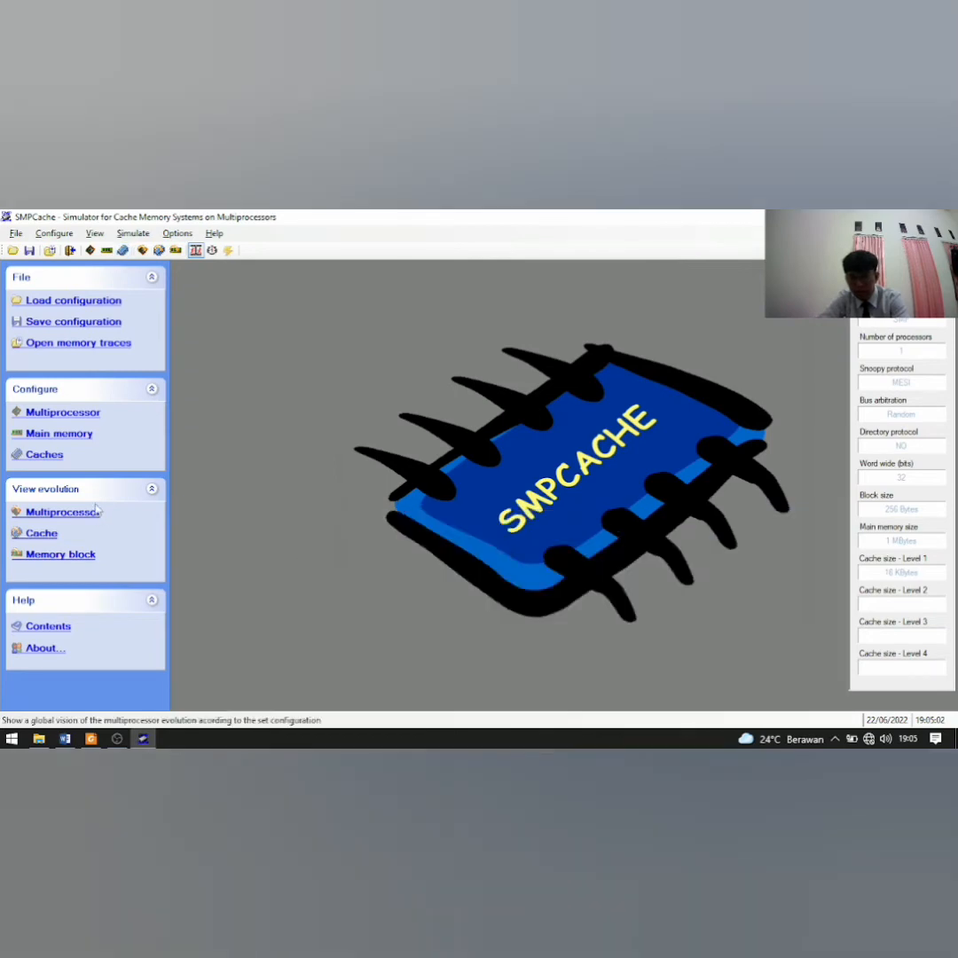
Open the multiprocessor evolution in text format and execute a Complete simulation for the 16 KB four-way cache.
left_click(62, 513)
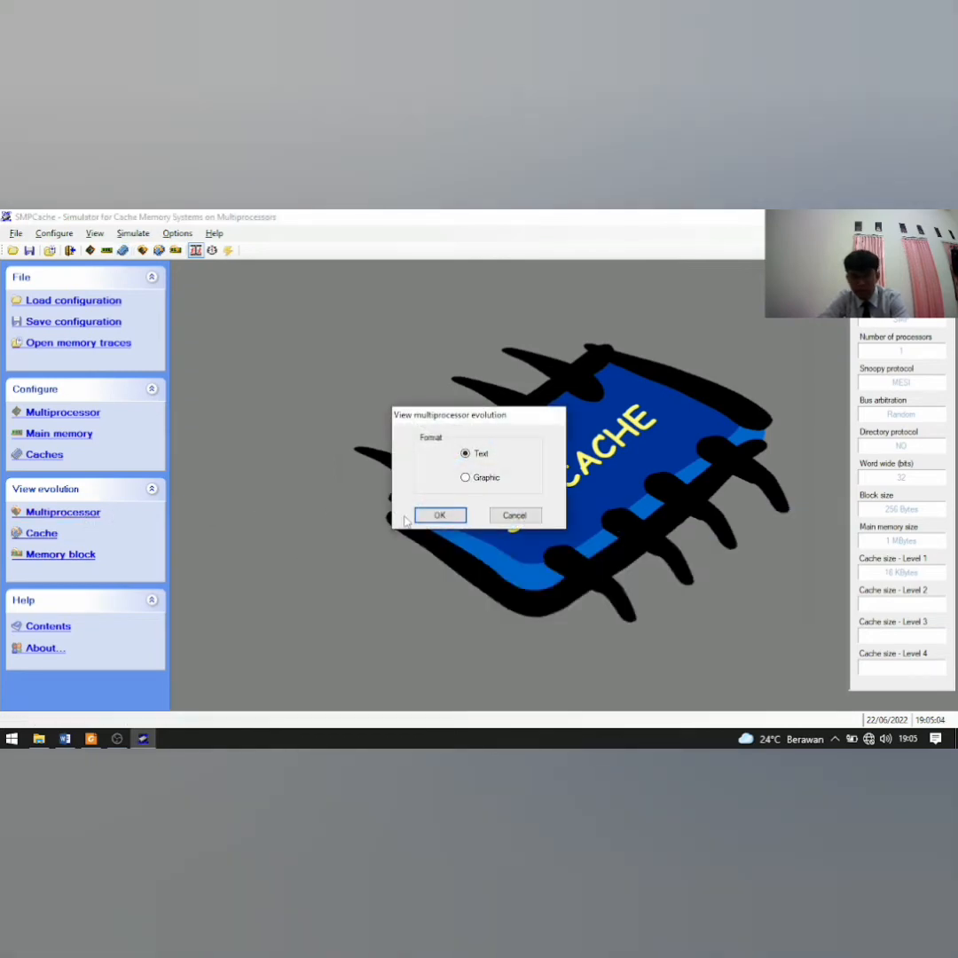
left_click(438, 514)
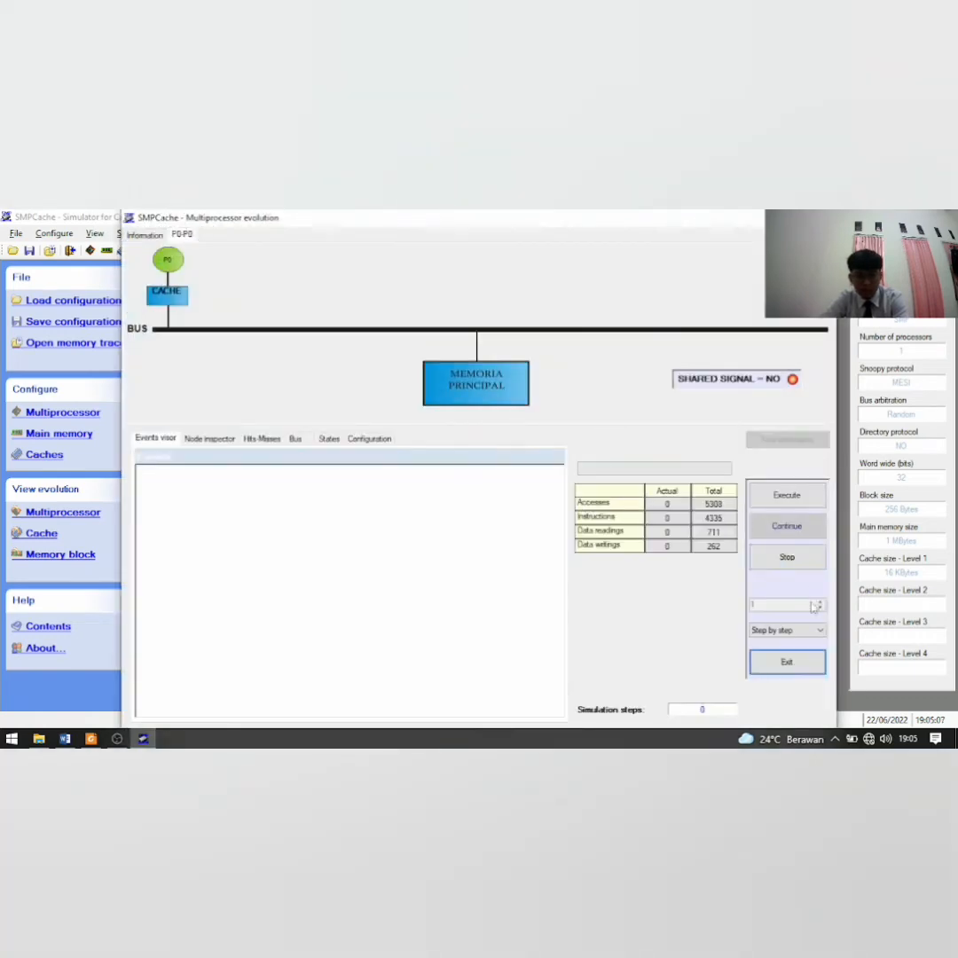
left_click(781, 630)
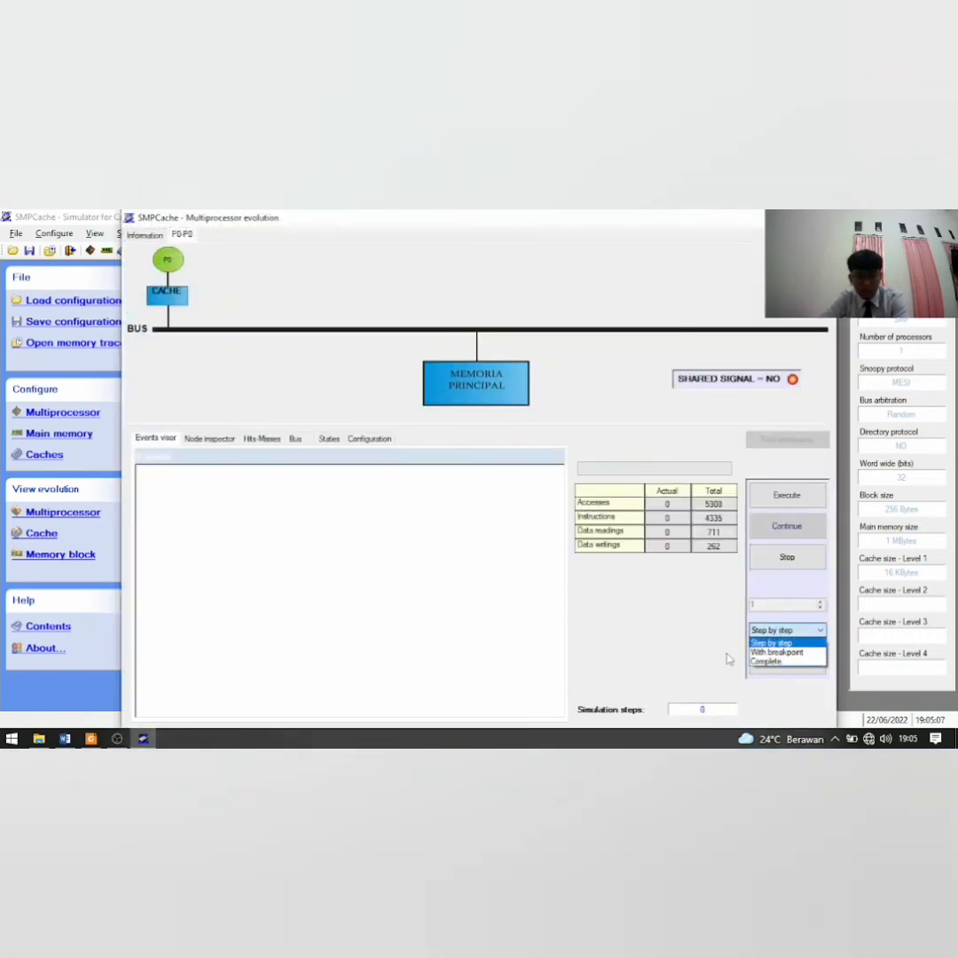
left_click(773, 662)
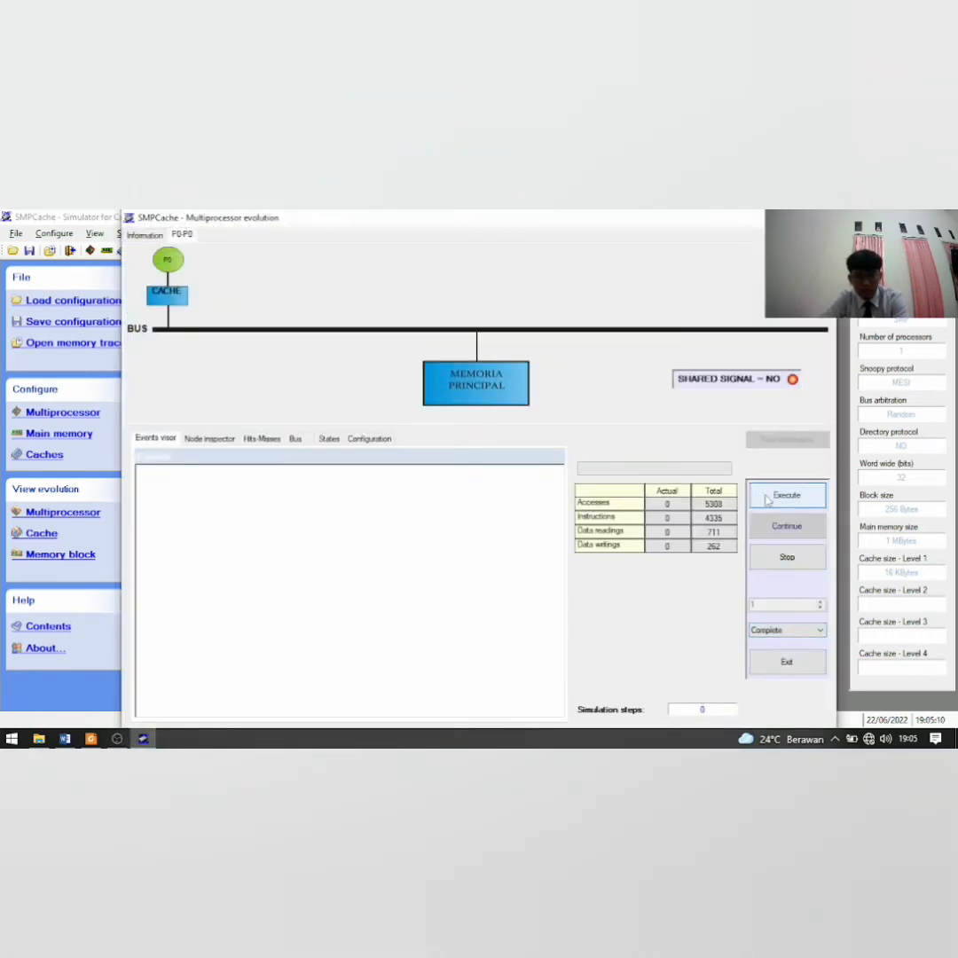
left_click(768, 499)
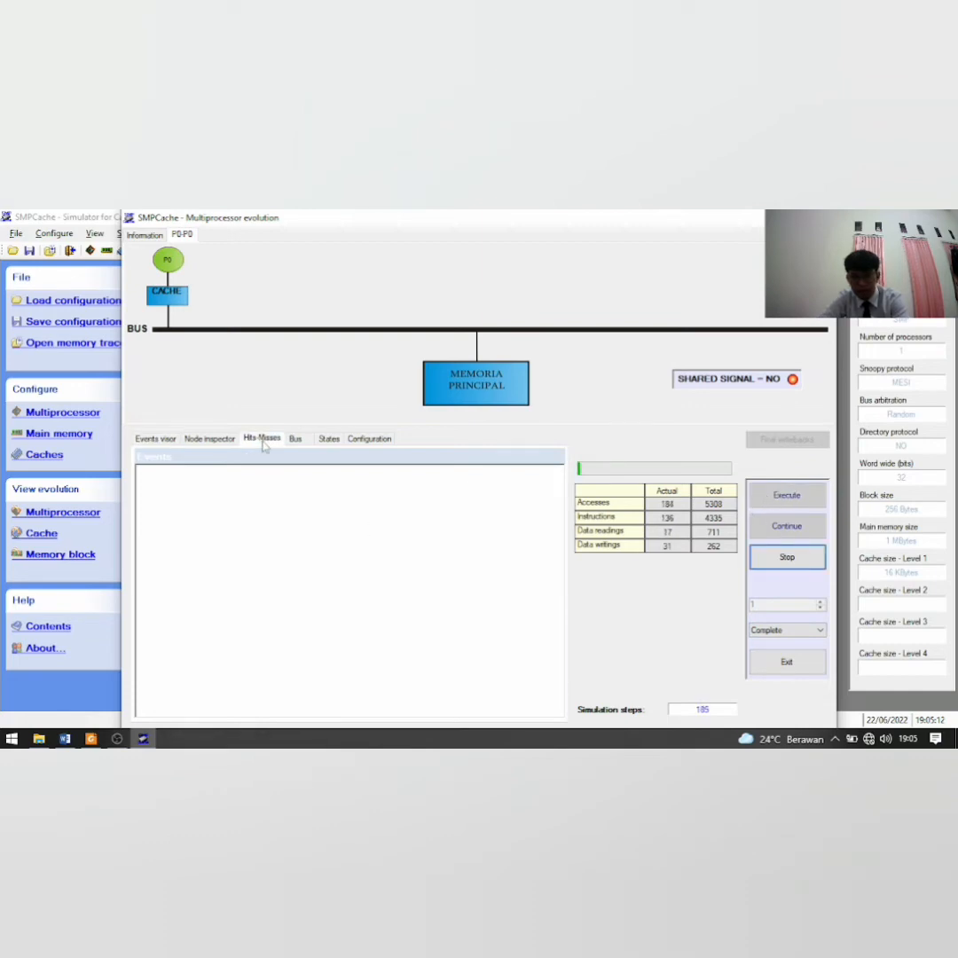
Show the hits and misses of the 16 KB run, empty the caches with final writebacks, and close the writeback list.
left_click(262, 440)
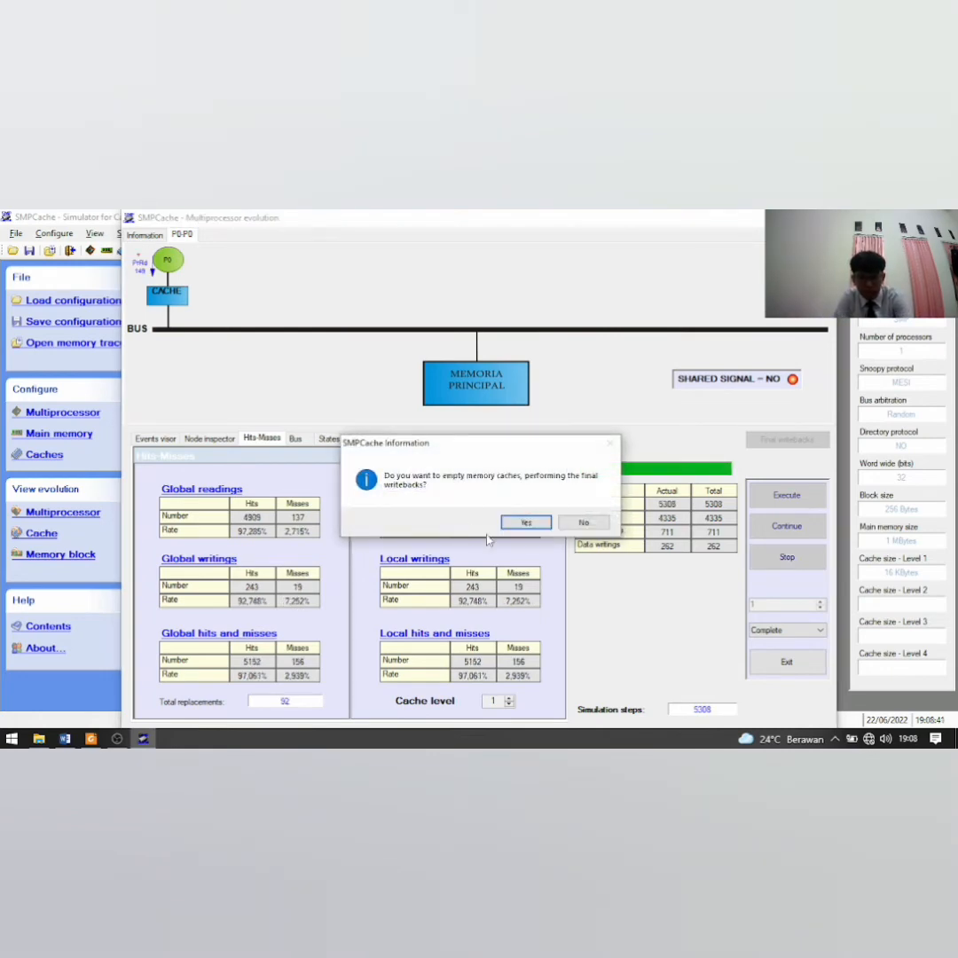
left_click(517, 525)
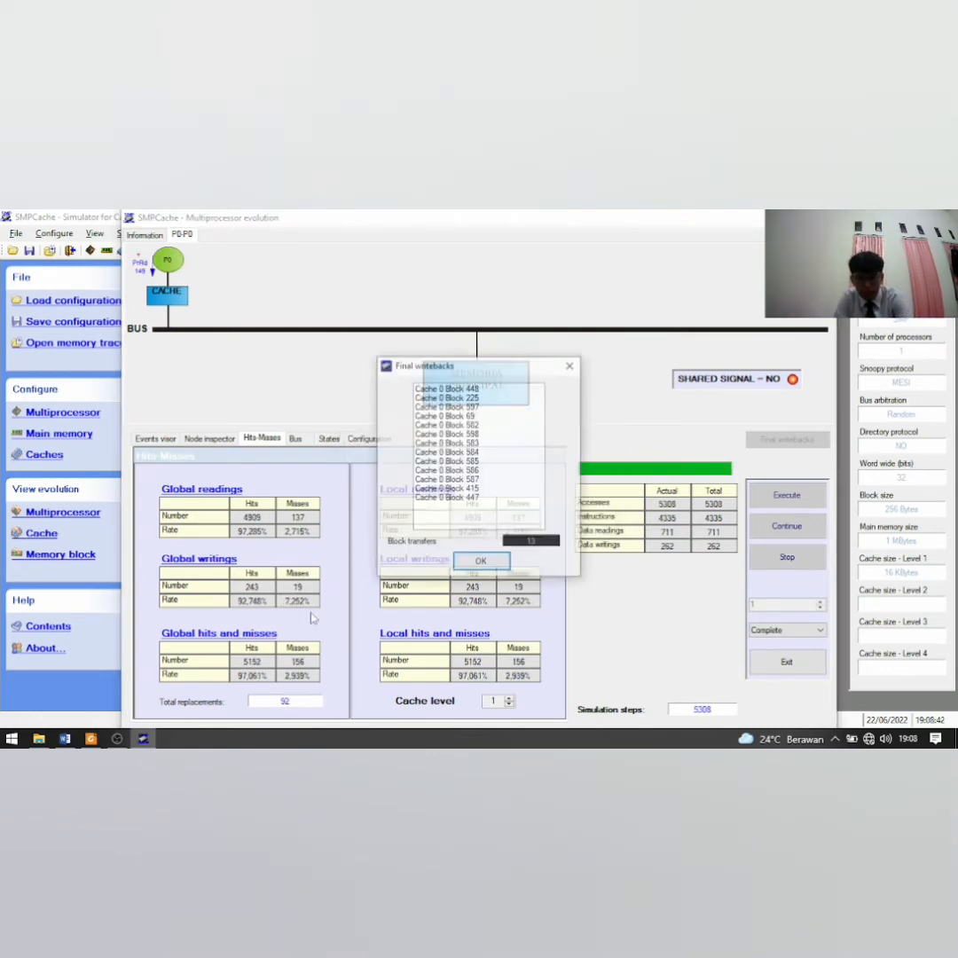
left_click(479, 562)
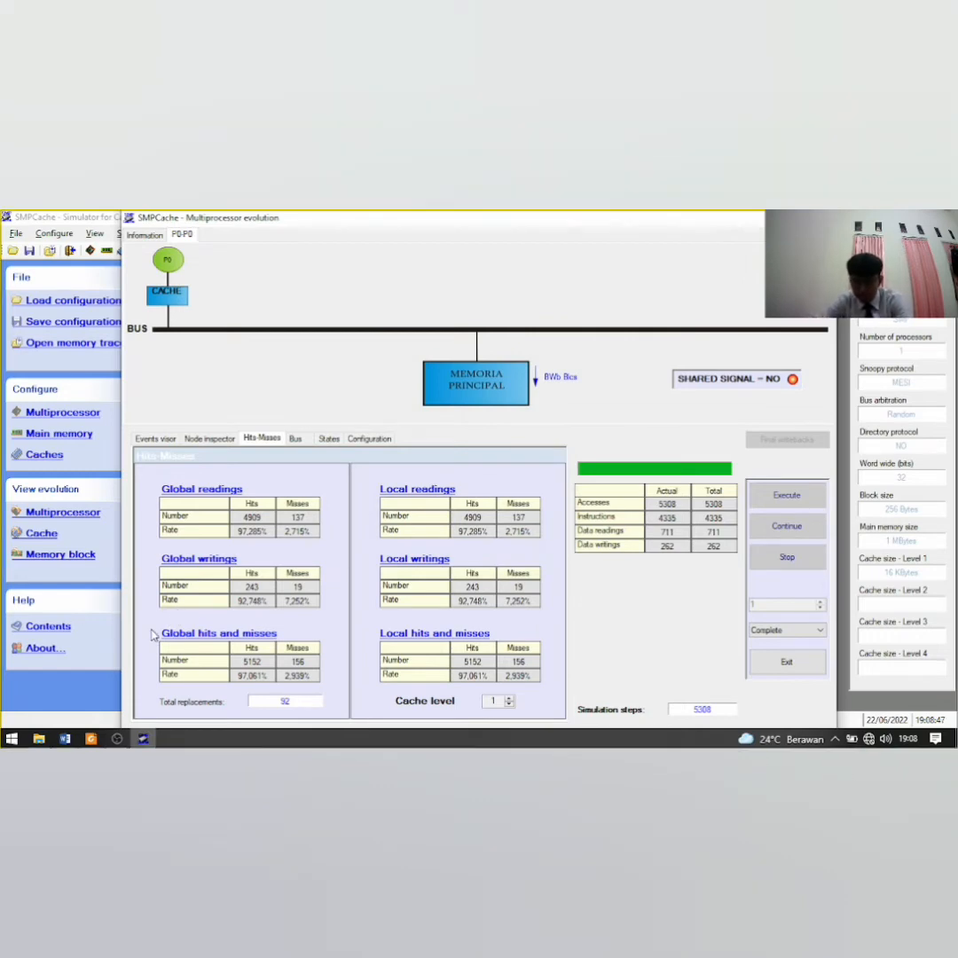
Snip the Global hits and misses table and paste it into the four-way 16 KB result cell of the Word document.
key("super+shift+s")
mouse_move(154, 625)
left_mouse_down()
mouse_move(330, 684)
mouse_move(324, 690)
left_mouse_up()
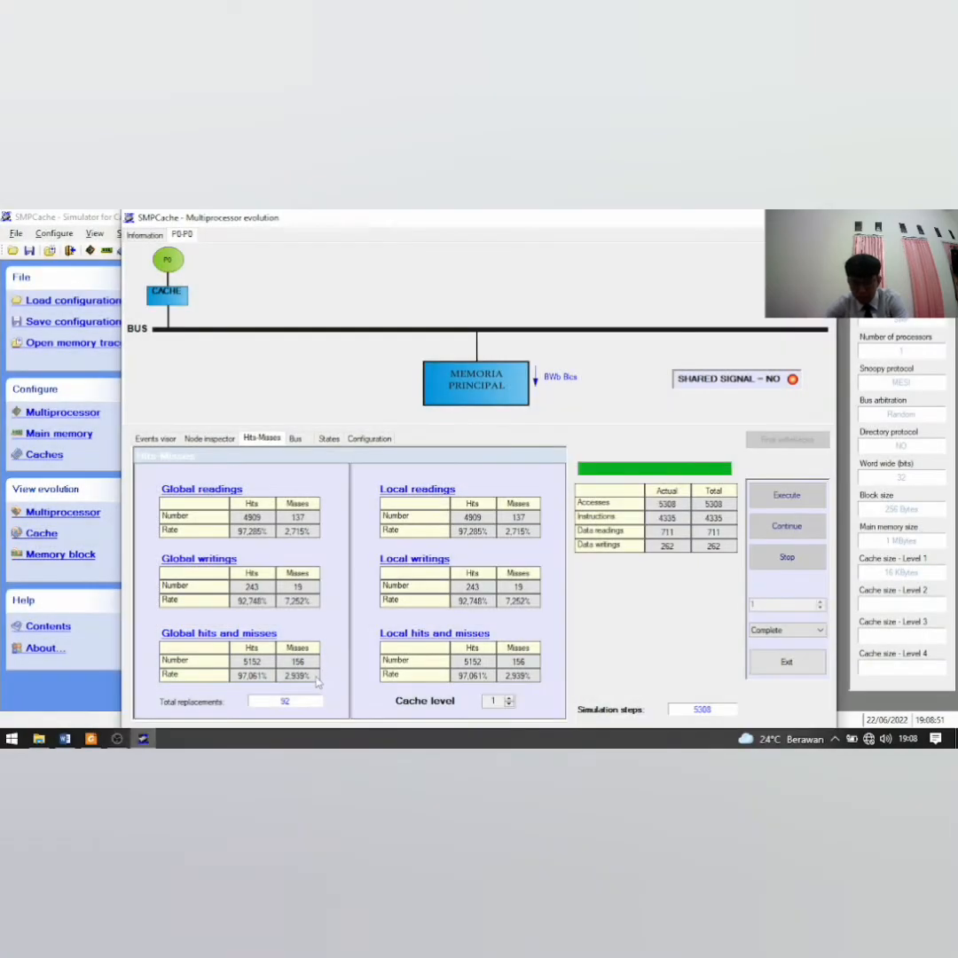
left_click(39, 738)
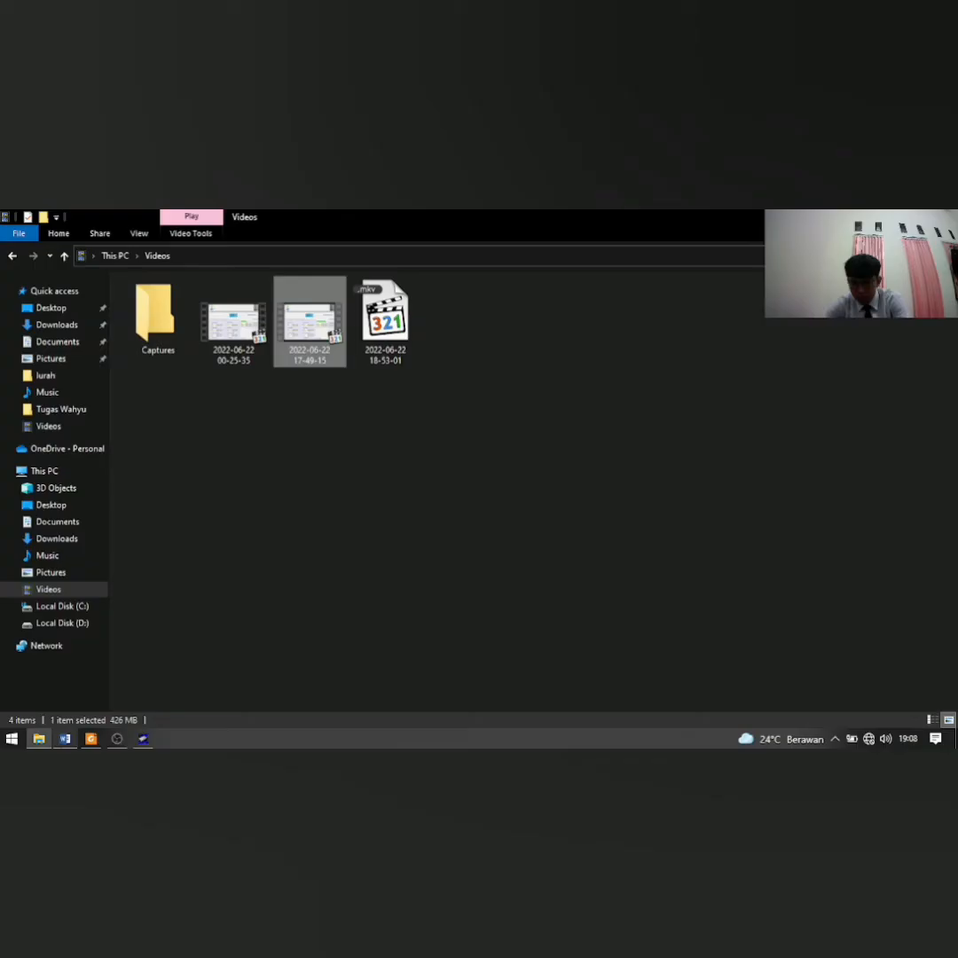
left_click(71, 742)
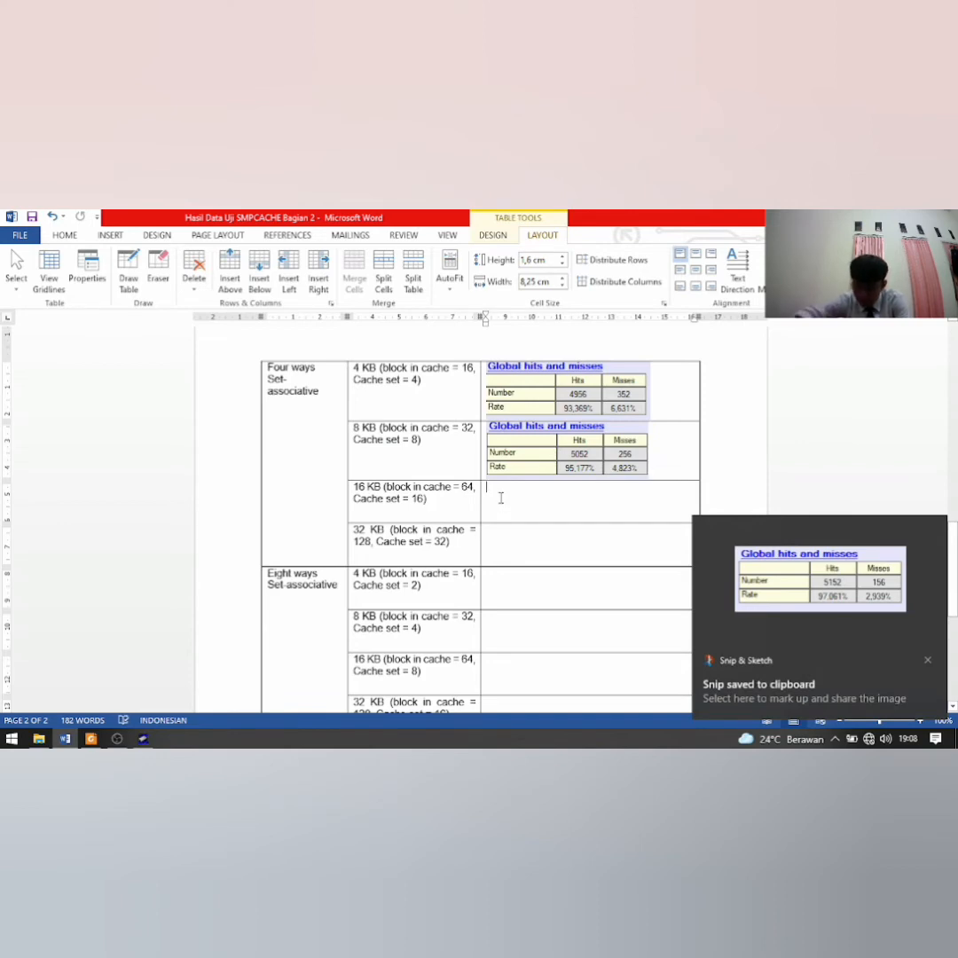
key("ctrl+v")
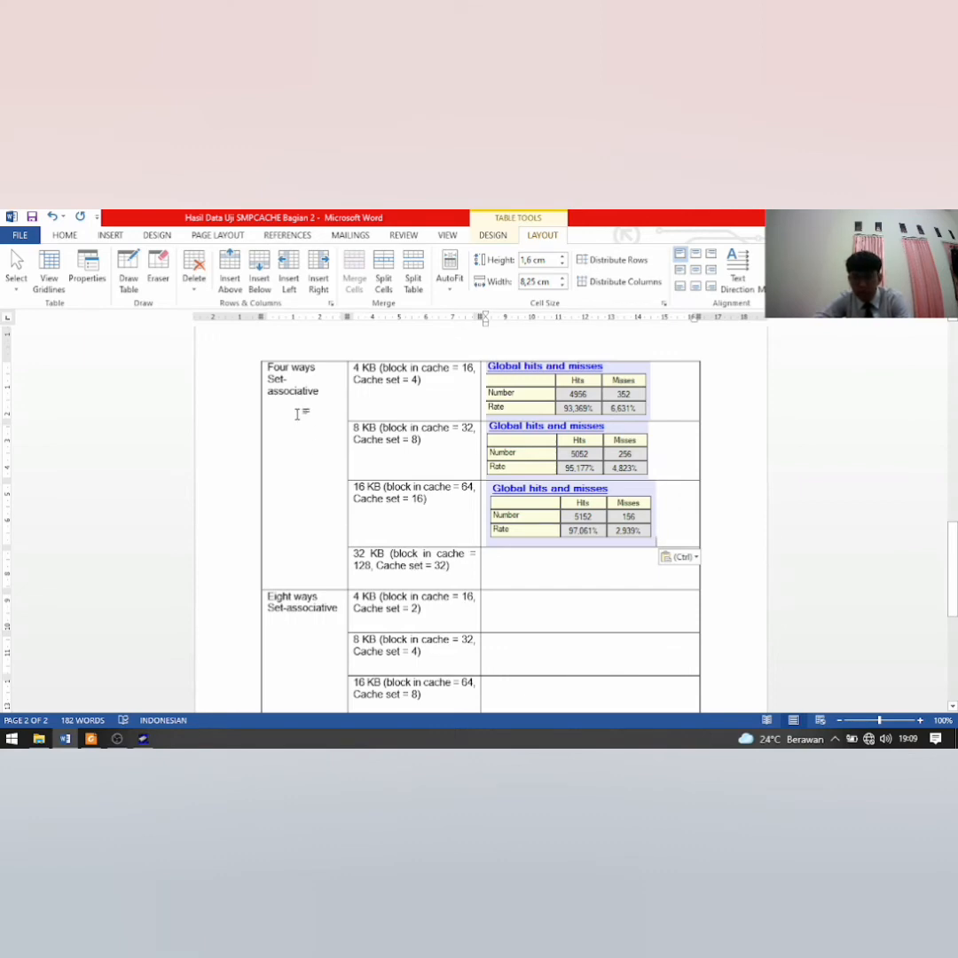
Exit the finished simulation in SMPCache and configure the cache with 128 blocks and 32 sets, matching the Word table's four-way 32 KB row.
scroll(392, 538, "down", 2)
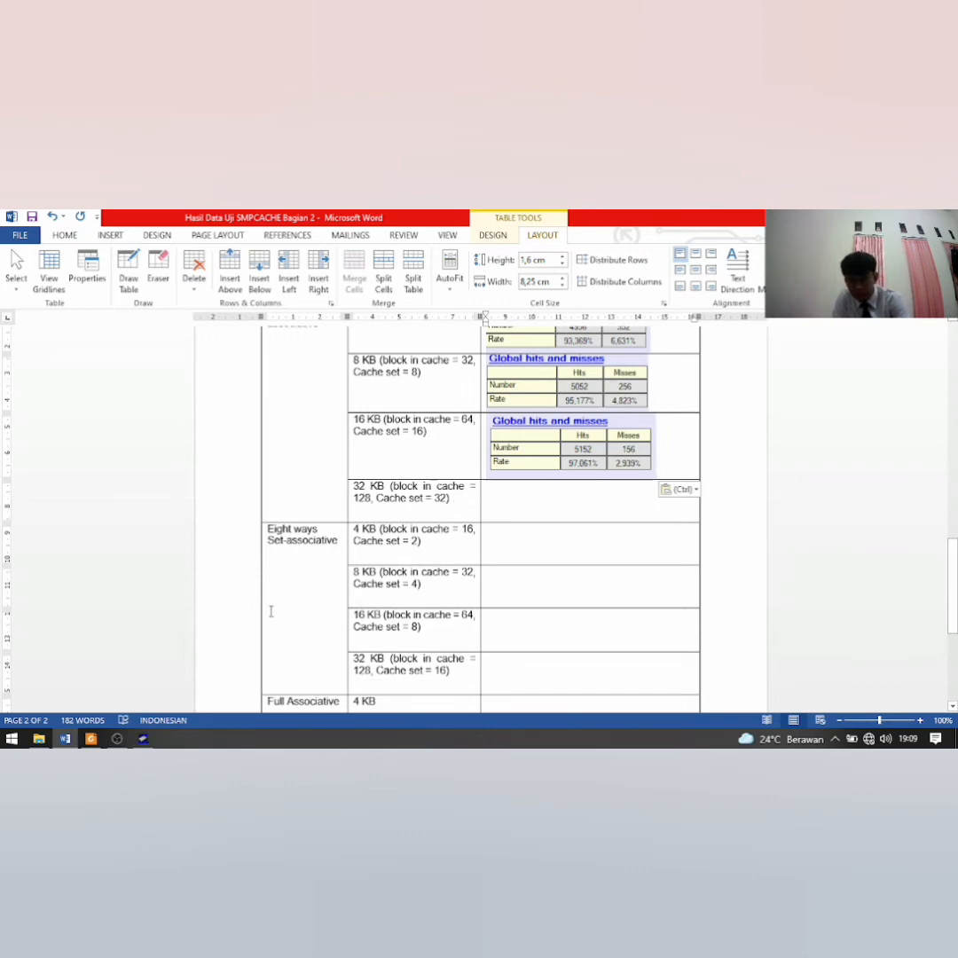
left_click(143, 739)
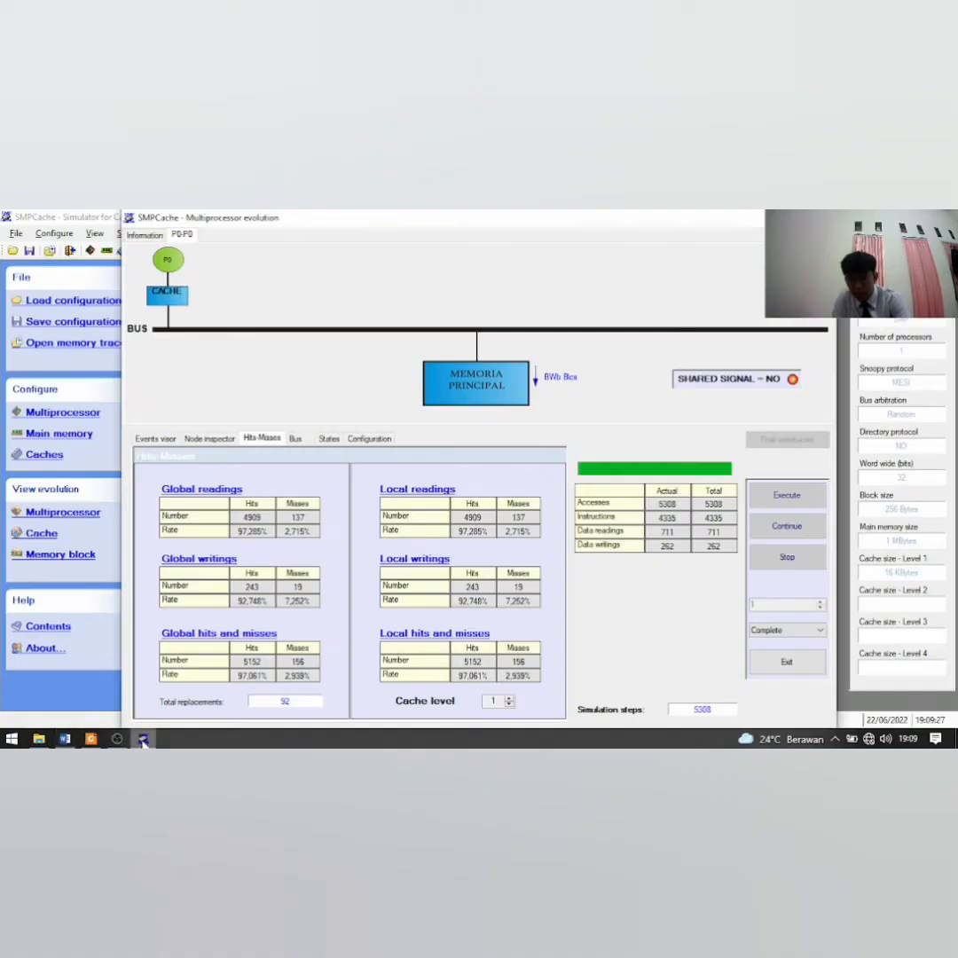
left_click(760, 661)
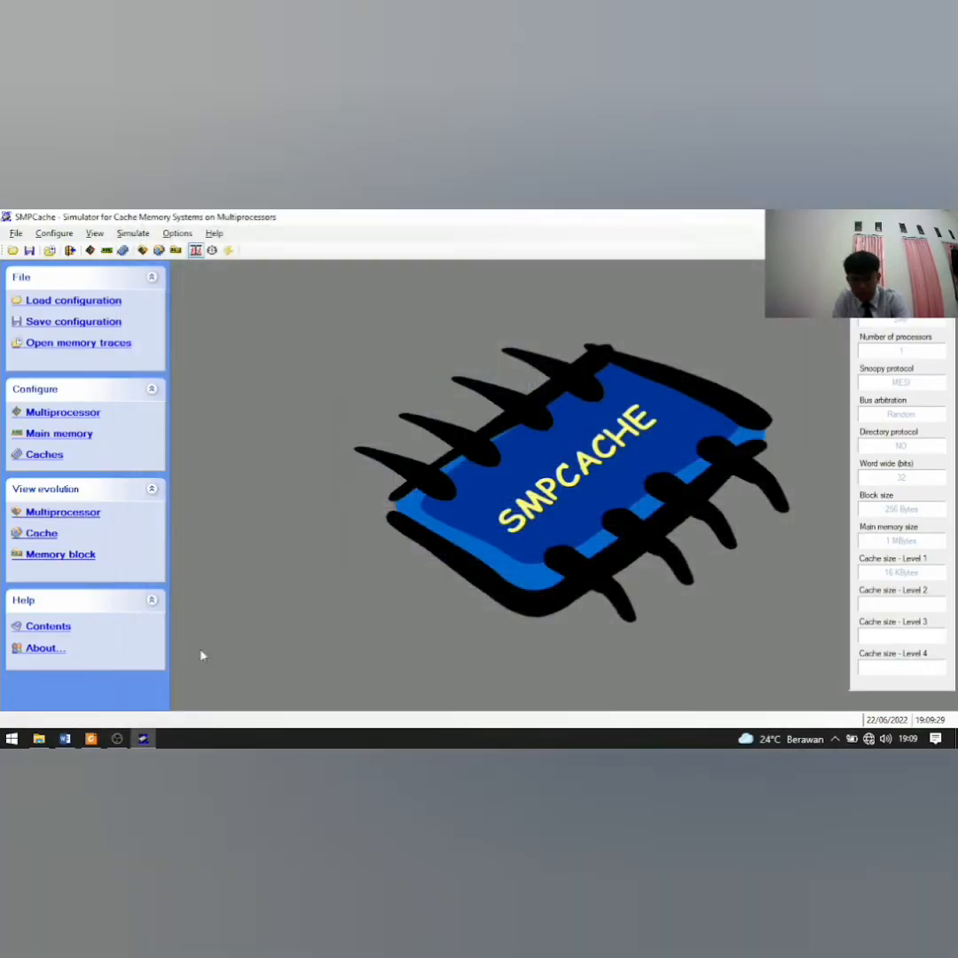
left_click(44, 454)
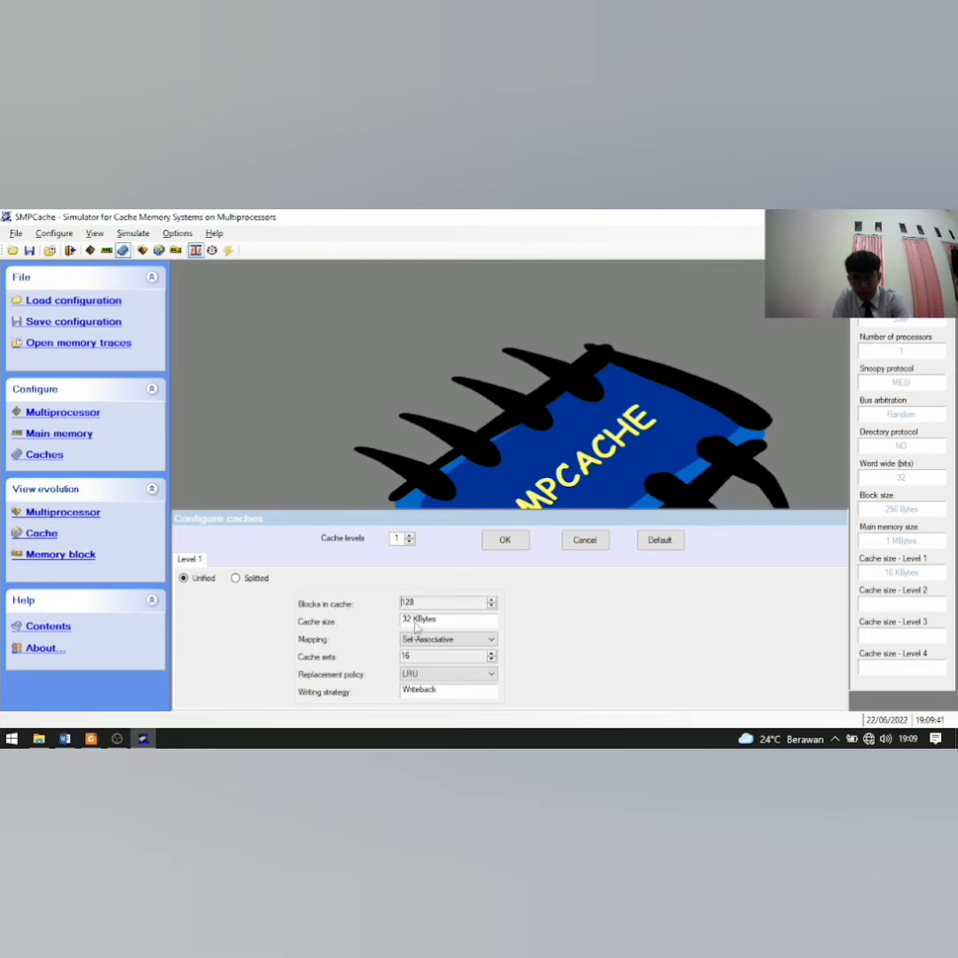
left_click(65, 738)
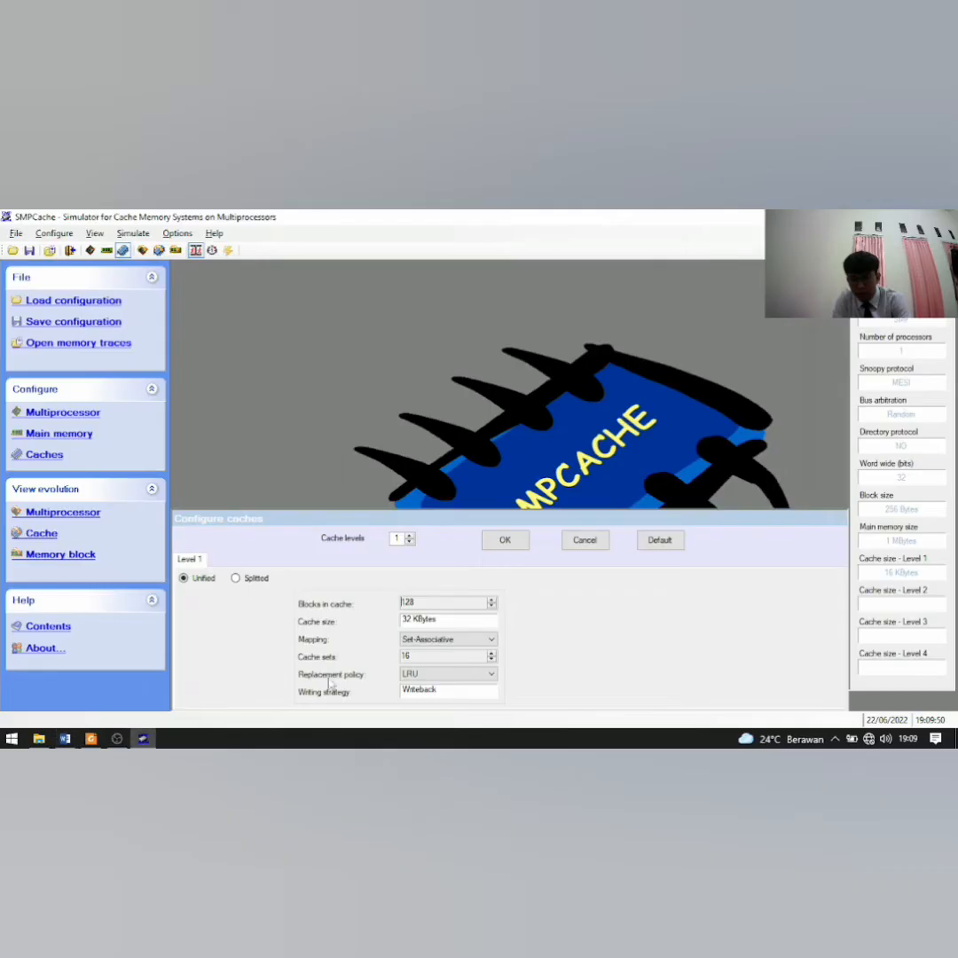
left_click(142, 738)
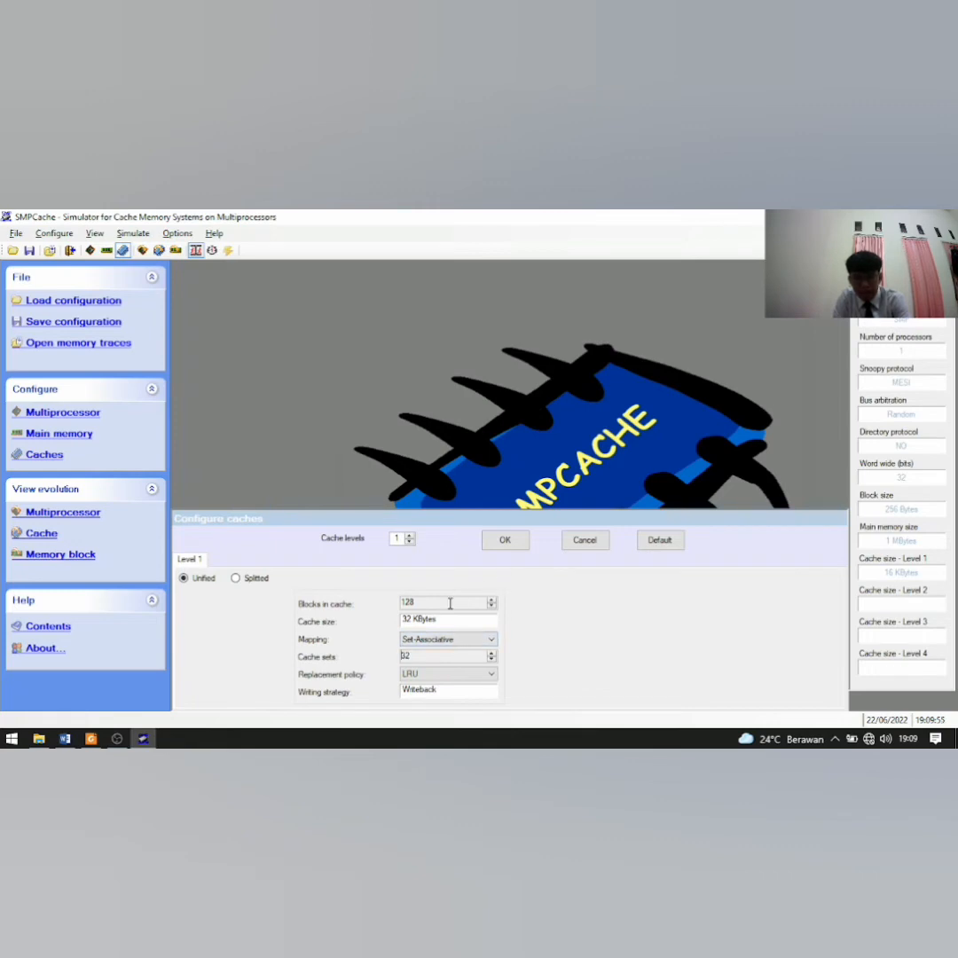
left_click(503, 541)
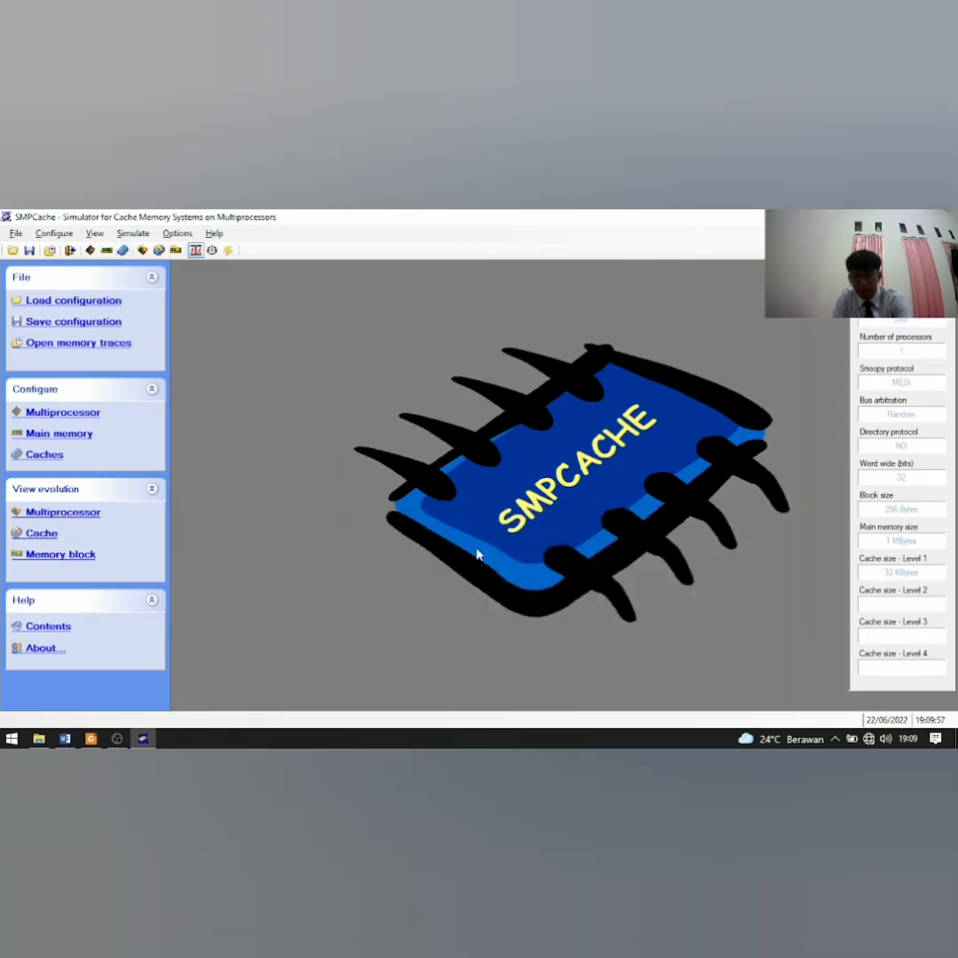
Execute a Complete simulation of the 32 KB four-way cache in the text-format multiprocessor evolution and show its hits and misses.
left_click(71, 513)
left_click(442, 516)
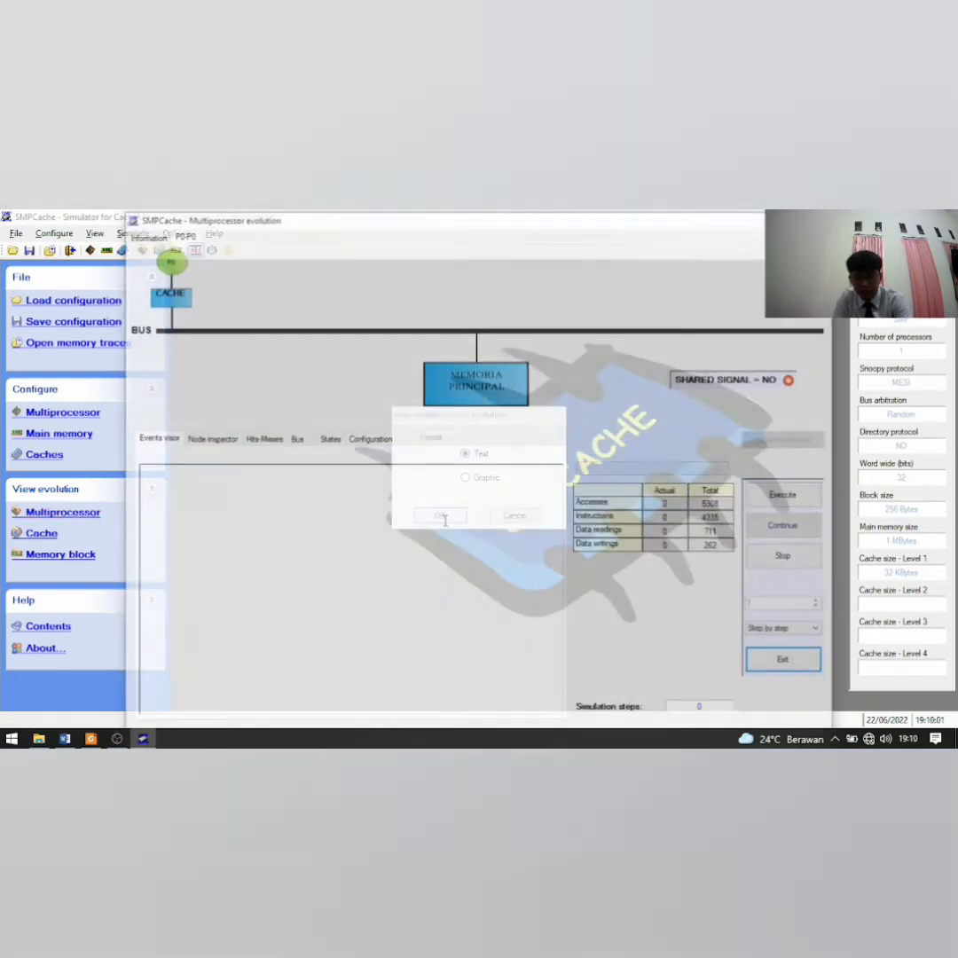
left_click(799, 630)
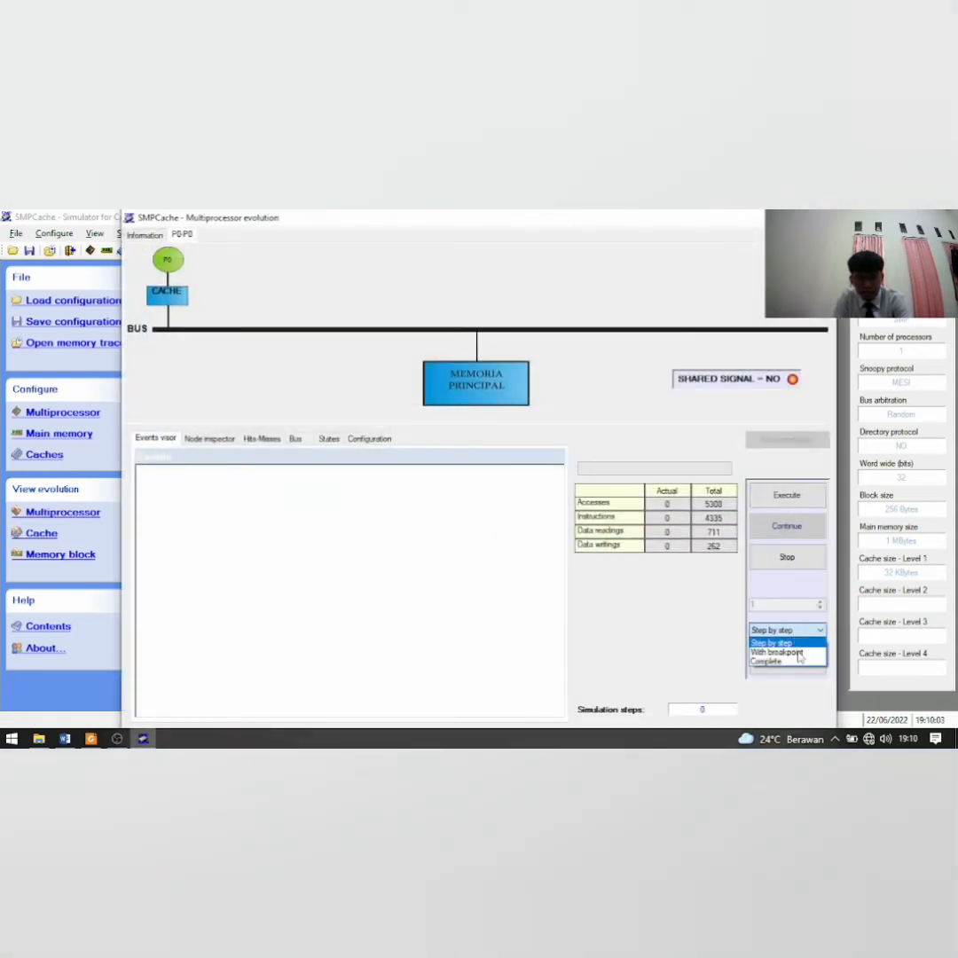
left_click(802, 662)
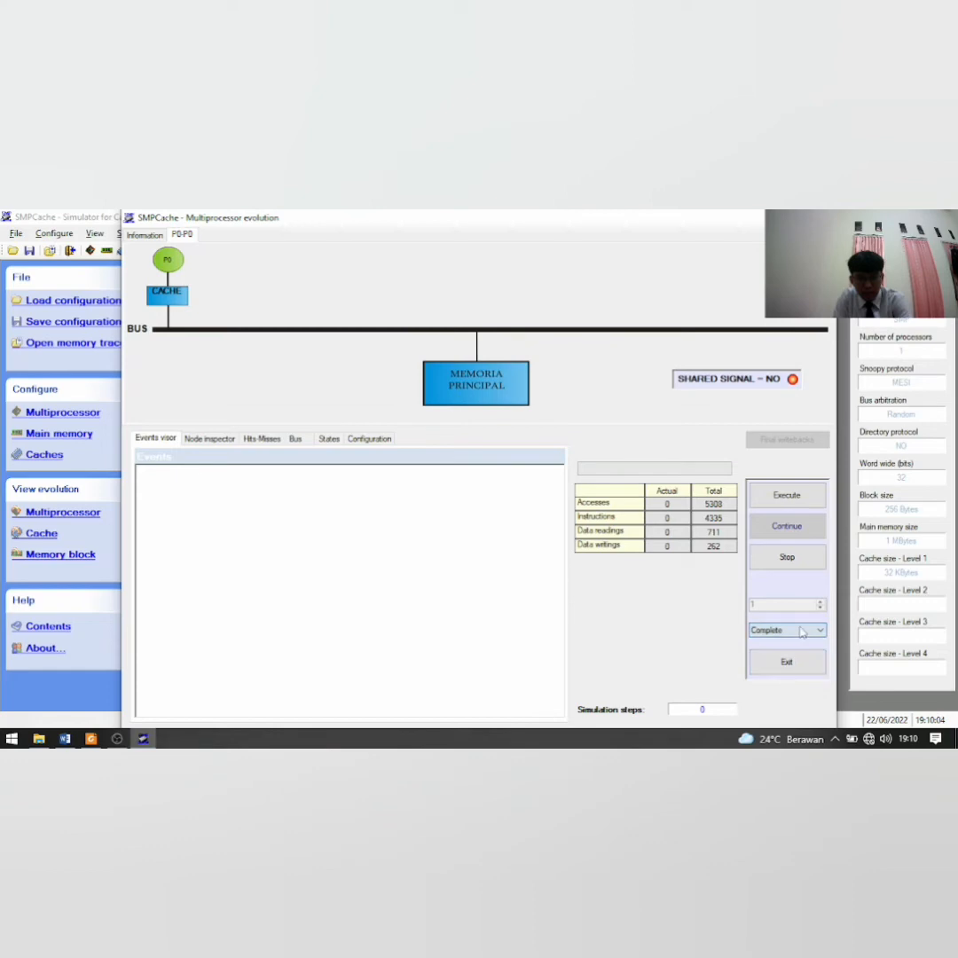
left_click(765, 502)
left_click(257, 444)
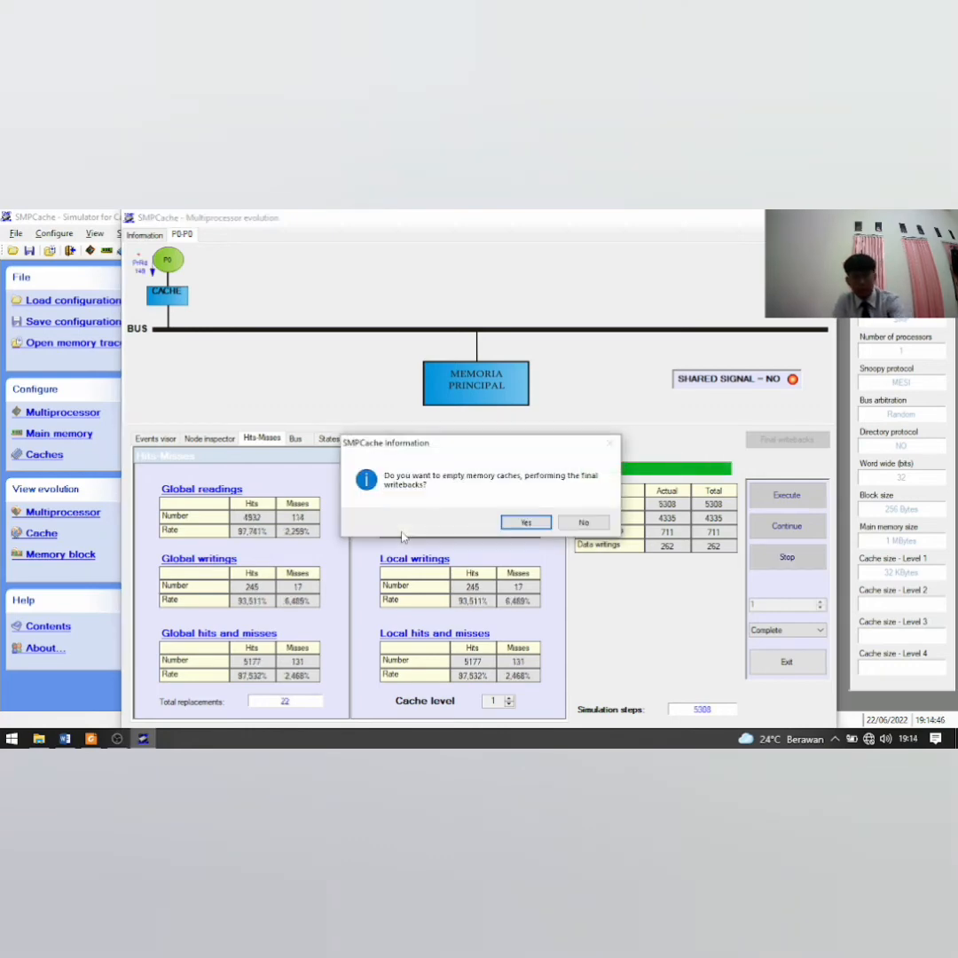
Empty the caches with final writebacks and snip the Global hits and misses table of the 32 KB run.
left_click(527, 530)
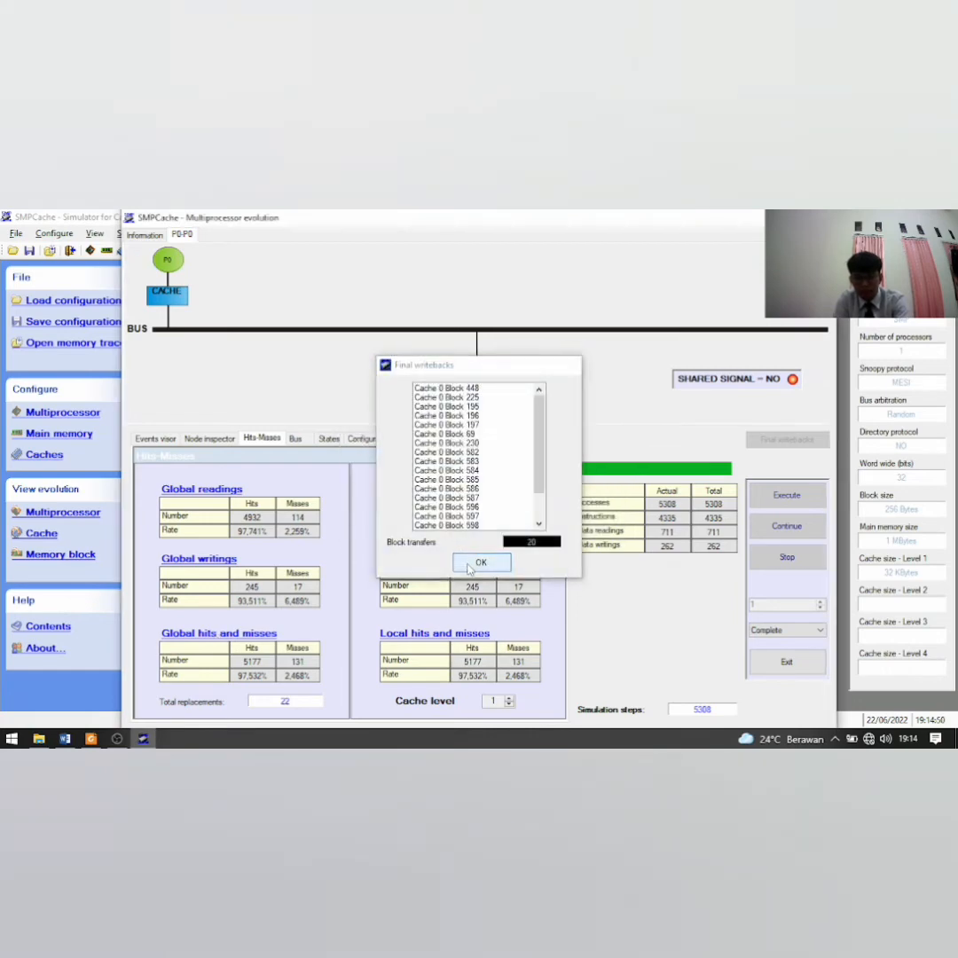
left_click(463, 560)
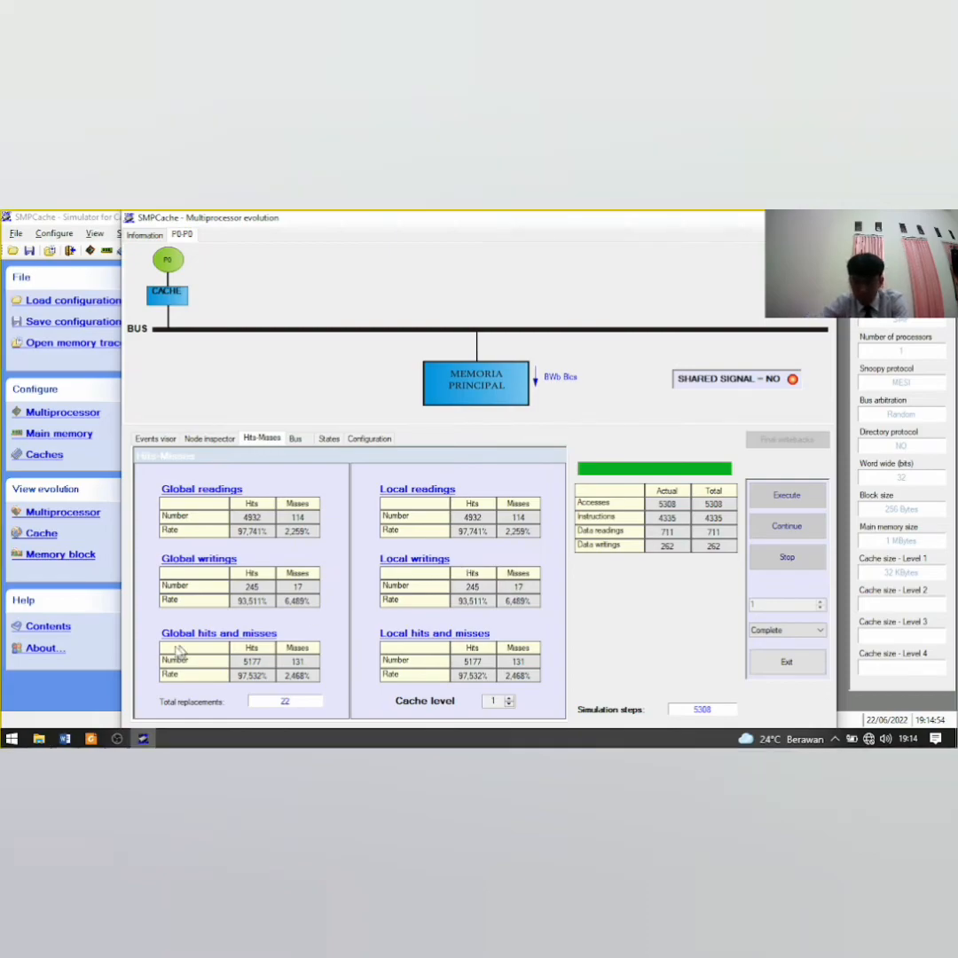
key("super+shift+s")
left_click_drag(149, 631, 322, 689)
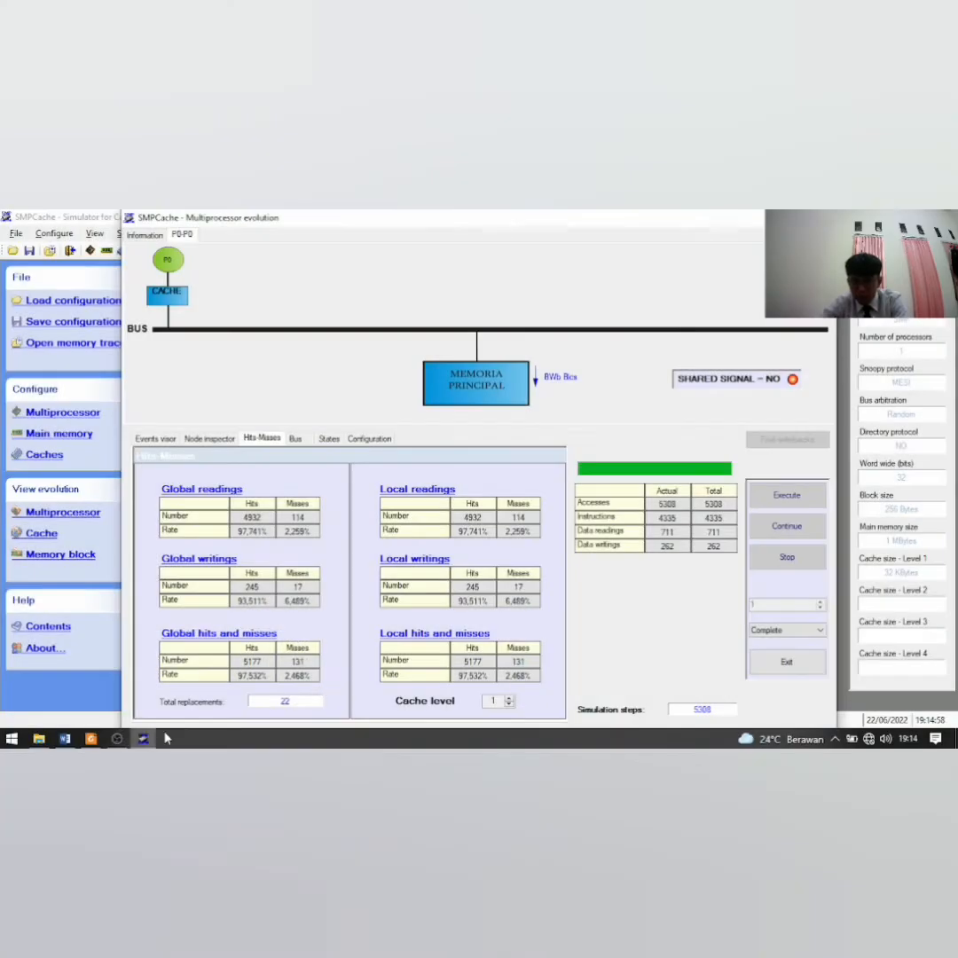
Switch to the Word document and paste the snip into the four-way 32 KB result cell.
left_click(65, 739)
left_click(524, 502)
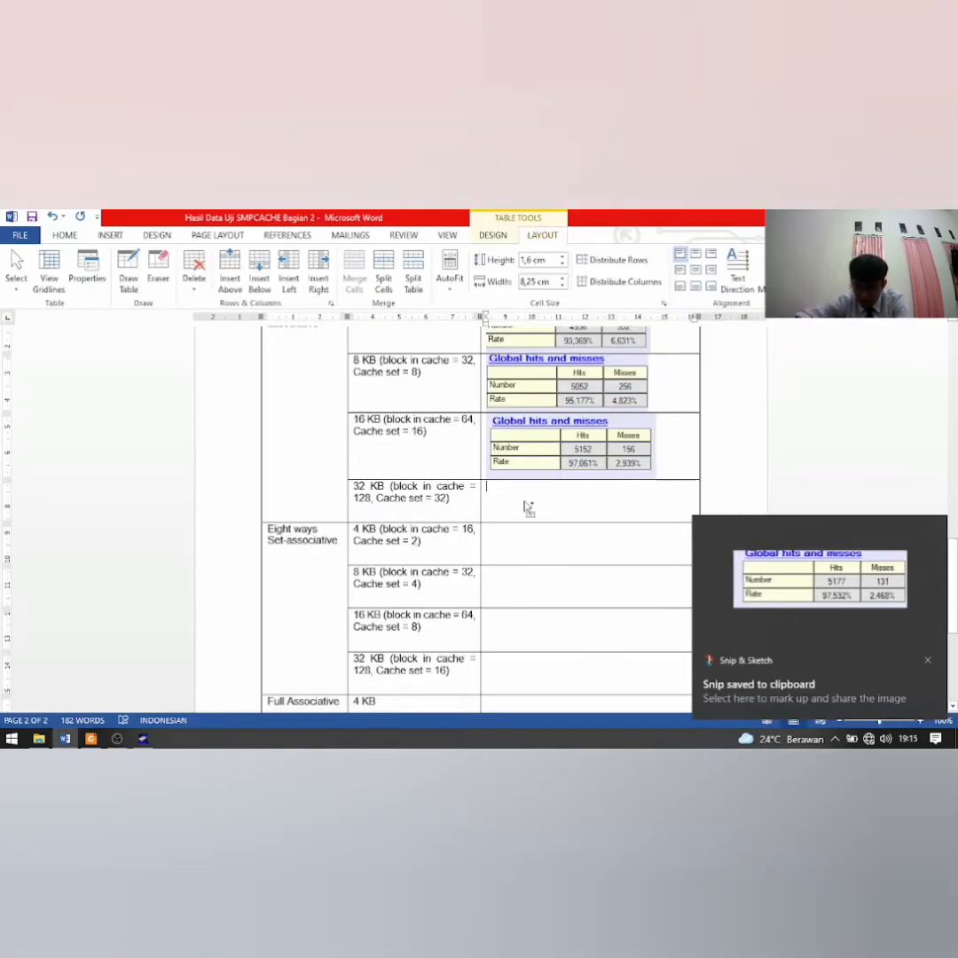
key("ctrl+v")
scroll(522, 503, "up", 1)
scroll(521, 503, "up", 1)
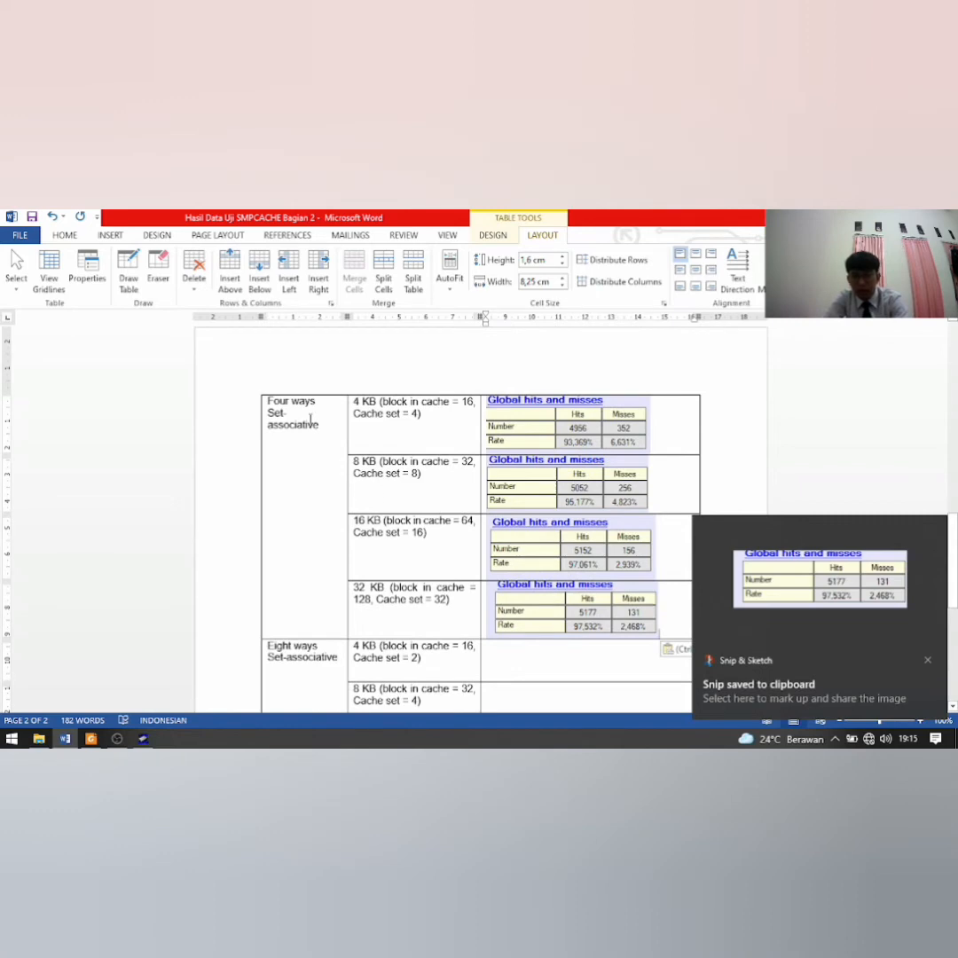
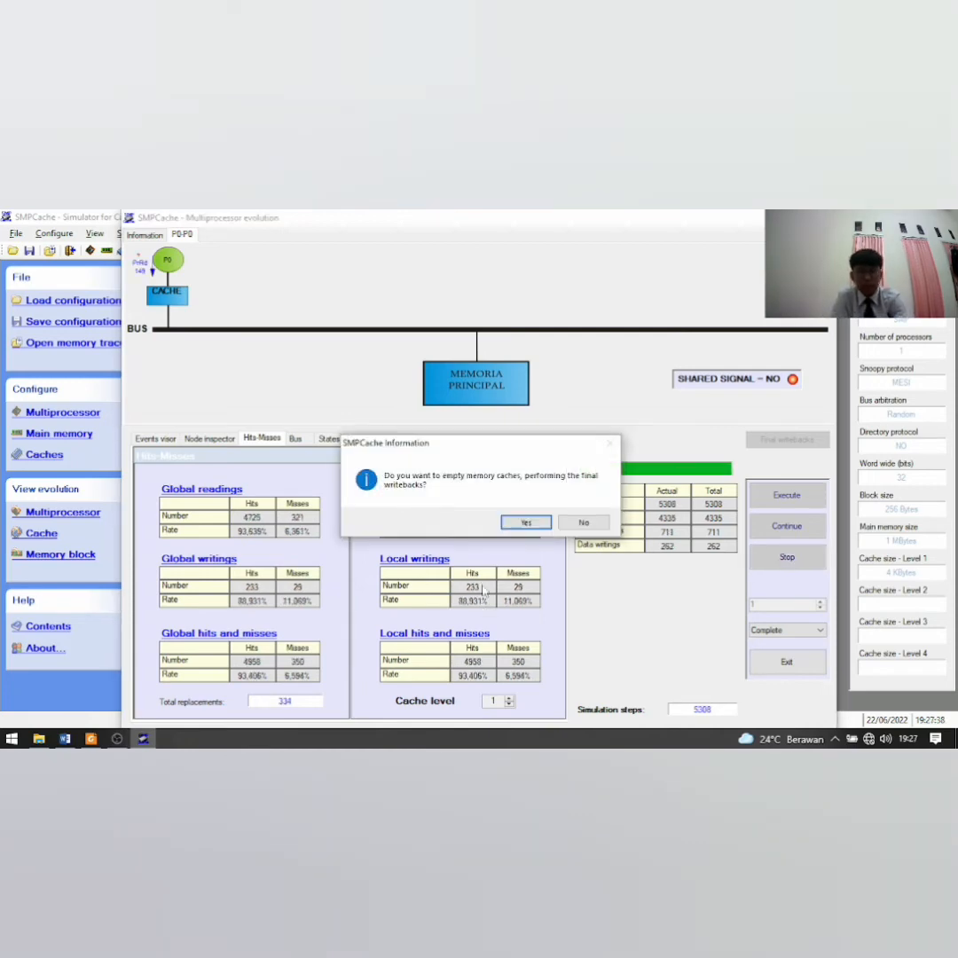
Empty the caches of the 4 KB run with final writebacks and snip its Global hits and misses table.
left_click(526, 523)
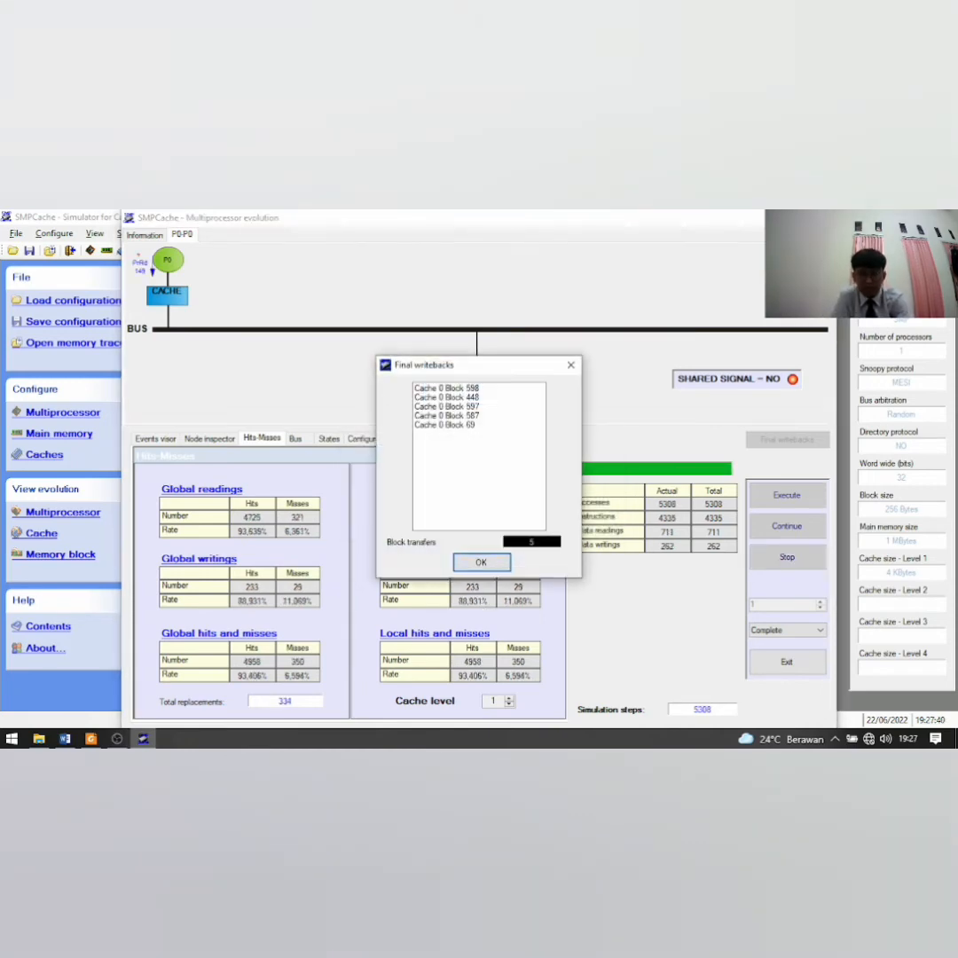
left_click(476, 562)
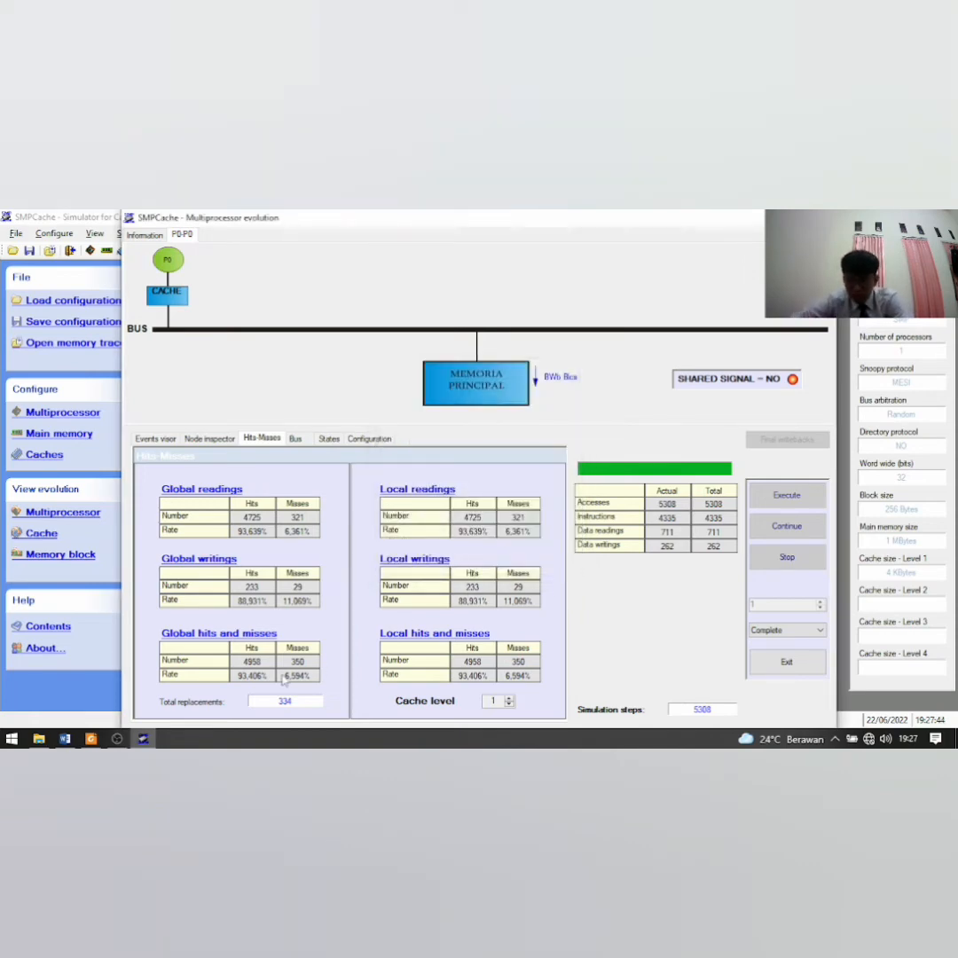
key("super+shift+s")
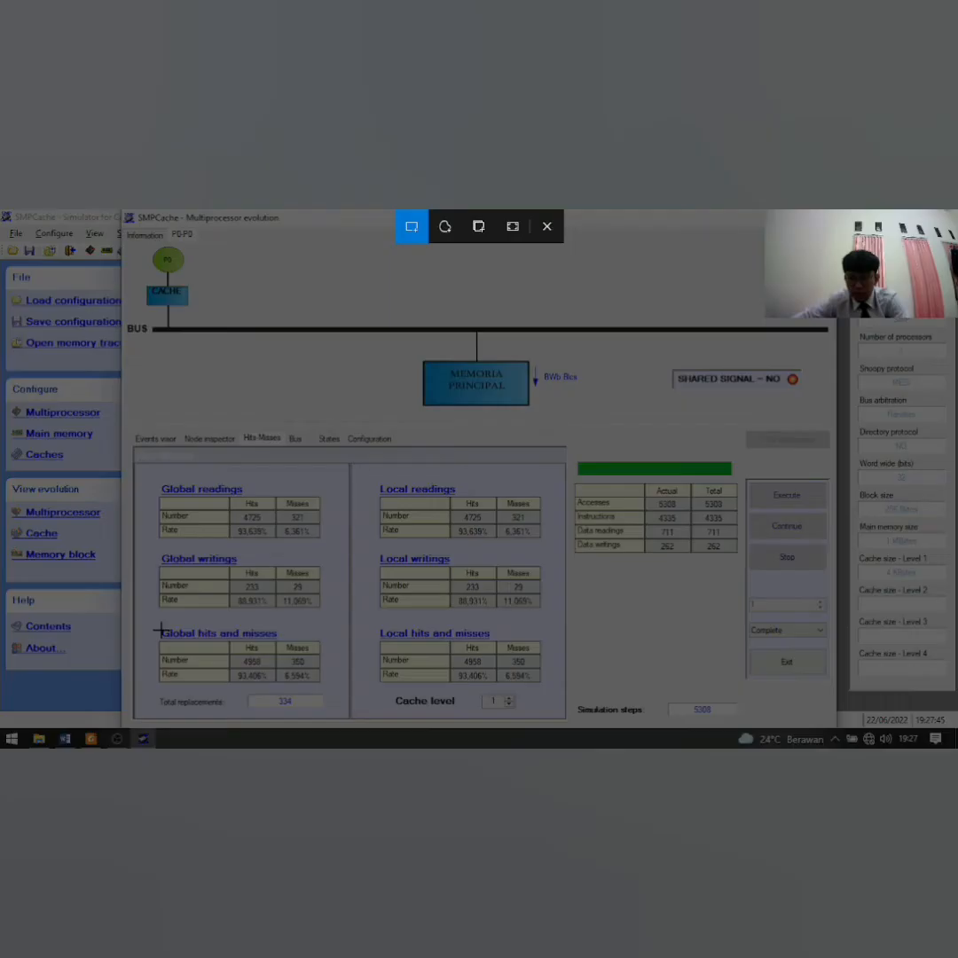
left_click_drag(160, 629, 322, 681)
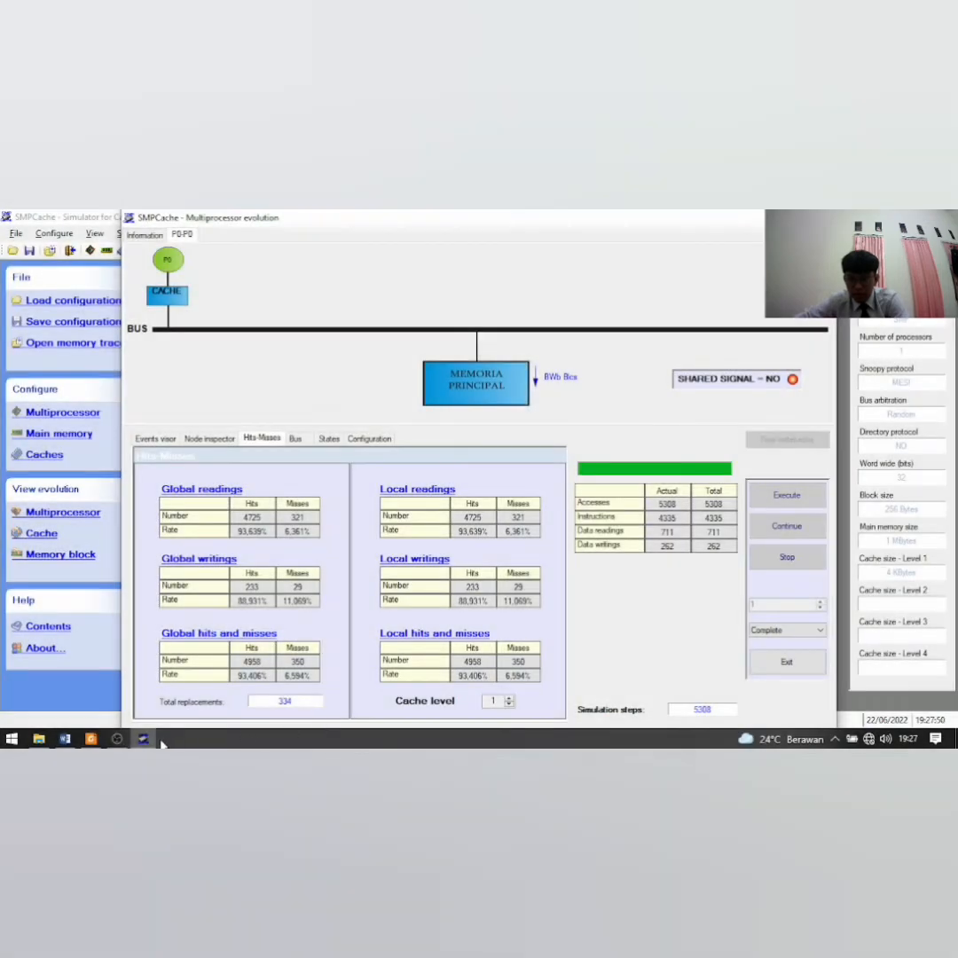
Paste the snip into the eight-way 4 KB result cell of the Word document.
left_click(64, 738)
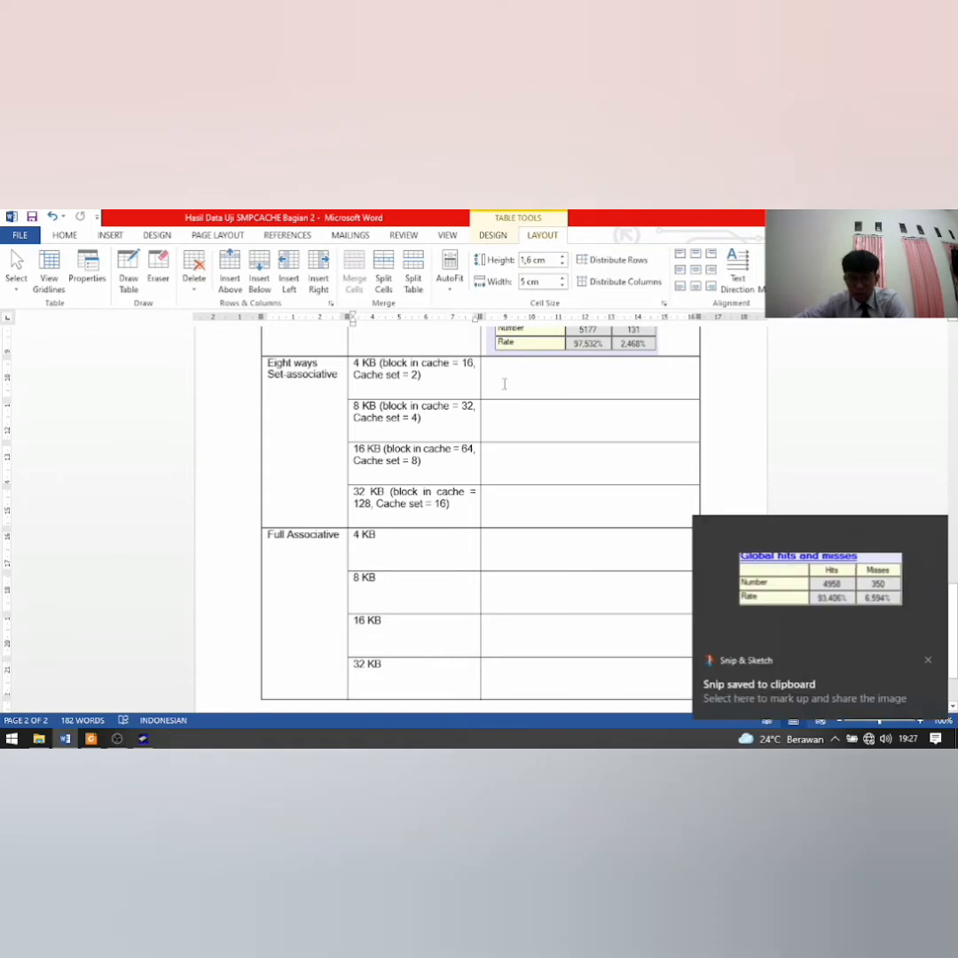
left_click(507, 382)
scroll(508, 392, "up", 4)
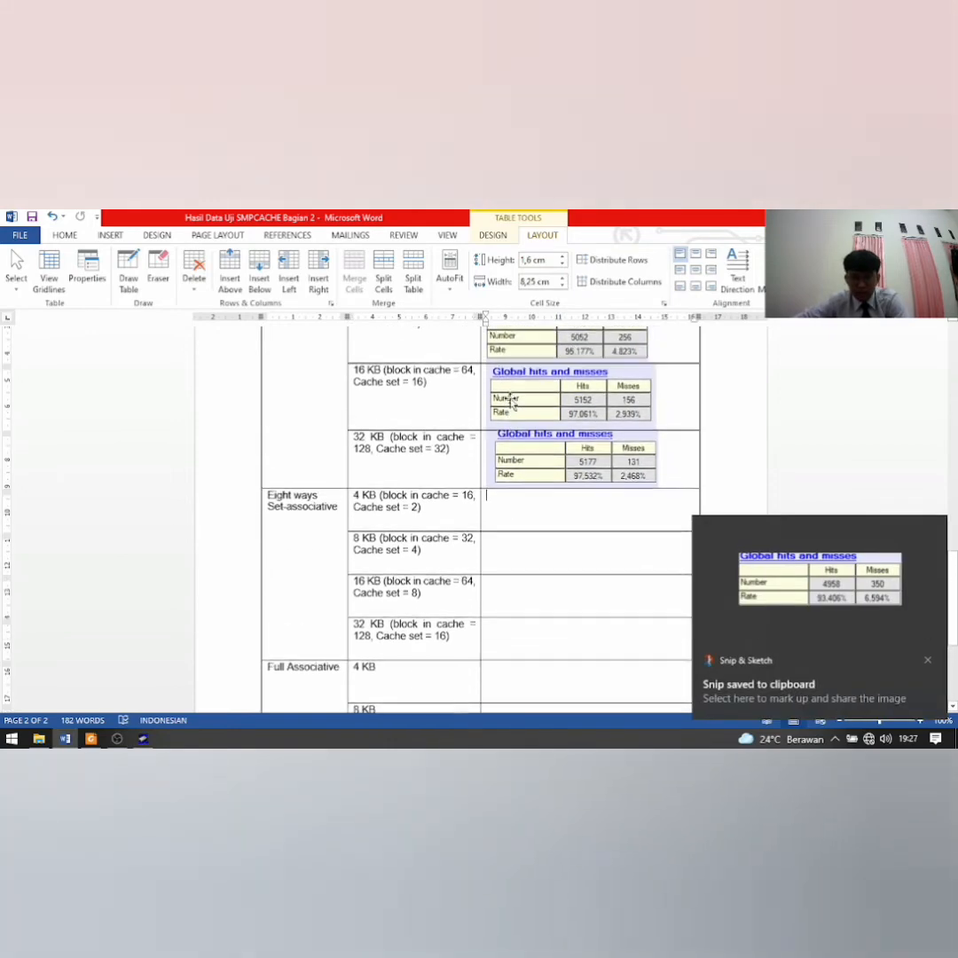
scroll(511, 395, "up", 1)
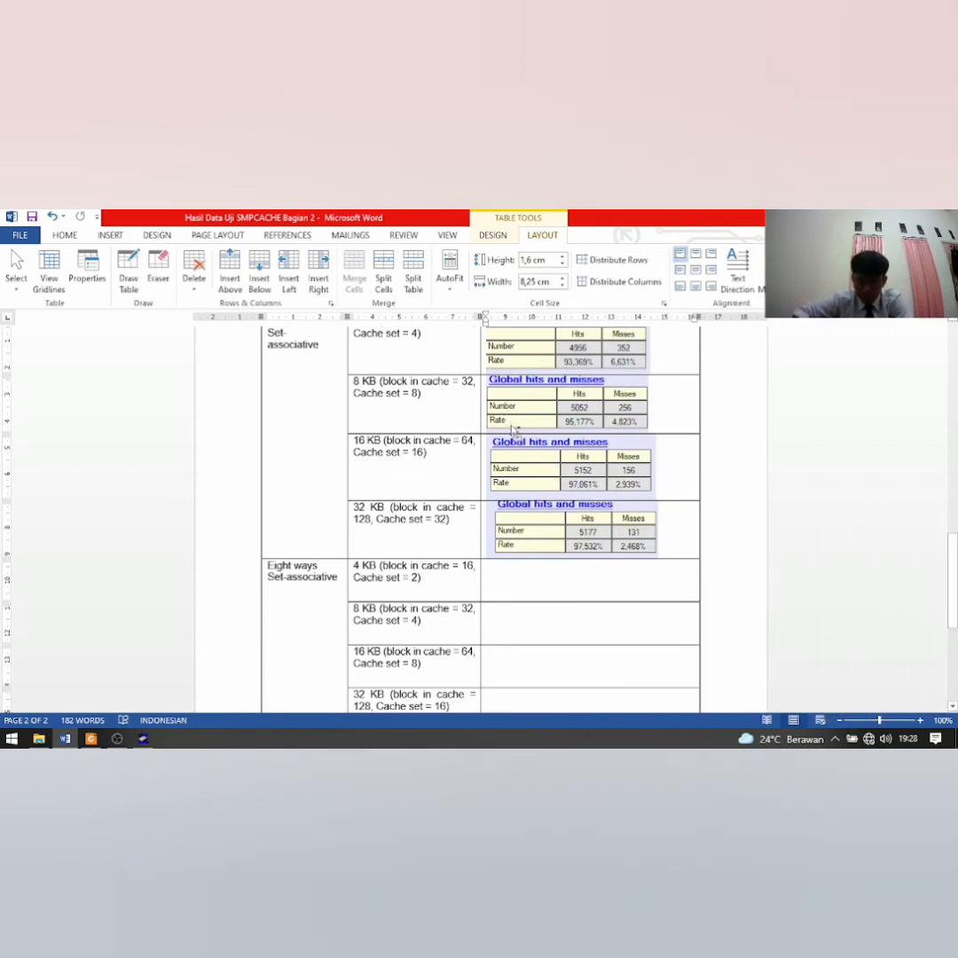
key("ctrl+v")
scroll(507, 621, "down", 2)
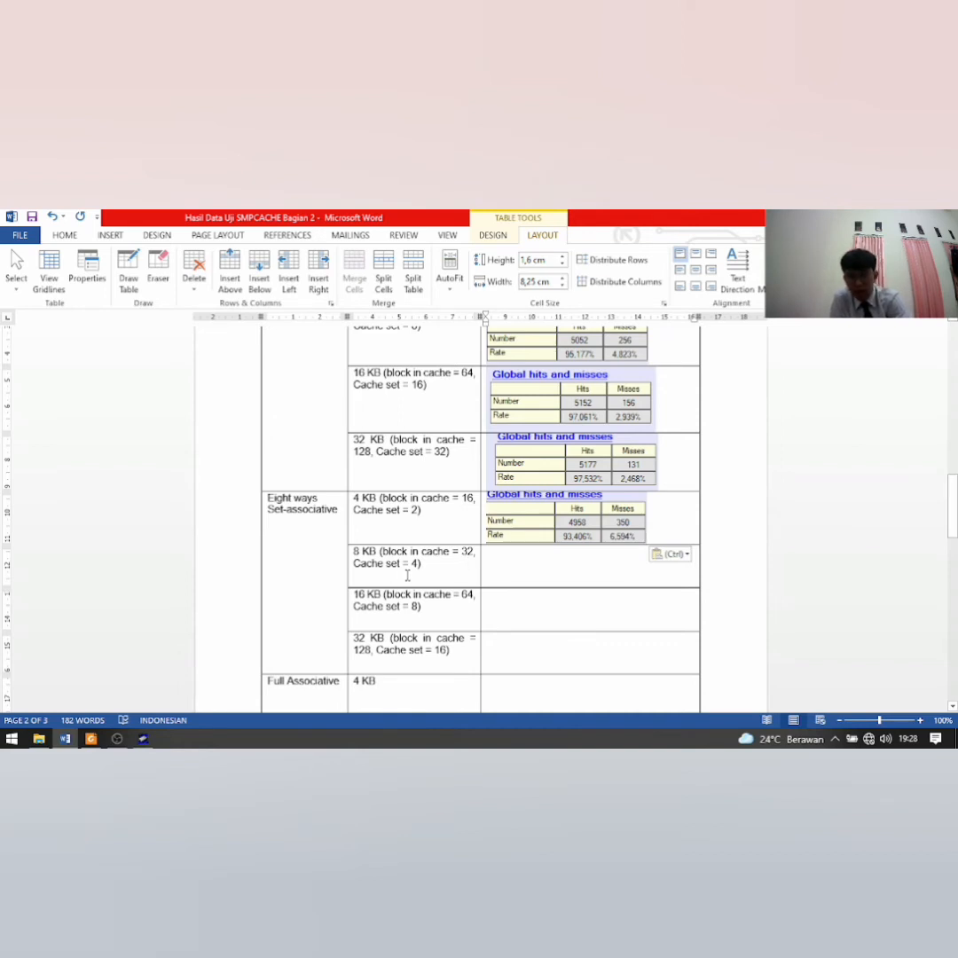
Exit the finished simulation in SMPCache and configure the cache with 32 blocks and 4 sets, matching the Word table's eight-way 8 KB row.
left_click(142, 738)
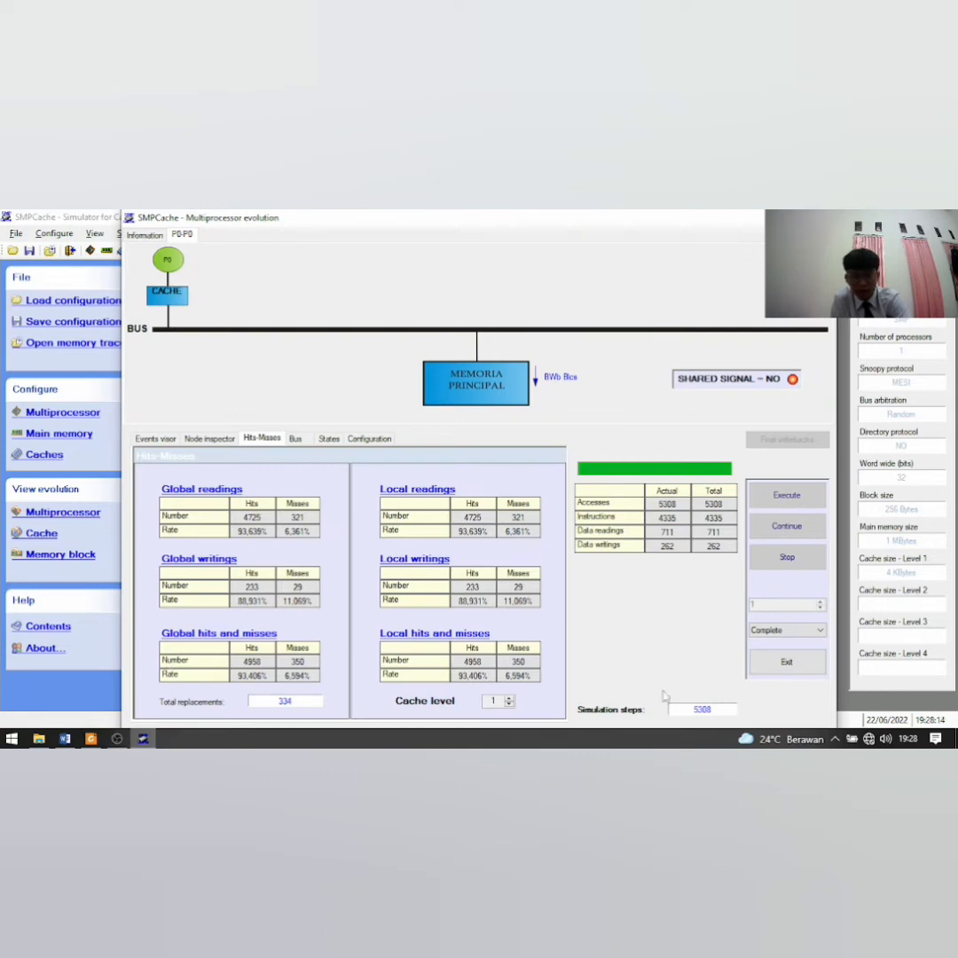
left_click(772, 665)
left_click(44, 454)
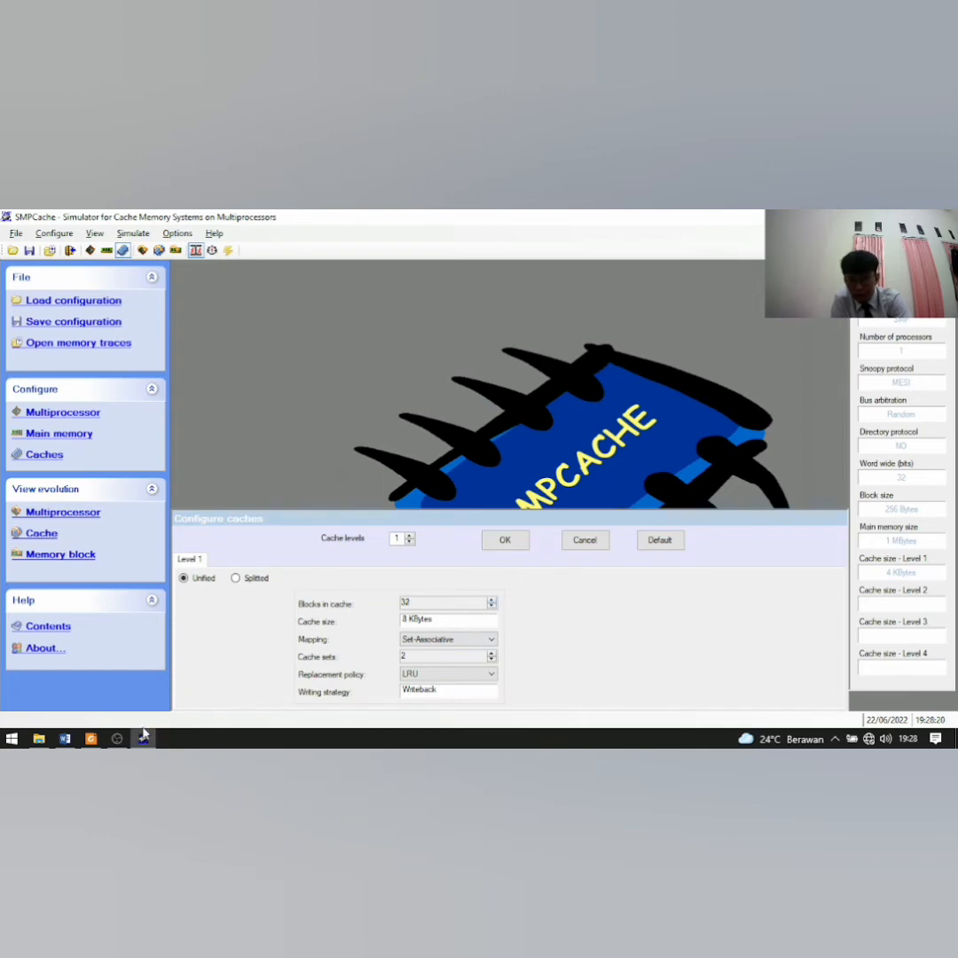
left_click(68, 742)
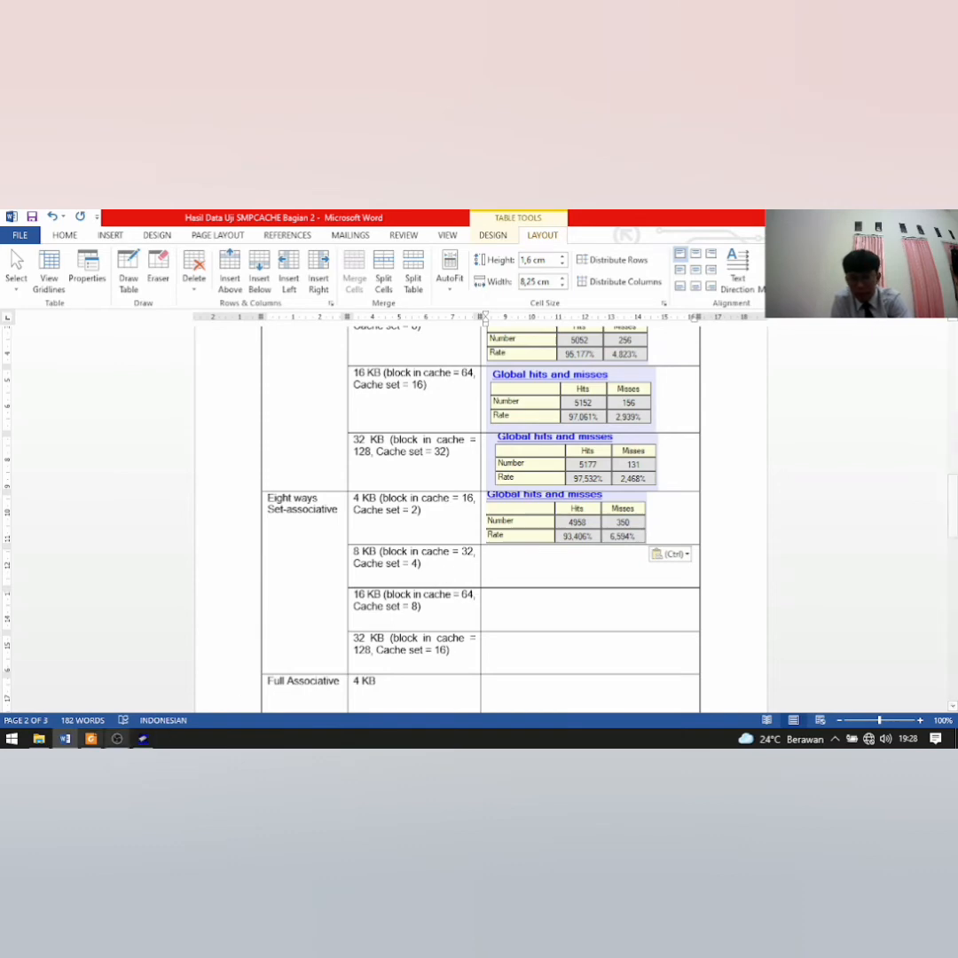
mouse_move(138, 744)
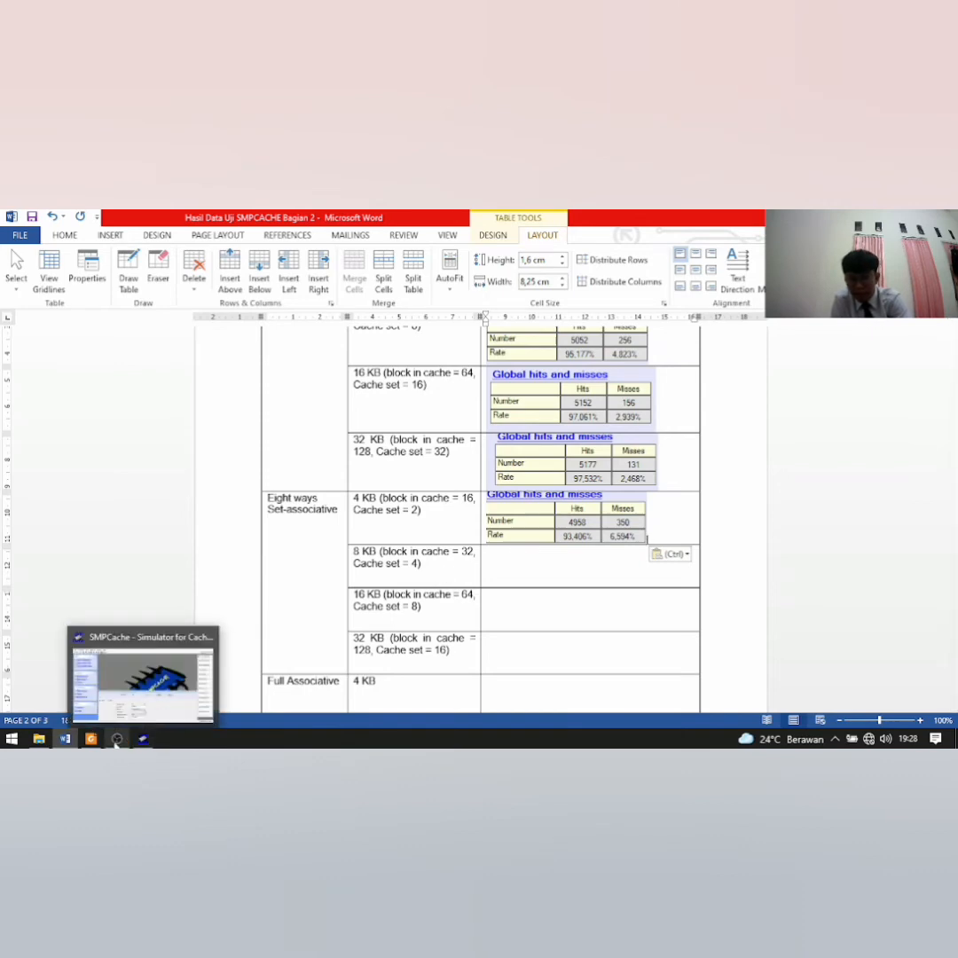
left_click(143, 742)
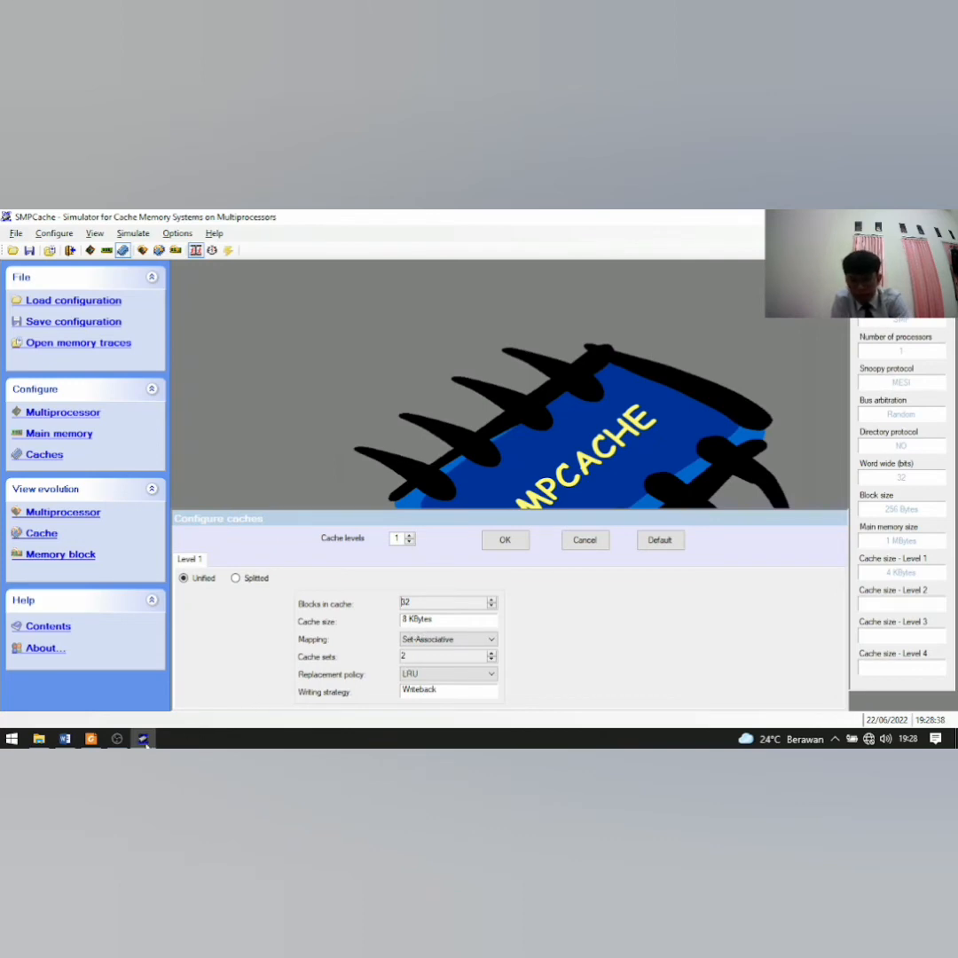
left_click(64, 740)
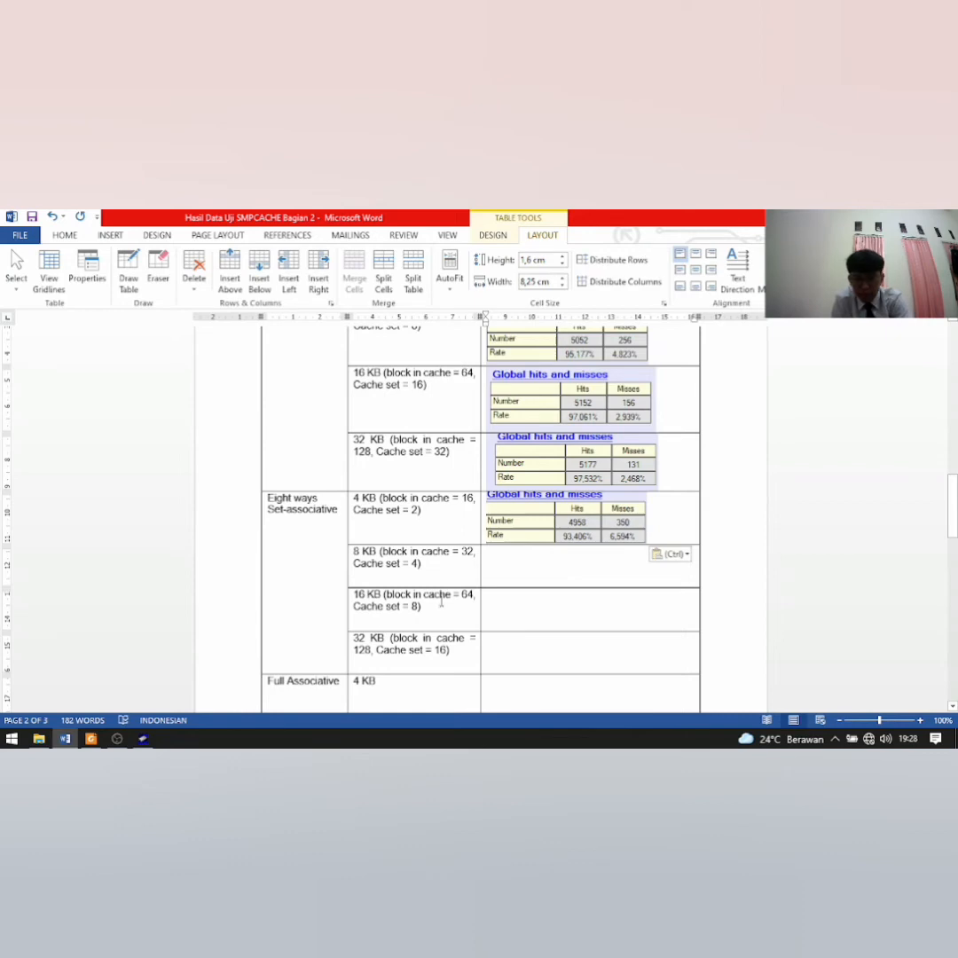
left_click(142, 739)
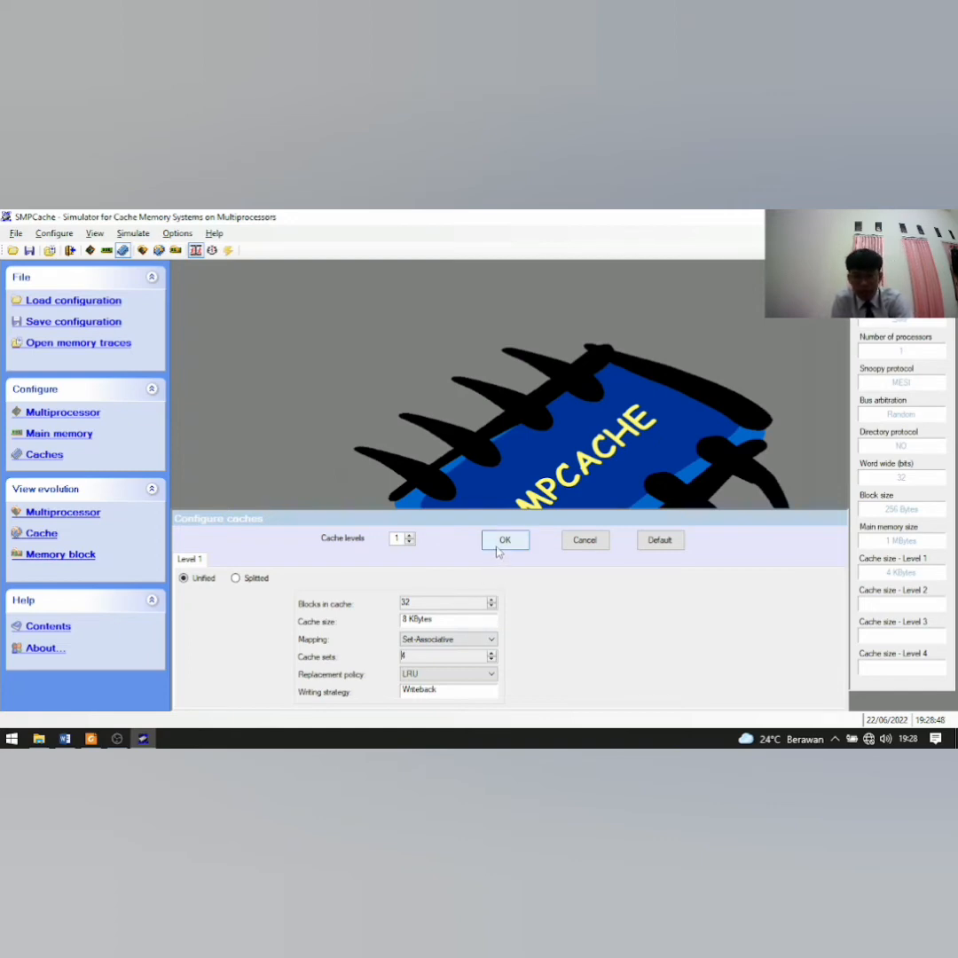
left_click(503, 541)
Execute a Complete simulation of the 8 KB eight-way cache in the text-format multiprocessor evolution and show its hits and misses.
left_click(81, 514)
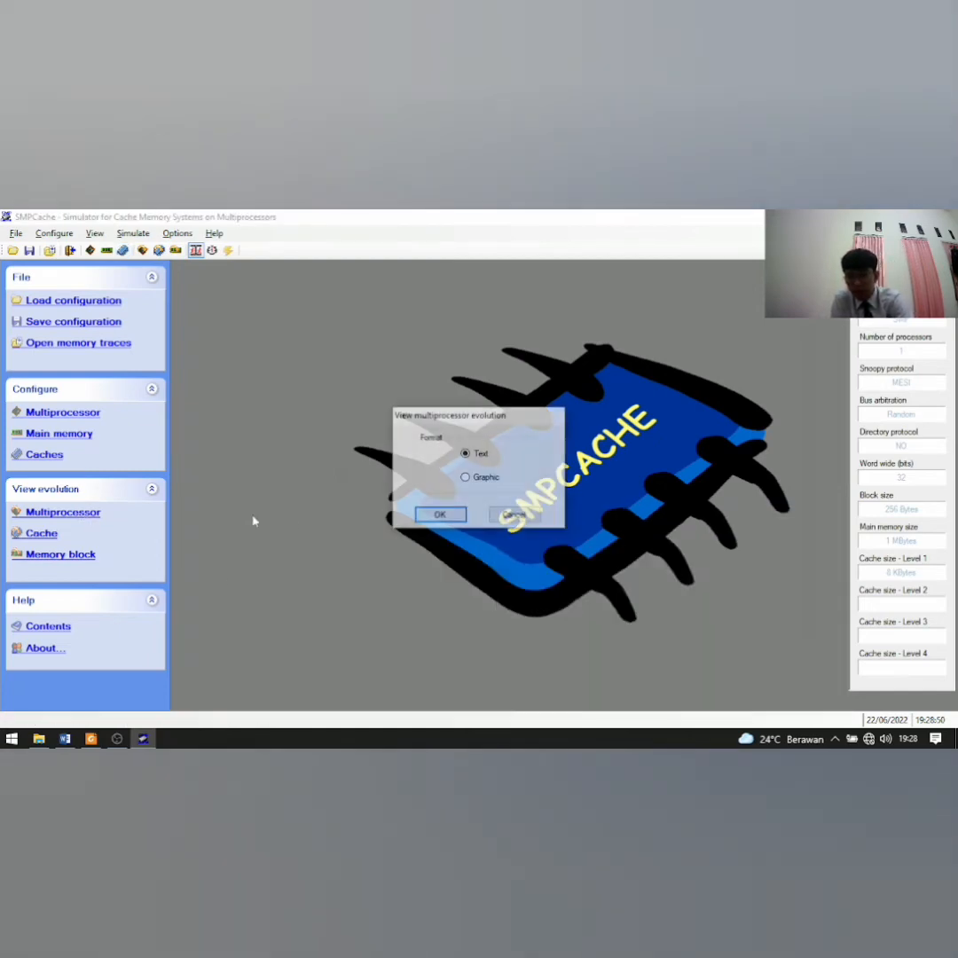
left_click(439, 514)
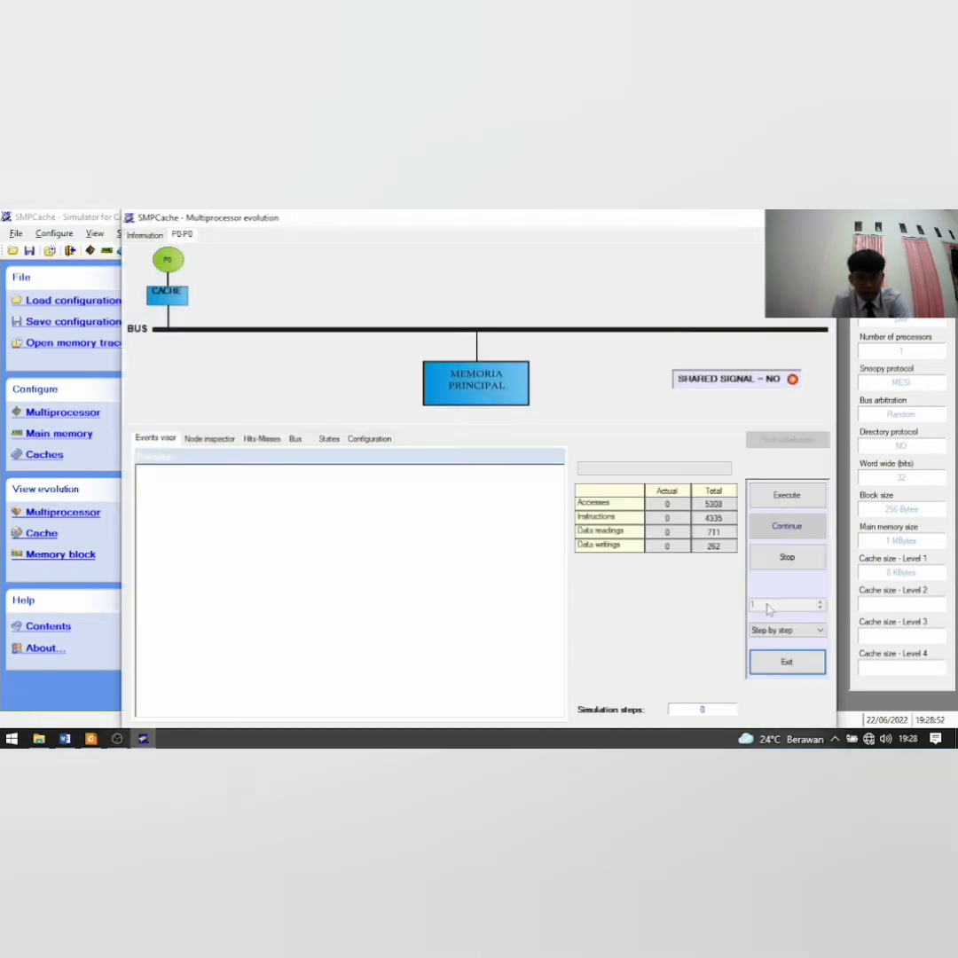
left_click(785, 630)
left_click(782, 661)
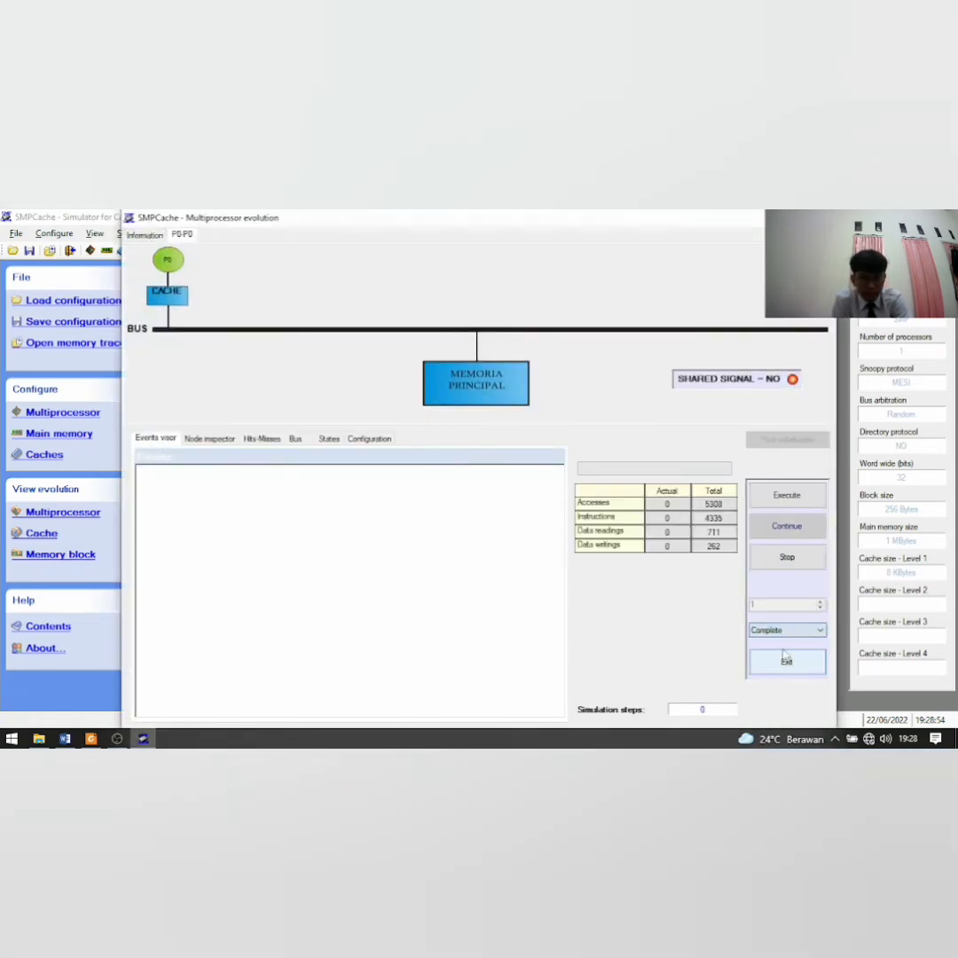
left_click(774, 496)
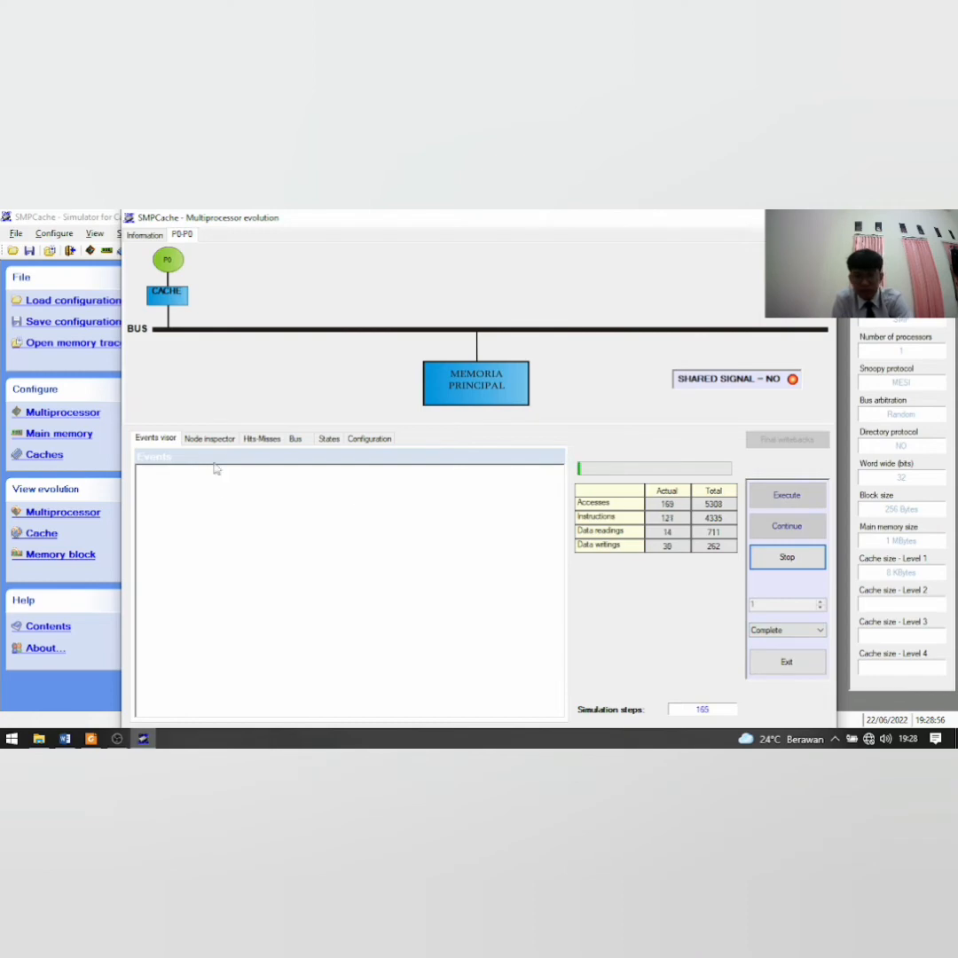
left_click(263, 441)
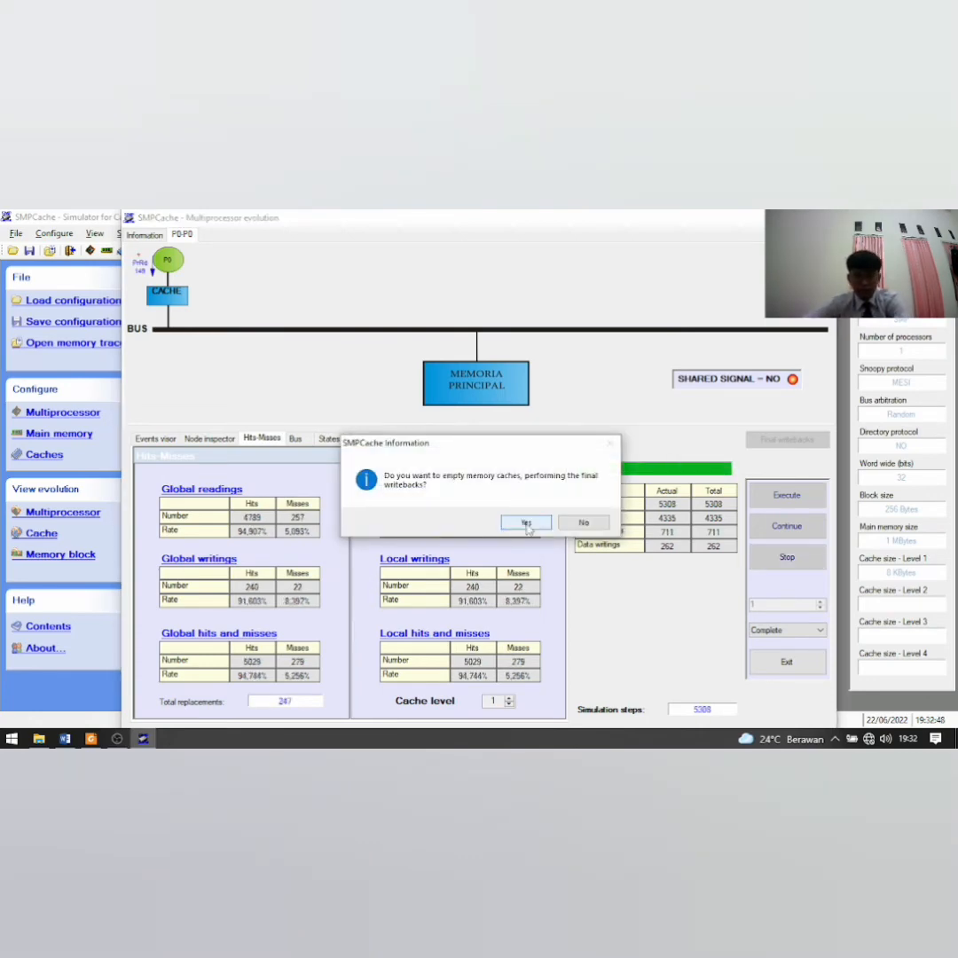
Perform the final writebacks for the 8 KB run and snip its Global hits and misses table.
left_click(527, 523)
left_click(478, 562)
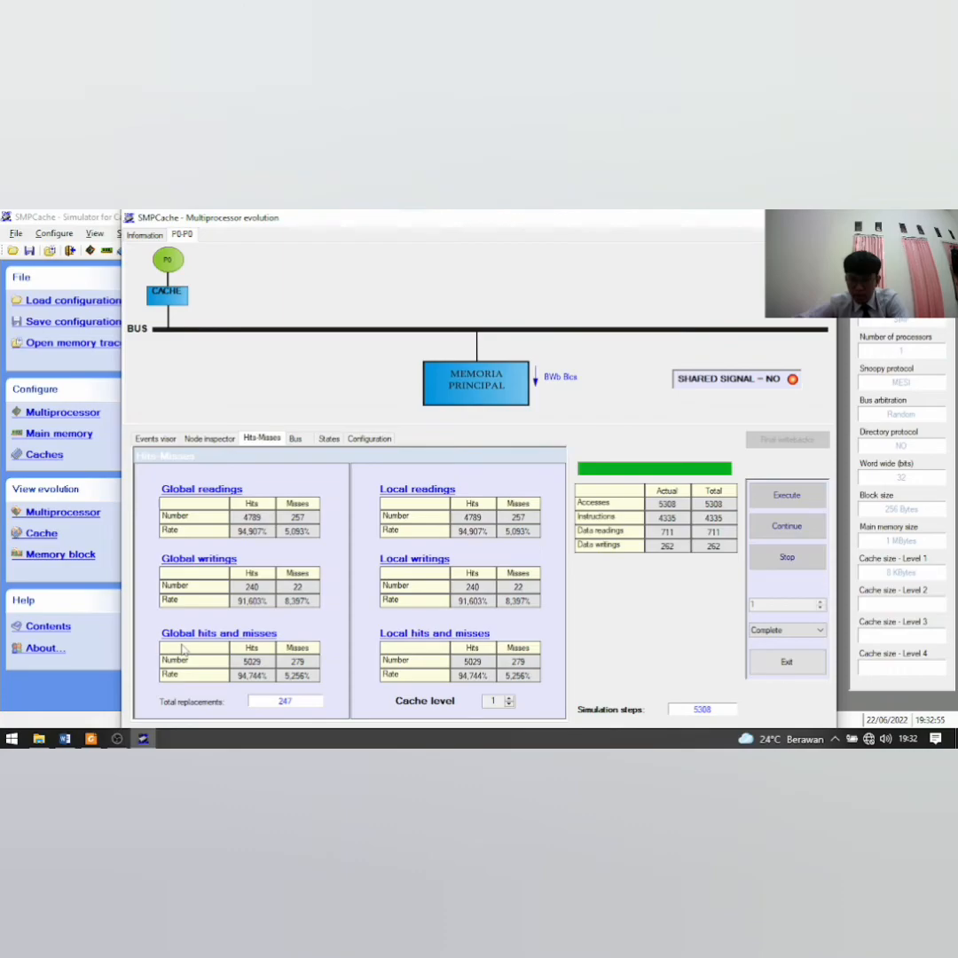
key("super+shift+s")
left_click_drag(157, 625, 321, 690)
Paste the snip into the eight-way 8 KB result cell of the Word document.
left_click(65, 739)
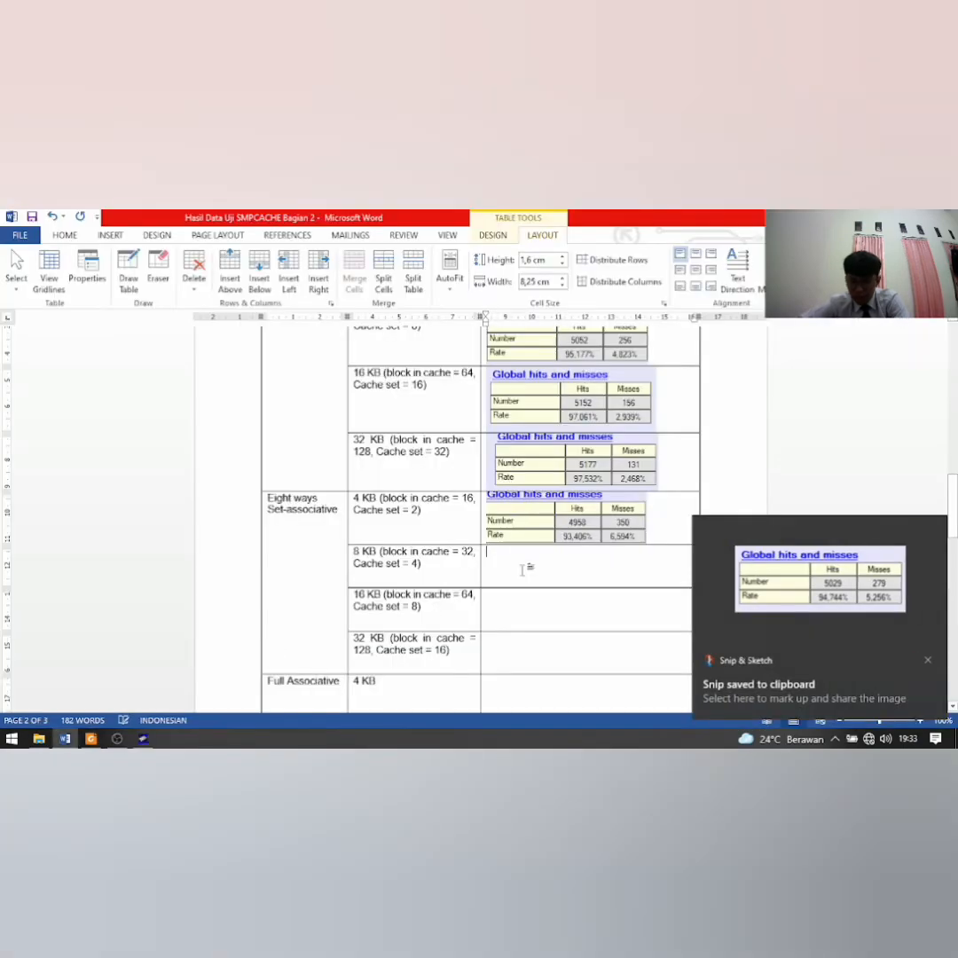
key("ctrl+v")
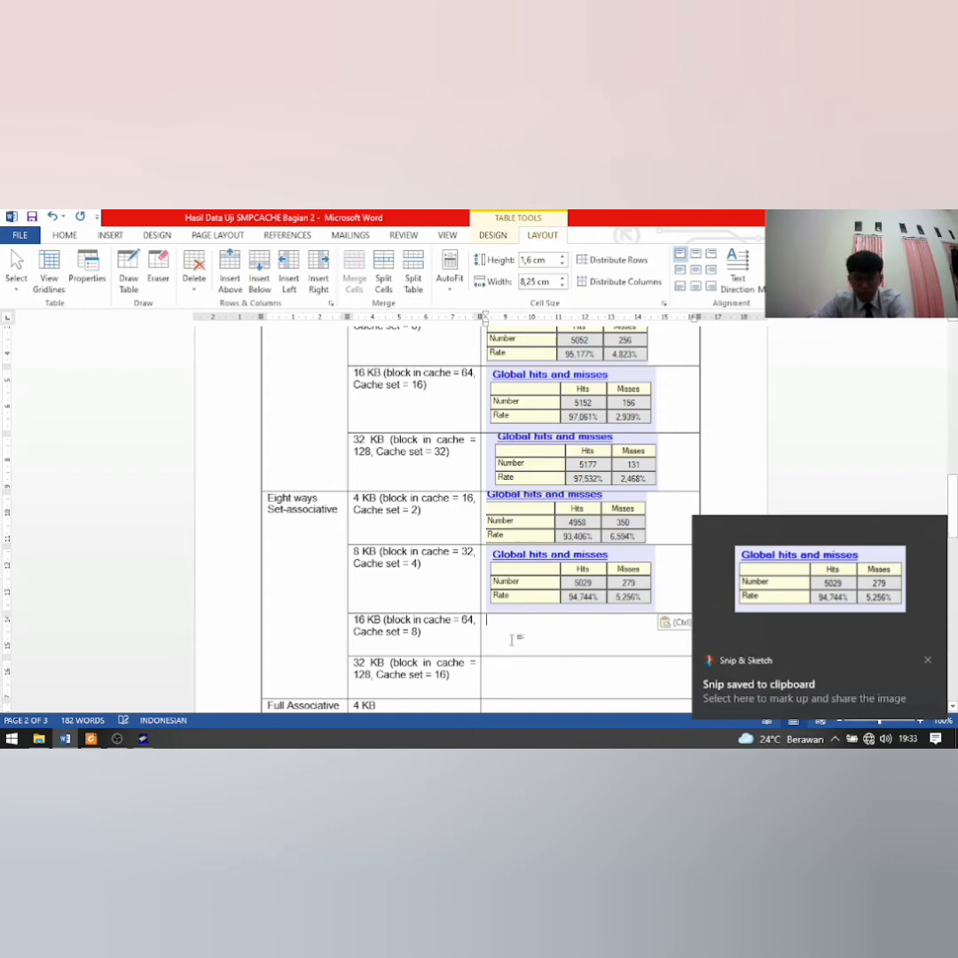
scroll(373, 536, "down", 2)
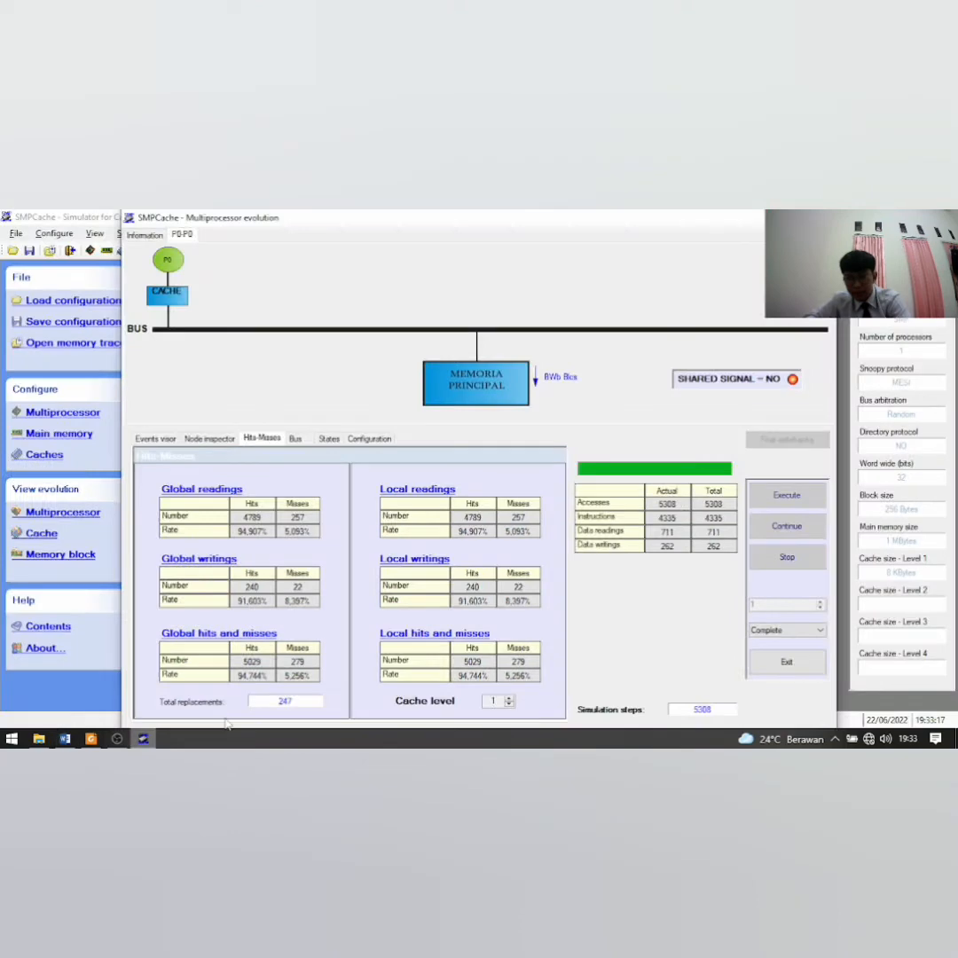
Exit the finished simulation in SMPCache and configure the cache with 64 blocks and 8 sets, matching the Word table's eight-way 16 KB row.
left_click(143, 738)
left_click(786, 662)
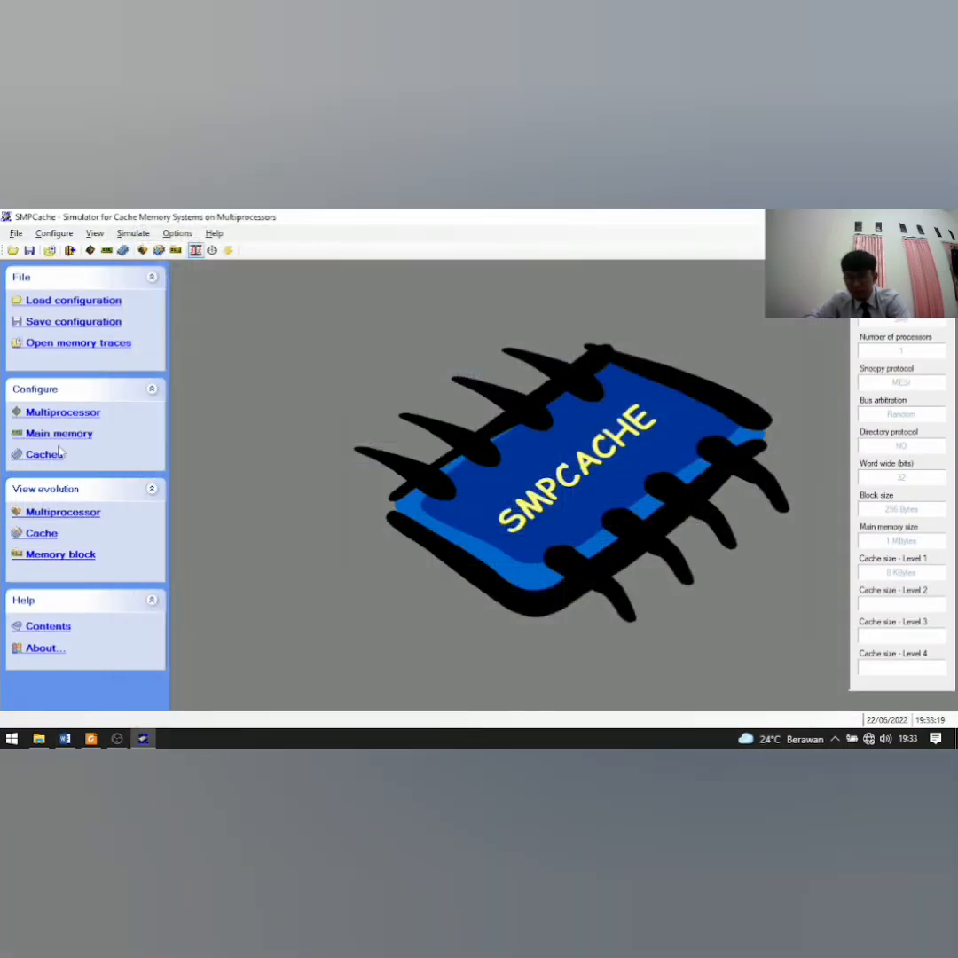
left_click(58, 454)
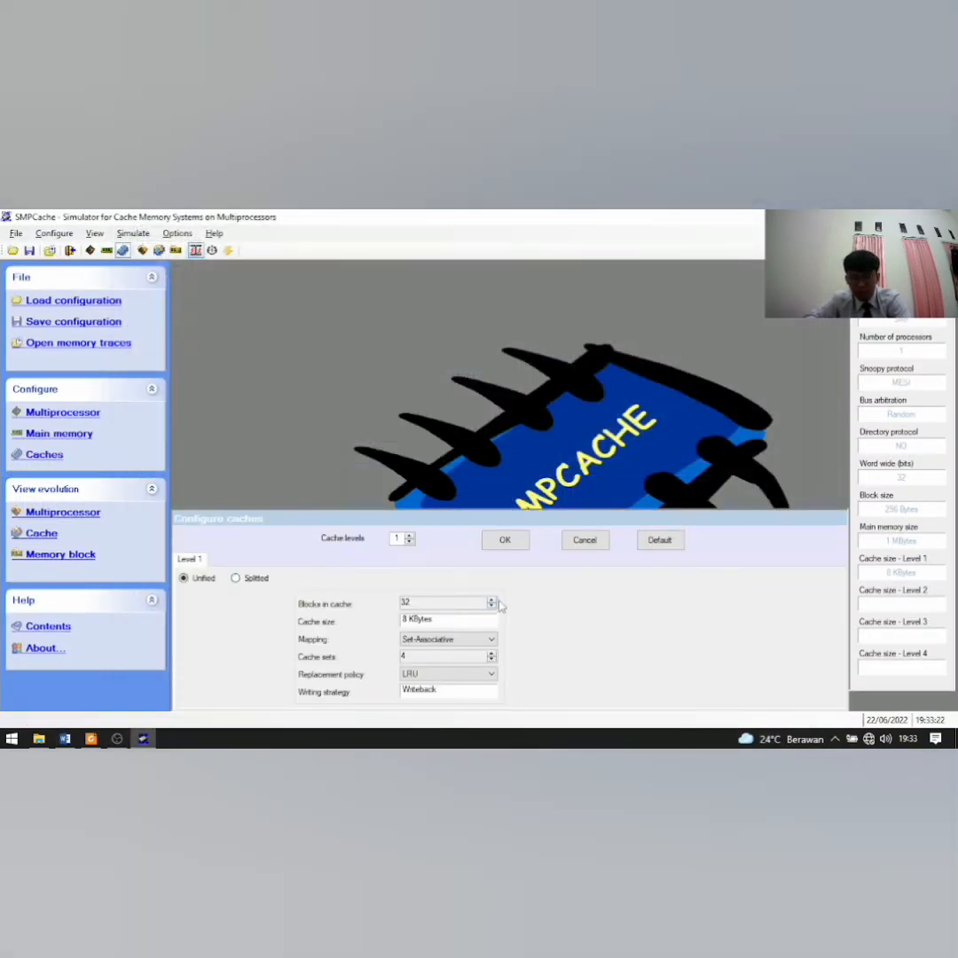
left_click(492, 601)
left_click(65, 738)
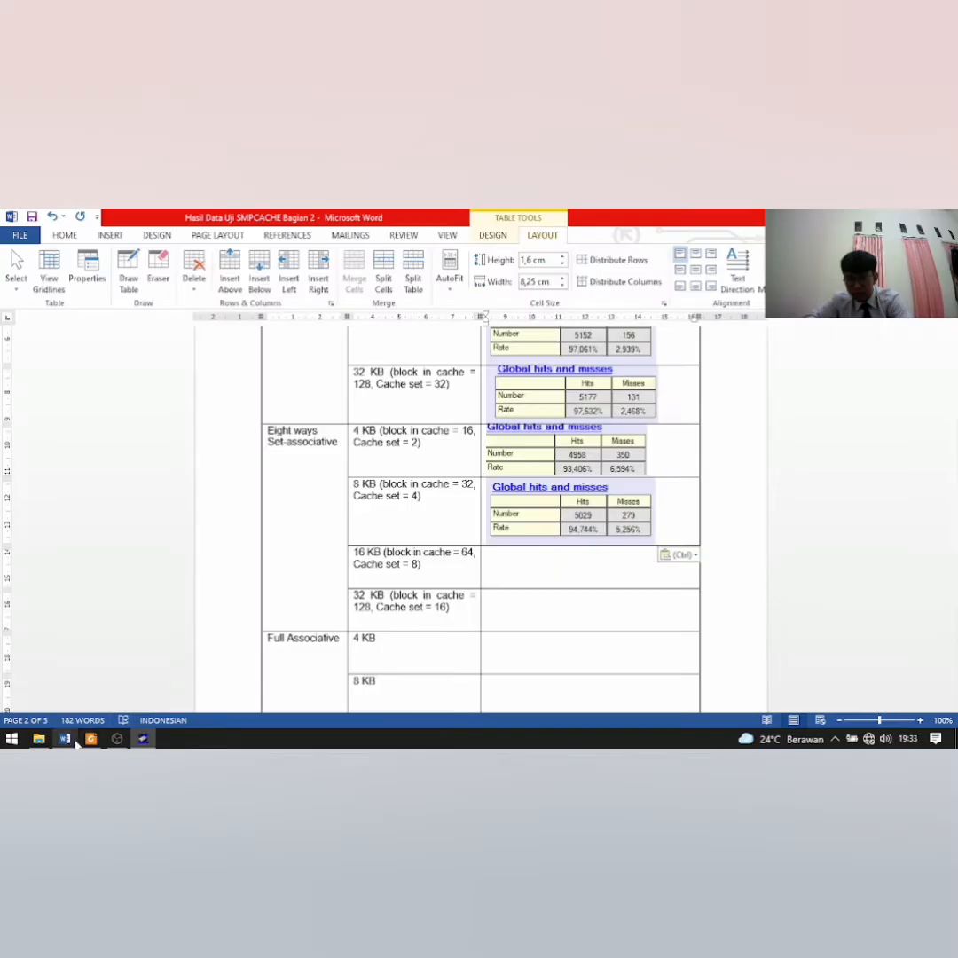
left_click(144, 740)
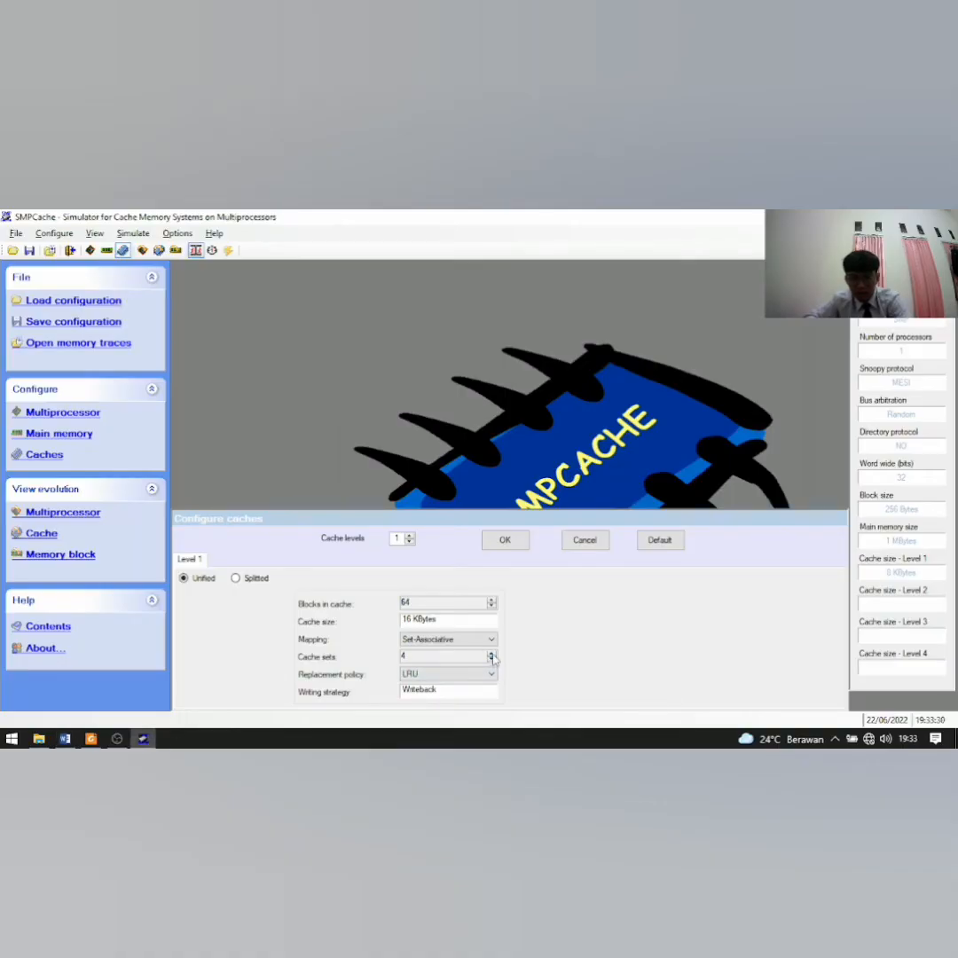
left_click(505, 541)
Execute a Complete simulation of the 16 KB eight-way cache in the text-format multiprocessor evolution and show its hits and misses.
left_click(64, 513)
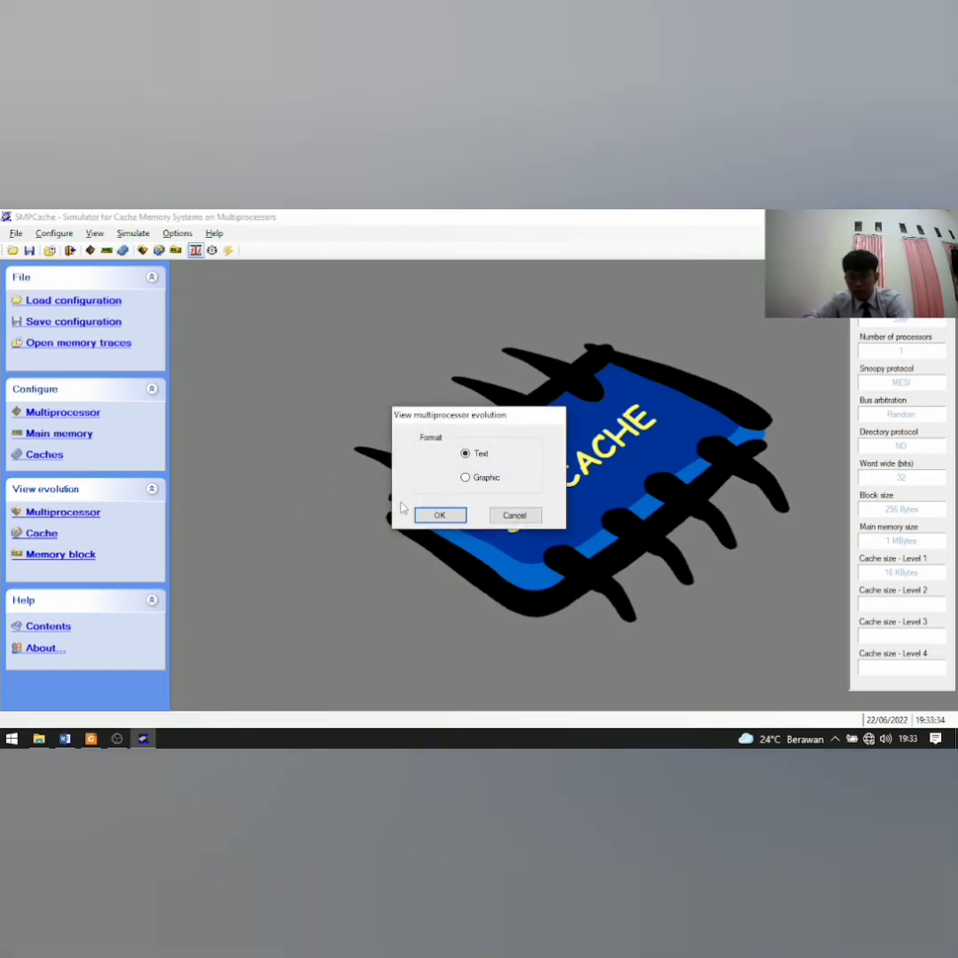
left_click(457, 516)
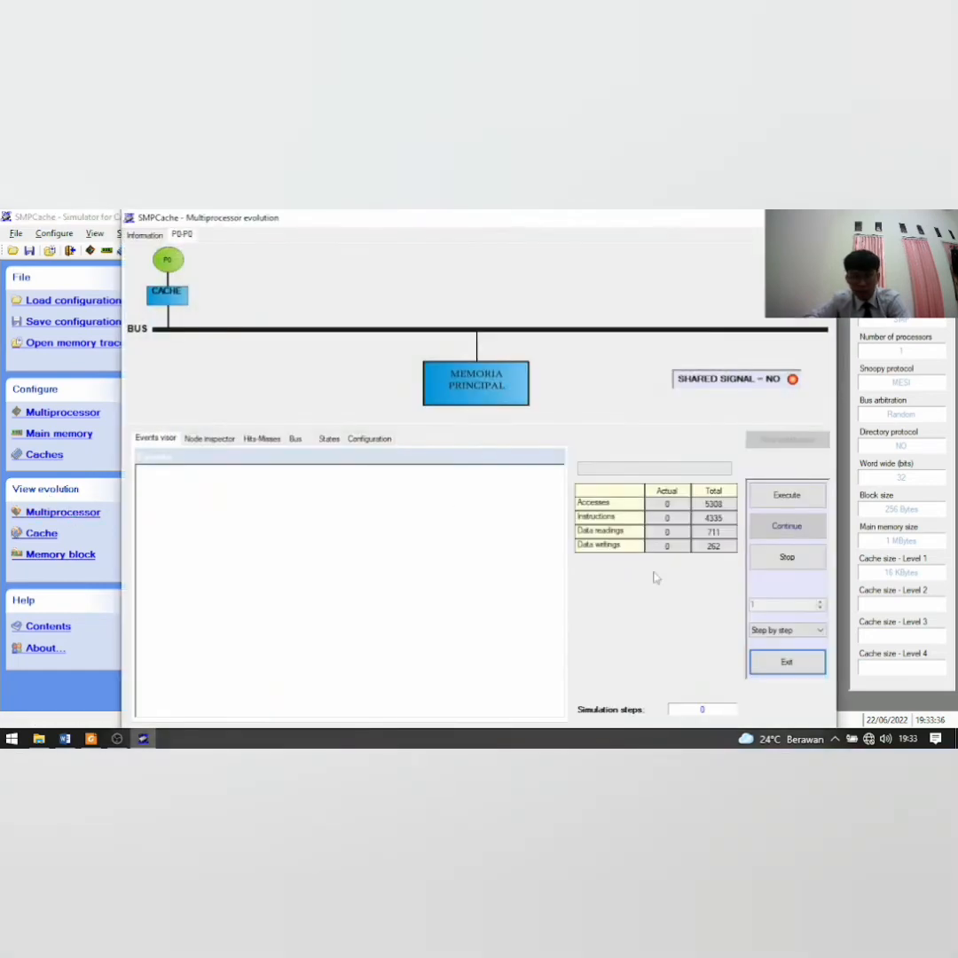
left_click(756, 631)
left_click(766, 669)
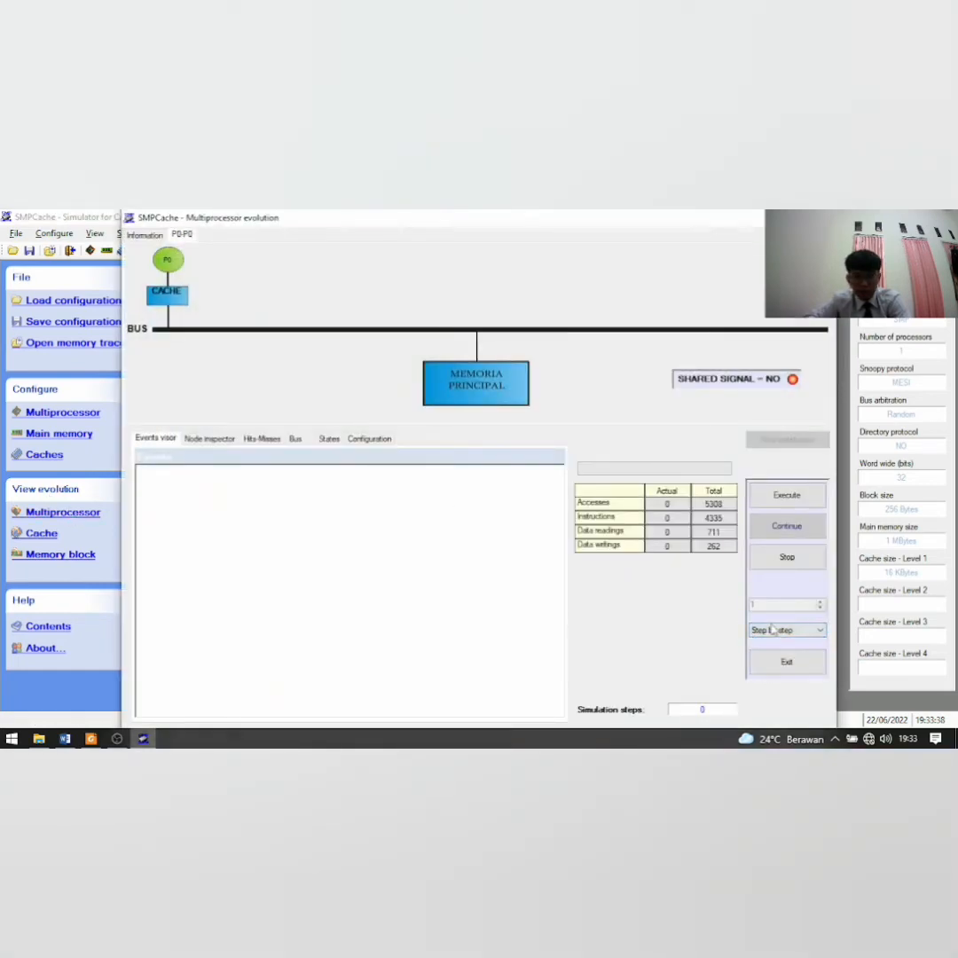
left_click(772, 631)
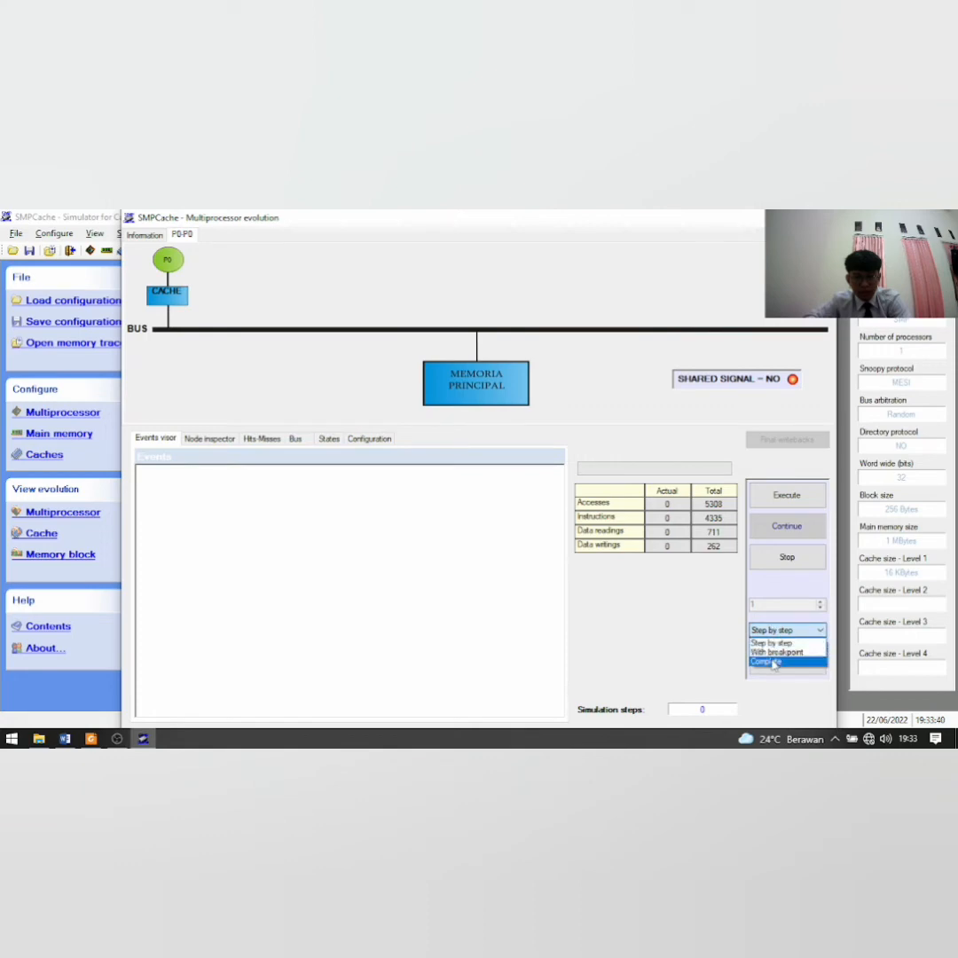
left_click(767, 661)
left_click(774, 501)
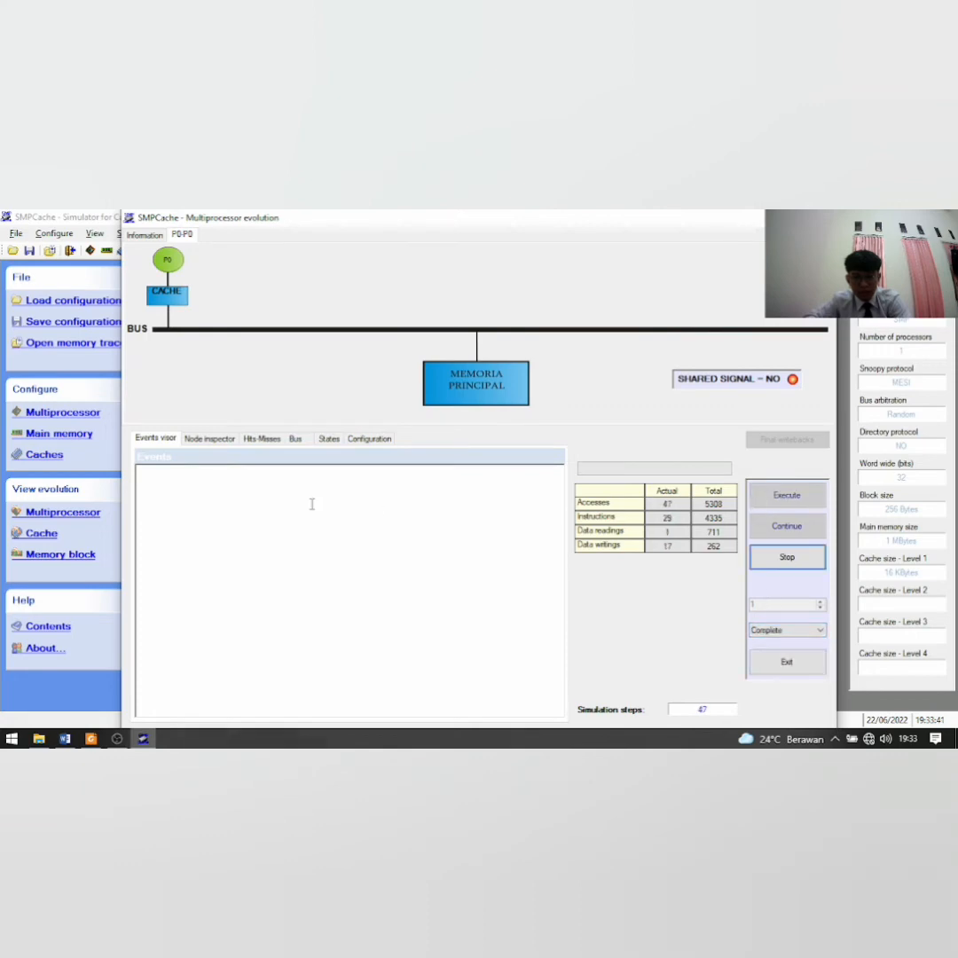
left_click(267, 440)
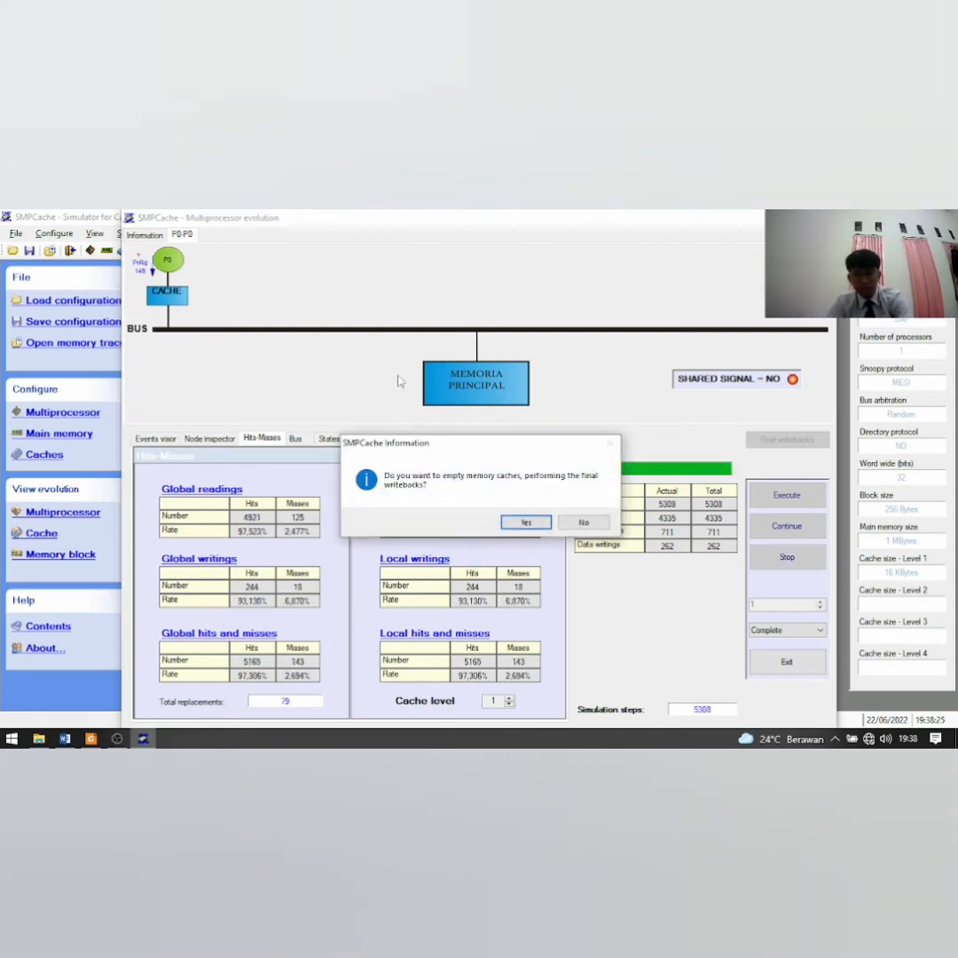
Perform the final writebacks for the 16 KB run and snip its Global hits and misses table.
left_click(527, 523)
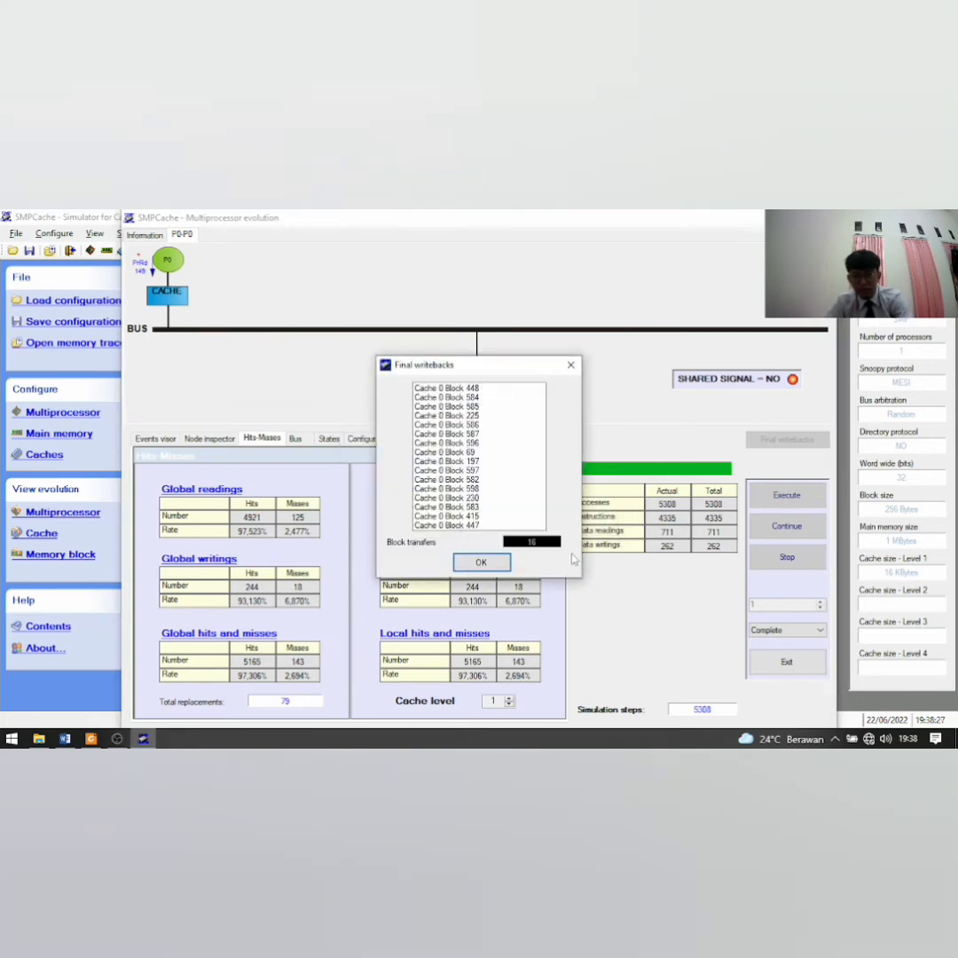
left_click(482, 563)
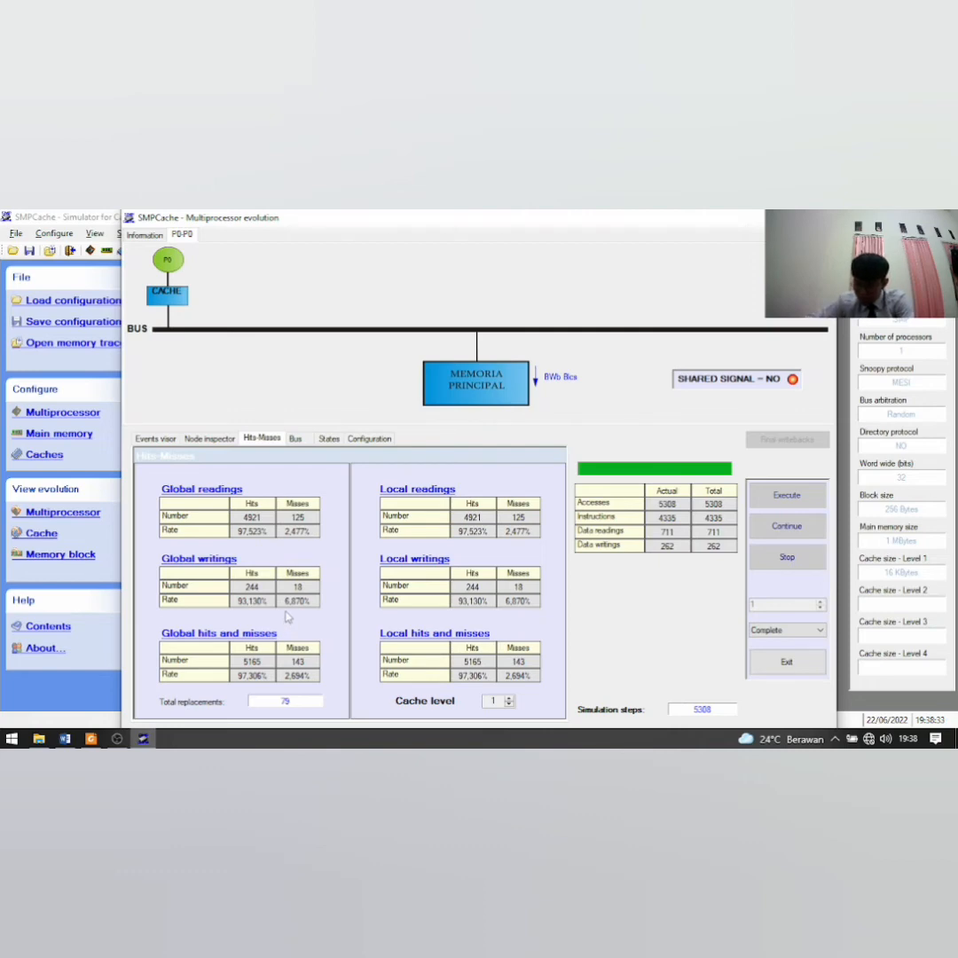
key("super+shift+s")
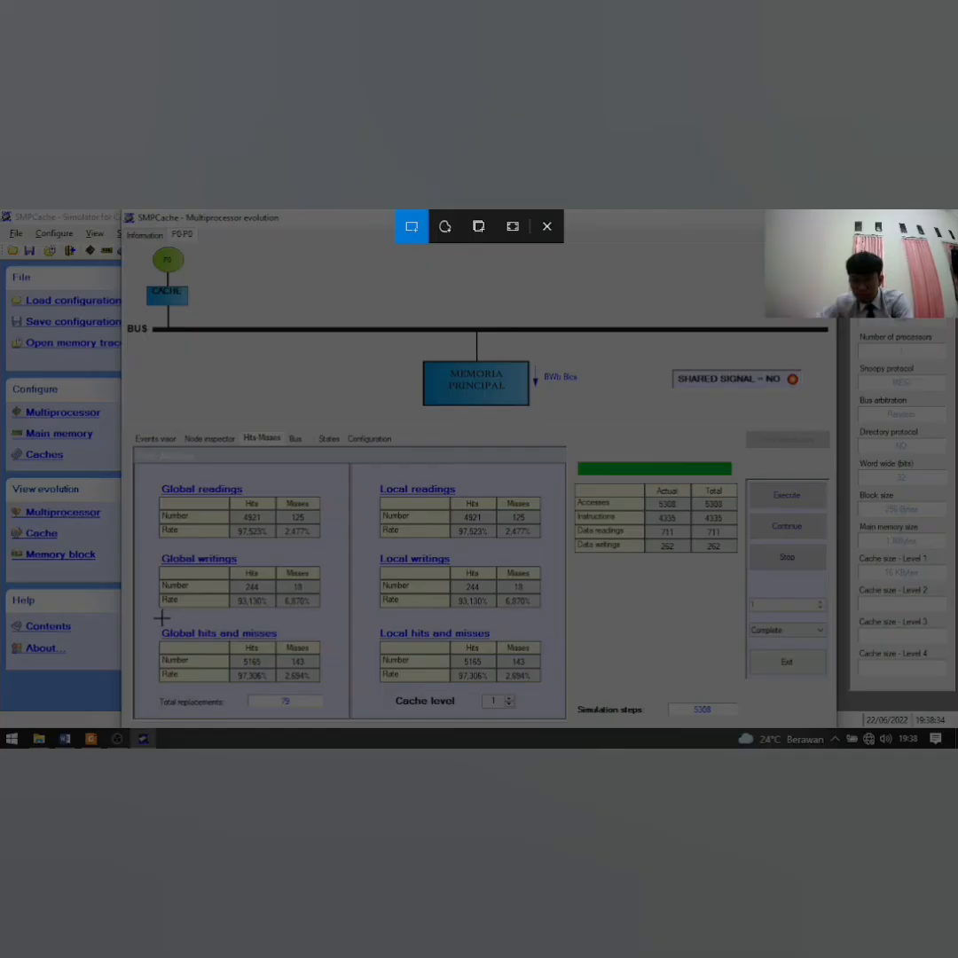
left_click_drag(161, 626, 325, 696)
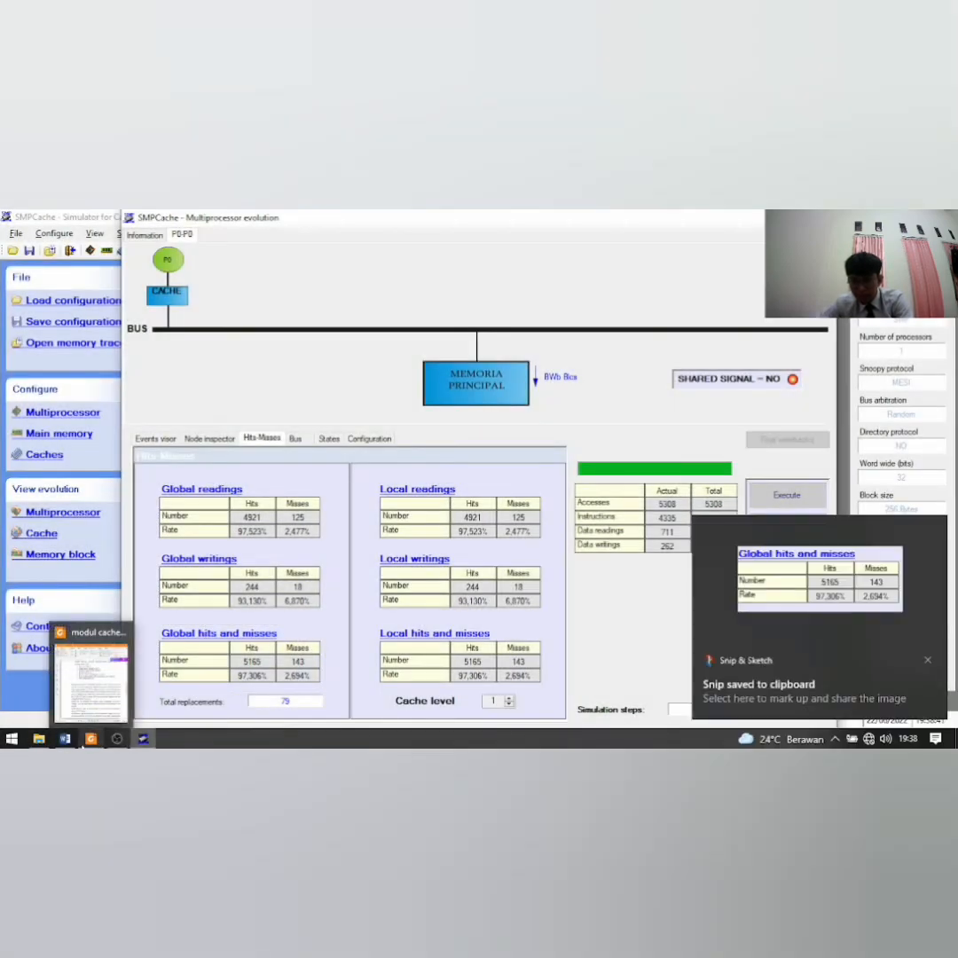
Switch to Word and paste the snip into the eight-way 16 KB result cell.
left_click(65, 739)
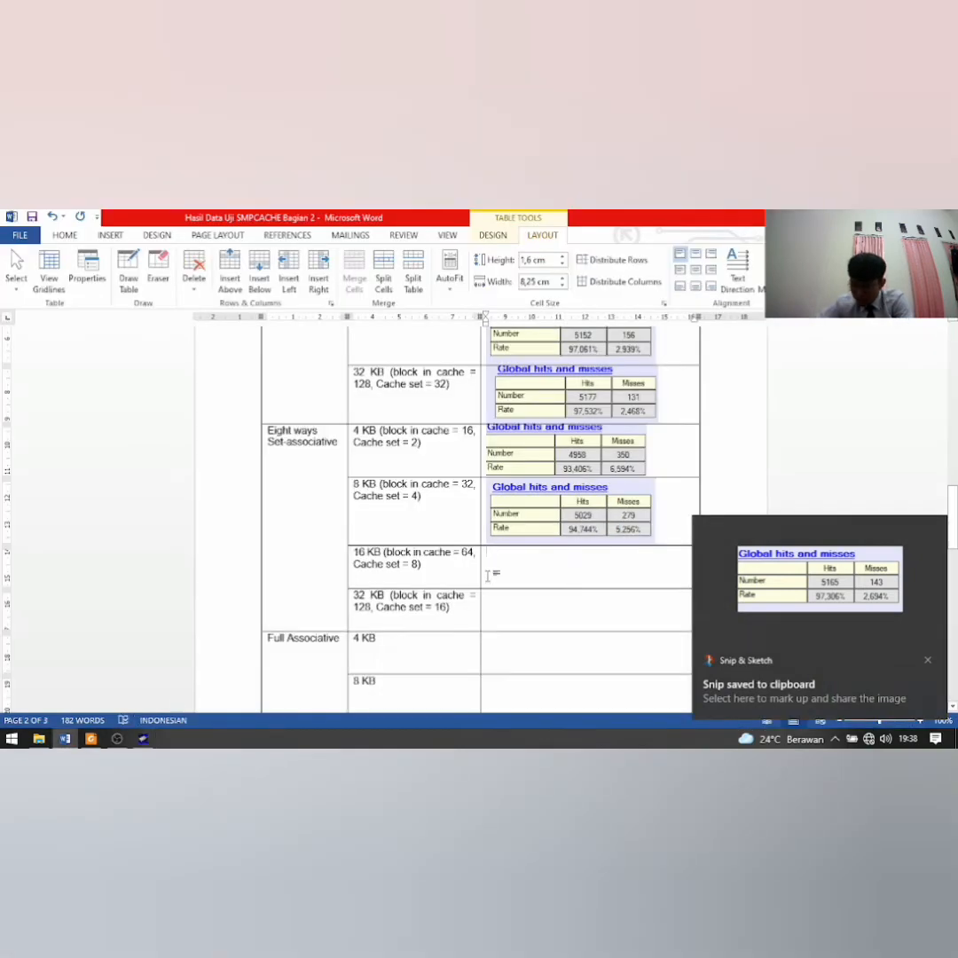
key("ctrl+v")
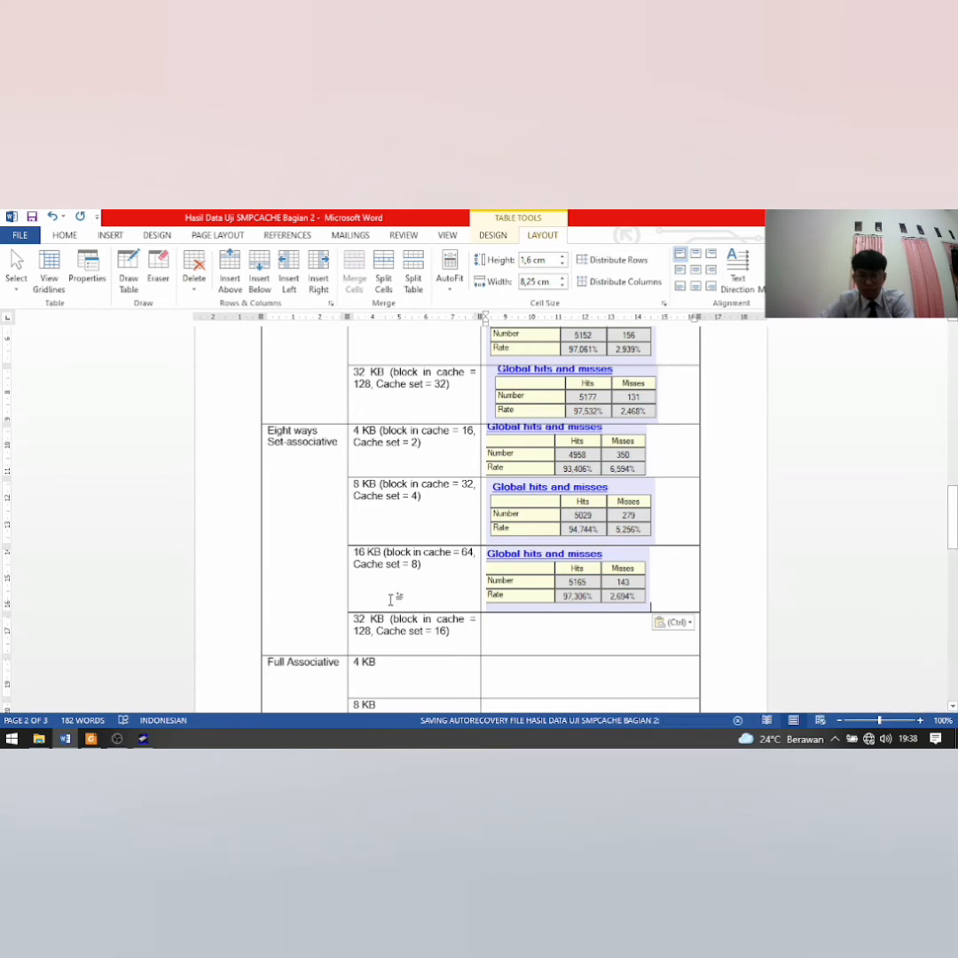
scroll(391, 599, "up", 1)
scroll(391, 600, "down", 2)
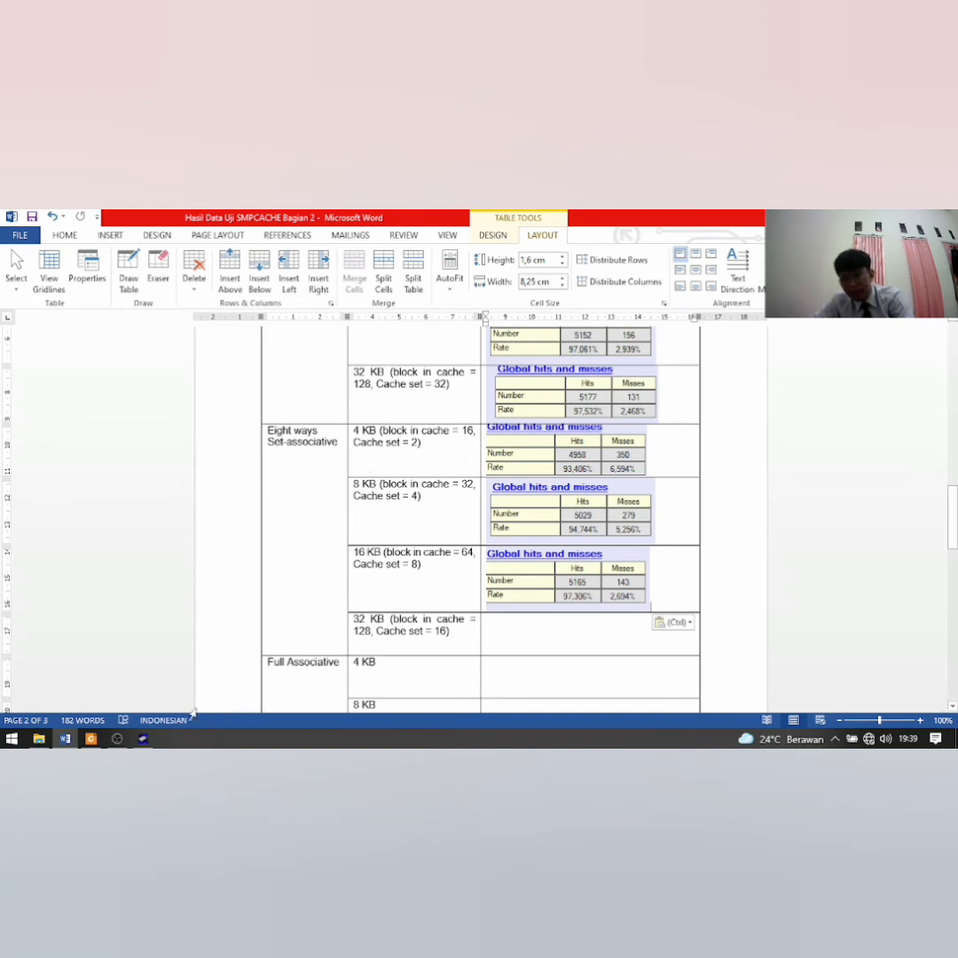
Exit the finished simulation in SMPCache and configure the cache with 128 blocks and 16 sets, matching the Word table's eight-way 32 KB row.
key("alt+Tab")
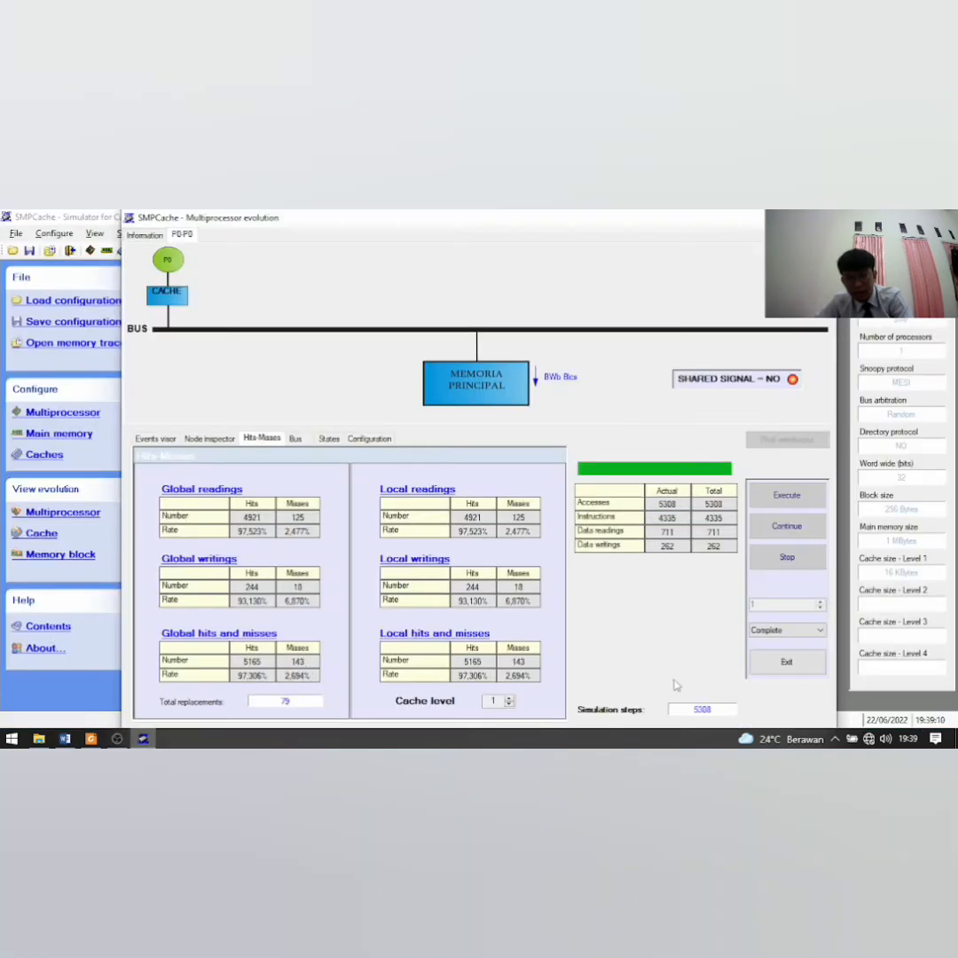
left_click(780, 663)
left_click(46, 453)
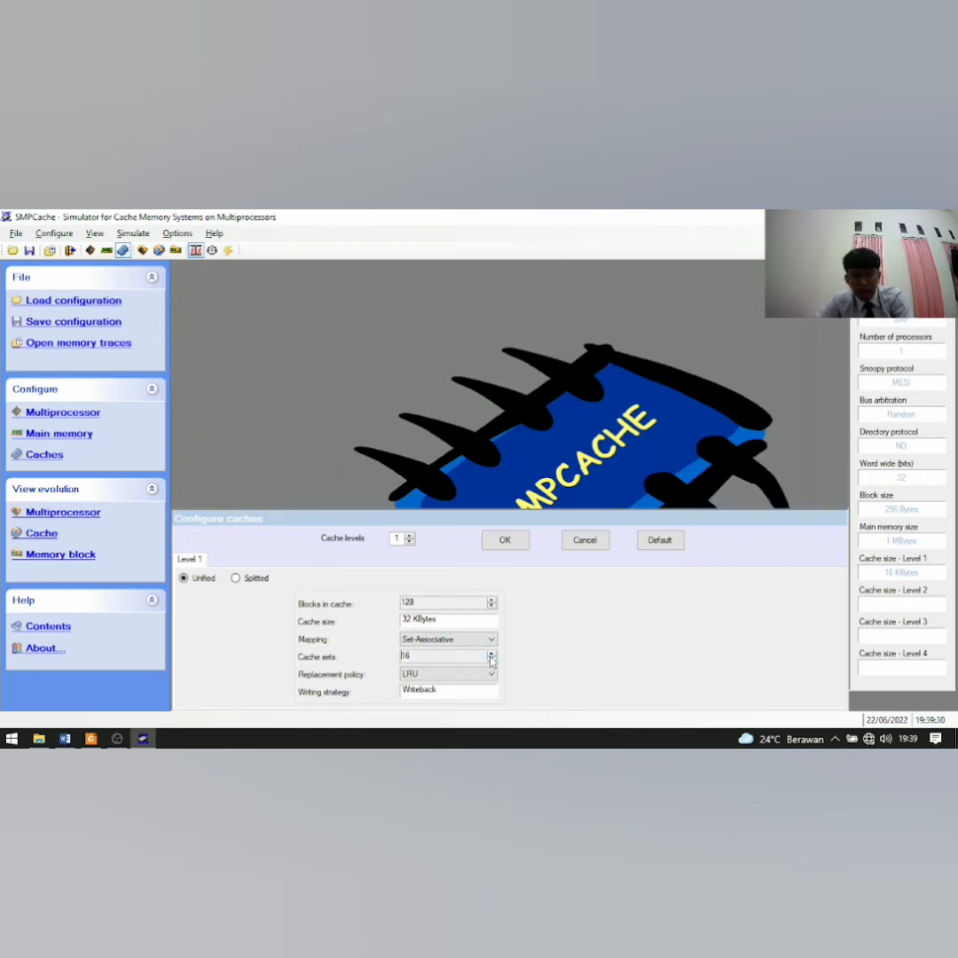
left_click(65, 738)
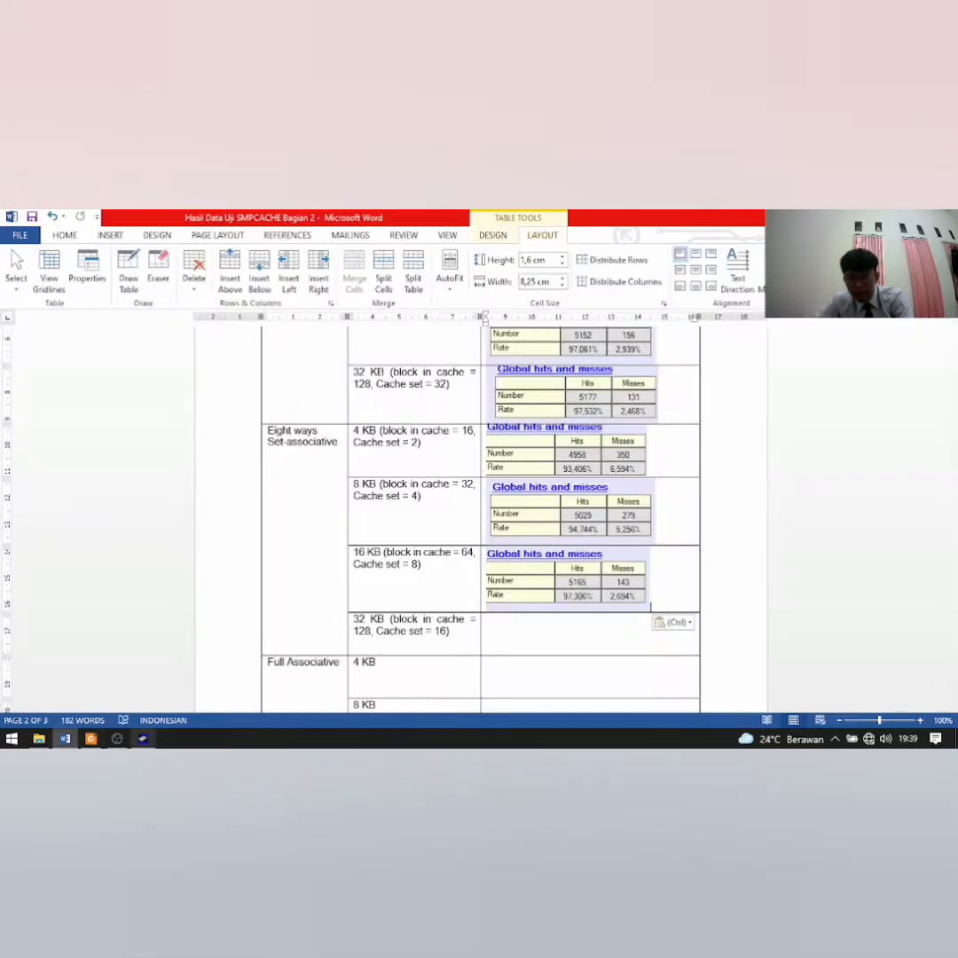
left_click(142, 738)
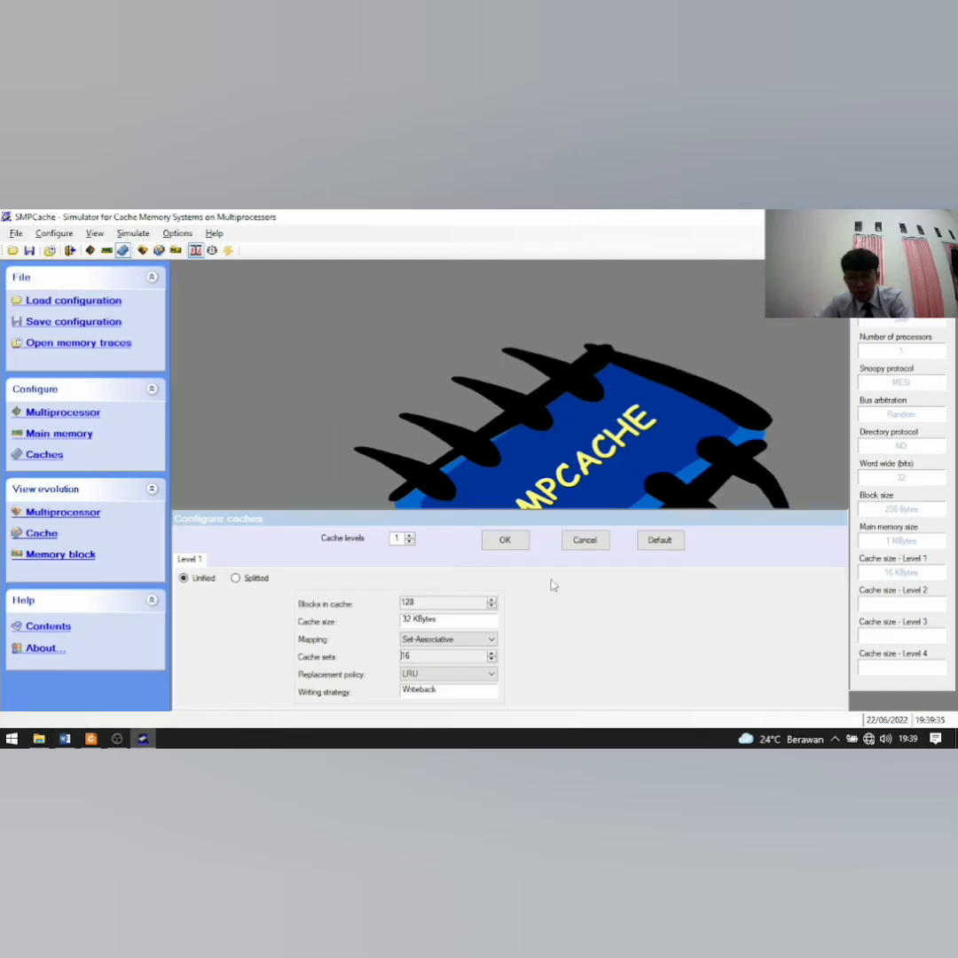
left_click(503, 542)
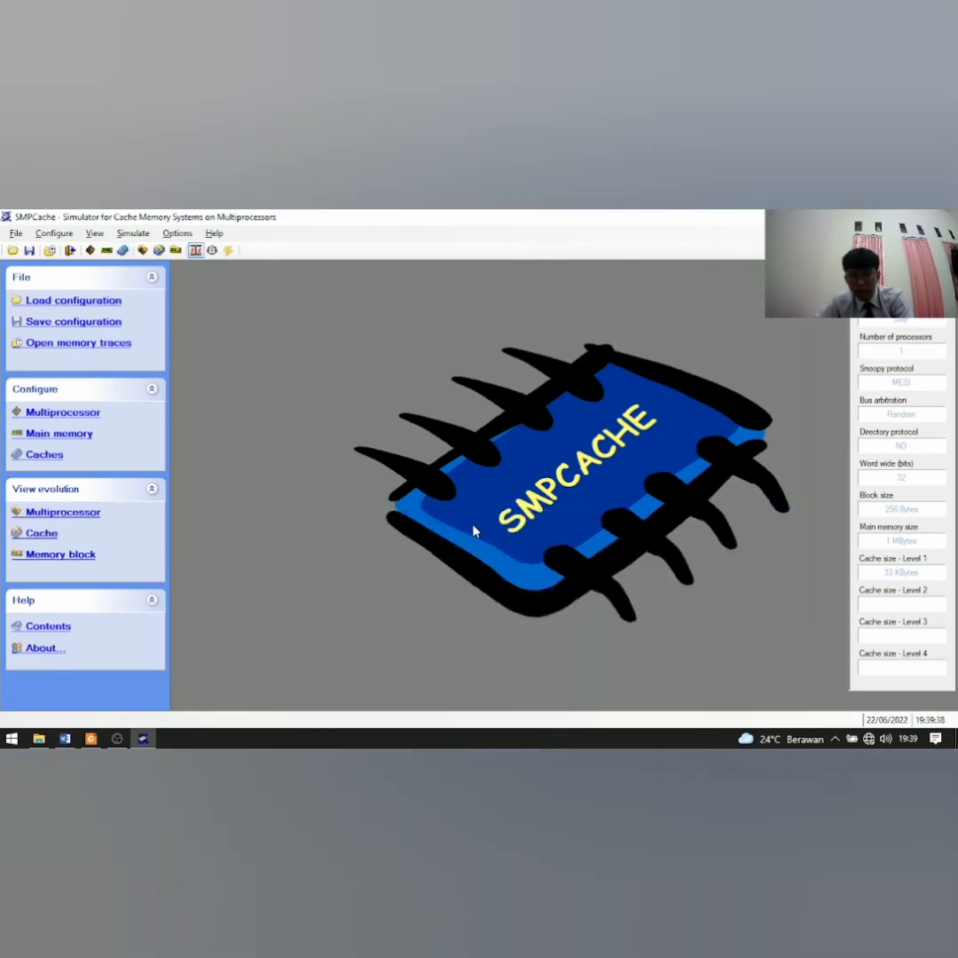
Switch to Word, close the Windows licence notice and compare the eight-way hits and misses from 4 KB to 32 KB.
left_click(65, 739)
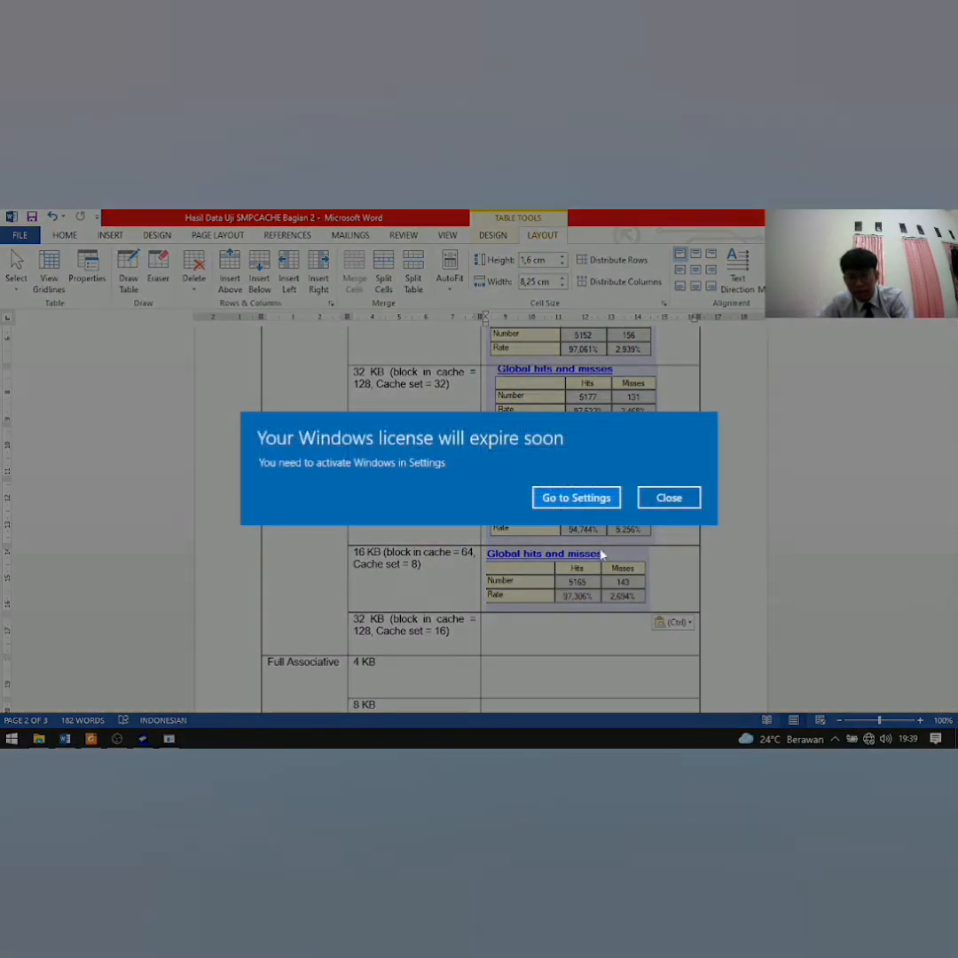
left_click(671, 500)
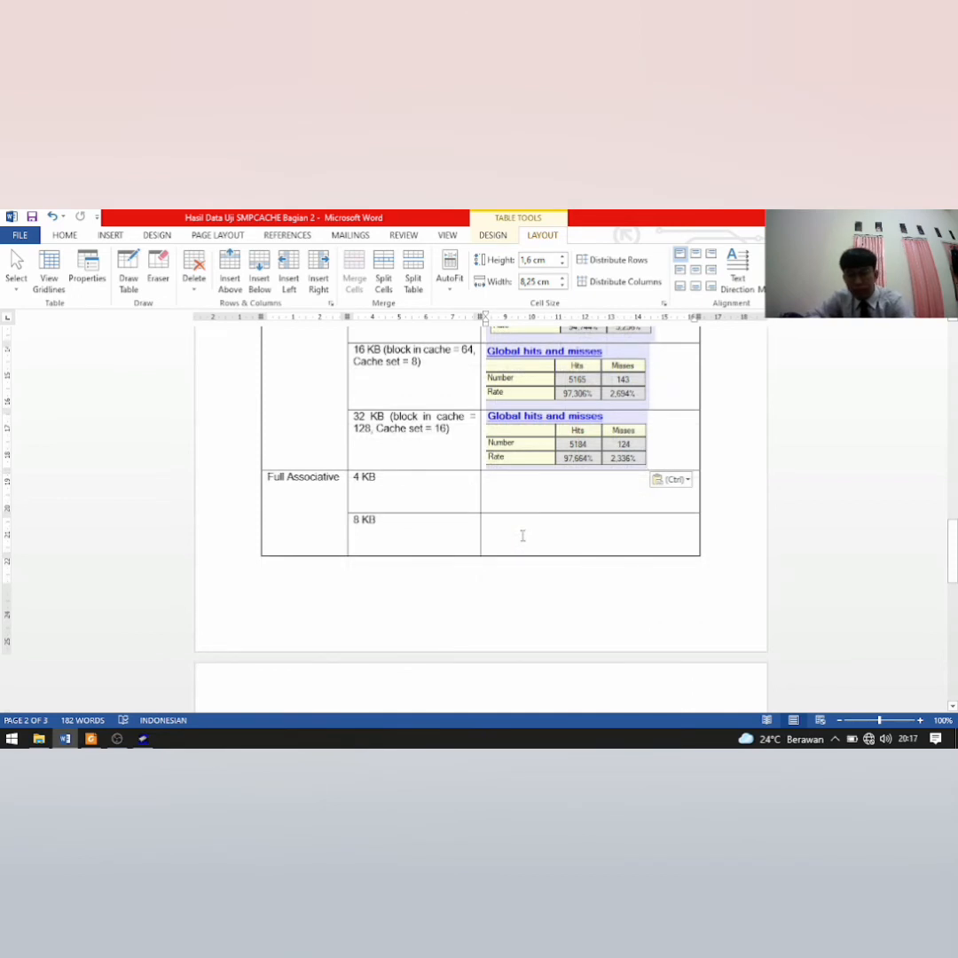
scroll(348, 479, "up", 1)
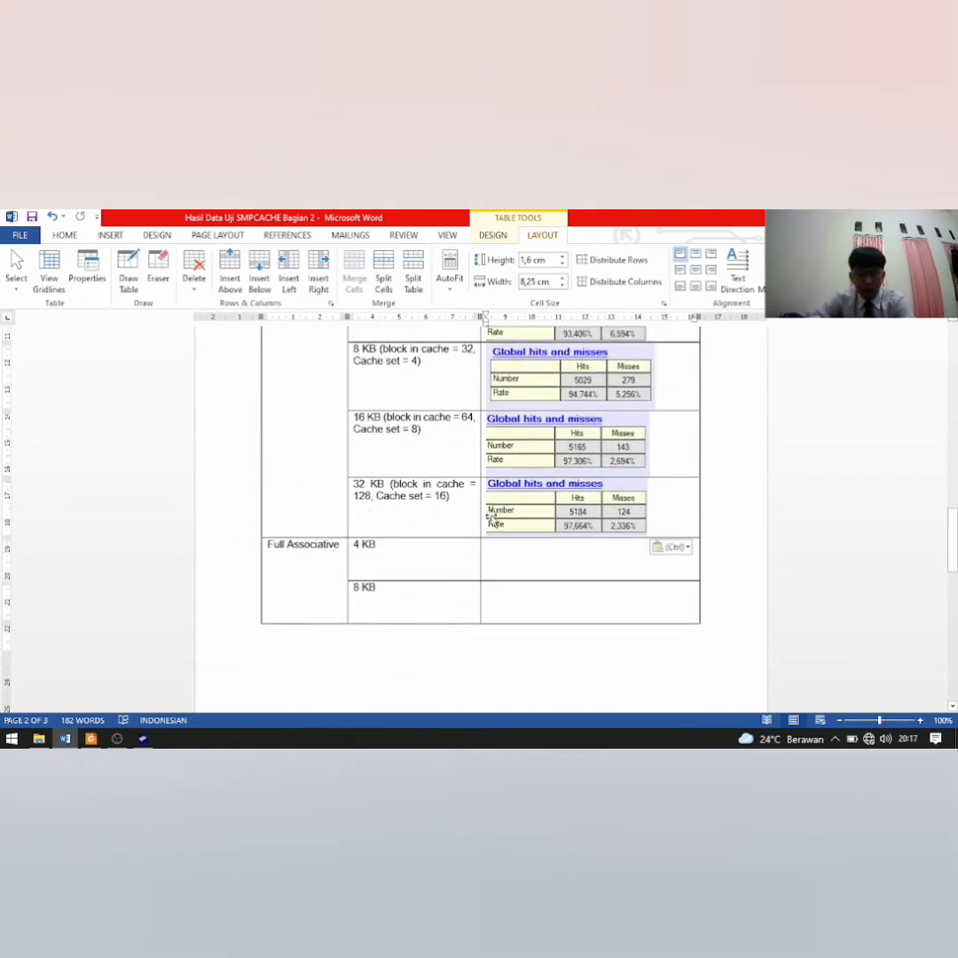
scroll(298, 516, "up", 3)
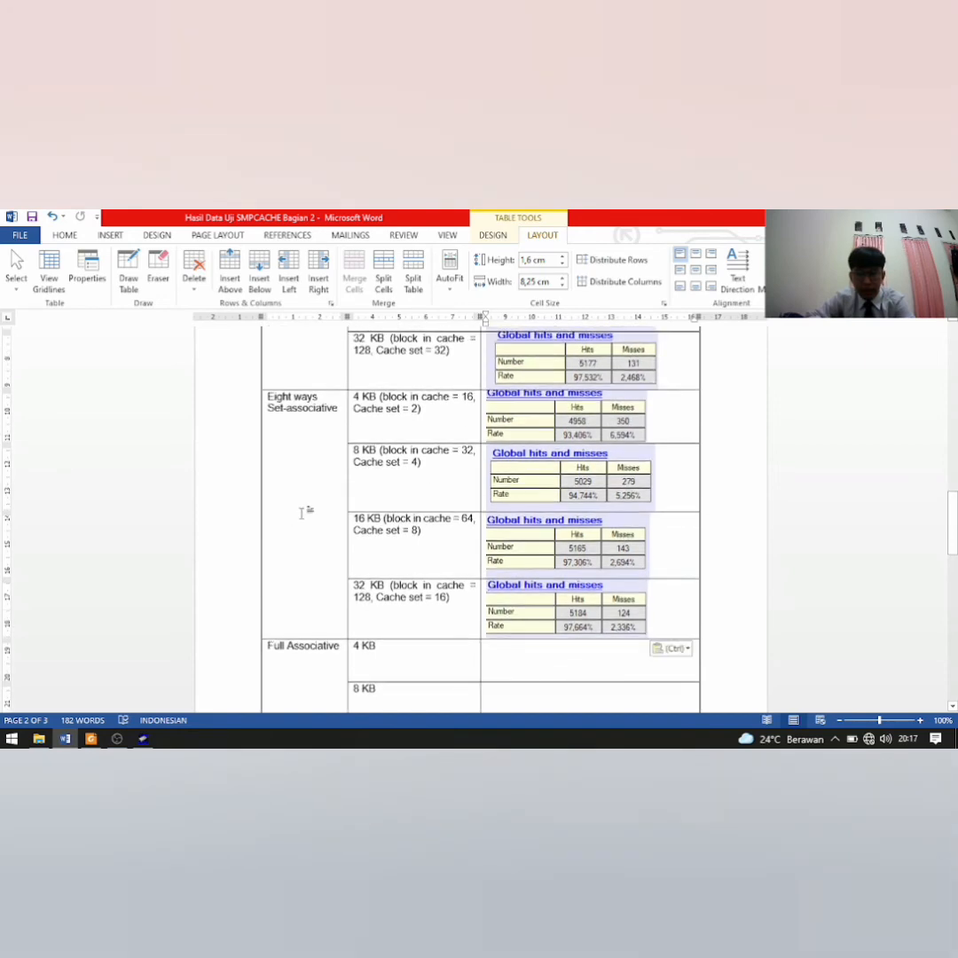
scroll(439, 541, "down", 2)
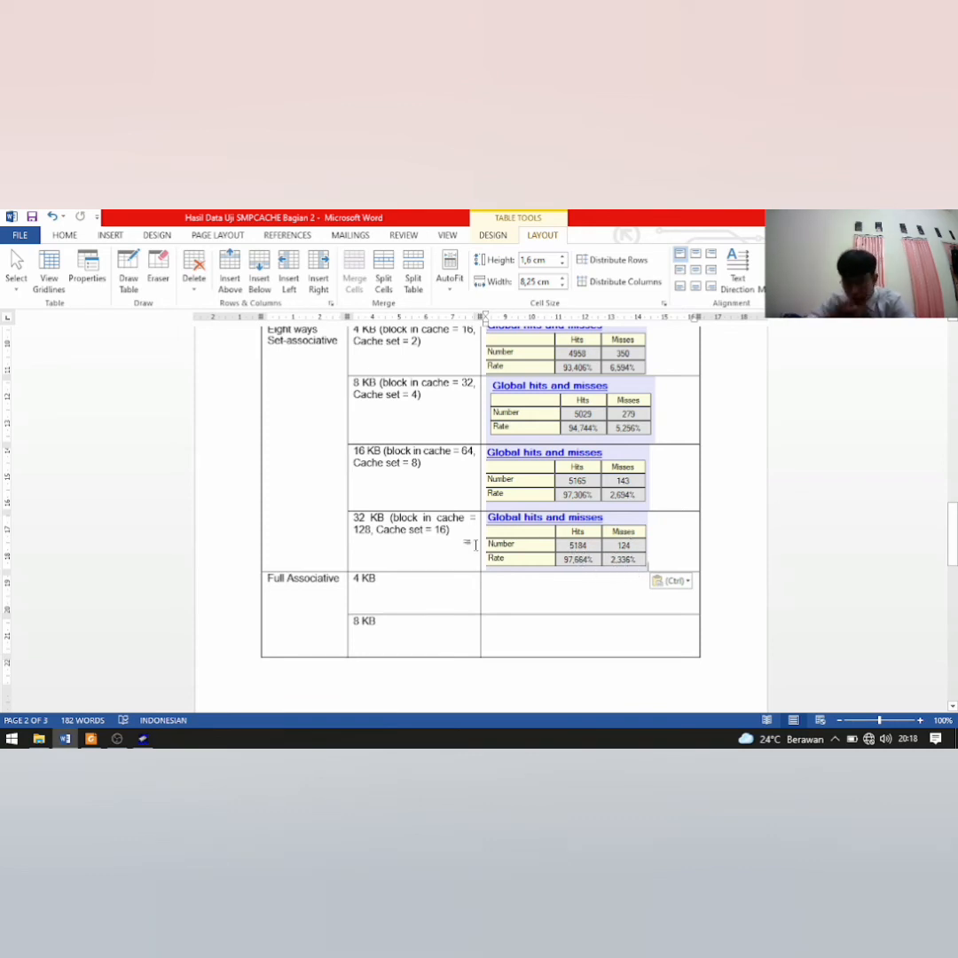
scroll(452, 540, "up", 1)
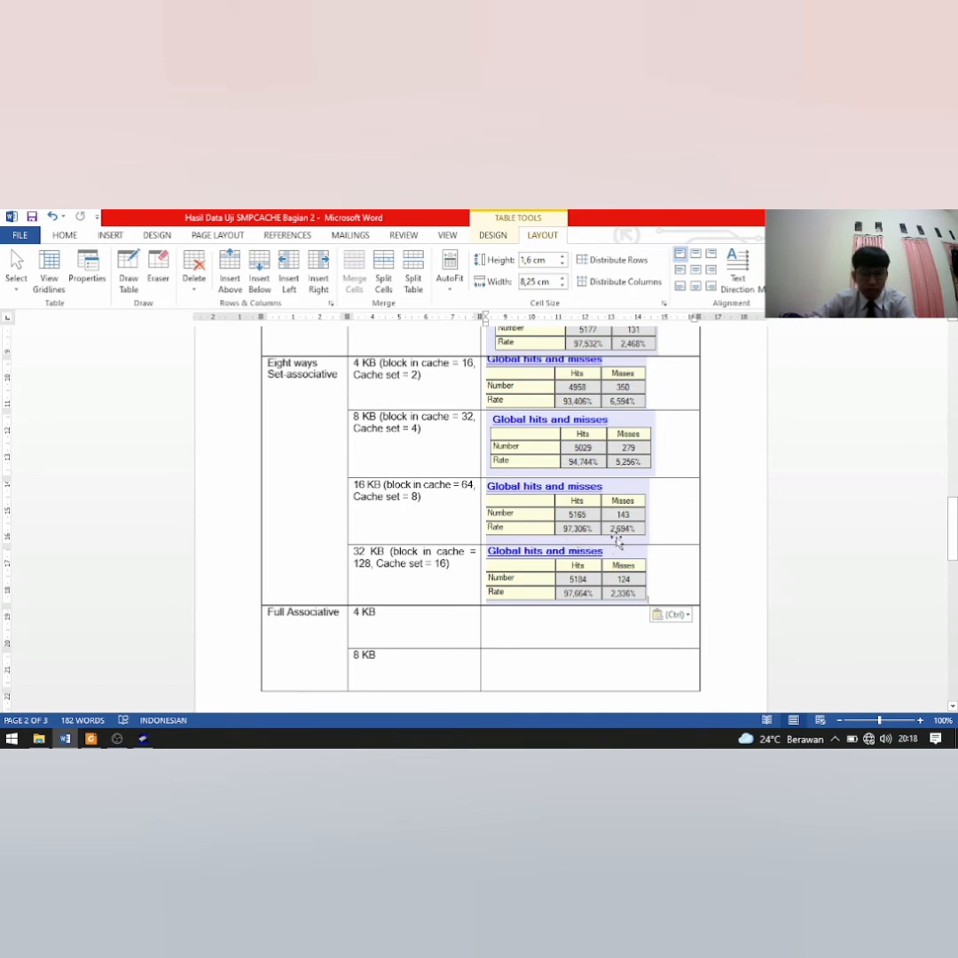
scroll(442, 476, "up", 1)
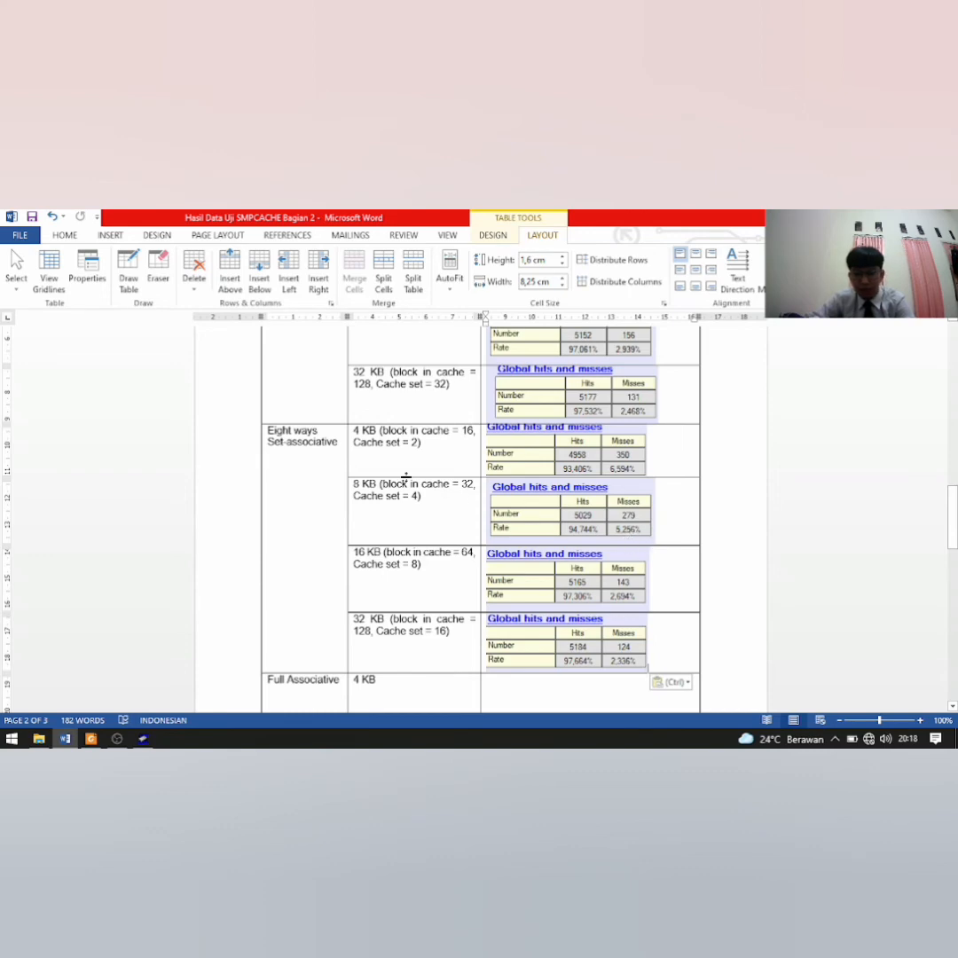
scroll(372, 458, "up", 1)
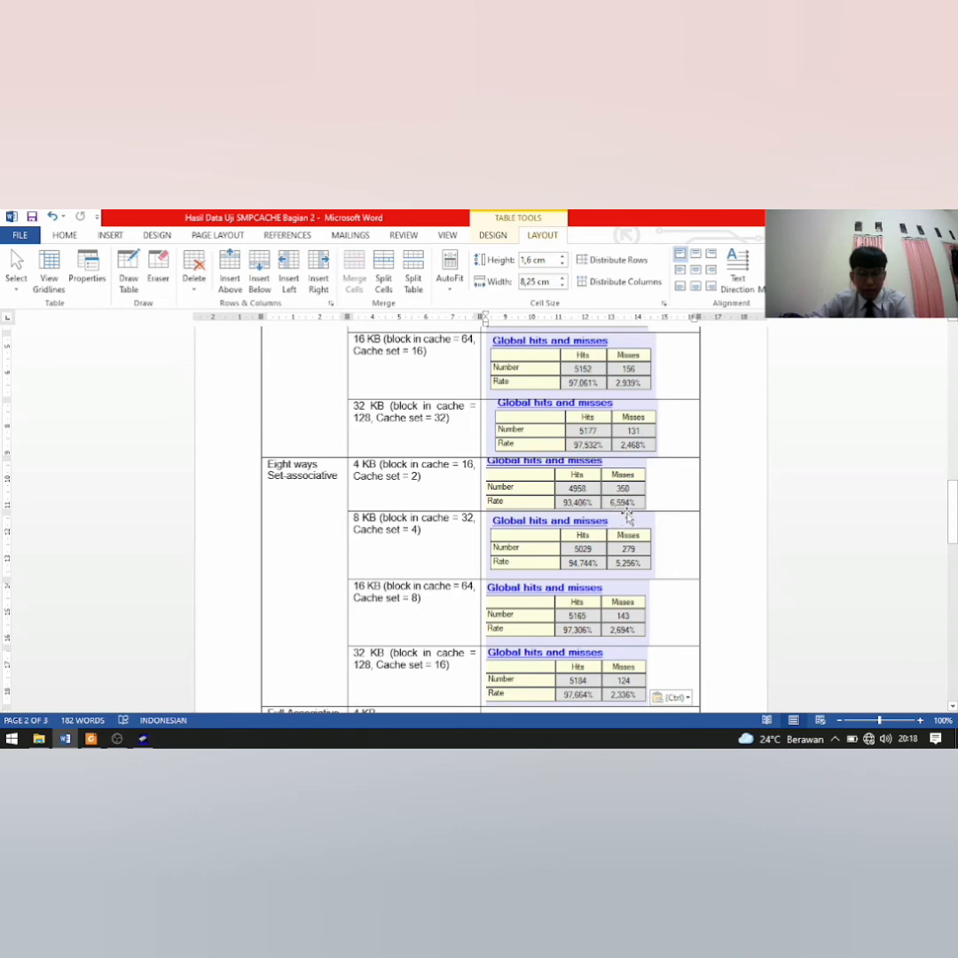
Examine the Full Associative rows from 4 KB to 32 KB and look back over the results of the other mapping techniques.
scroll(348, 498, "down", 7)
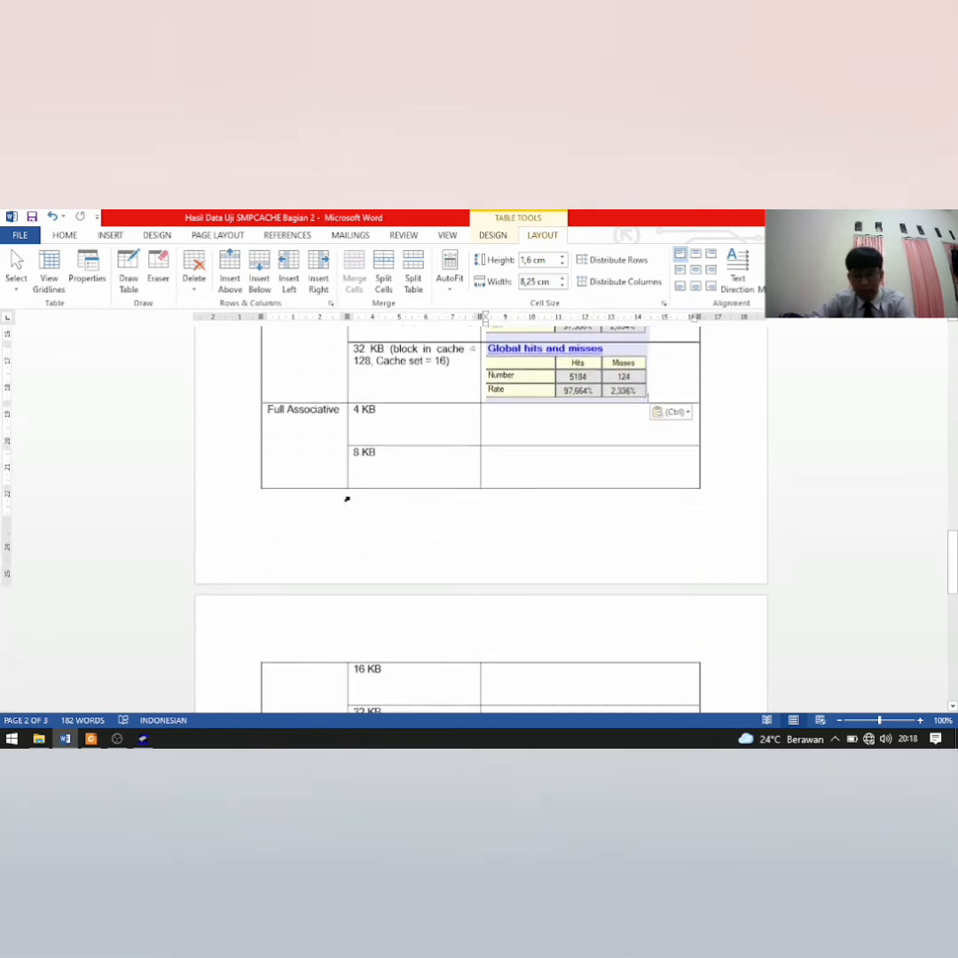
scroll(347, 498, "up", 1)
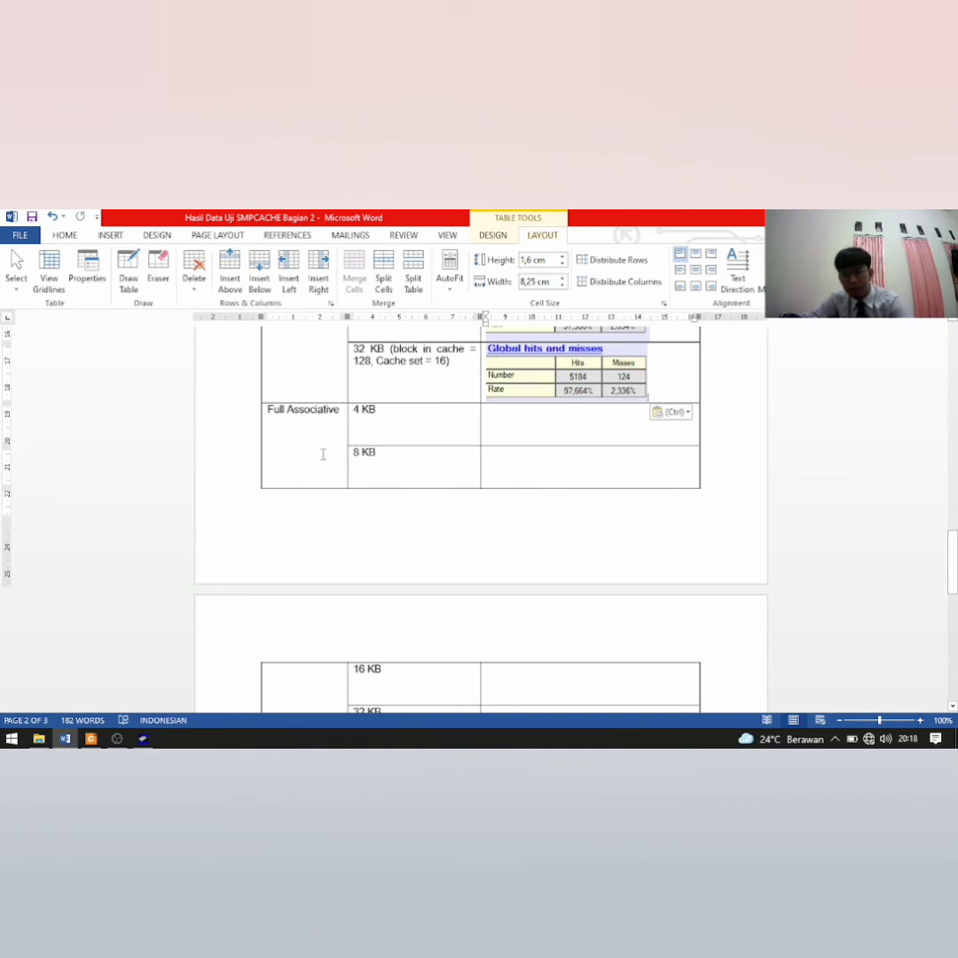
scroll(464, 463, "down", 1)
scroll(453, 461, "up", 1)
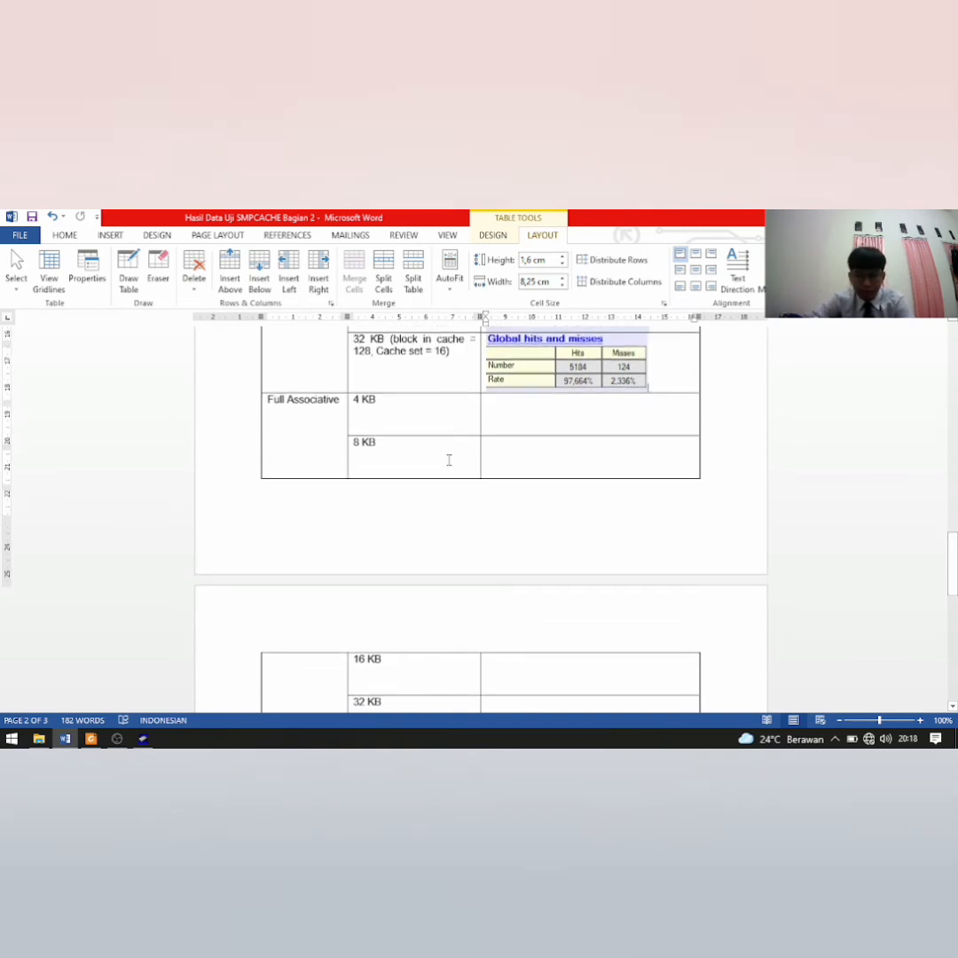
scroll(383, 439, "up", 20)
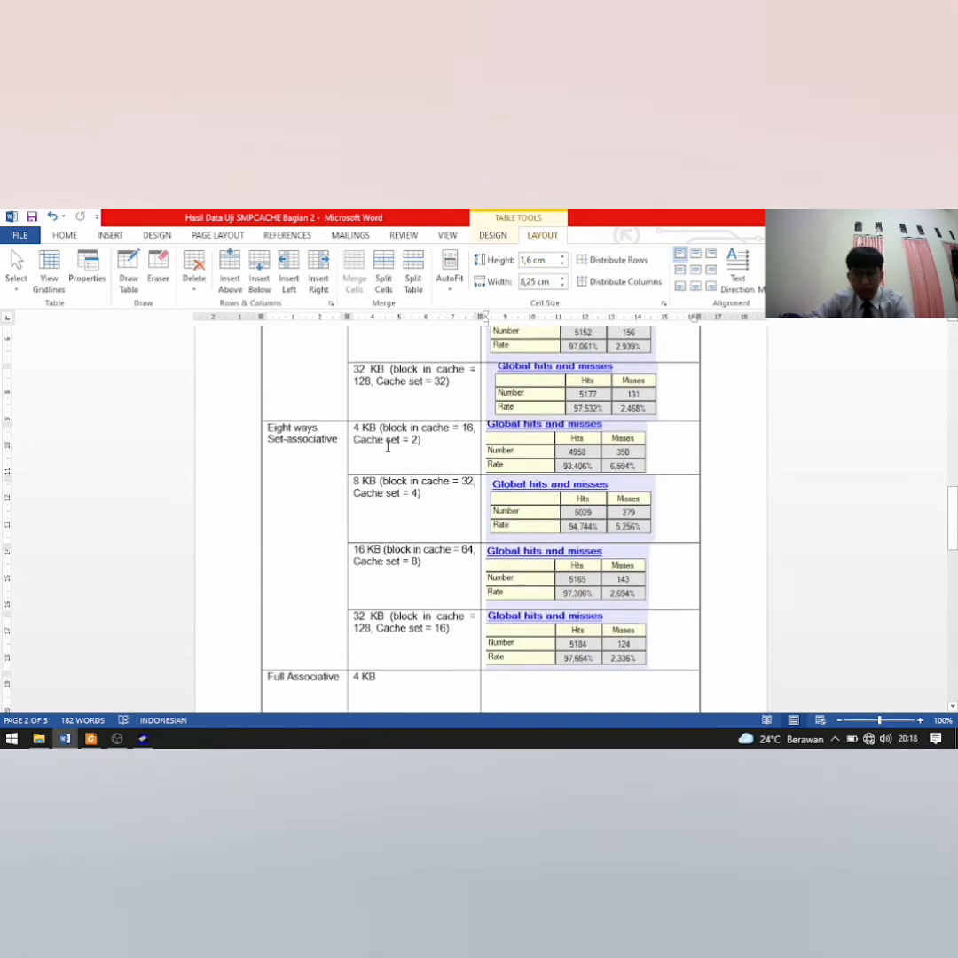
scroll(386, 444, "up", 15)
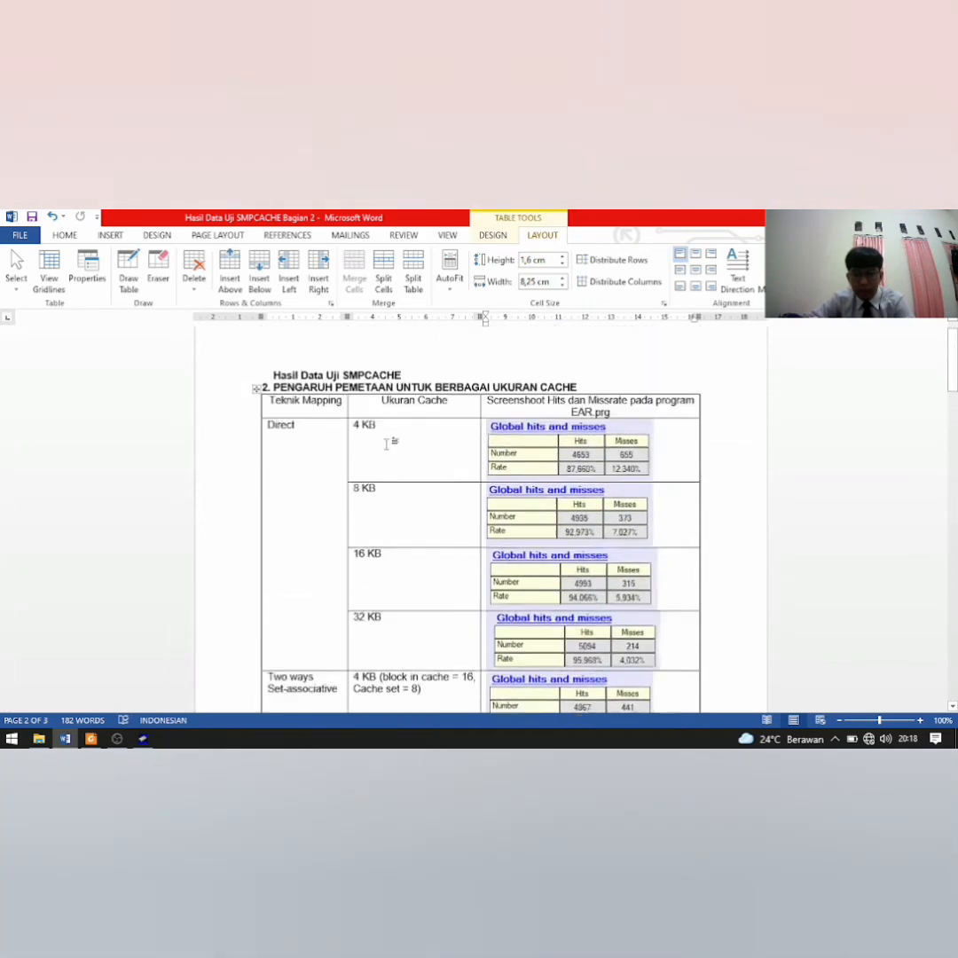
scroll(395, 458, "down", 20)
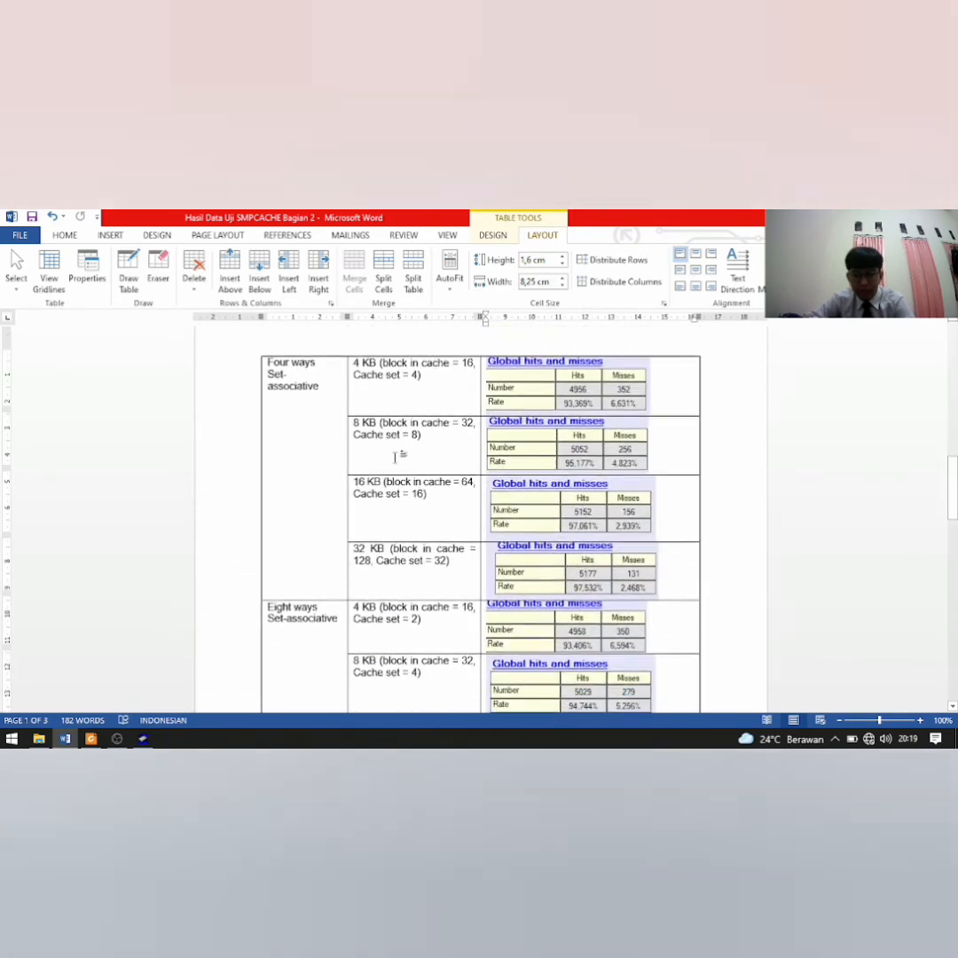
scroll(397, 457, "down", 1)
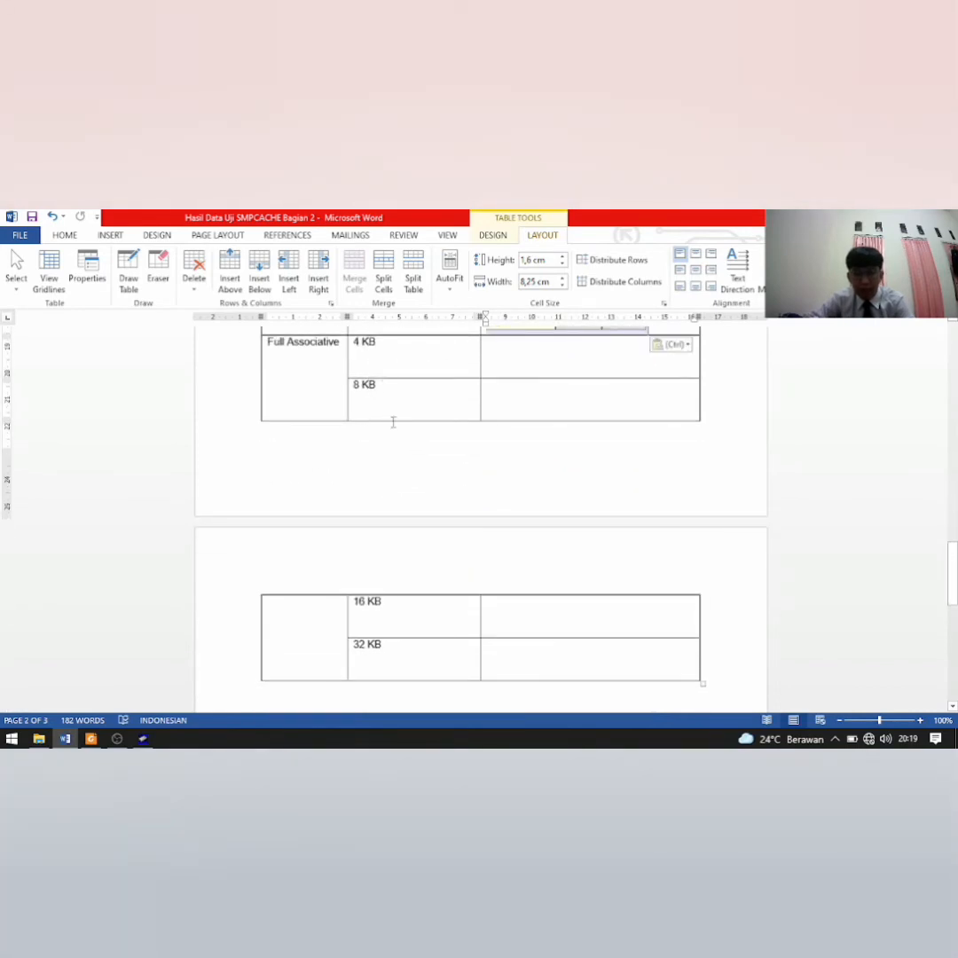
scroll(417, 639, "down", 1)
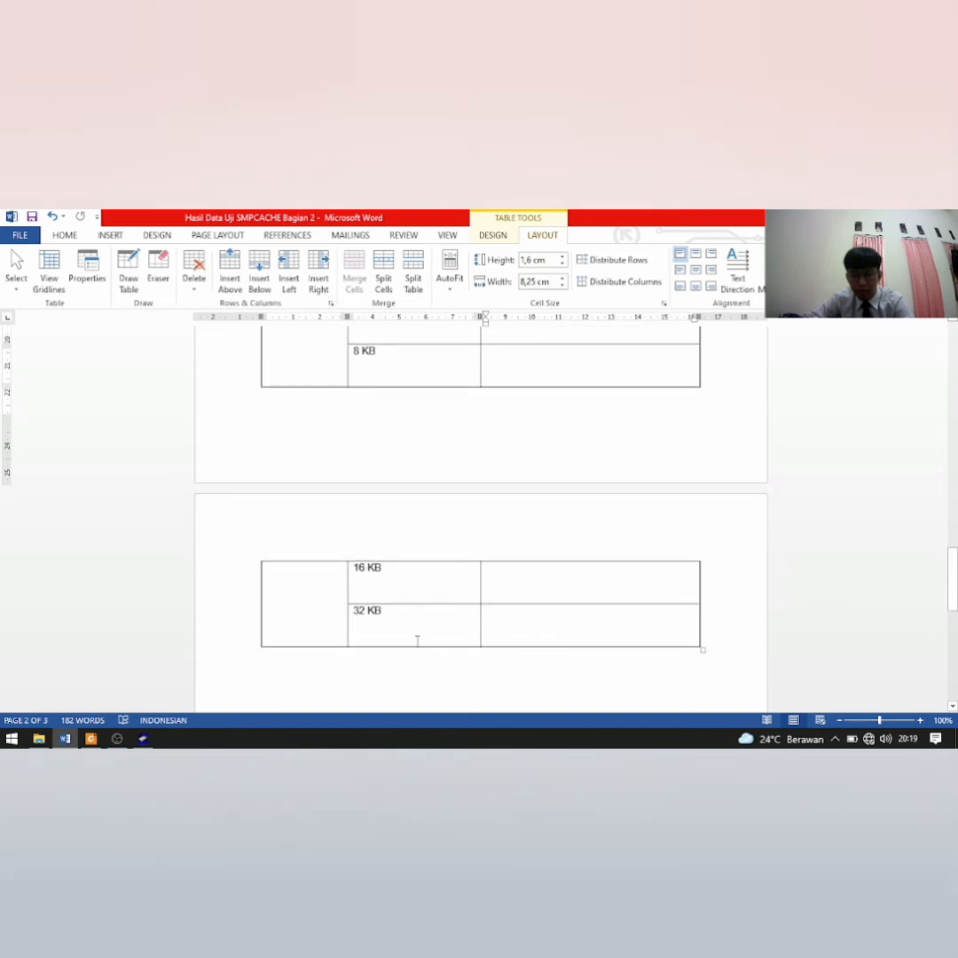
scroll(391, 596, "up", 3)
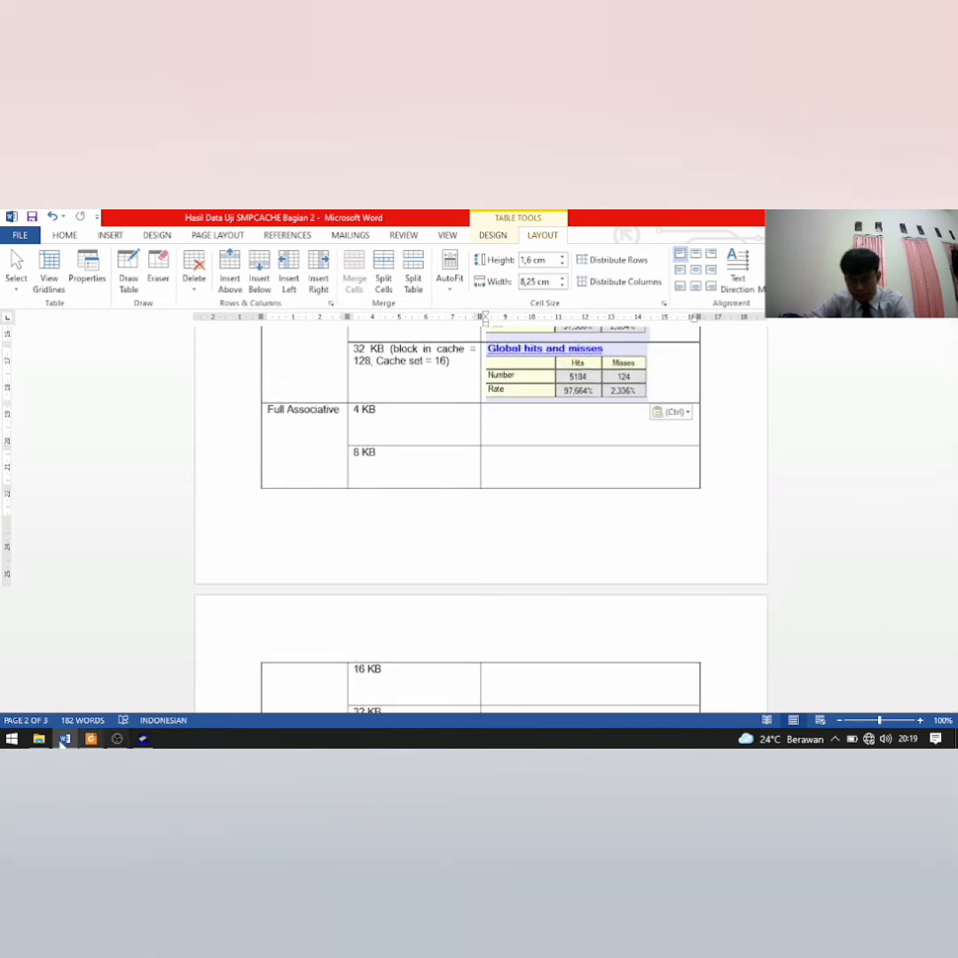
Switch to SMPCache and configure the cache with 16 blocks and Fully-Associative mapping, matching the Word table's Full Associative 4 KB row.
left_click(143, 739)
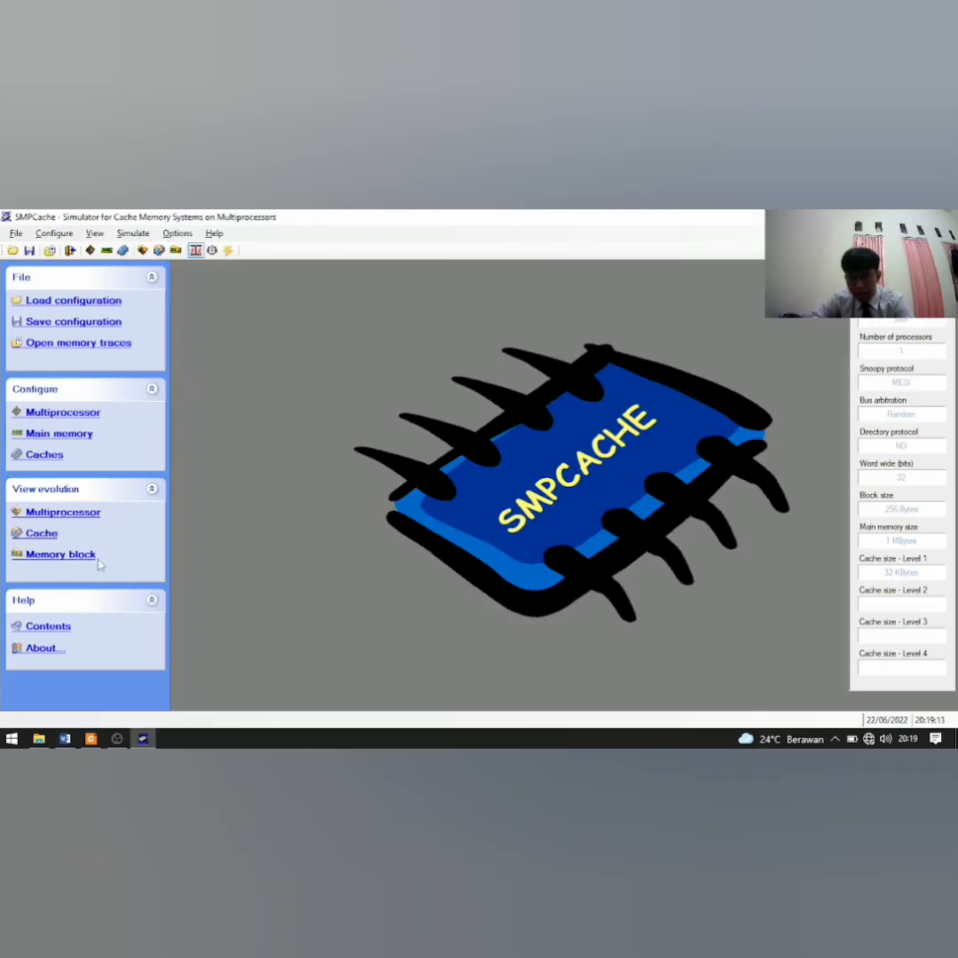
left_click(46, 456)
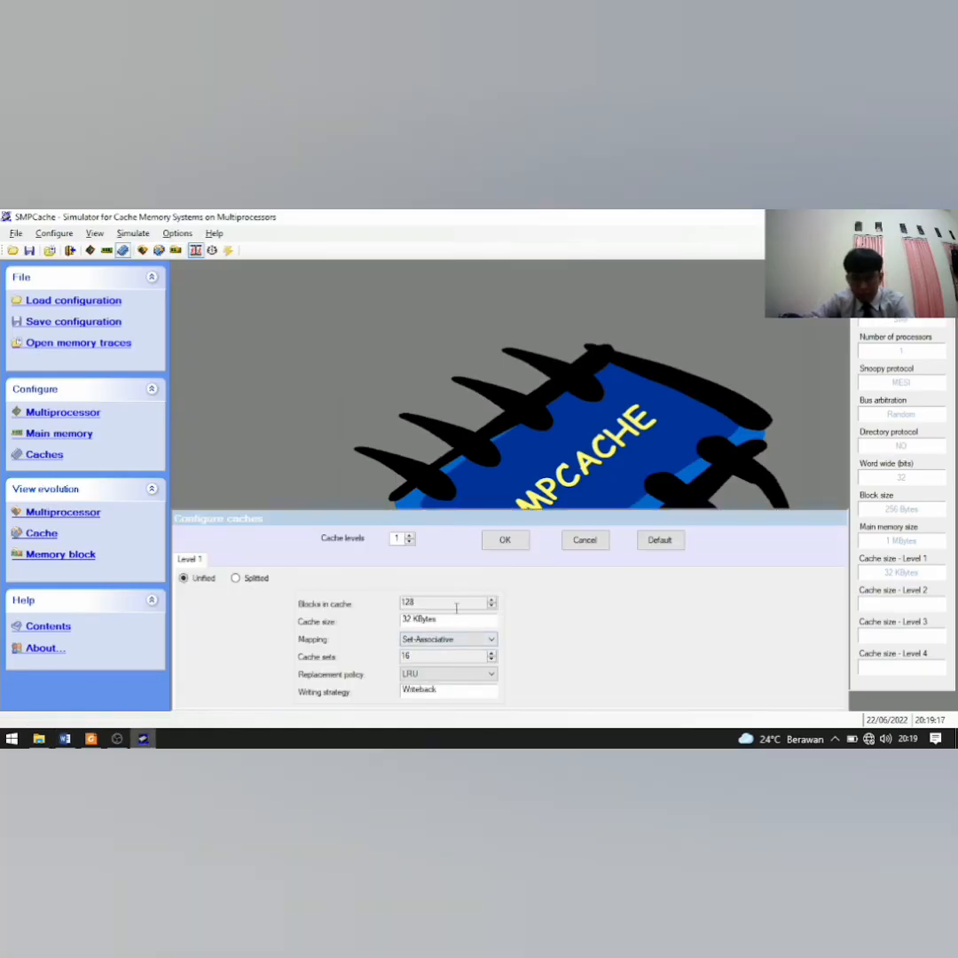
left_click(69, 741)
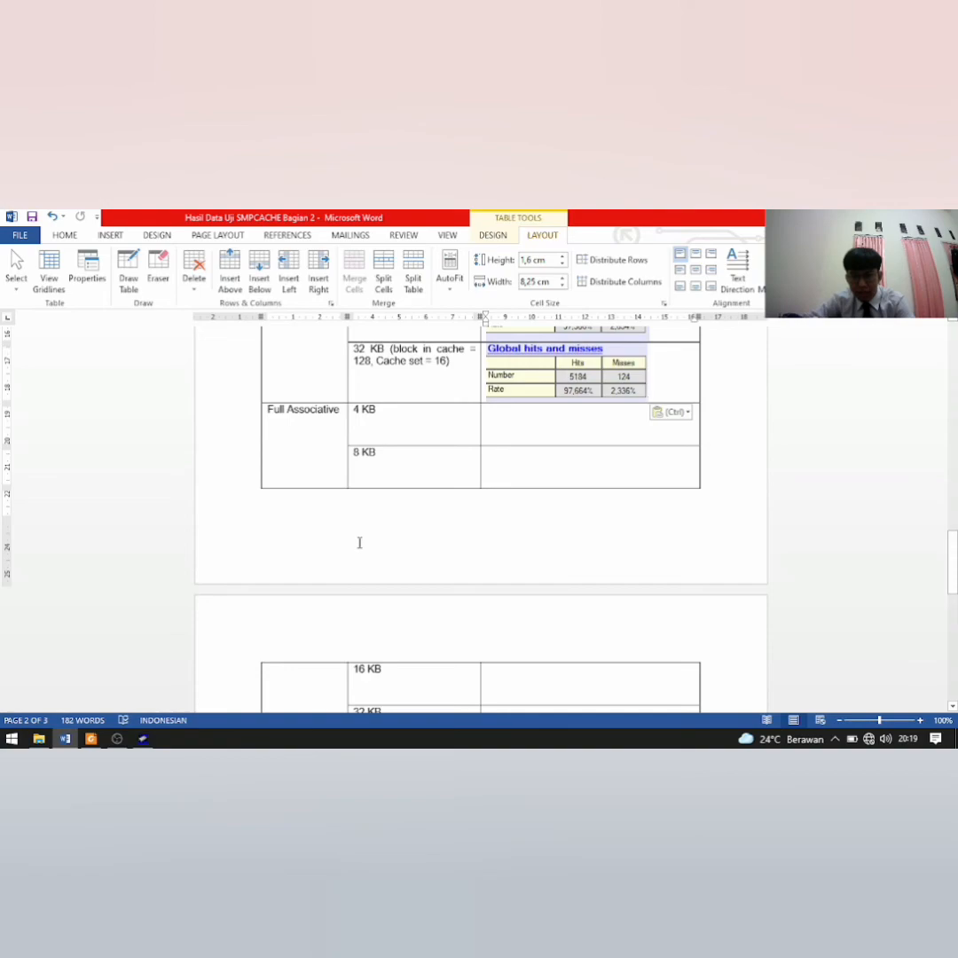
left_click(143, 739)
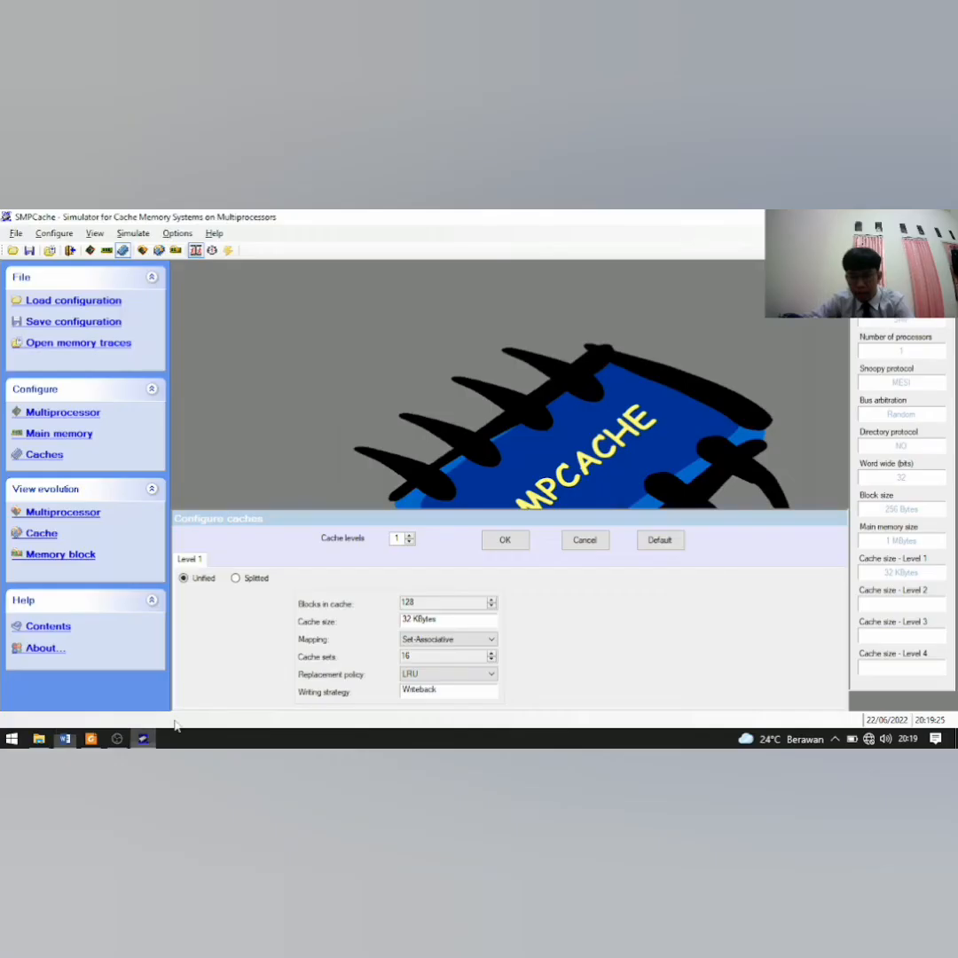
left_click(491, 607)
left_click(492, 607)
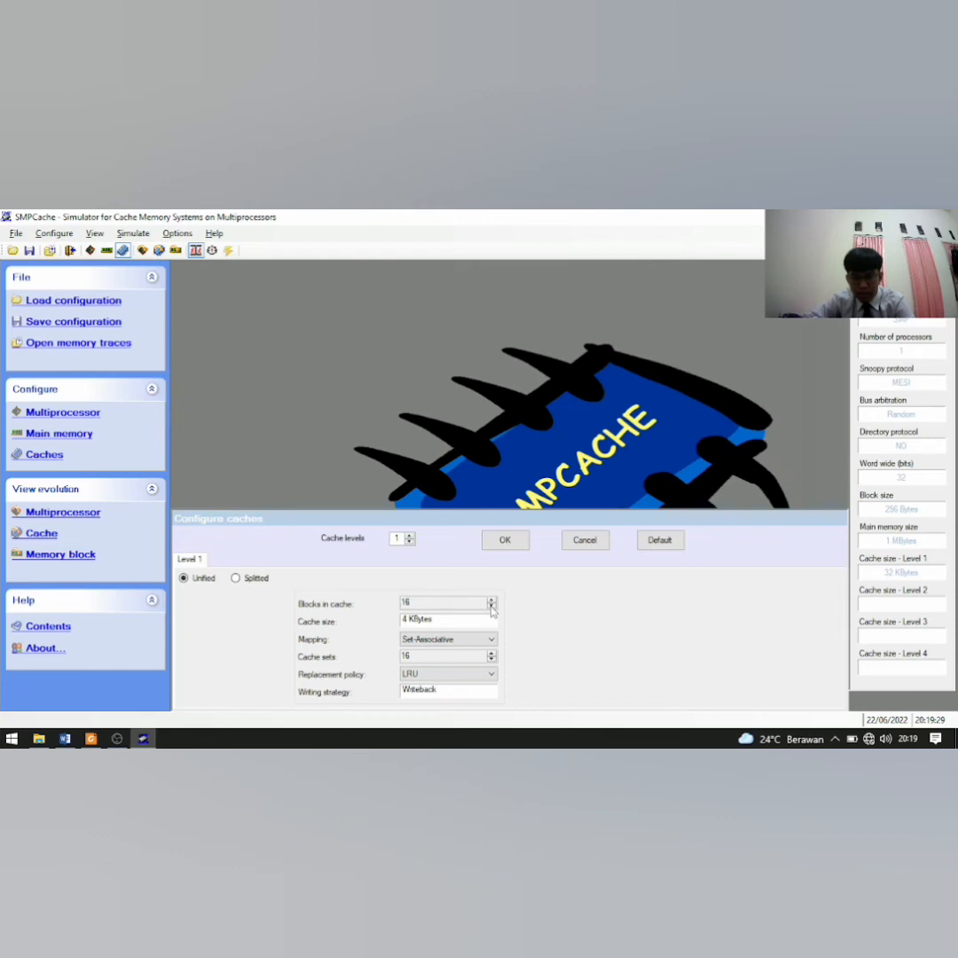
key("Tab")
left_click(490, 640)
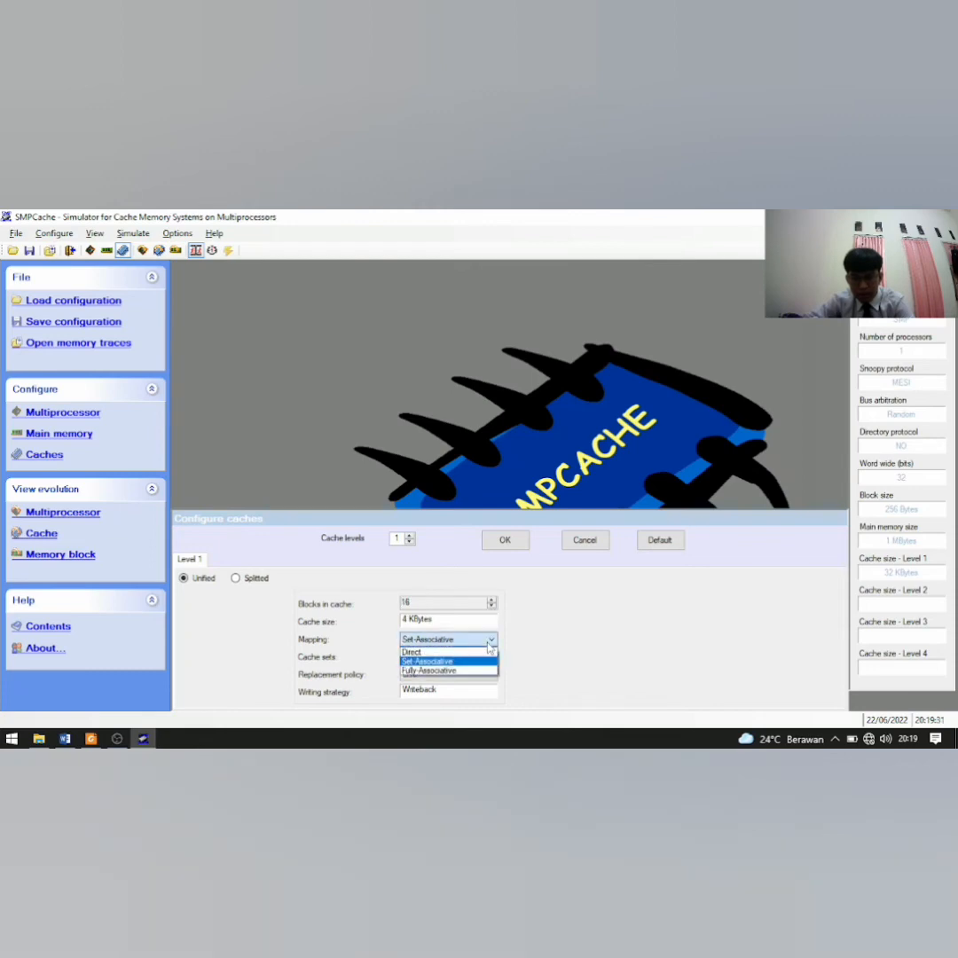
left_click(469, 672)
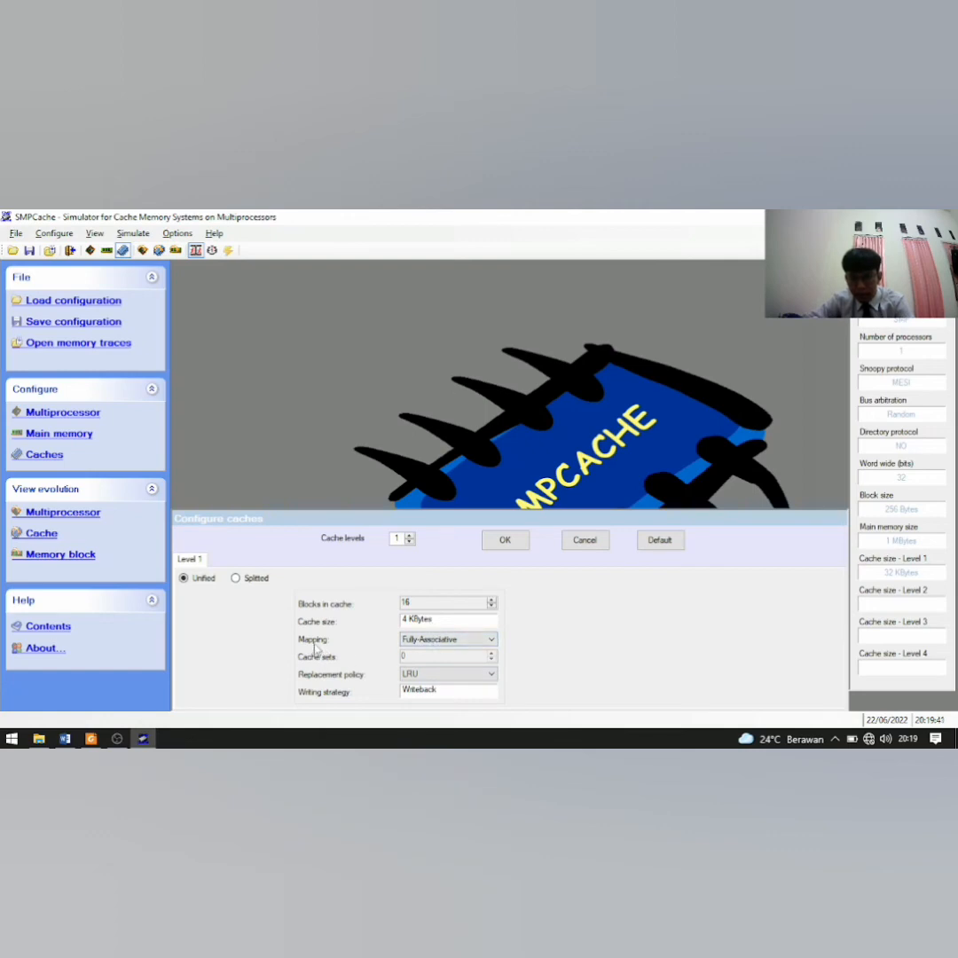
left_click(425, 645)
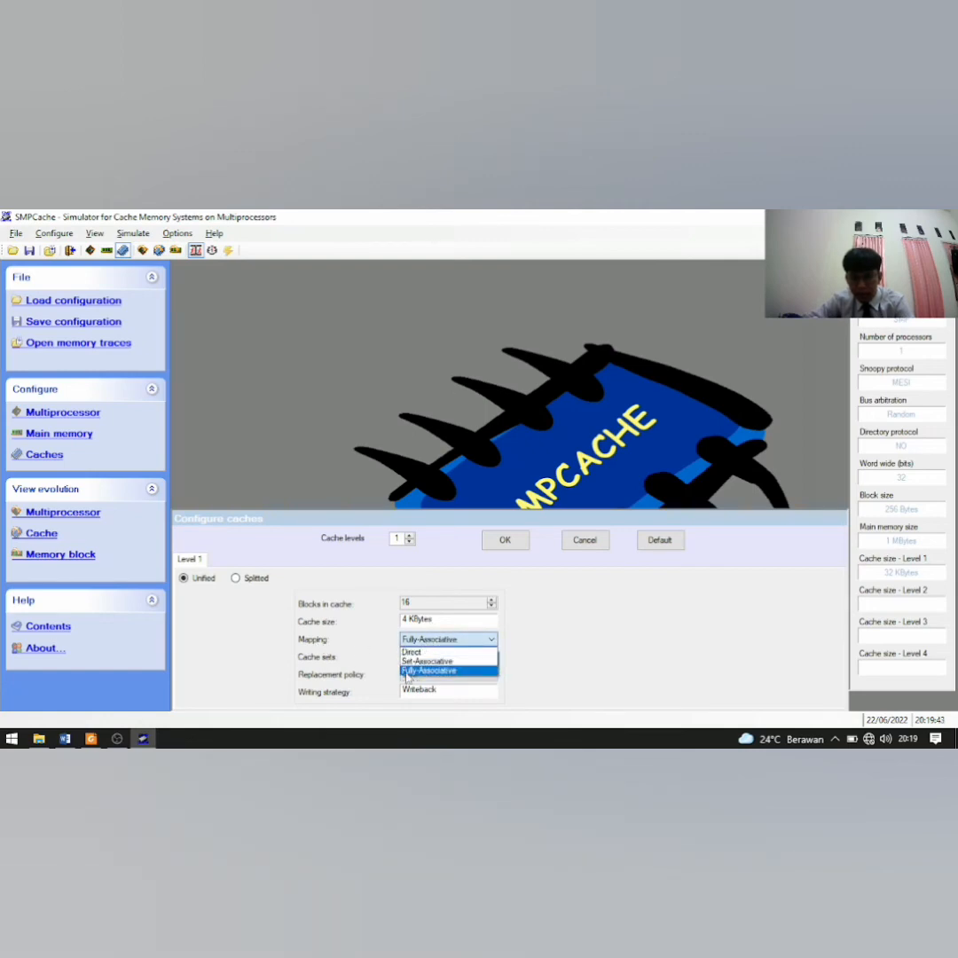
left_click(409, 672)
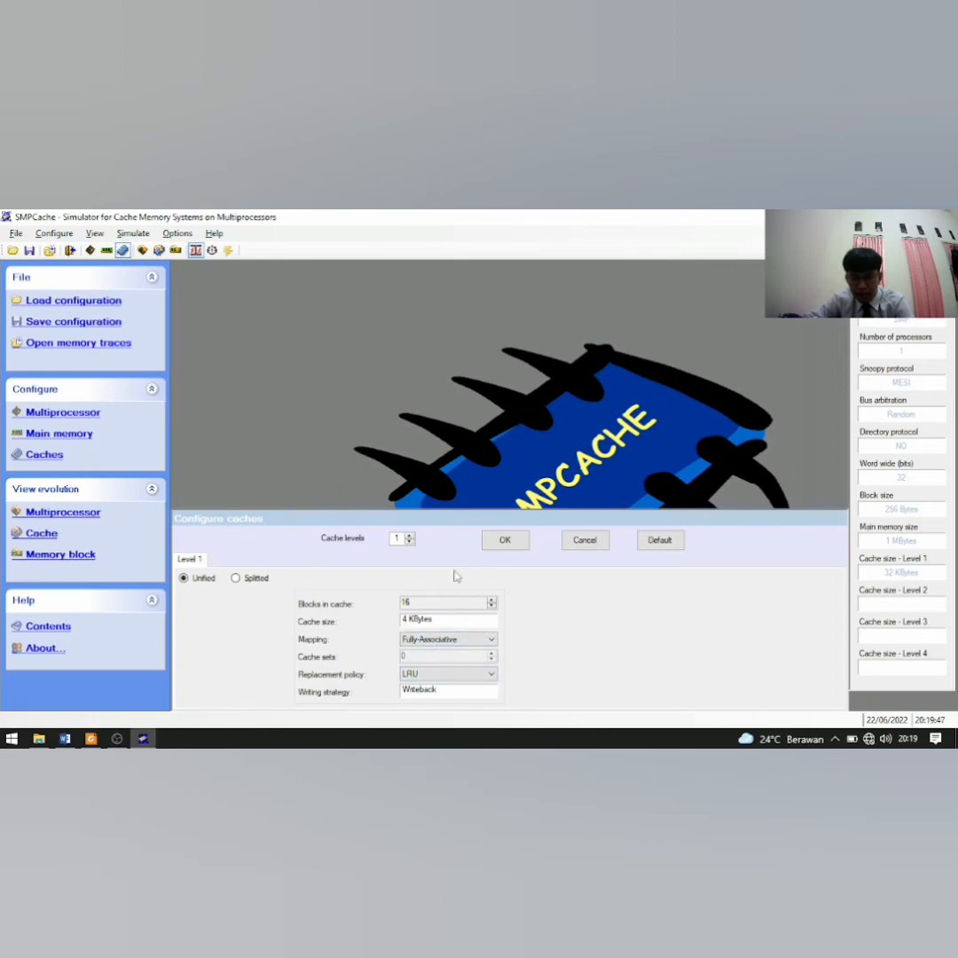
left_click(505, 543)
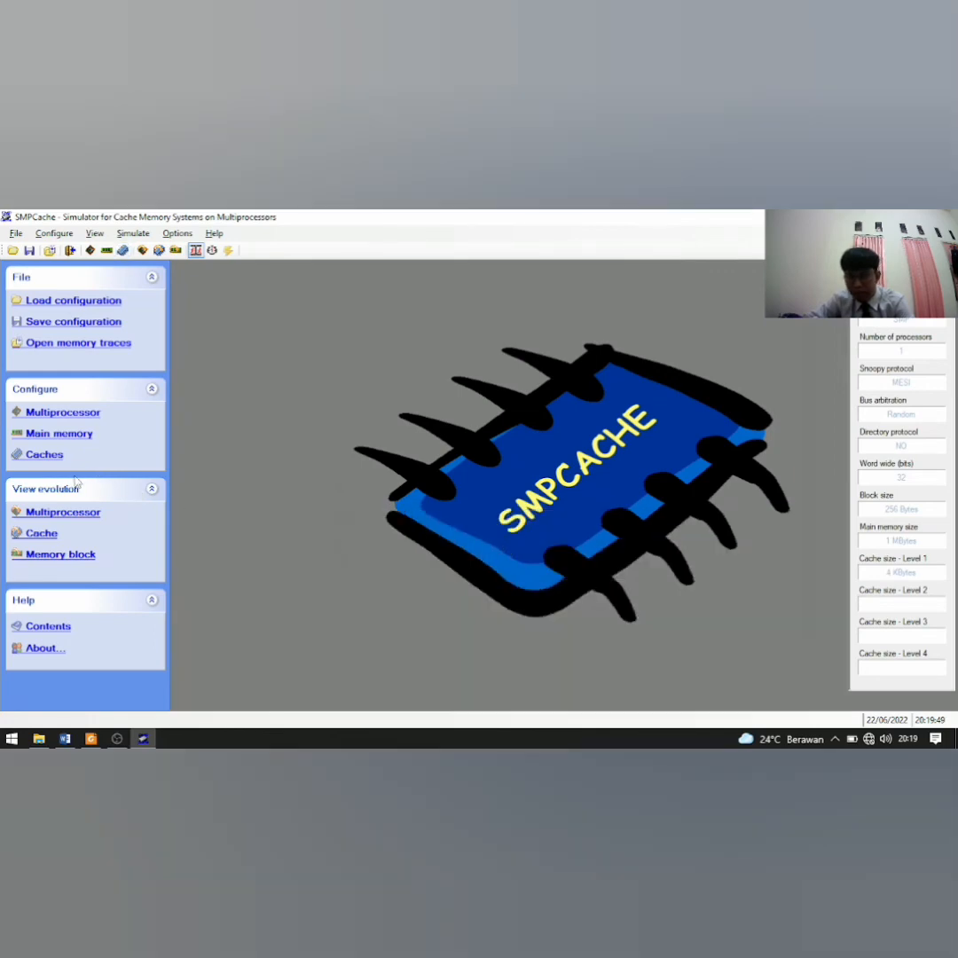
Run the Complete multiprocessor simulation of the 4 KB cache with hits and misses displayed, then perform the final writebacks.
left_click(82, 515)
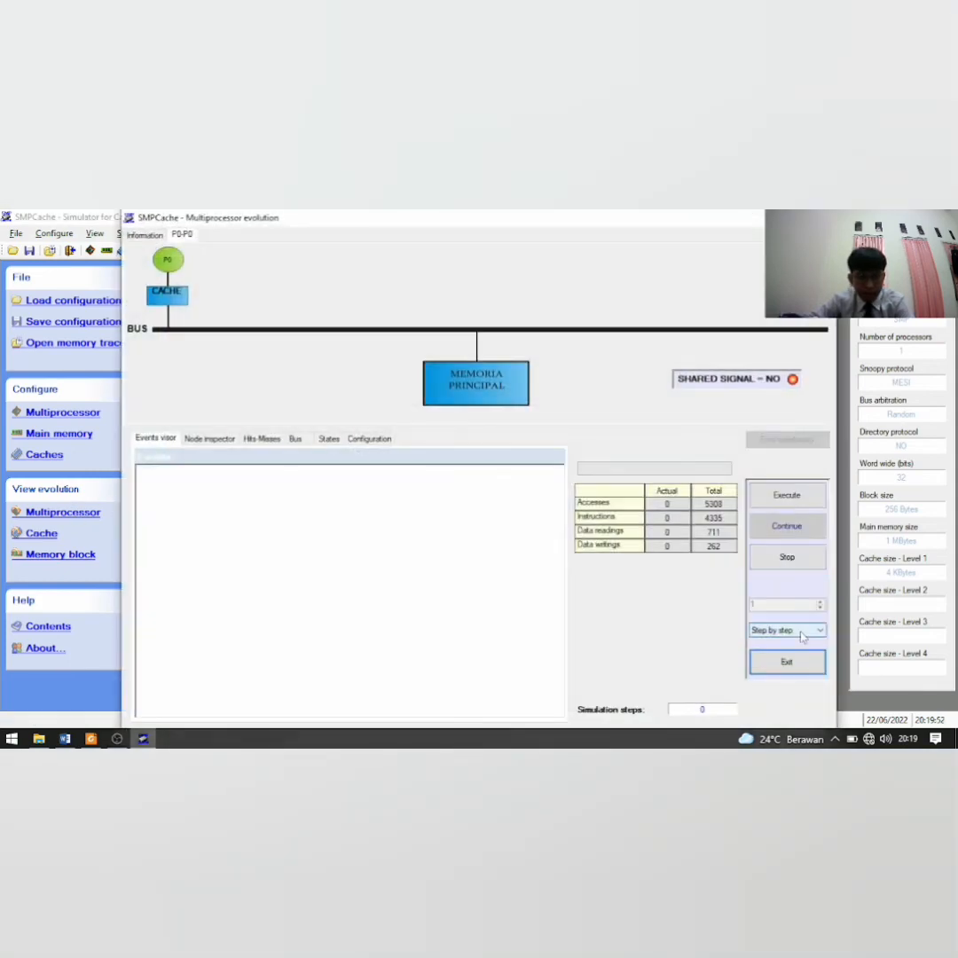
left_click(761, 631)
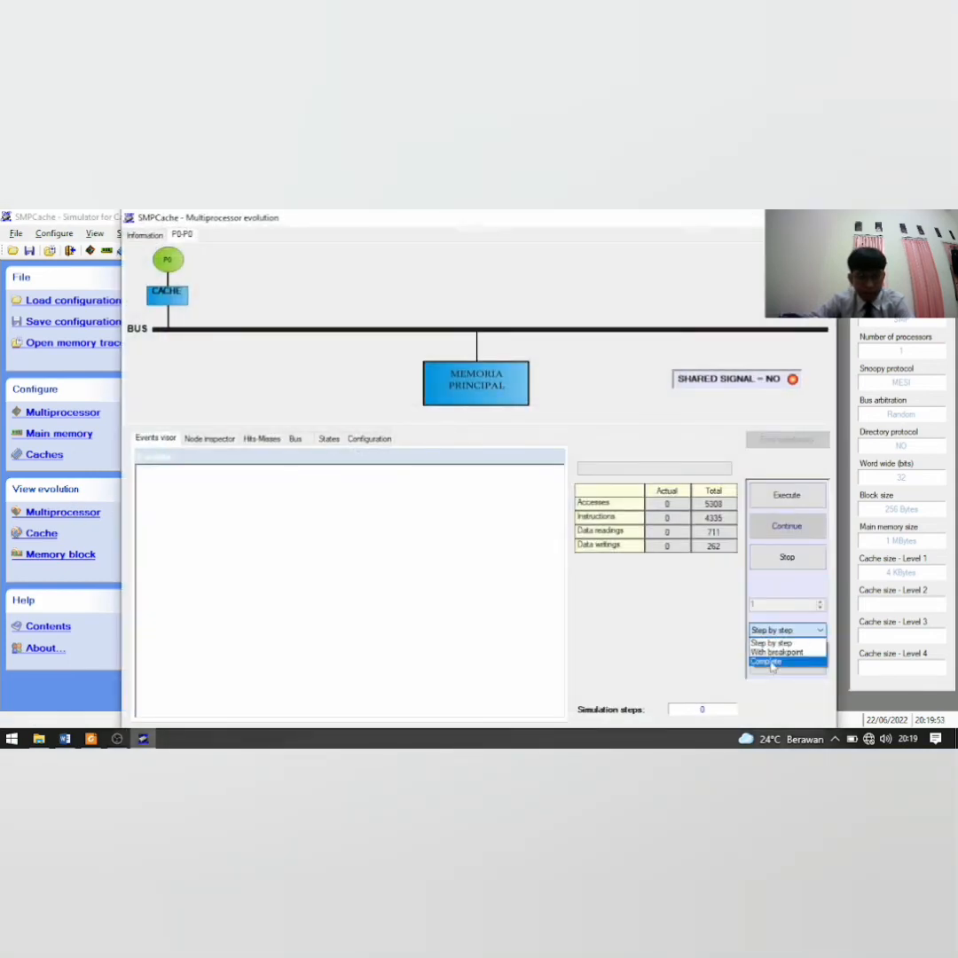
left_click(768, 663)
left_click(802, 500)
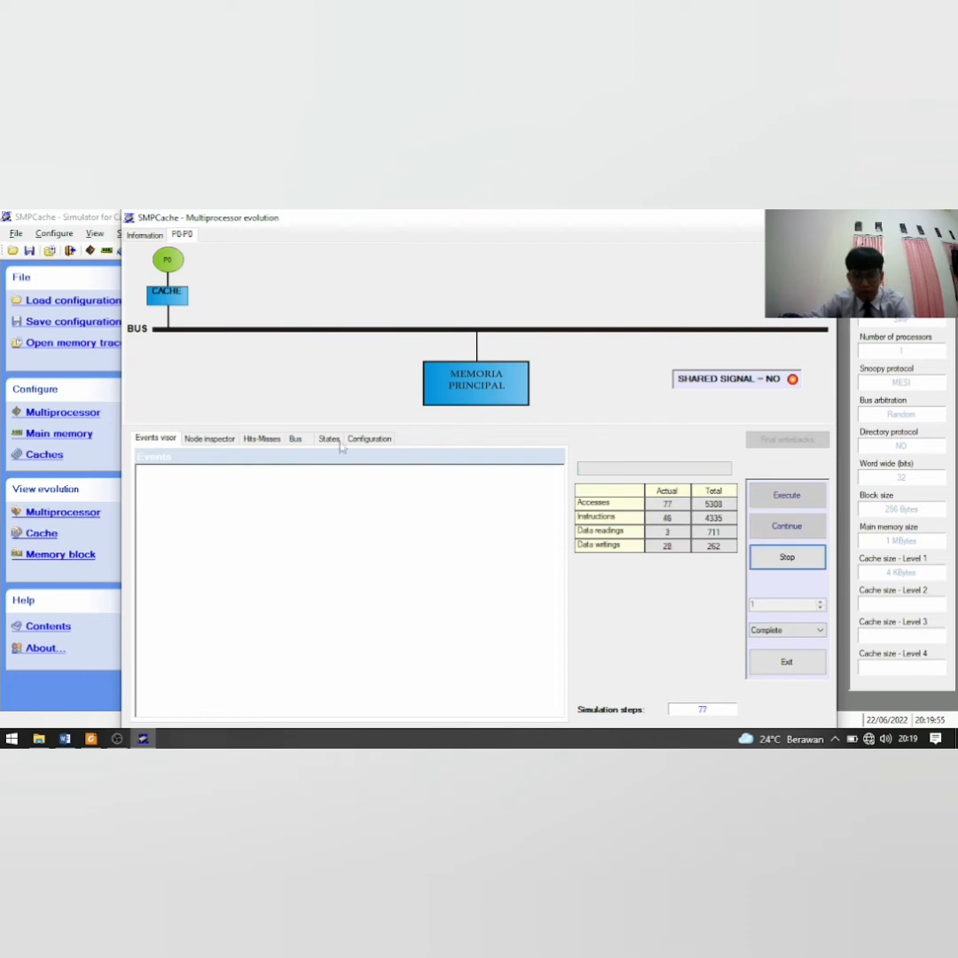
left_click(268, 443)
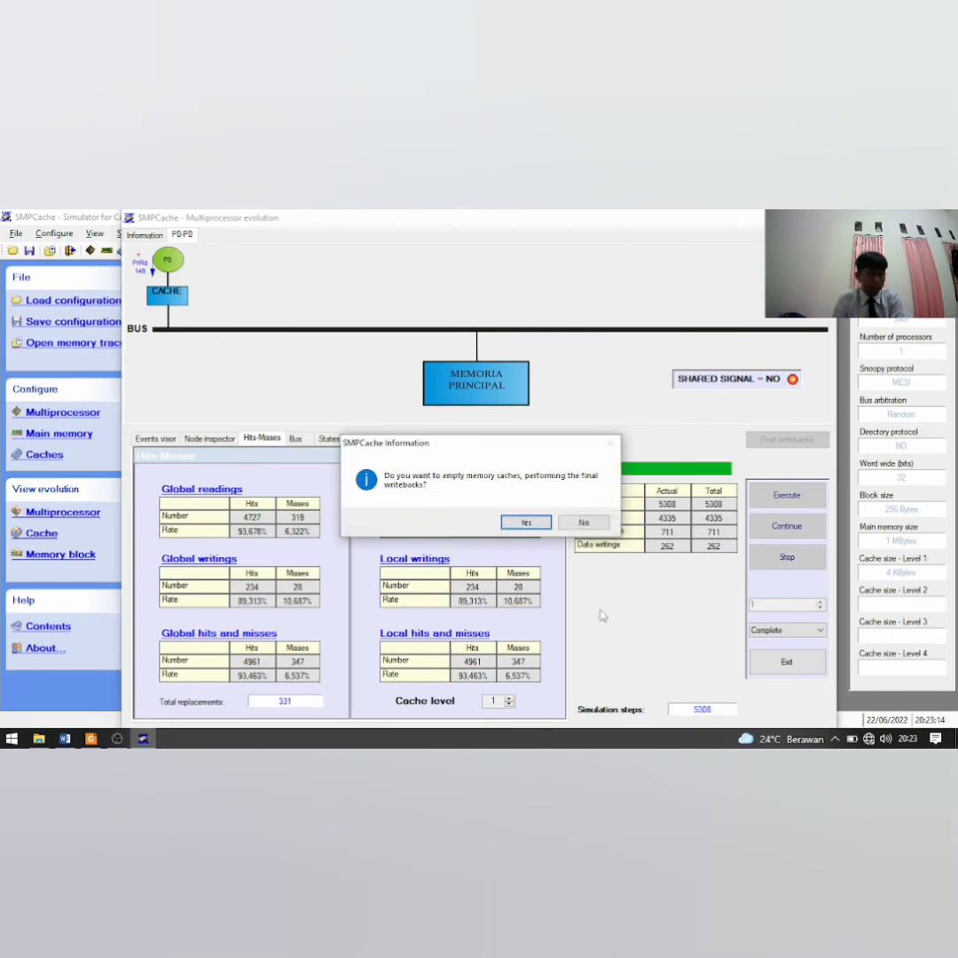
left_click(505, 524)
left_click(479, 563)
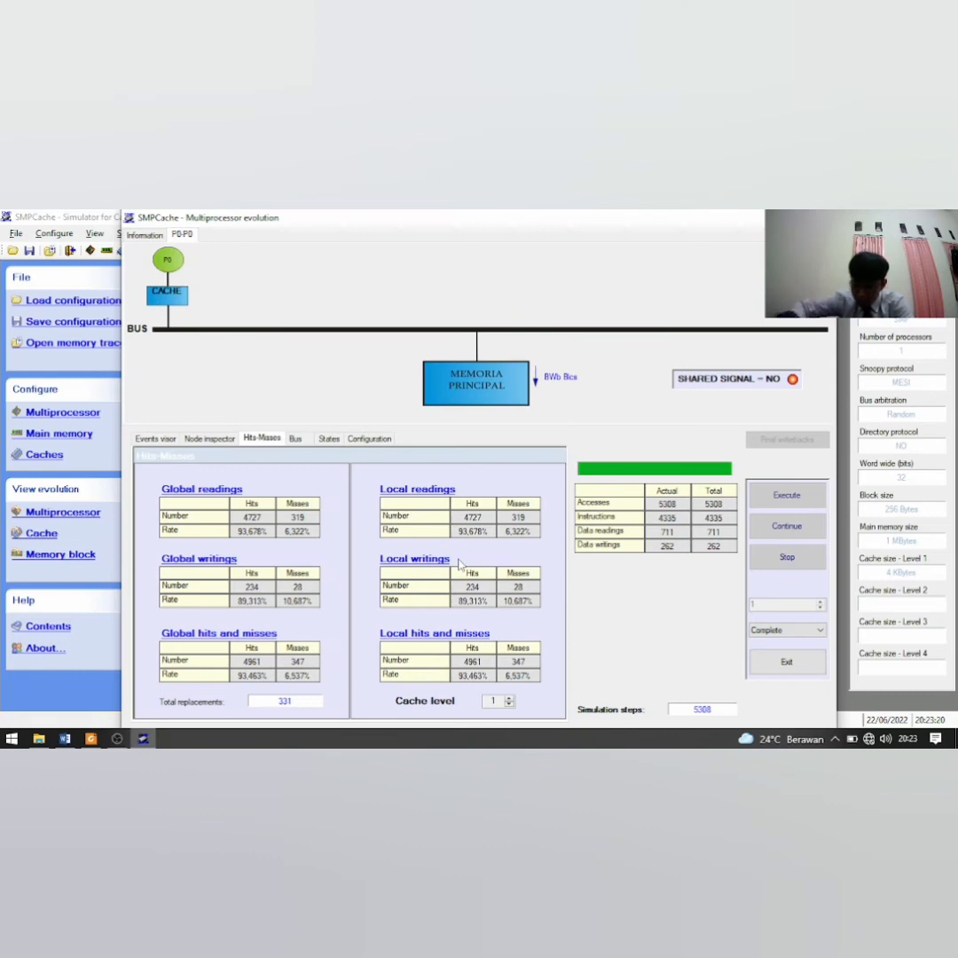
Snip the Global hits and misses table and paste it into the Full Associative 4 KB result cell in Word.
key("super+shift+s")
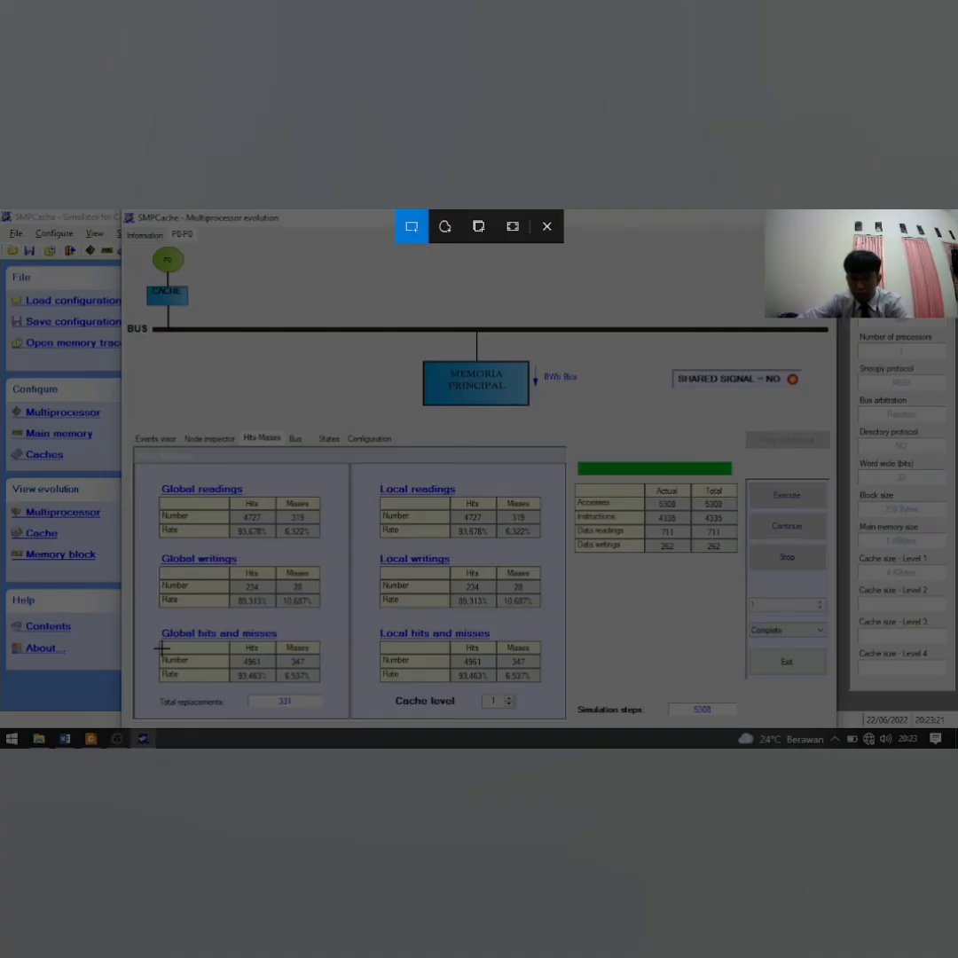
left_click_drag(152, 626, 325, 686)
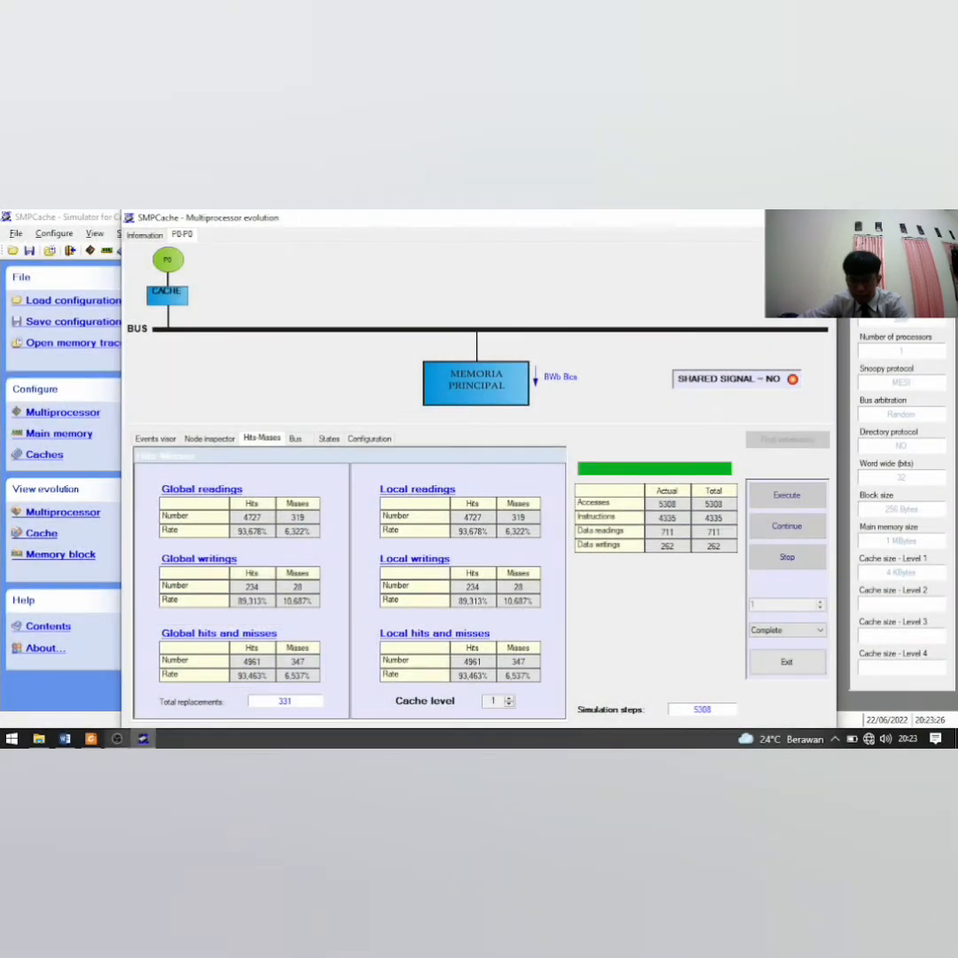
left_click(66, 739)
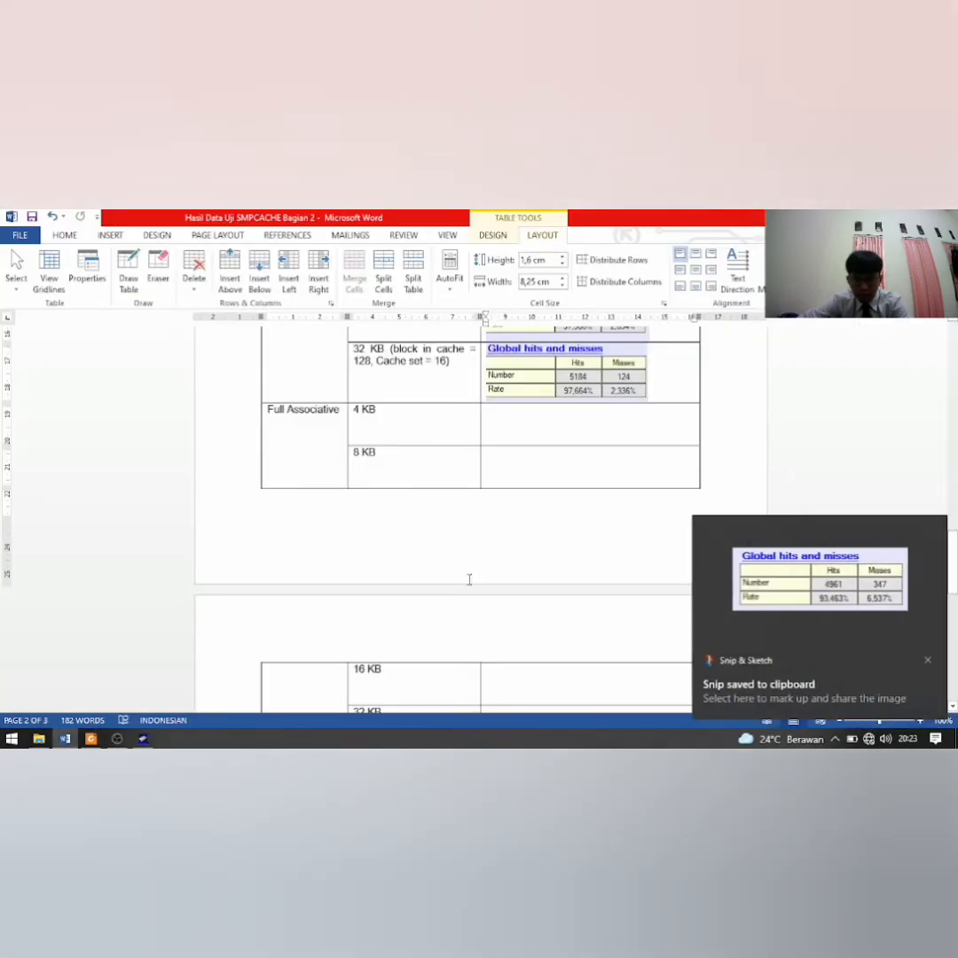
left_click(501, 427)
key("ctrl+v")
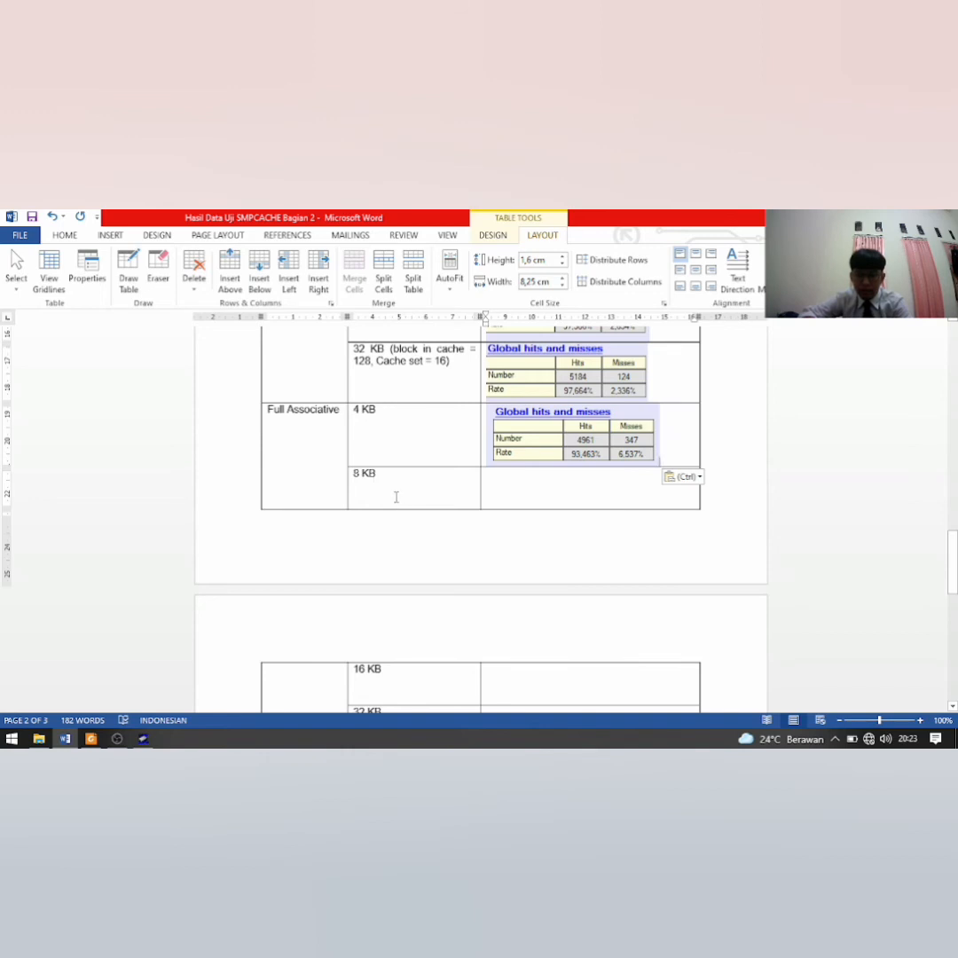
scroll(396, 507, "down", 2)
scroll(396, 507, "up", 1)
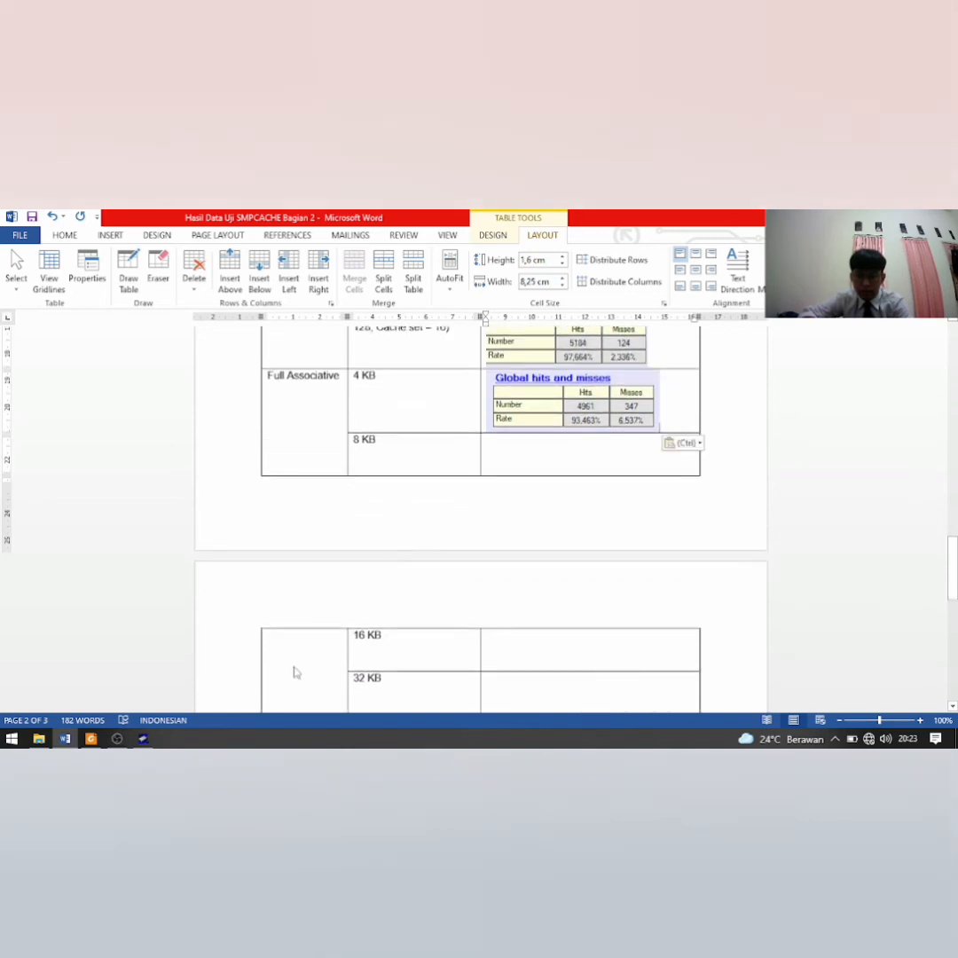
Switch to SMPCache, exit the finished simulation and configure the cache with 32 blocks and Fully-Associative mapping.
left_click(146, 741)
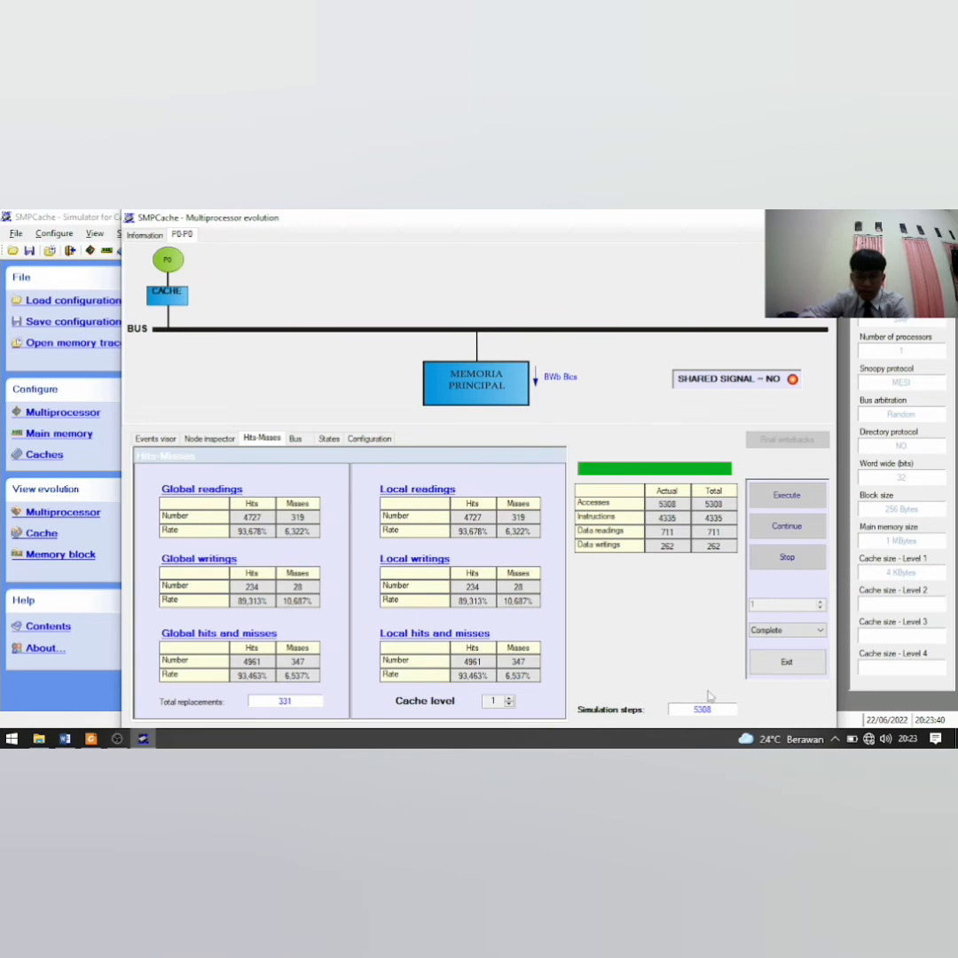
left_click(786, 662)
left_click(40, 456)
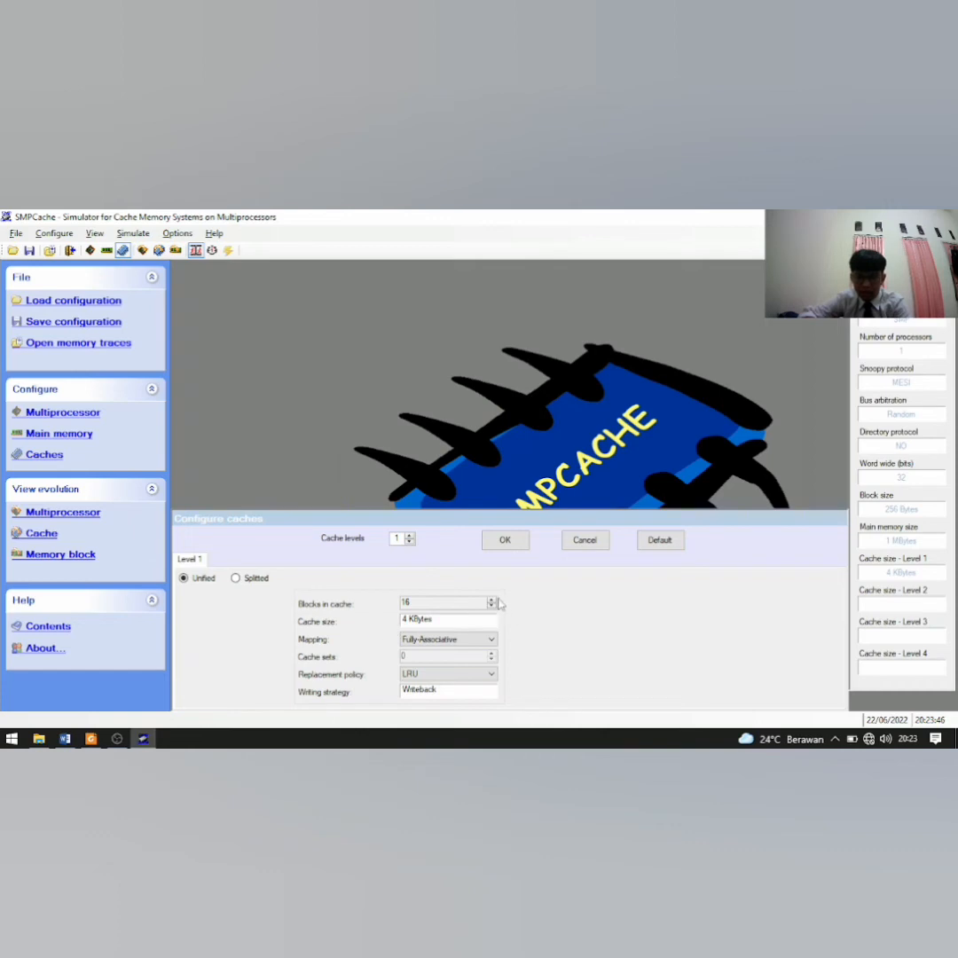
left_click(433, 646)
left_click(448, 668)
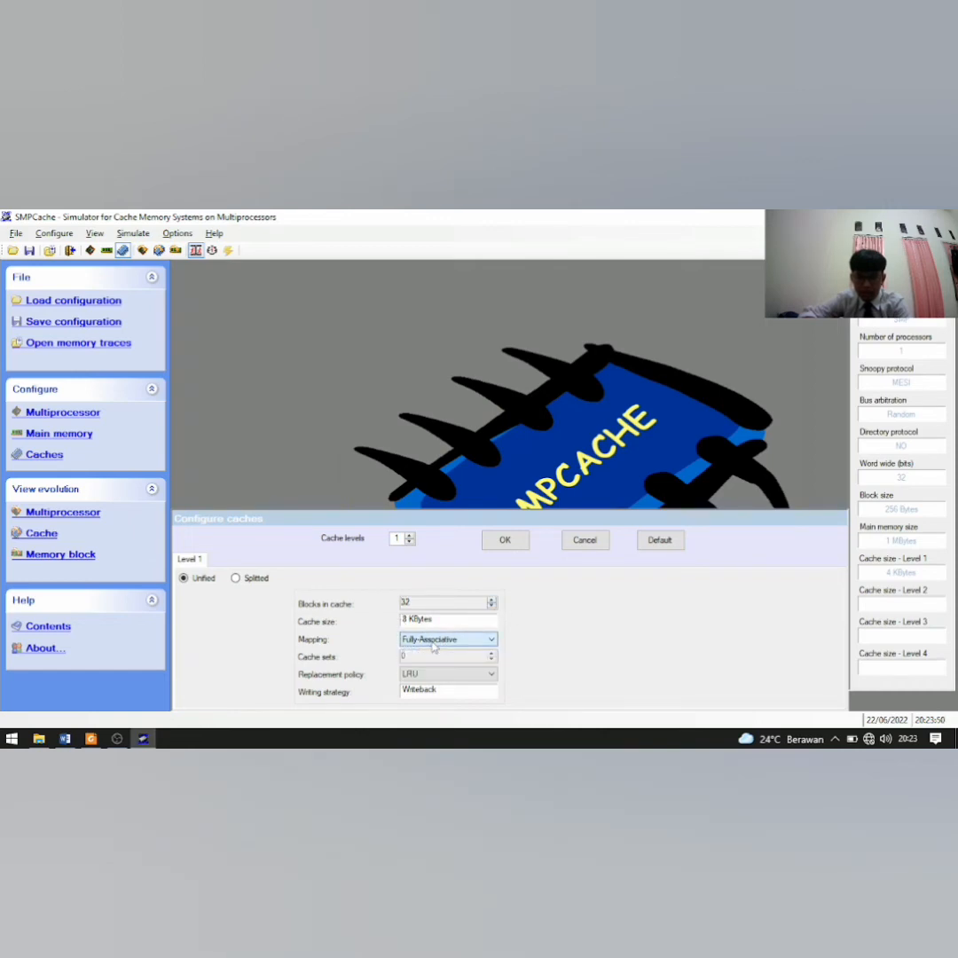
left_click(503, 543)
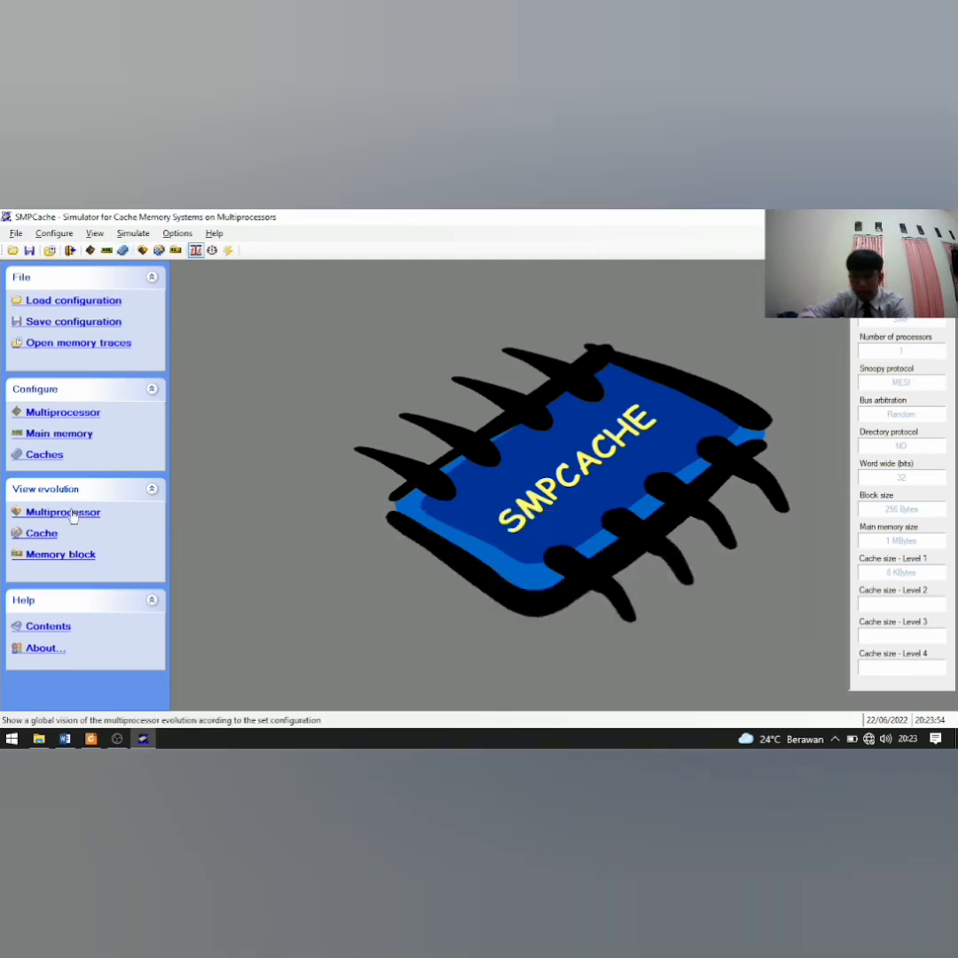
Run the Complete multiprocessor simulation of the 8 KB fully associative cache, showing hits and misses, and perform the final writebacks.
left_click(74, 515)
left_click(437, 519)
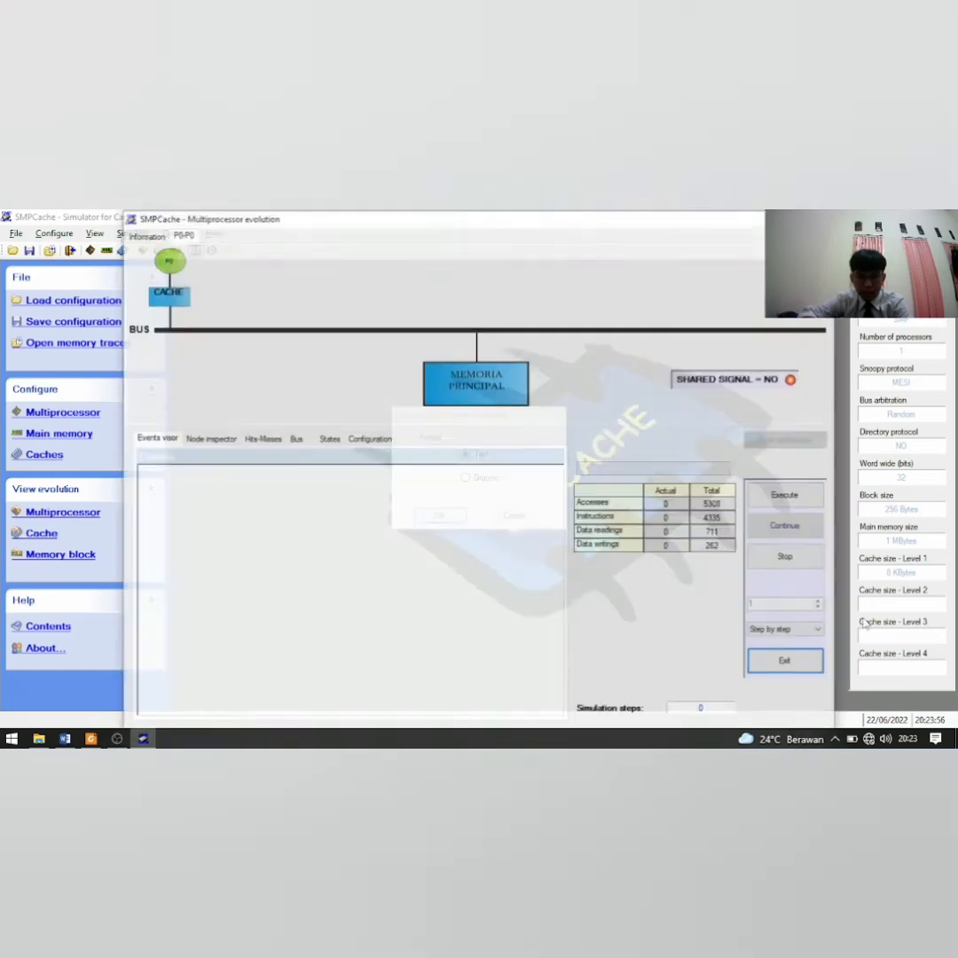
left_click(777, 630)
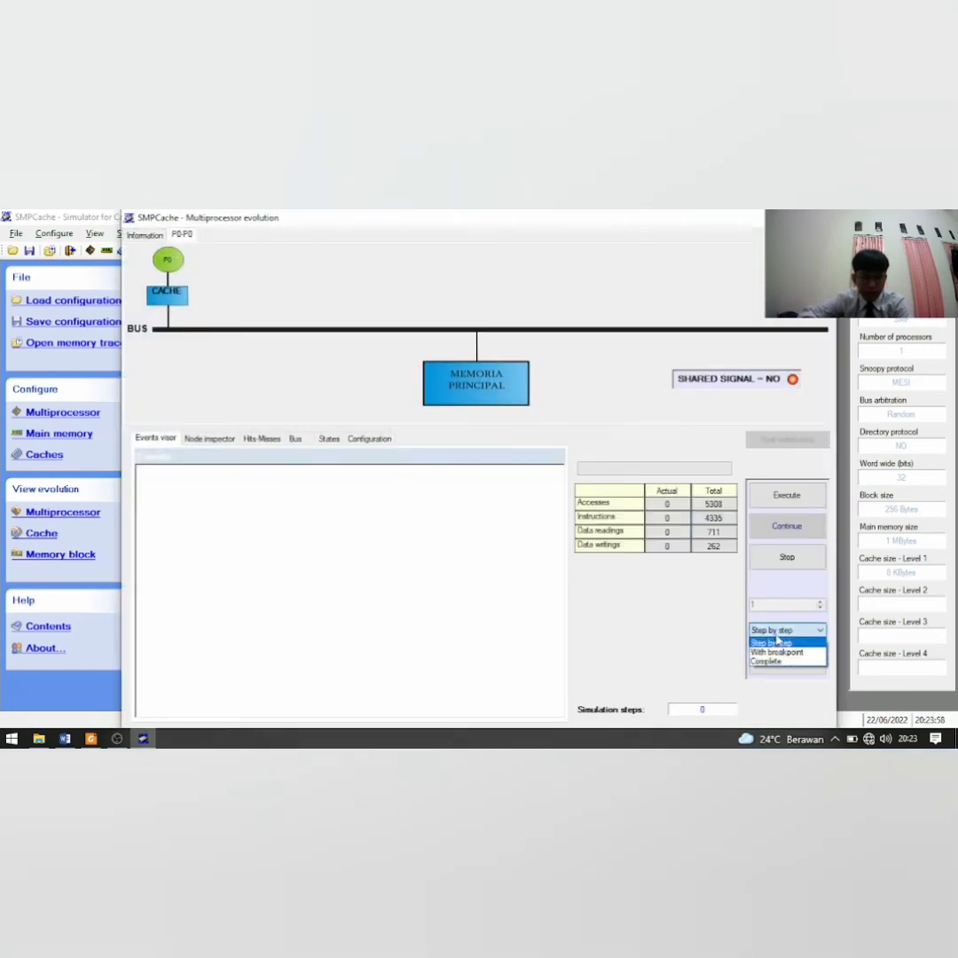
left_click(780, 661)
left_click(769, 496)
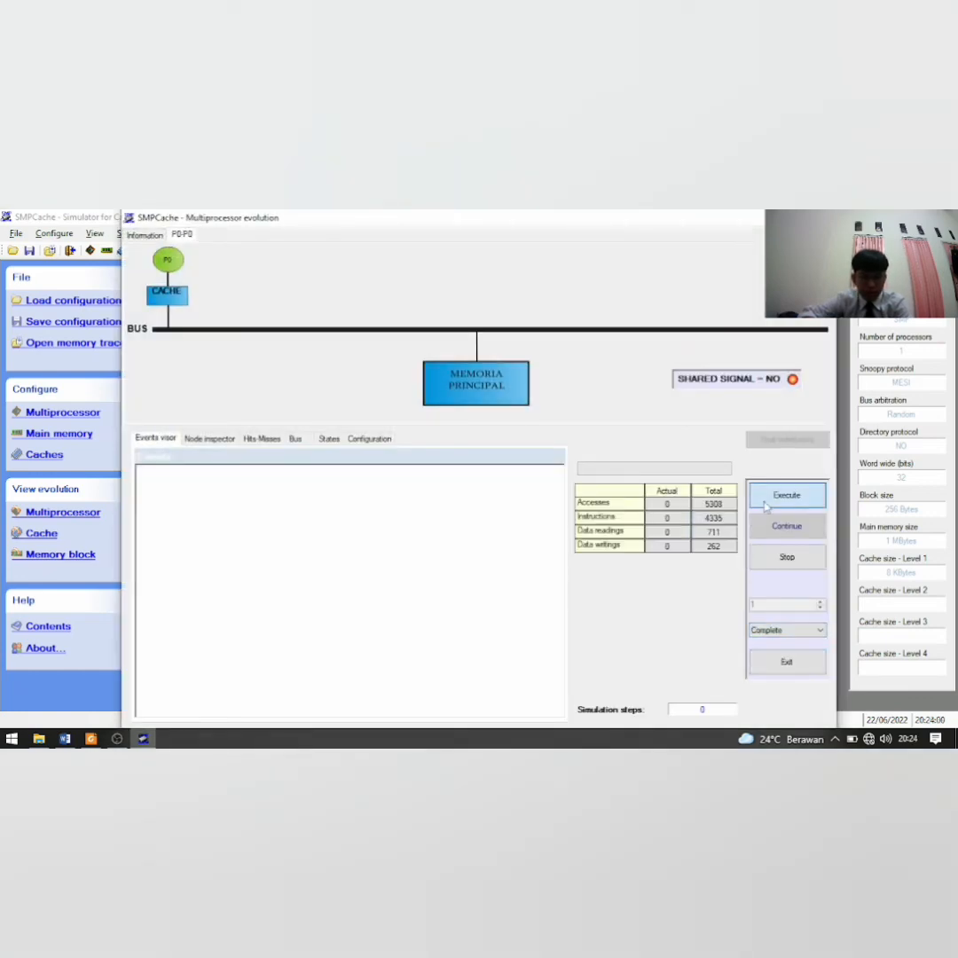
left_click(261, 441)
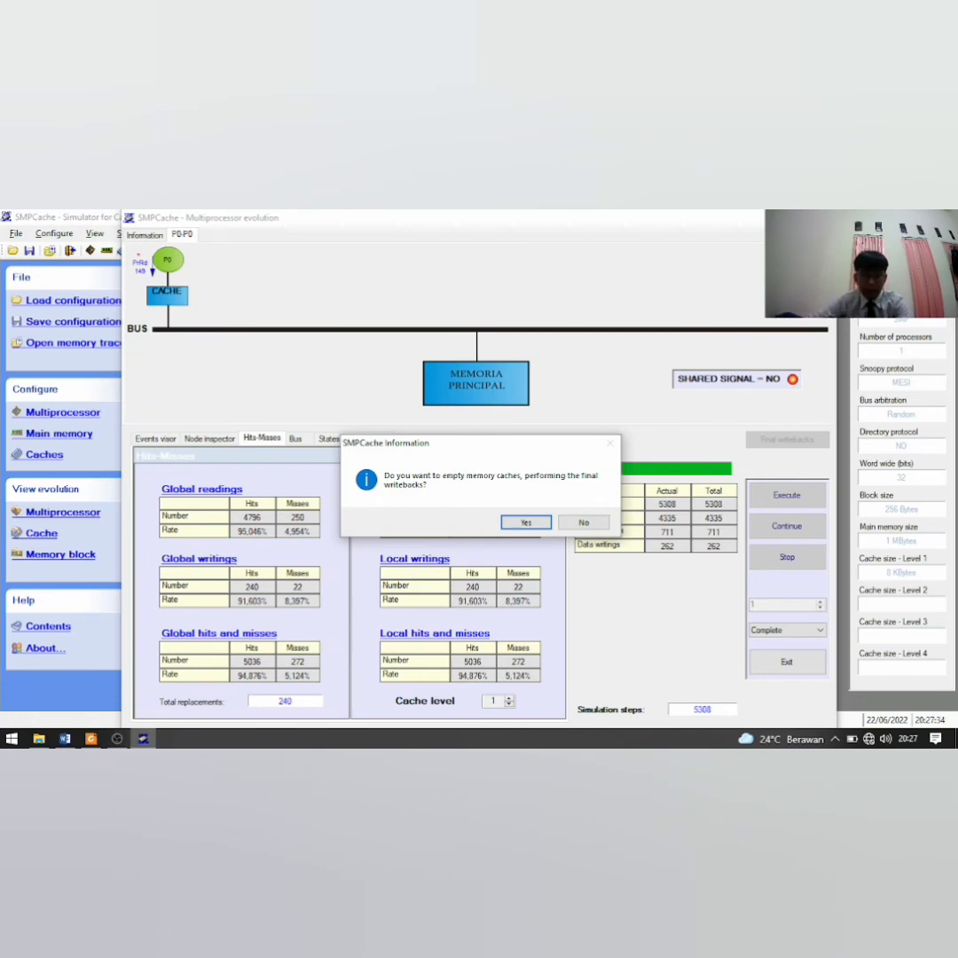
key("Return")
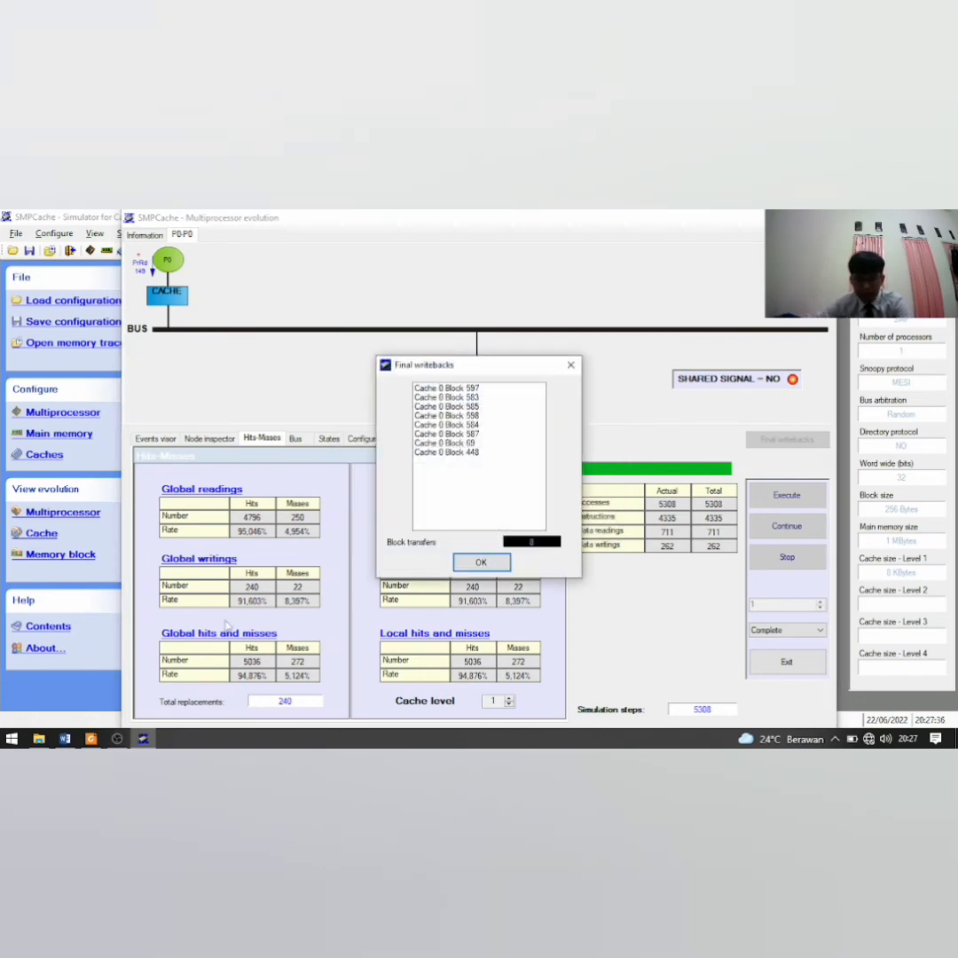
key("Return")
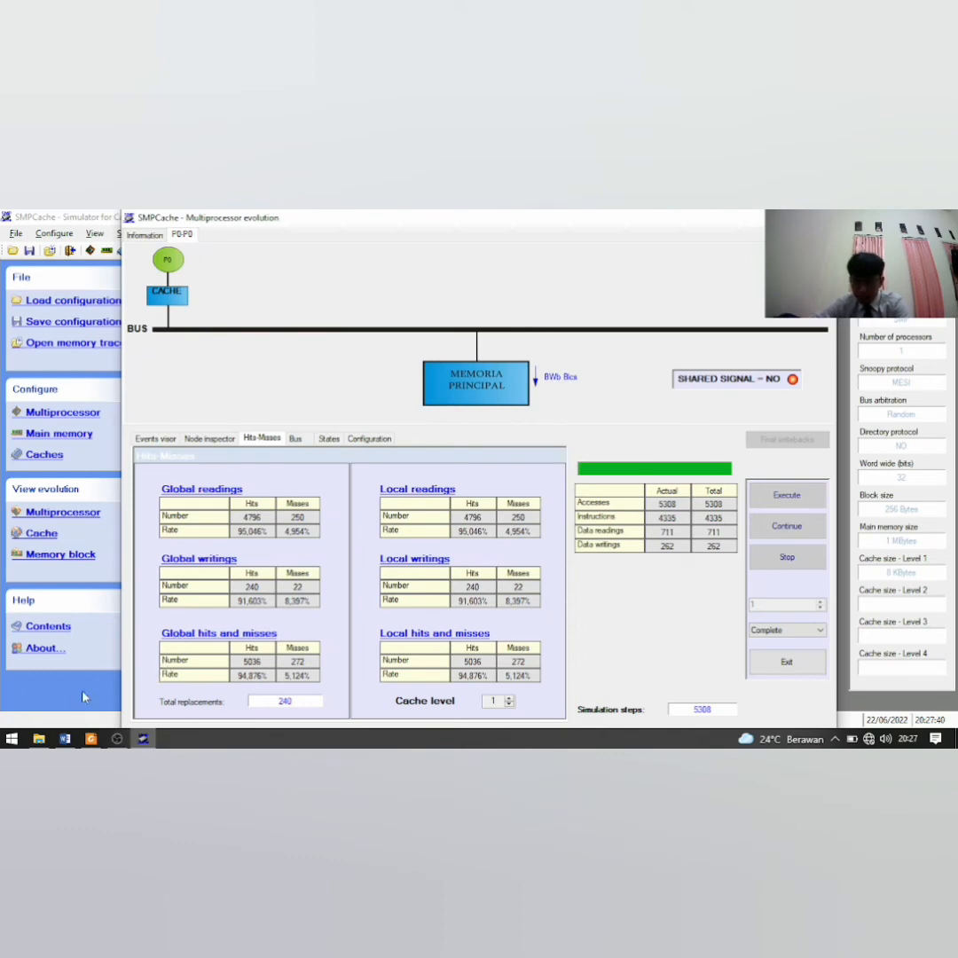
Snip the Global hits and misses table and paste it into the Full Associative 8 KB result cell in Word.
key("super+shift+s")
mouse_move(160, 624)
left_mouse_down()
mouse_move(286, 665)
mouse_move(313, 688)
mouse_move(324, 684)
left_mouse_up()
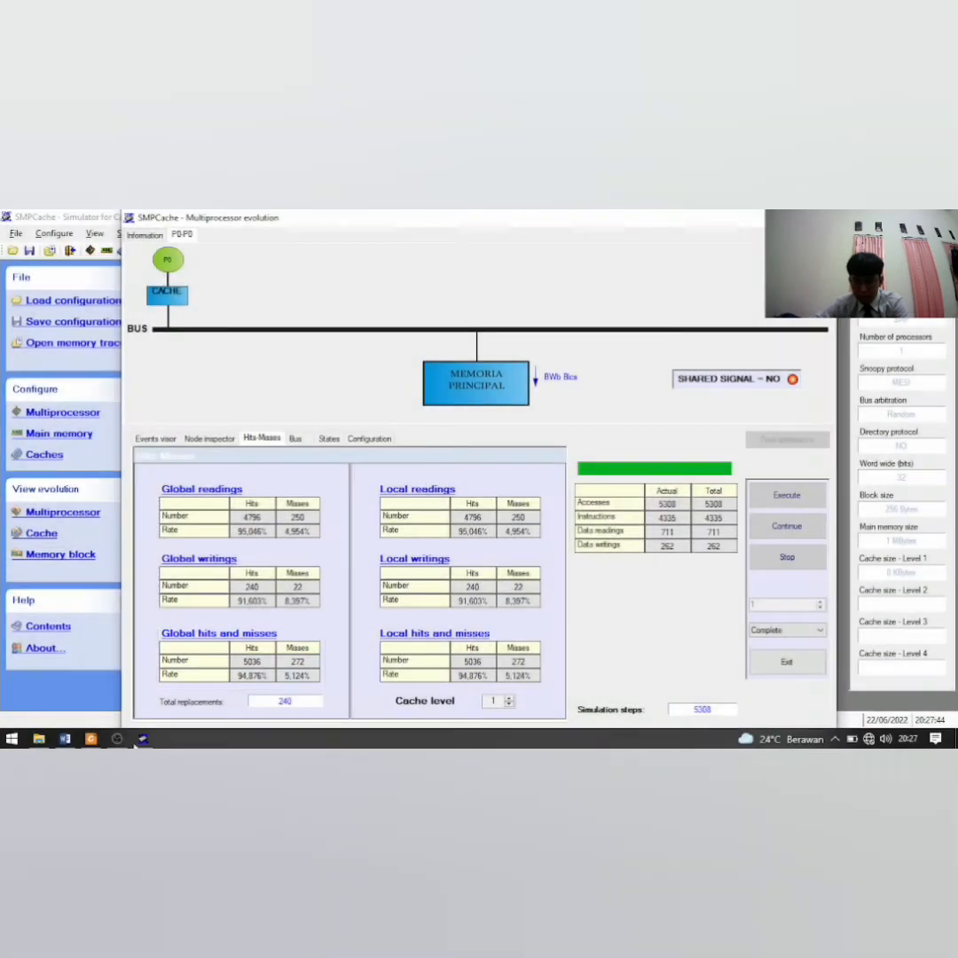
left_click(65, 739)
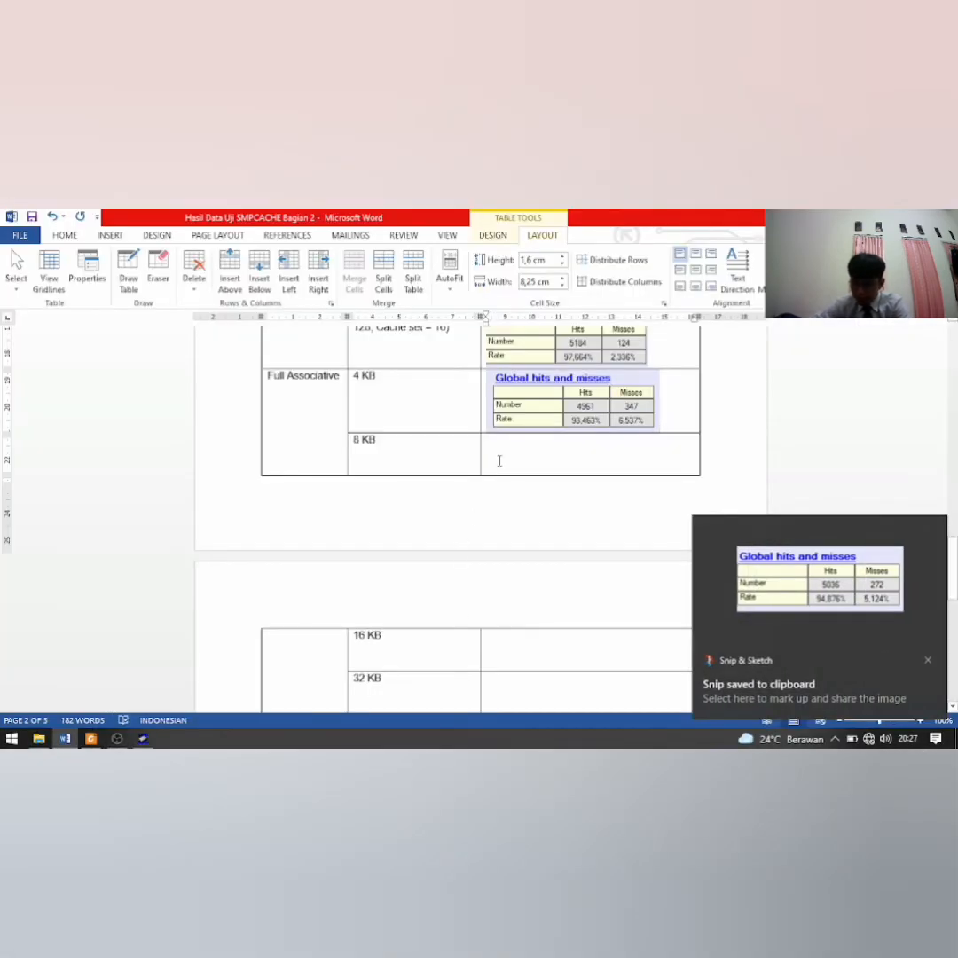
key("ctrl+v")
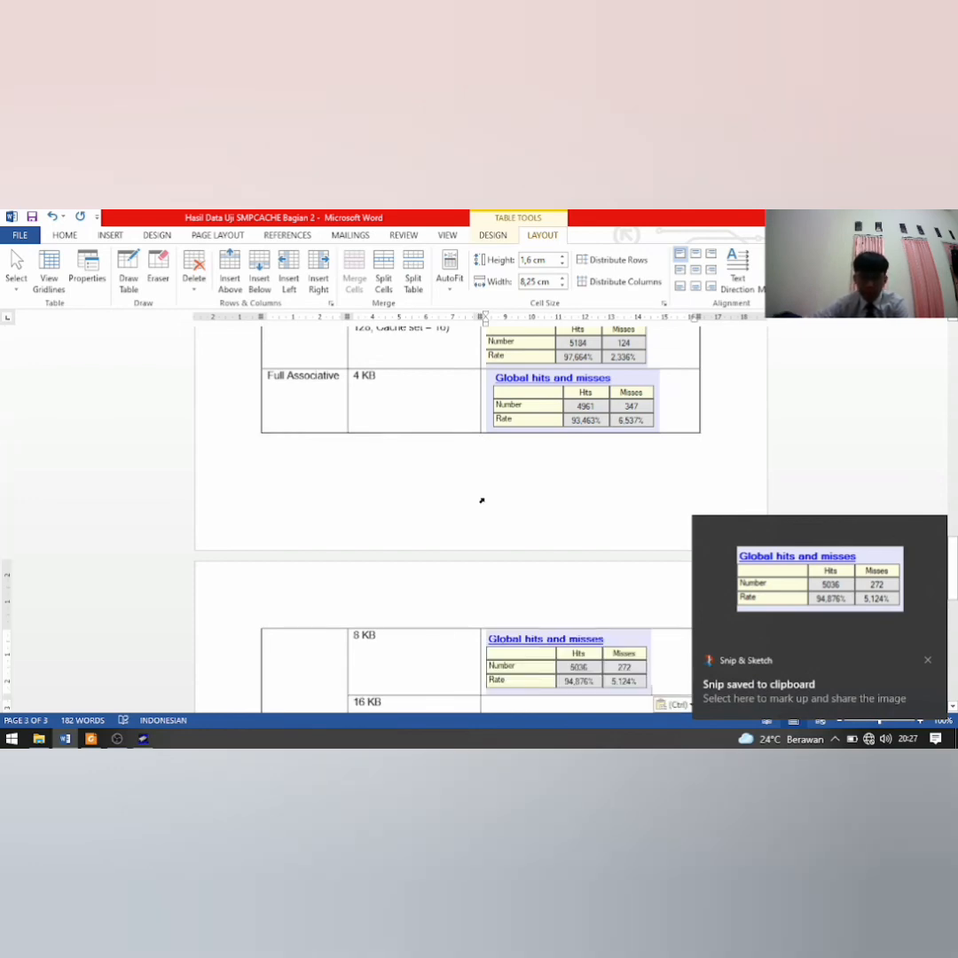
scroll(481, 500, "down", 4)
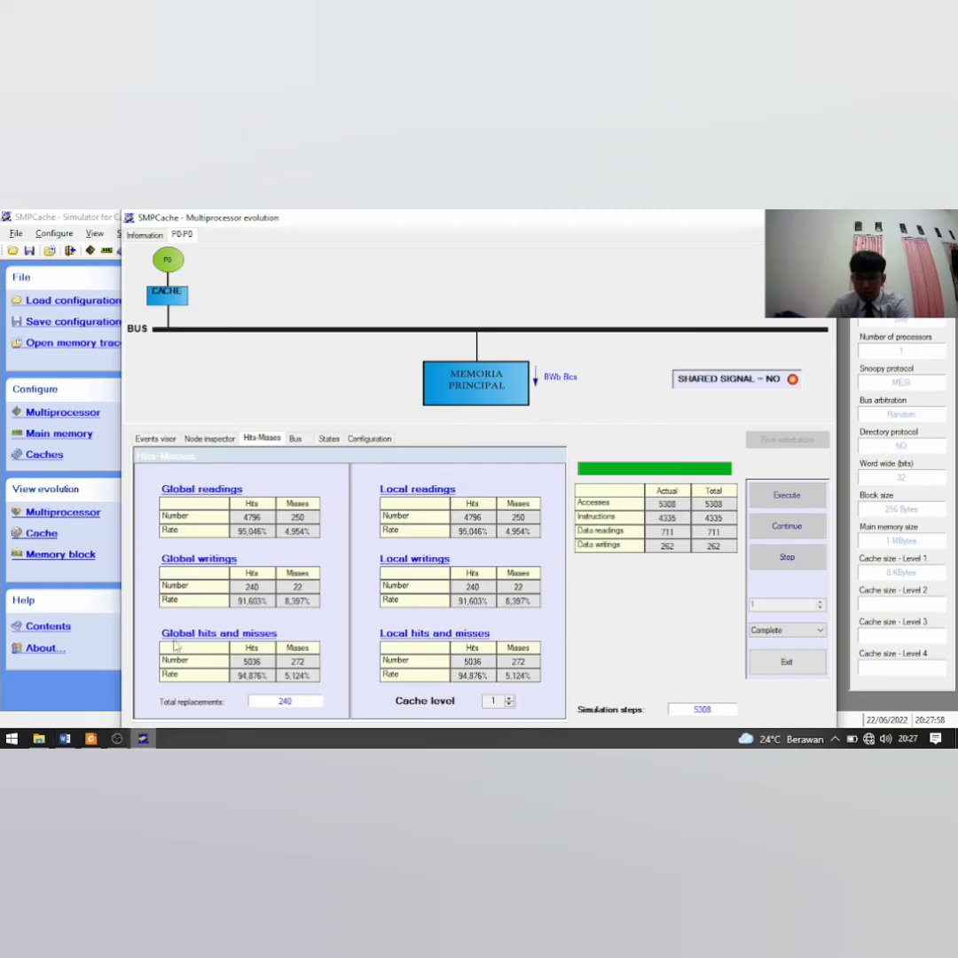
Switch to SMPCache, exit the finished simulation and raise the number of cache blocks to give a 16 KB Fully-Associative cache.
left_click(142, 738)
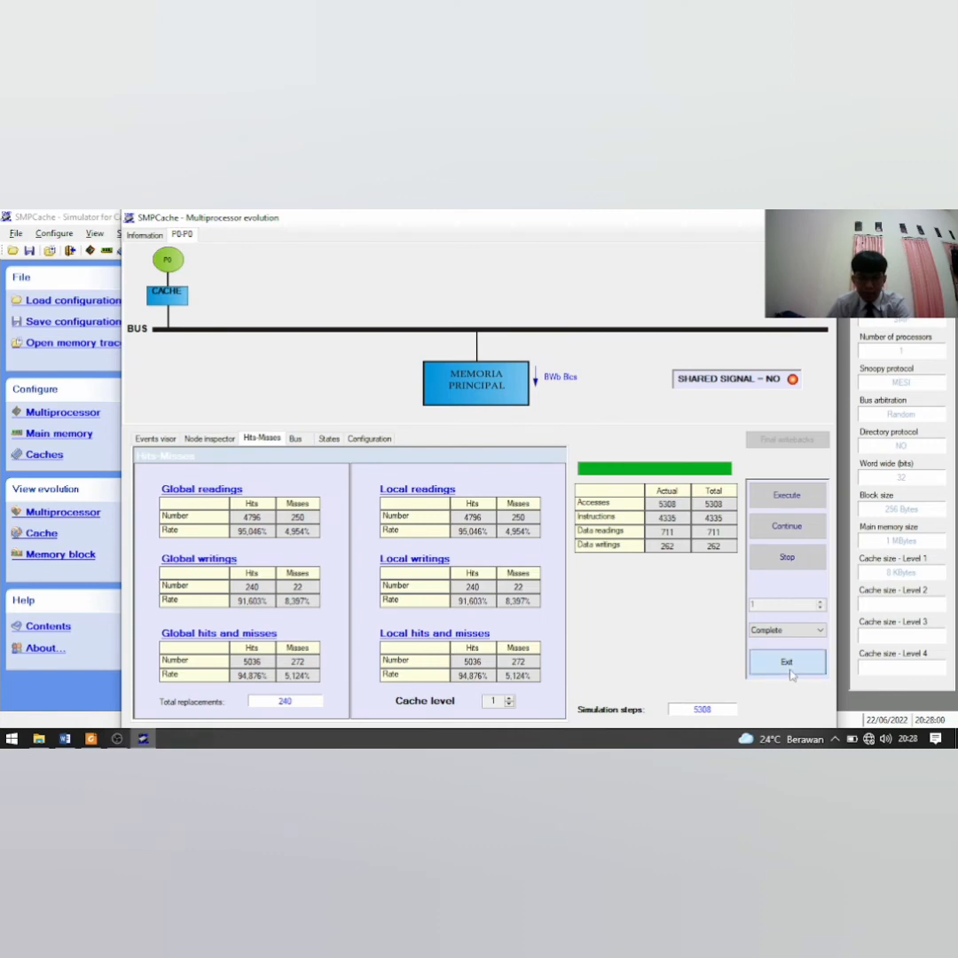
left_click(788, 664)
left_click(44, 455)
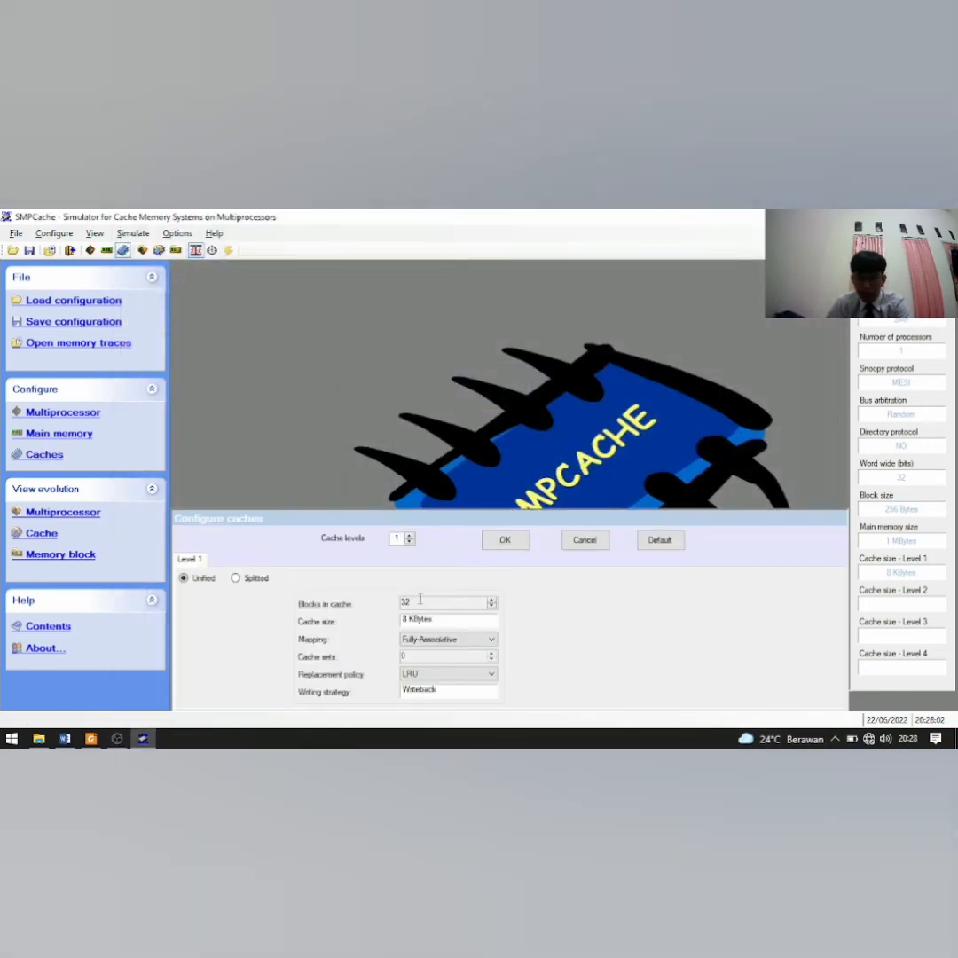
left_click(492, 602)
left_click(502, 543)
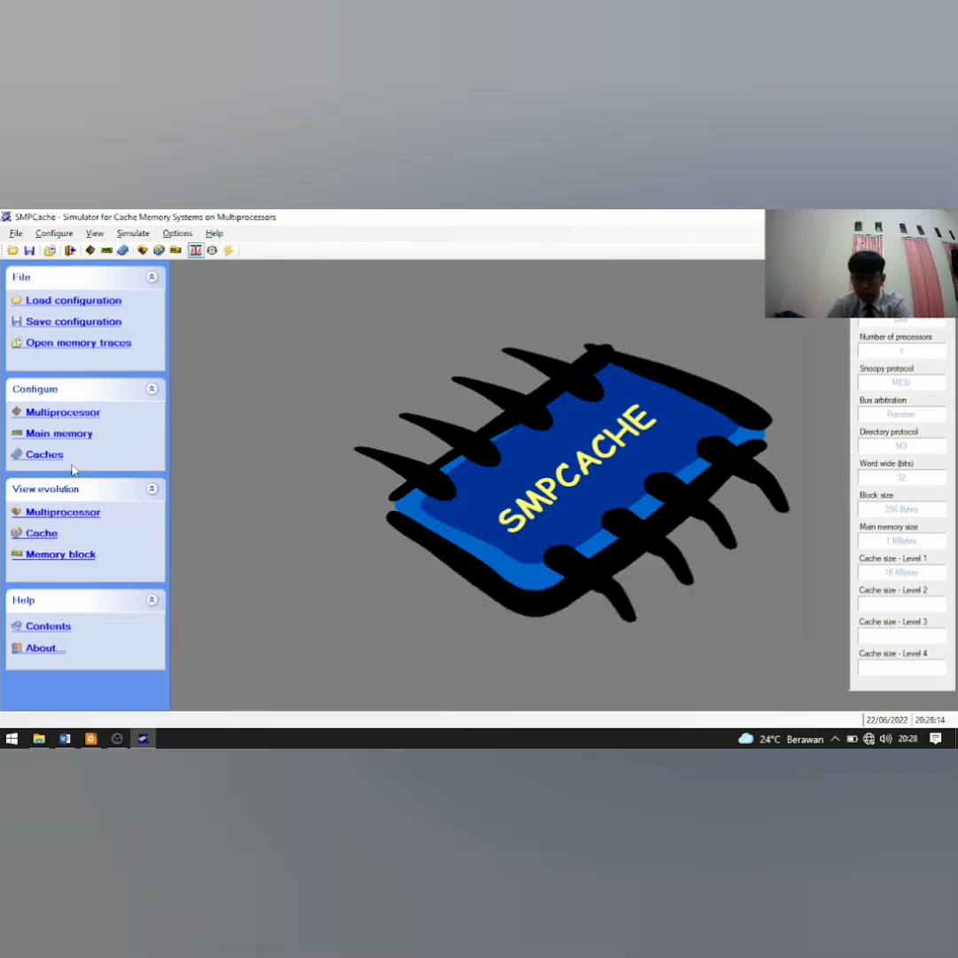
Run the Complete multiprocessor simulation of the 16 KB fully associative cache in text format, showing hits and misses, and perform the final writebacks.
left_click(63, 512)
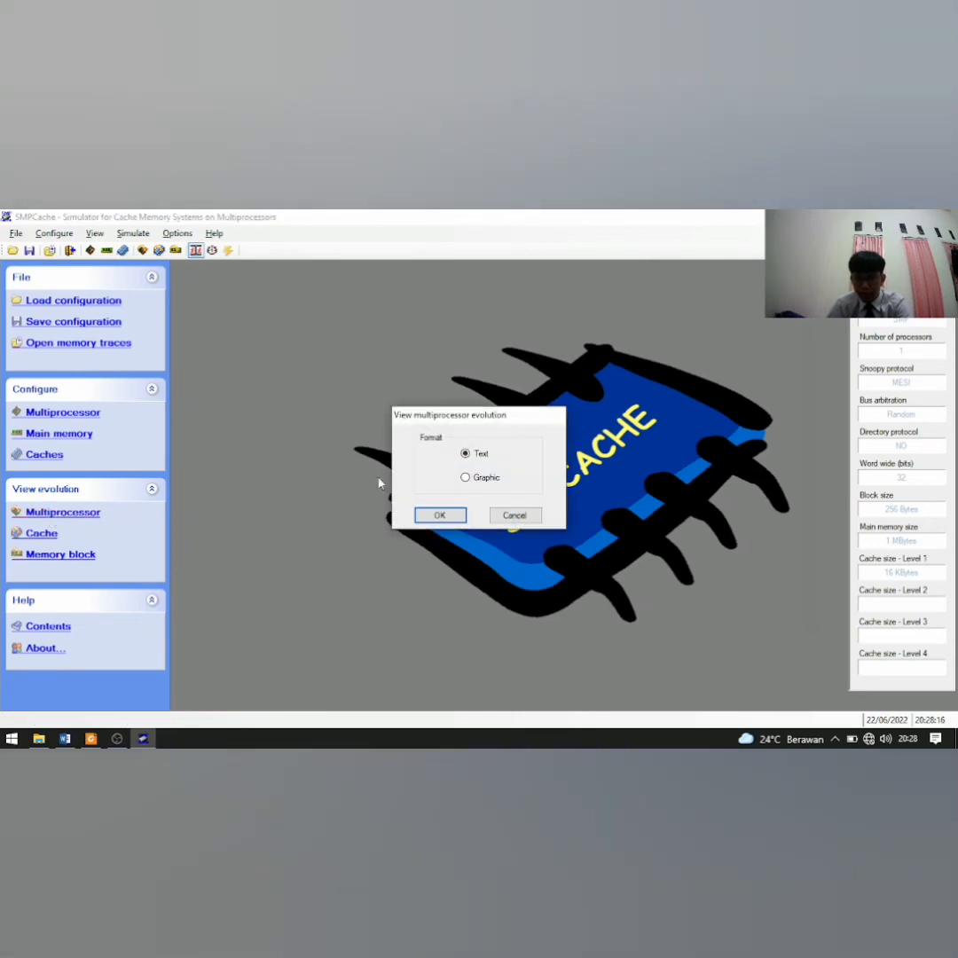
left_click(439, 515)
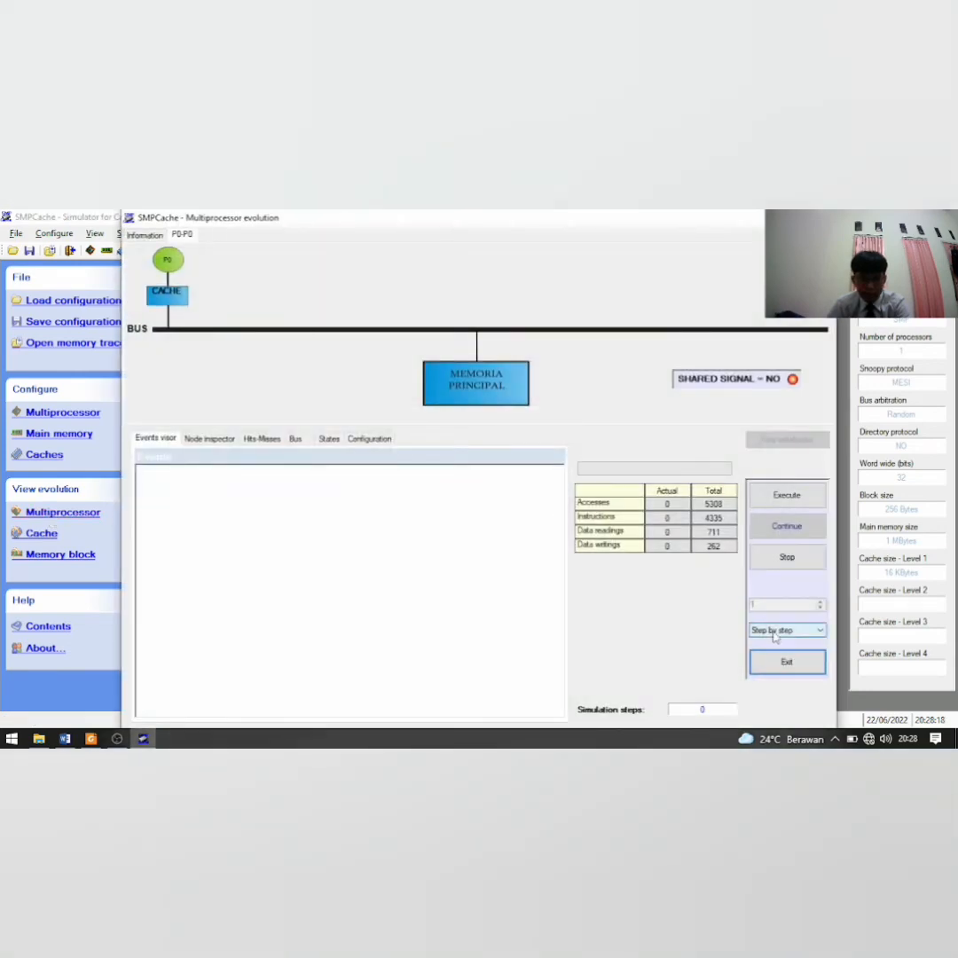
left_click(774, 632)
left_click(798, 665)
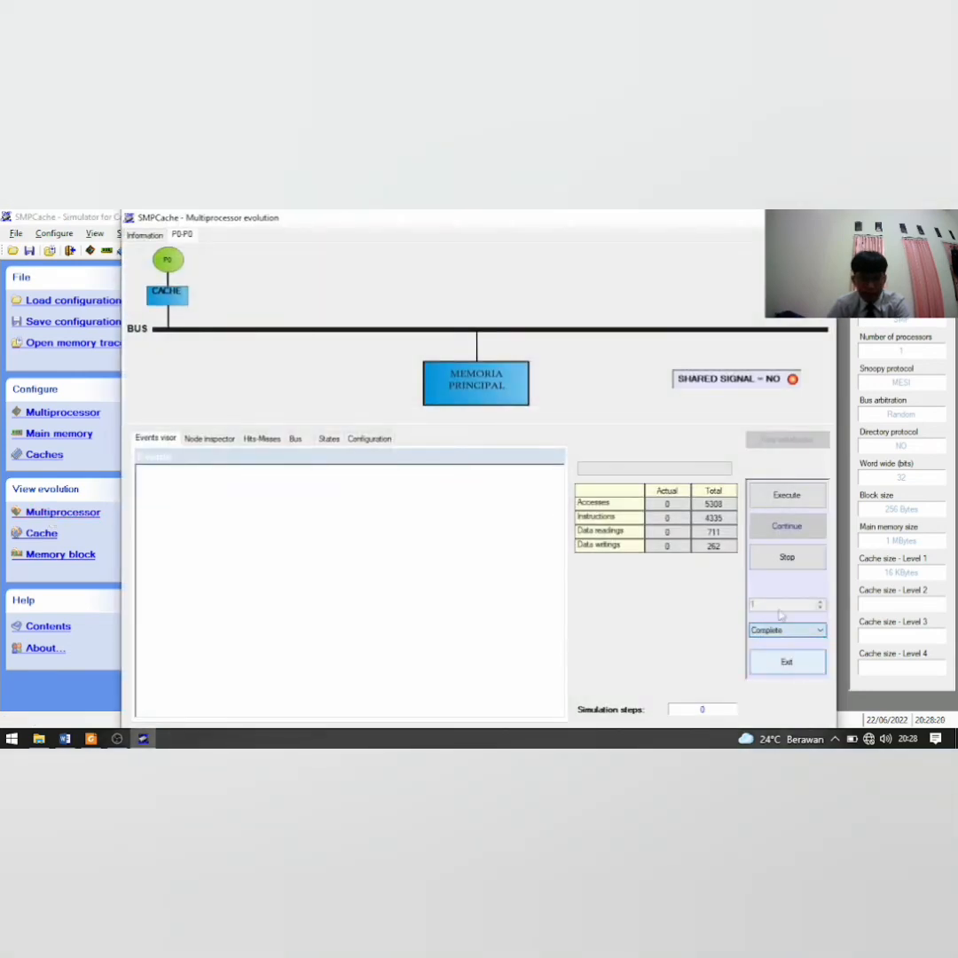
left_click(781, 499)
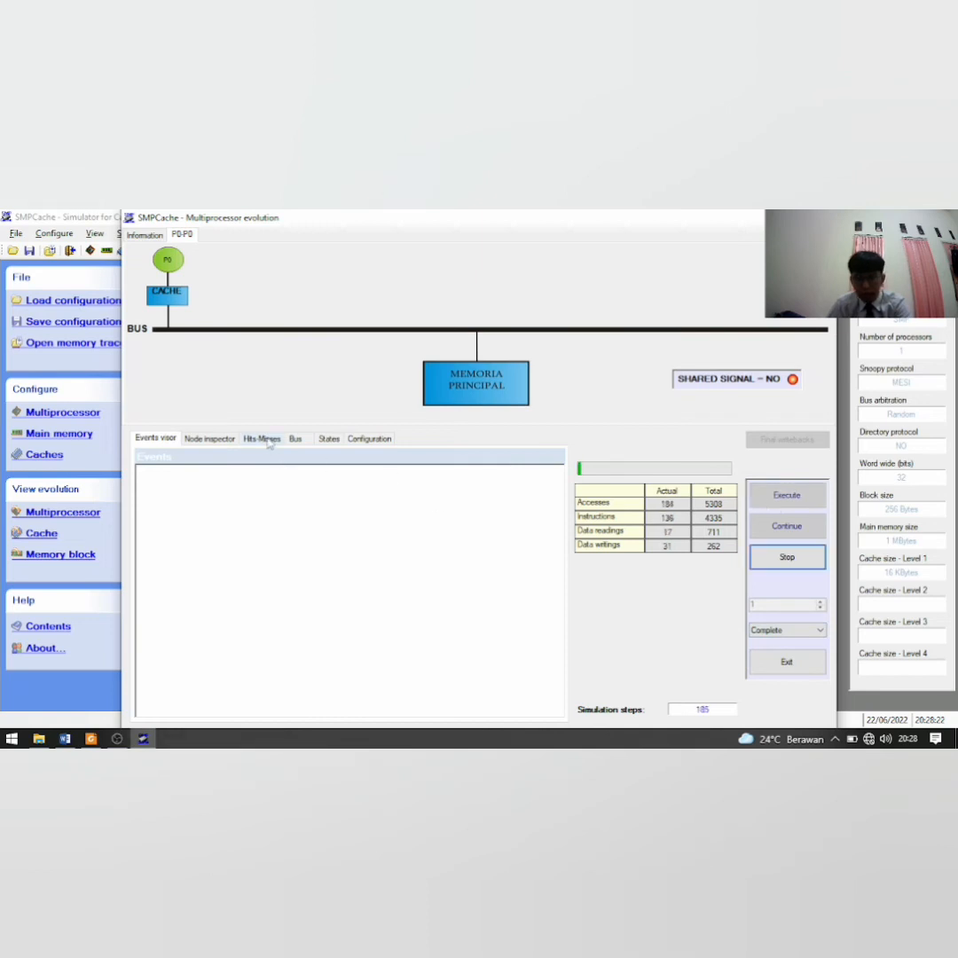
left_click(264, 438)
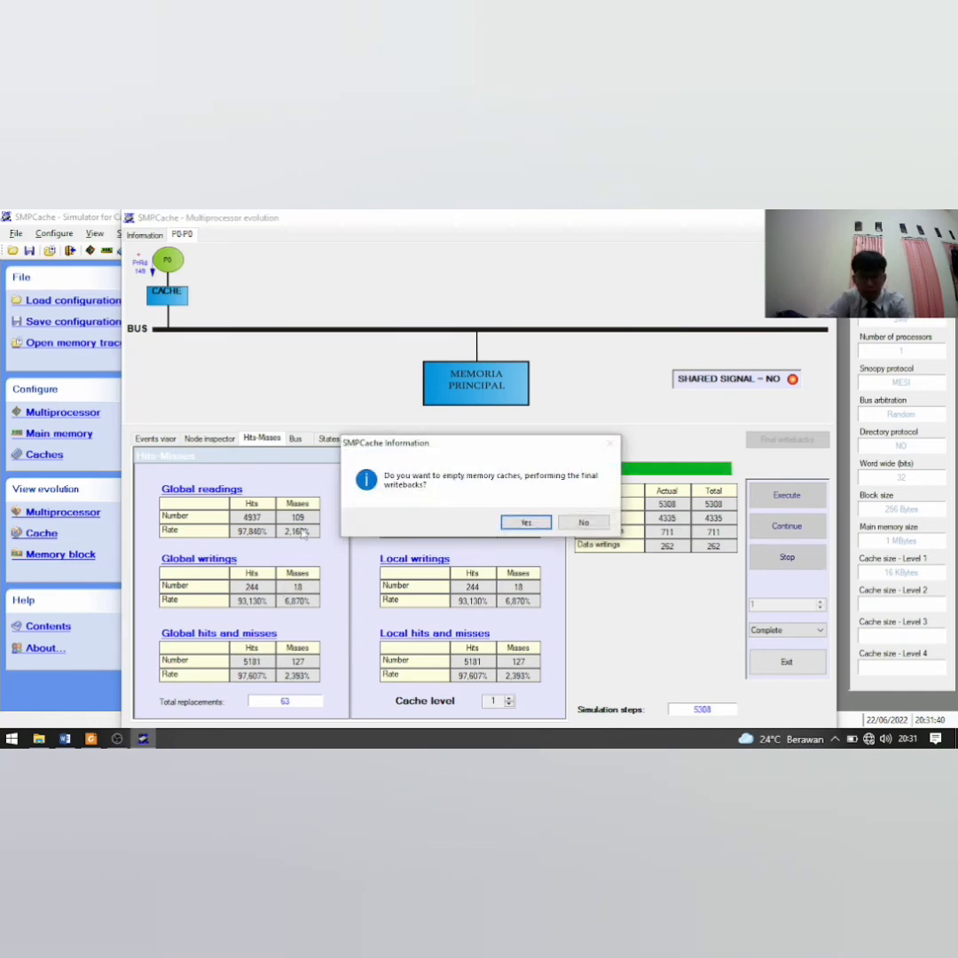
left_click(524, 523)
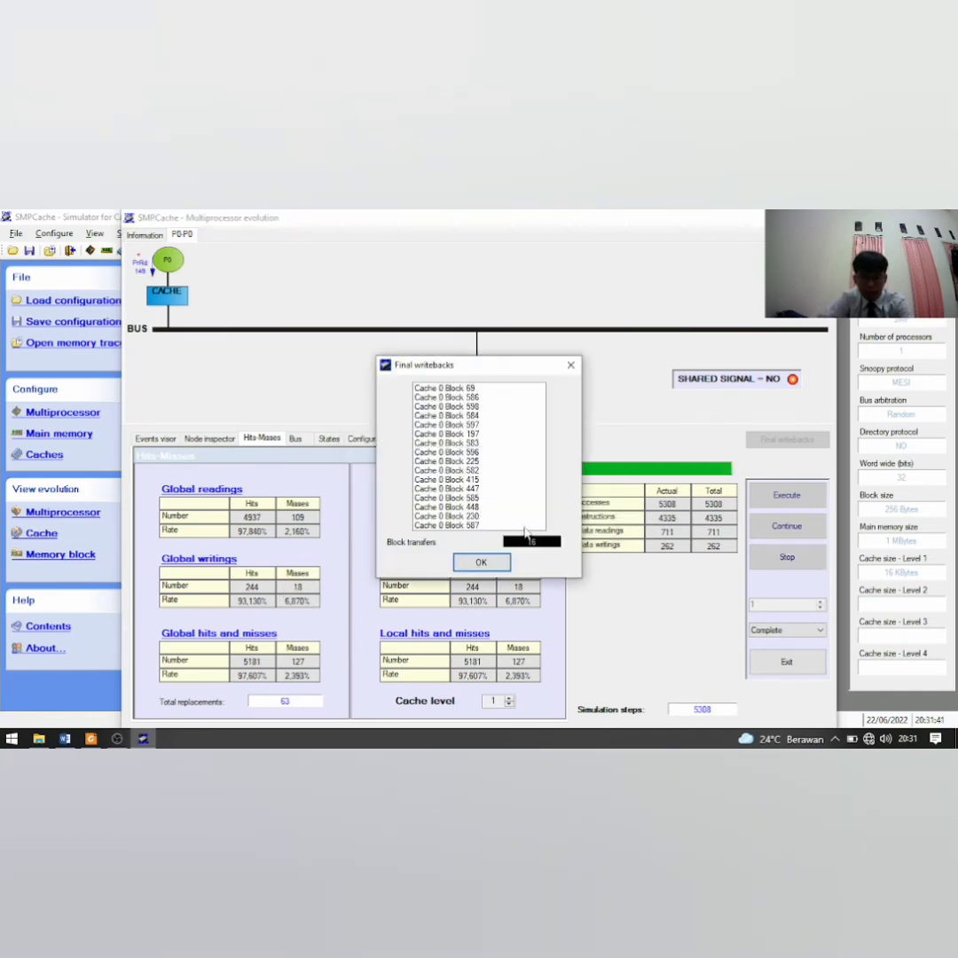
left_click(479, 562)
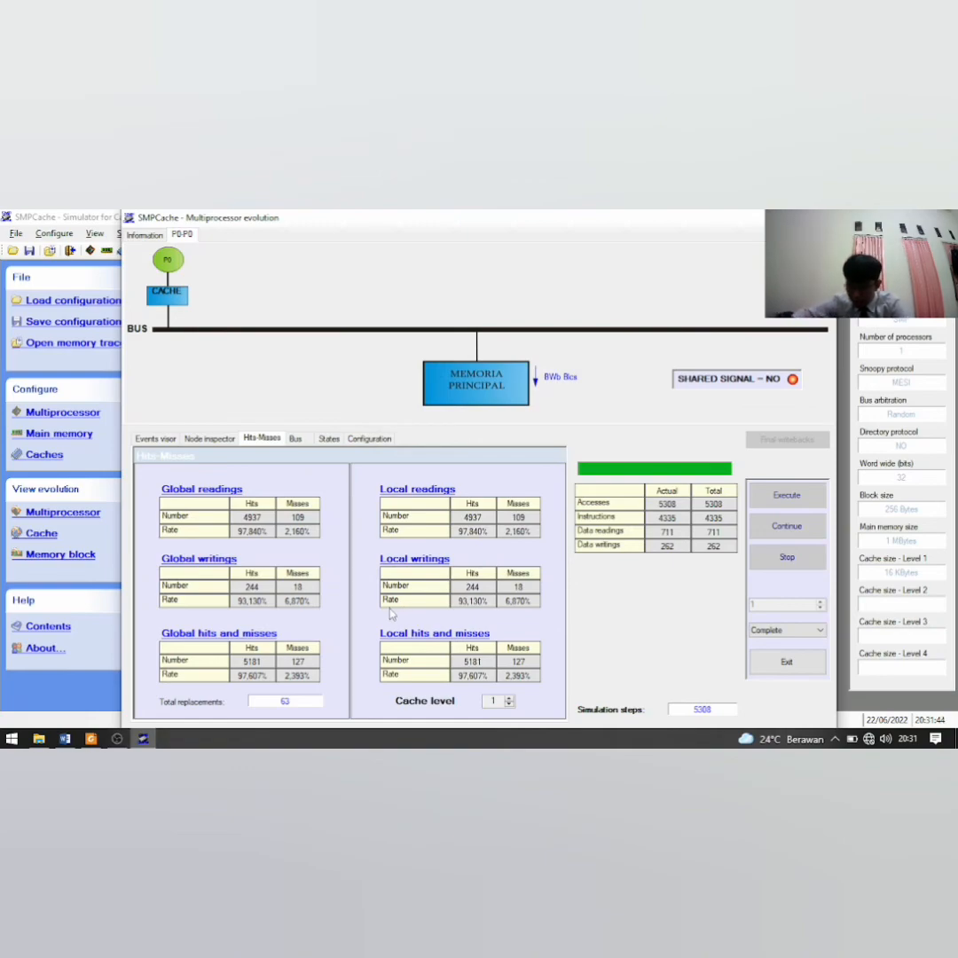
Snip the Global hits and misses table and paste it into the Full Associative 16 KB result cell in Word.
key("super+shift+s")
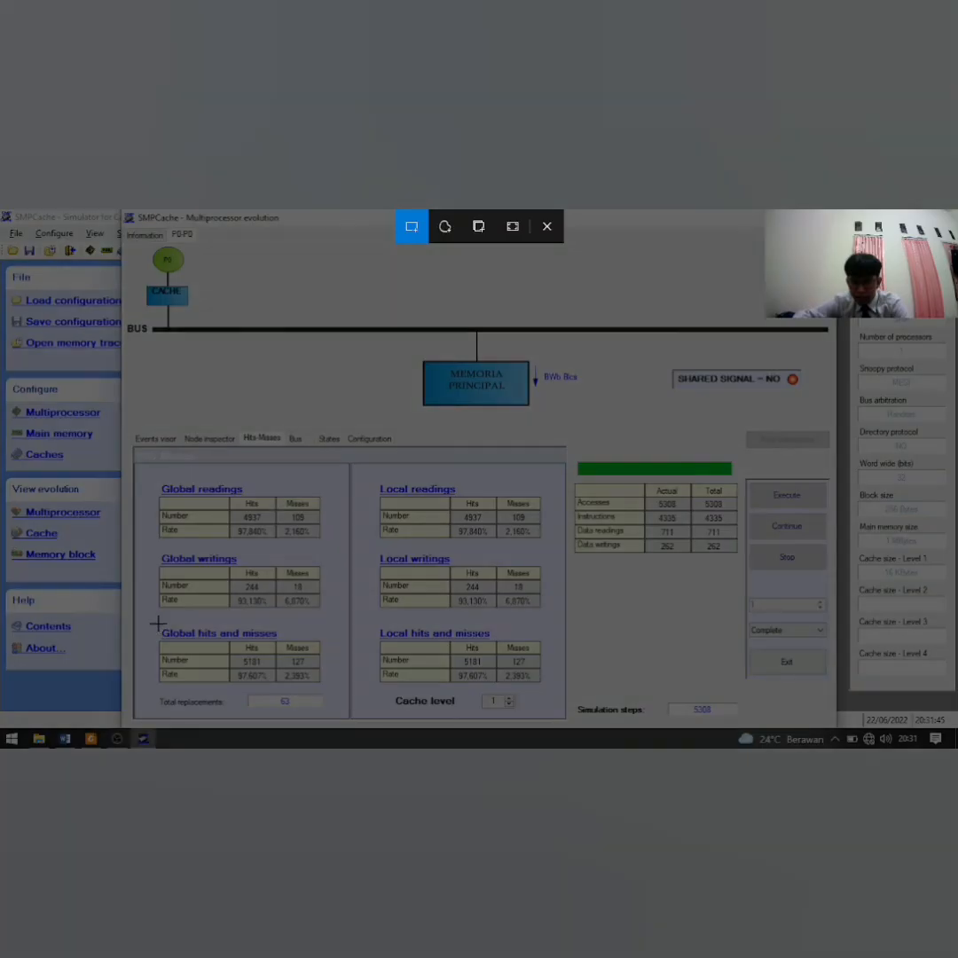
left_click_drag(160, 628, 323, 692)
left_click(65, 739)
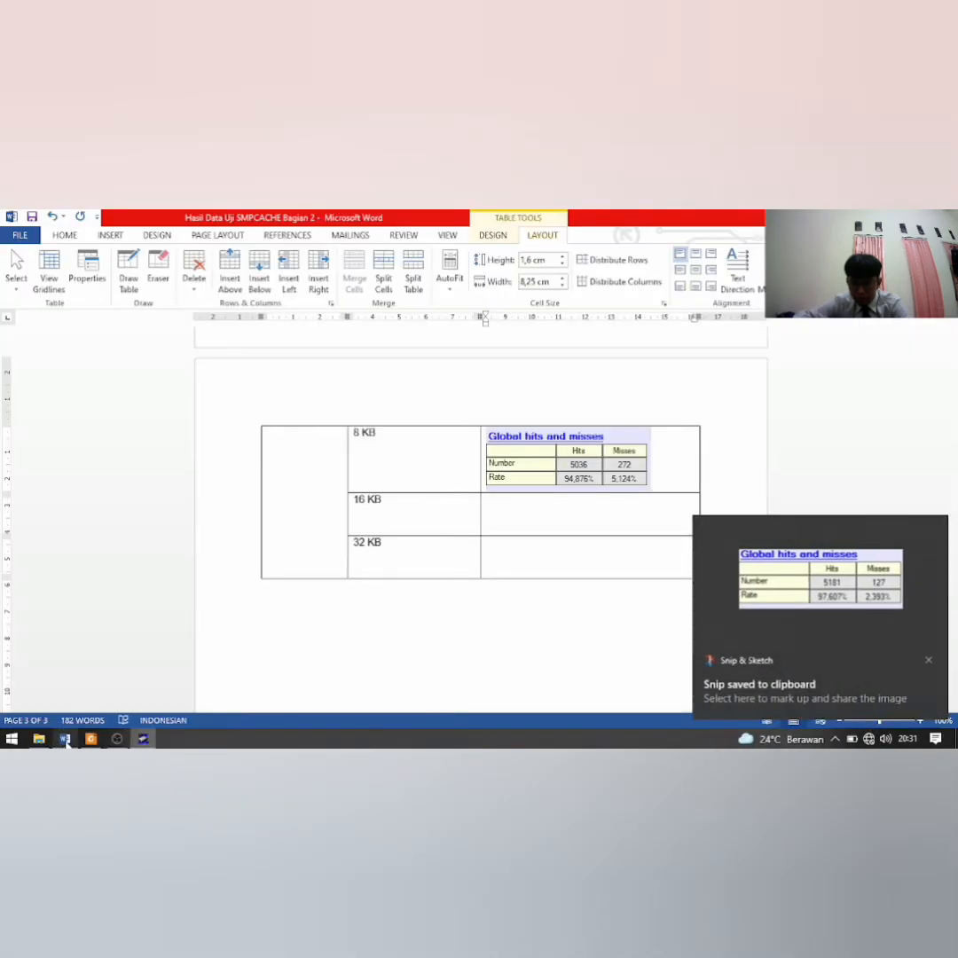
left_click(509, 503)
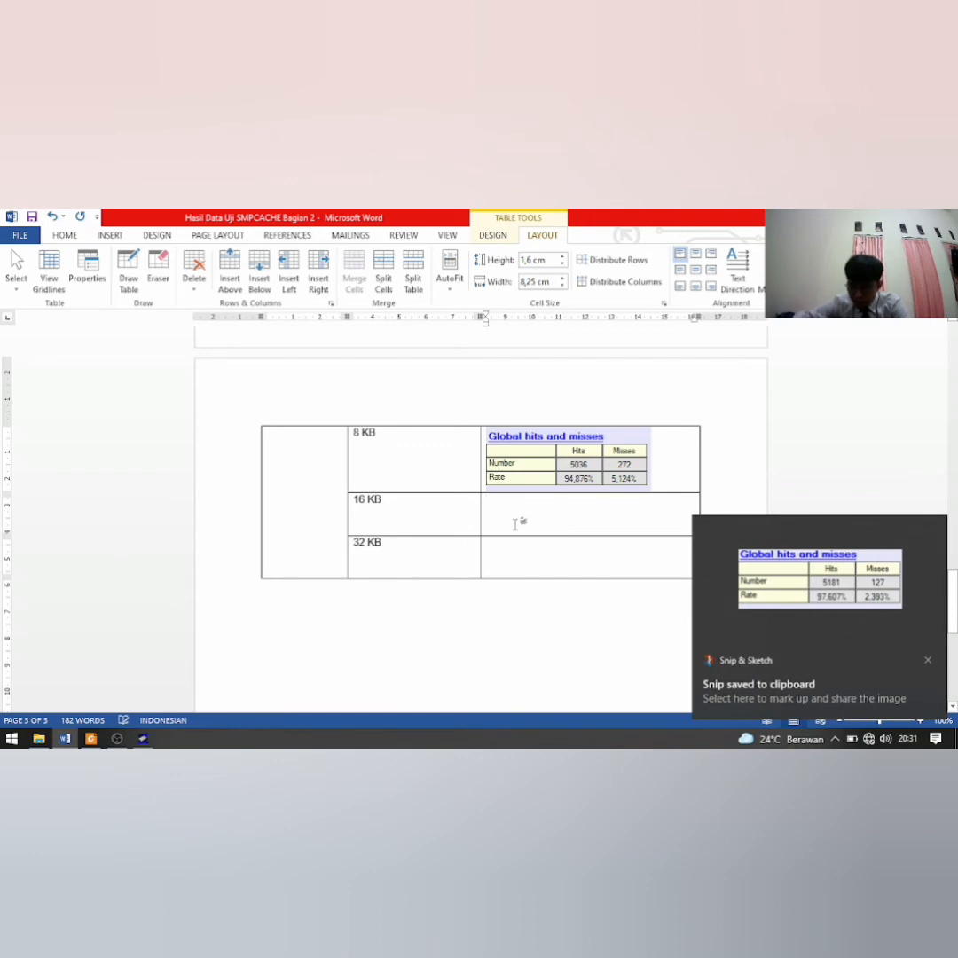
key("ctrl+v")
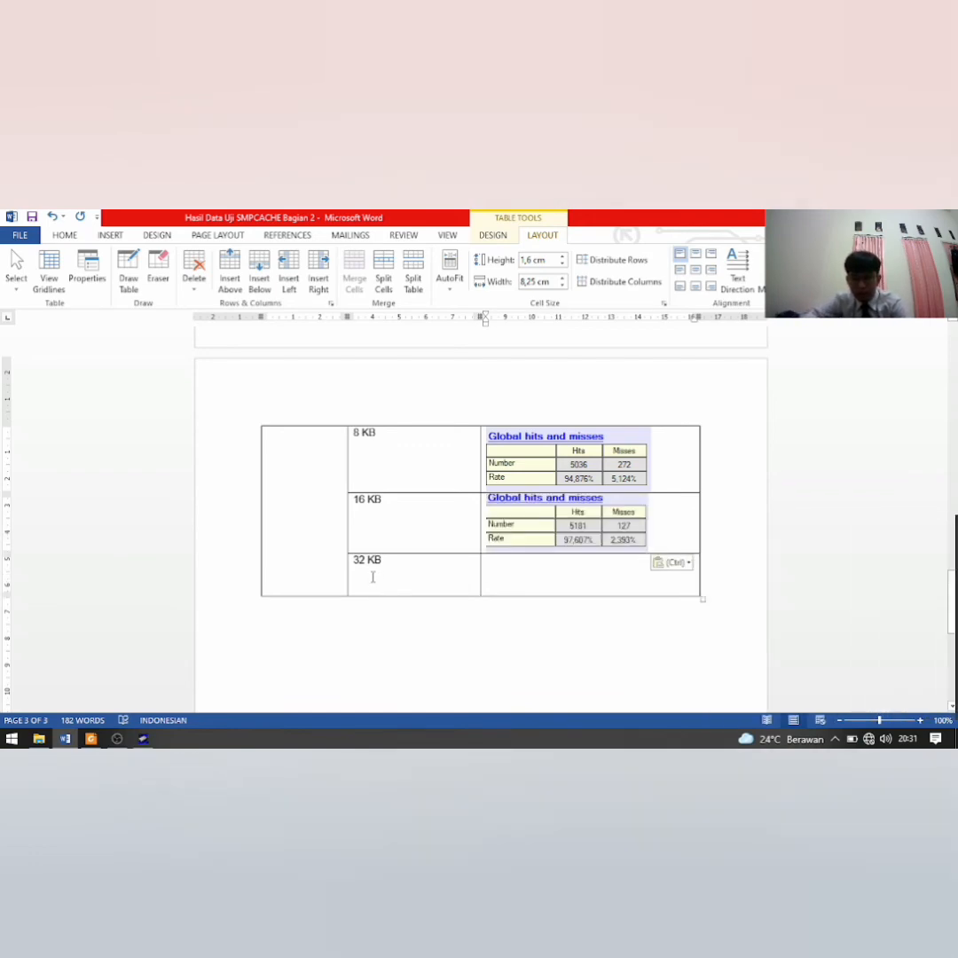
Switch to SMPCache, exit the finished simulation and configure the Fully-Associative cache with 128 blocks for a 32 KB size.
left_click(143, 739)
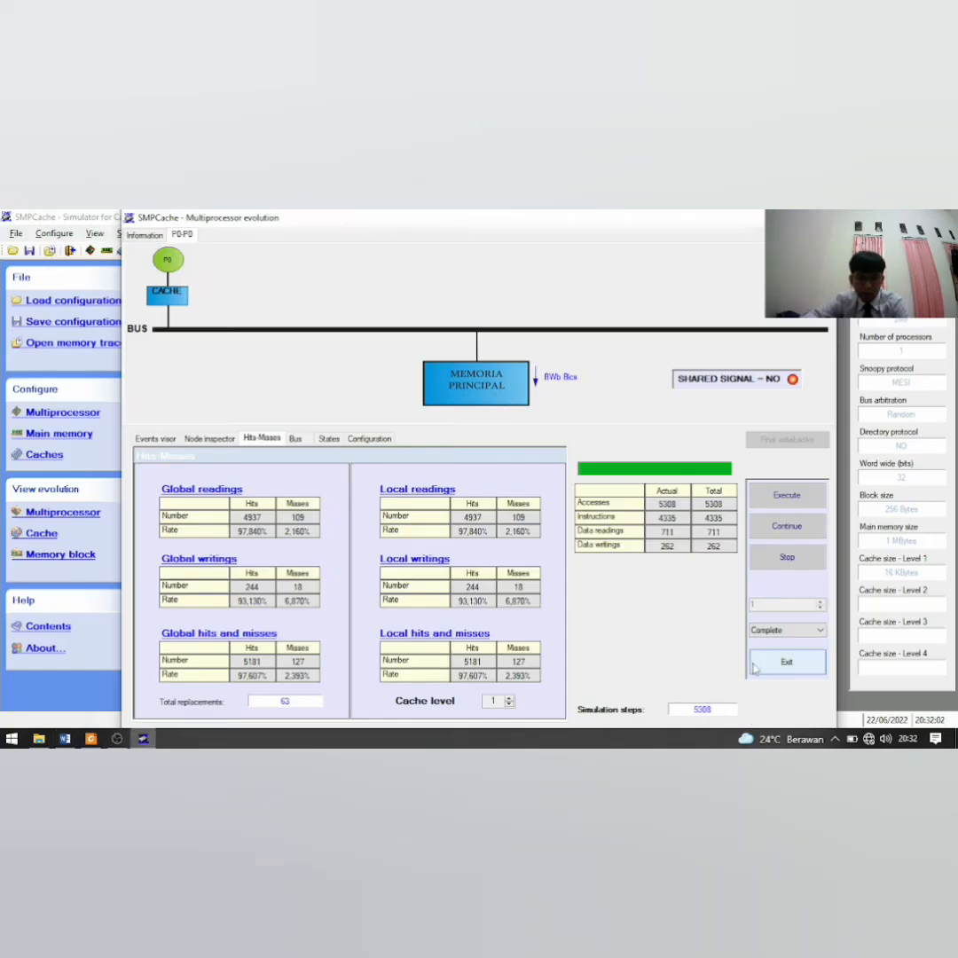
left_click(786, 662)
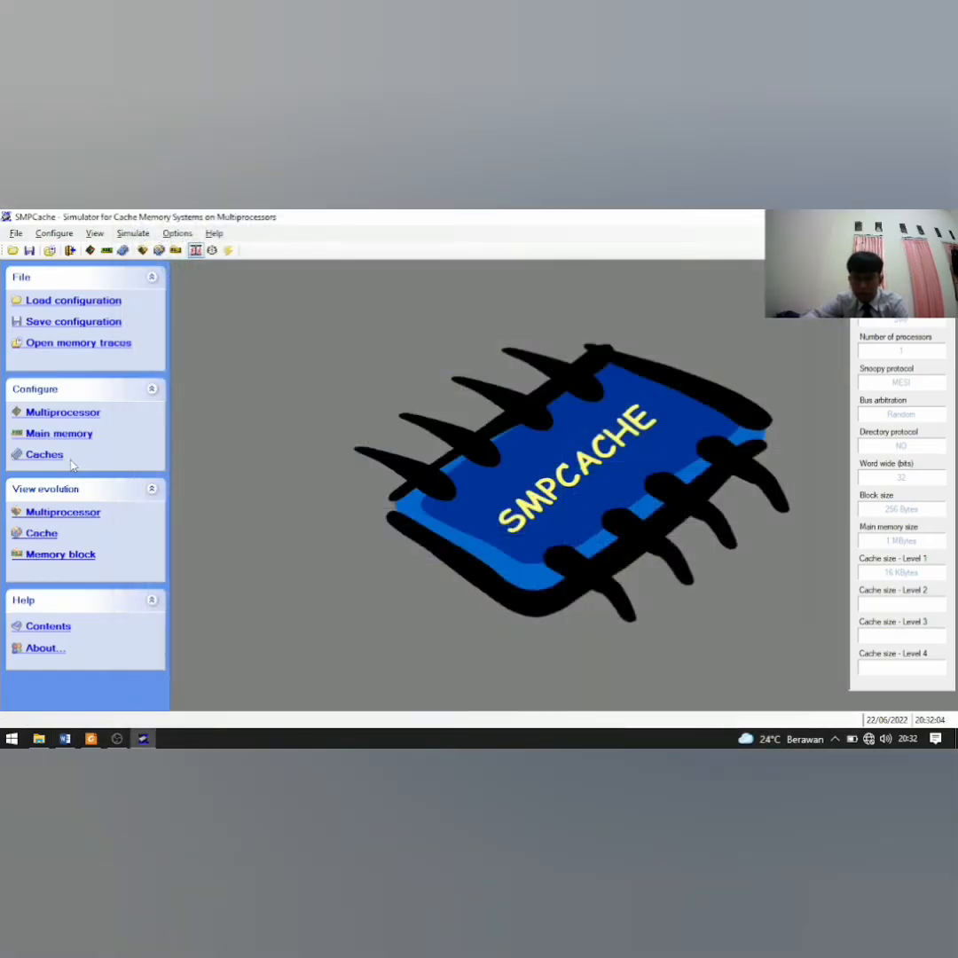
left_click(60, 456)
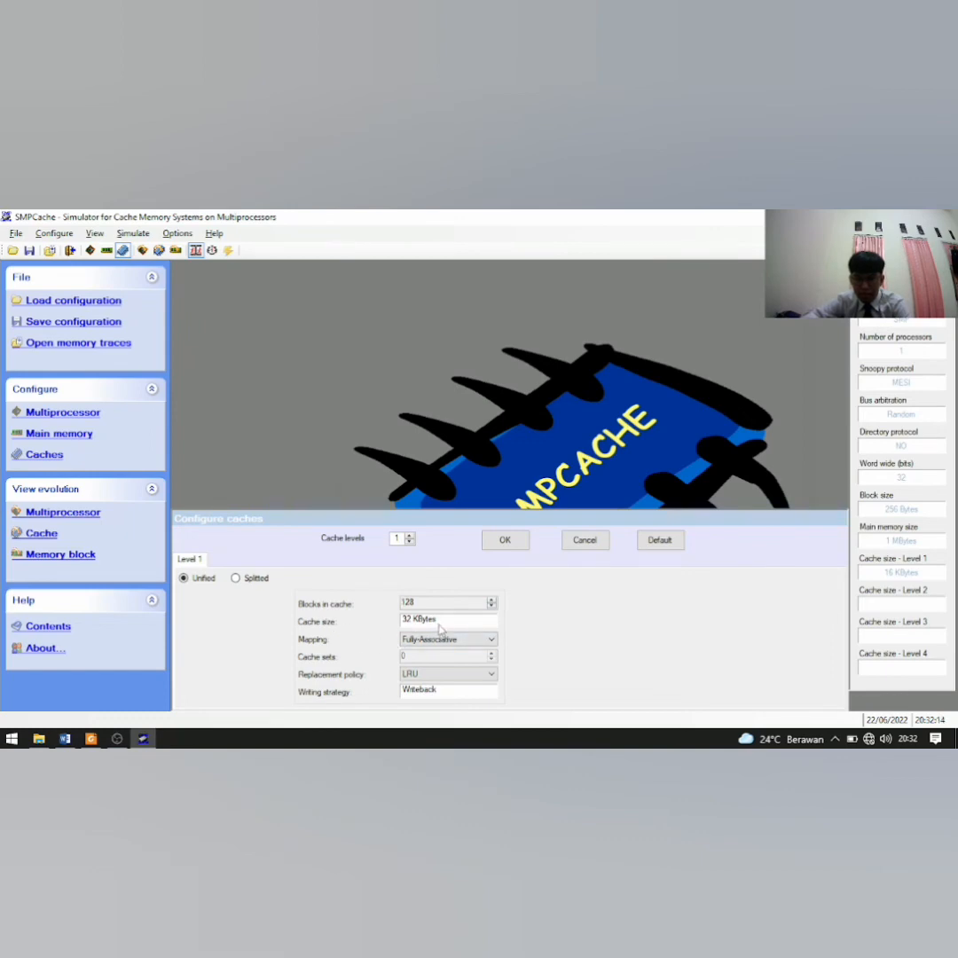
left_click(506, 538)
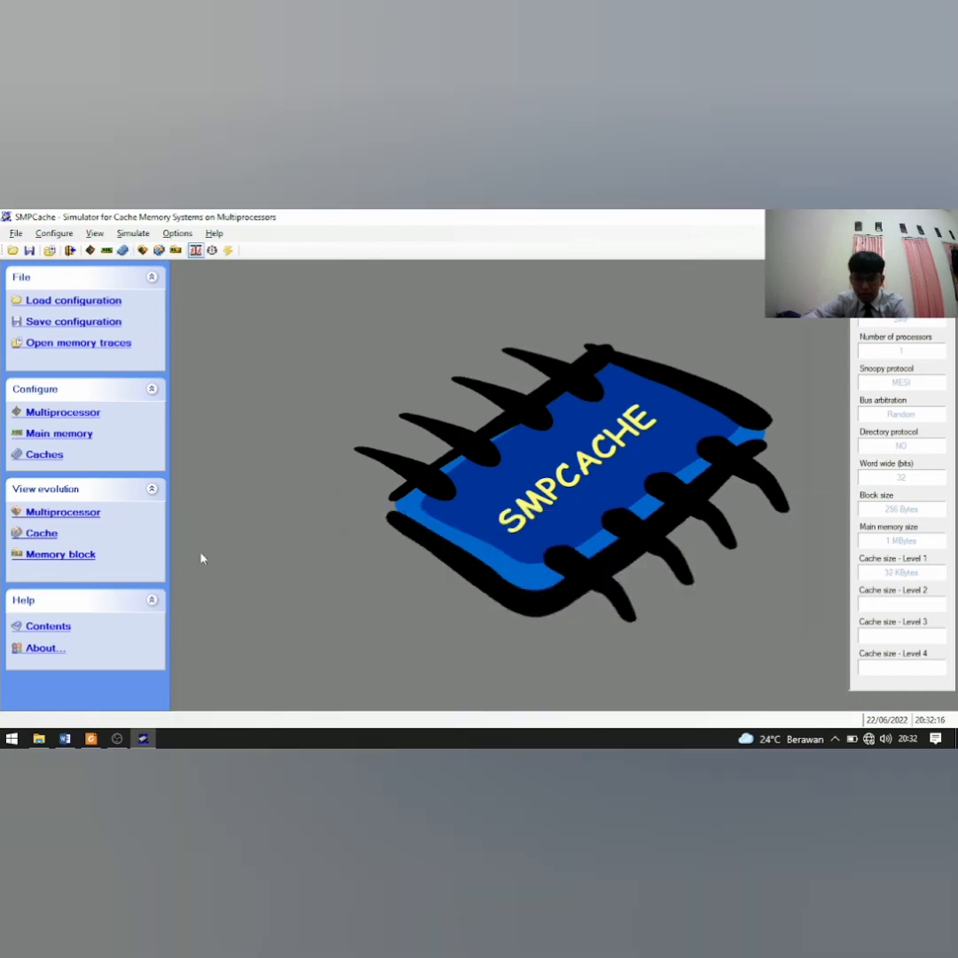
Run the Complete multiprocessor simulation of the 32 KB fully associative cache, showing hits and misses, and perform the final writebacks.
left_click(69, 515)
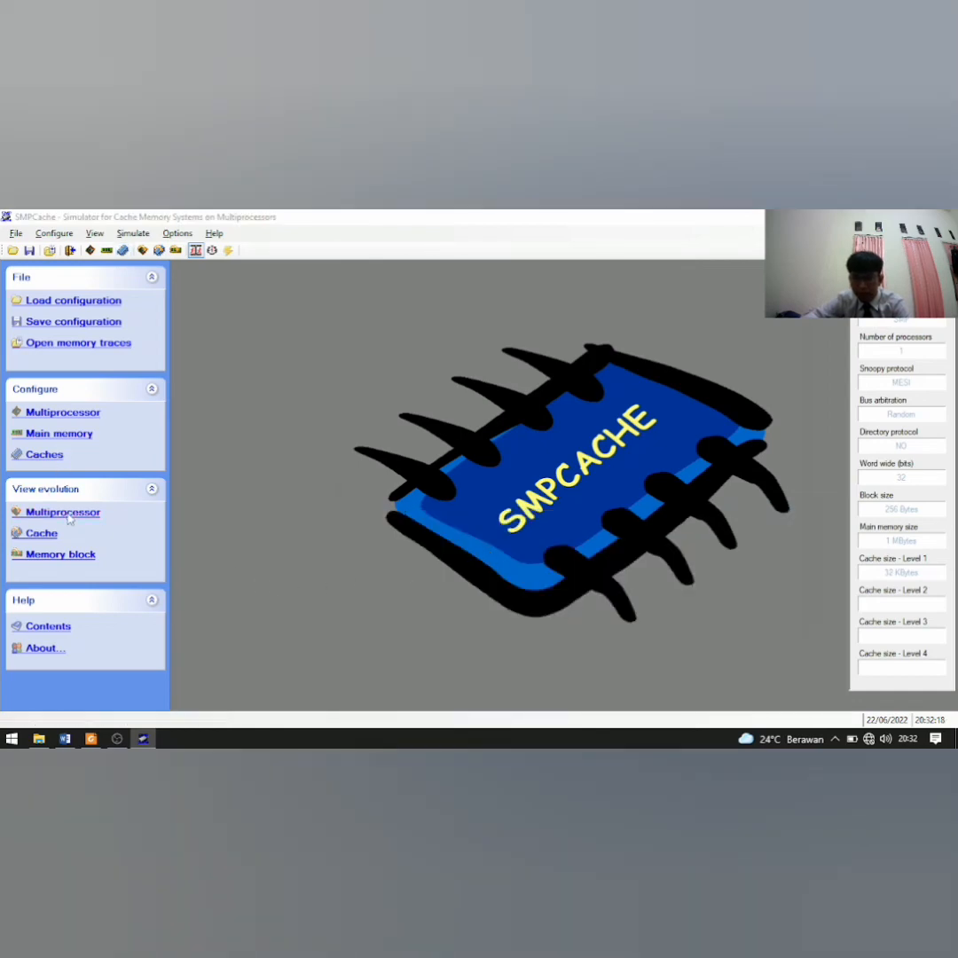
key("Return")
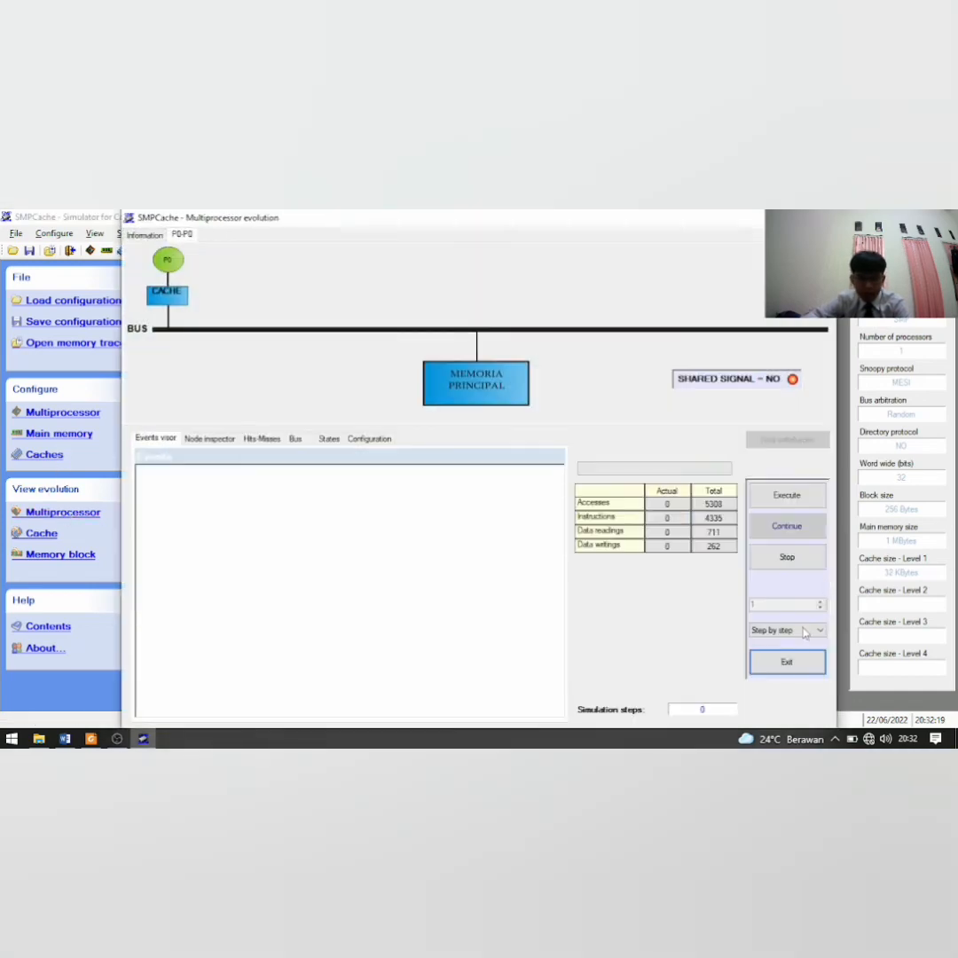
left_click(803, 629)
left_click(802, 661)
left_click(786, 496)
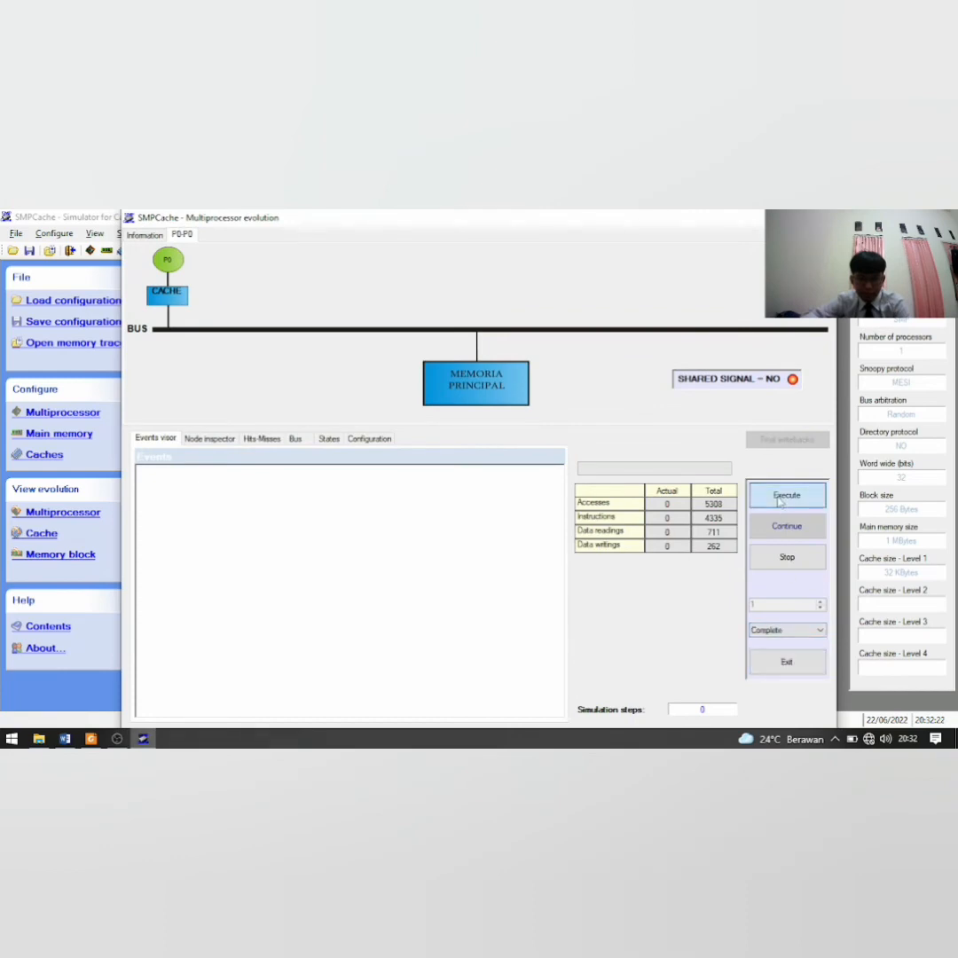
left_click(262, 439)
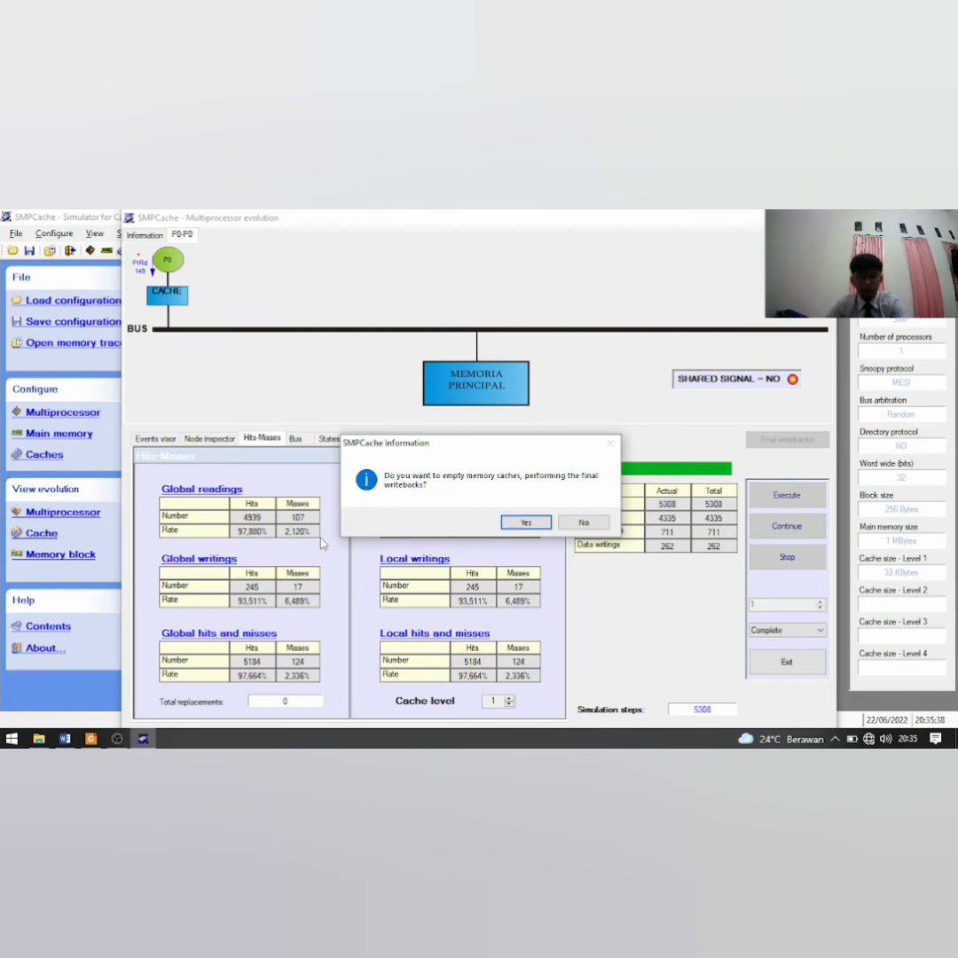
left_click(527, 524)
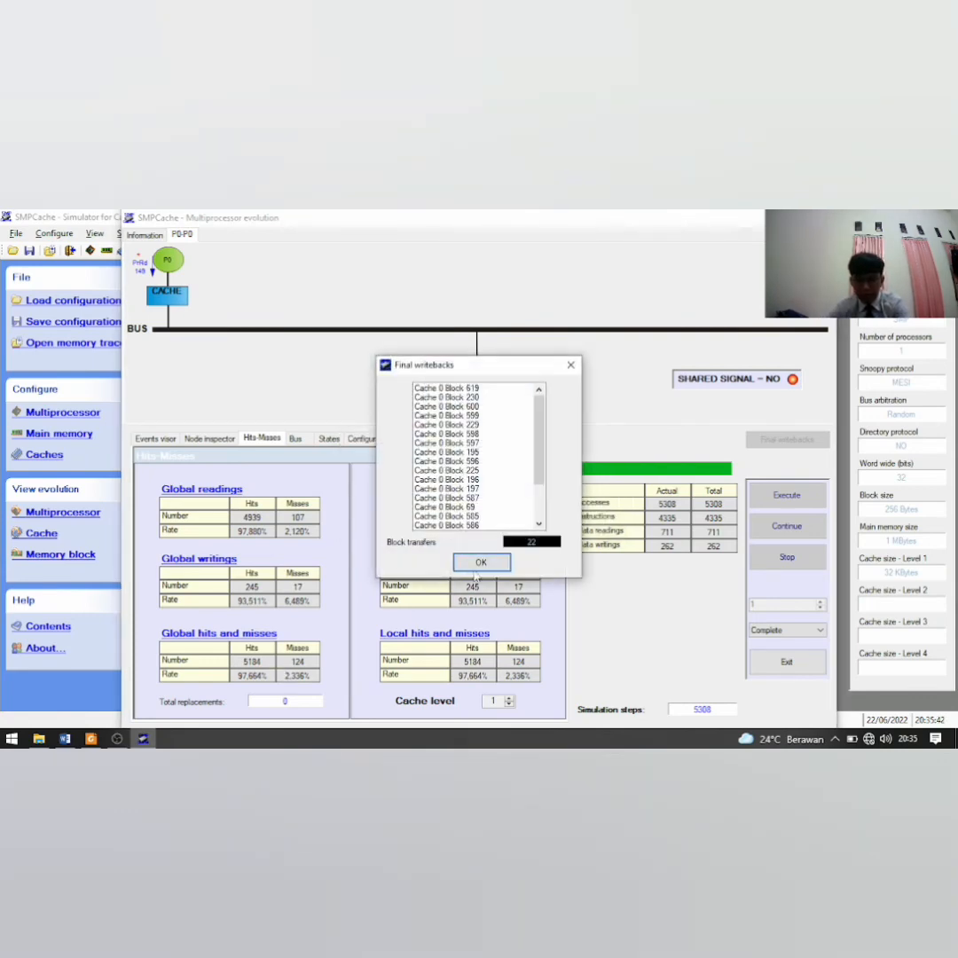
left_click(466, 566)
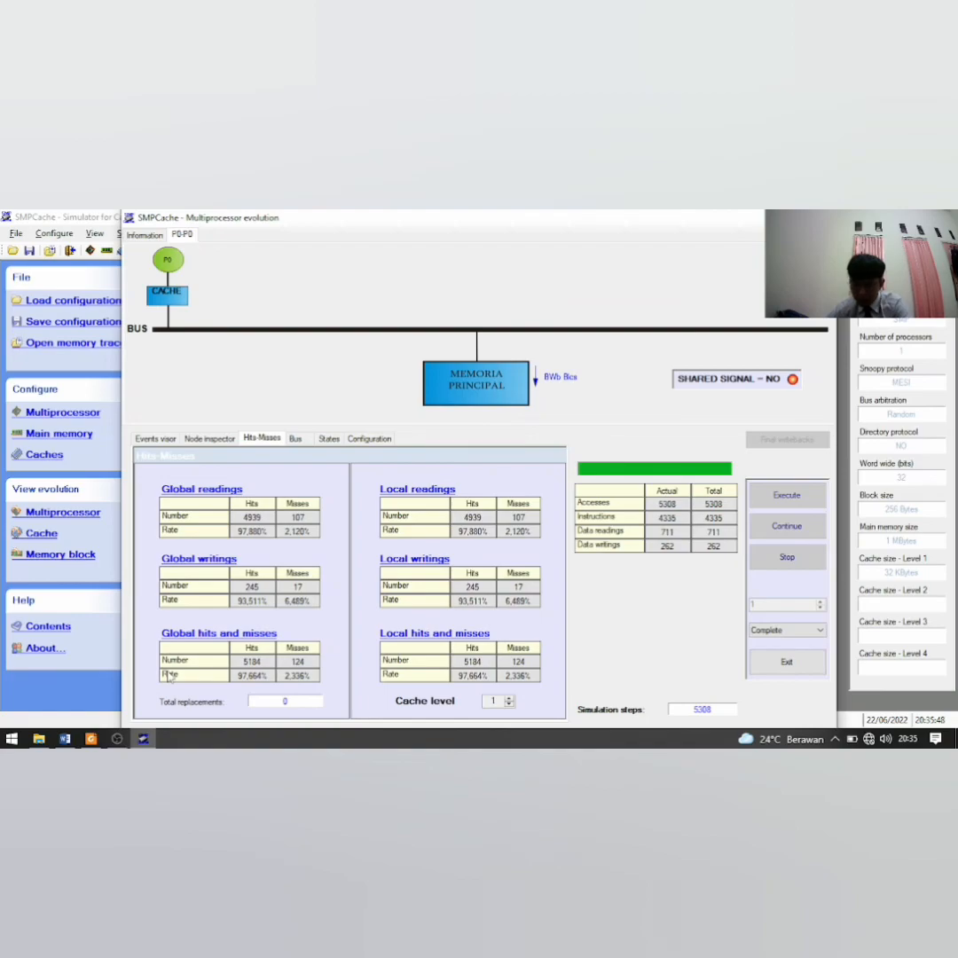
Snip the Global hits and misses table and paste it into the Full Associative 32 KB result cell in Word.
key("super+shift+s")
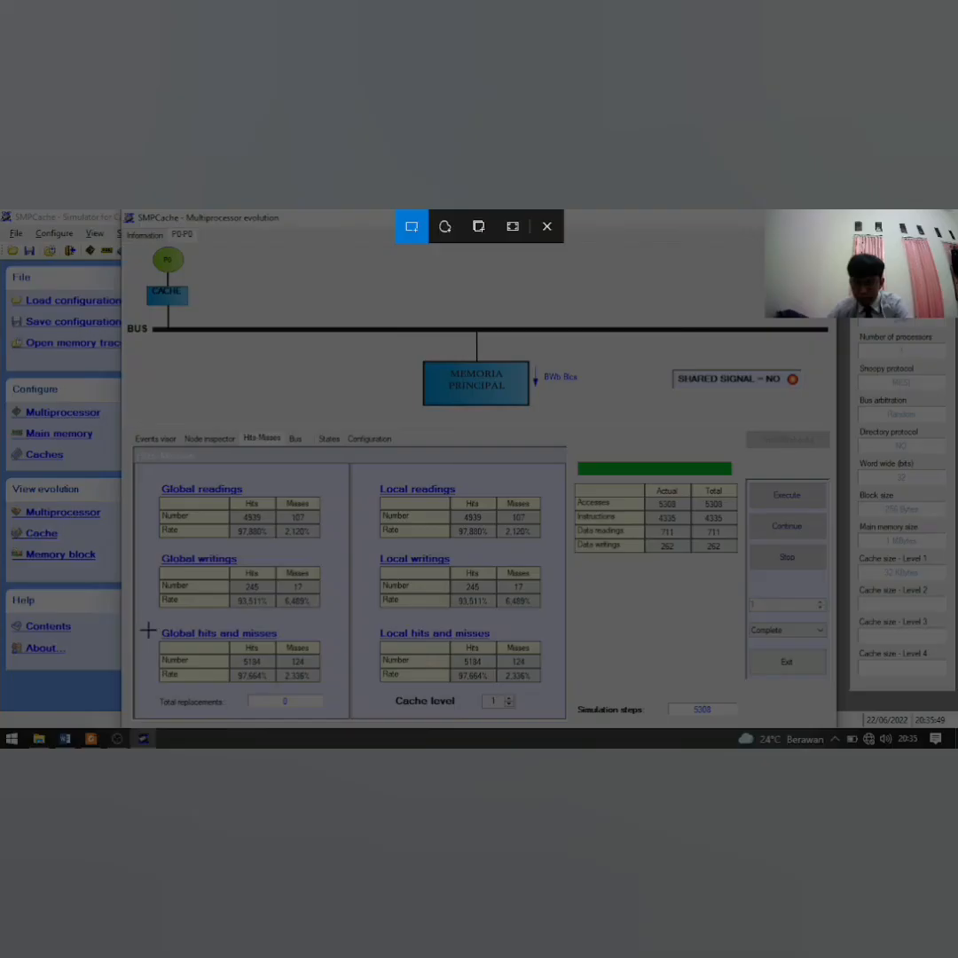
mouse_move(152, 627)
left_mouse_down()
mouse_move(284, 684)
mouse_move(324, 683)
left_mouse_up()
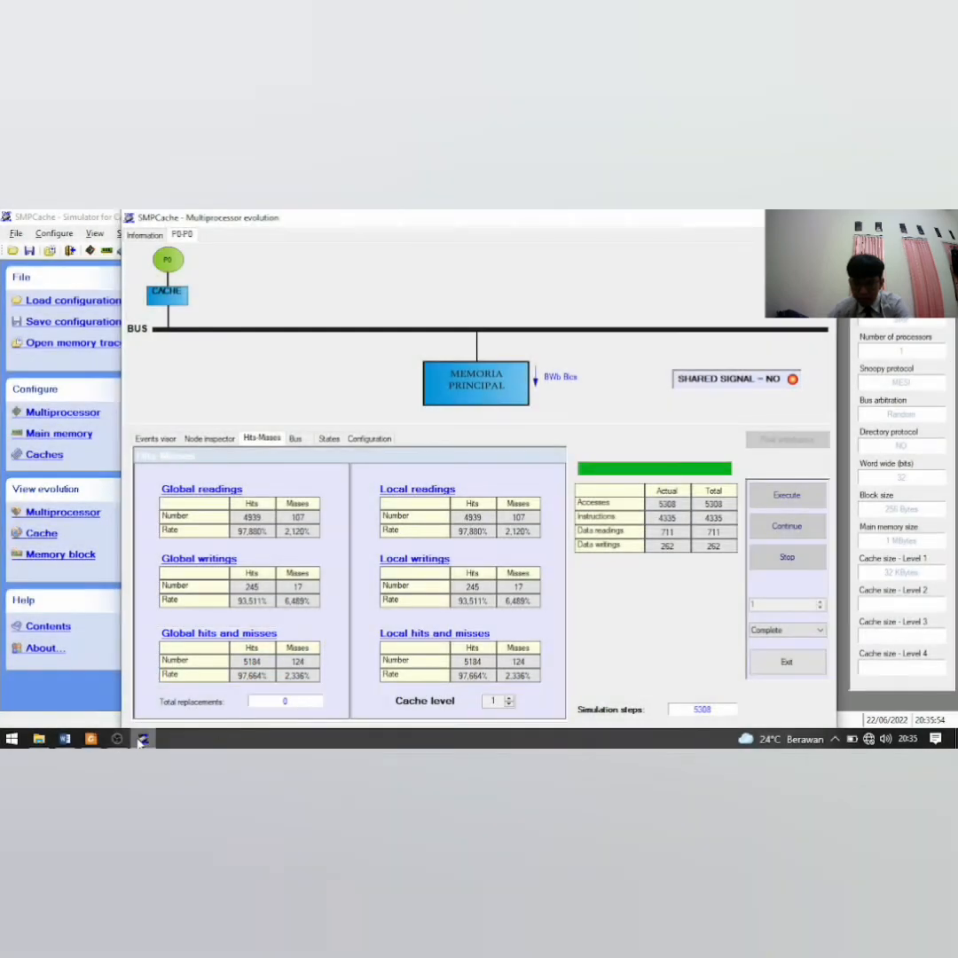
key("alt+Tab")
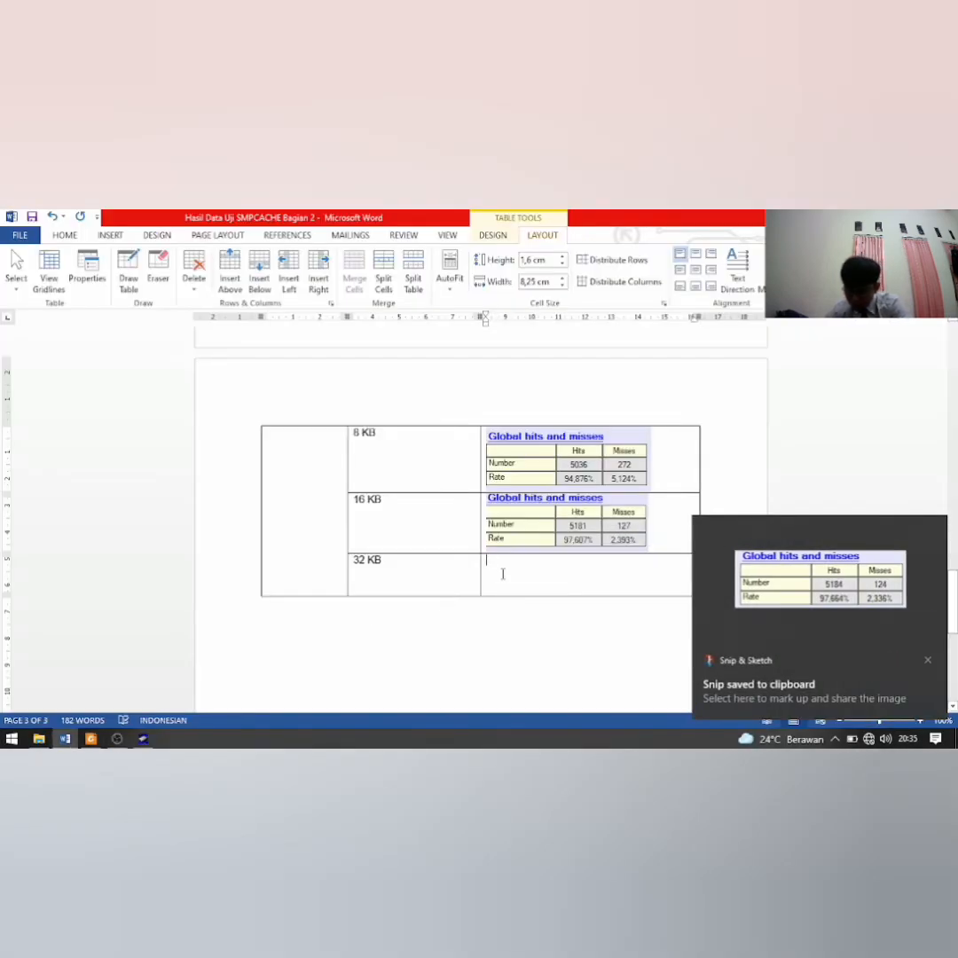
key("ctrl+v")
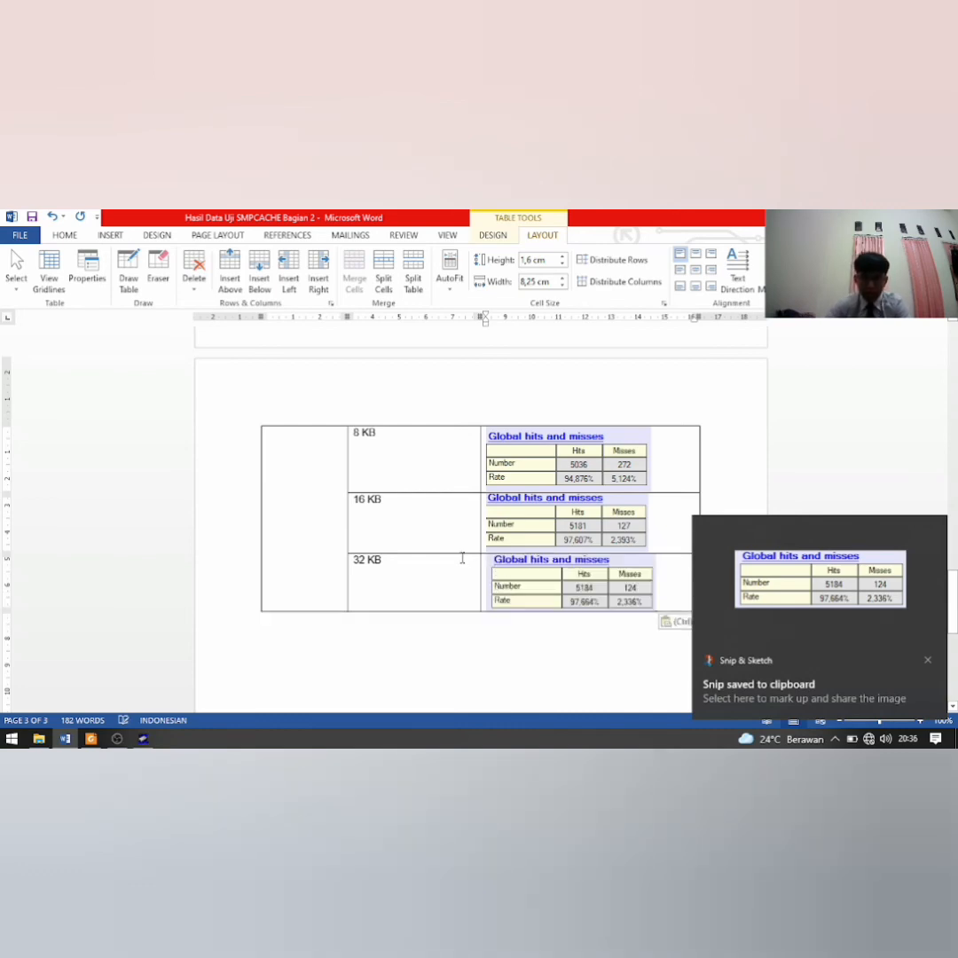
Review the Full Associative hit and miss rates in the results table for the 4, 8, 16 and 32 KB caches.
scroll(452, 554, "up", 3)
scroll(459, 553, "up", 3)
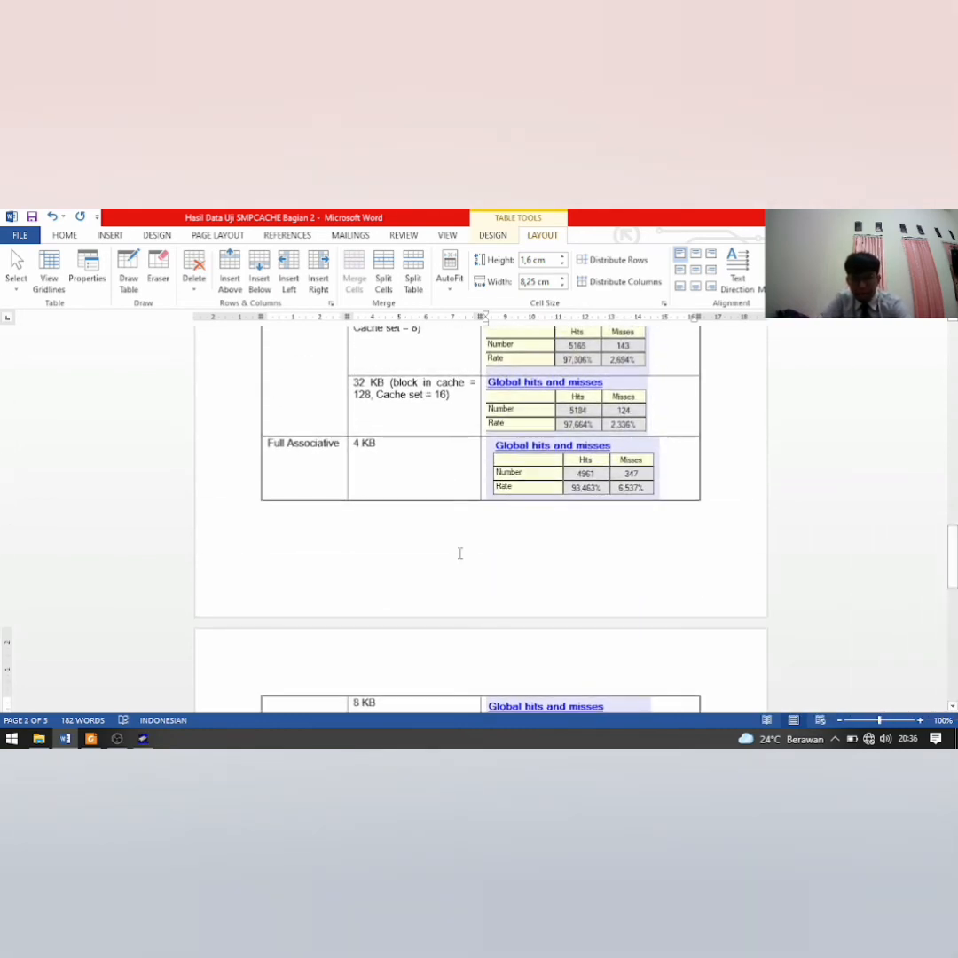
scroll(459, 553, "down", 3)
scroll(458, 552, "up", 1)
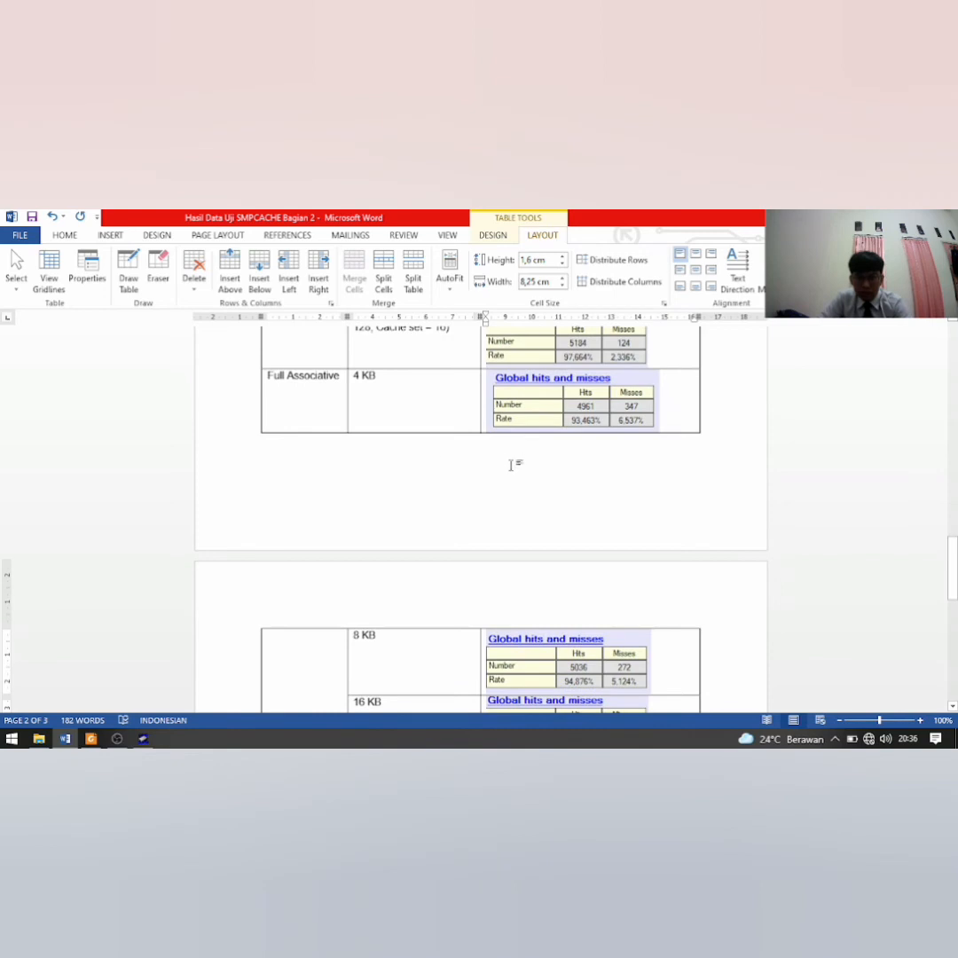
scroll(511, 465, "down", 1)
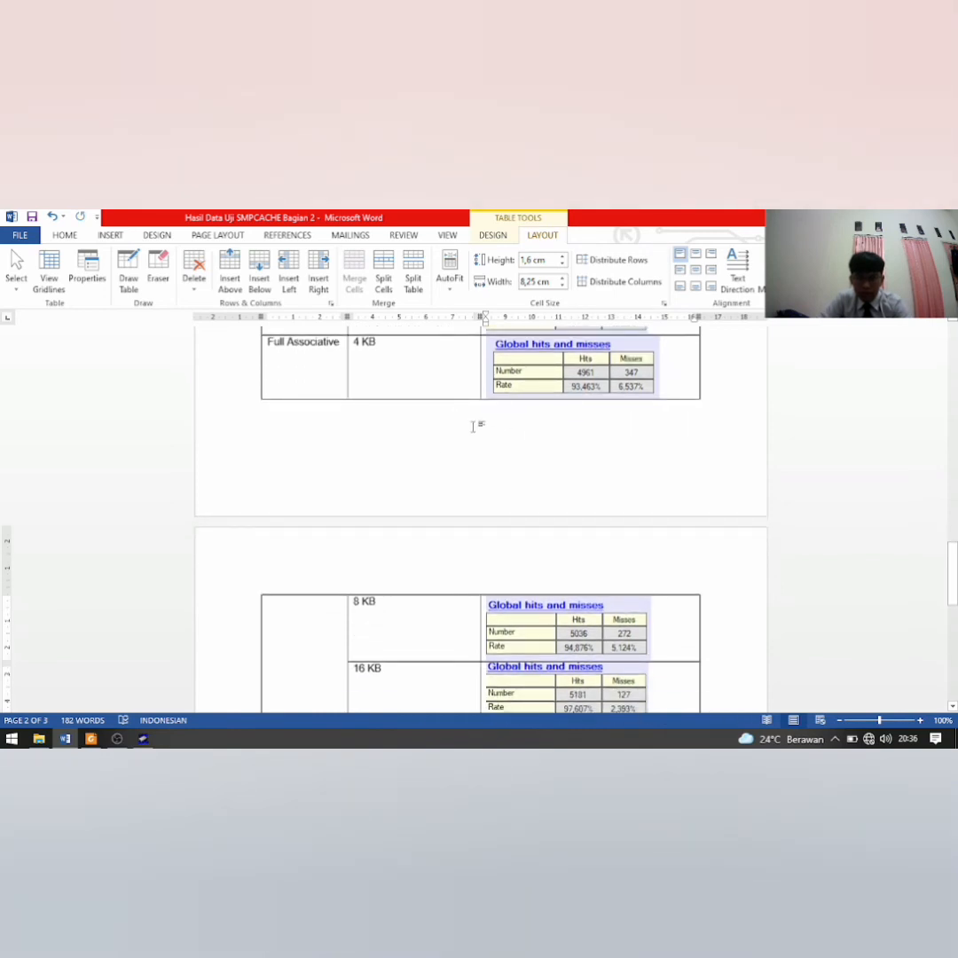
scroll(396, 395, "down", 1)
scroll(390, 401, "up", 2)
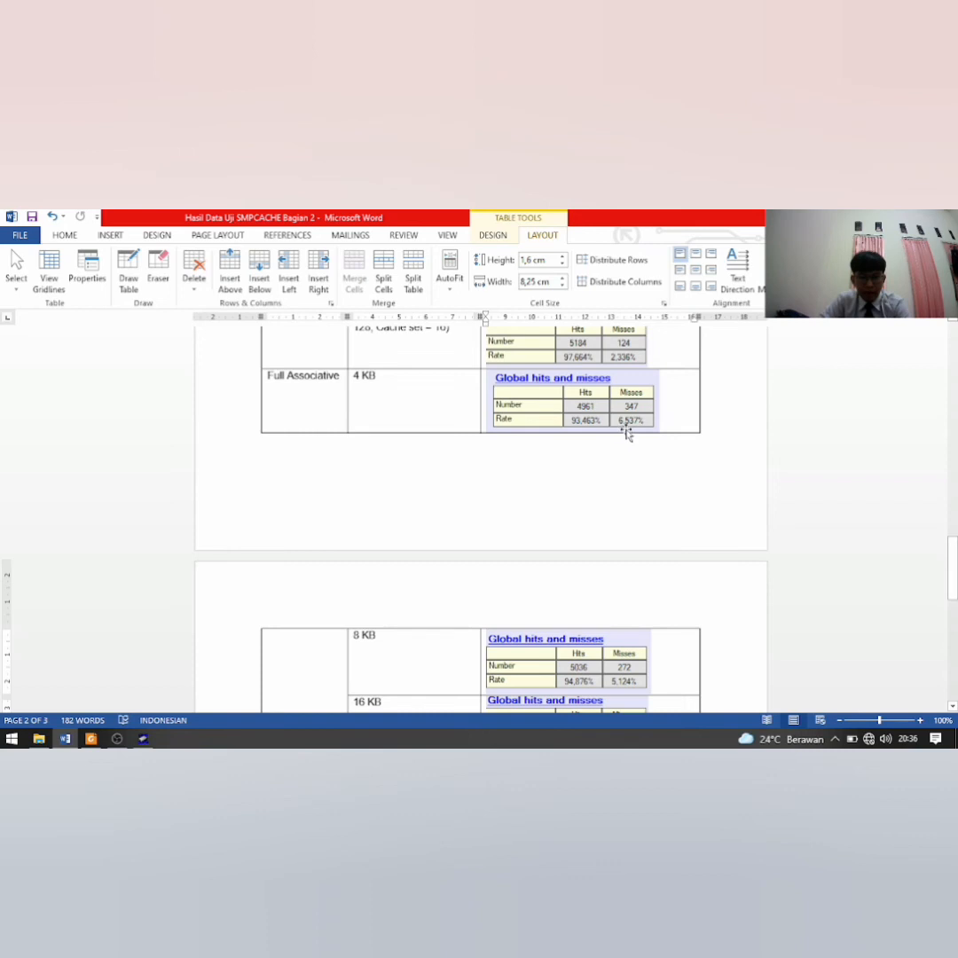
scroll(532, 475, "down", 3)
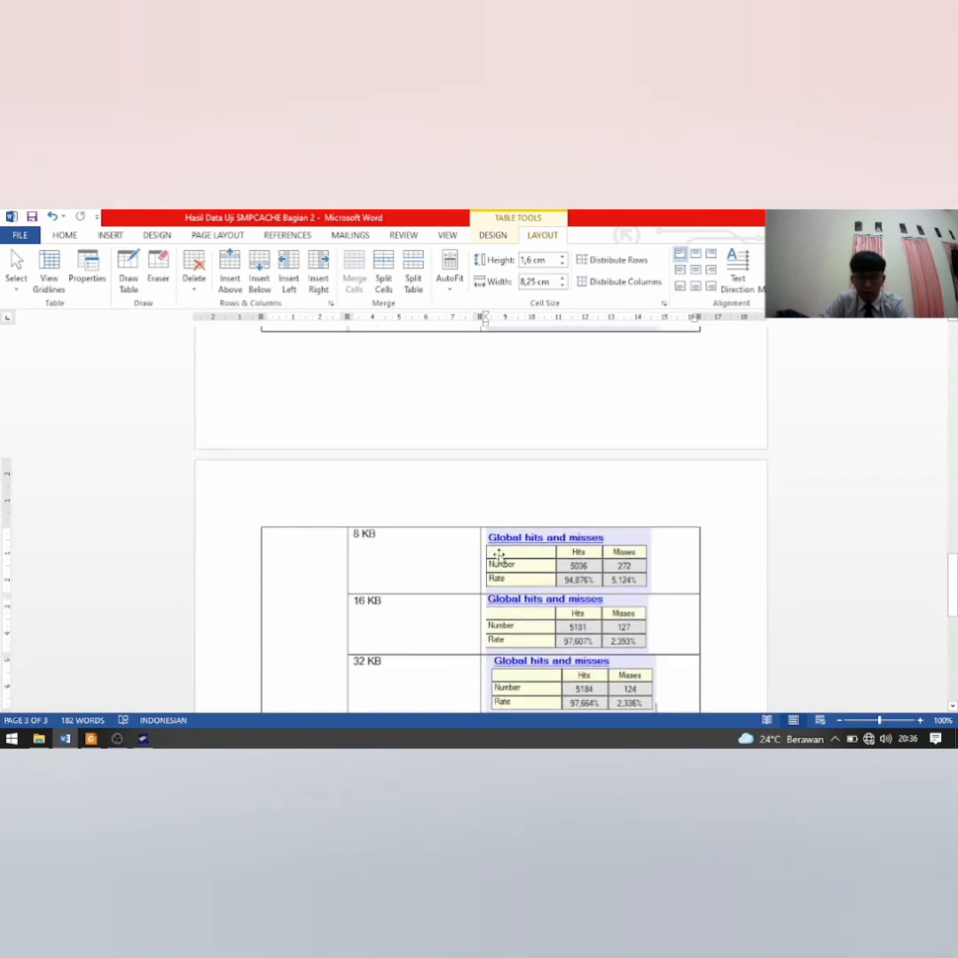
scroll(496, 550, "down", 1)
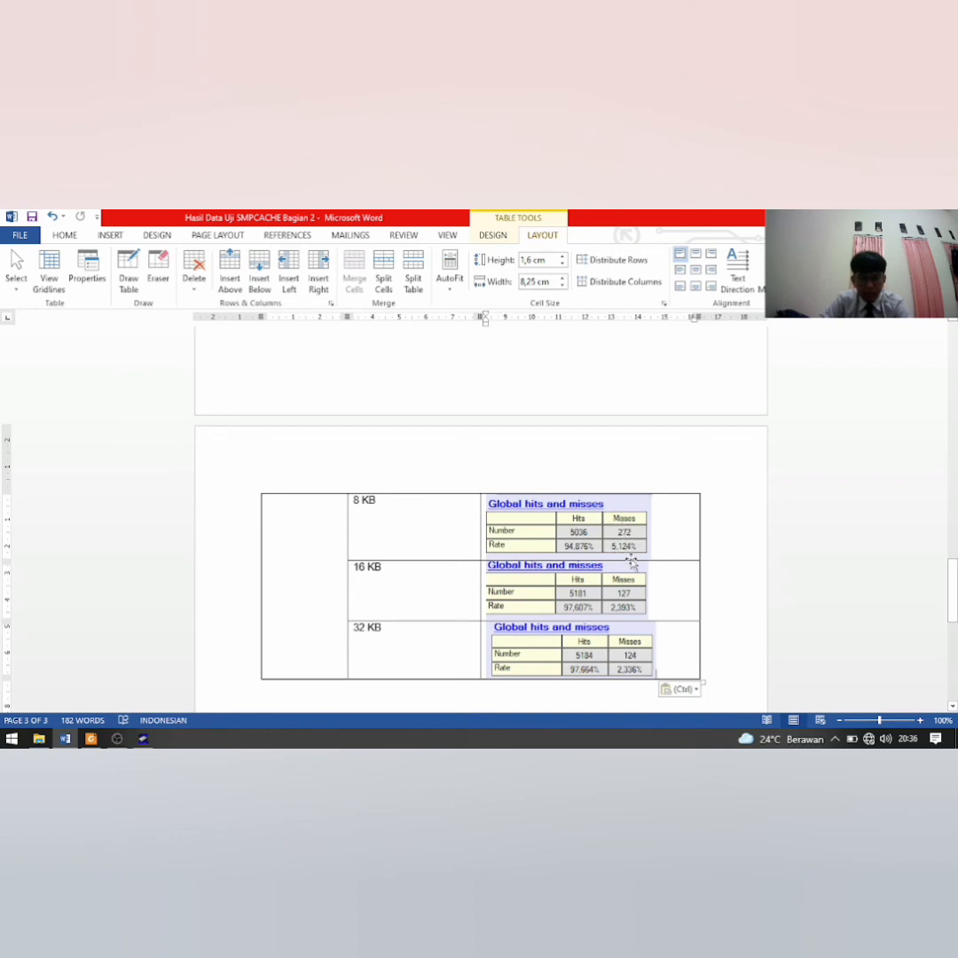
scroll(425, 523, "down", 2)
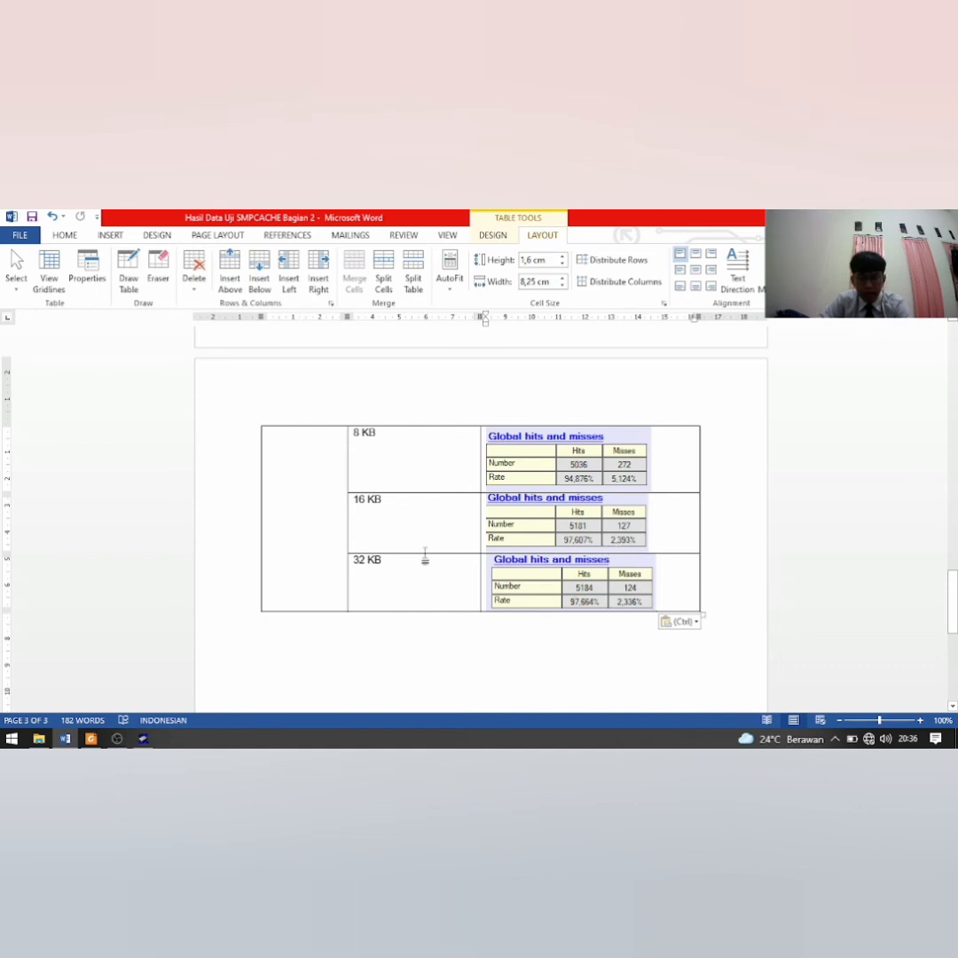
Review the hits and misses results table from Direct through Two, Four and Eight ways Set-associative to Full Associative for all cache sizes.
scroll(425, 556, "down", 1)
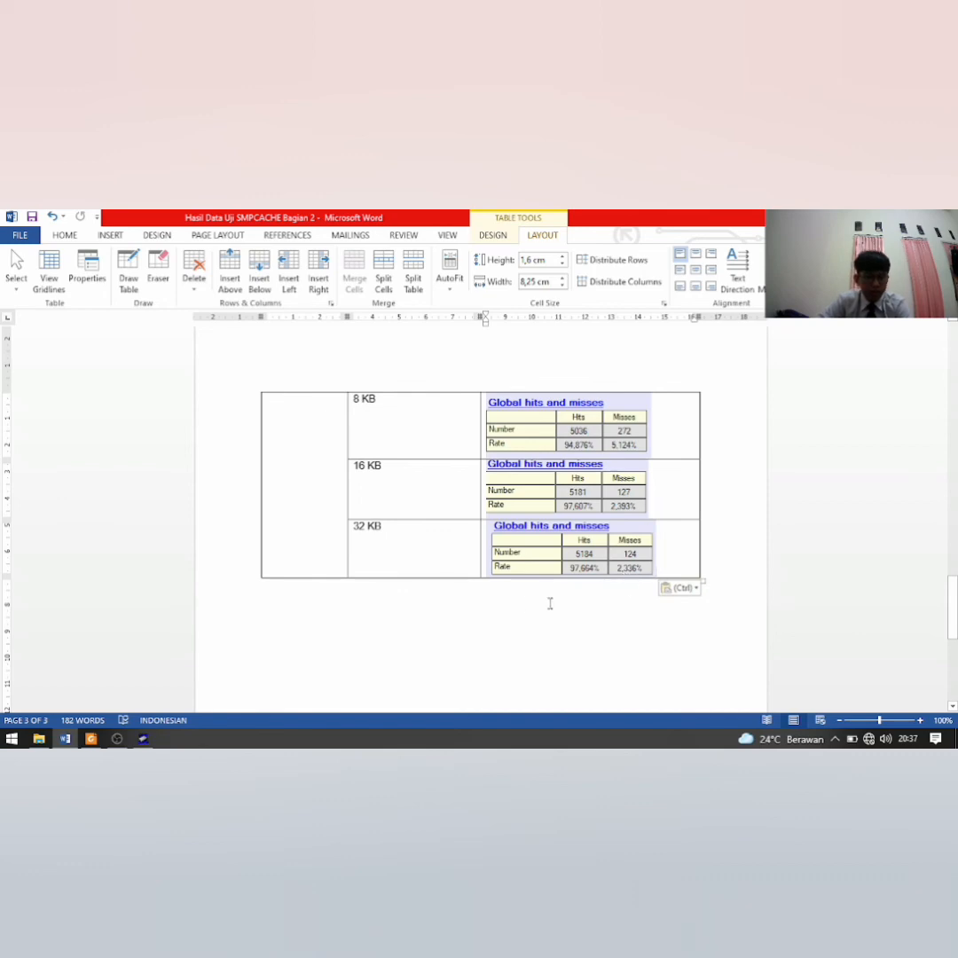
scroll(439, 553, "up", 5)
scroll(439, 552, "up", 15)
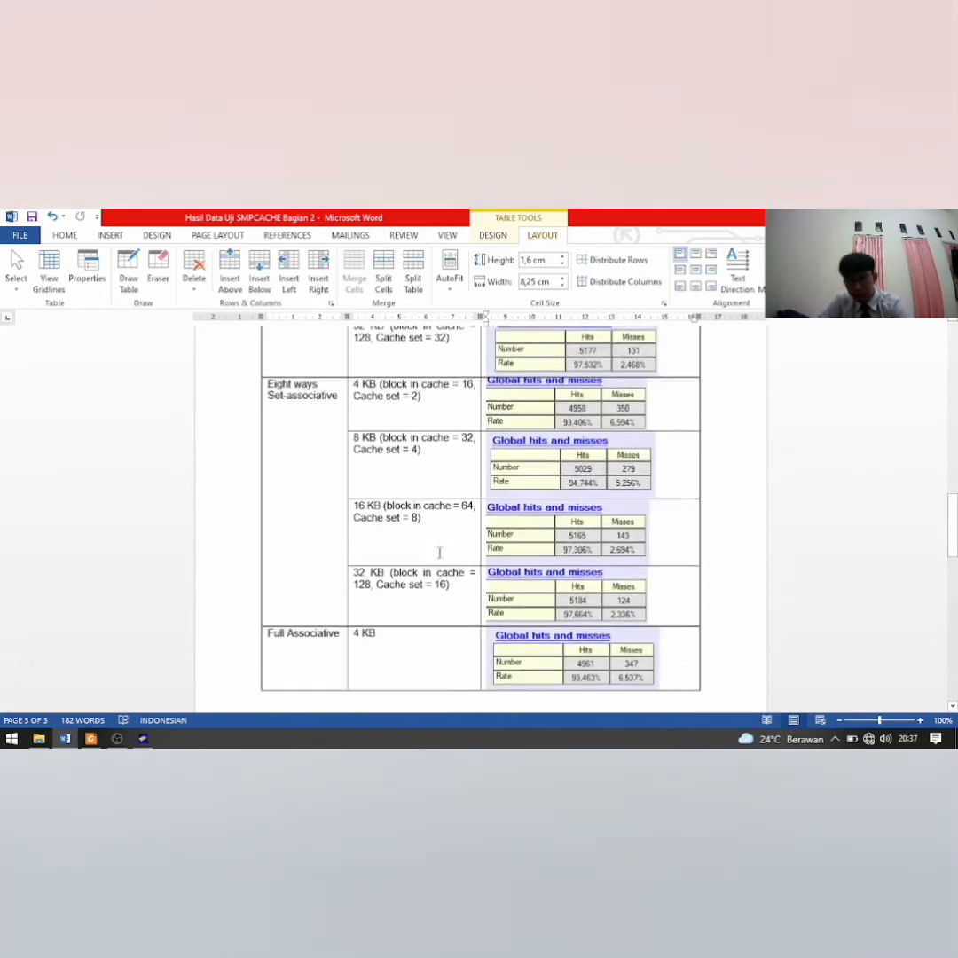
scroll(439, 553, "up", 5)
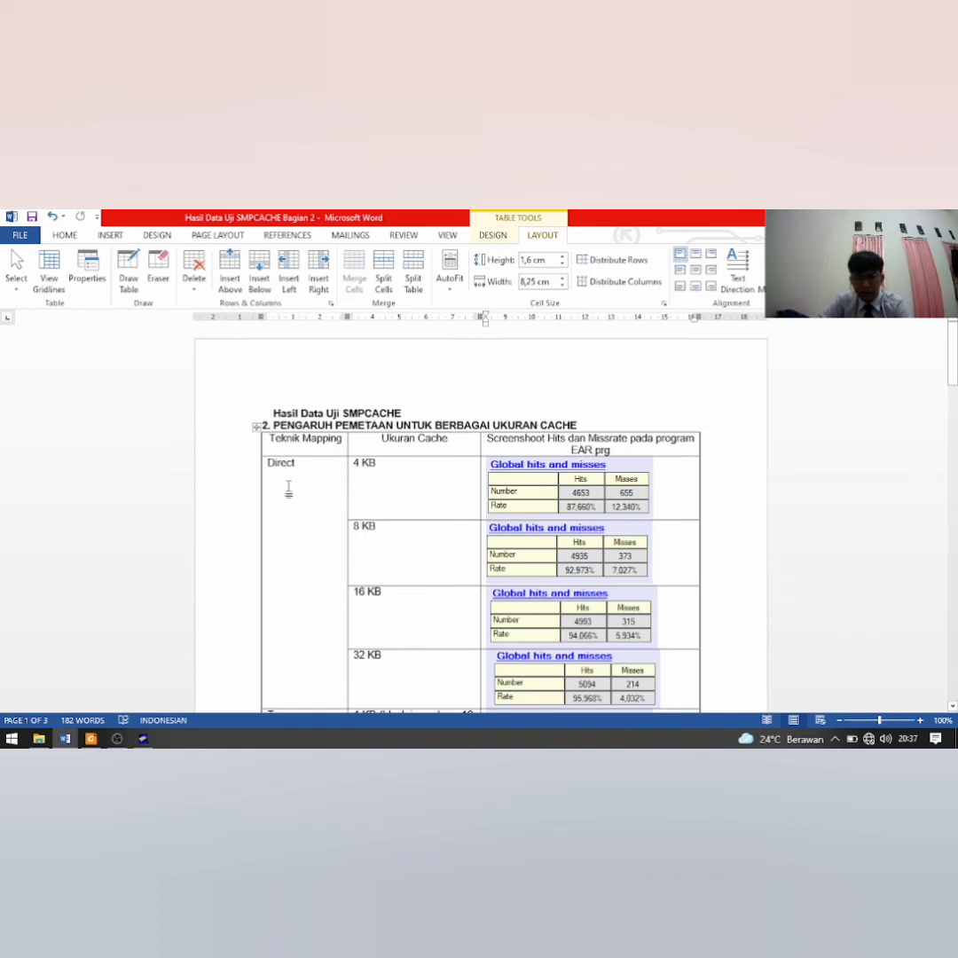
scroll(292, 484, "down", 1)
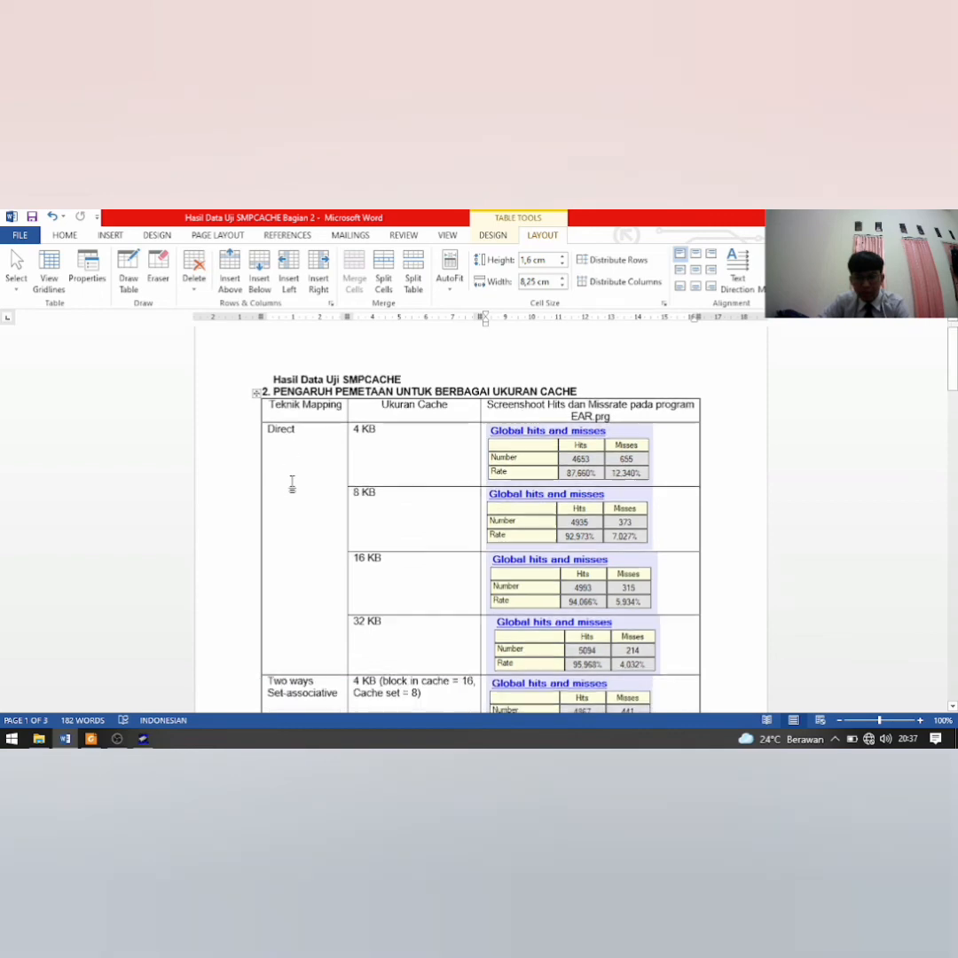
scroll(292, 484, "down", 5)
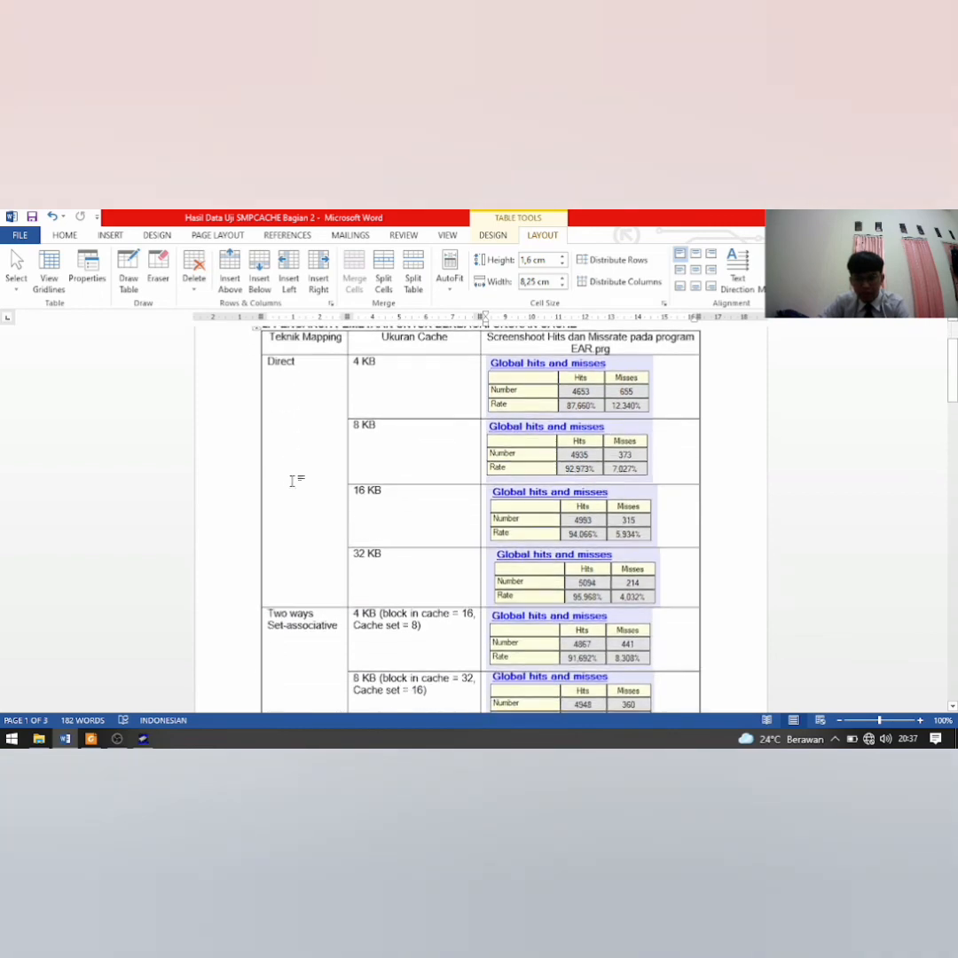
scroll(292, 481, "down", 12)
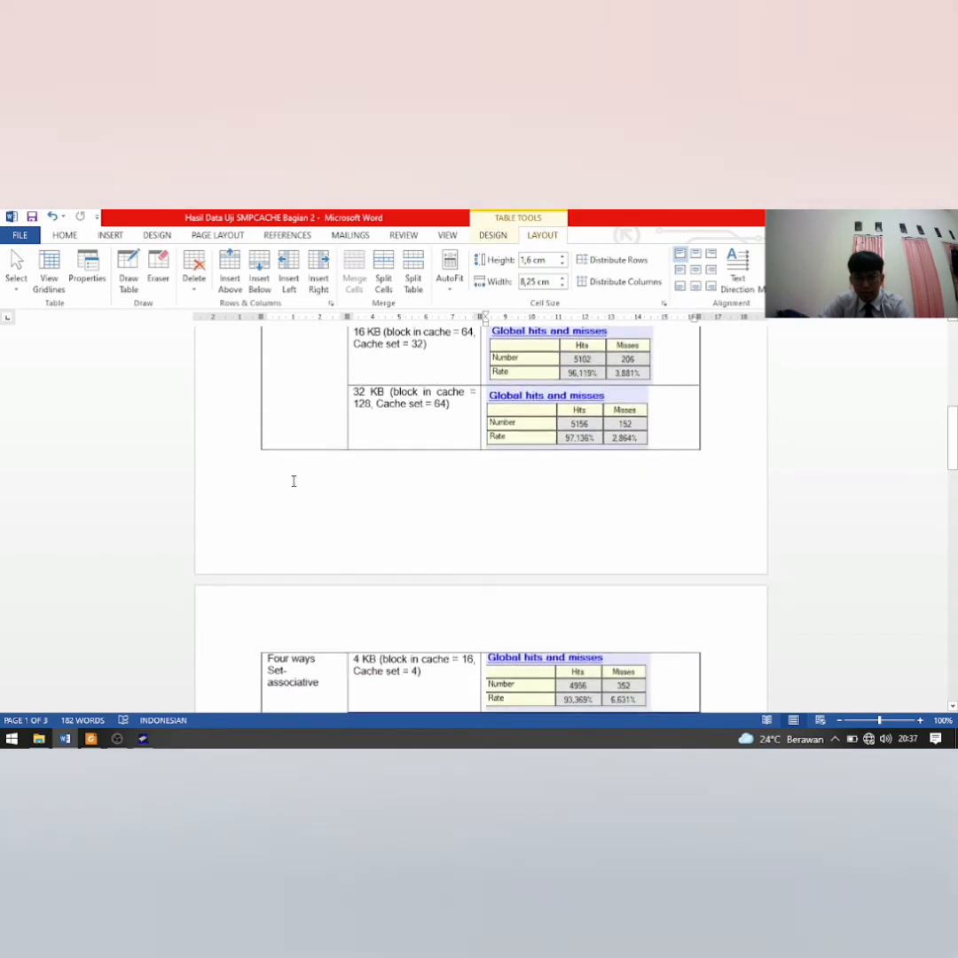
scroll(292, 481, "down", 9)
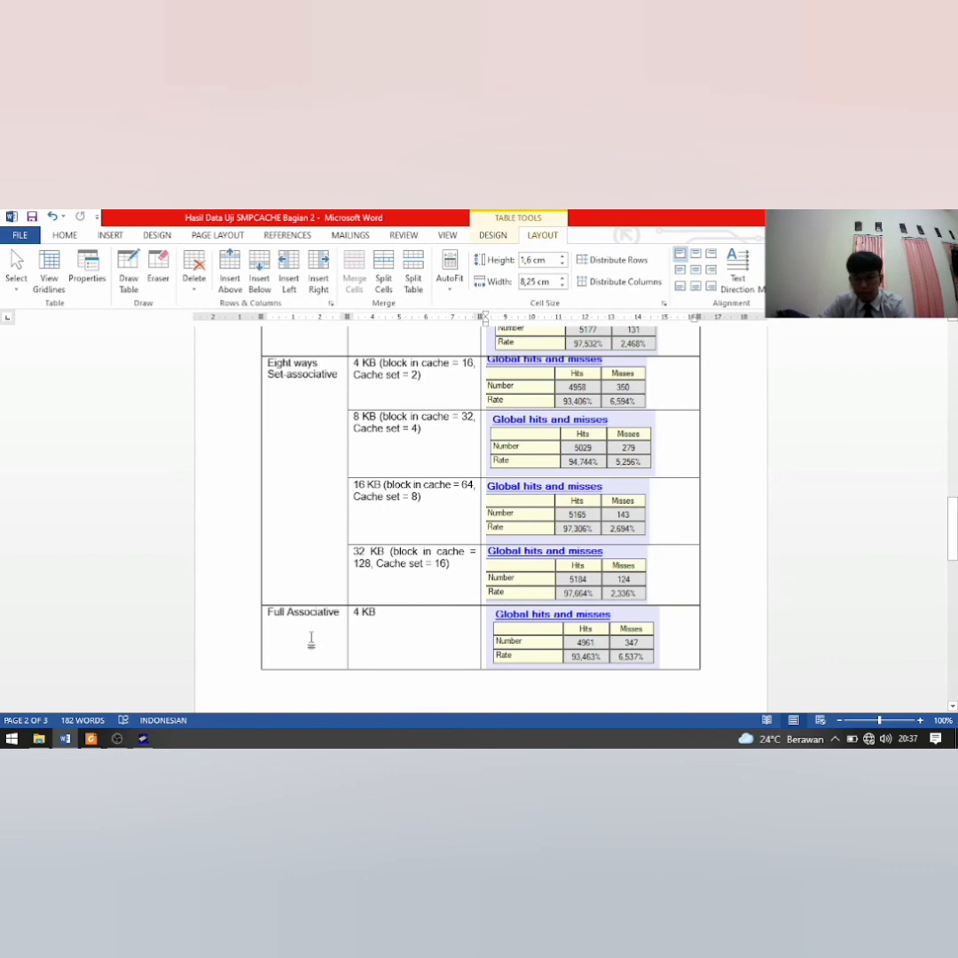
scroll(400, 625, "up", 12)
scroll(403, 607, "up", 5)
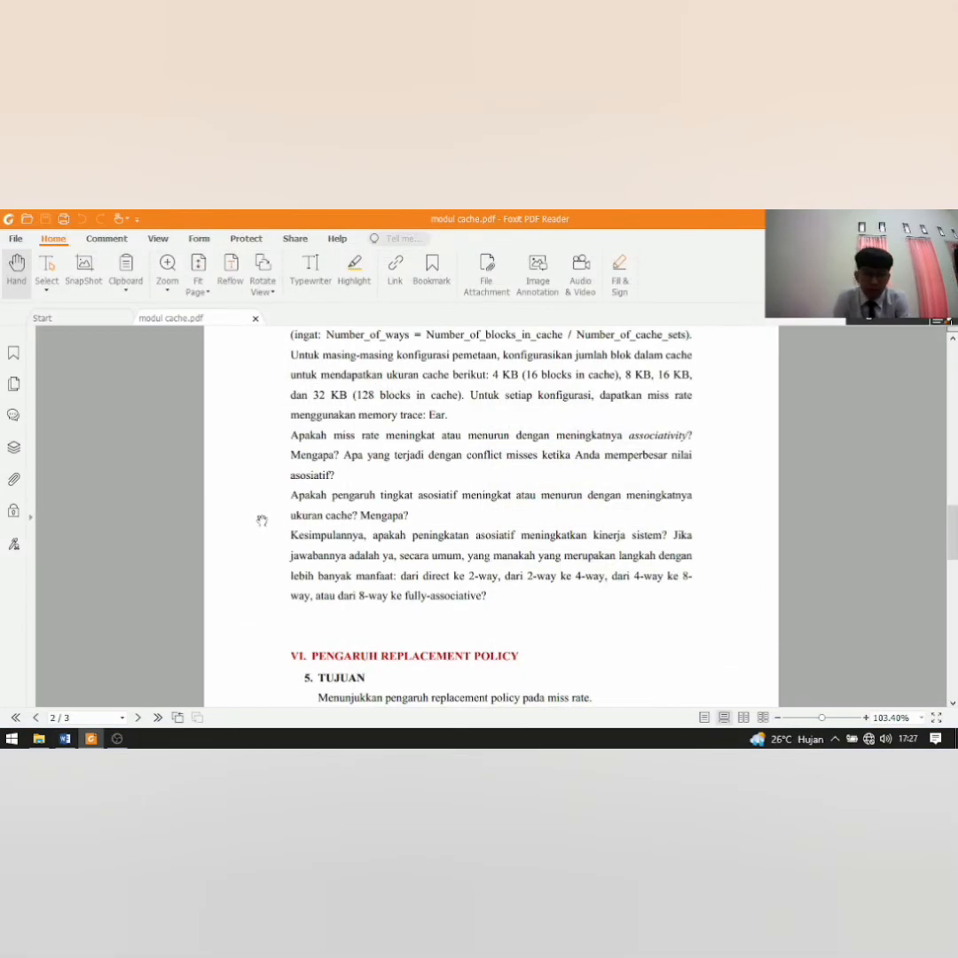
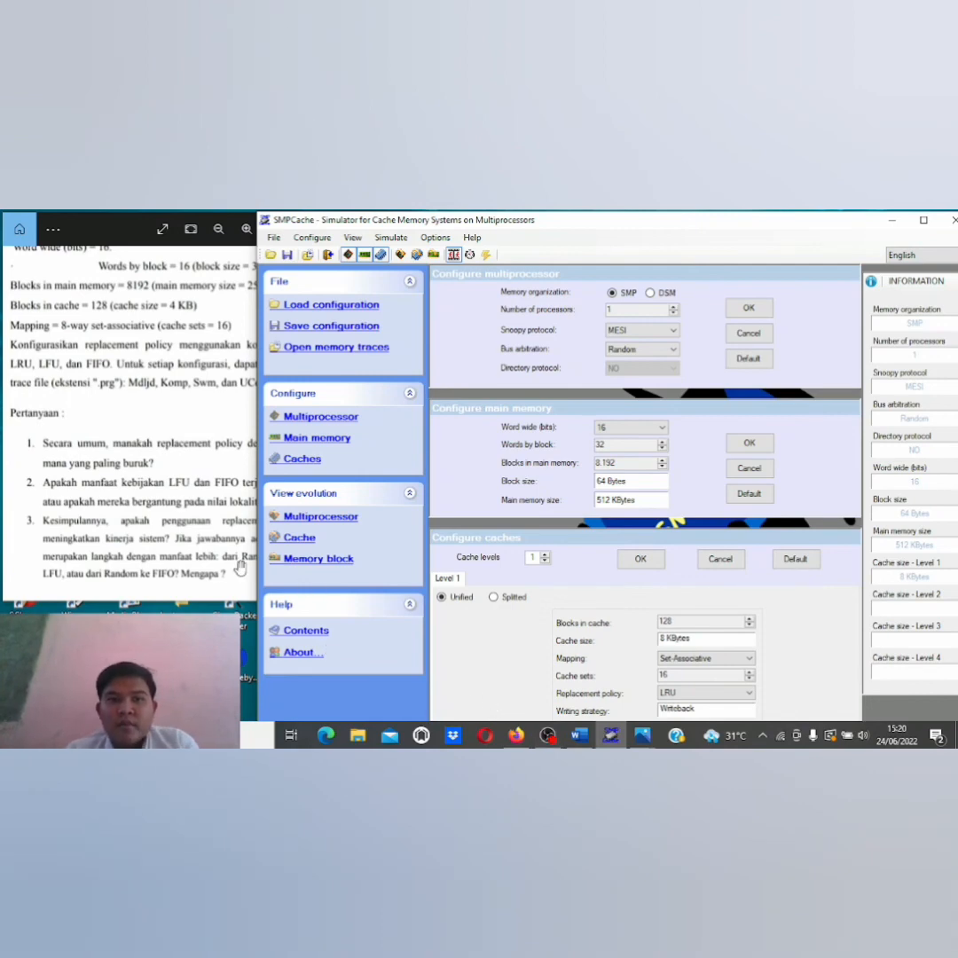
Check the assignment image's parameter list and confirm the multiprocessor configuration with SMP, 1 processor, MESI and Random bus arbitration.
left_click(201, 495)
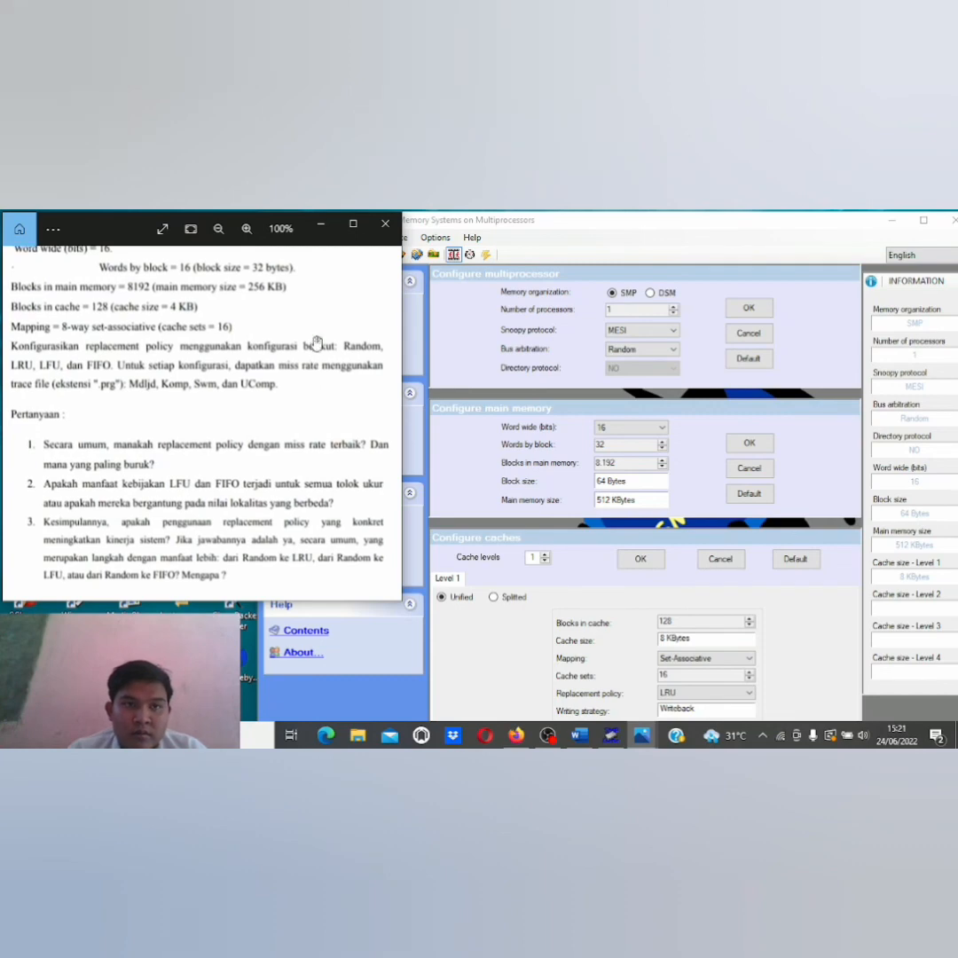
left_click_drag(312, 380, 323, 462)
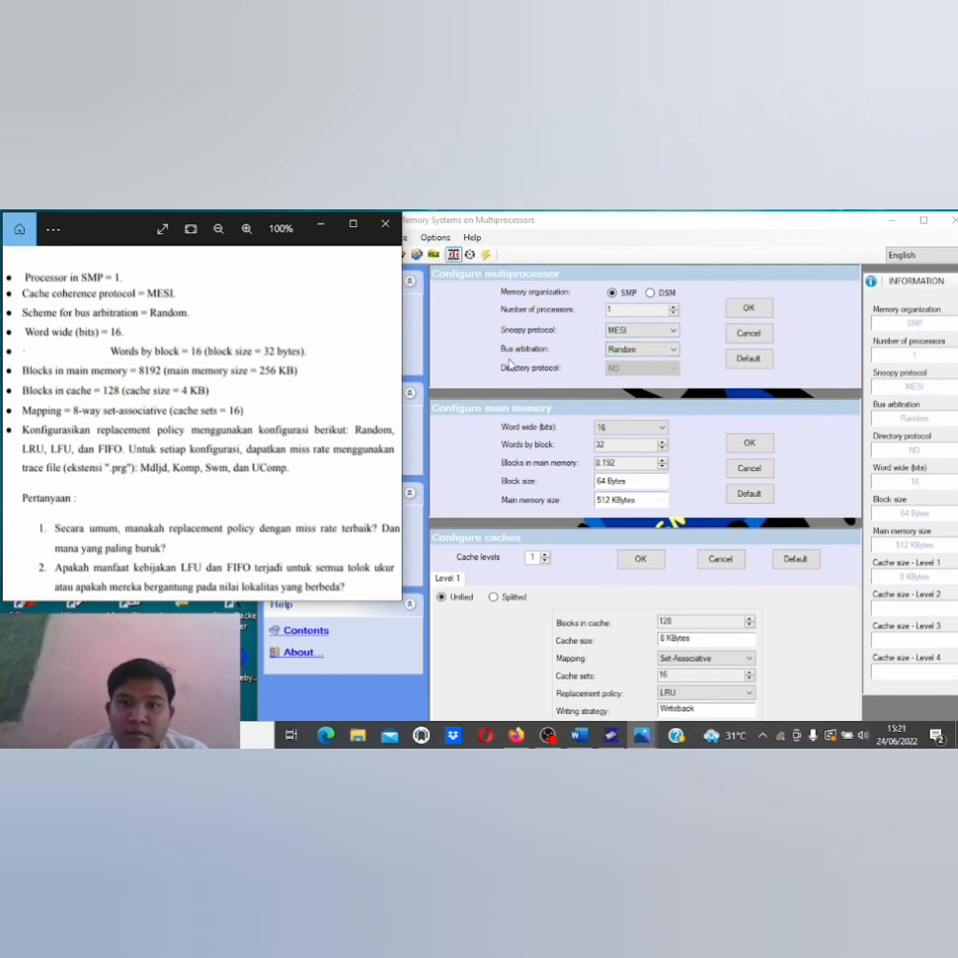
left_click(749, 308)
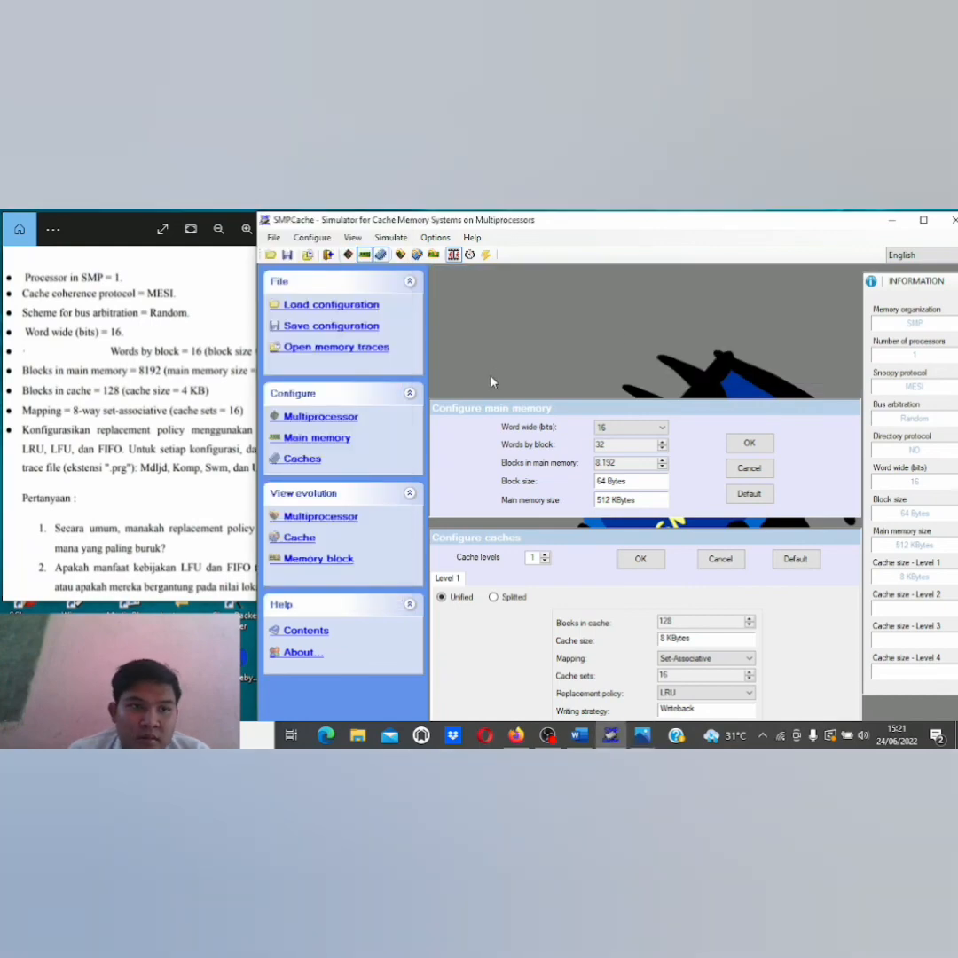
Consult the assignment and confirm main memory (16-bit words, 32 words by block, 8192 blocks) and caches (128 blocks, Set-Associative, 16 sets, LRU).
left_click(210, 403)
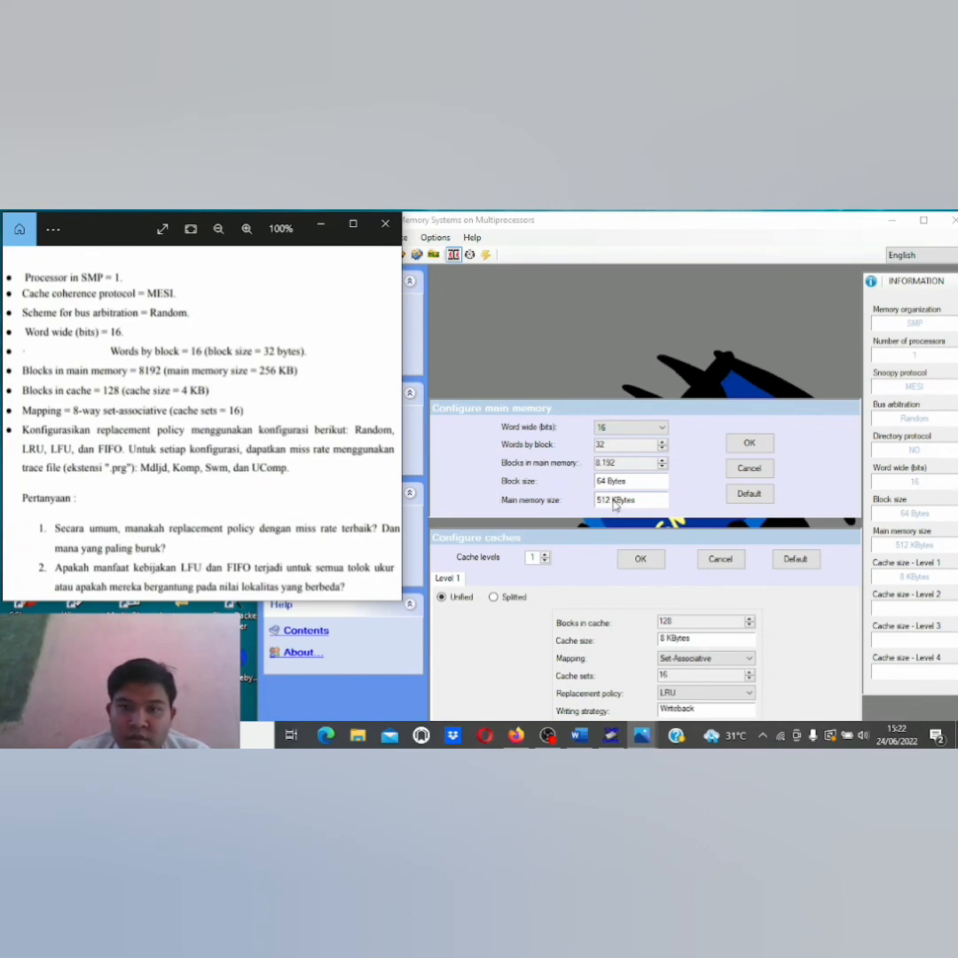
left_click(751, 445)
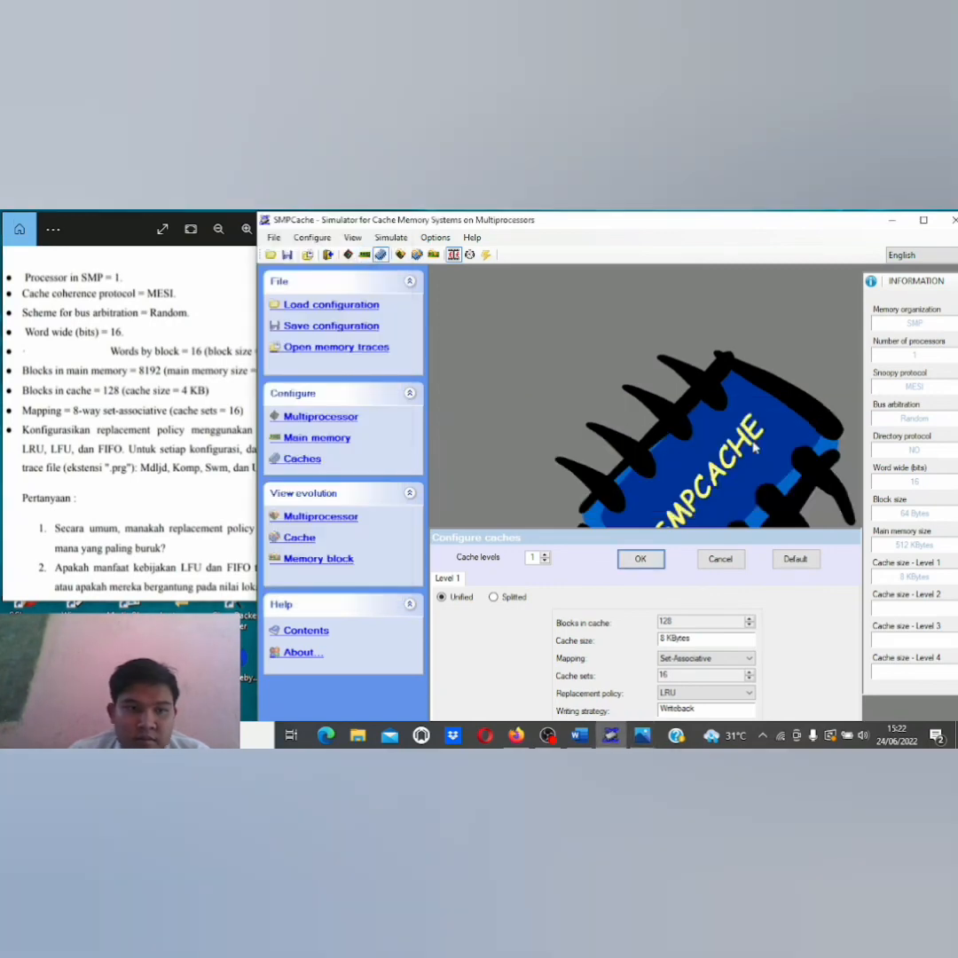
left_click(140, 465)
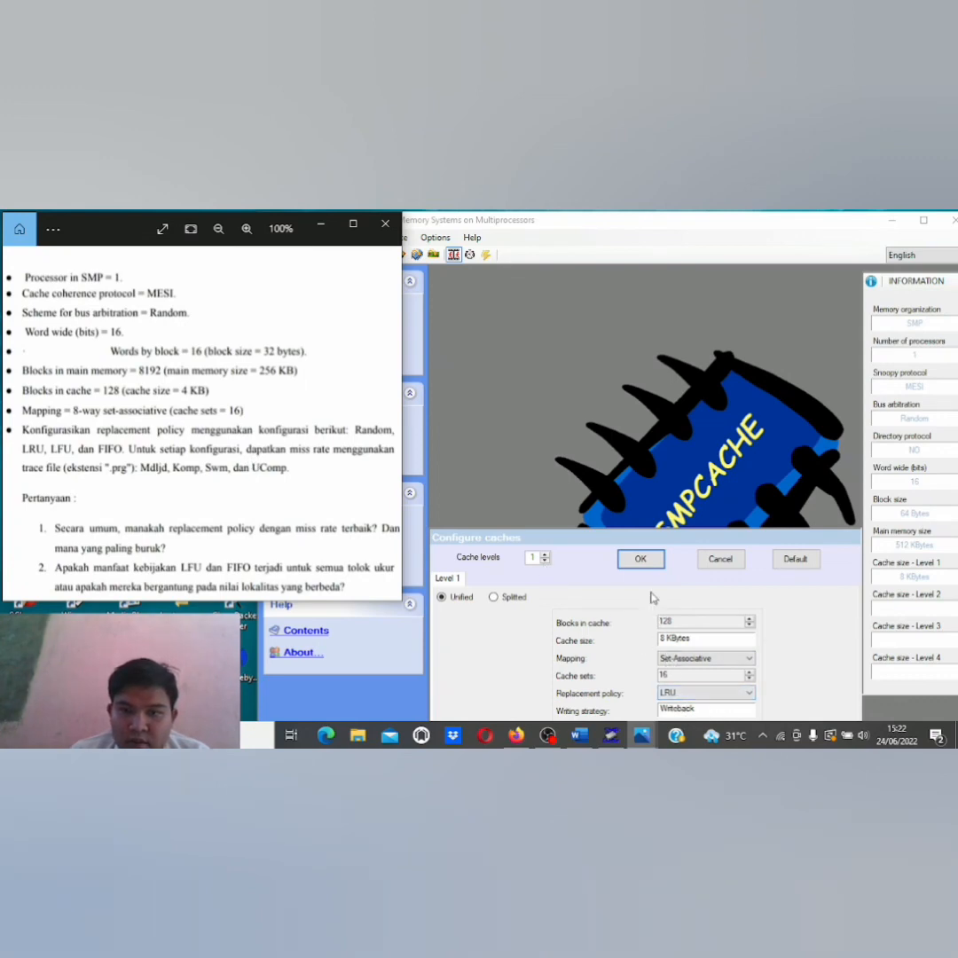
left_click(641, 559)
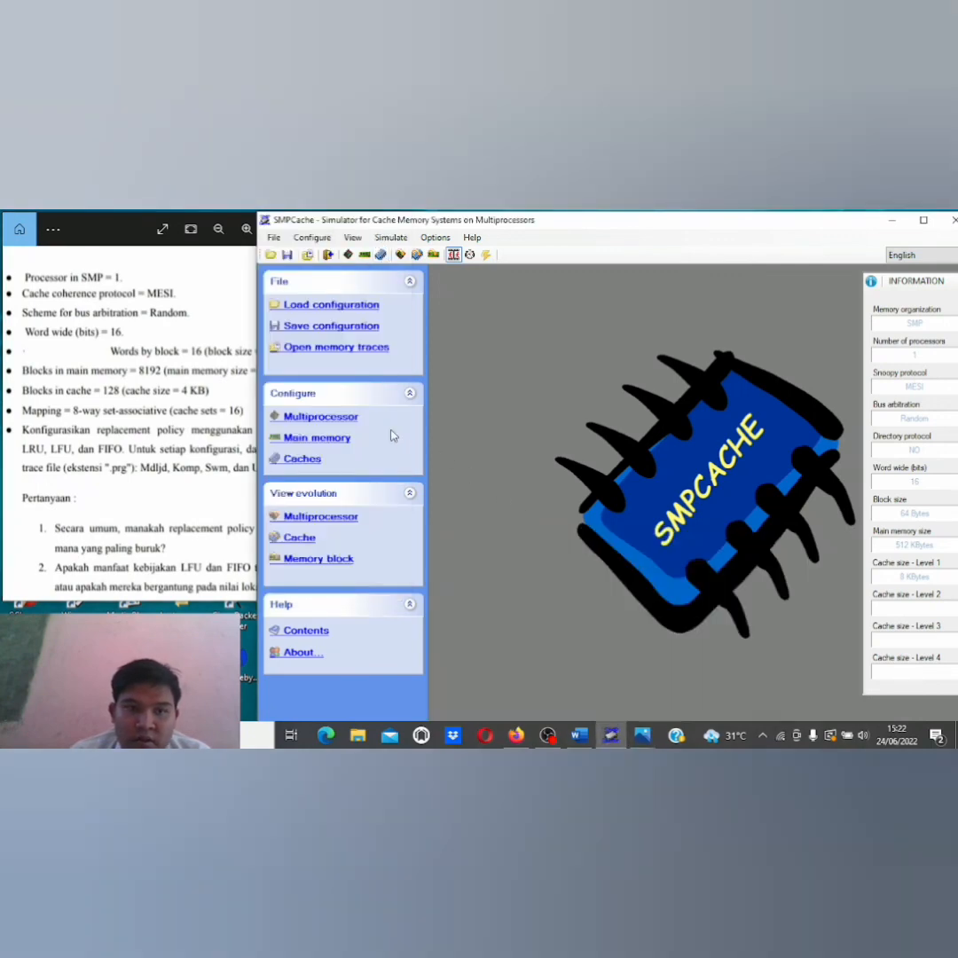
Open the multiprocessor evolution in Text format, show its hits and misses, and execute one step of the Step by step simulation.
left_click(340, 524)
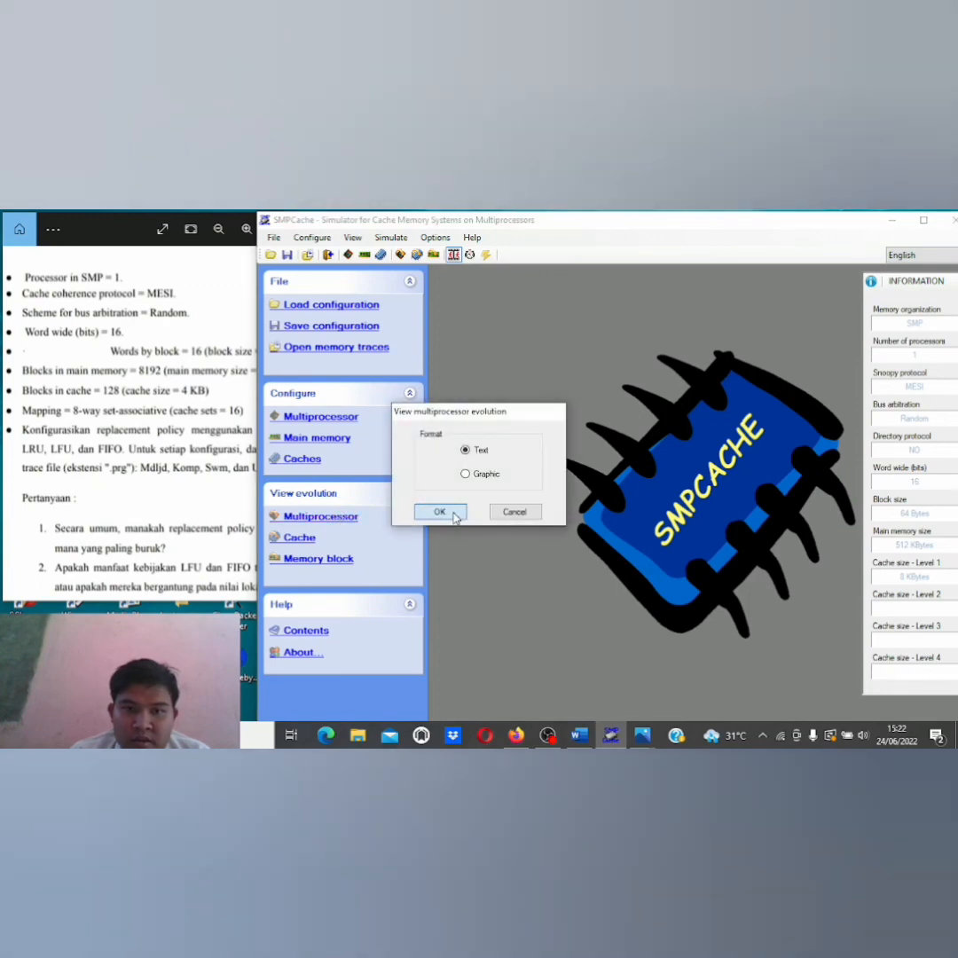
left_click(443, 512)
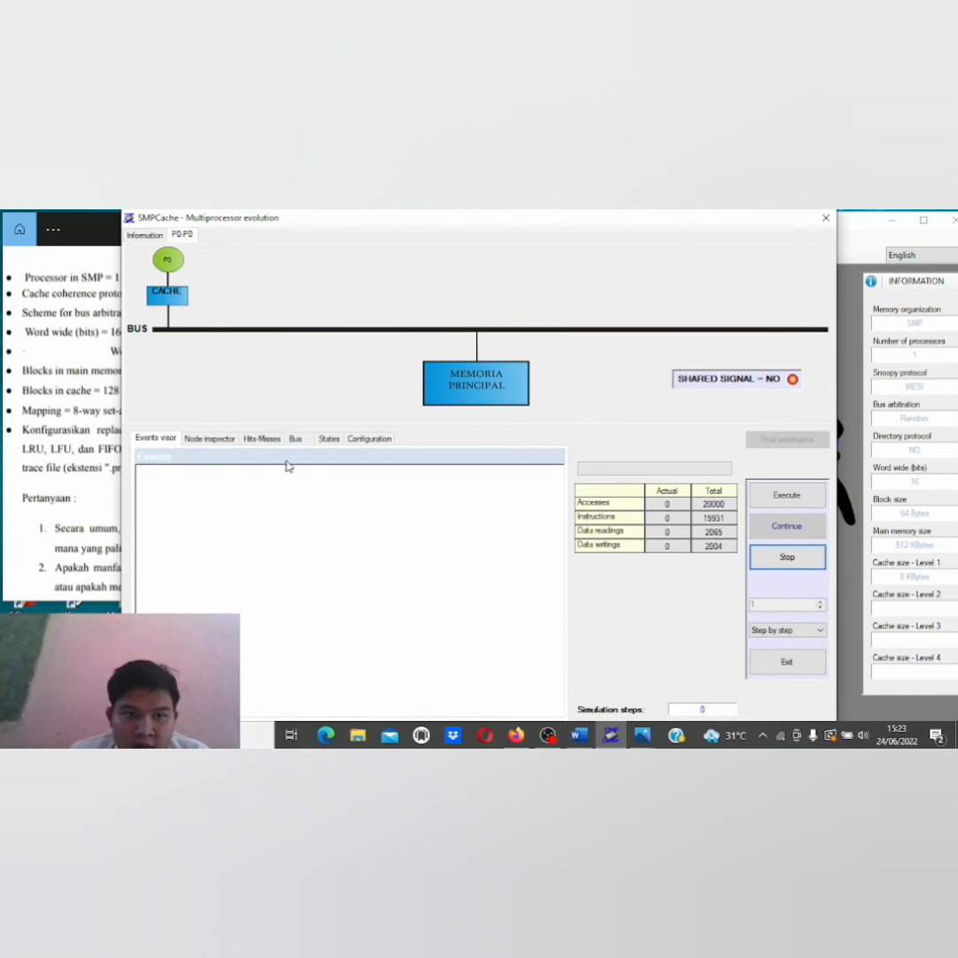
left_click(263, 439)
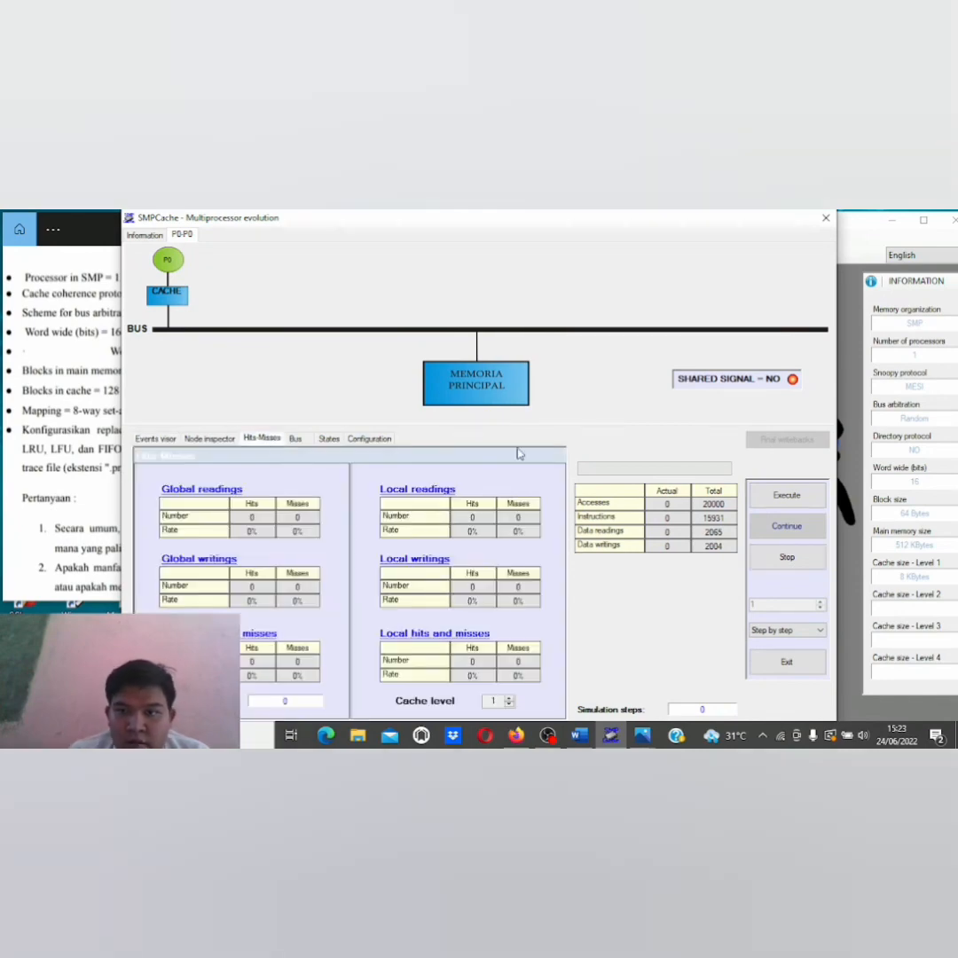
left_click(806, 495)
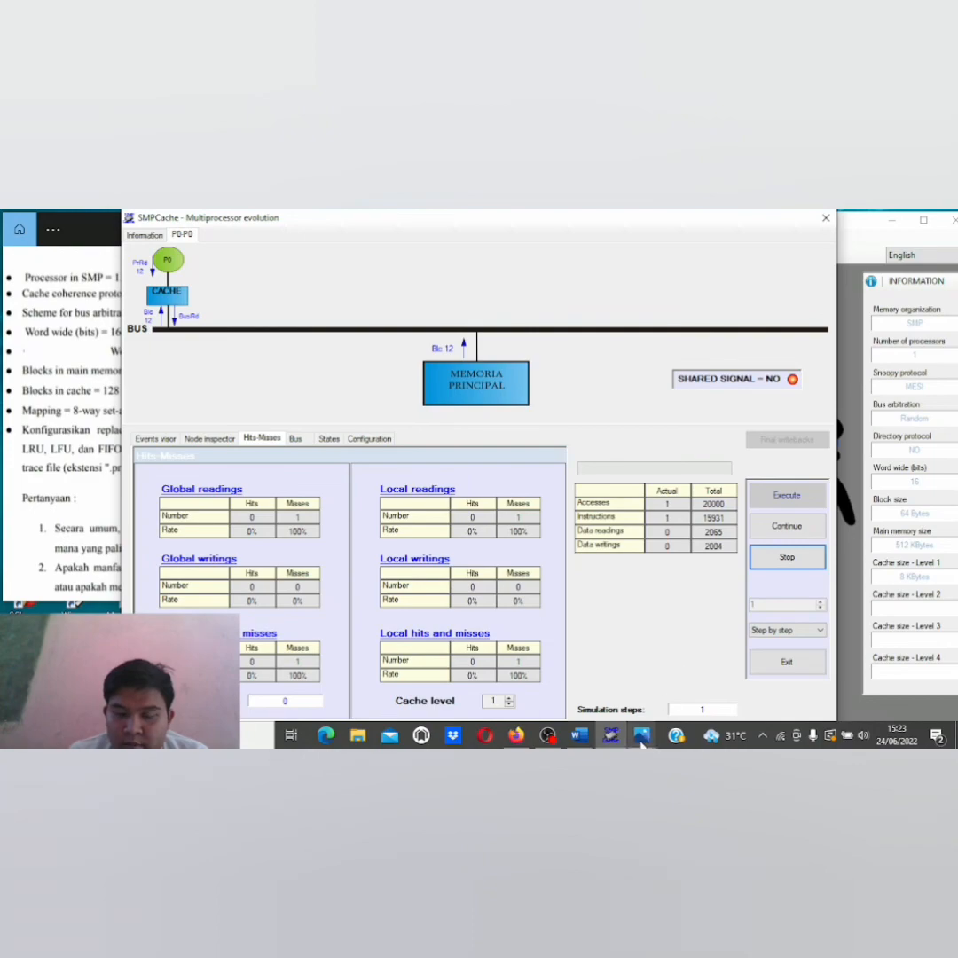
Open the saved screenshot of the Complete simulation run to examine its hits and misses.
mouse_move(643, 744)
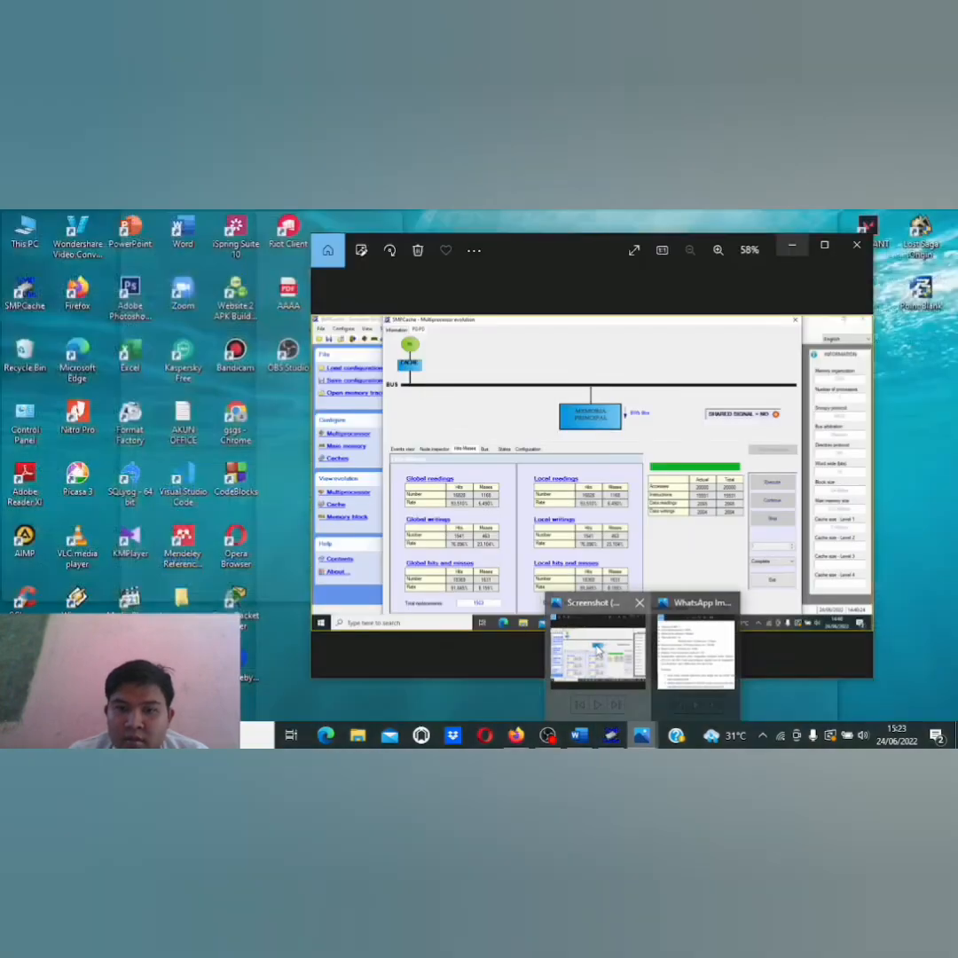
left_click(596, 652)
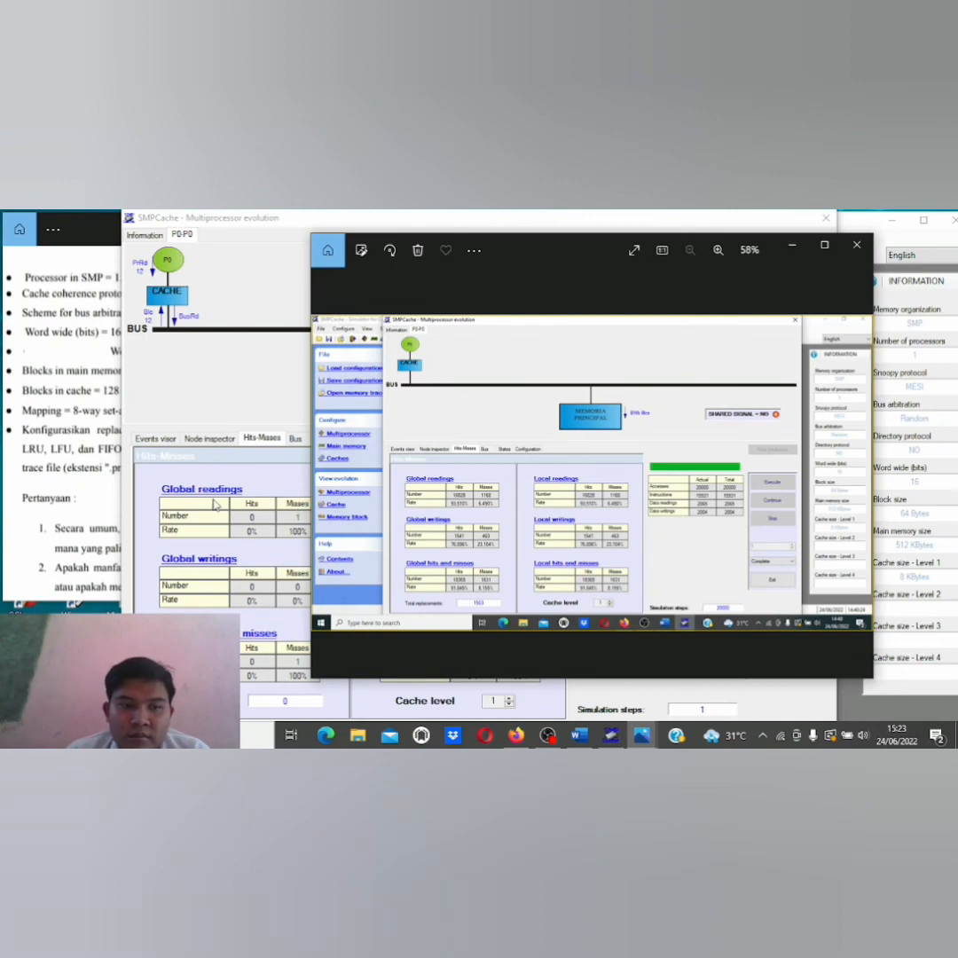
Read the assignment's three replacement policy questions alongside the written answers in the Word document.
left_click(78, 525)
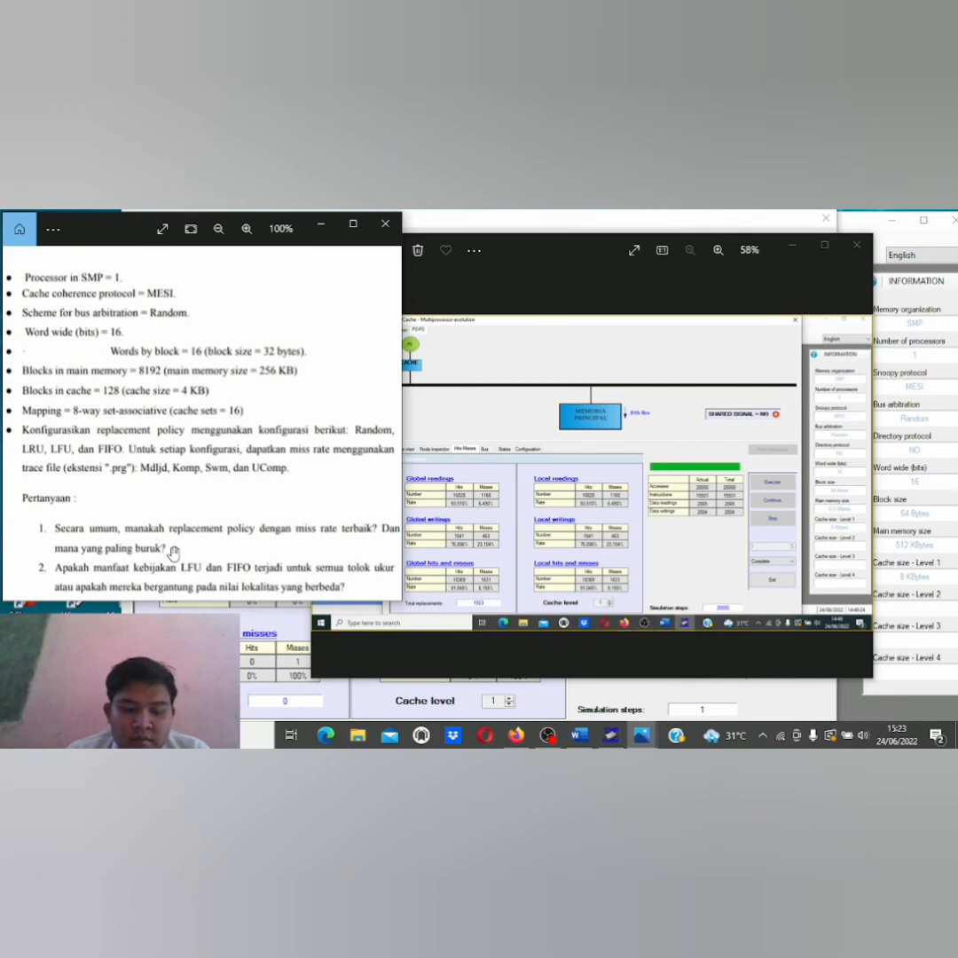
scroll(173, 546, "down", 4)
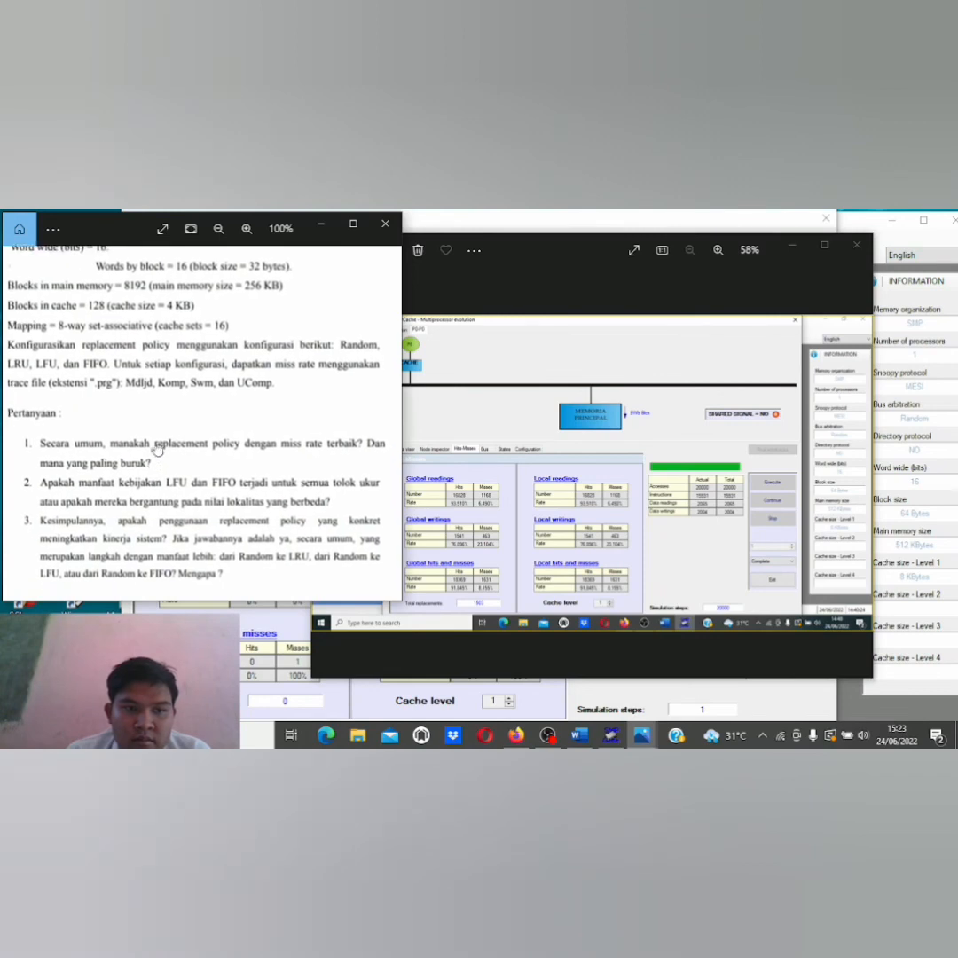
left_click_drag(157, 449, 156, 434)
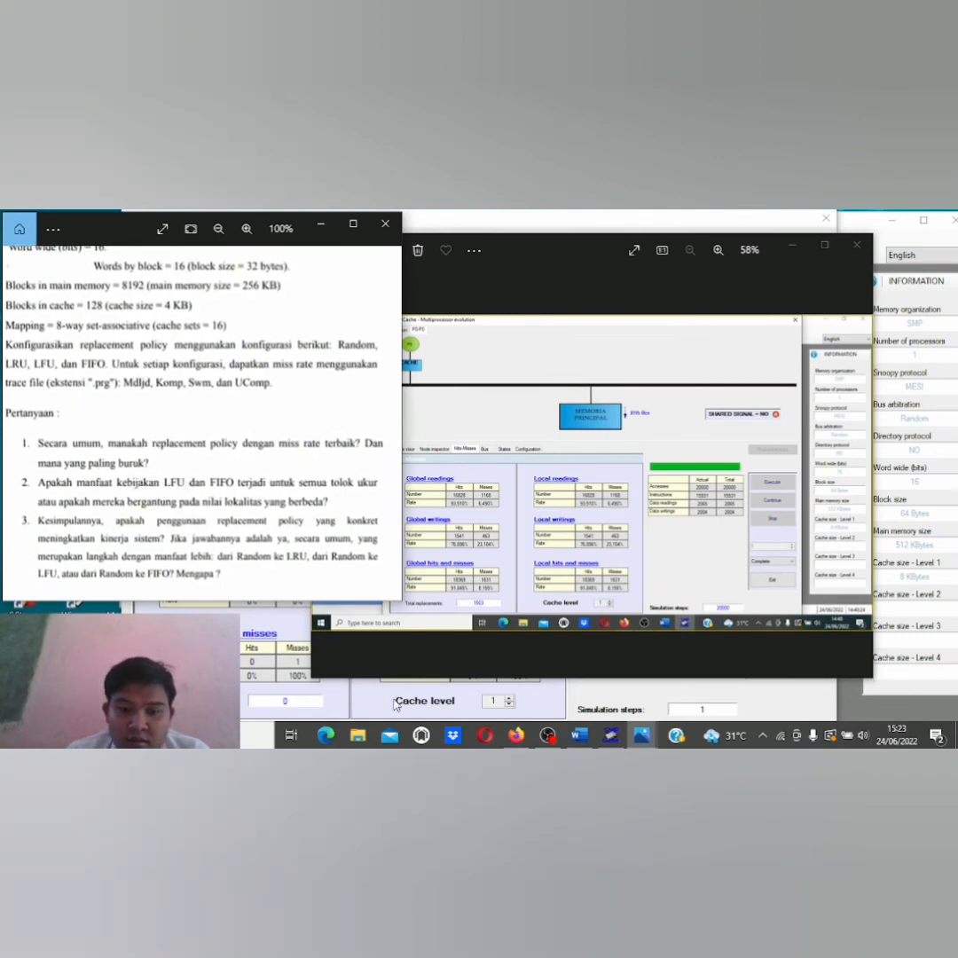
left_click(585, 737)
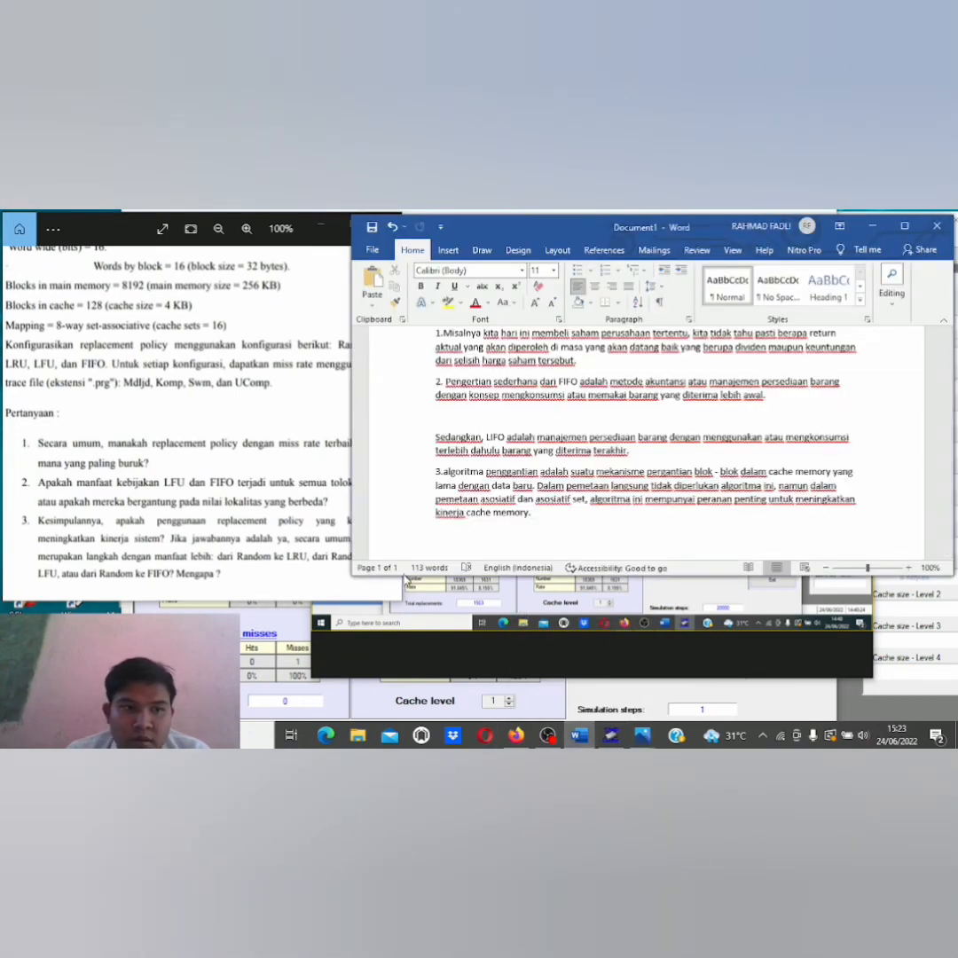
left_click(201, 501)
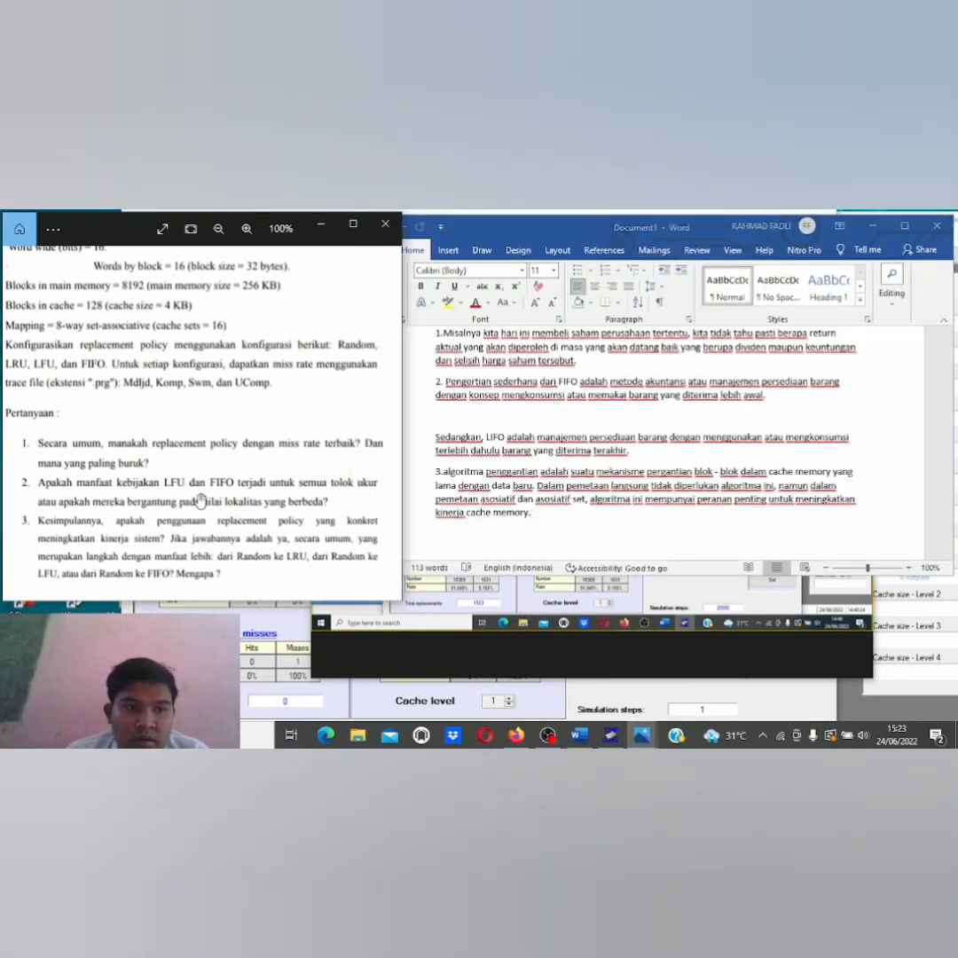